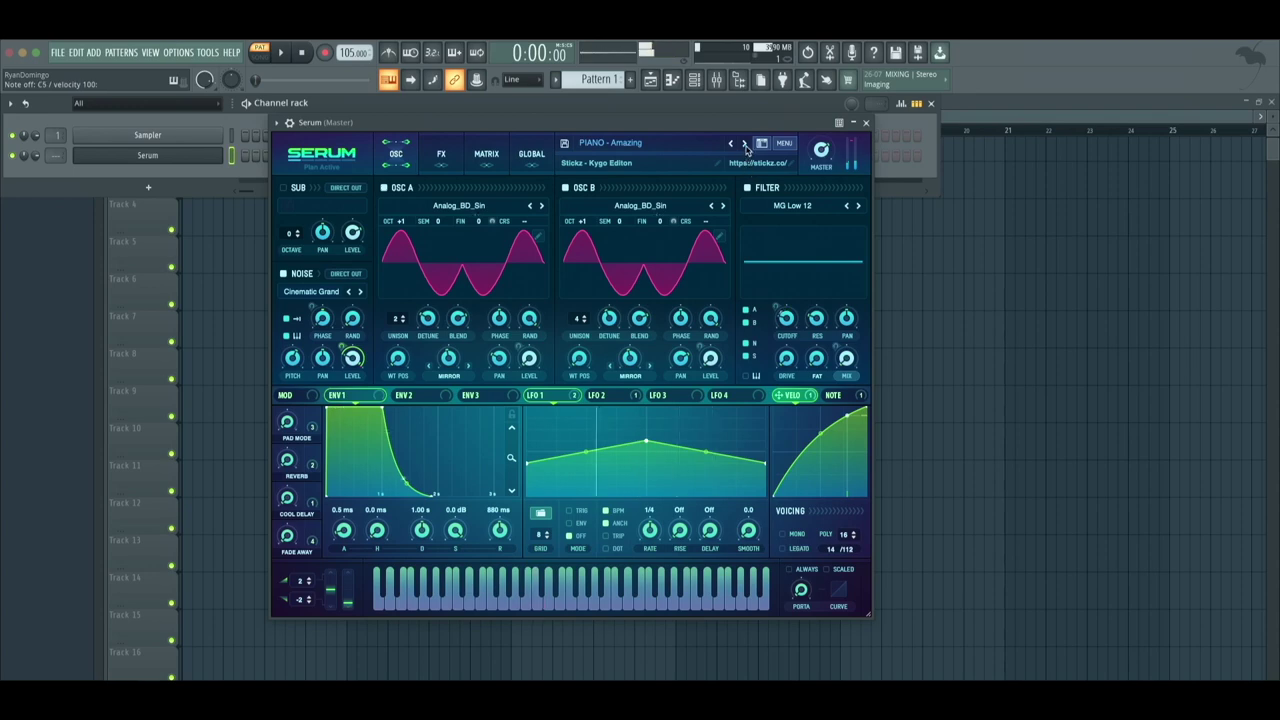
Browse the Serum piano presets, load PIANO - My Regret and close the synth window
click(745, 144)
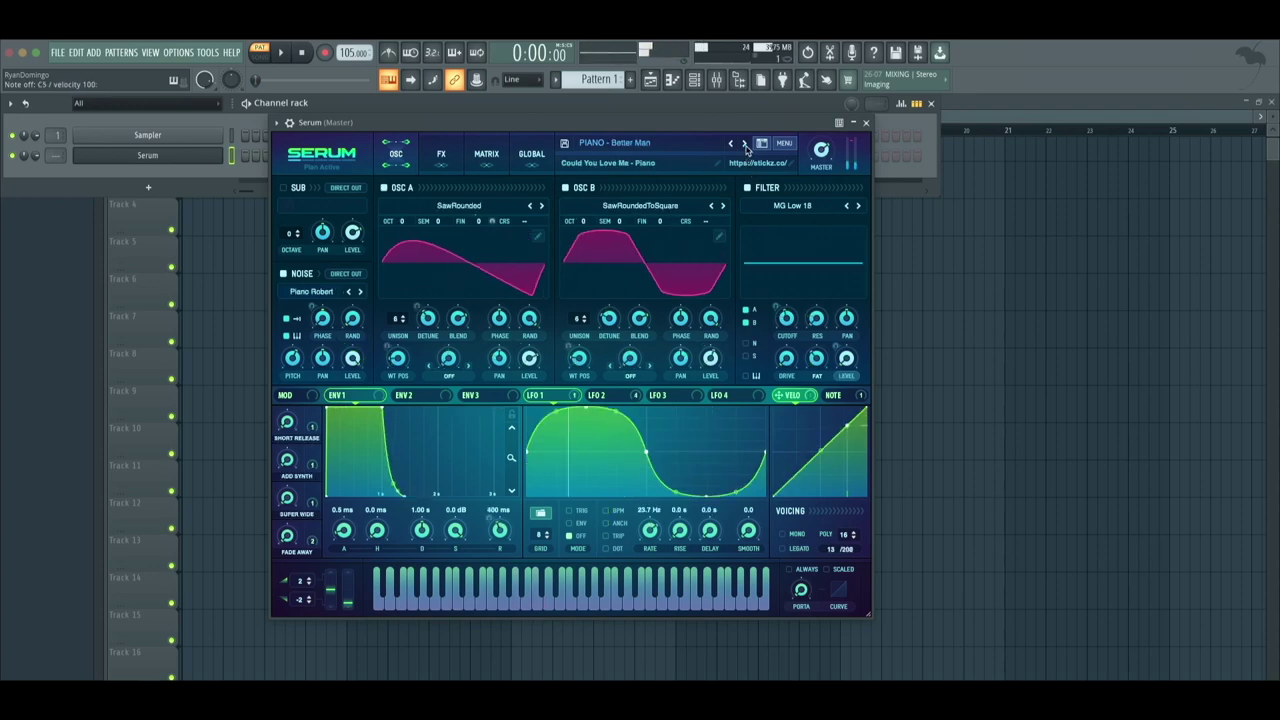
click(745, 144)
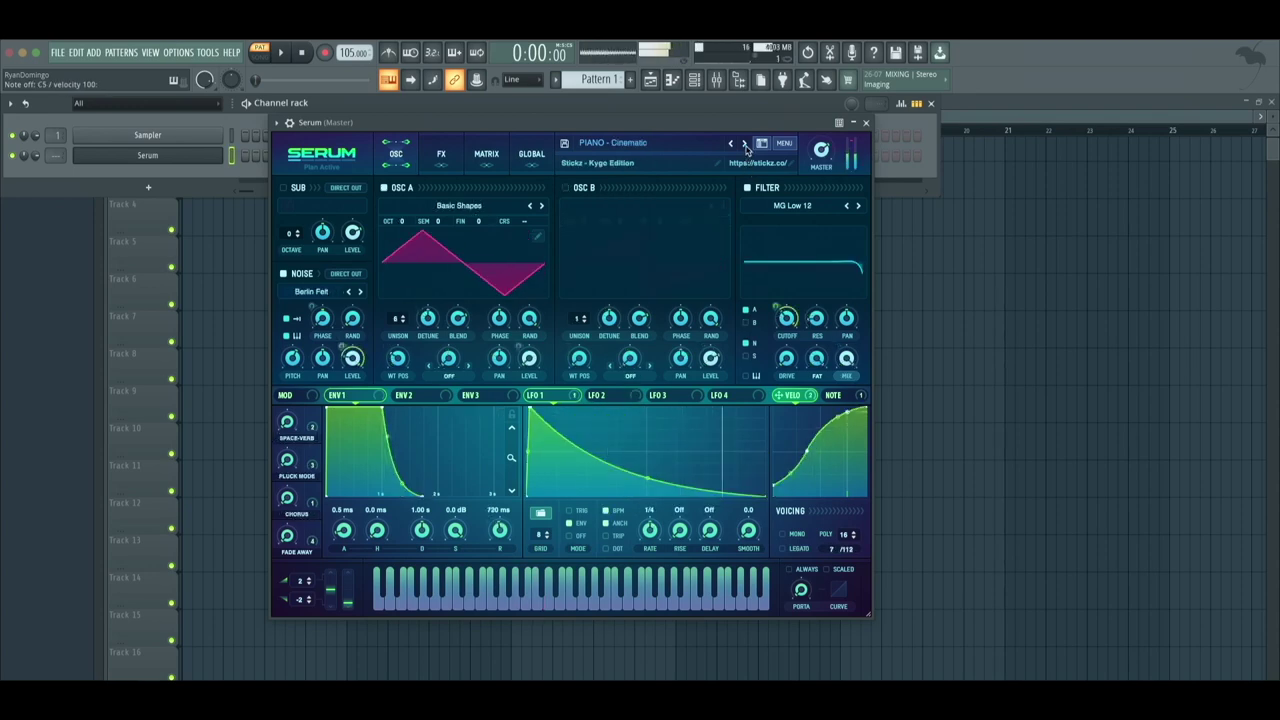
click(745, 144)
click(745, 144)
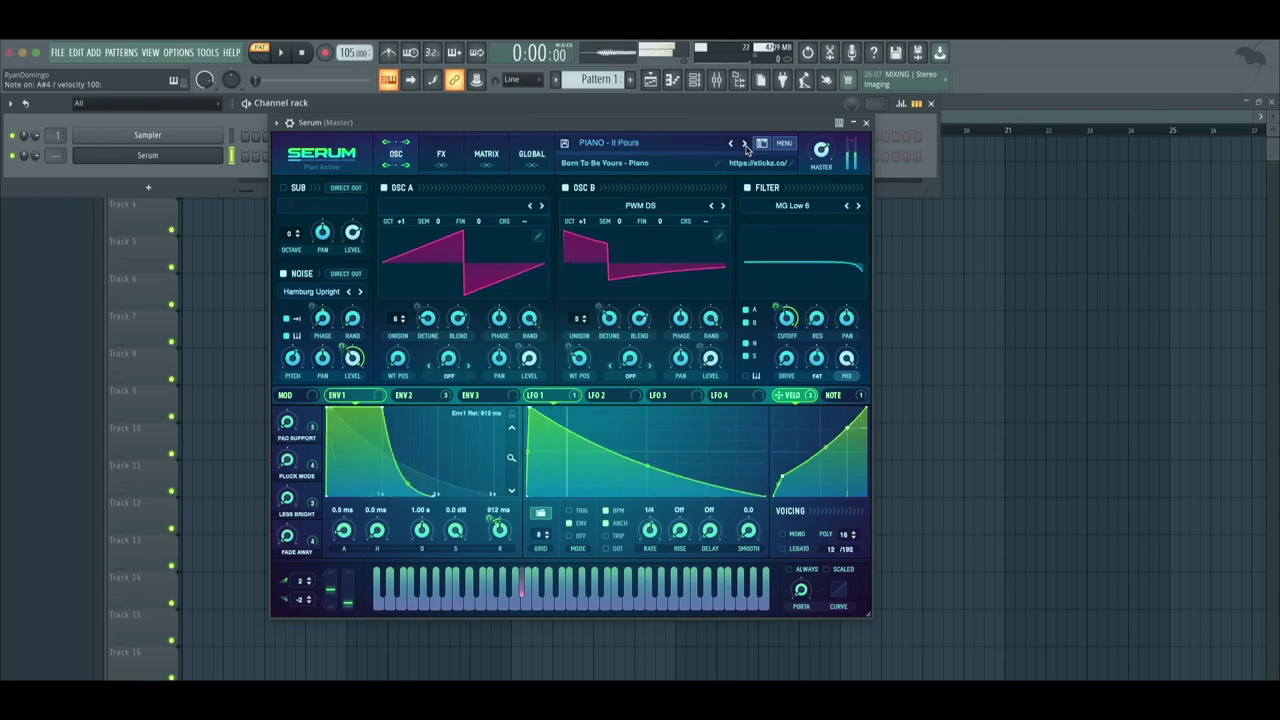
click(745, 144)
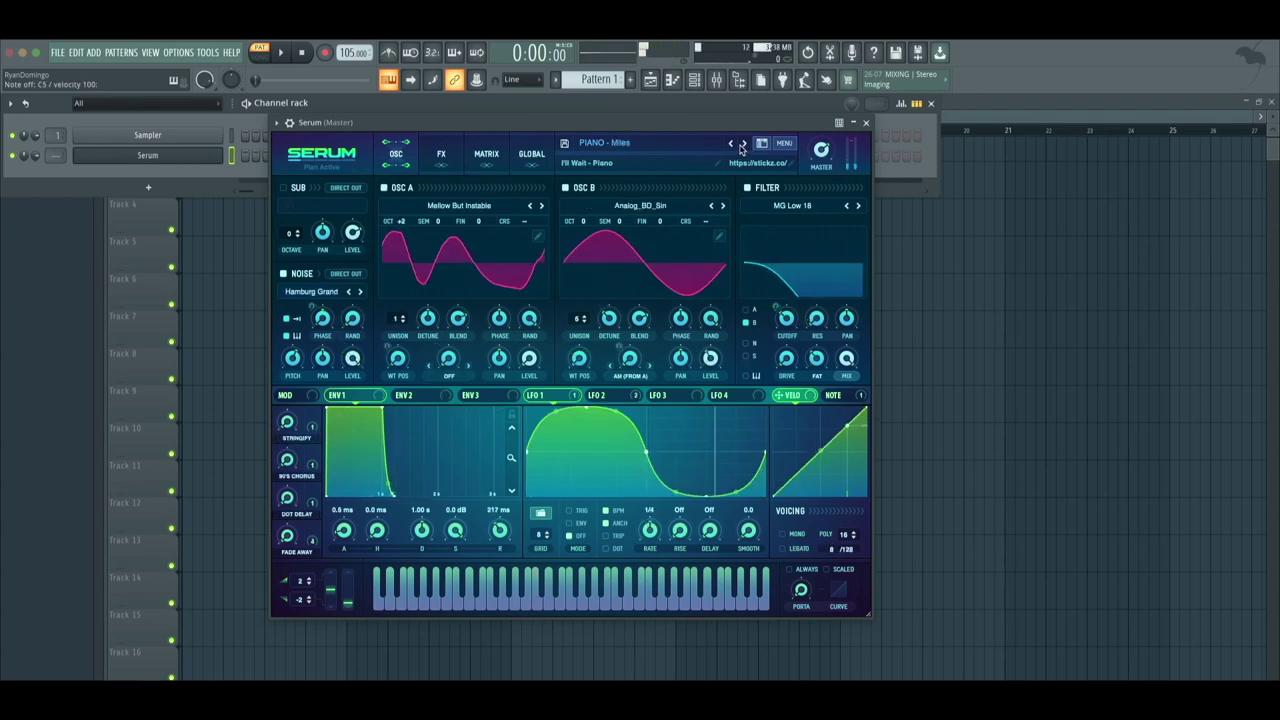
click(745, 144)
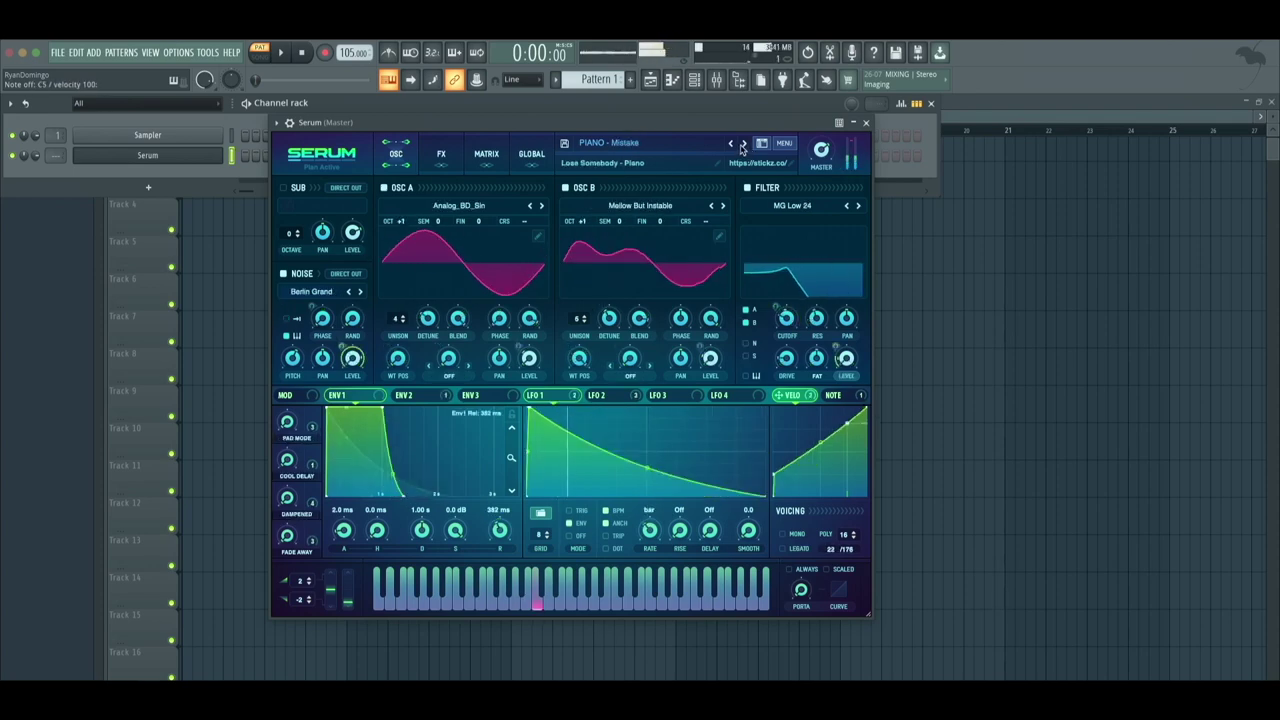
click(743, 144)
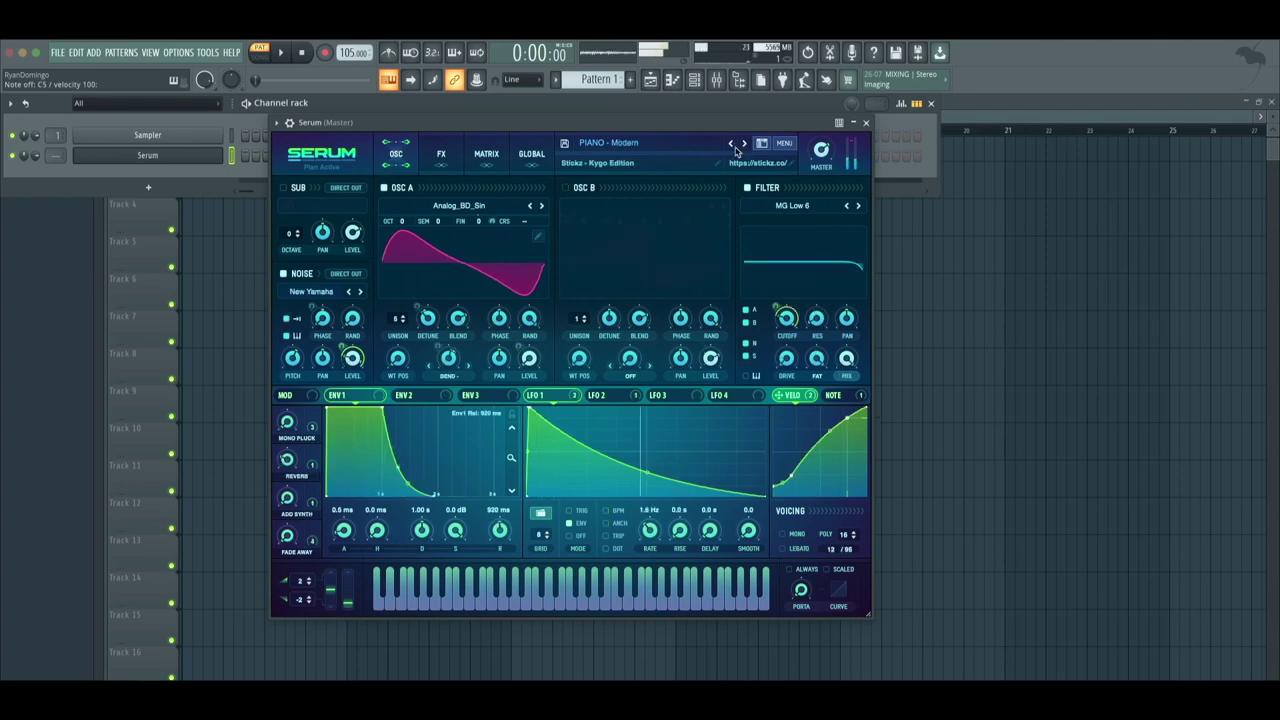
click(744, 144)
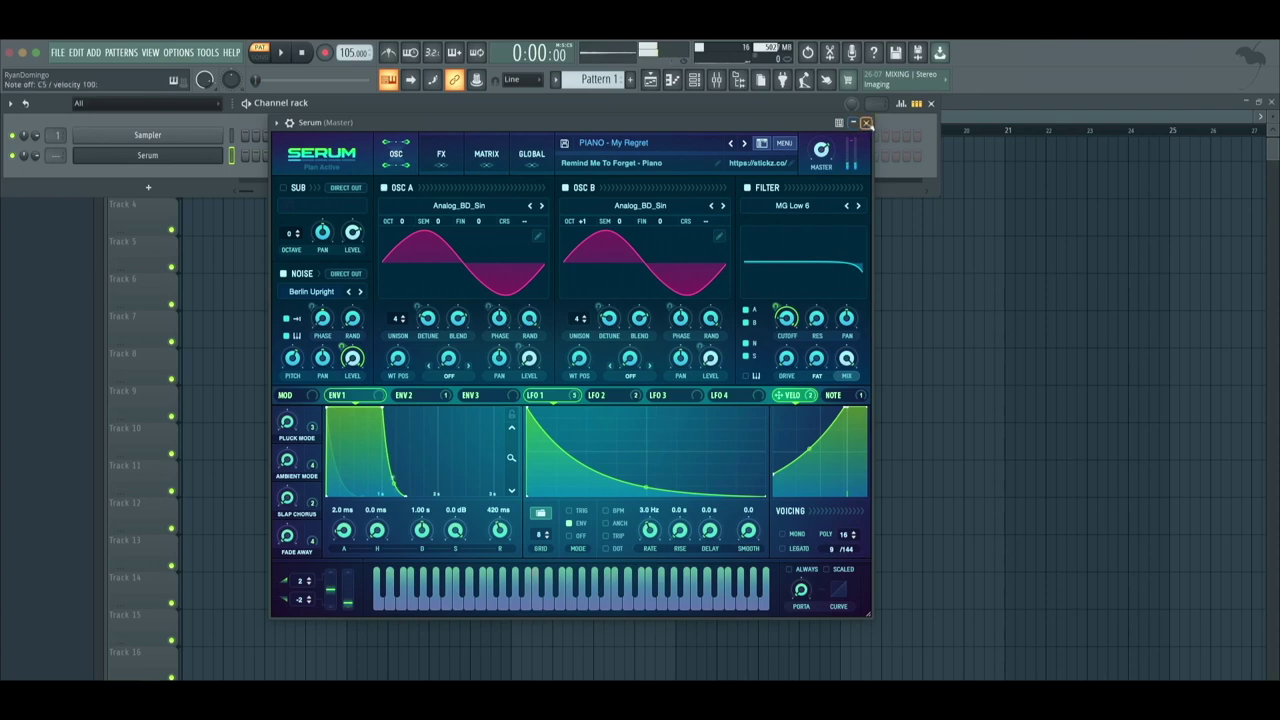
click(866, 123)
Delete the Sampler channel and rename the Serum channel to Piano
right_click(202, 139)
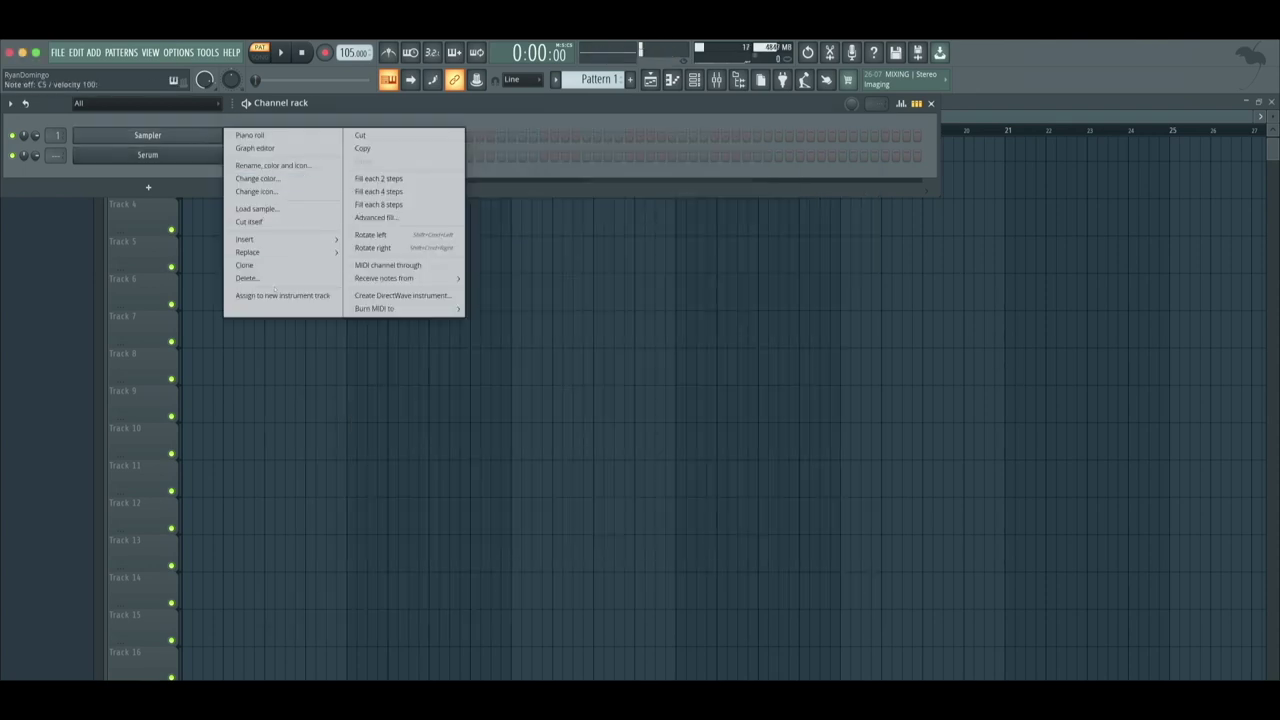
click(262, 279)
right_click(199, 145)
click(277, 172)
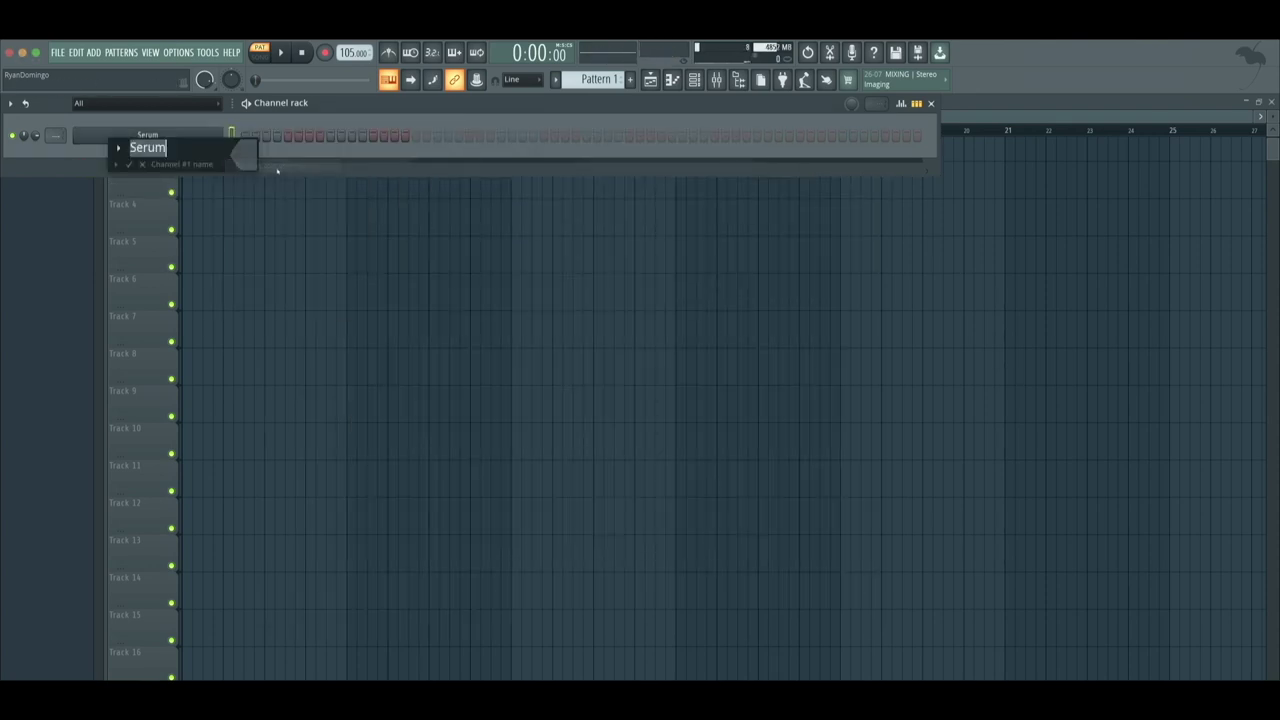
text(Piano)
key(Return)
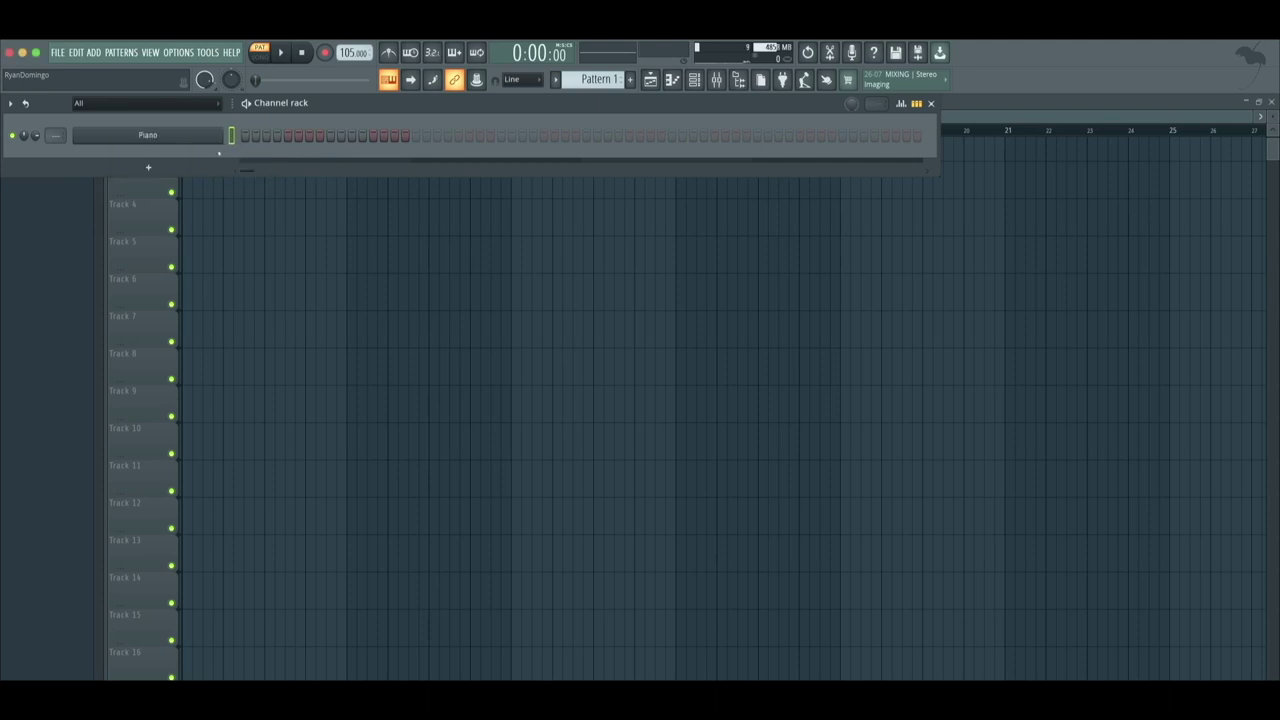
Open the Piano channel's piano roll, draw a C5 note at the start of bar 1 and play it back
right_click(224, 134)
click(245, 134)
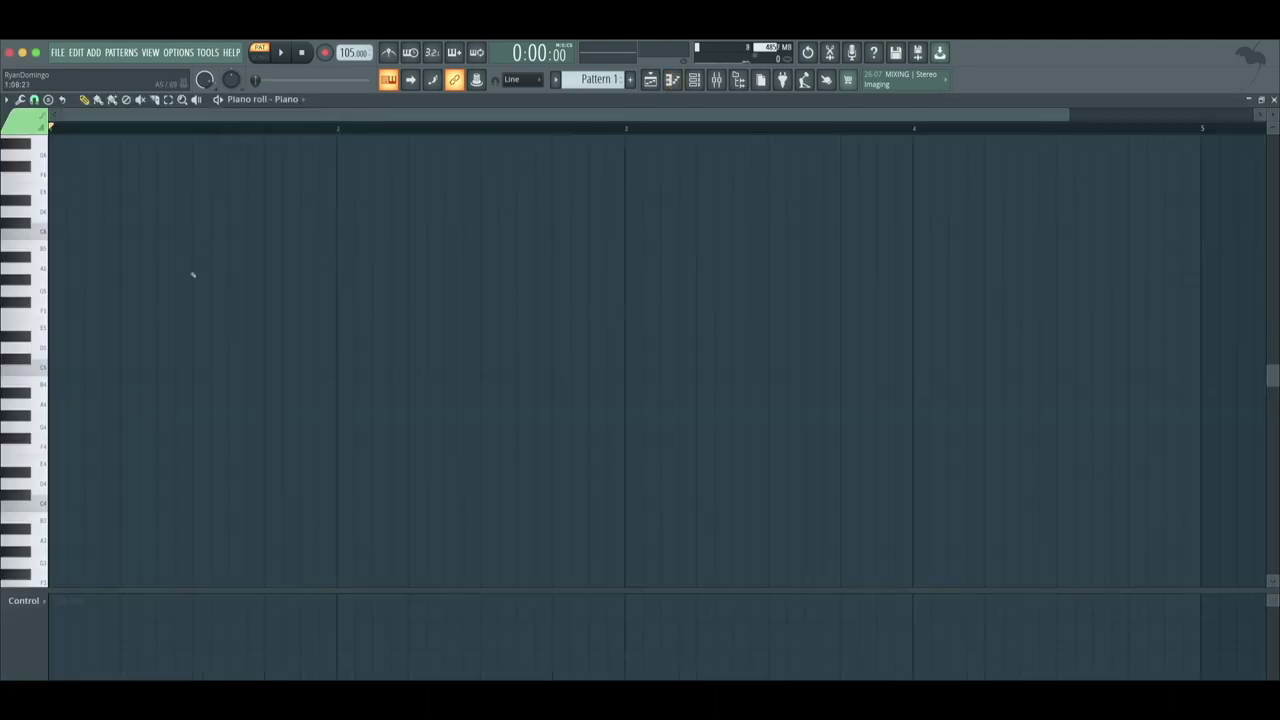
scroll(192, 285, down, 3)
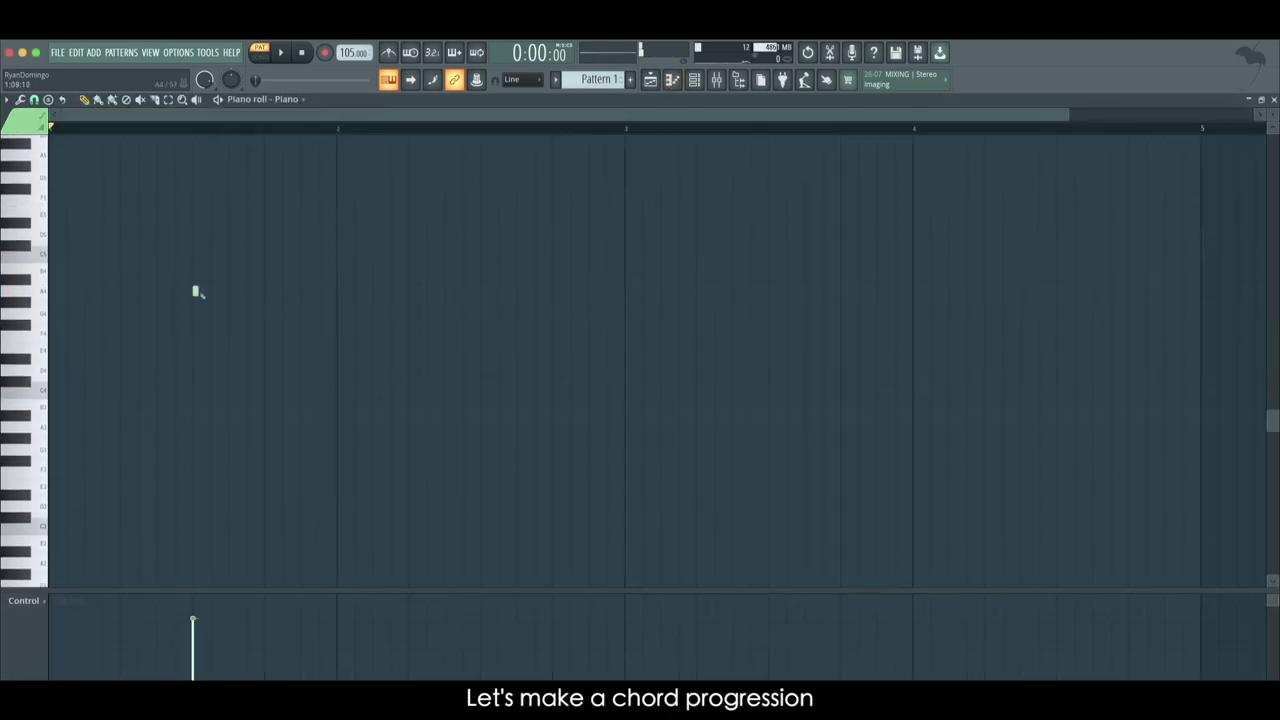
drag(435, 291, 279, 249)
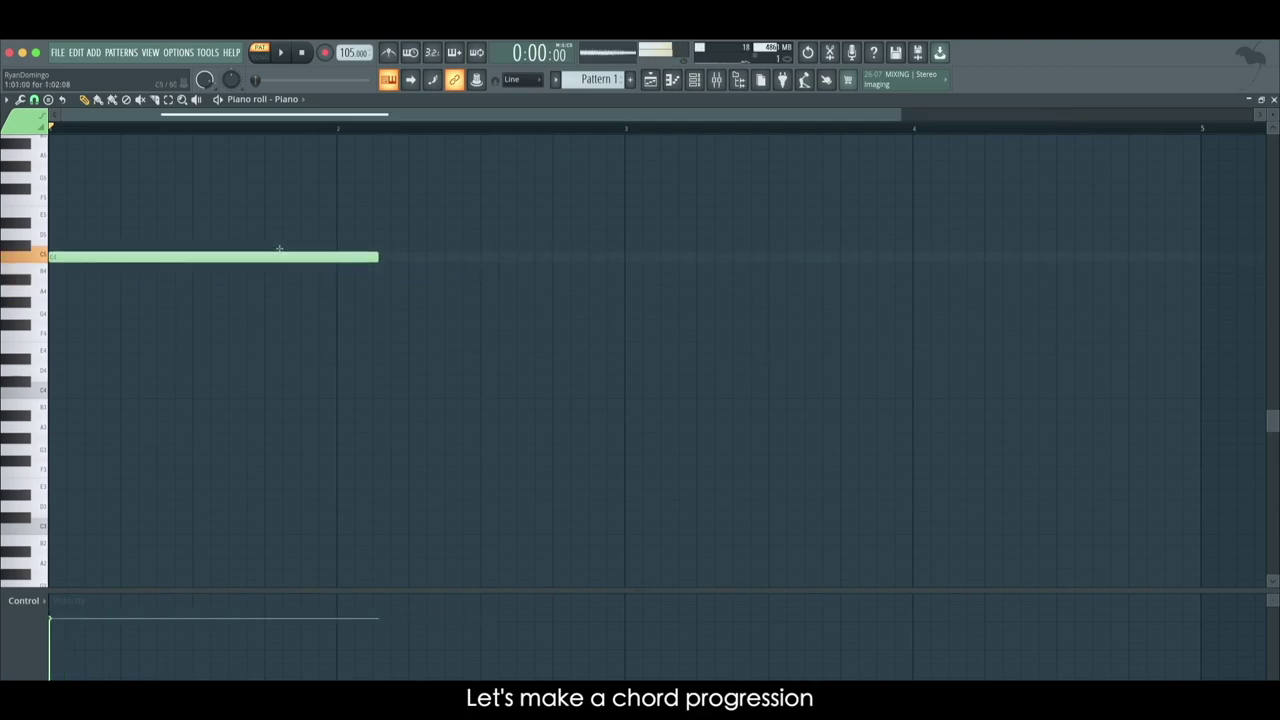
click(279, 52)
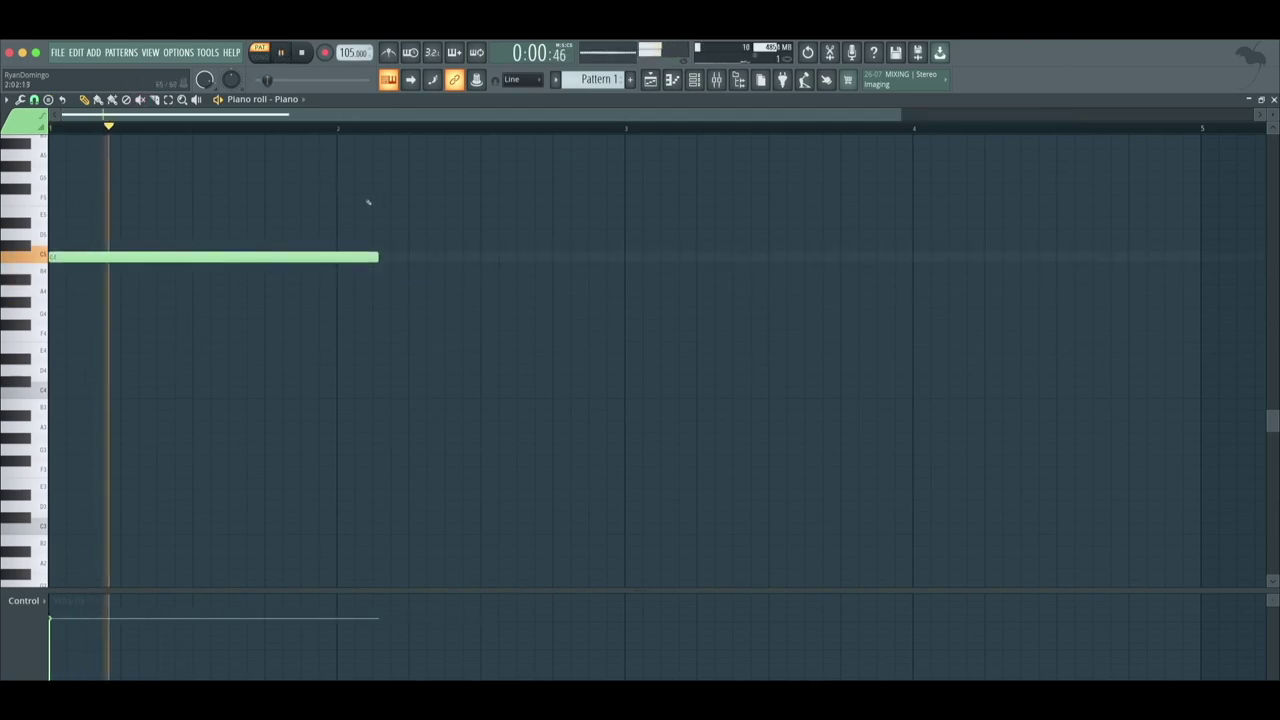
key(space)
Shorten the note to half a bar and build a C major chord of C4, E4 and G4 at the start of bar 1
drag(378, 258, 326, 261)
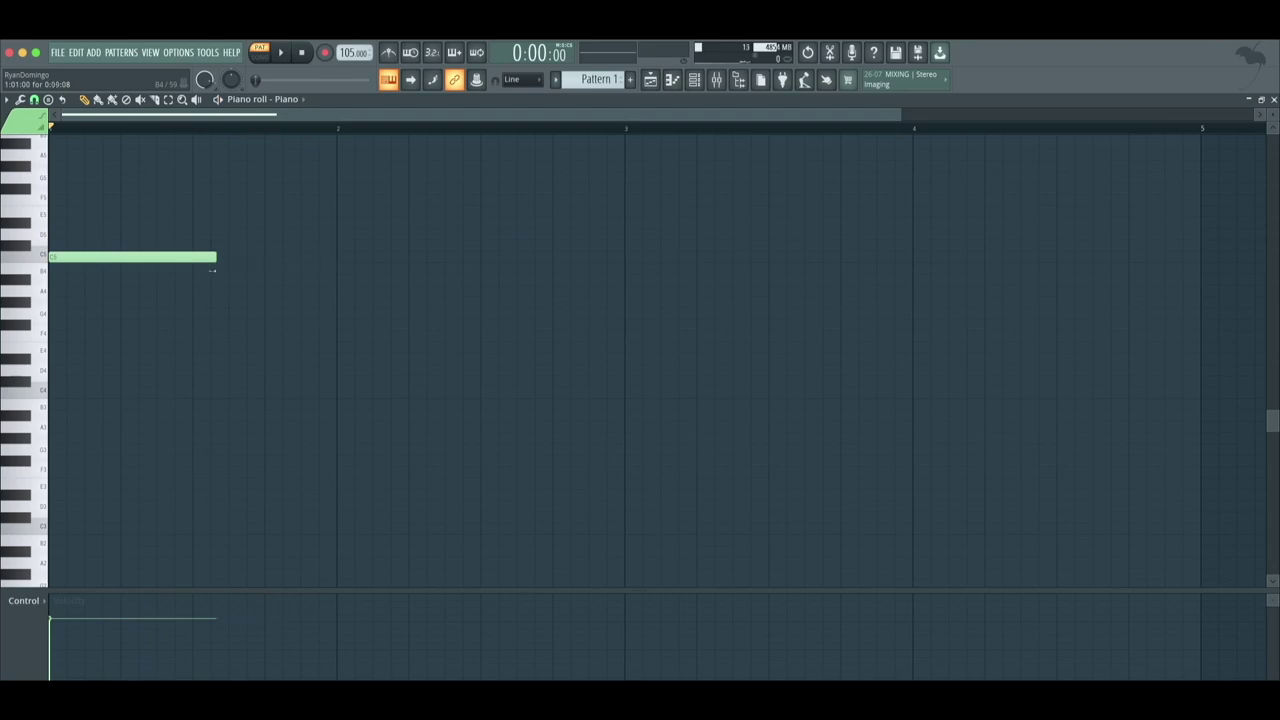
drag(212, 270, 199, 262)
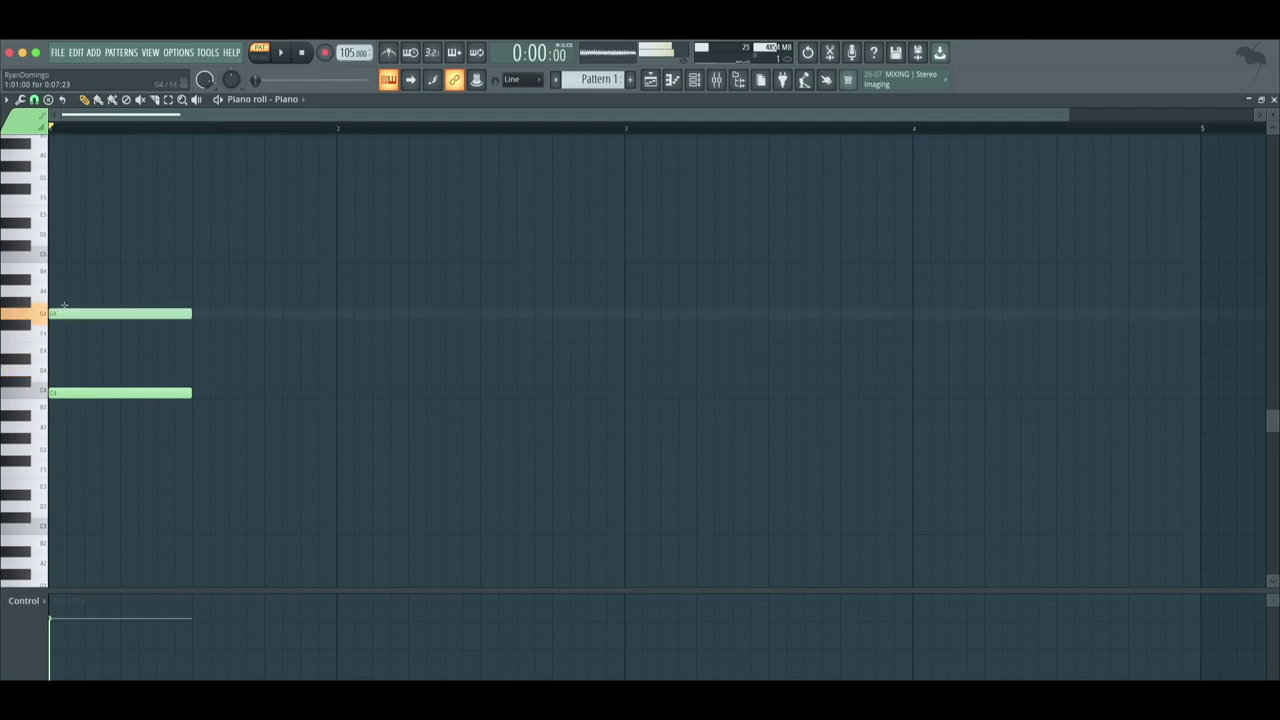
drag(62, 349, 45, 349)
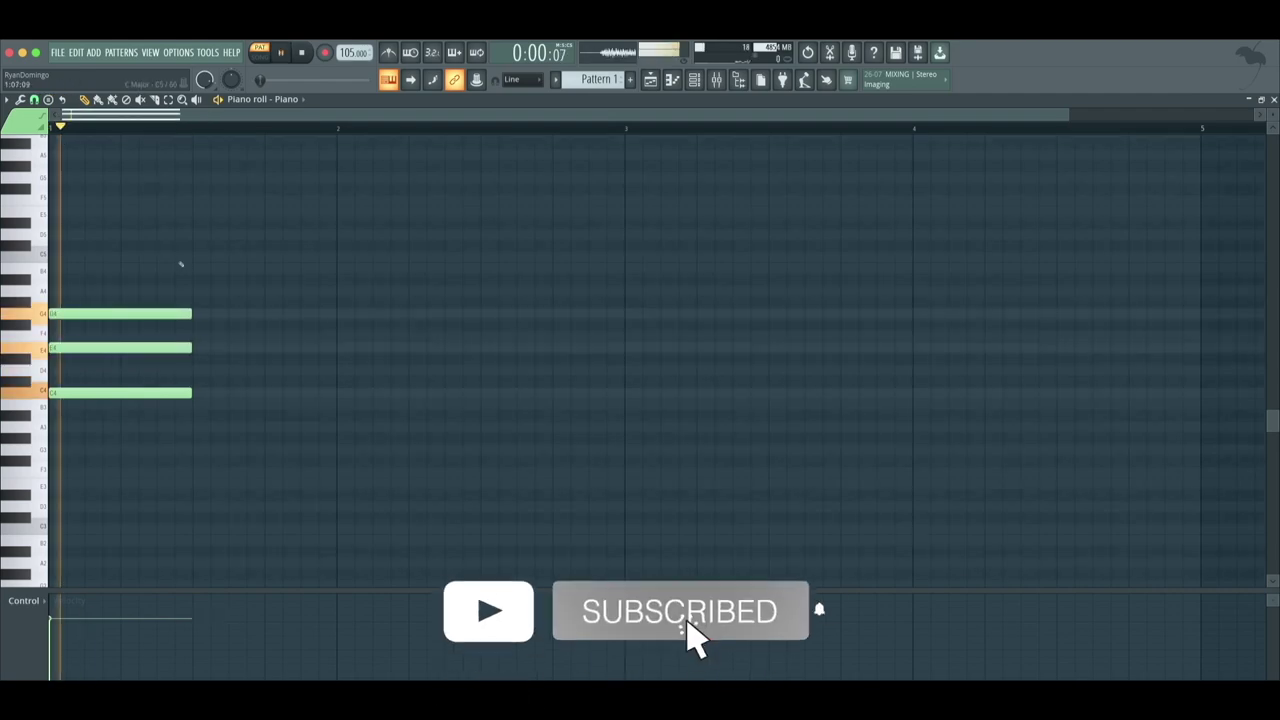
key(space)
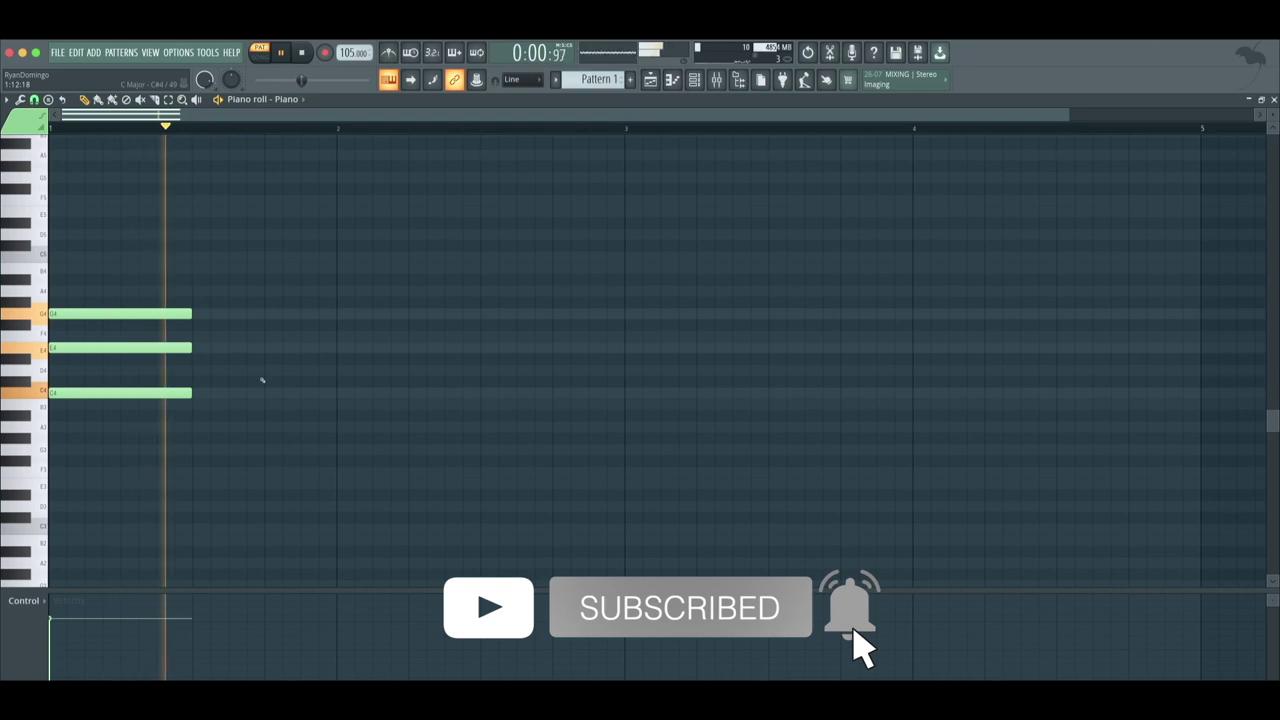
key(space)
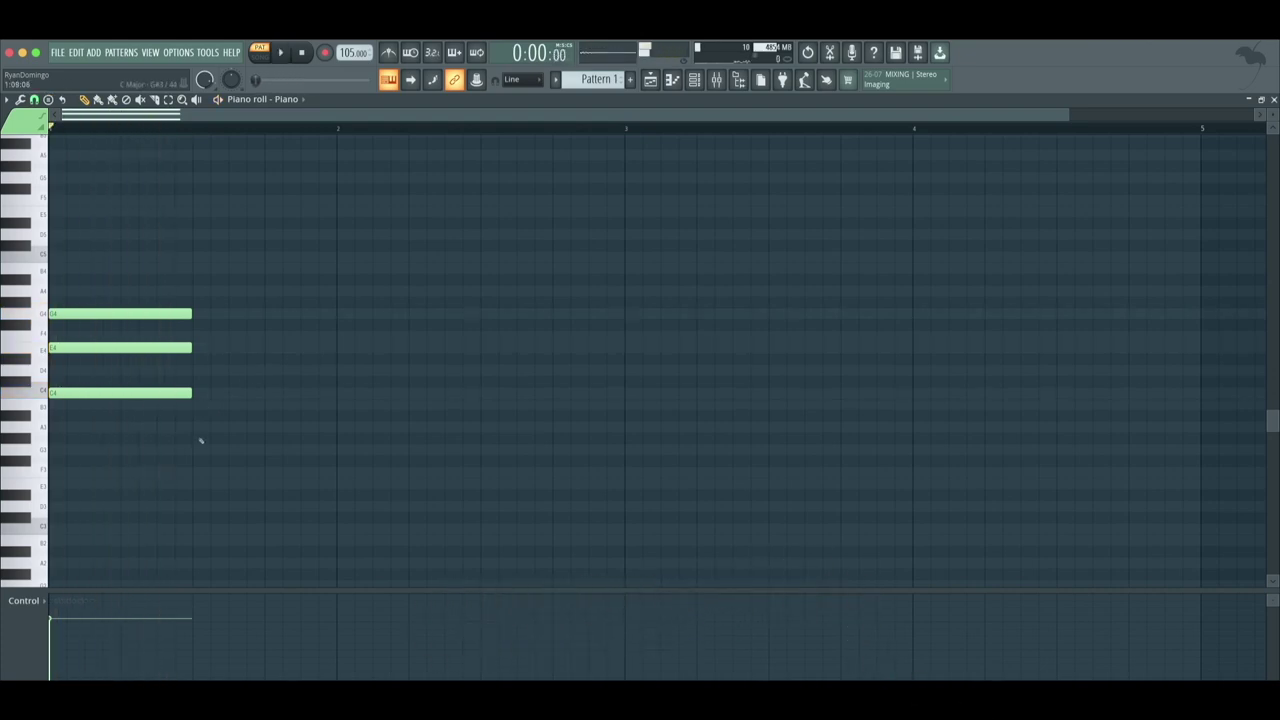
Copy the C major chord into the second half of bar 1 as G3, B3 and D4, and play back both chords
key(space)
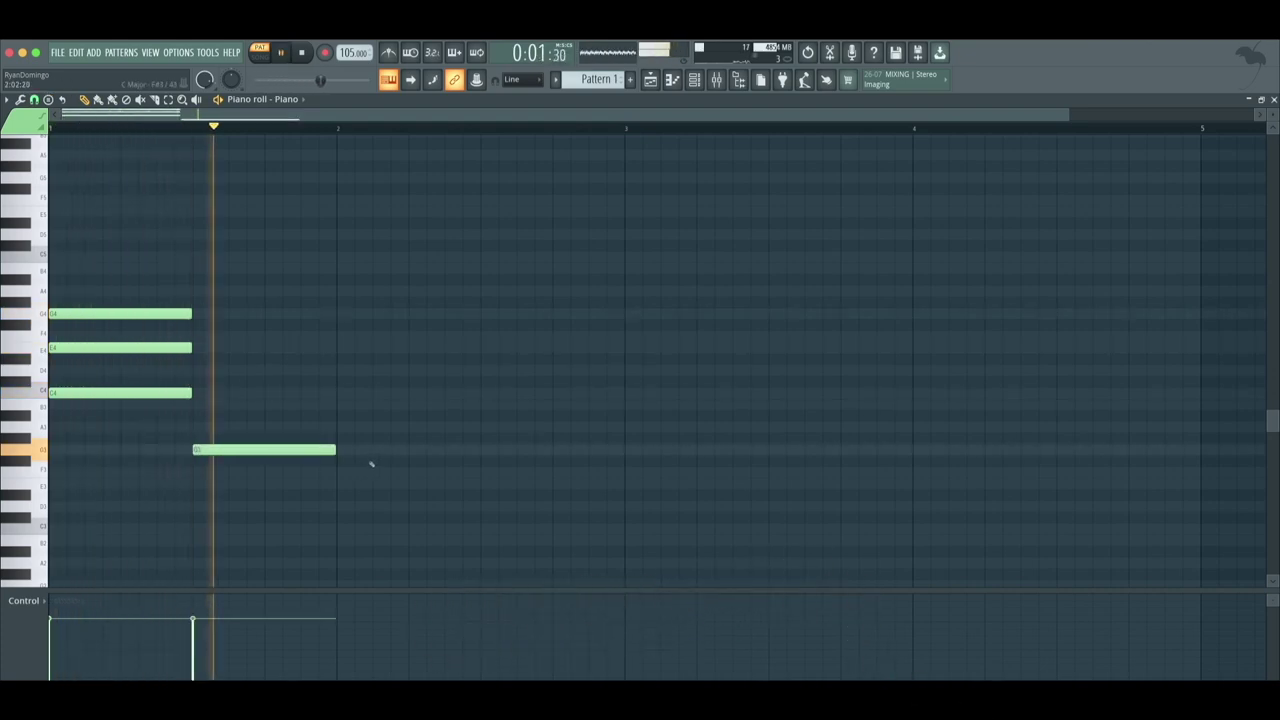
key(space)
drag(272, 493, 108, 303)
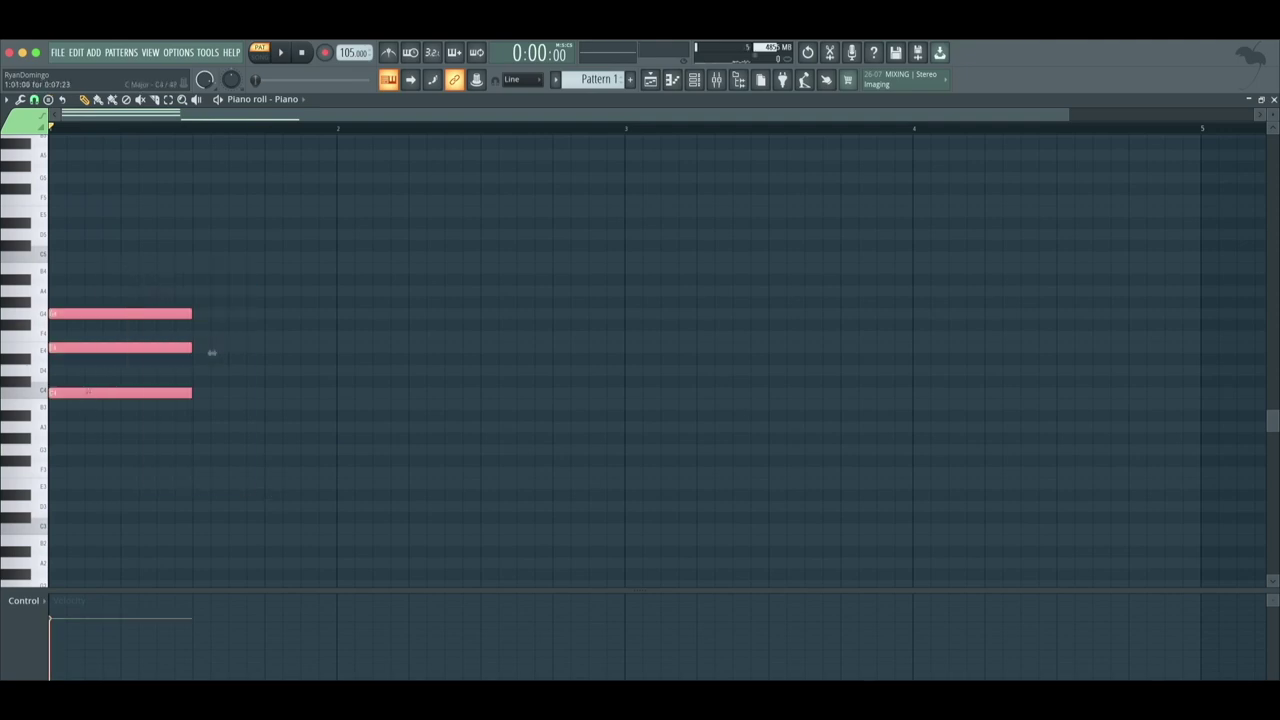
drag(211, 352, 355, 408)
key(space)
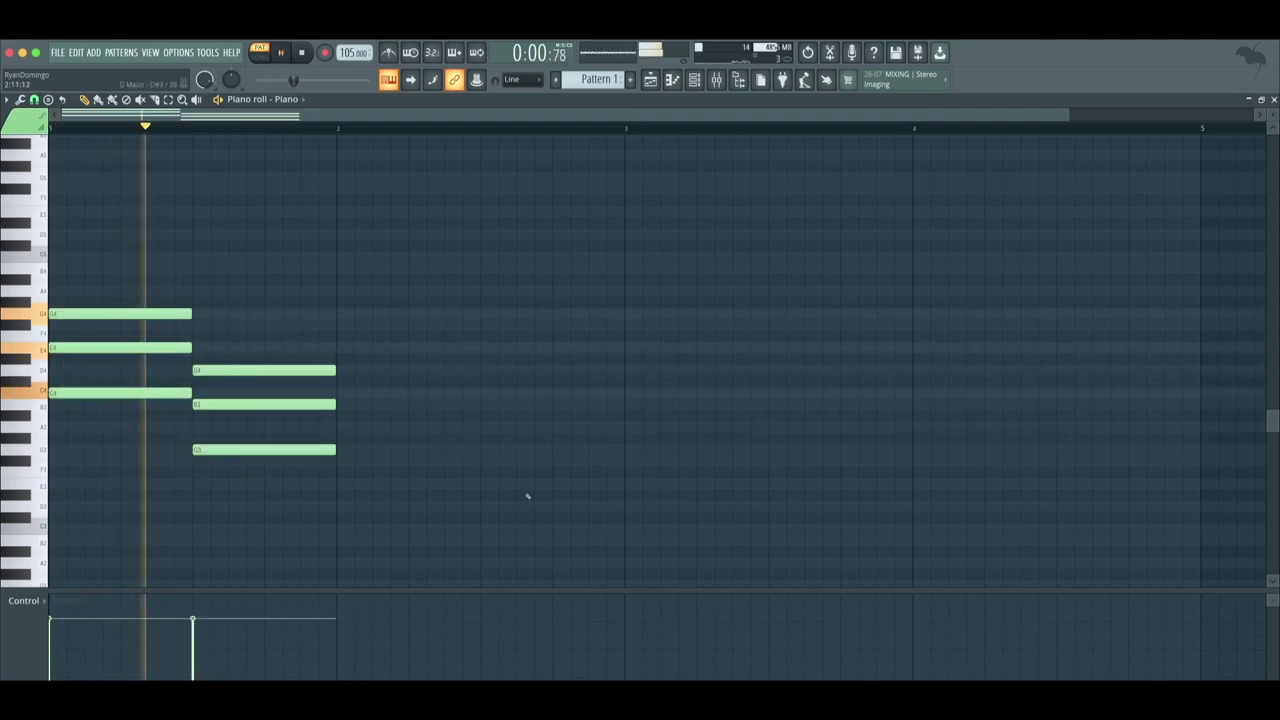
key(space)
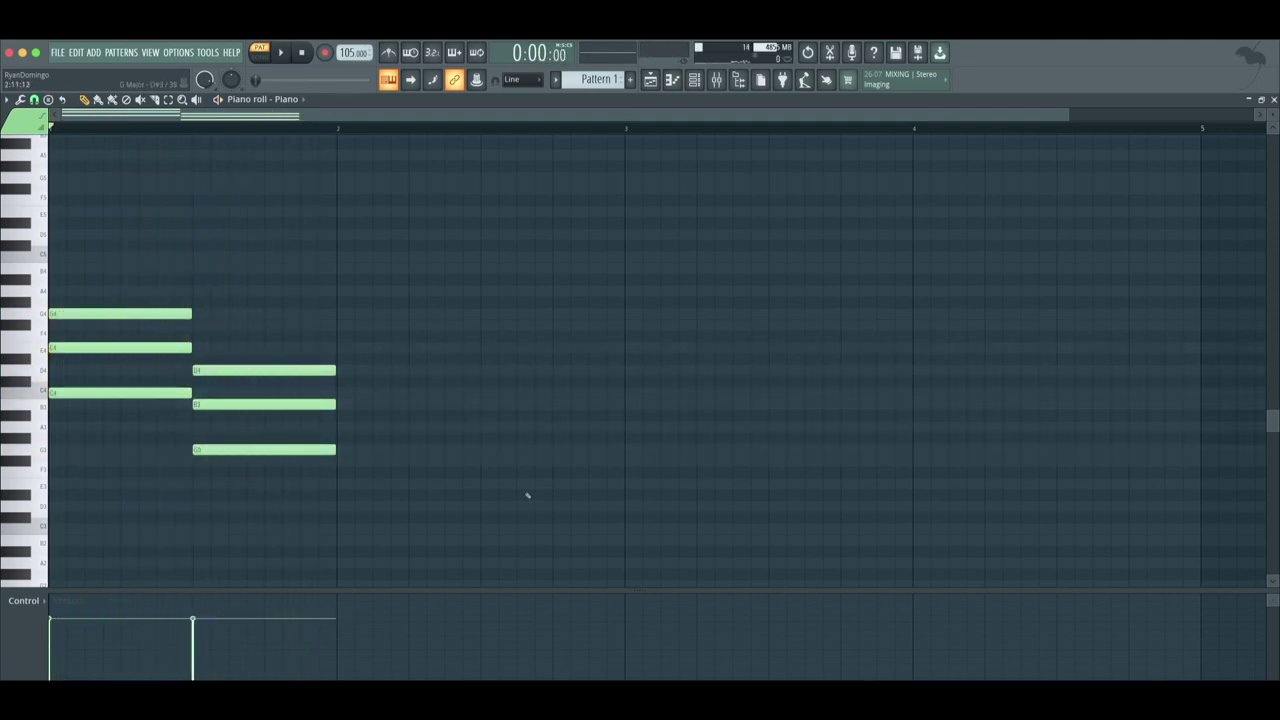
key(space)
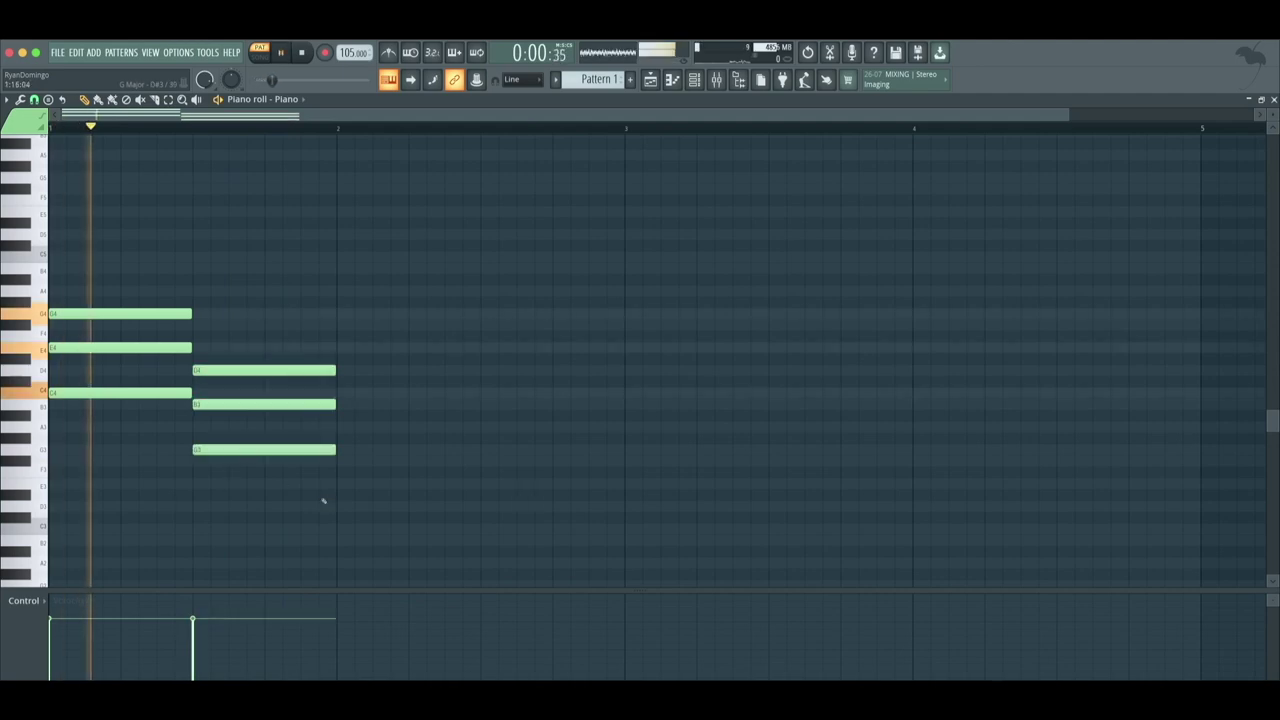
Copy the G major chord to the start of bar 2, transposed to D3, F#3 and A3
click(345, 506)
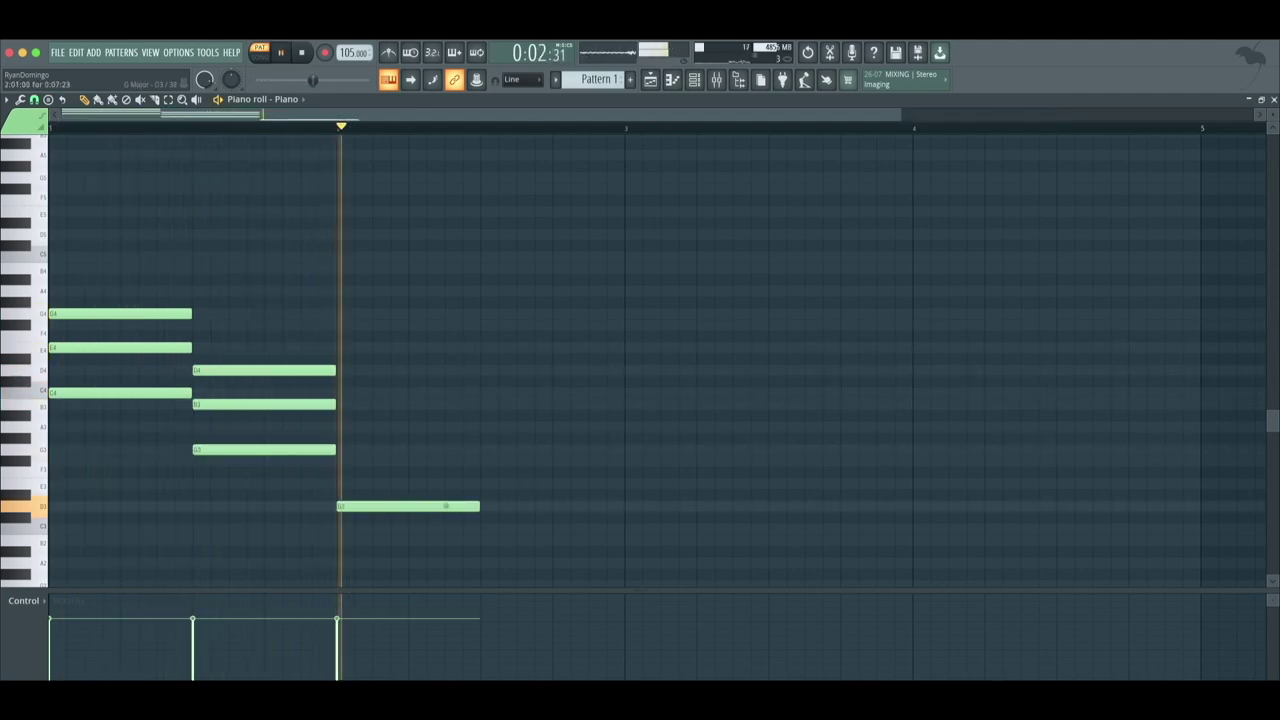
right_click(406, 506)
key(space)
drag(408, 508, 205, 366)
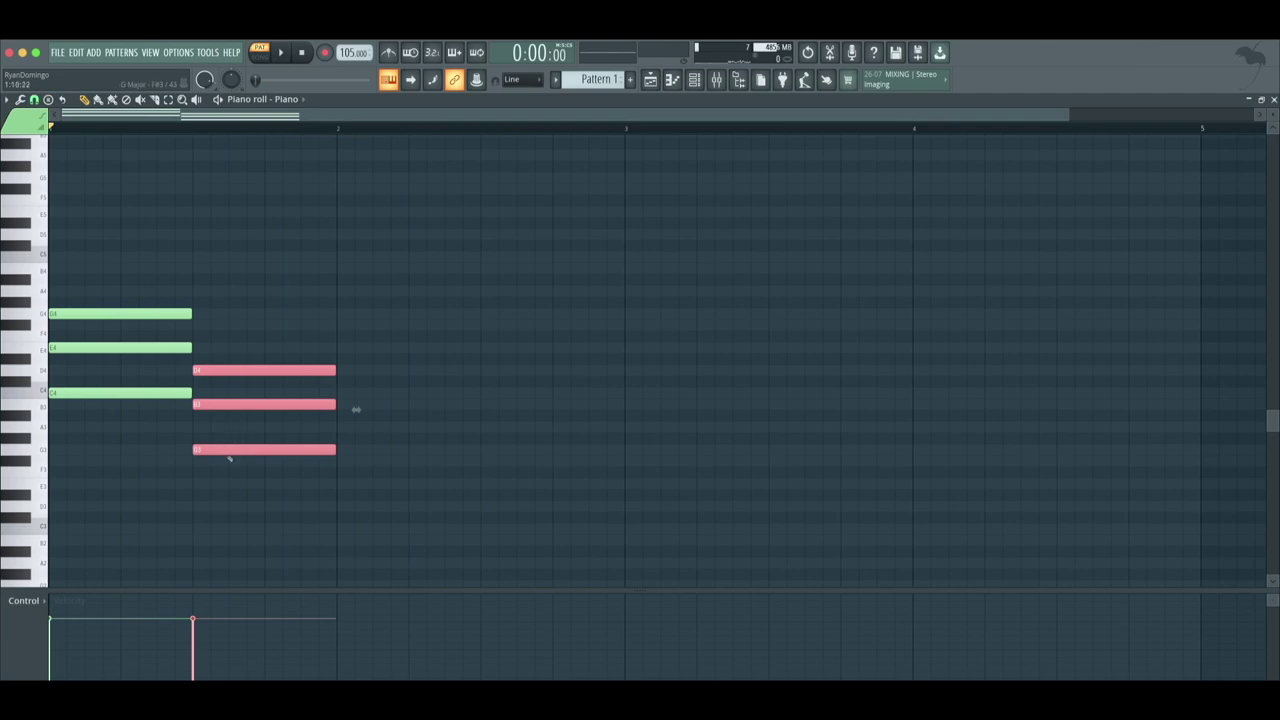
key(space)
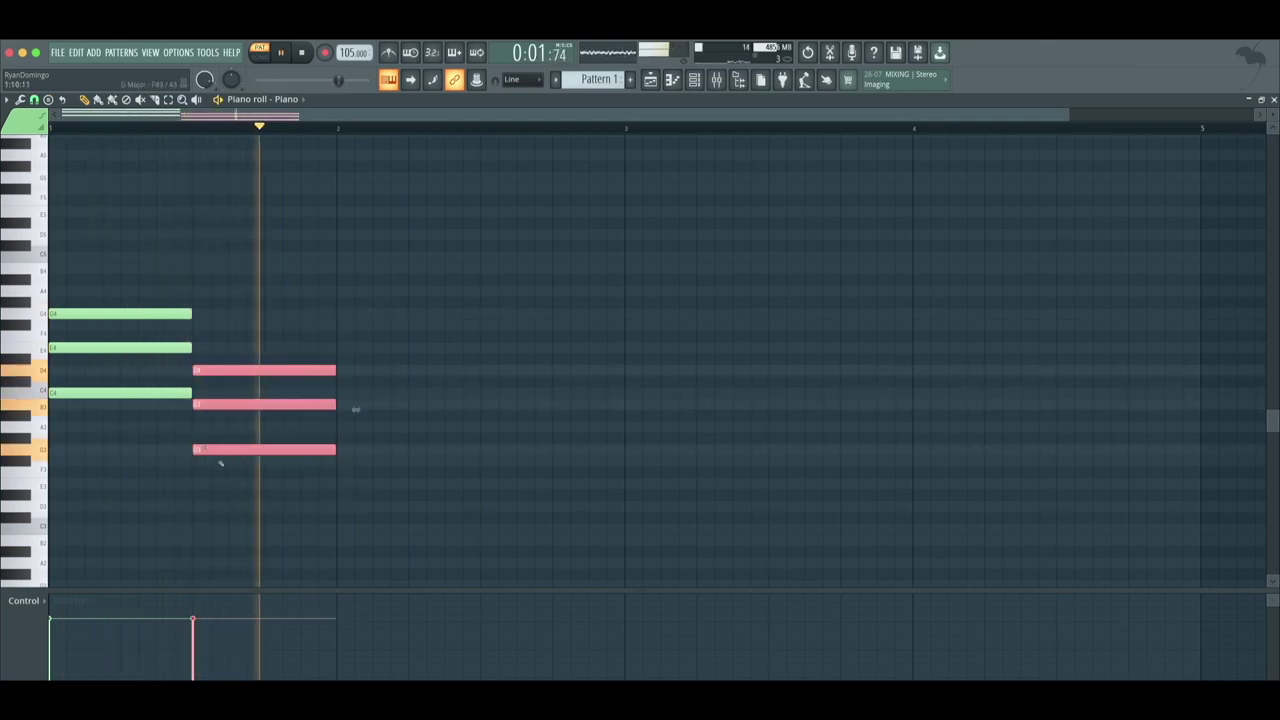
drag(220, 450, 364, 507)
click(538, 550)
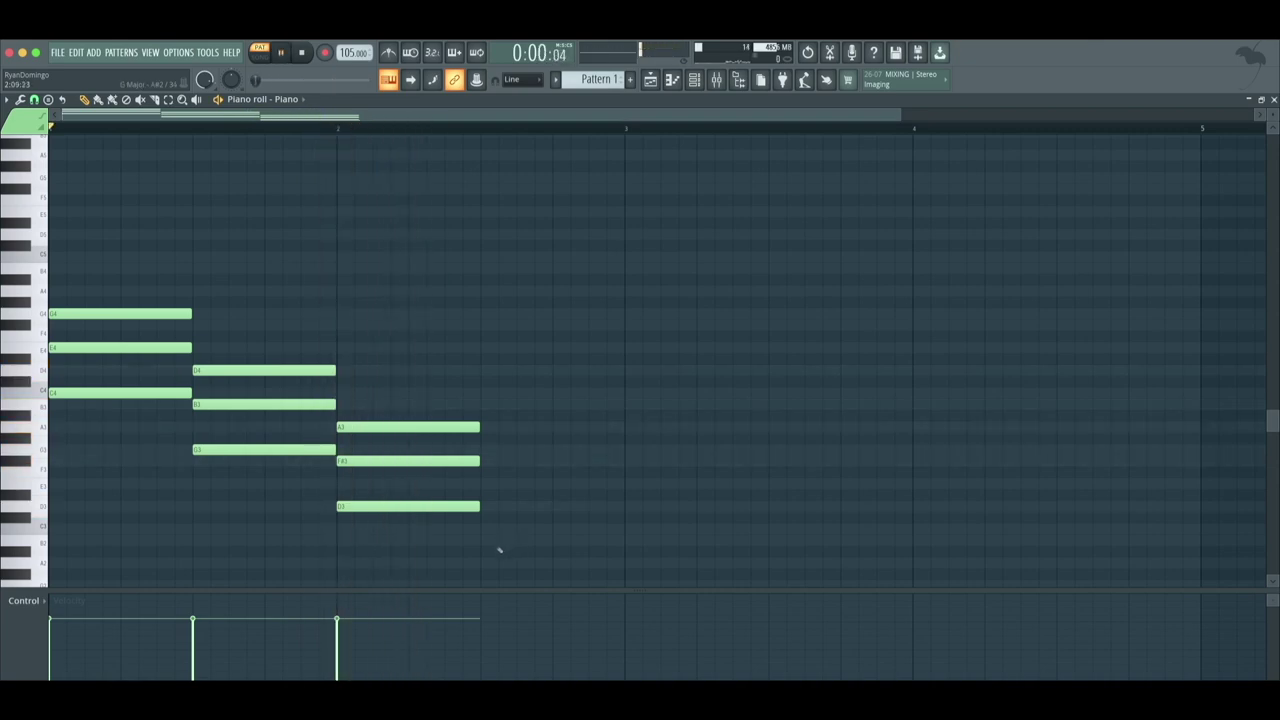
Move the D major chord in bar 2 up one octave to D4, F#4 and A4, and play the progression
drag(494, 568, 423, 386)
drag(477, 462, 480, 326)
click(470, 450)
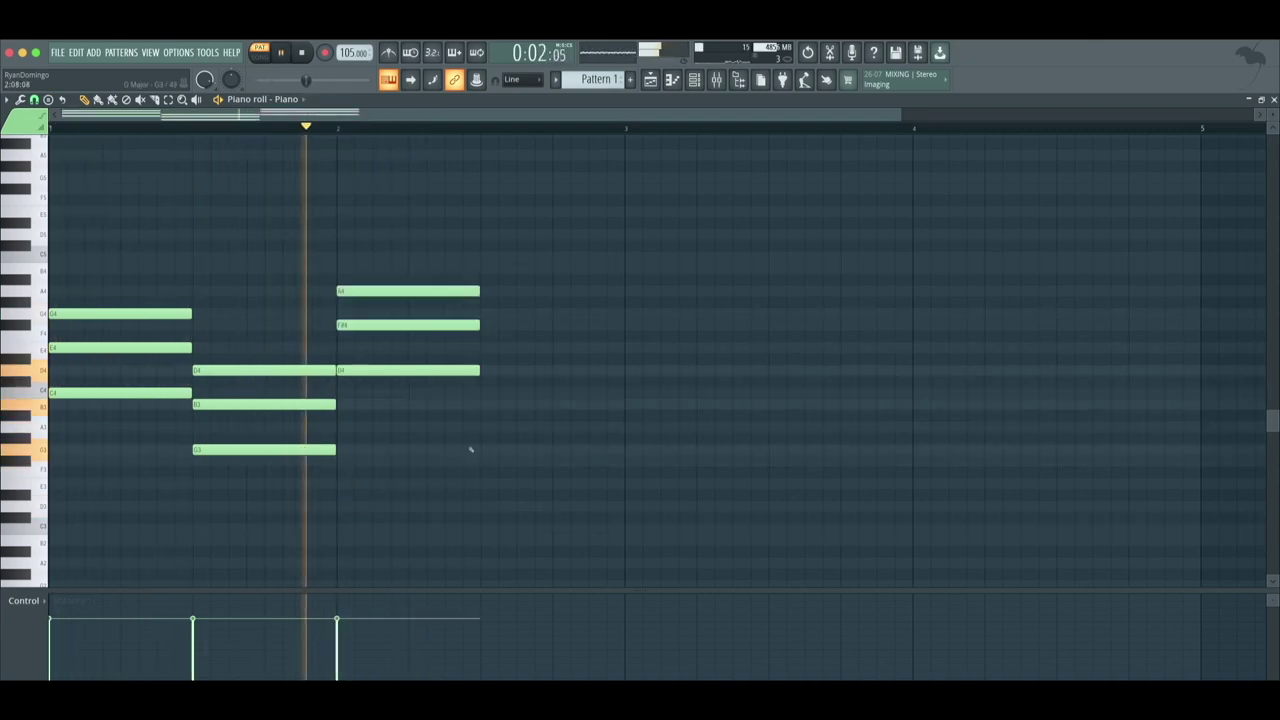
key(space)
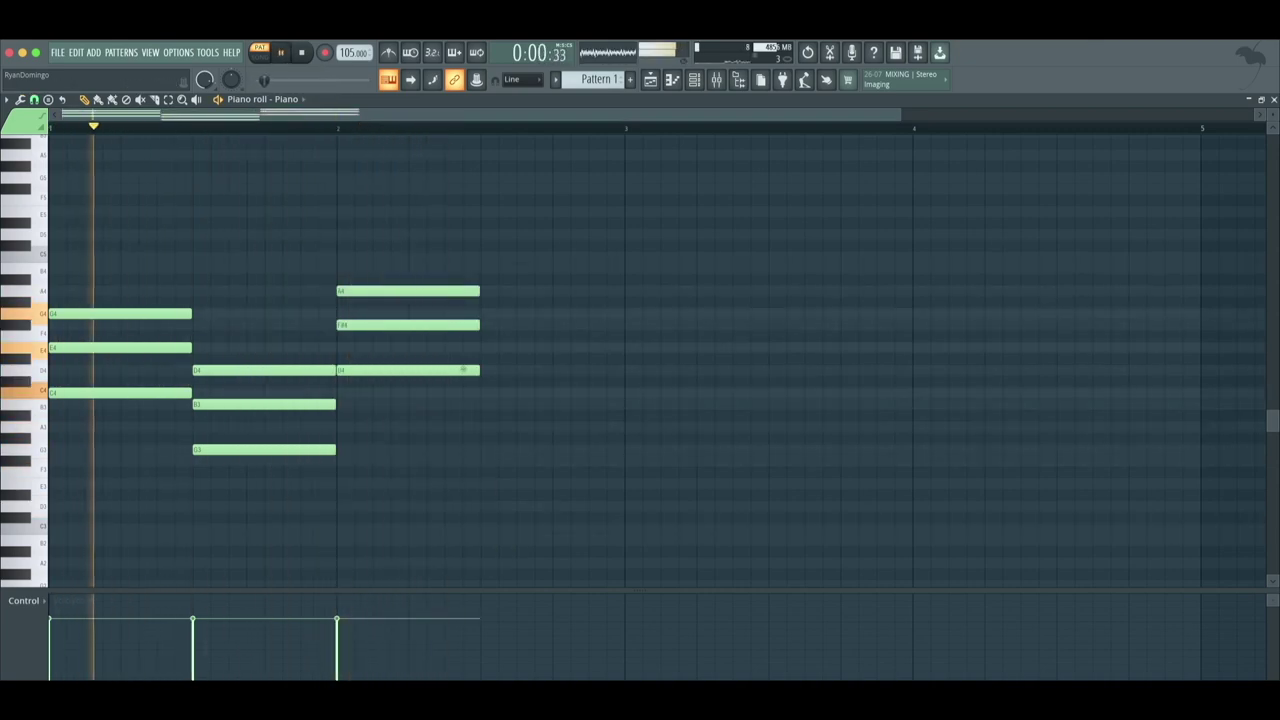
Copy the D major chord into the second half of bar 2, transposed to E4, G#4 and B4
click(485, 326)
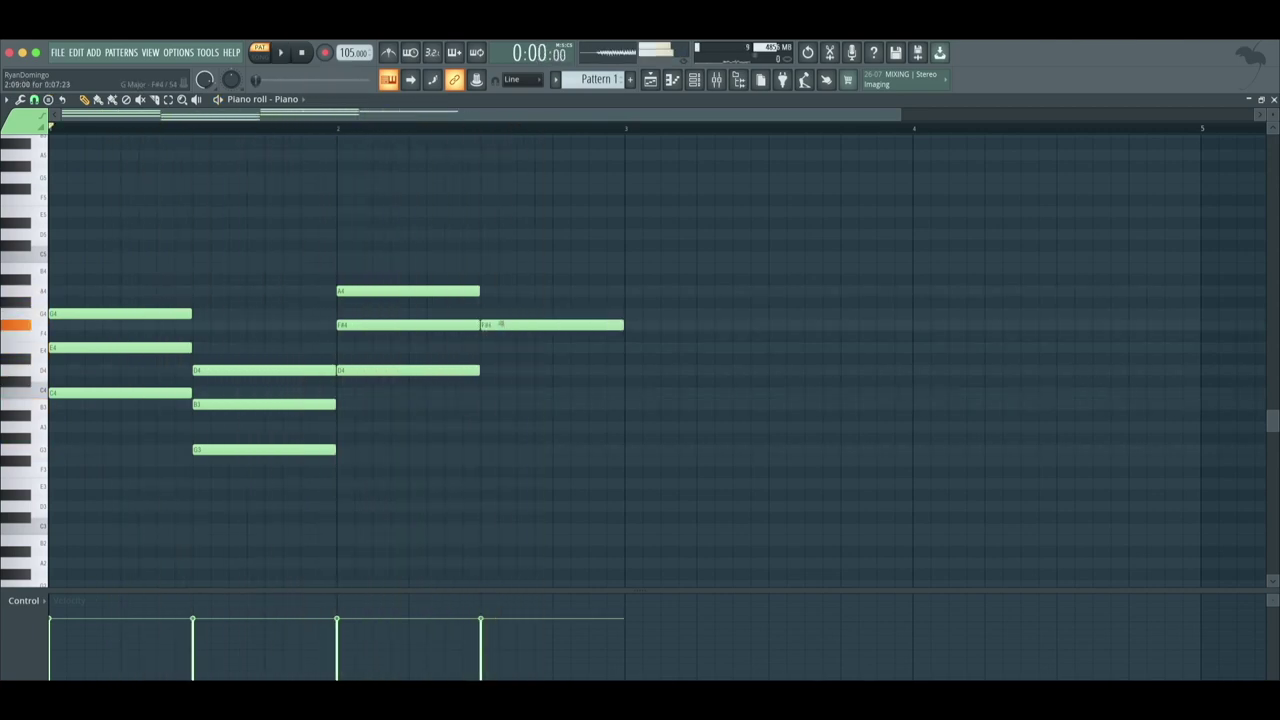
drag(504, 423, 338, 250)
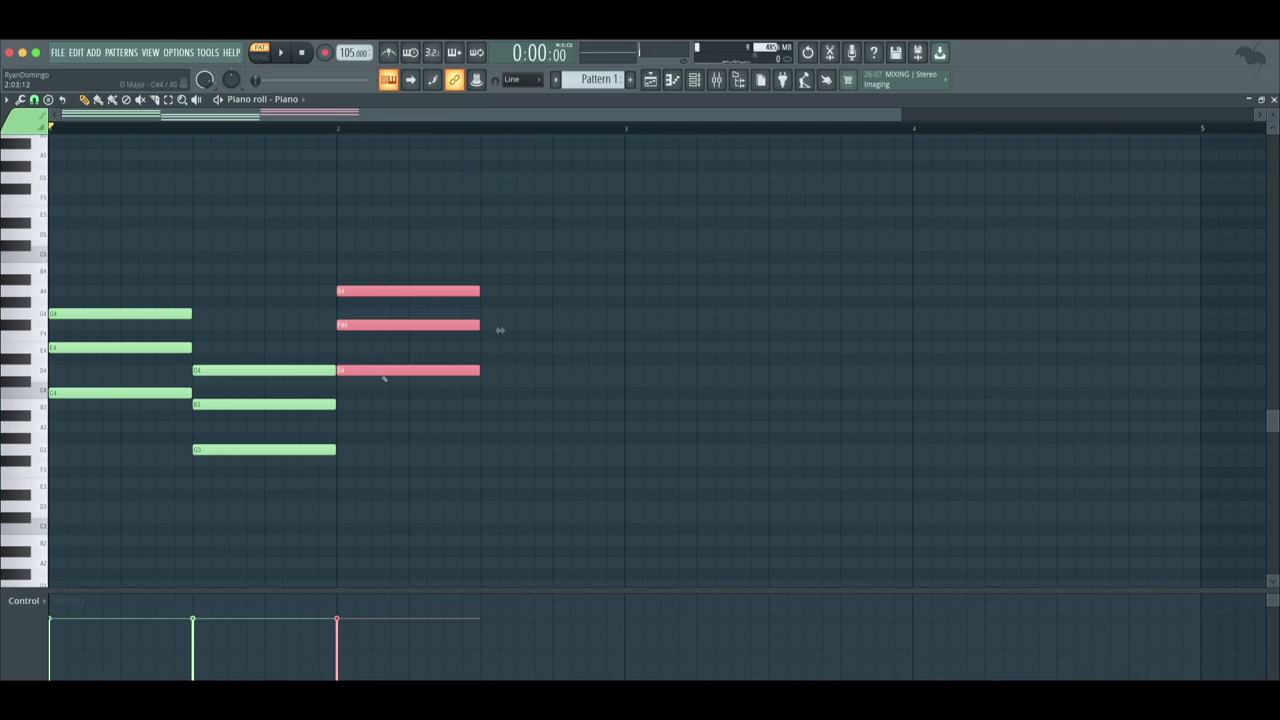
click(384, 380)
drag(481, 425, 338, 208)
drag(407, 322, 554, 309)
key(space)
click(580, 415)
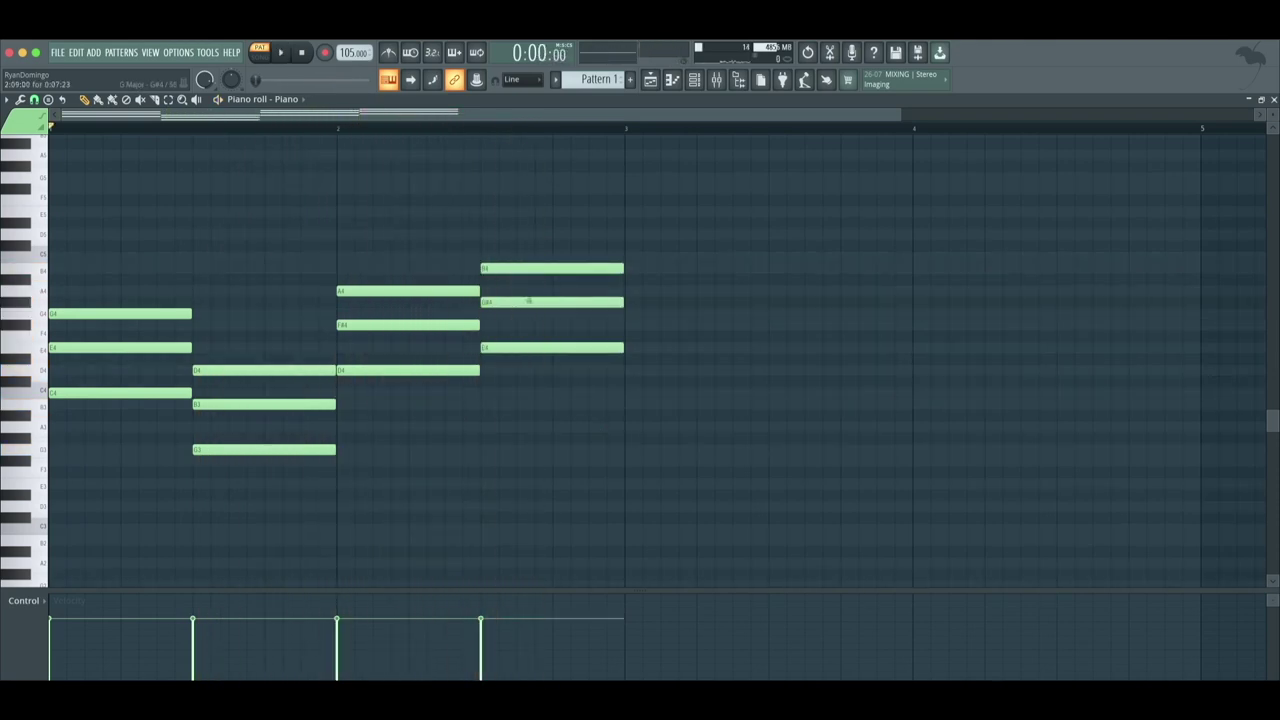
Lower the last chord's G#4 to G4 and play back the four-chord progression
click(451, 124)
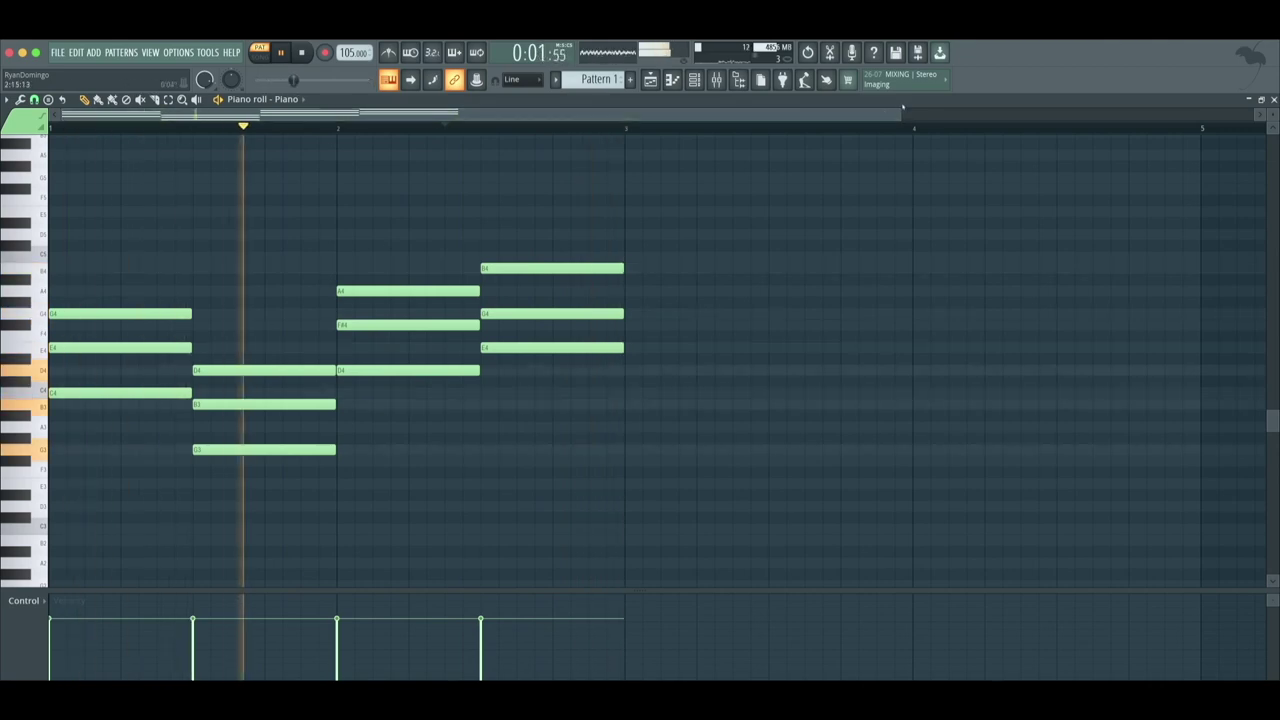
scroll(623, 155, up, 2)
key(space)
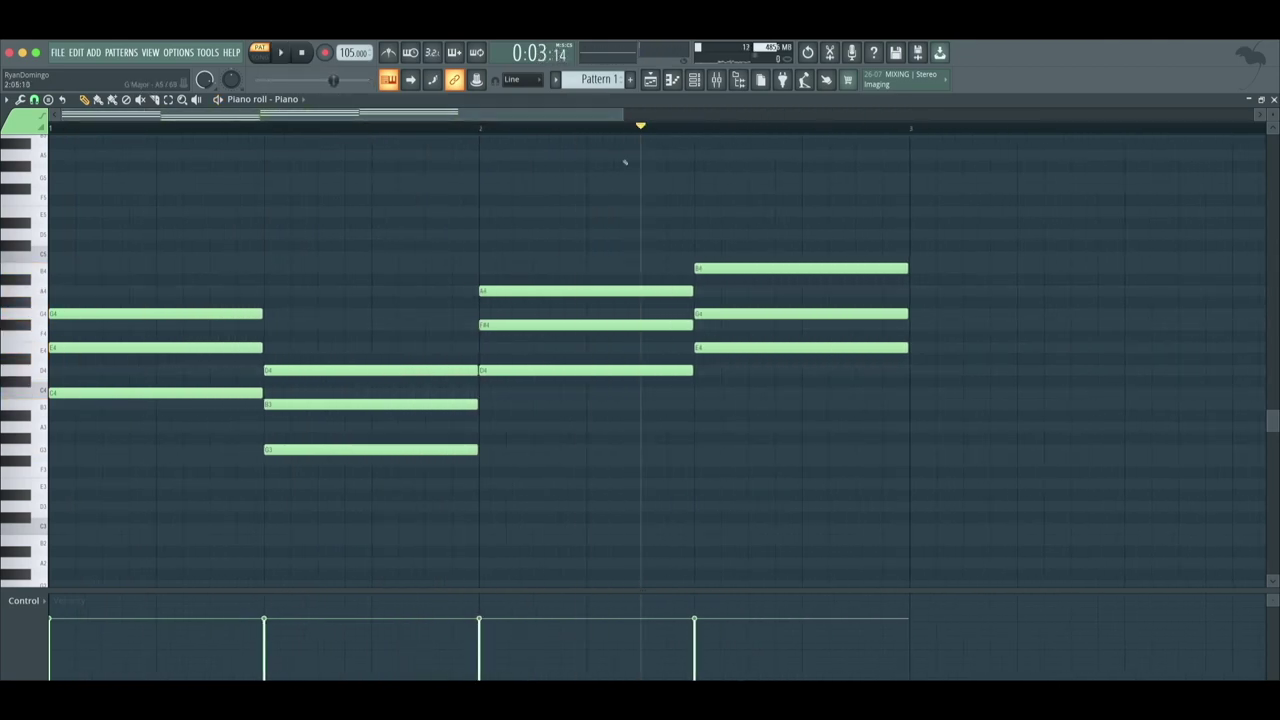
Copy the first three chords of the progression into bars 3 and 4, extending the final D major chord to fill bar 4
key(ctrl+a)
drag(78, 326, 931, 328)
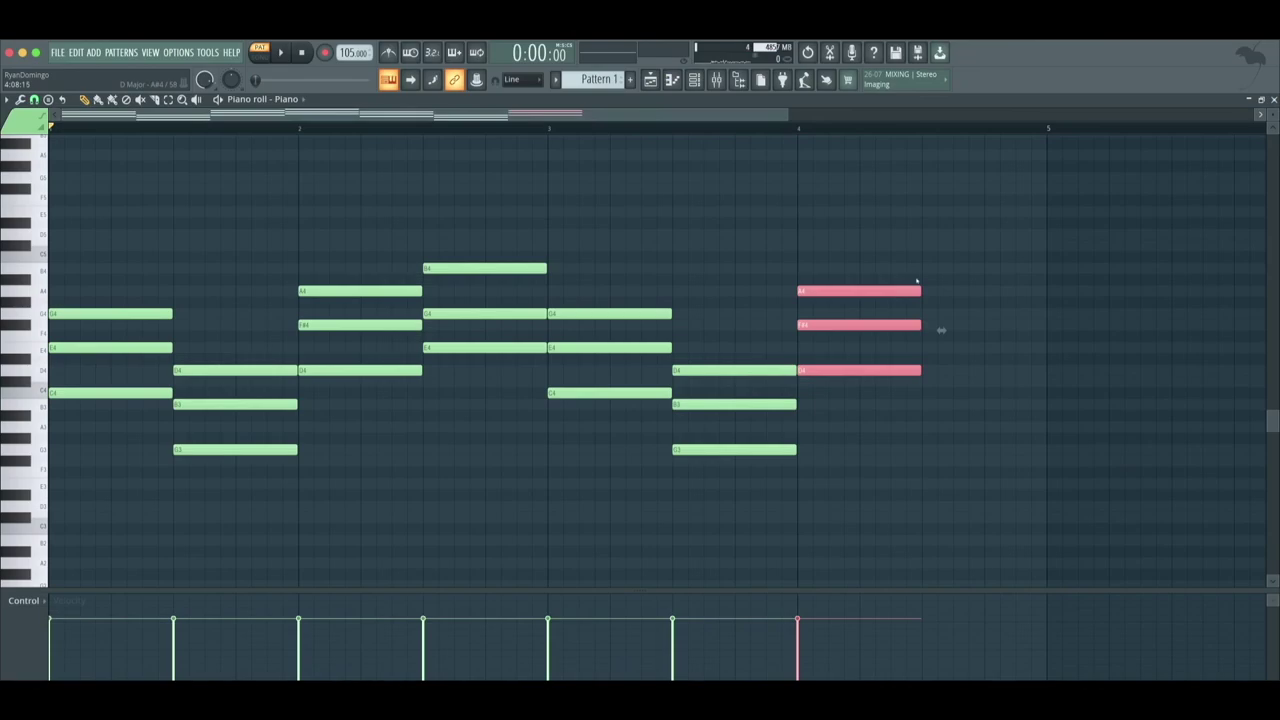
click(921, 290)
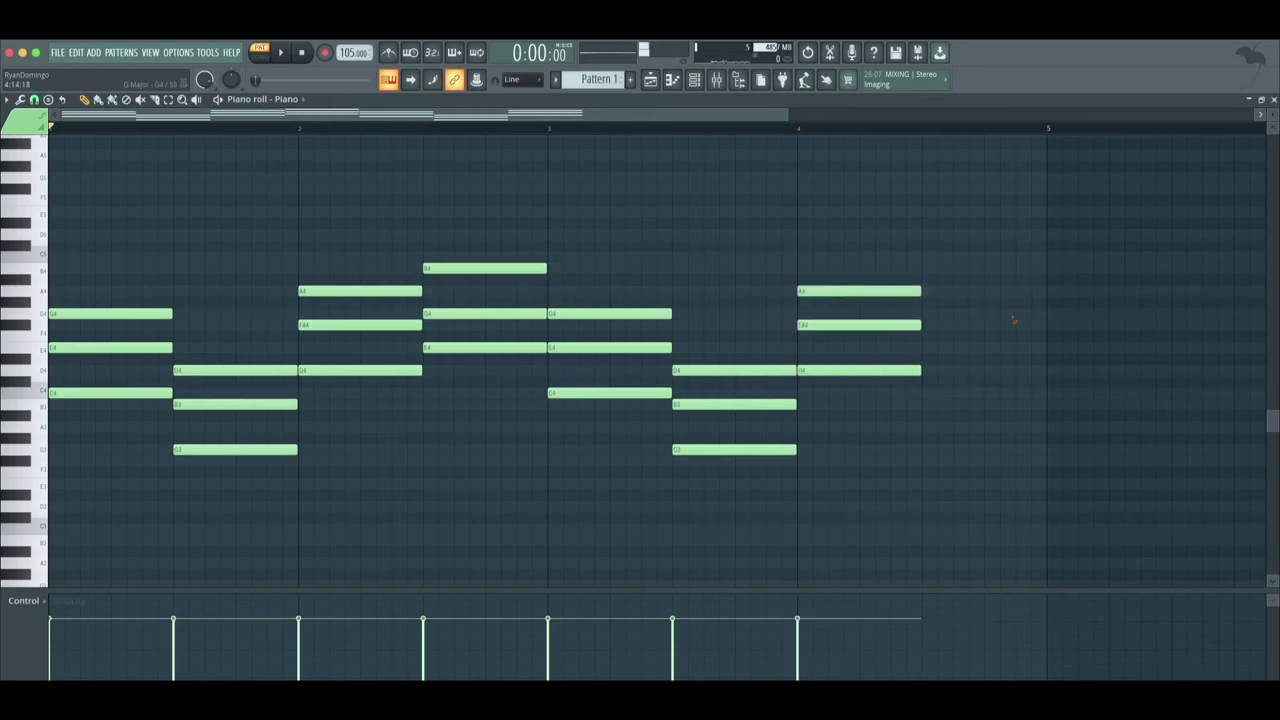
drag(861, 229, 830, 453)
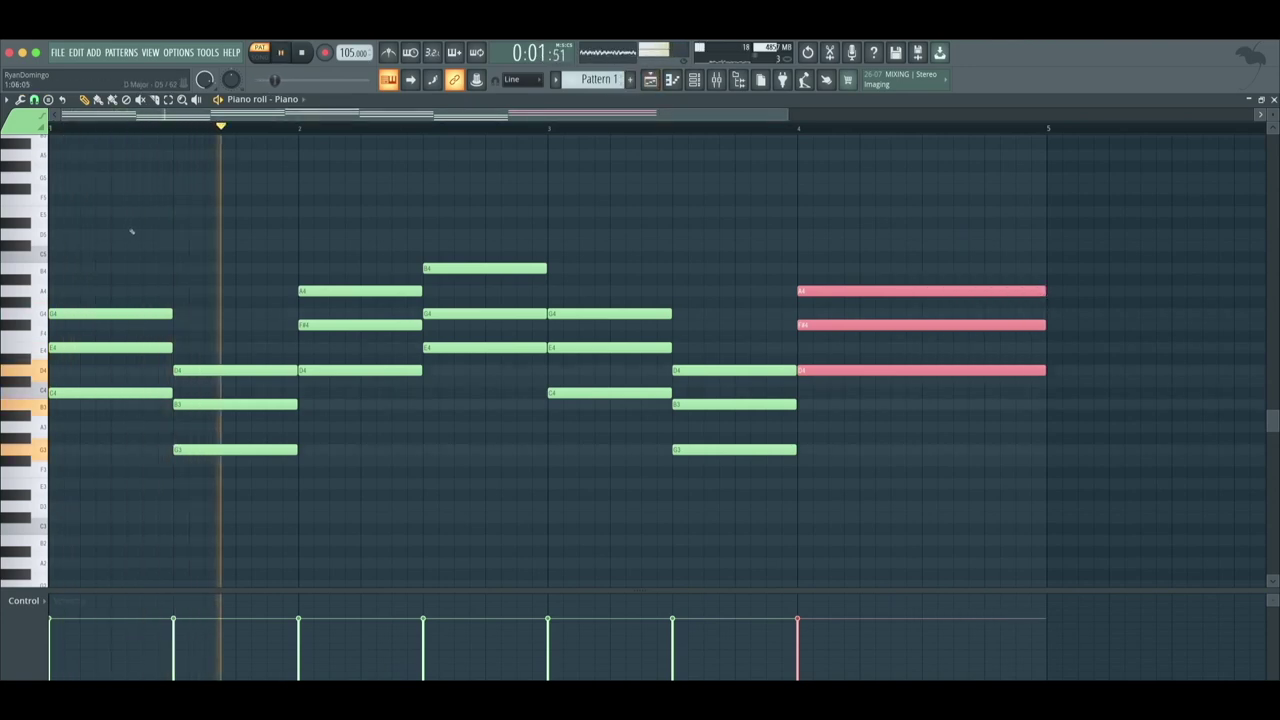
click(90, 245)
key(space)
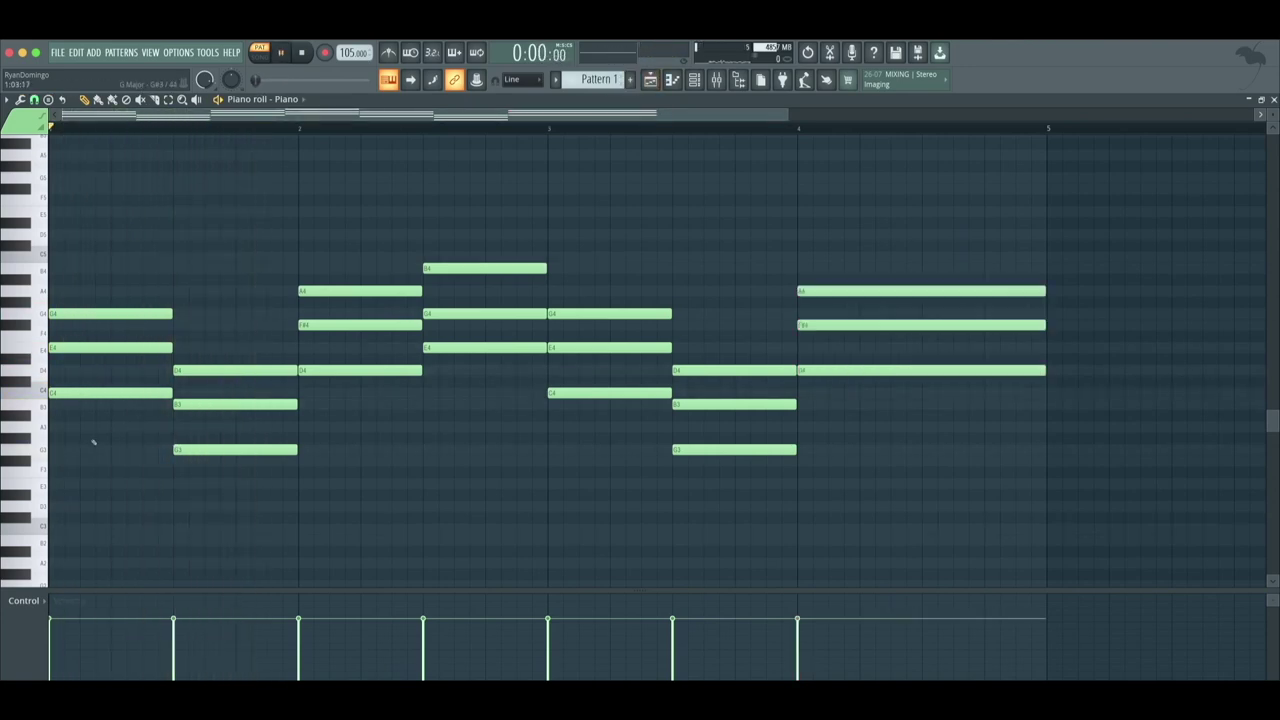
Invert both G major chords by moving their G3 up to G4, and play the progression
key(space)
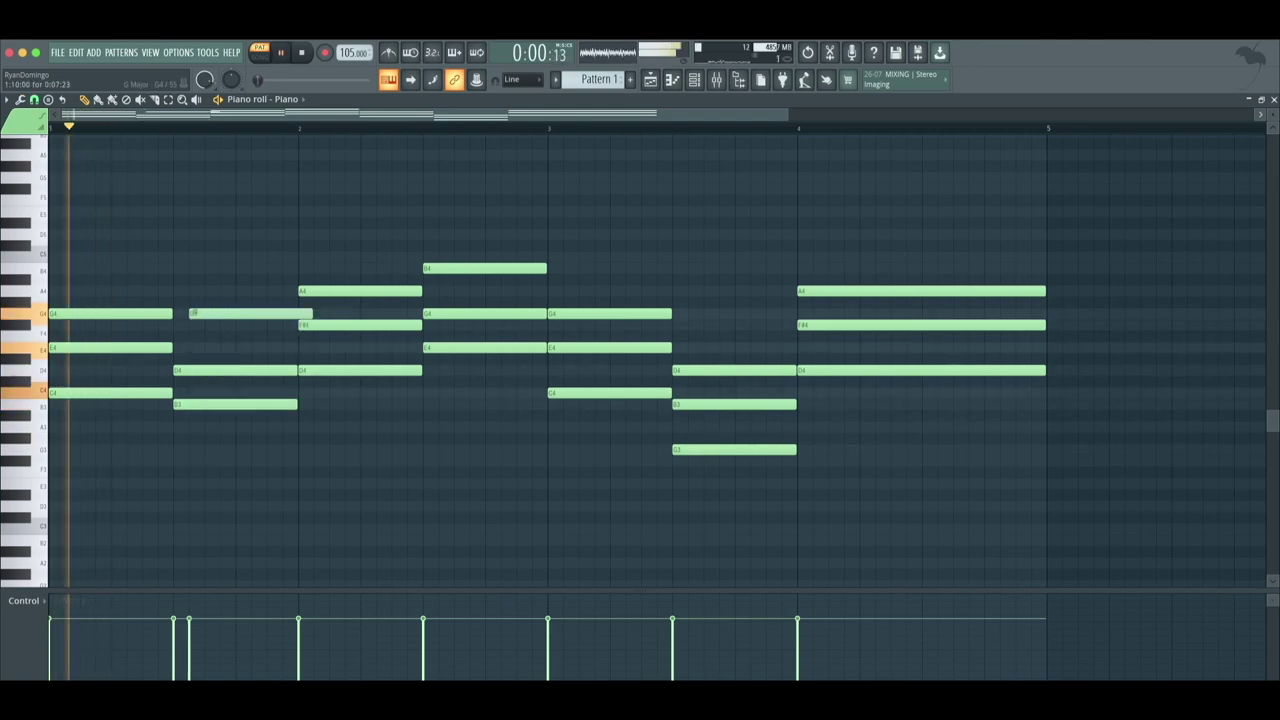
drag(195, 314, 179, 314)
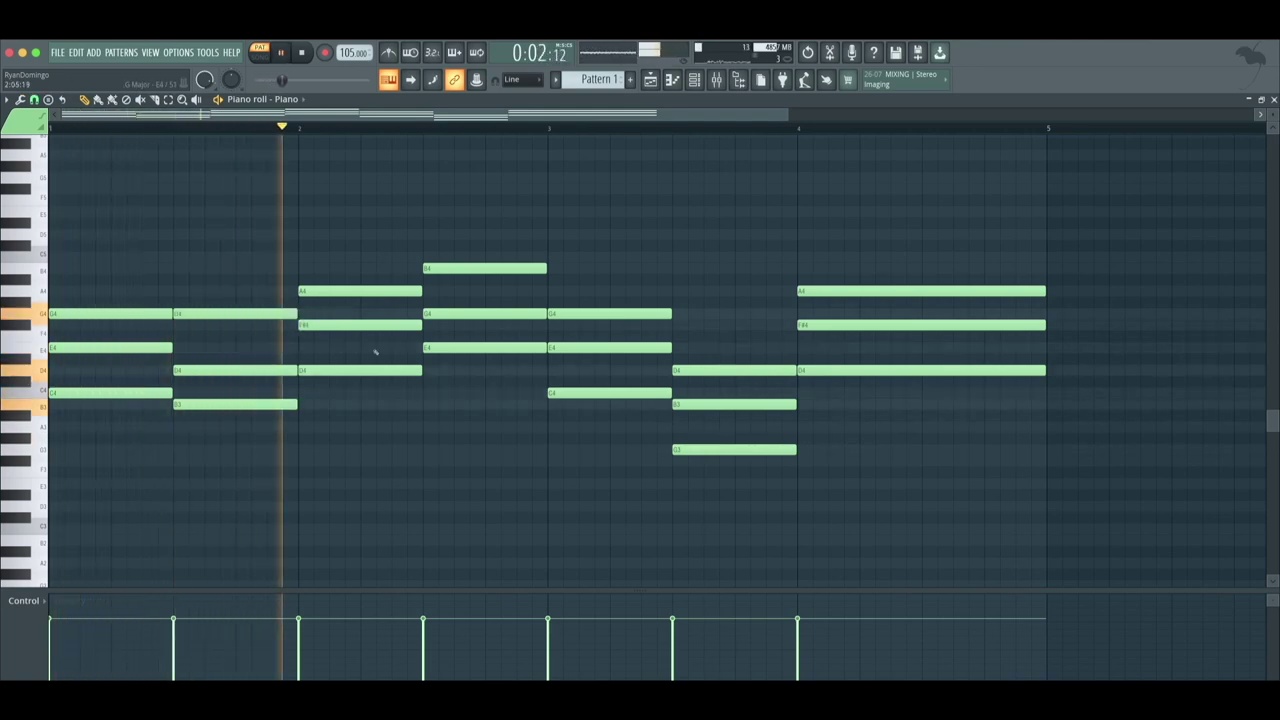
drag(678, 449, 674, 272)
key(space)
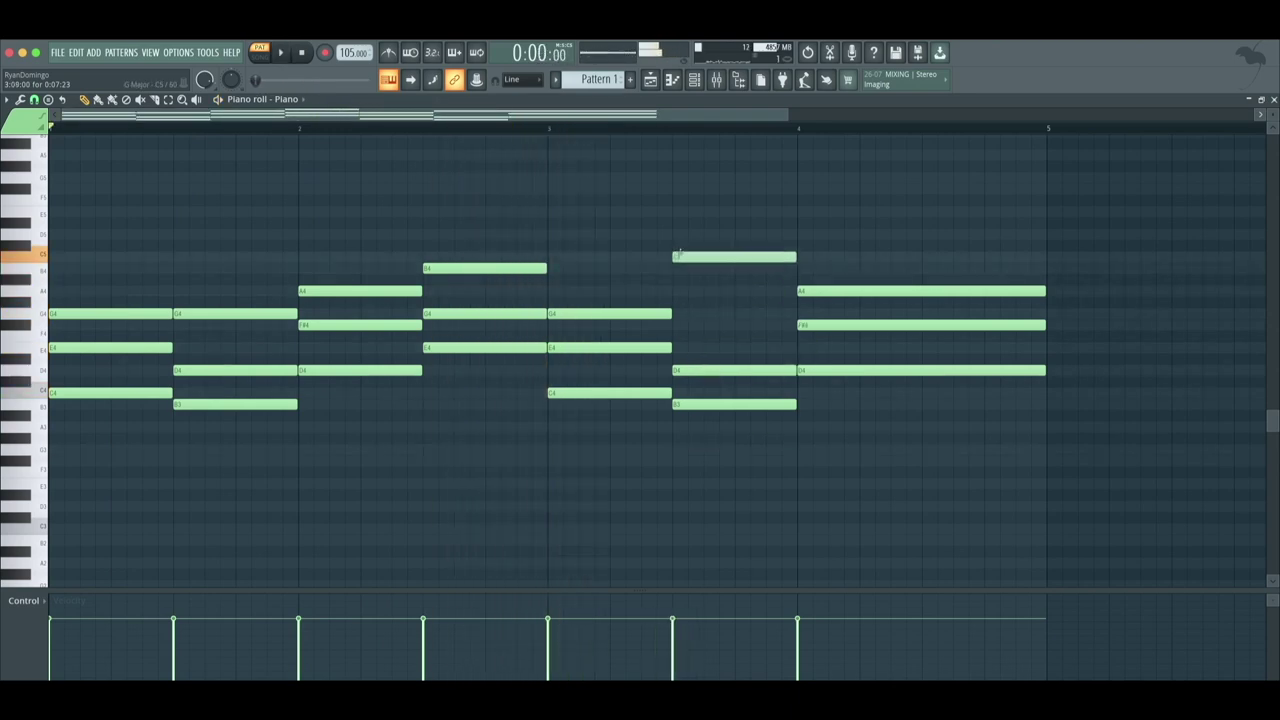
key(space)
key(space)
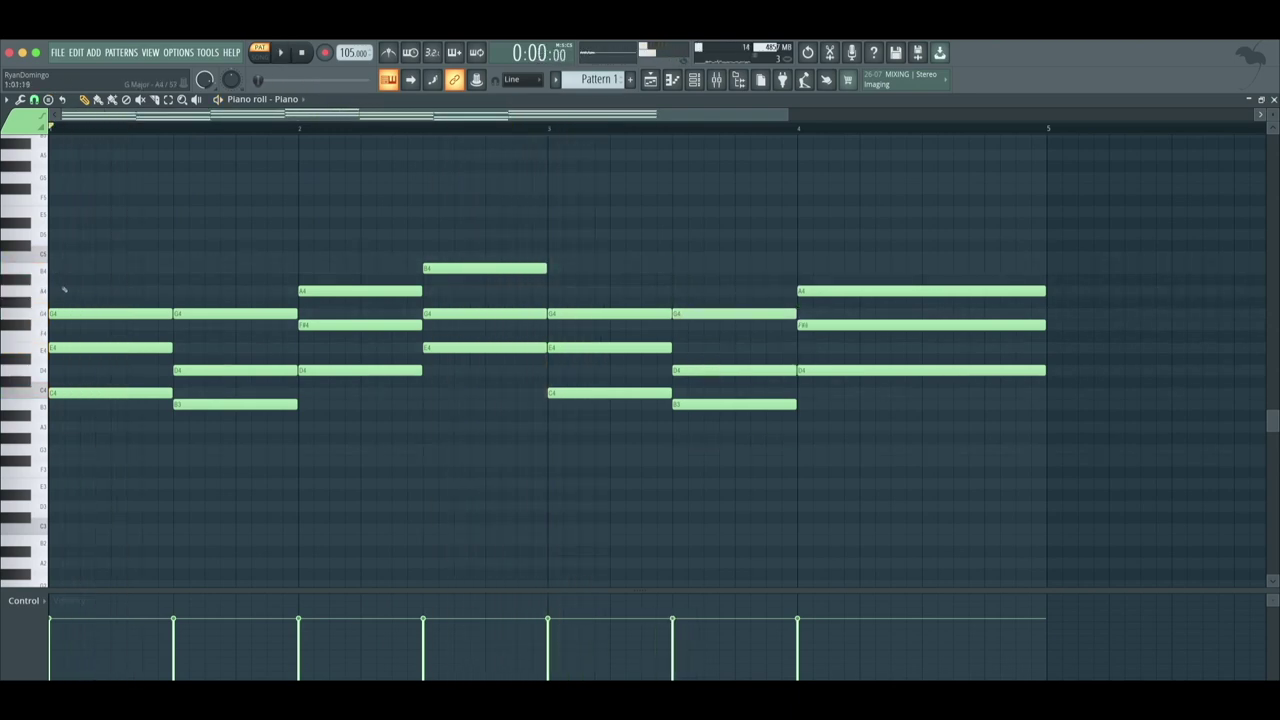
Add bass notes under the first two chords, C3 and B2, and play them back
key(space)
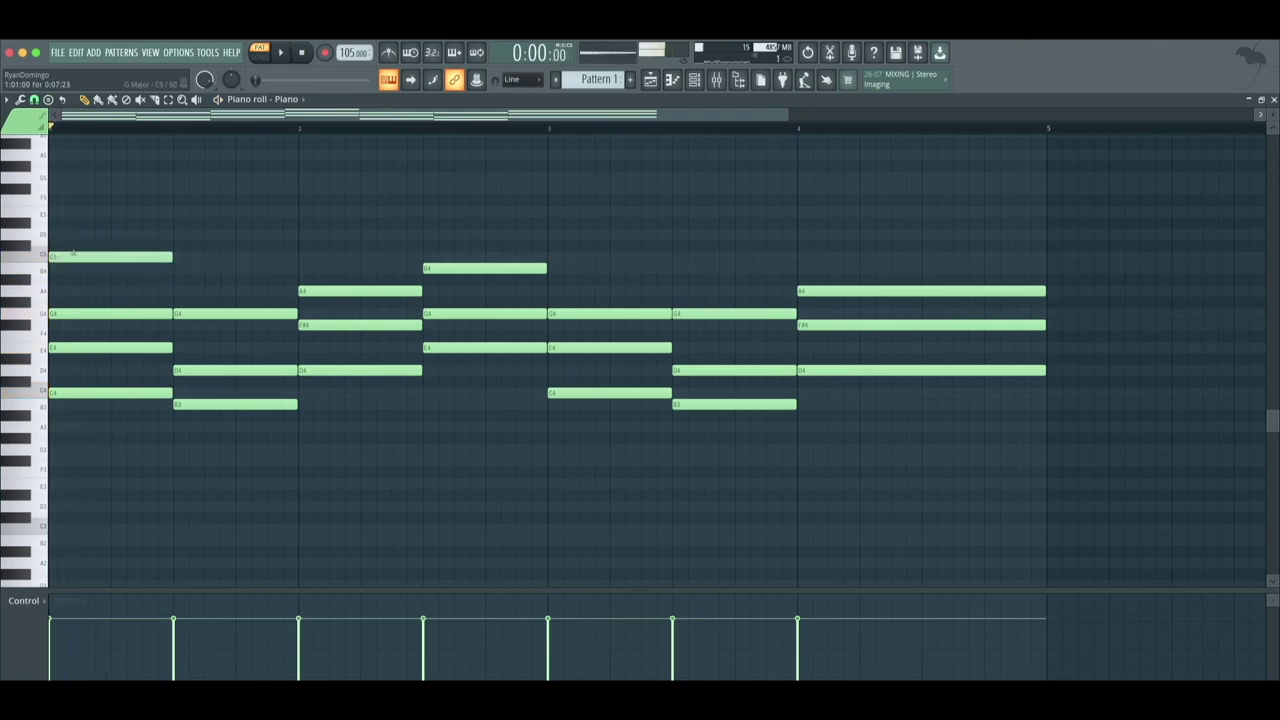
key(space)
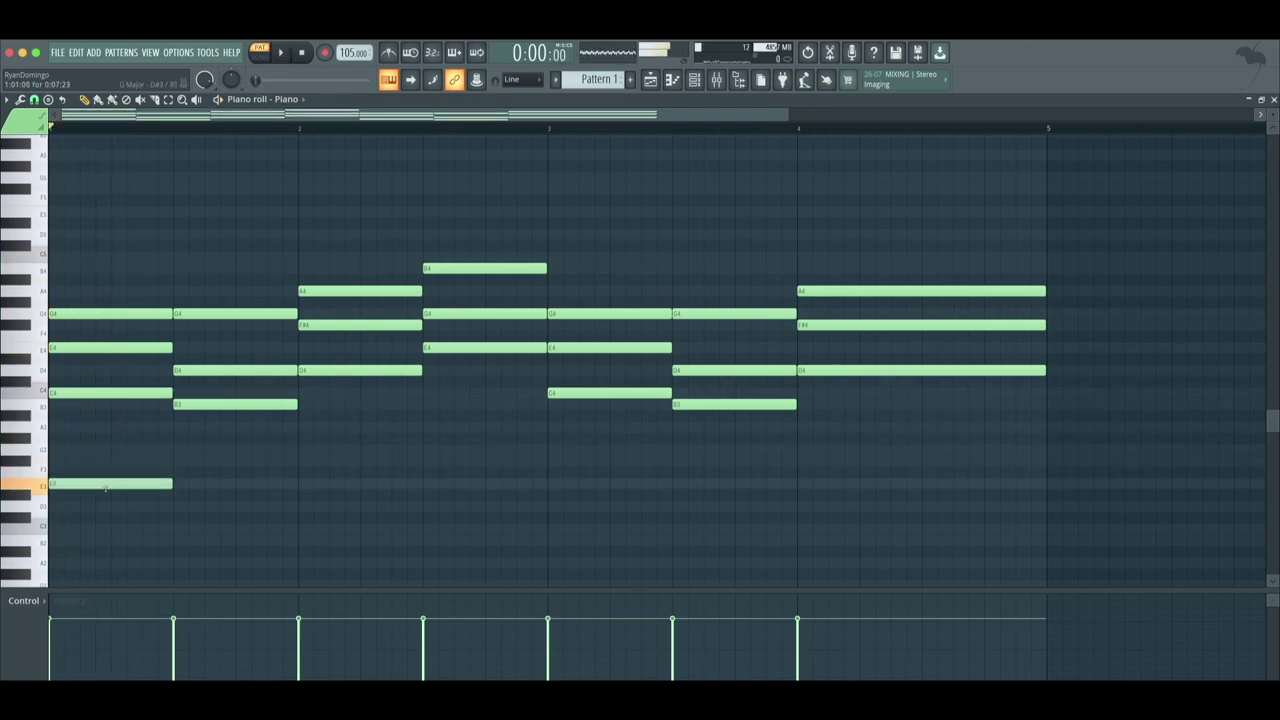
drag(106, 525, 106, 536)
key(space)
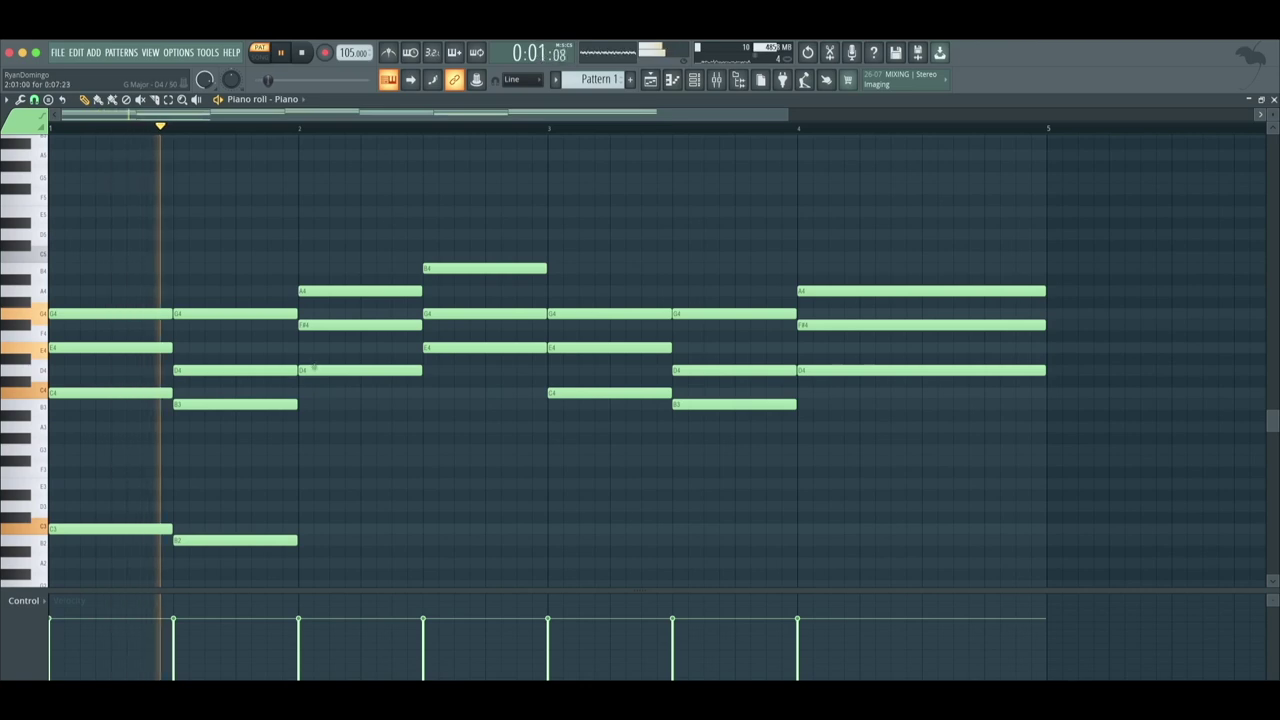
key(space)
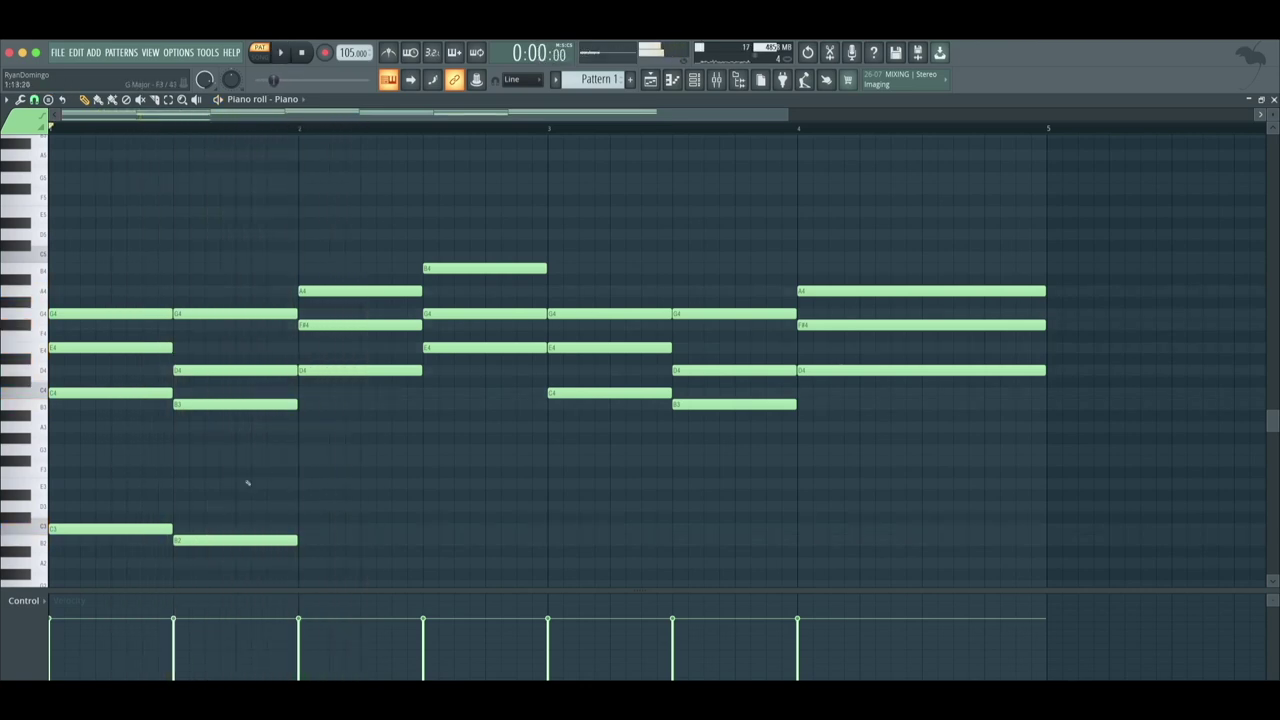
Replace the bass note under the second chord of bar 1 with G2 and play it
click(218, 565)
scroll(206, 540, down, 1)
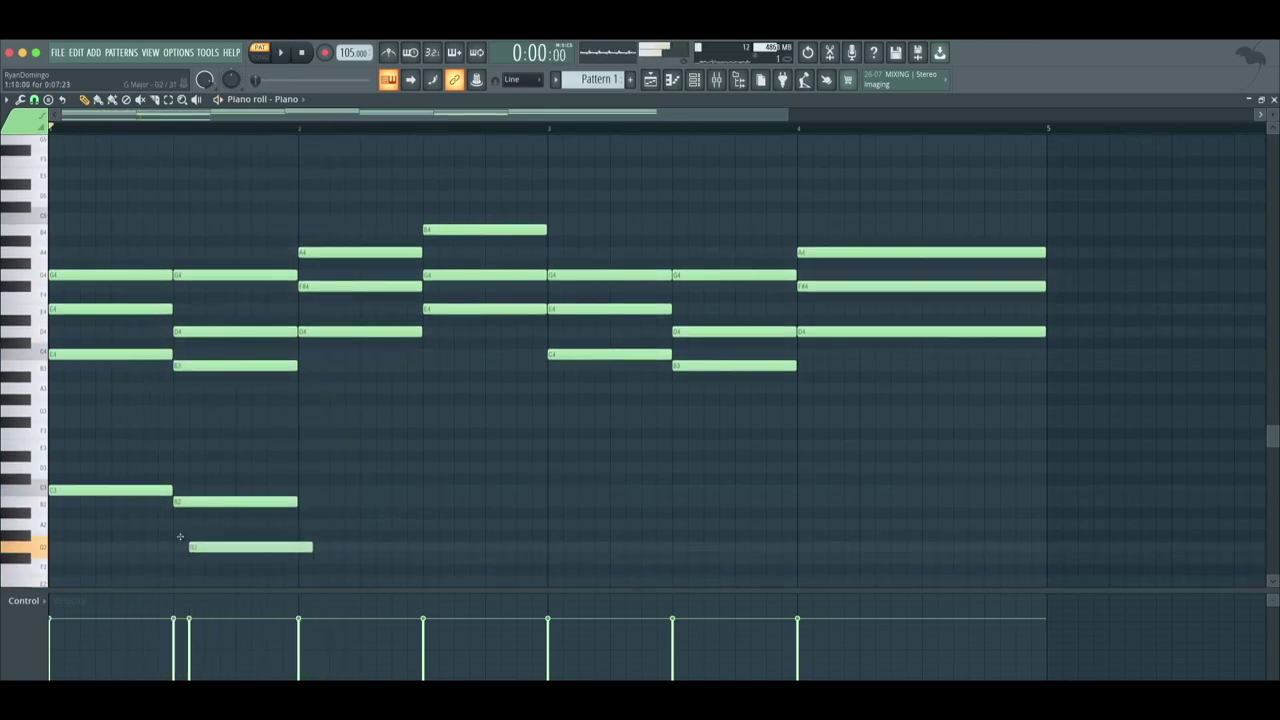
right_click(208, 501)
key(space)
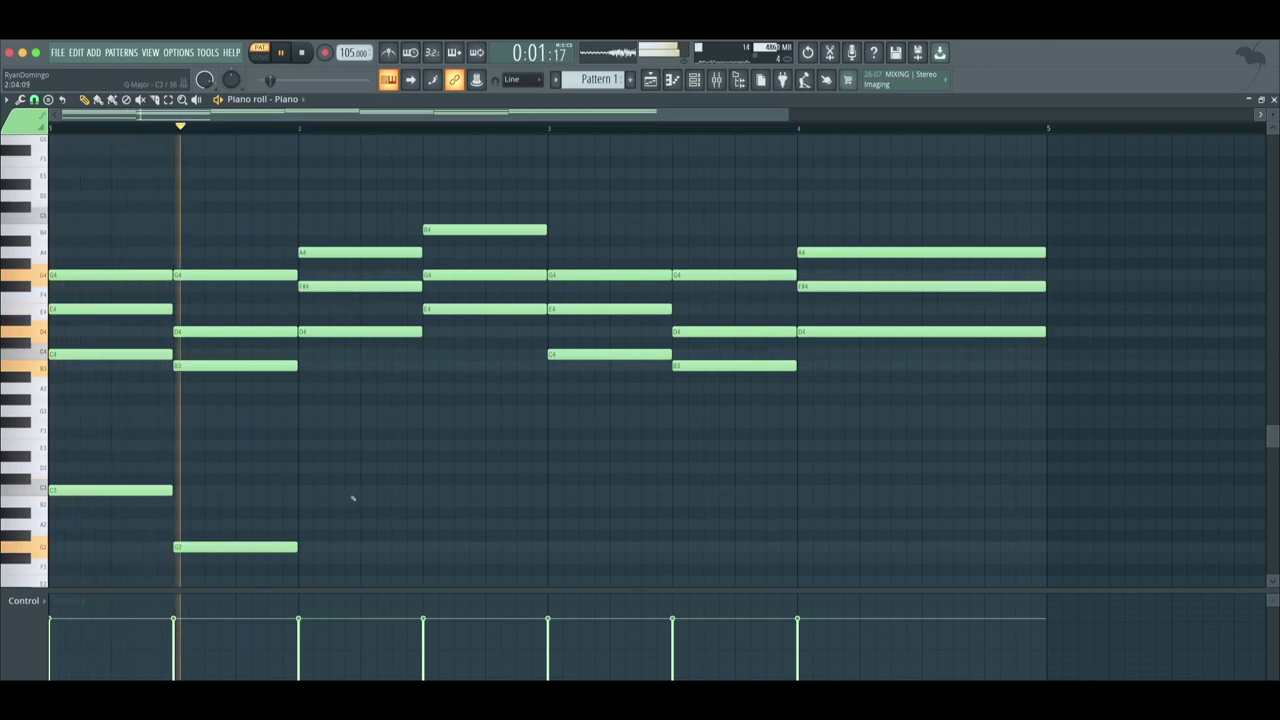
key(space)
Copy the lowest notes of the remaining five chords down one octave as bass notes D3, E3, C3, B2 and D3
click(298, 490)
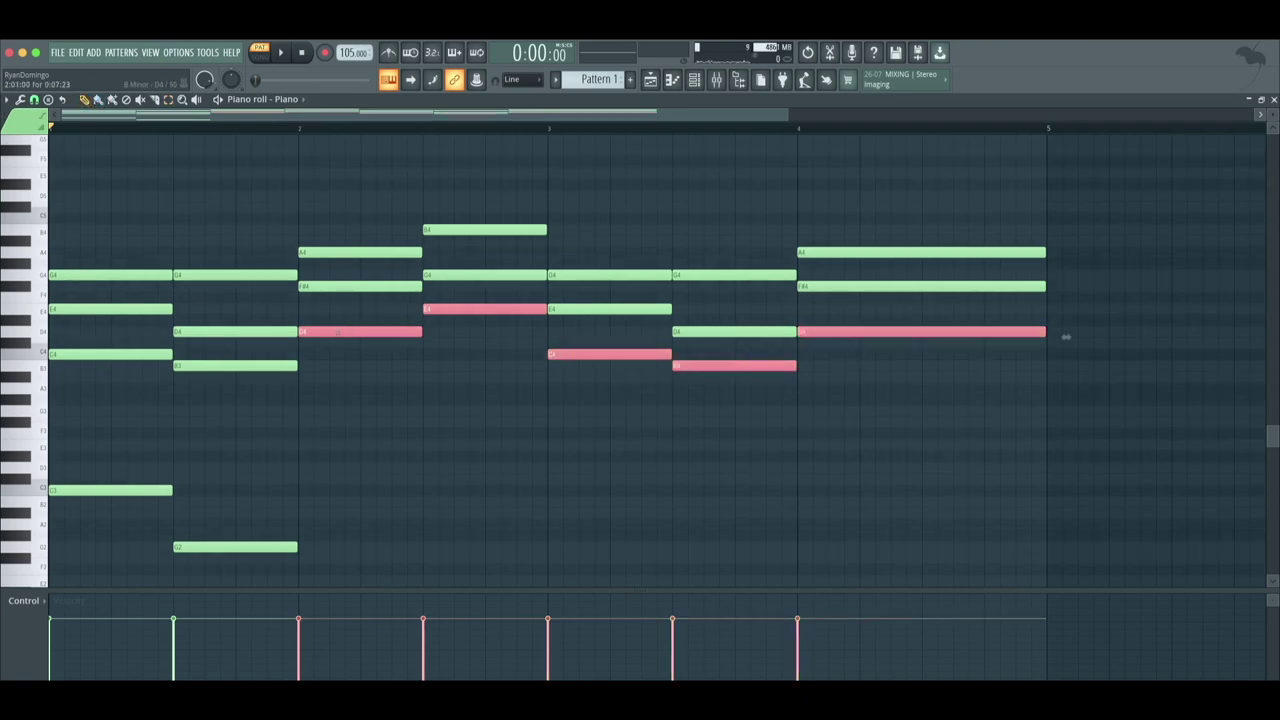
drag(1066, 337, 1064, 473)
key(space)
click(457, 518)
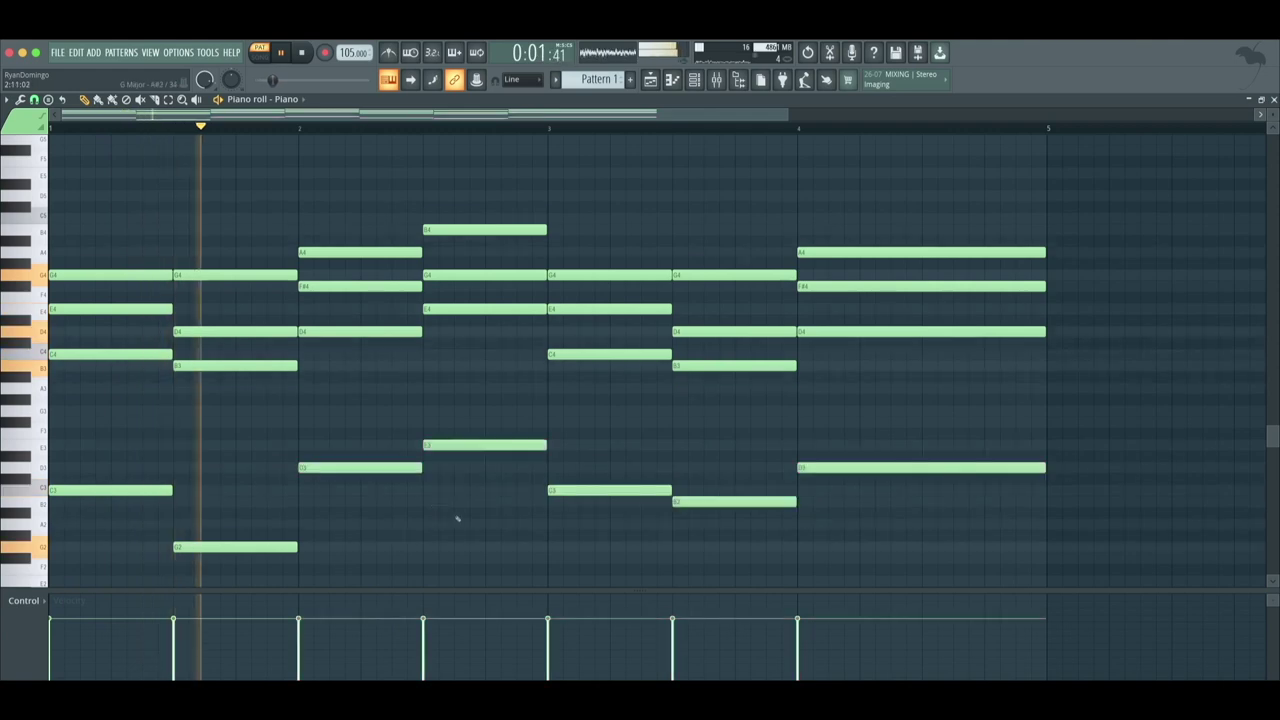
Lower the bass note under the second chord of bar 3 to G2 and rename the pattern Piano
scroll(470, 480, down, 2)
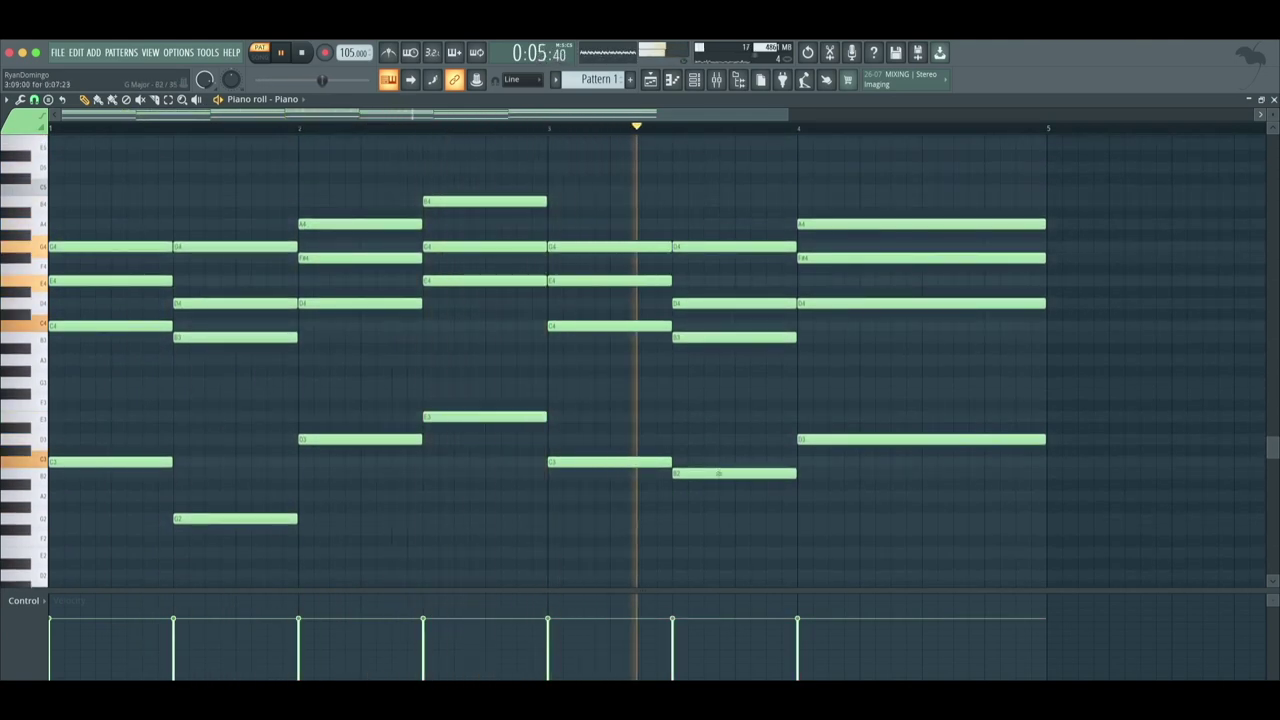
drag(718, 473, 718, 518)
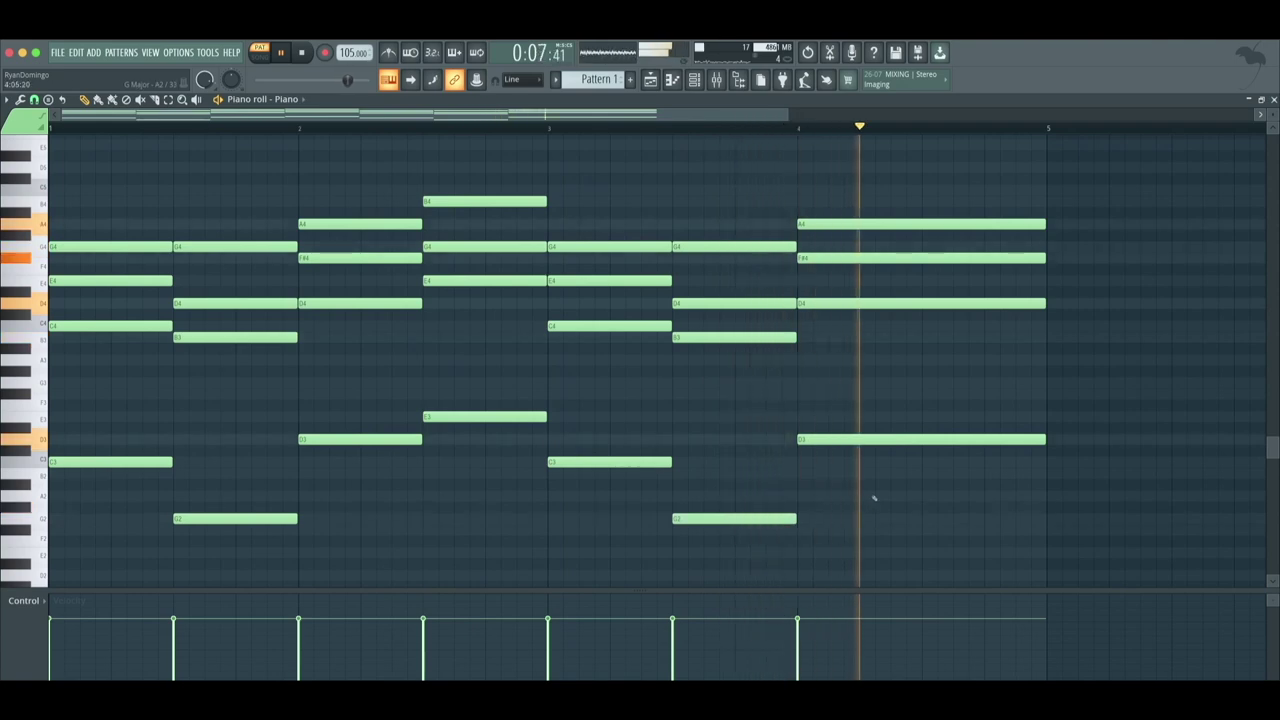
key(space)
click(606, 82)
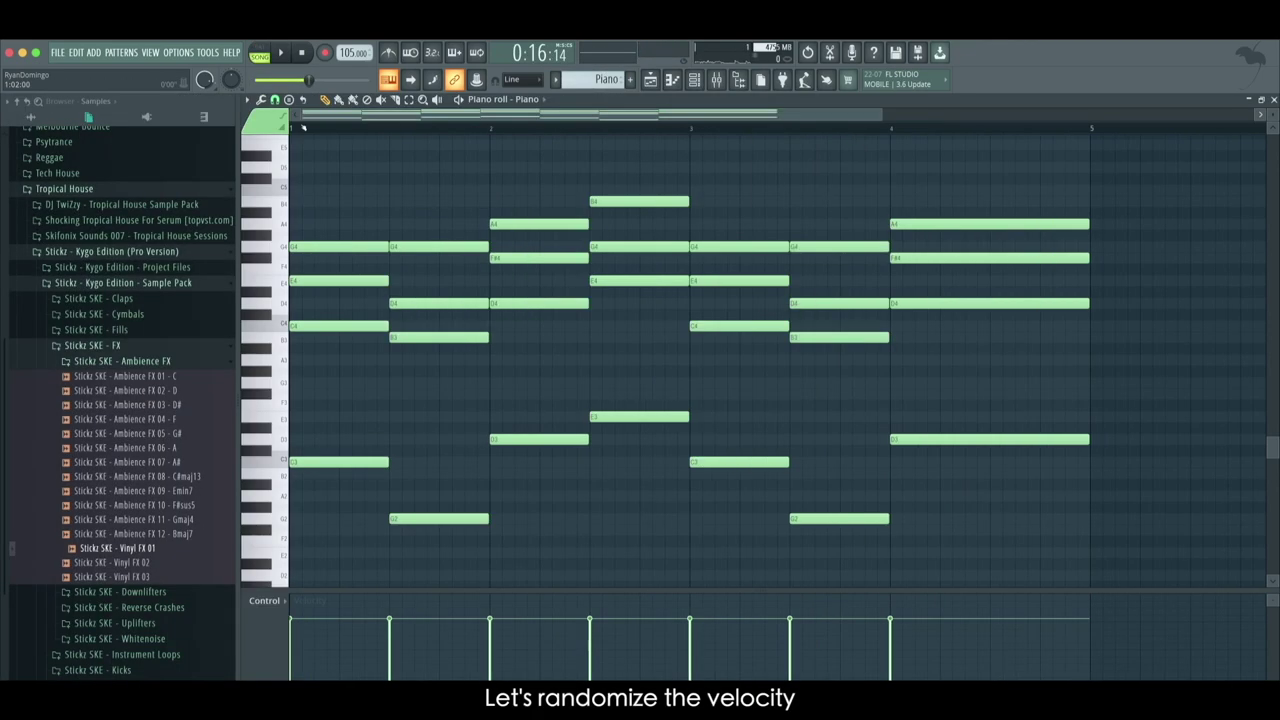
Randomize the velocity of all notes with the velocity level at -16%, and play the result
key(alt+r)
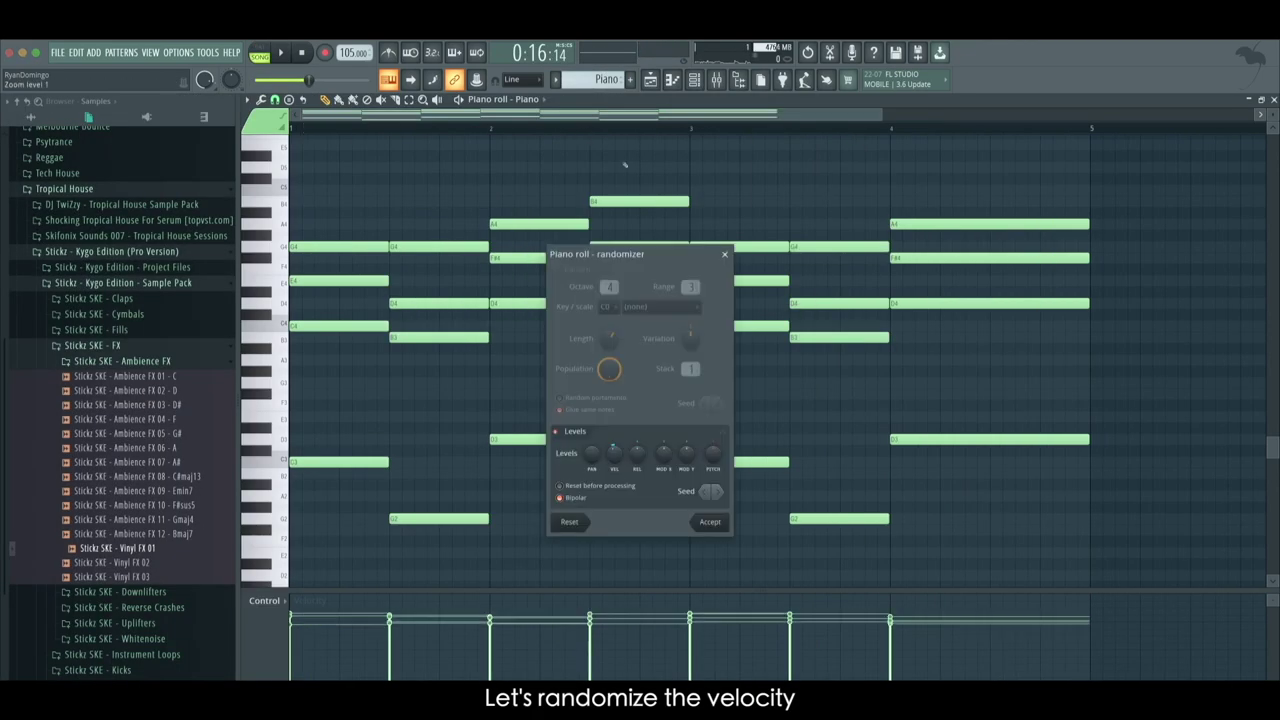
drag(614, 452, 614, 460)
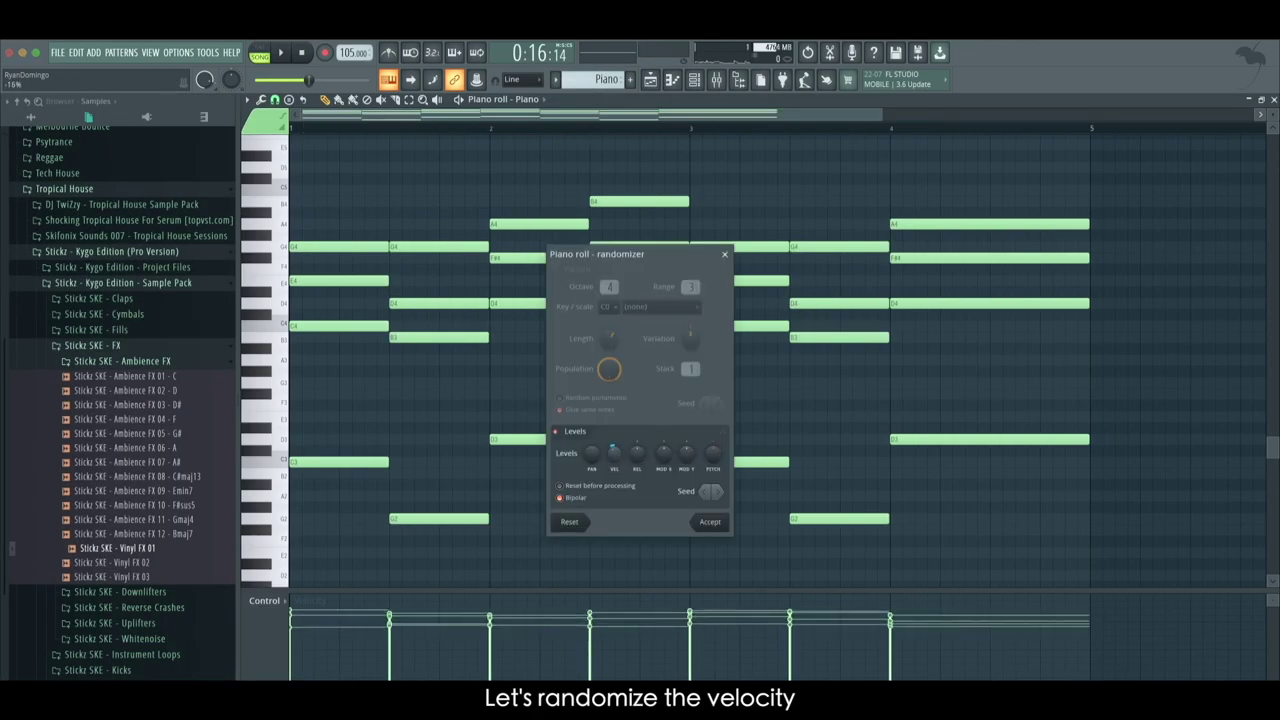
click(710, 521)
key(space)
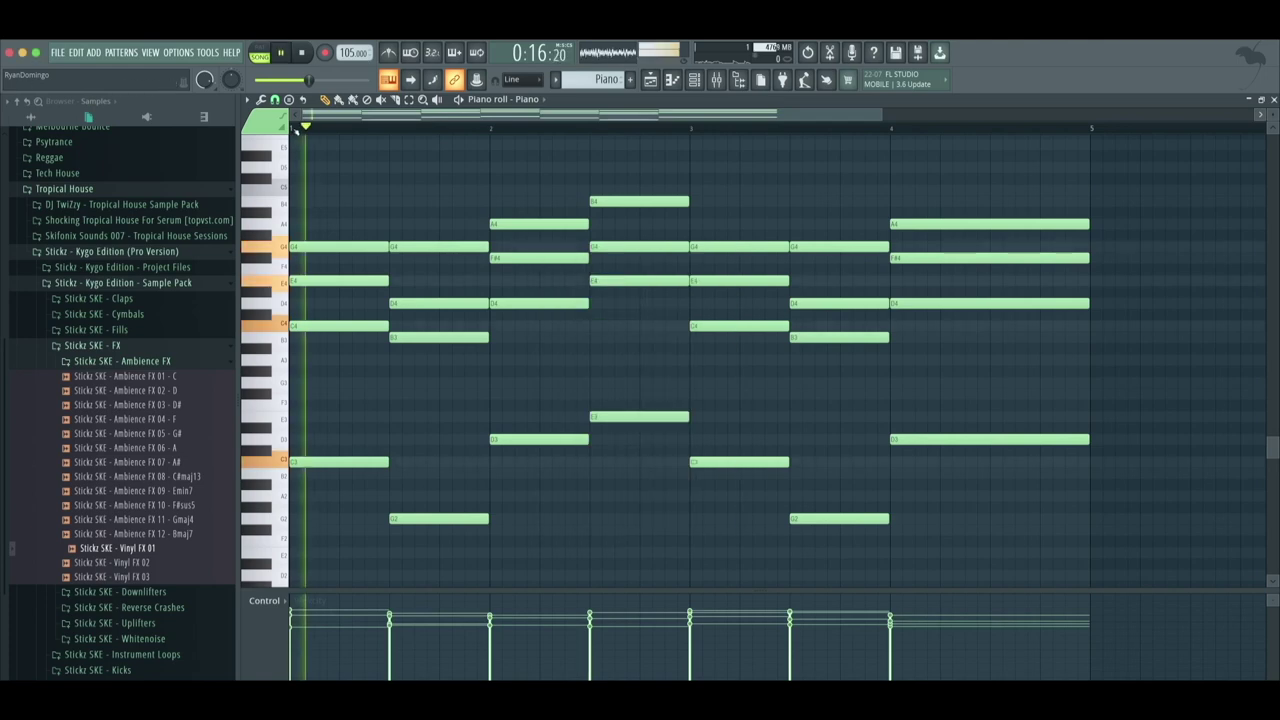
key(space)
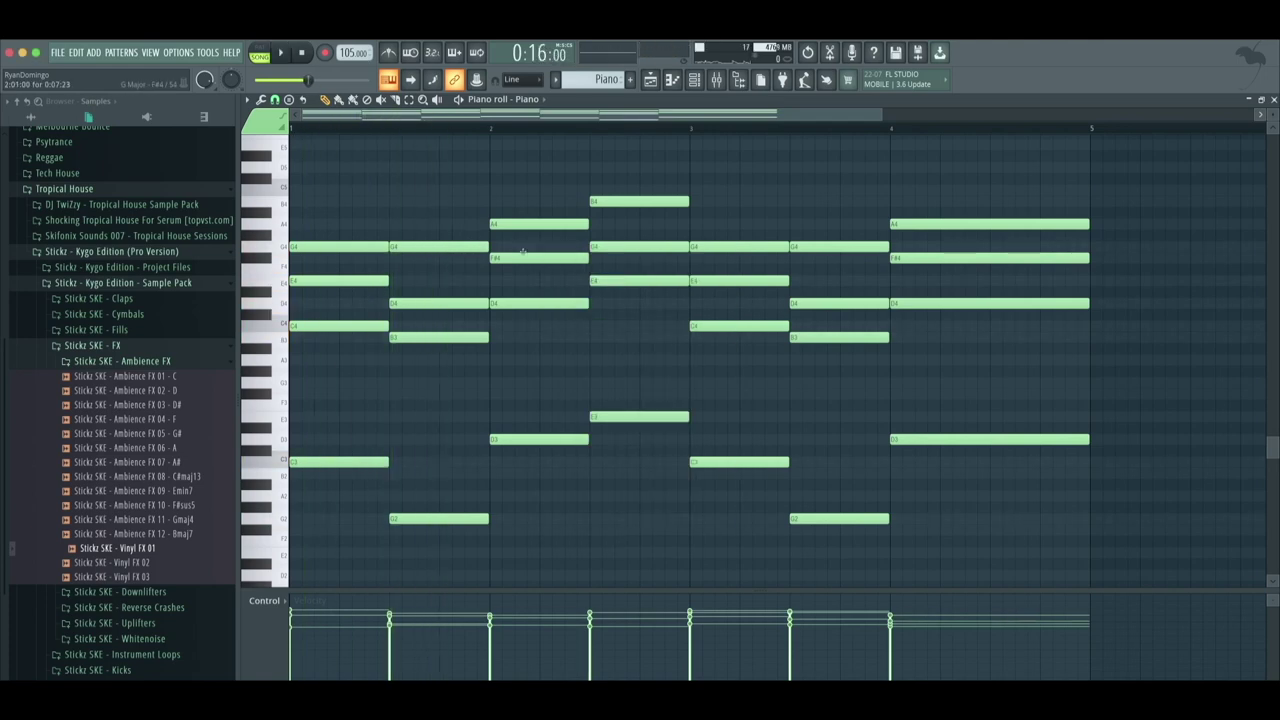
Select all the notes, lower their velocities together and listen to the progression
key(ctrl+a)
scroll(453, 384, up, 3)
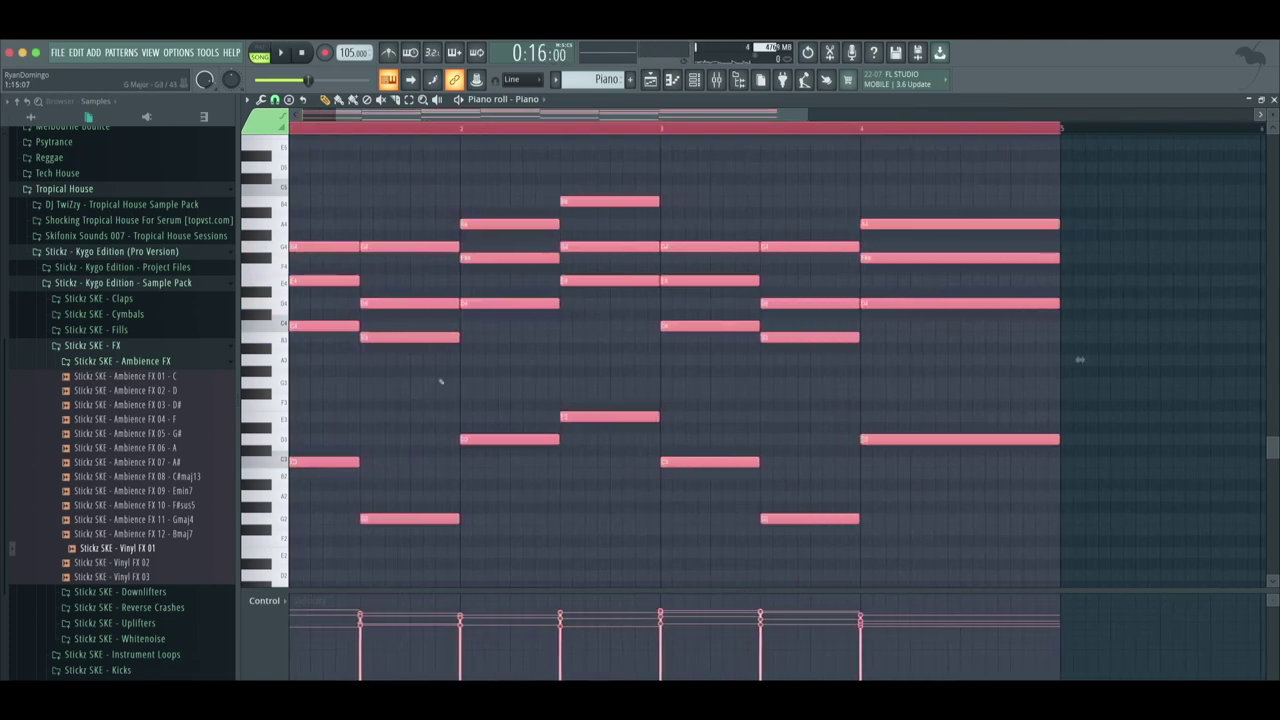
key(space)
key(space)
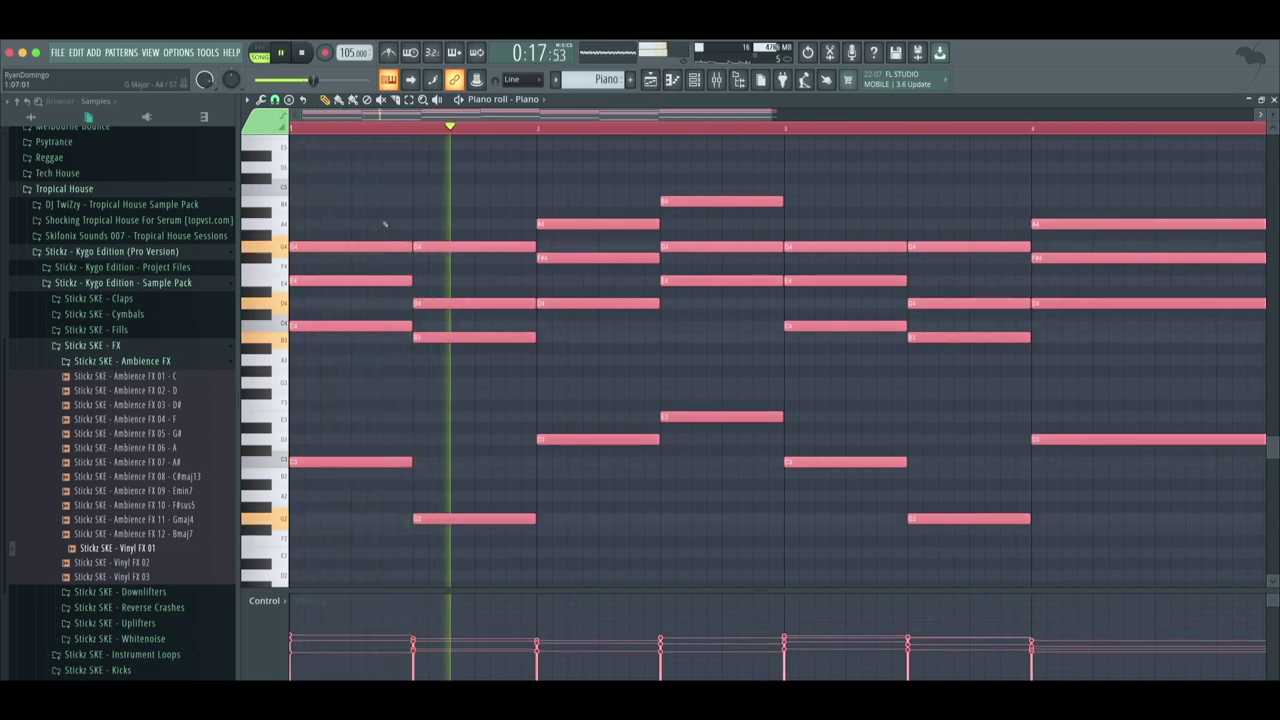
scroll(440, 210, up, 1)
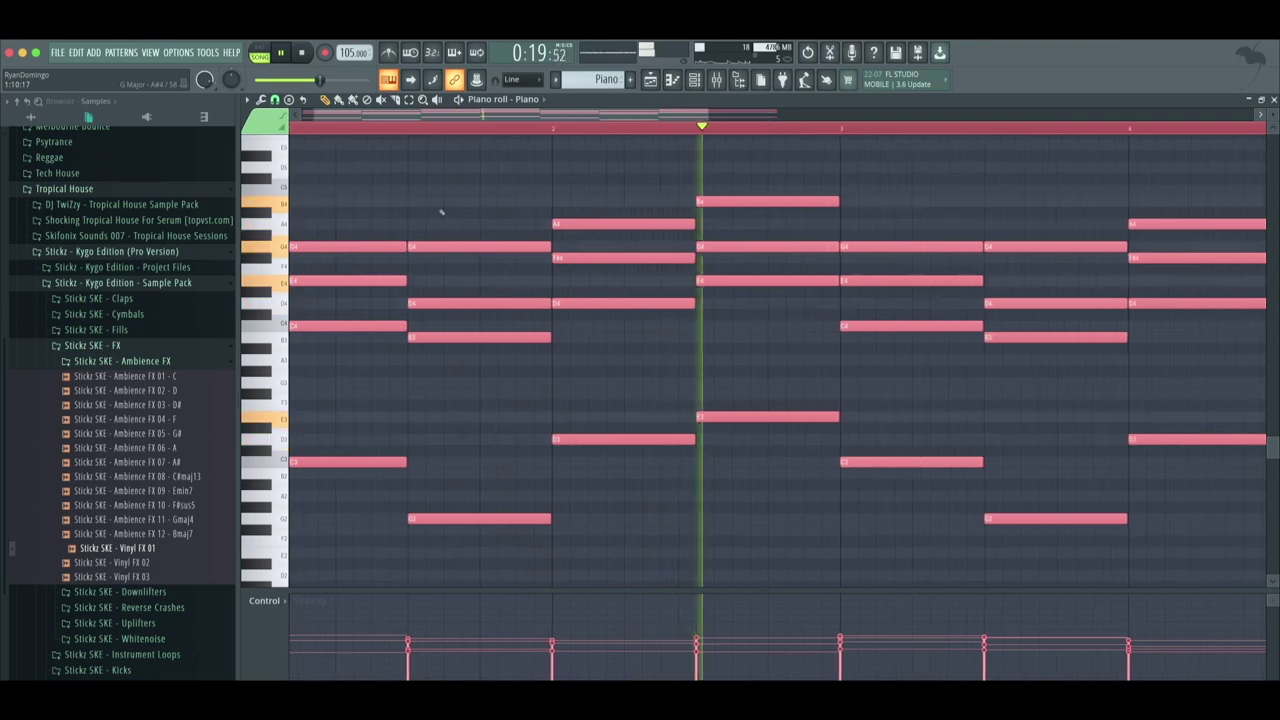
scroll(430, 178, left, 1)
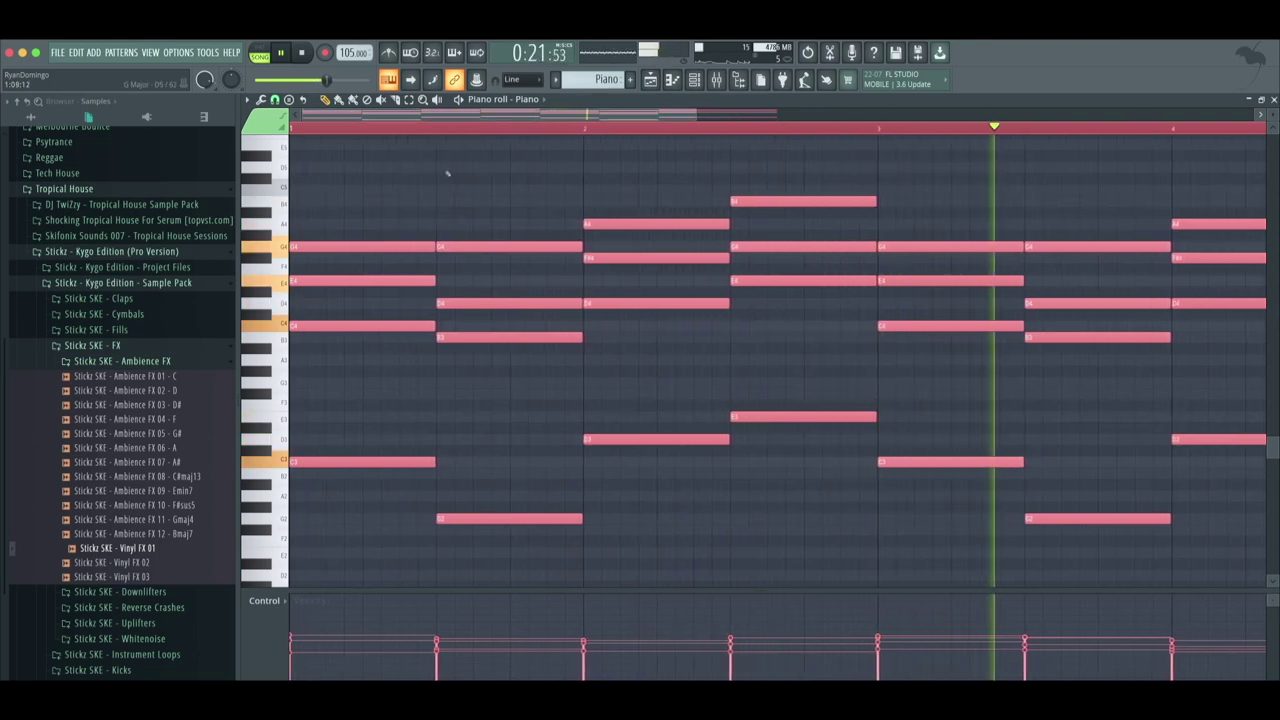
Try the selected notes at higher and lower velocities and compare how the piano sounds
key(space)
key(space)
key(space)
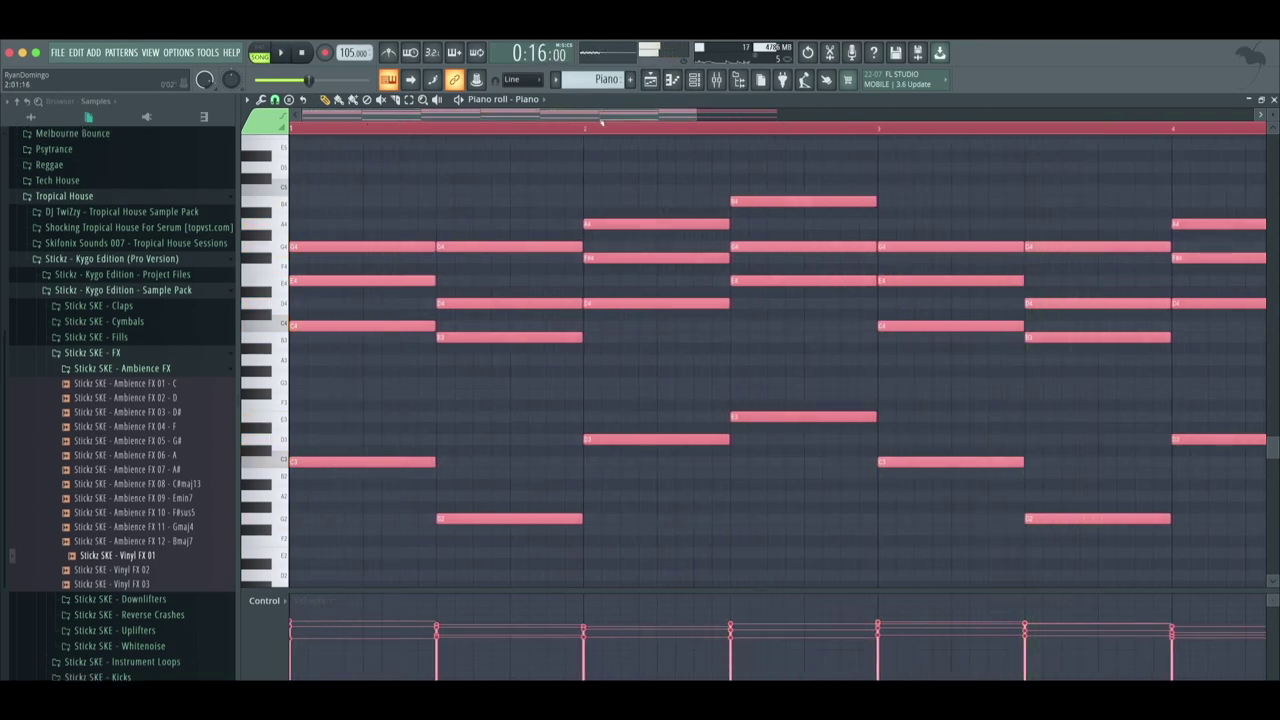
key(space)
key(space)
scroll(574, 183, down, 3)
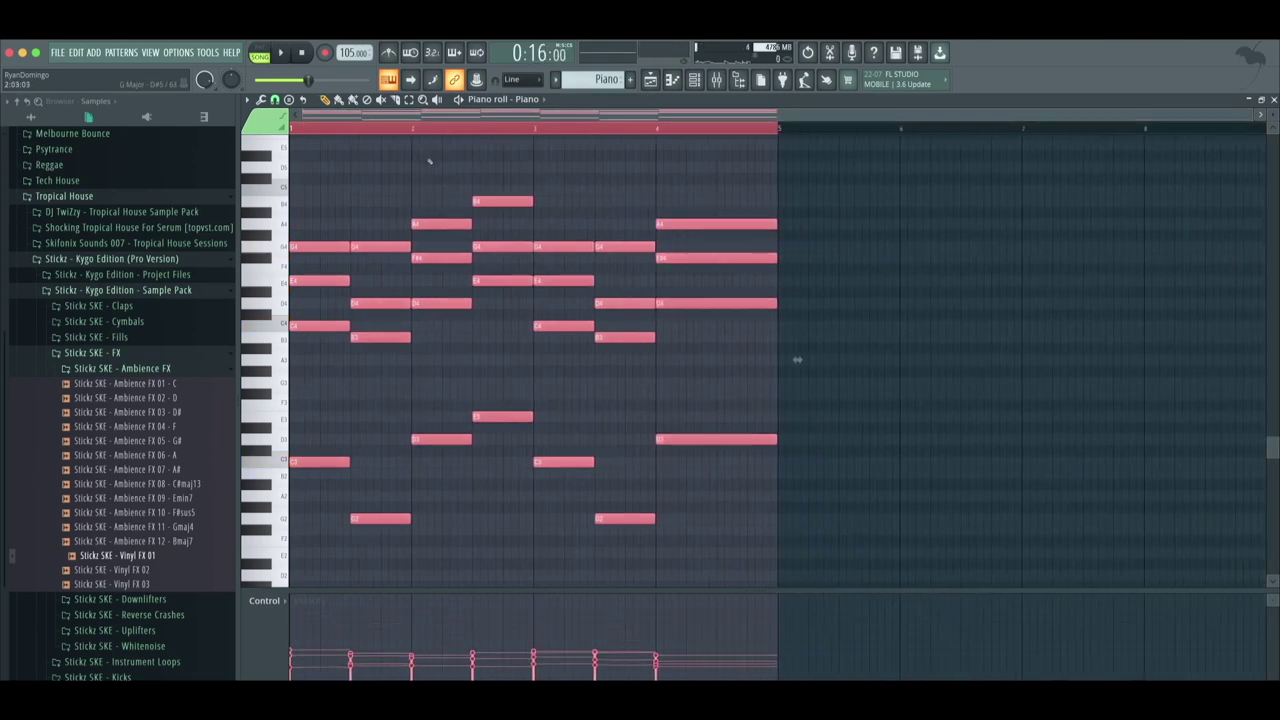
key(space)
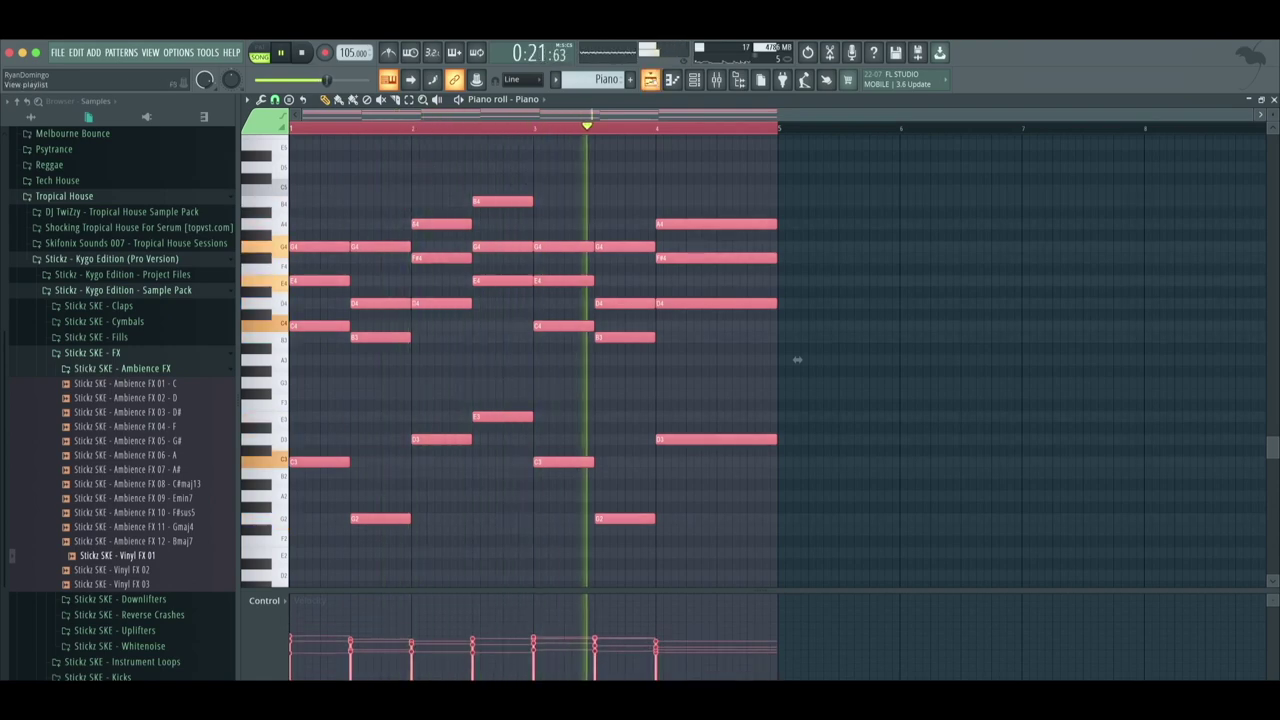
Review the Piano and Stickz SKE - Vinyl FX 01 clips in the playlist and the vinyl track in the mixer
key(F5)
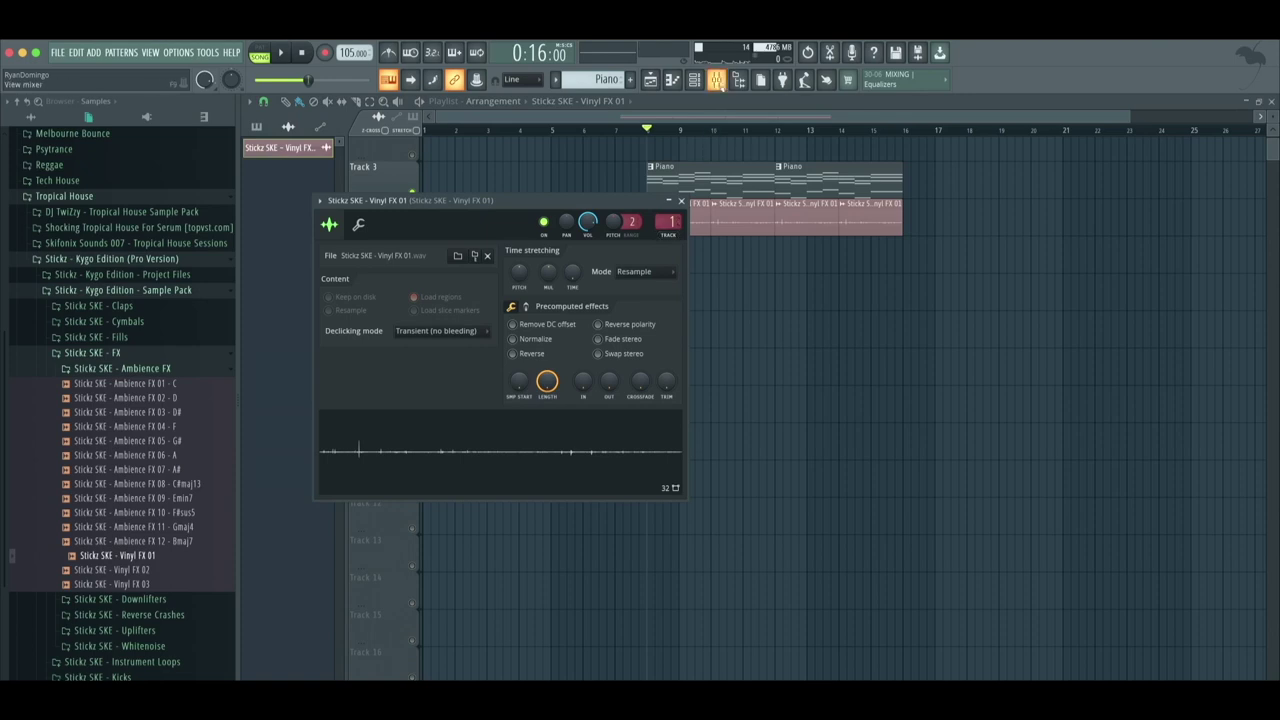
click(716, 80)
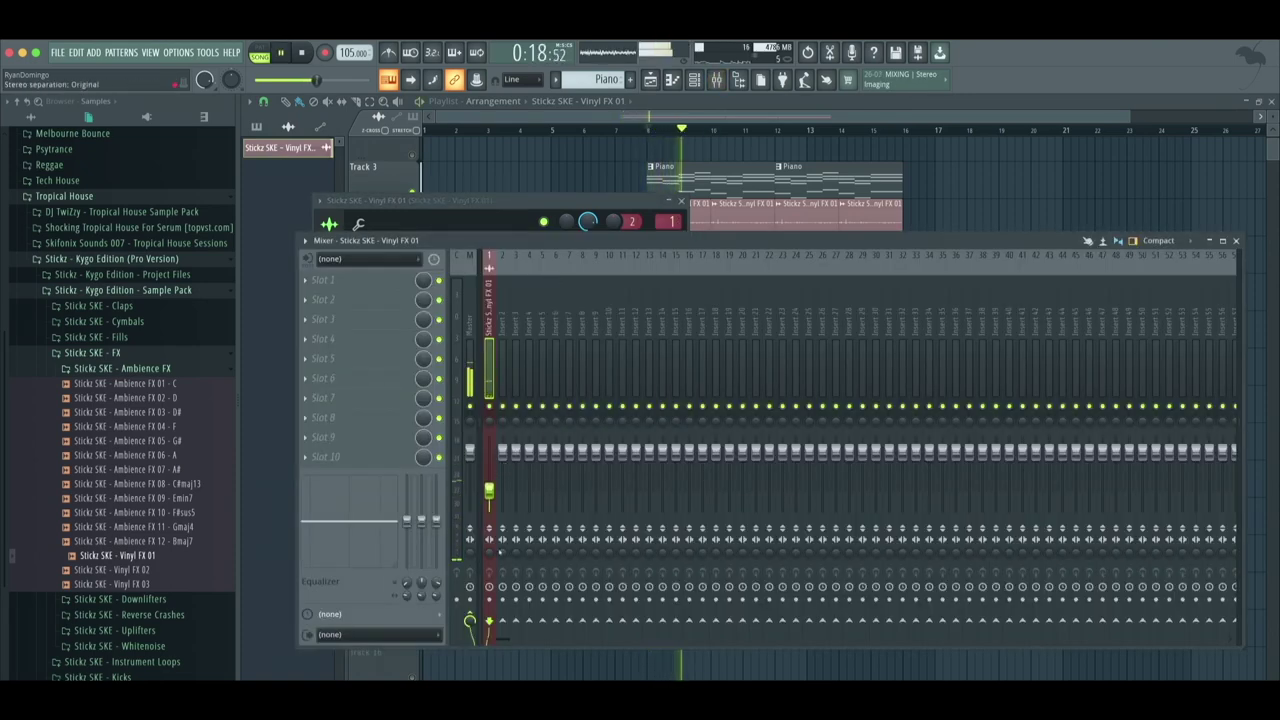
key(F9)
Open the channel rack, view the Serum instrument on the Piano channel and close its window
key(F7)
key(F6)
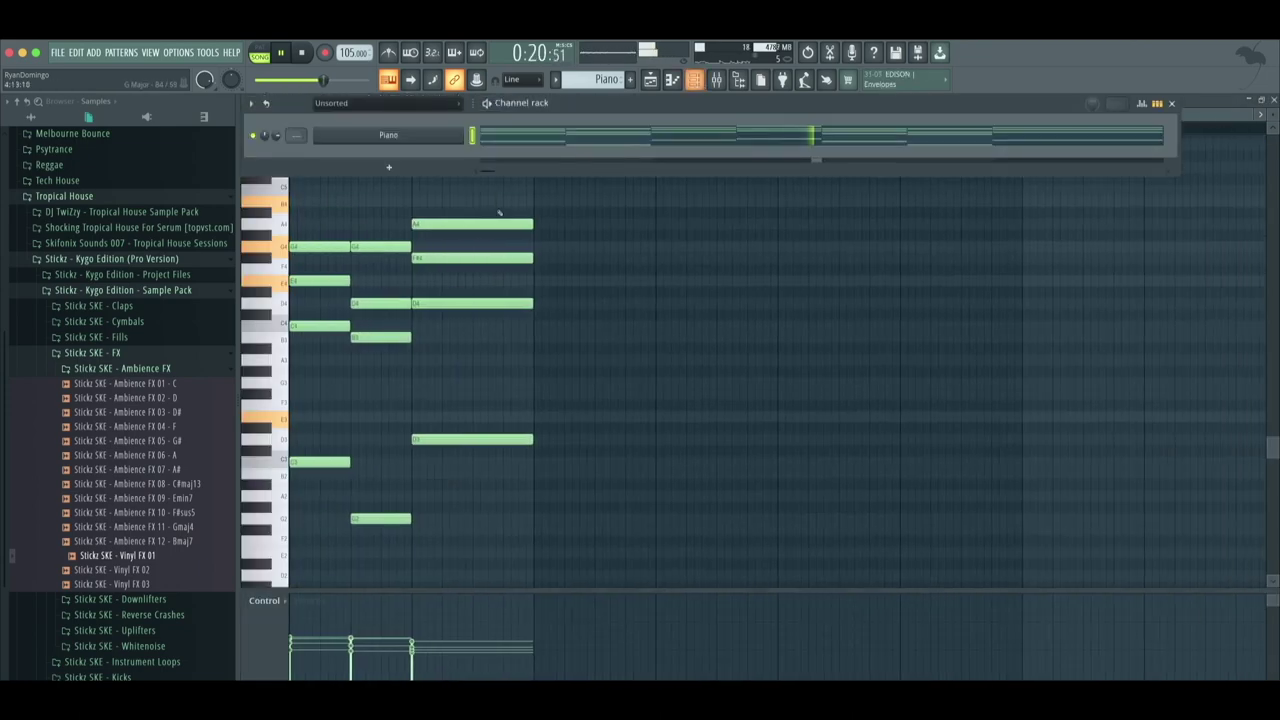
key(space)
click(423, 136)
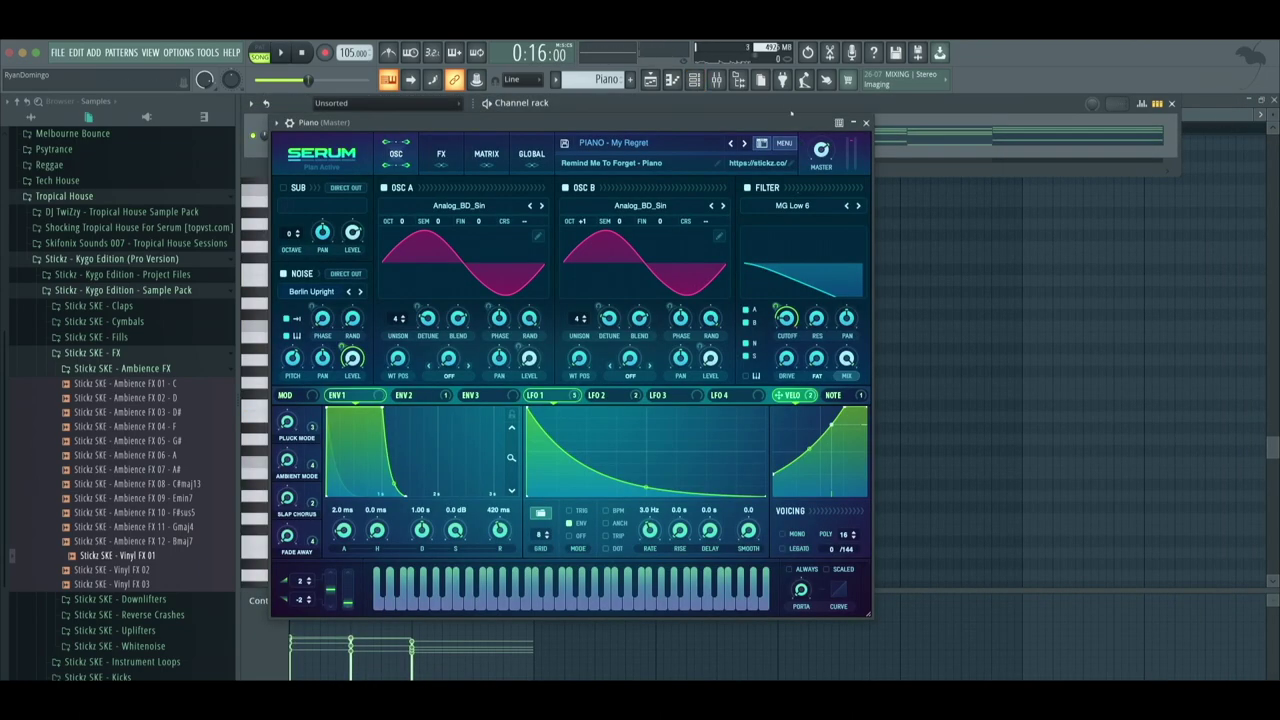
click(866, 122)
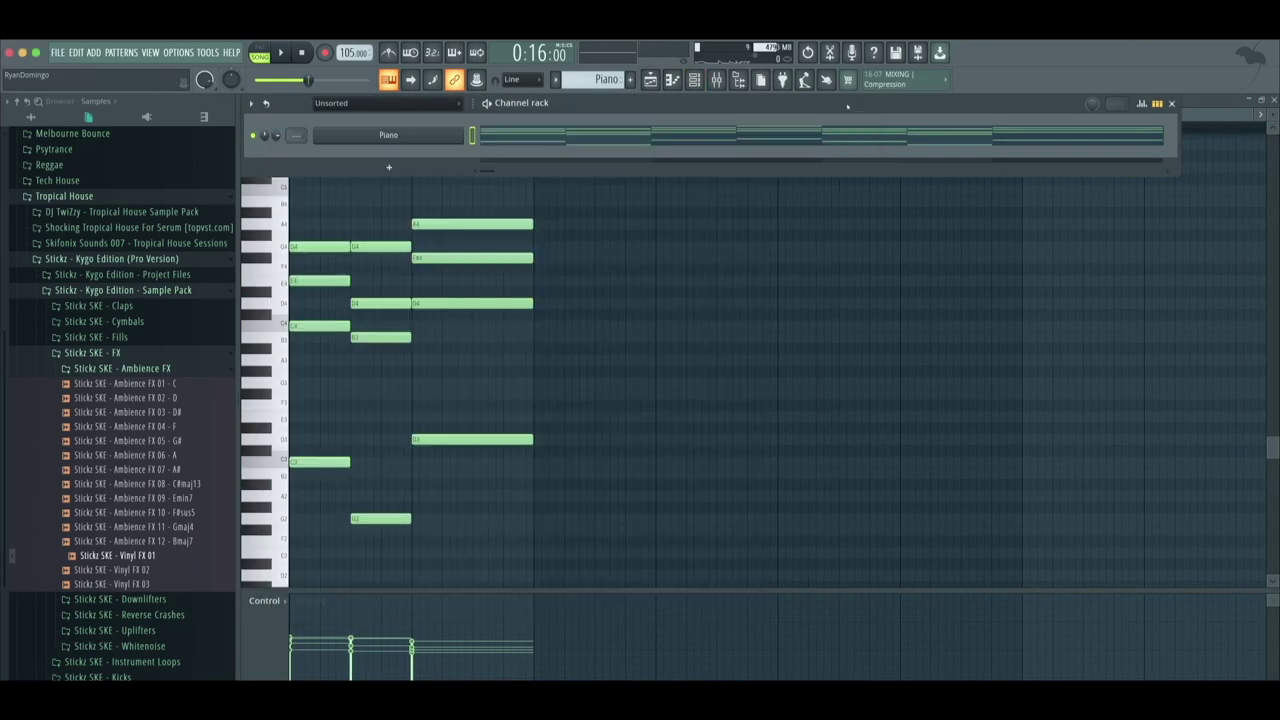
Insert Fruity Parametric EQ 2 on the Vinyl FX 01 mixer track and apply the Low Cut preset
key(F9)
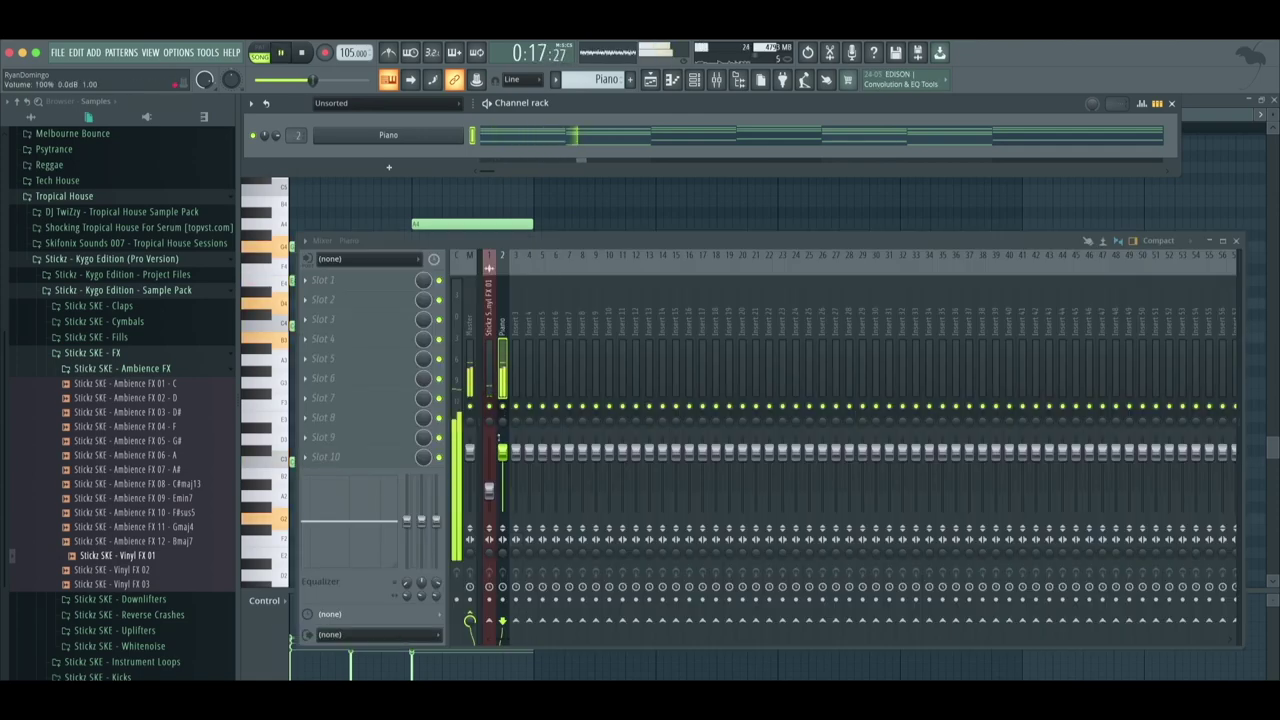
click(340, 280)
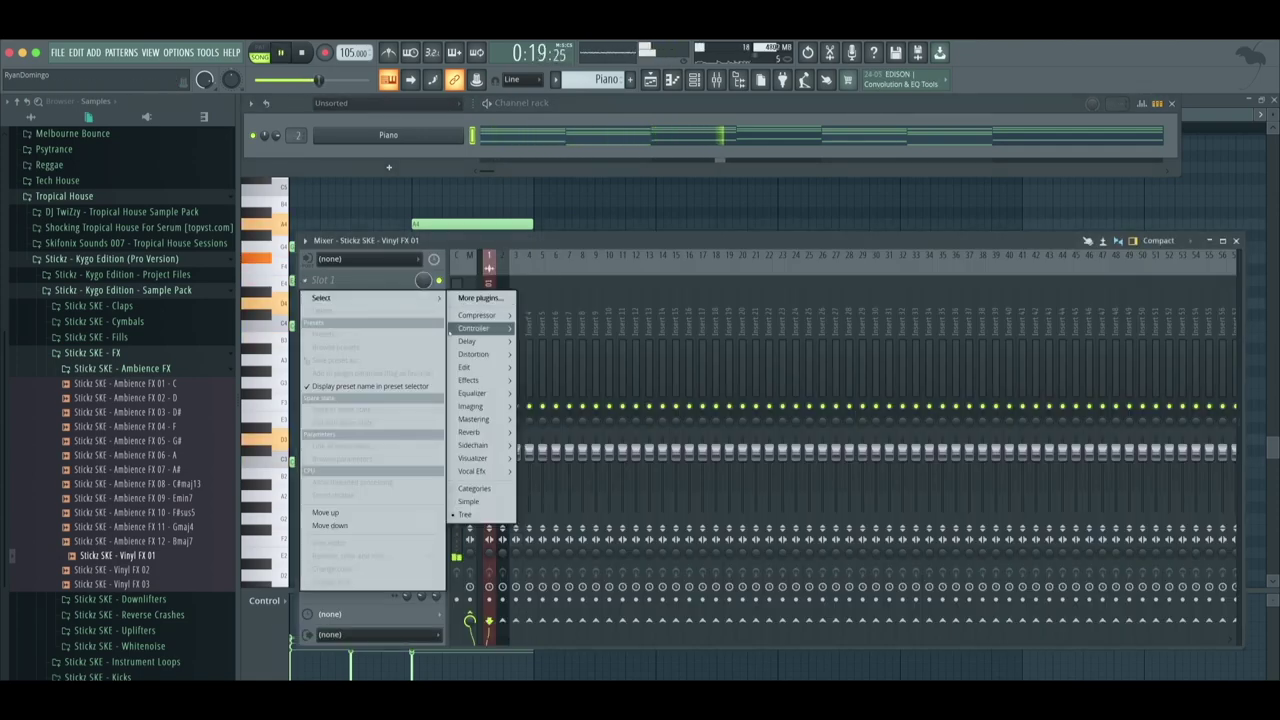
click(531, 393)
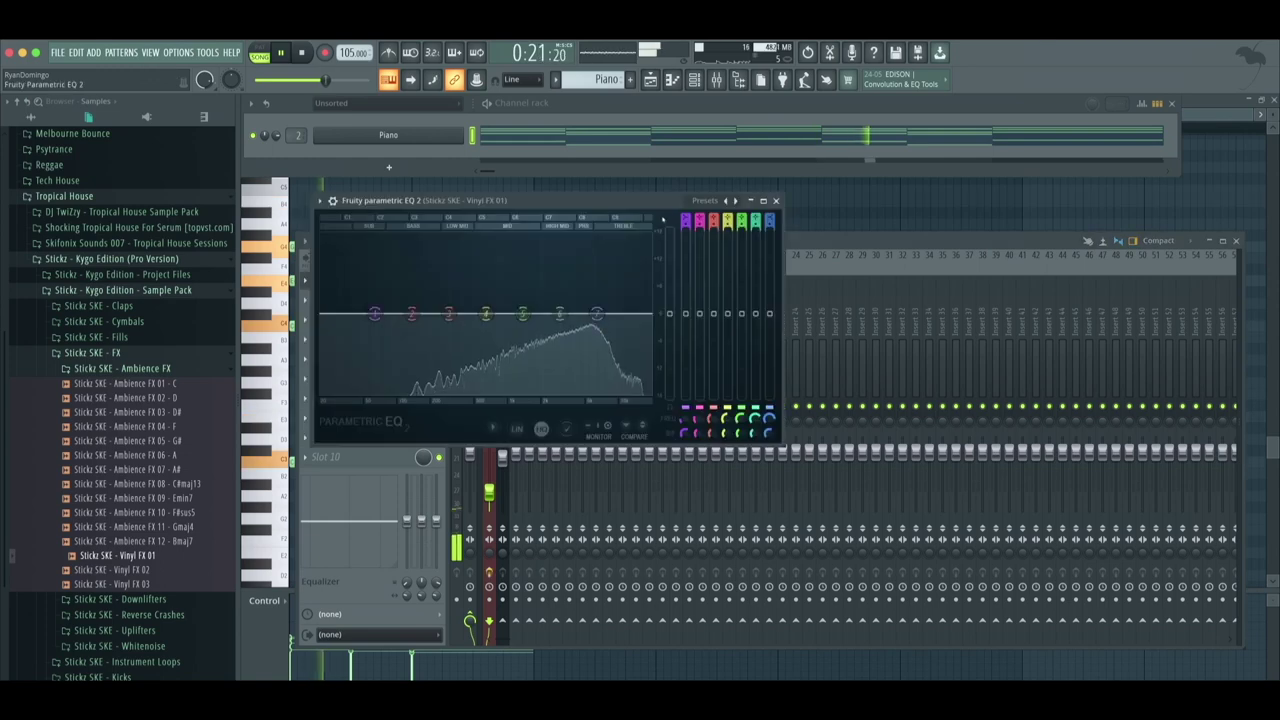
click(705, 201)
click(728, 250)
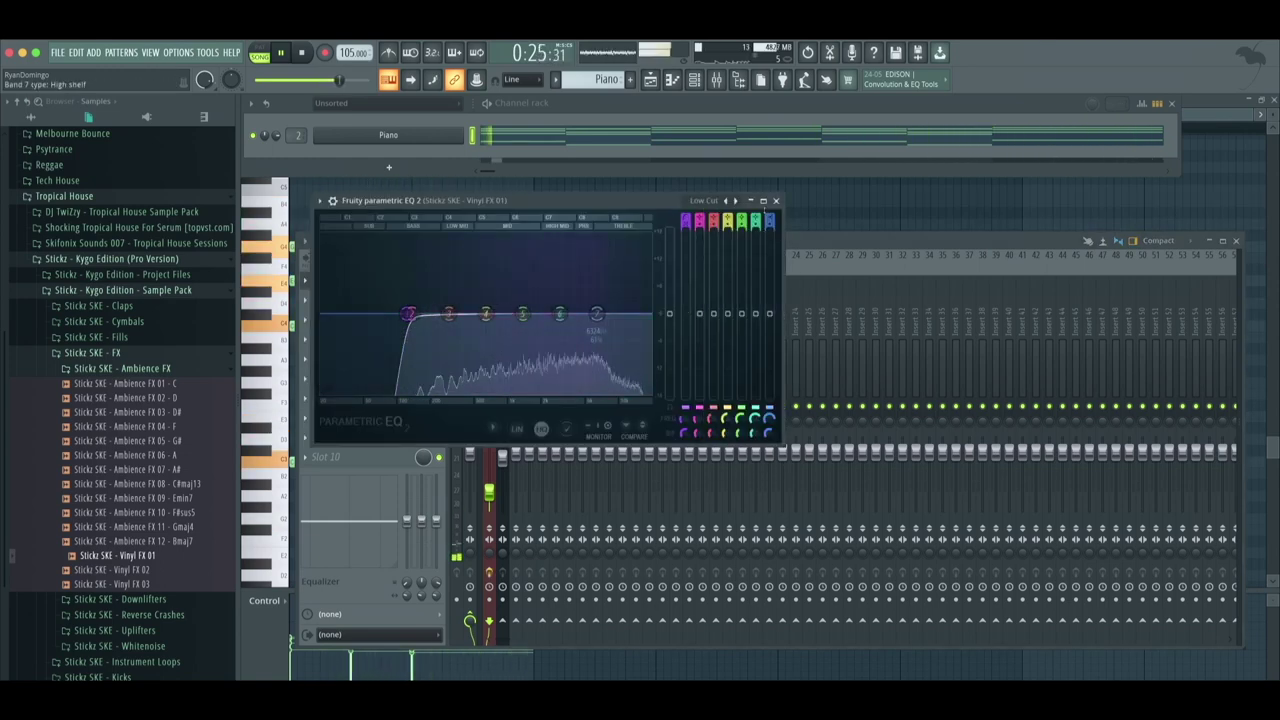
click(776, 201)
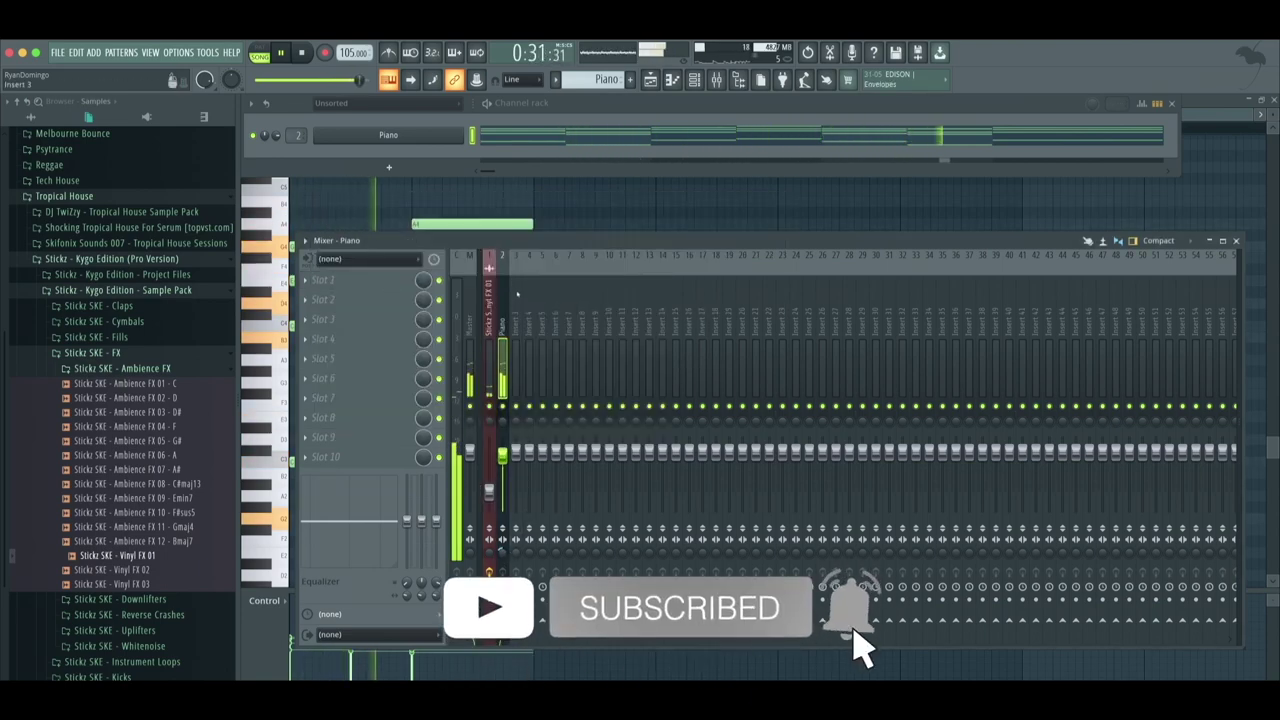
click(322, 299)
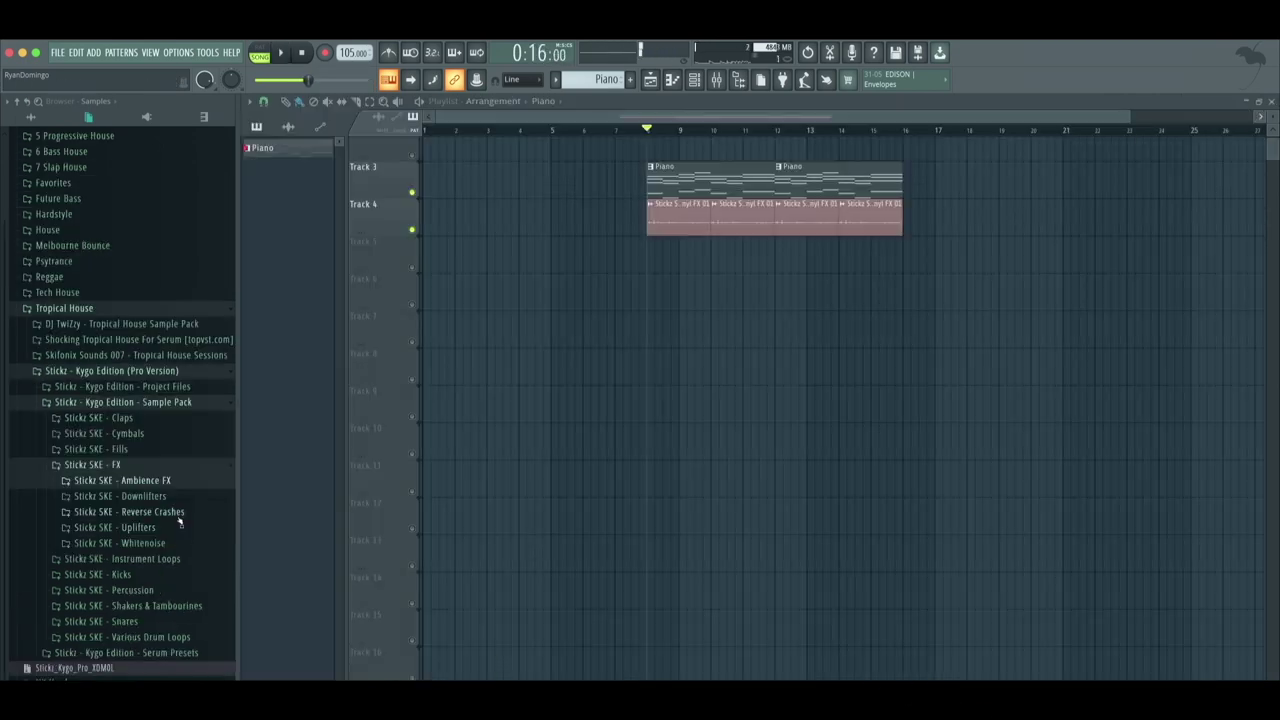
Place Stickz SKE - Downlifter 02 on Track 5 at the start of the piano clip and route it to mixer track 3
click(181, 498)
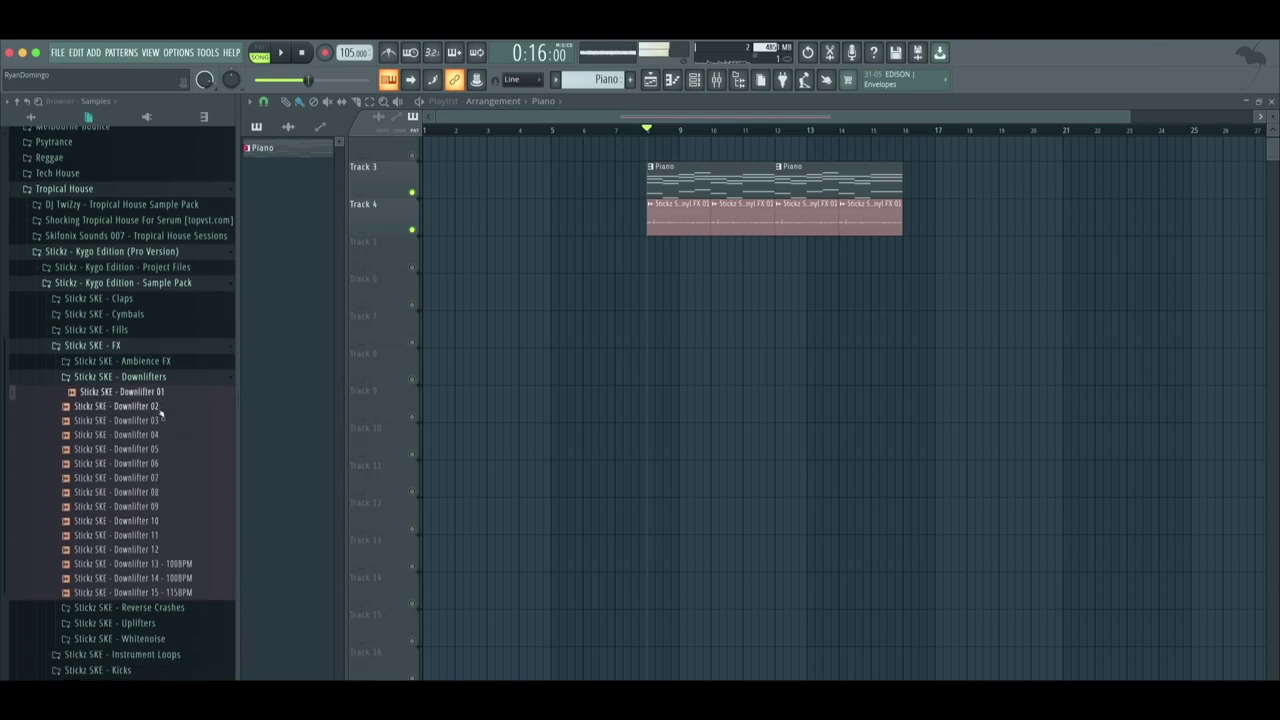
drag(167, 410, 688, 241)
double_click(775, 261)
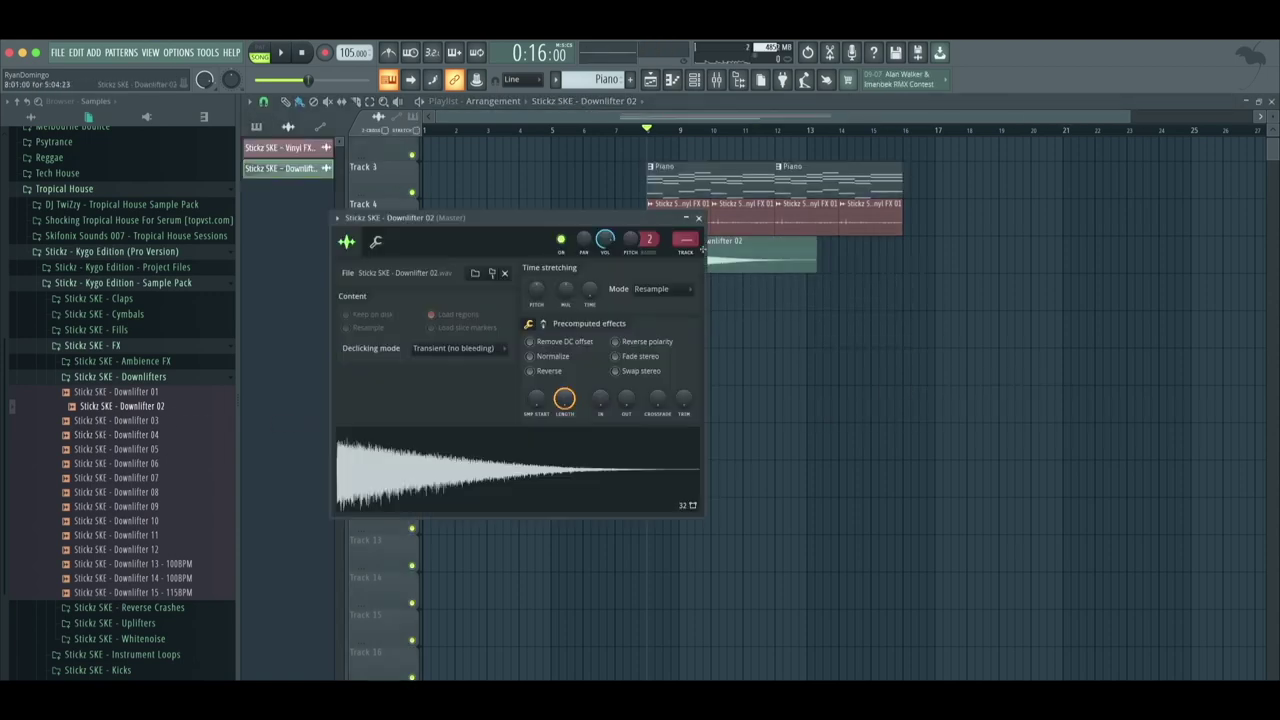
click(687, 256)
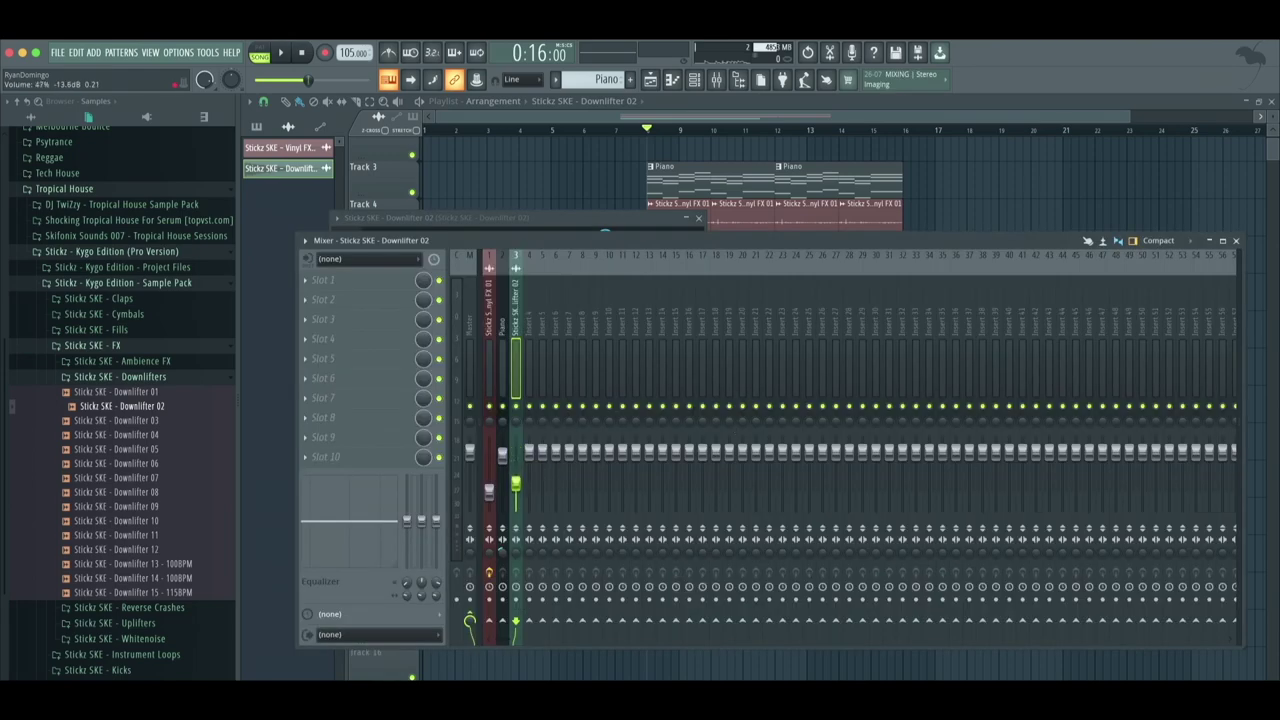
Play the arrangement from the piano clip's start and set the Downlifter 02 mixer track volume to 33%
click(650, 134)
key(space)
double_click(746, 263)
key(space)
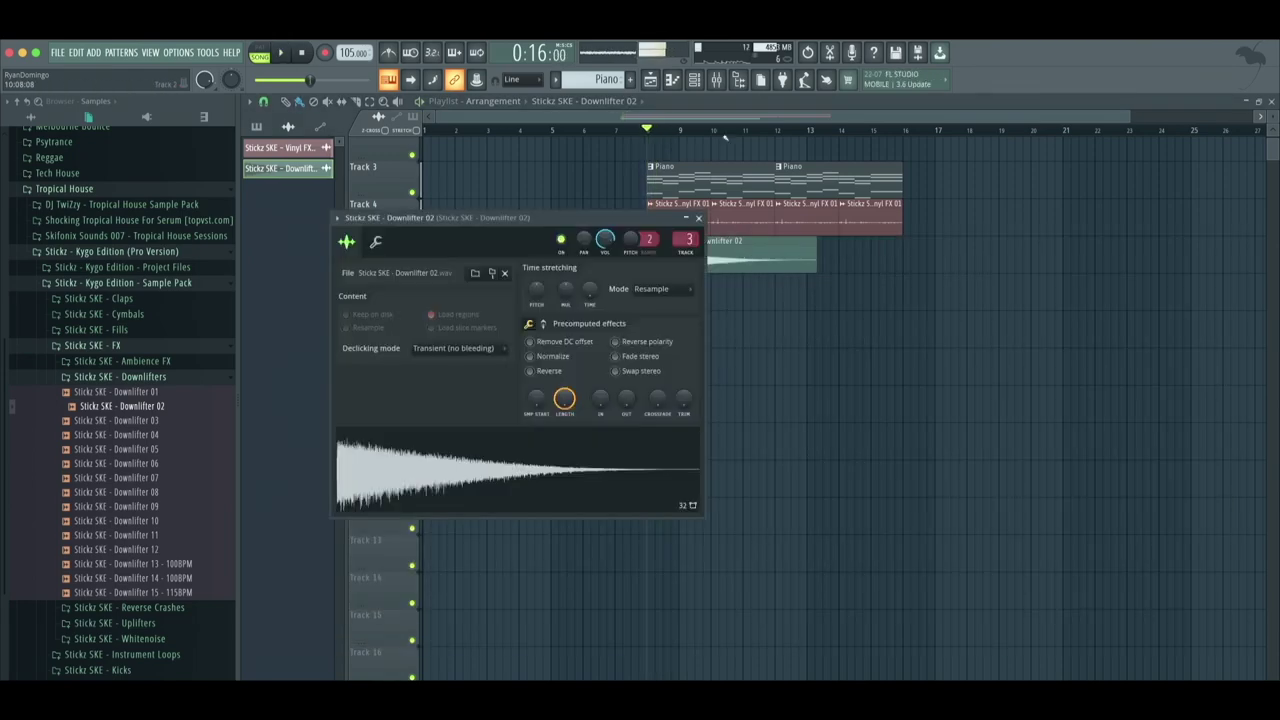
key(space)
key(F9)
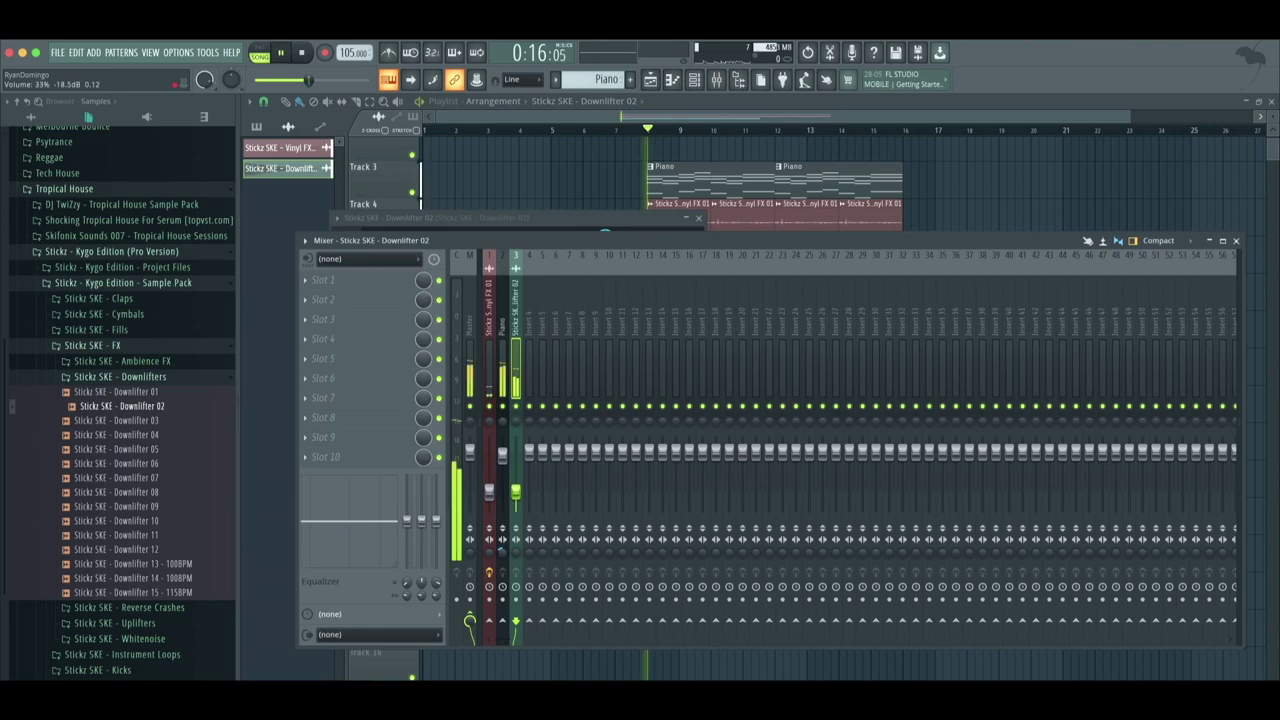
click(880, 119)
scroll(844, 400, up, 3)
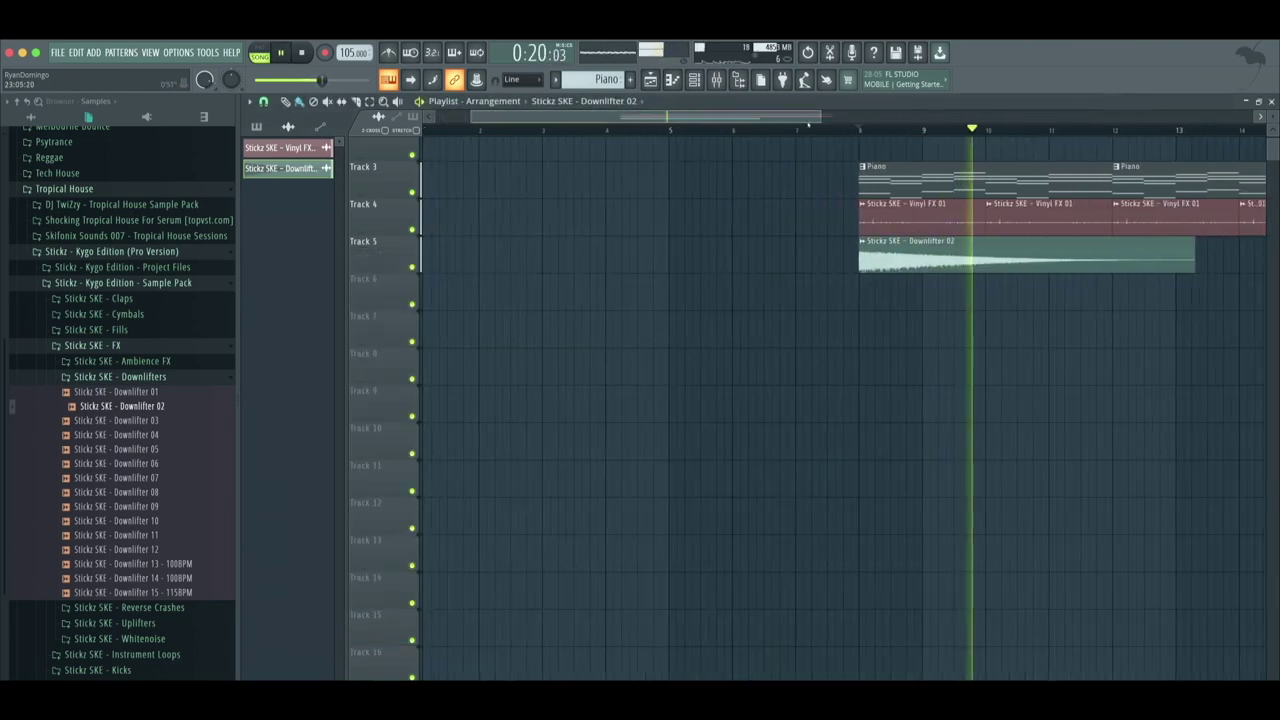
click(189, 376)
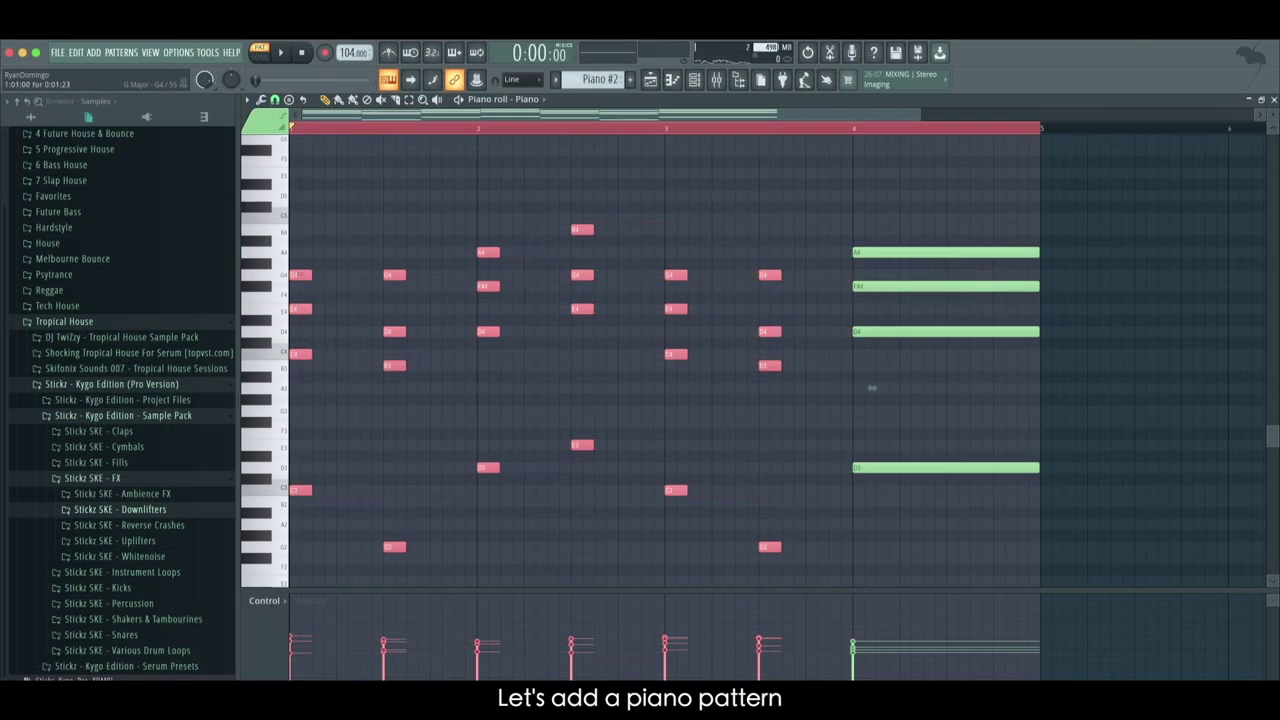
Duplicate the short chord stabs in the Piano #2 pattern twice, so each half-bar chord plays three times
key(ctrl+b)
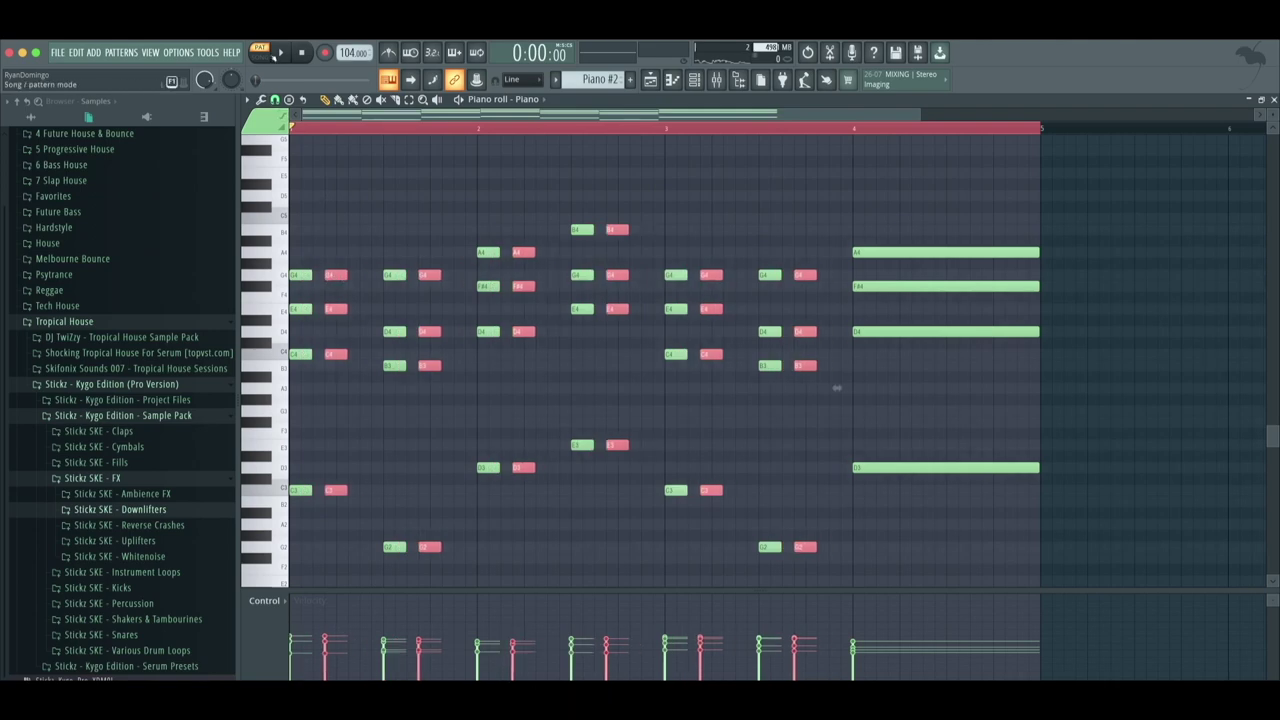
key(space)
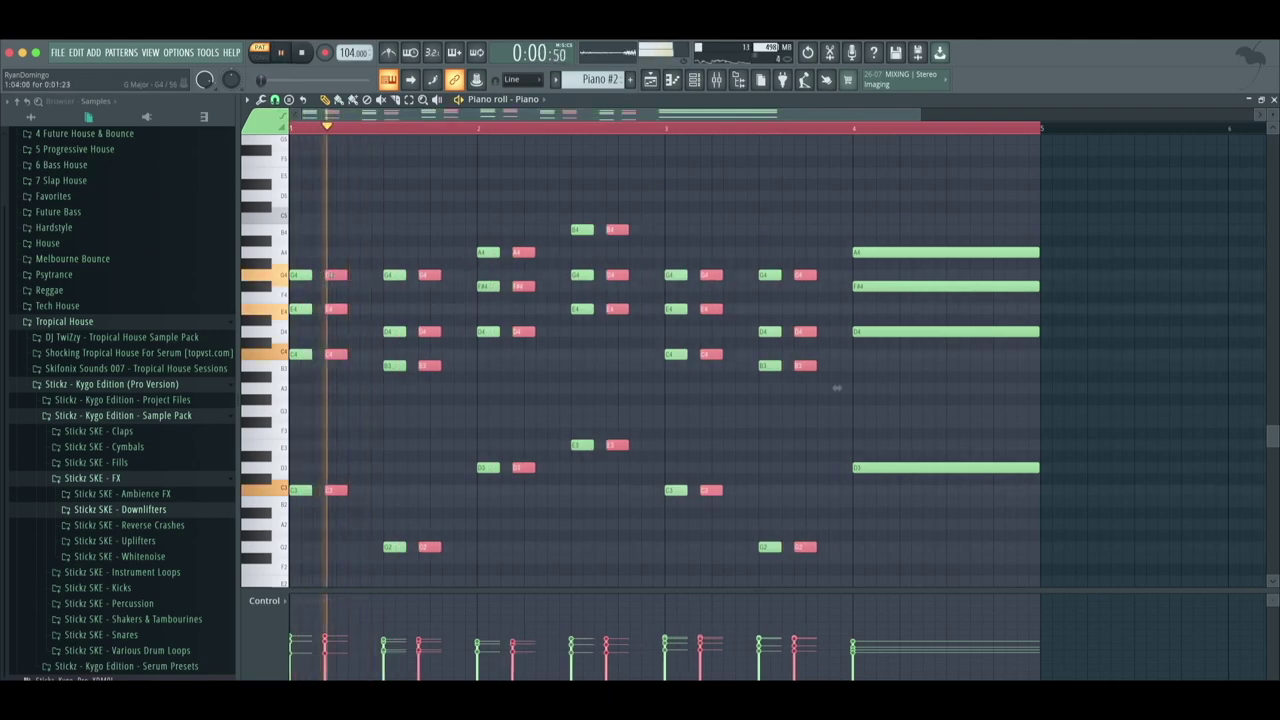
key(ctrl+b)
key(space)
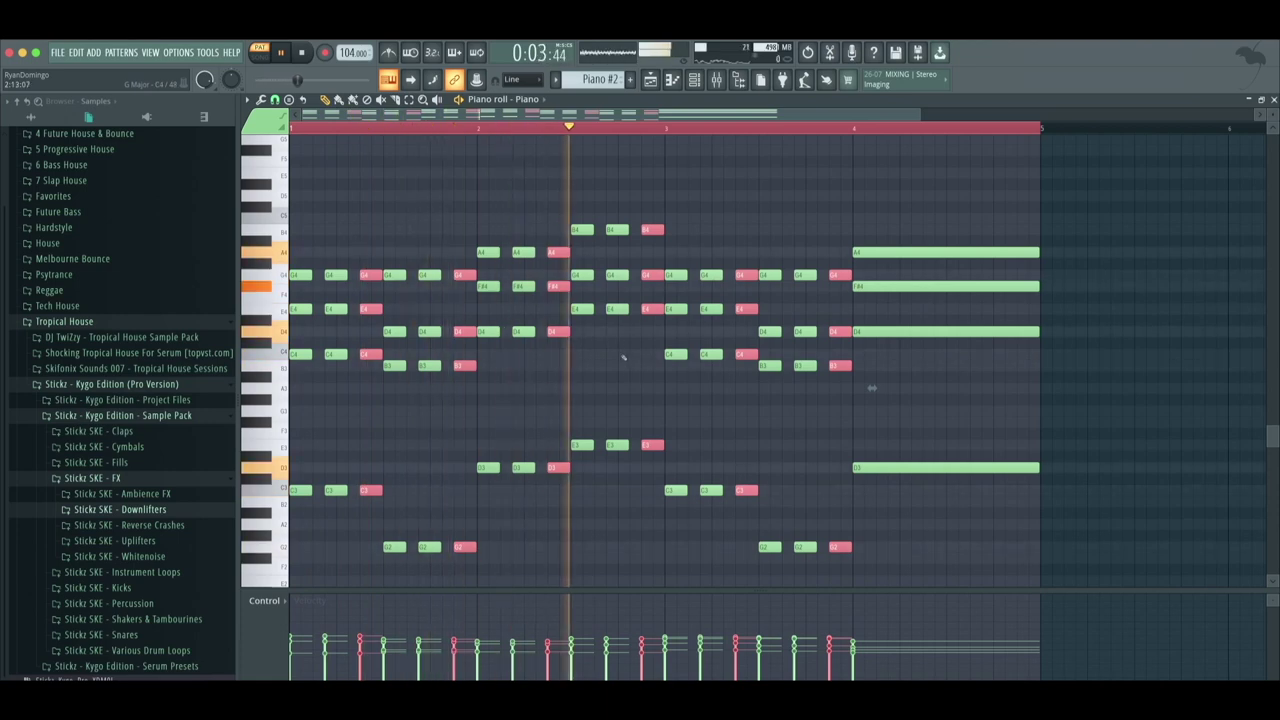
Transpose all notes of the Piano #2 pattern up one octave
key(ctrl+a)
key(ctrl+Up)
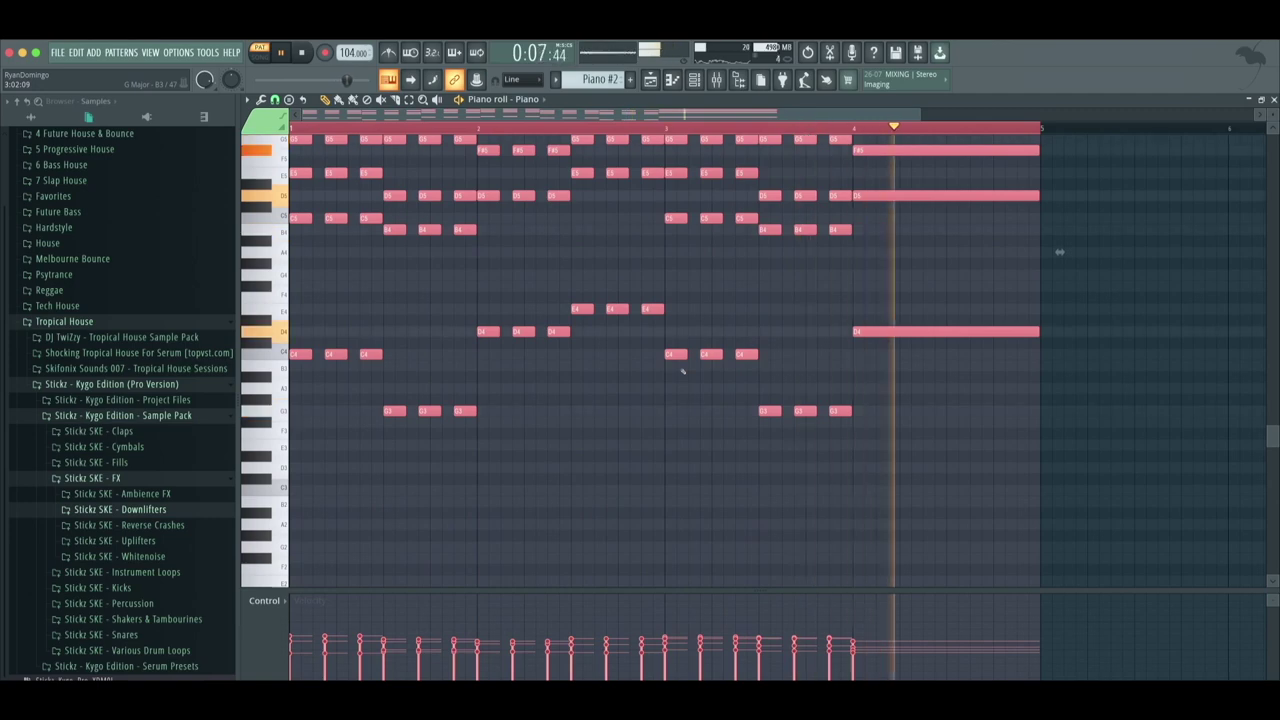
scroll(1000, 451, up, 4)
Replace the long D4, D5, F#5, A5 chord in bar 4 with six short repeated stabs
drag(986, 180, 1023, 540)
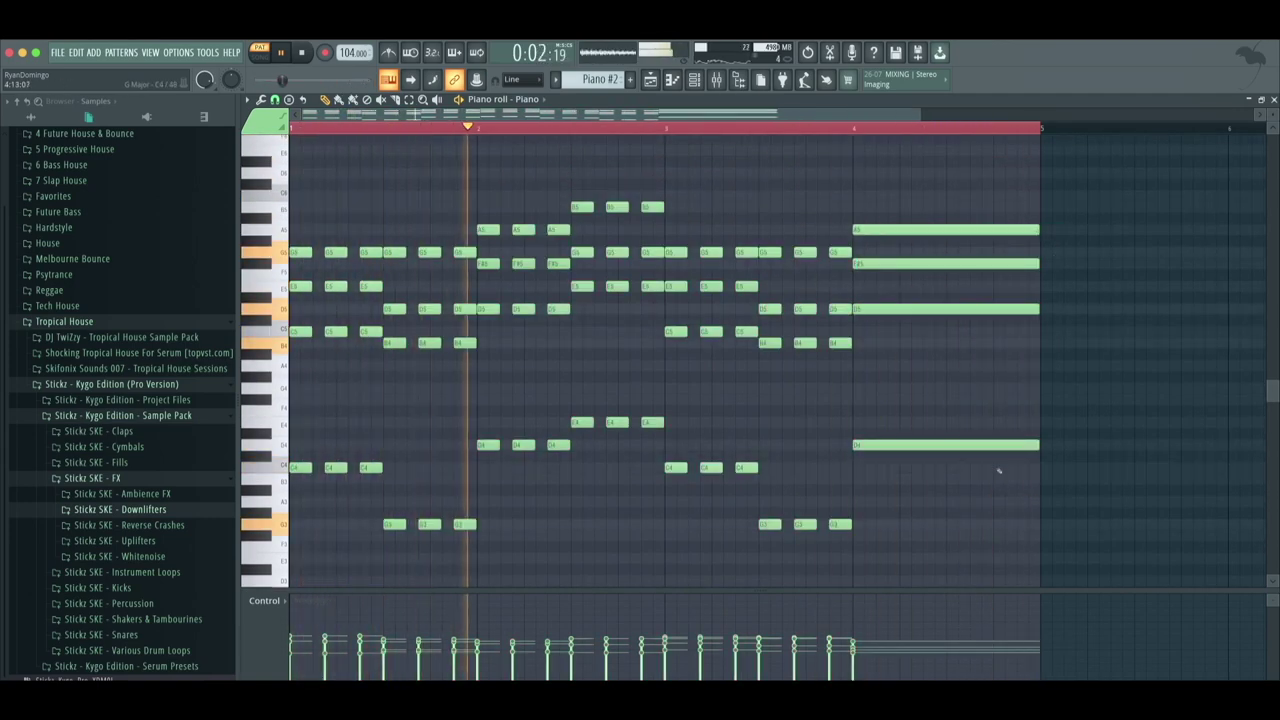
drag(952, 166, 991, 543)
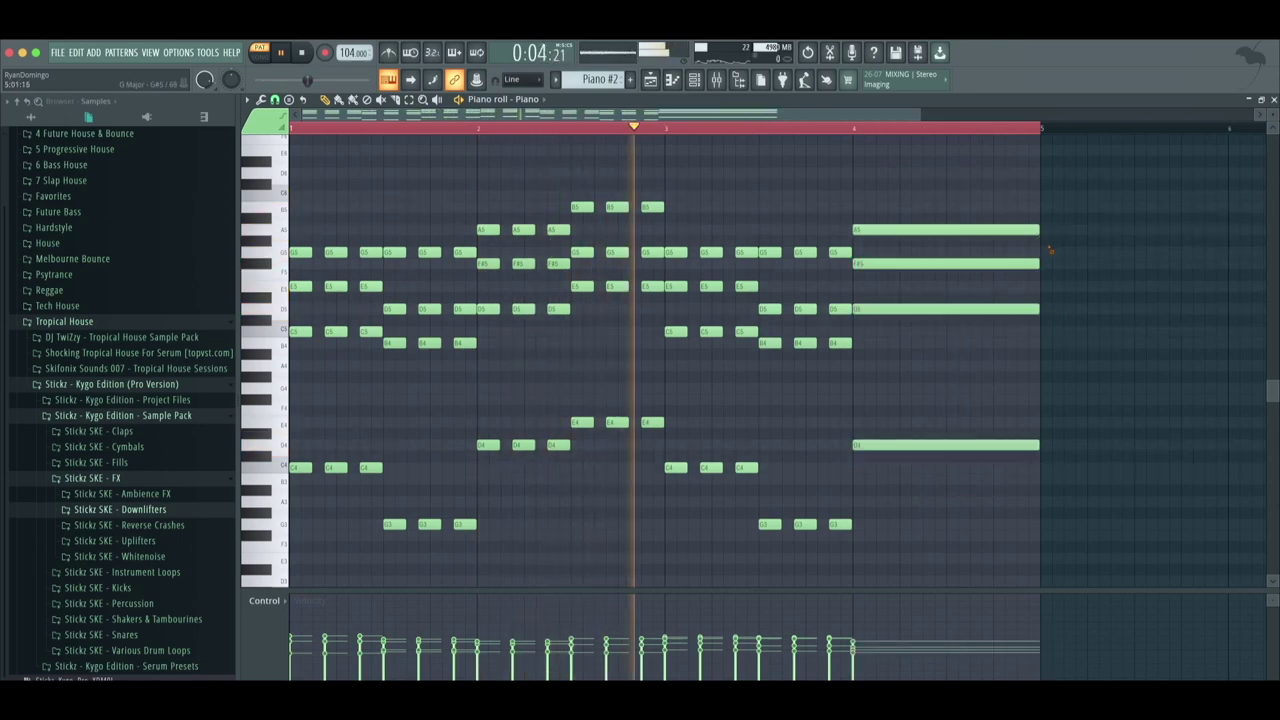
drag(1000, 200, 875, 330)
key(ctrl+b)
key(ctrl+b)
key(ctrl+b)
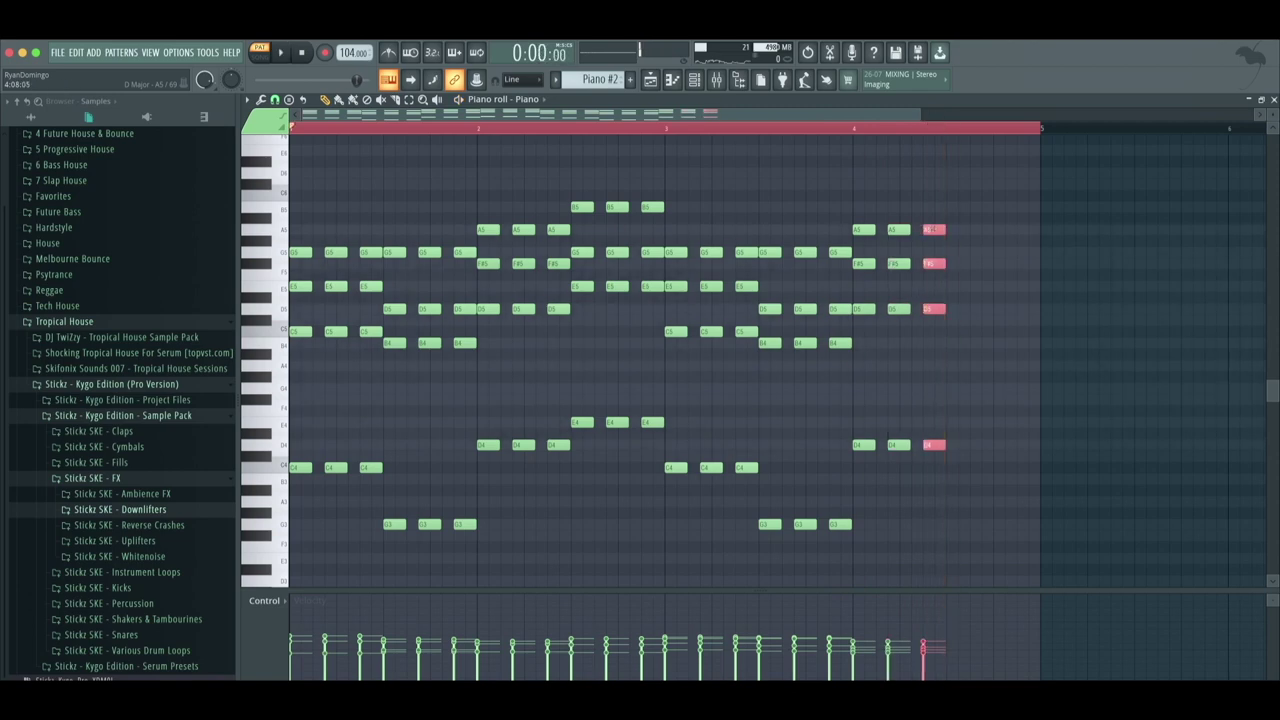
key(ctrl+b)
key(ctrl+b)
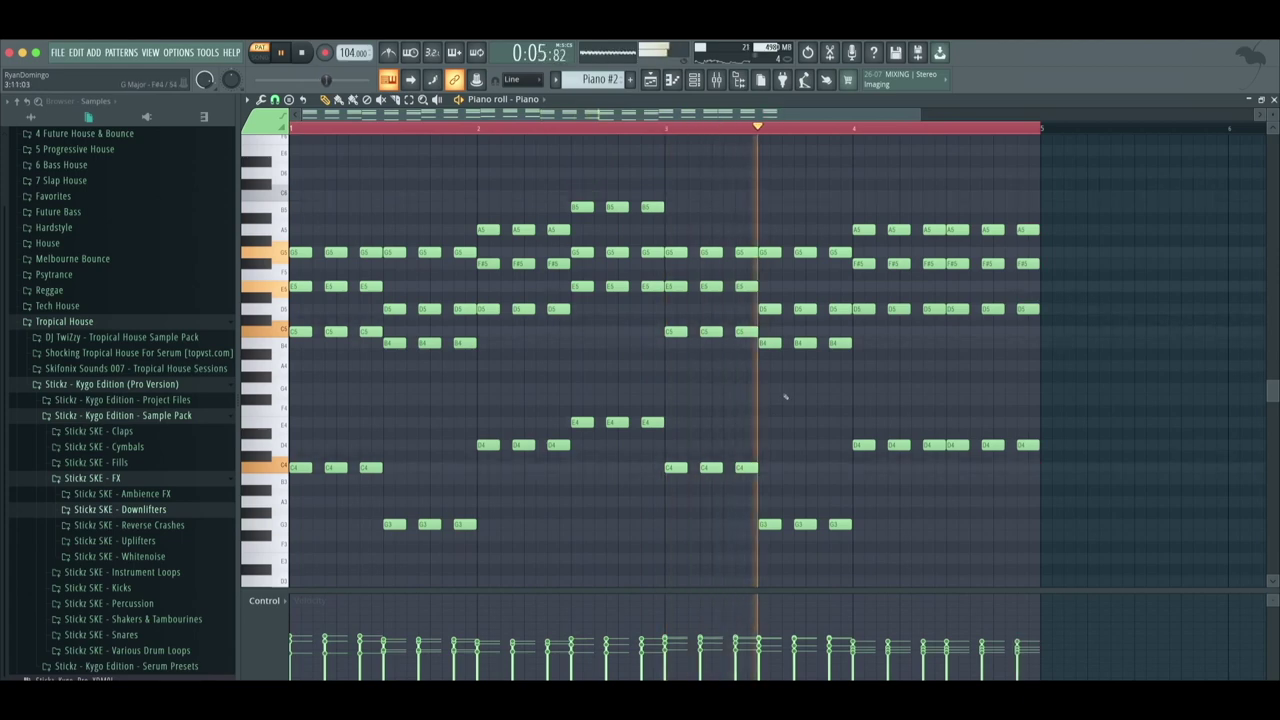
Try the piano notes in a different octave, listen to the Piano pattern and undo the transposition
key(ctrl+d)
key(ctrl+Down)
key(ctrl+z)
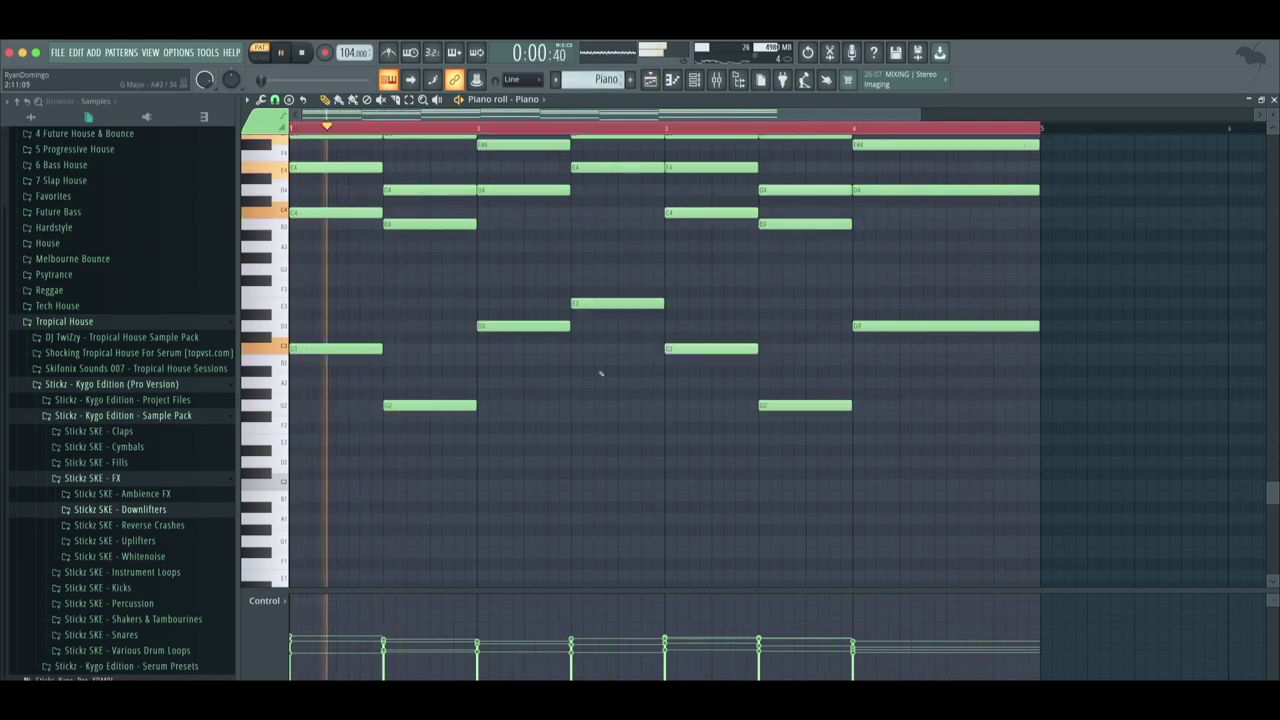
key(space)
key(ctrl+z)
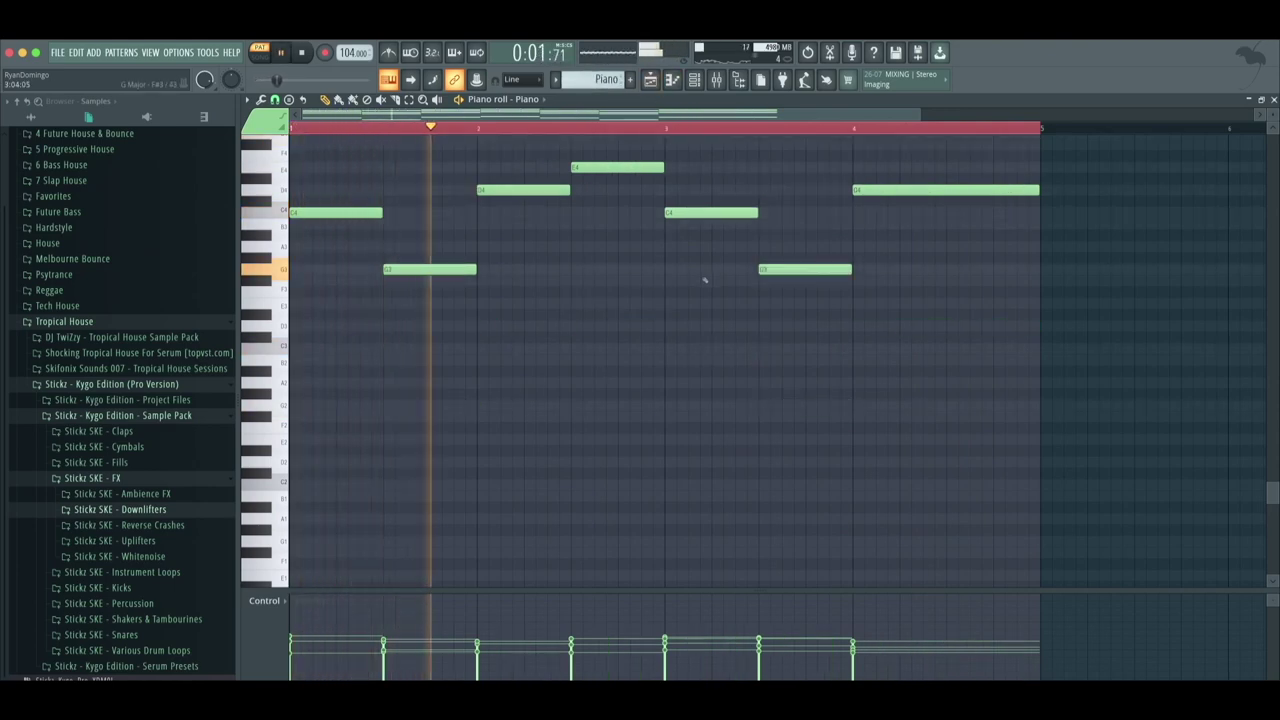
key(space)
key(ctrl+z)
key(space)
Check the Piano and Piano #2 clips in the playlist, then show the channel rack and switch to Pattern 3
click(650, 79)
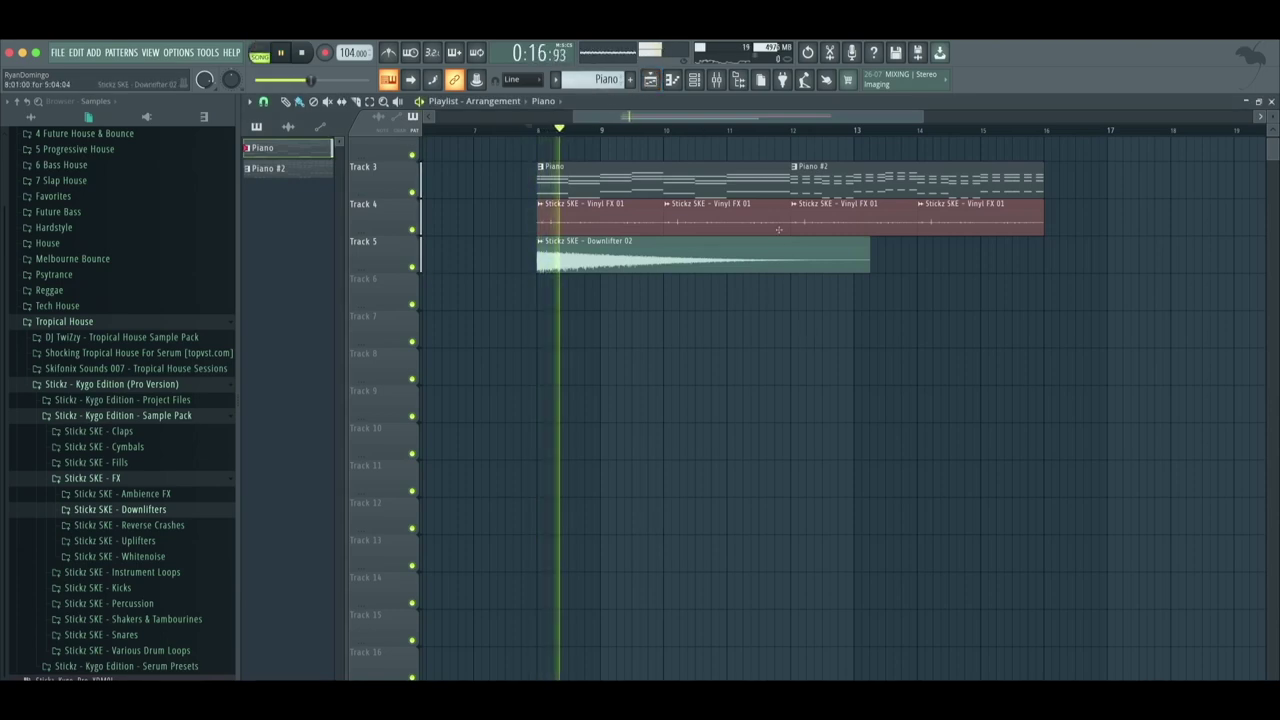
drag(778, 119, 794, 120)
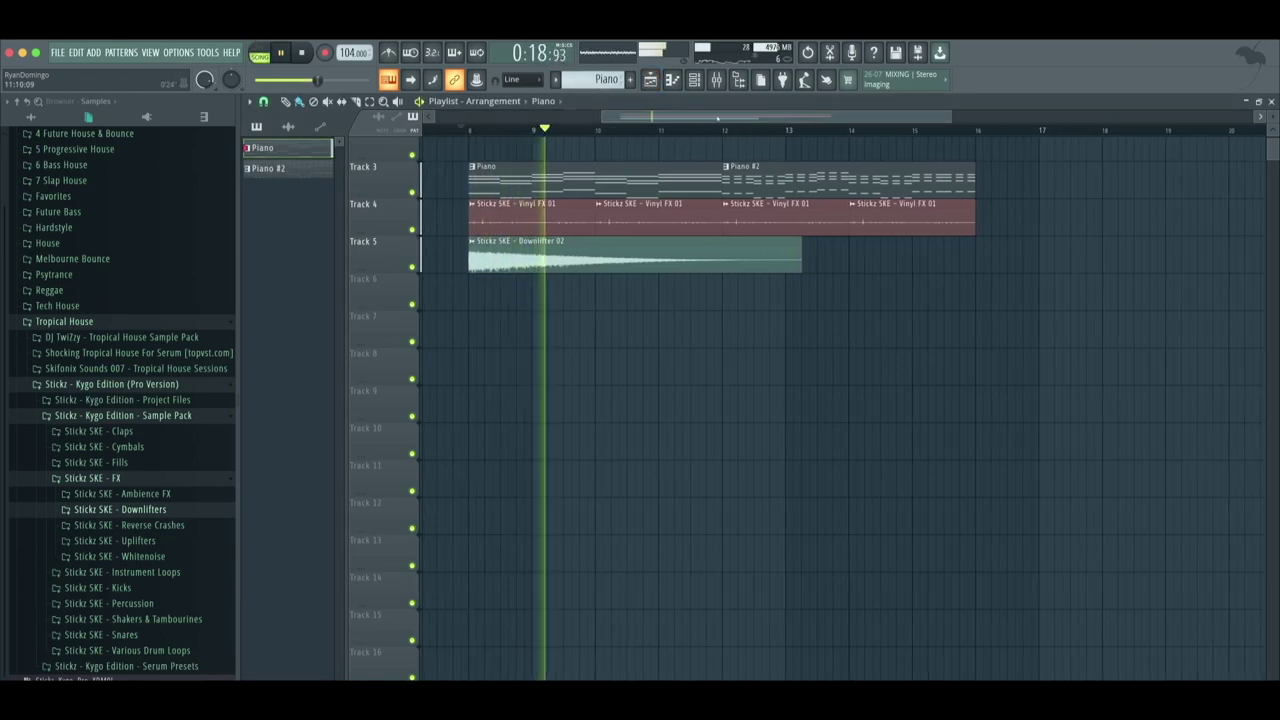
click(694, 79)
scroll(595, 80, down, 1)
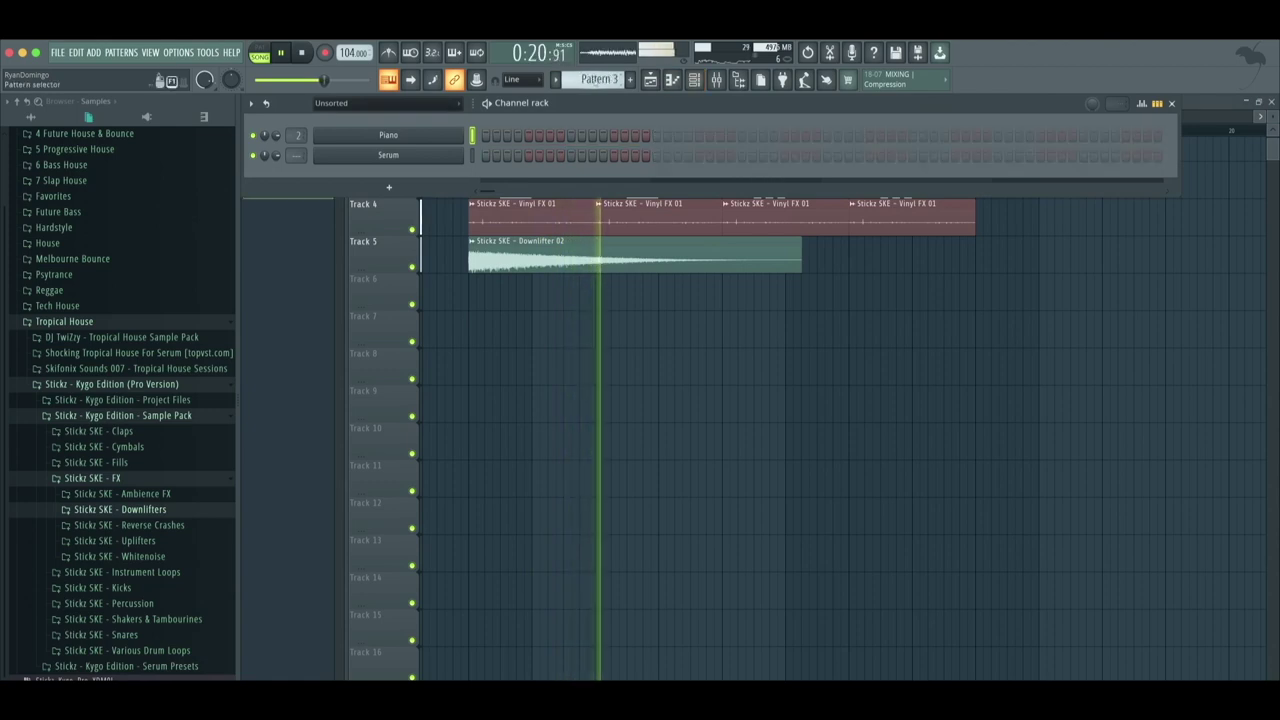
Try the Stickz Kygo Edition preset PLUCK - All Away in an additional Serum channel and delete that channel
click(93, 52)
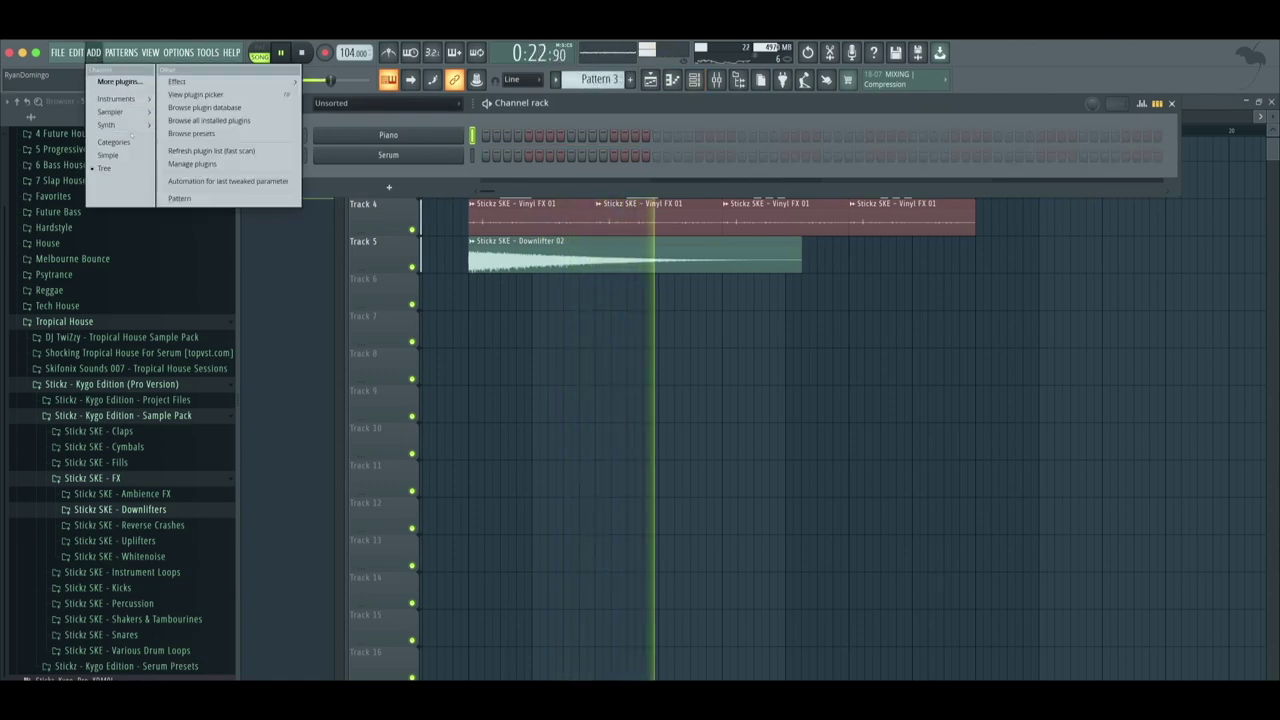
mouse_move(108, 125)
click(178, 137)
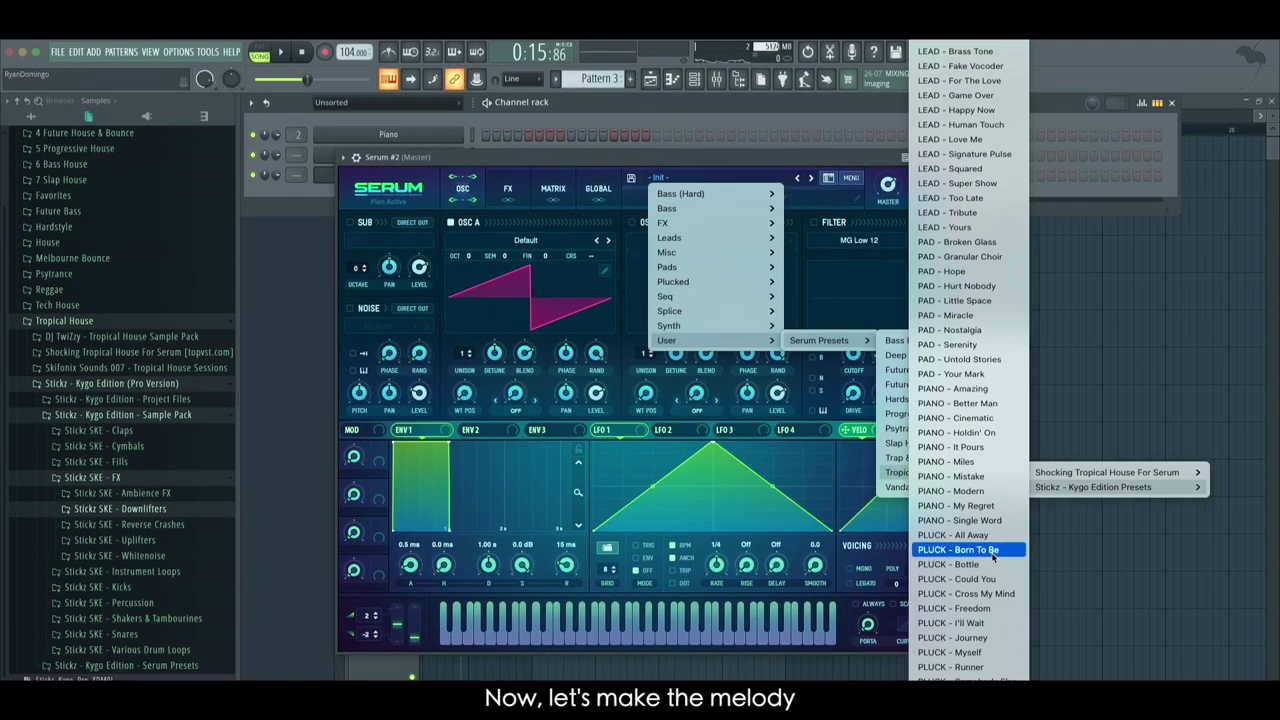
click(995, 536)
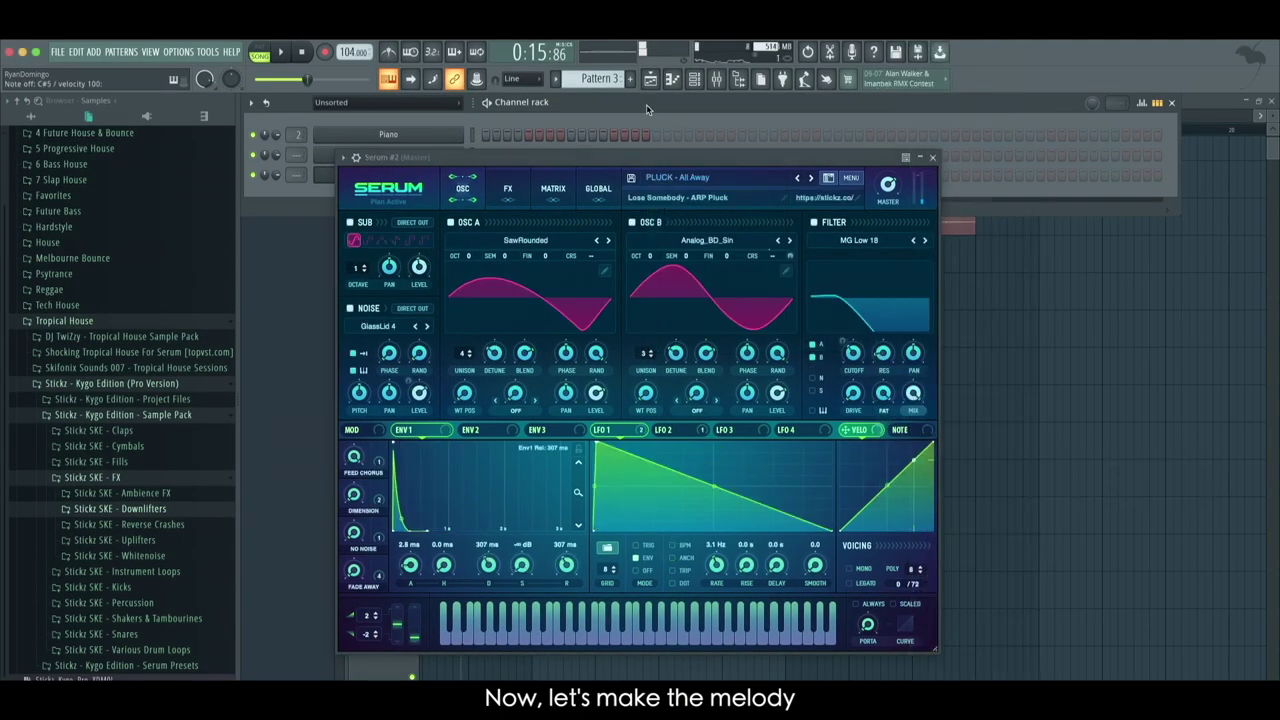
click(931, 157)
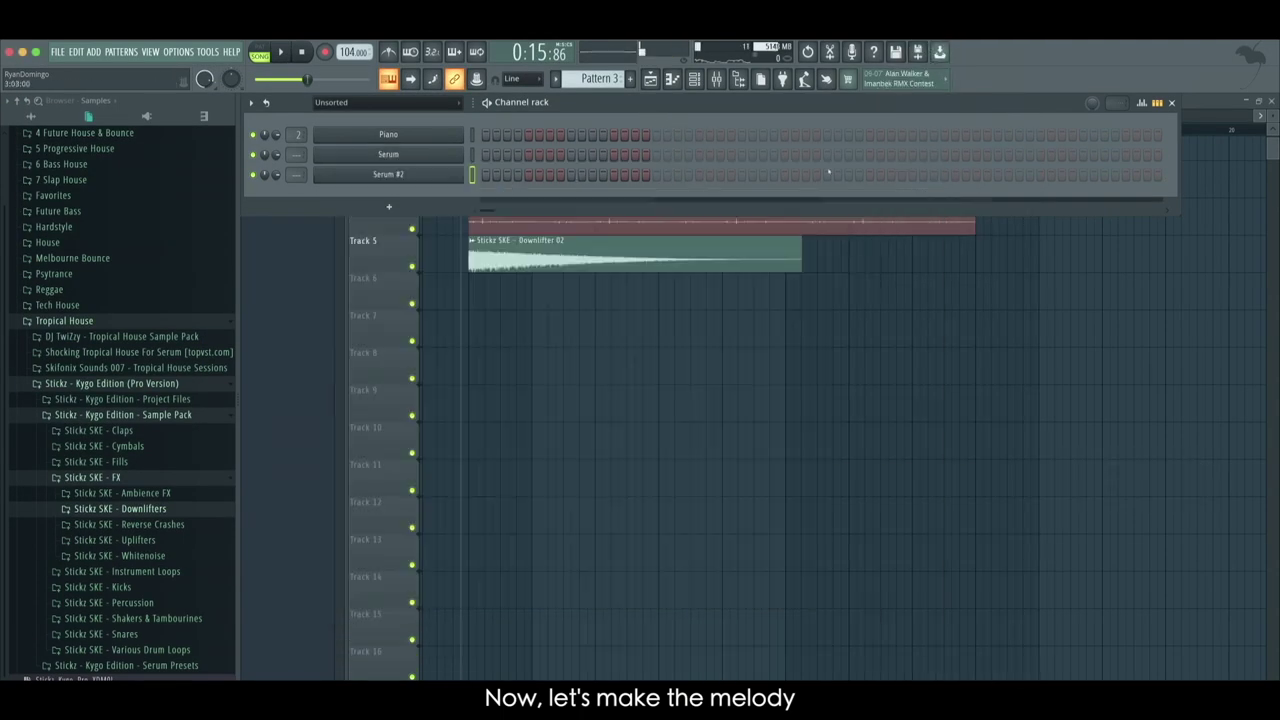
right_click(448, 176)
click(502, 305)
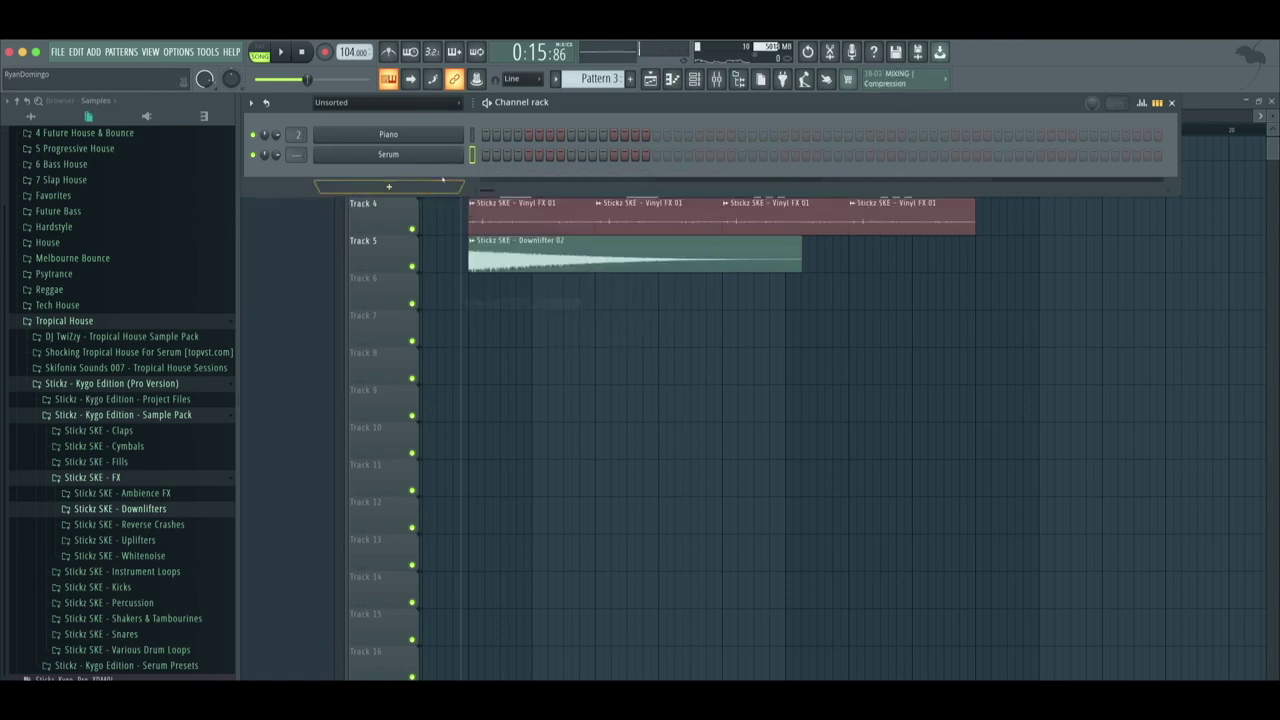
Open the Serum piano roll and start the melody with short G5, G5, E5 and D5 notes in bar 1
right_click(448, 154)
click(490, 153)
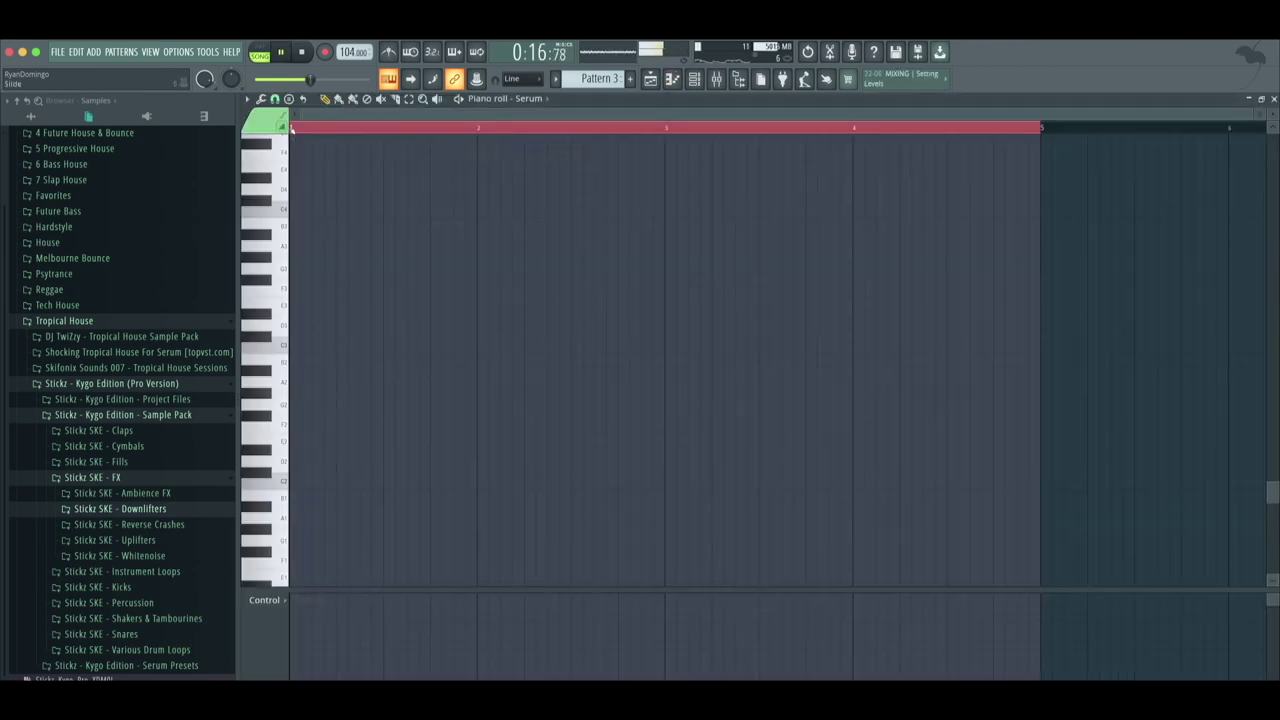
click(292, 127)
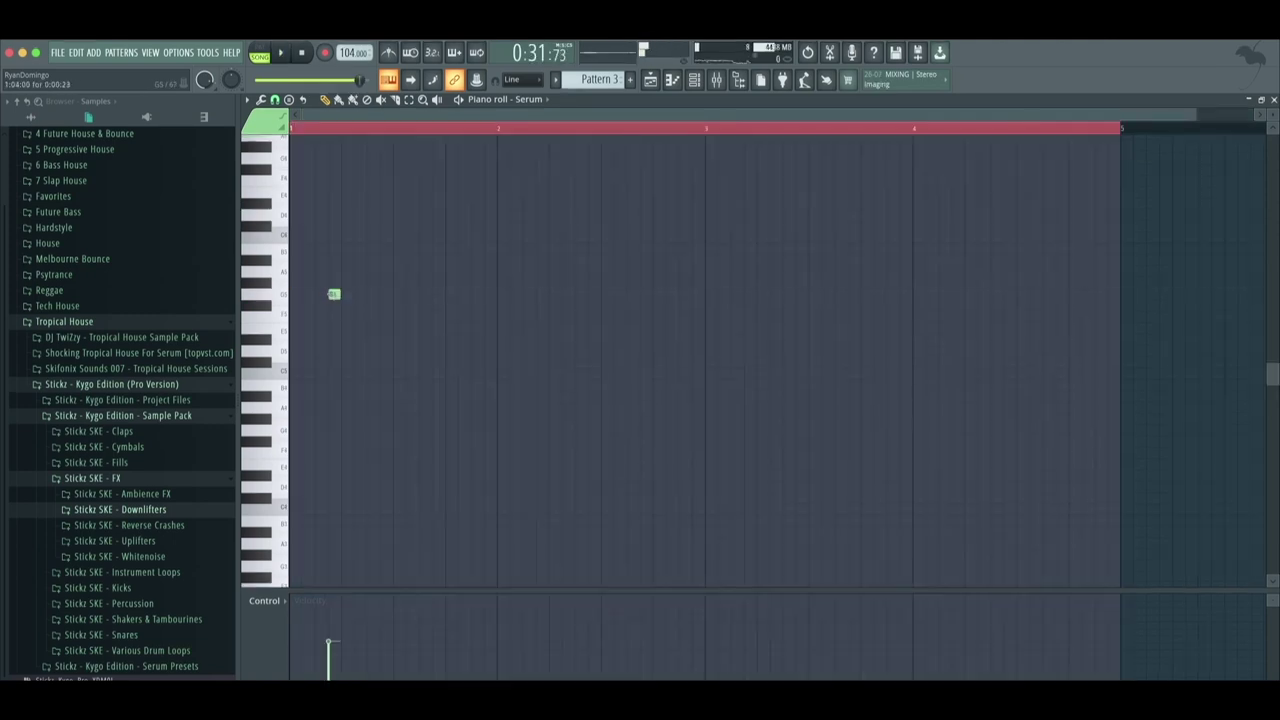
click(294, 127)
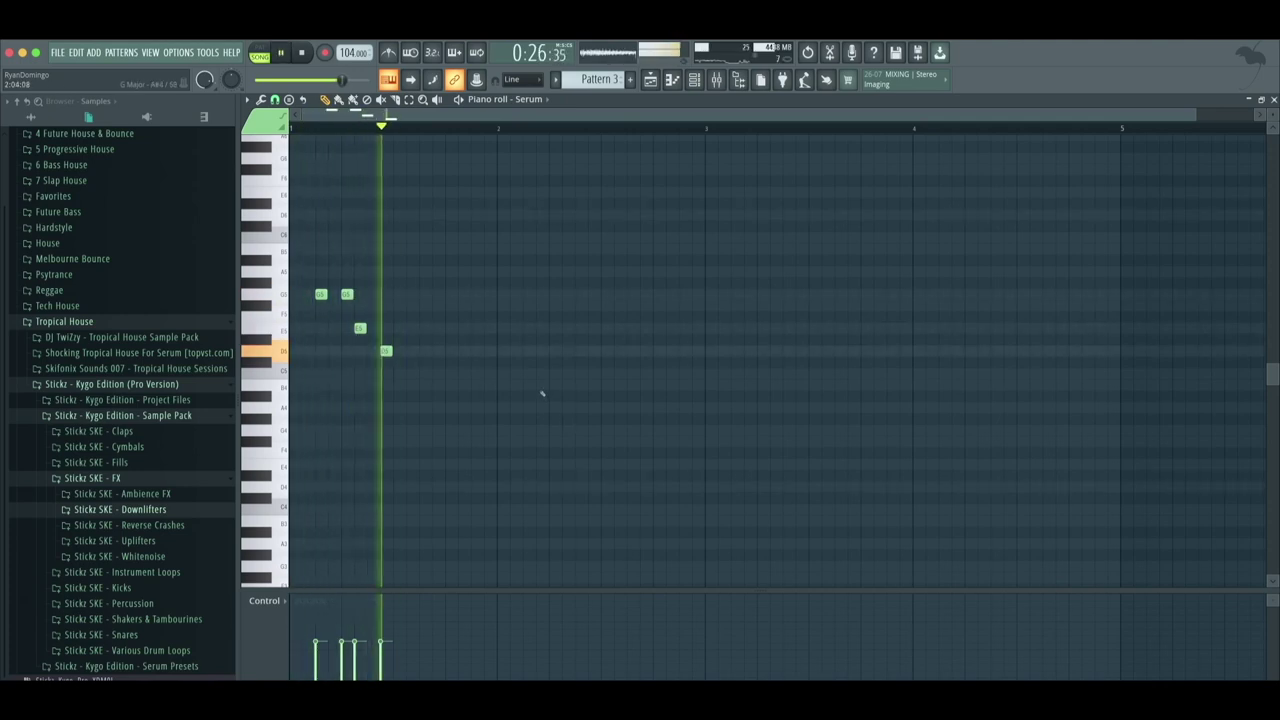
Continue bar 1 of the melody with short B5 and A5 notes and a G5 extended to the end of the bar
click(425, 248)
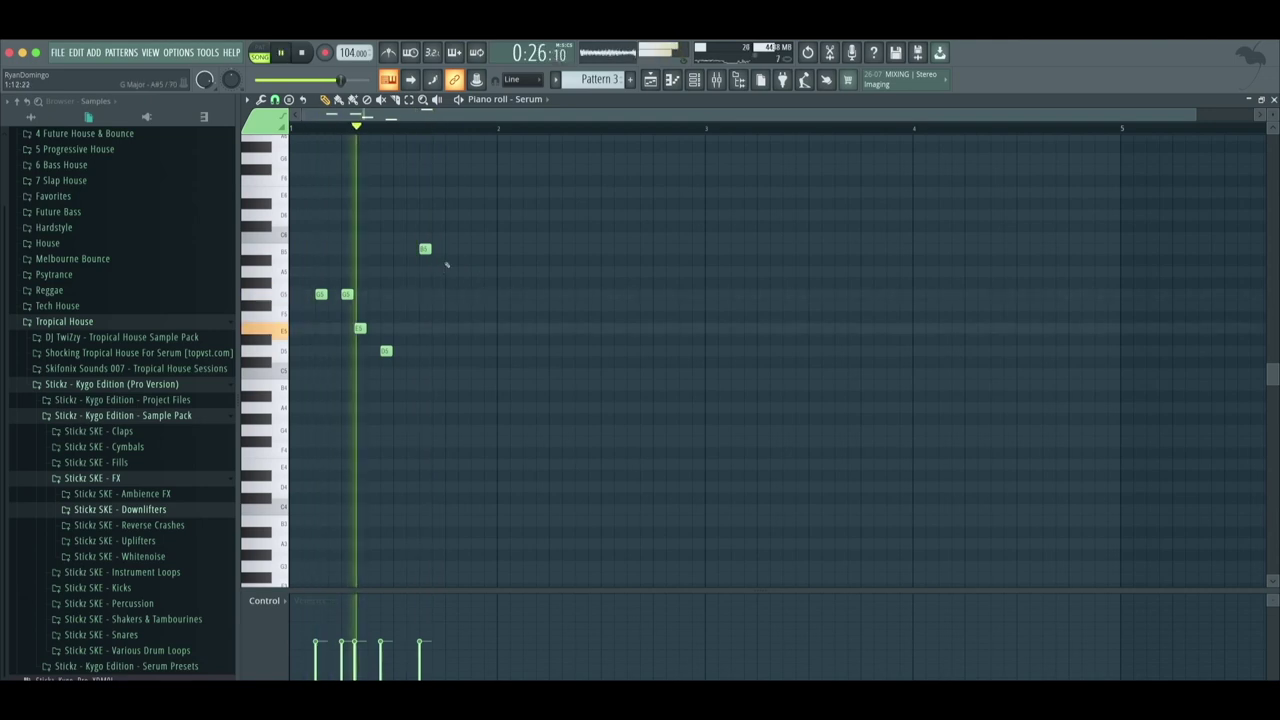
click(438, 271)
key(space)
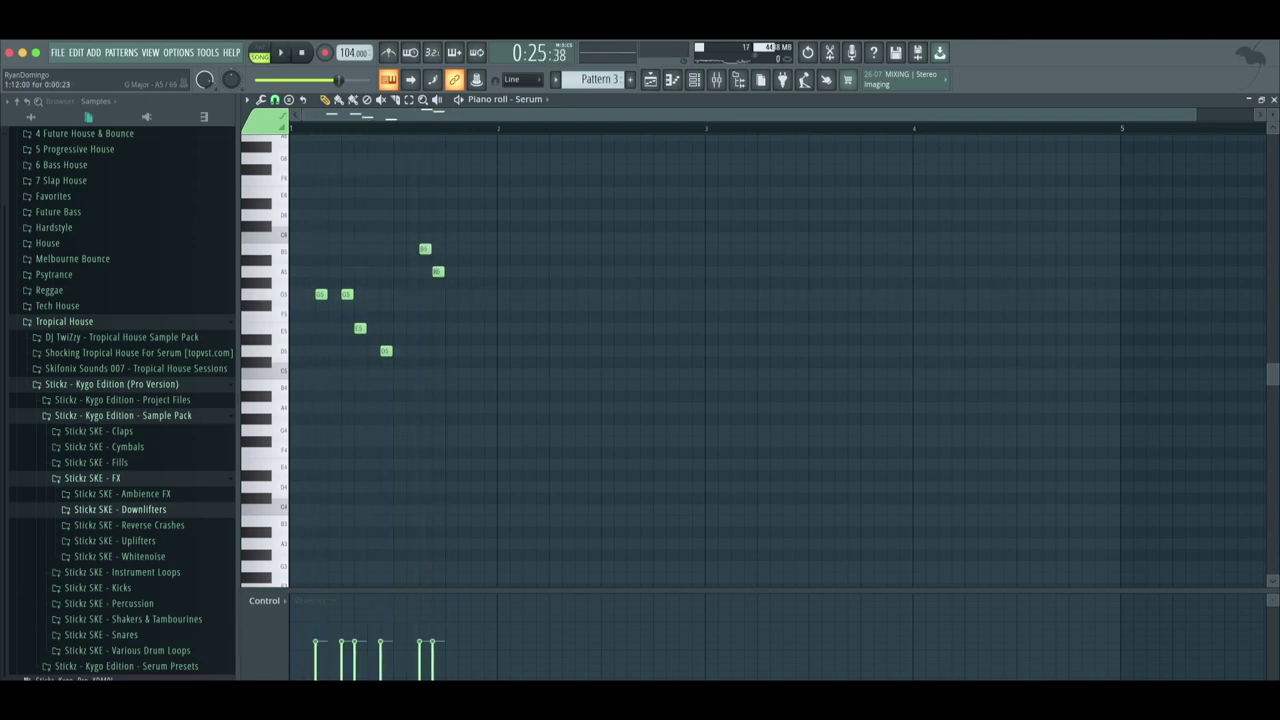
key(space)
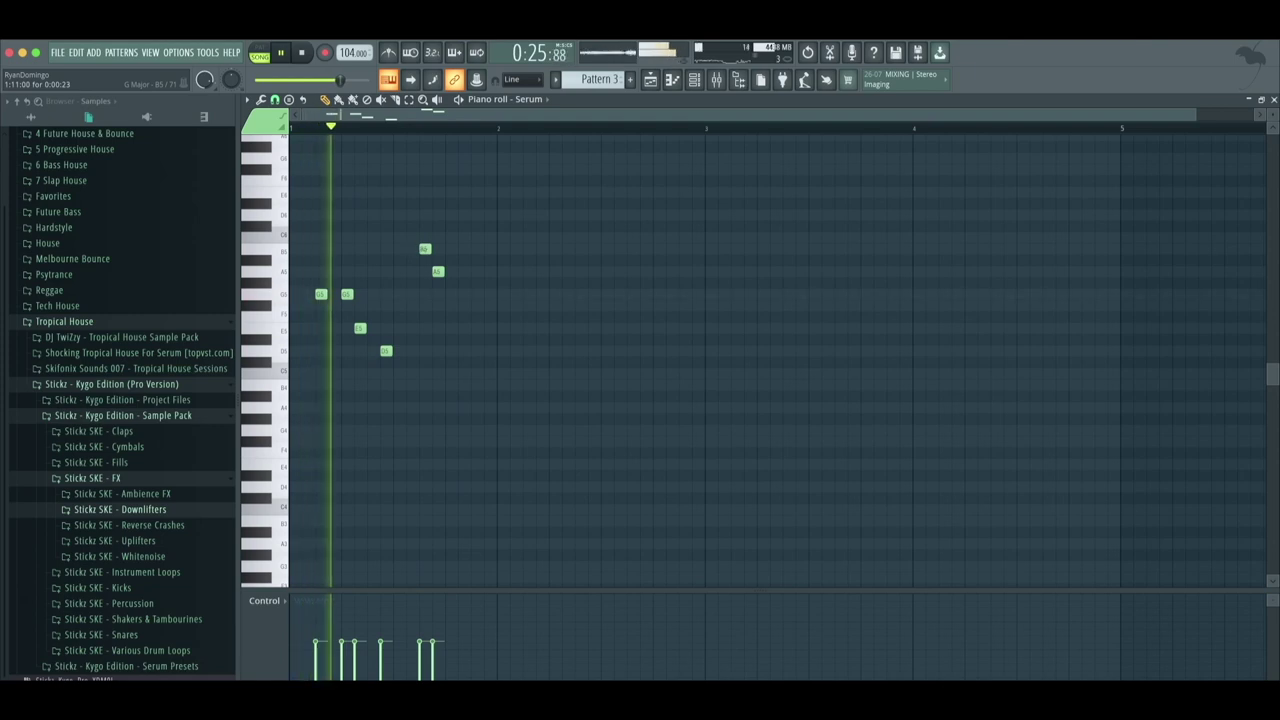
click(408, 250)
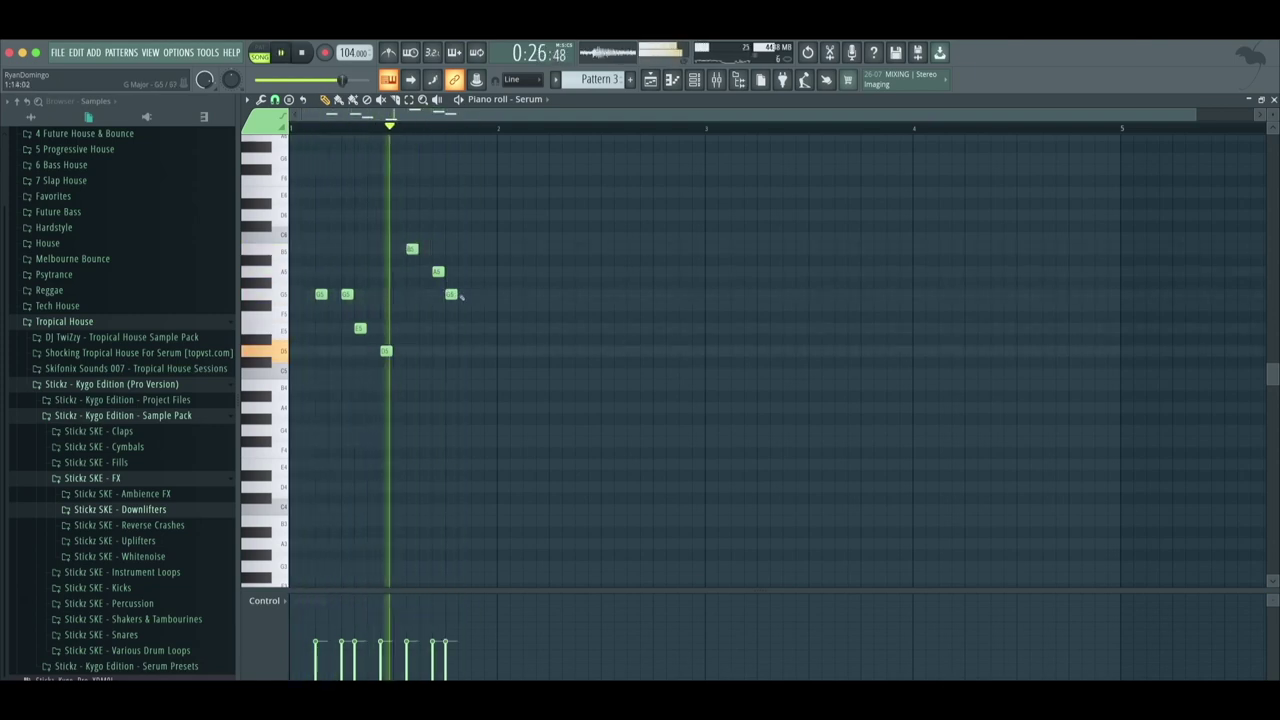
key(space)
key(space)
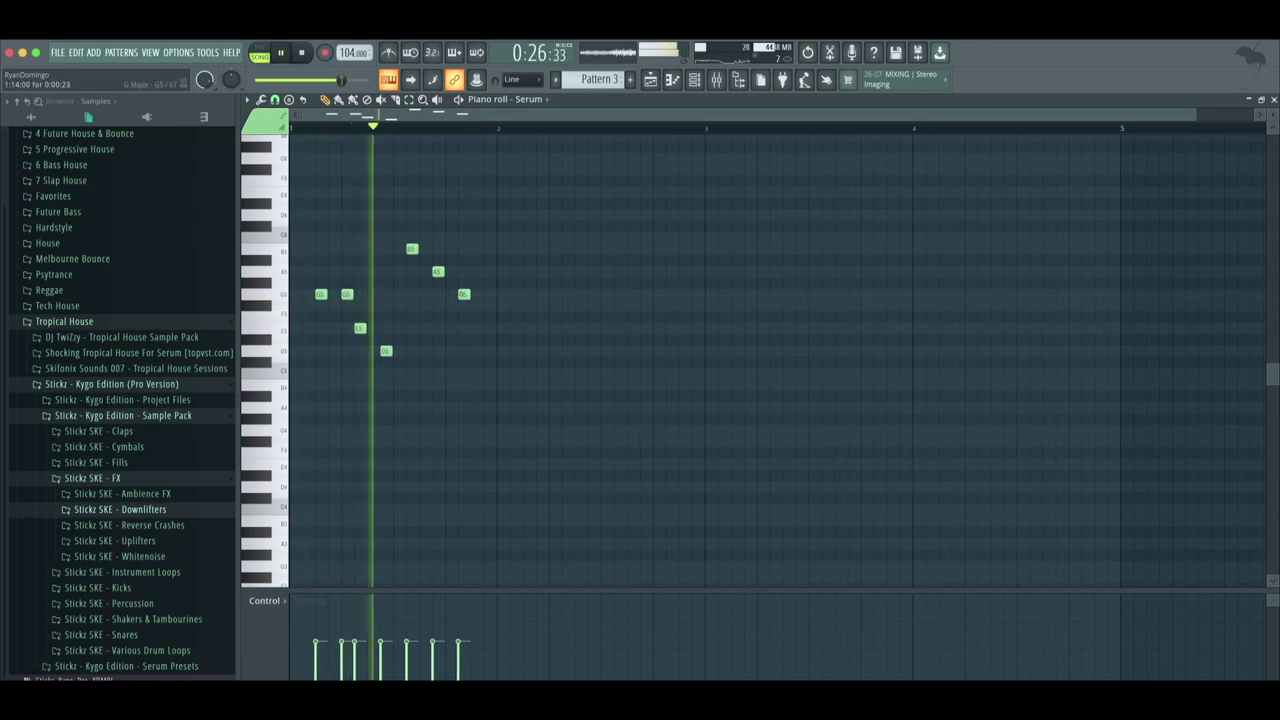
drag(451, 294, 496, 294)
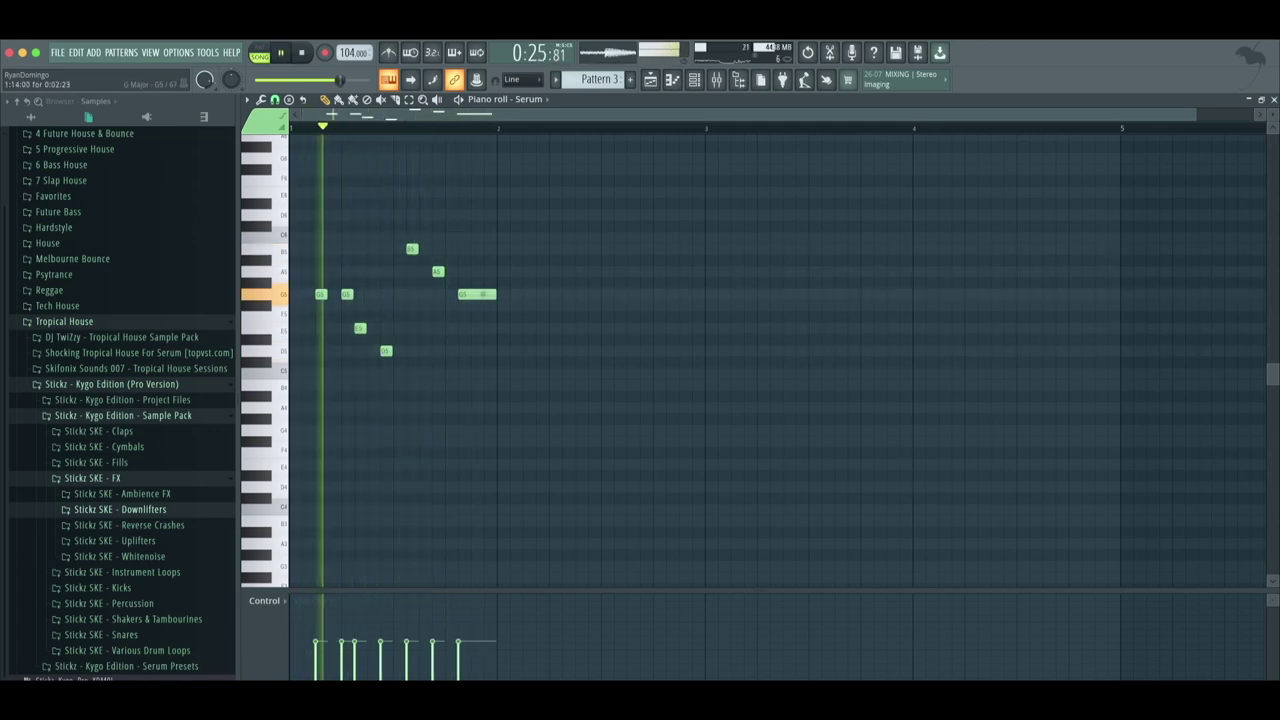
Add three short, spaced-out A5 notes in the first half of bar 2
click(512, 272)
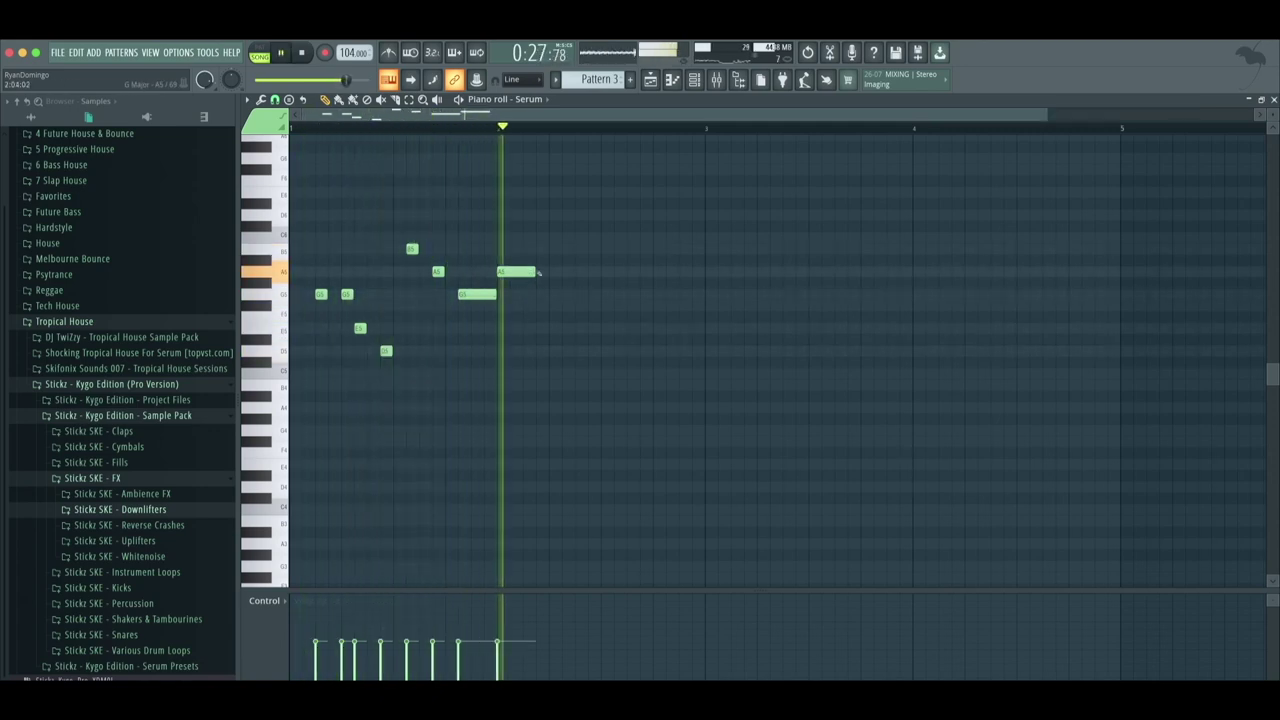
drag(530, 271, 509, 272)
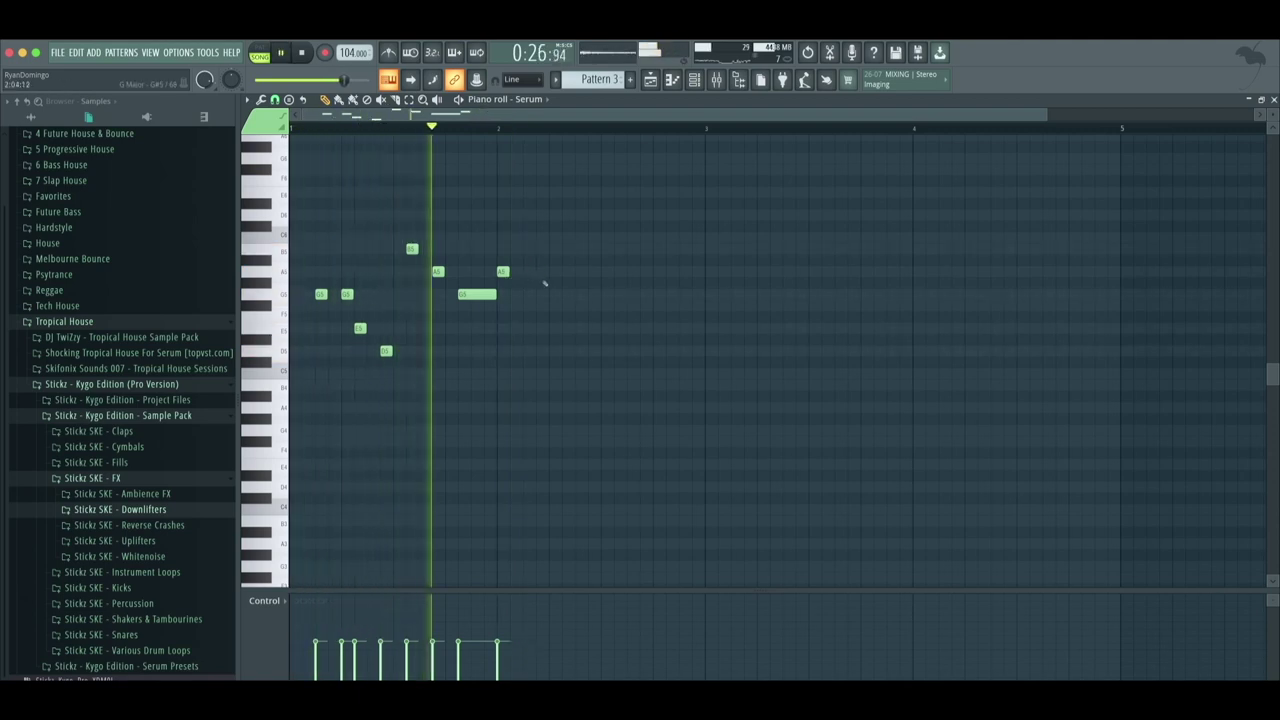
click(542, 273)
click(581, 283)
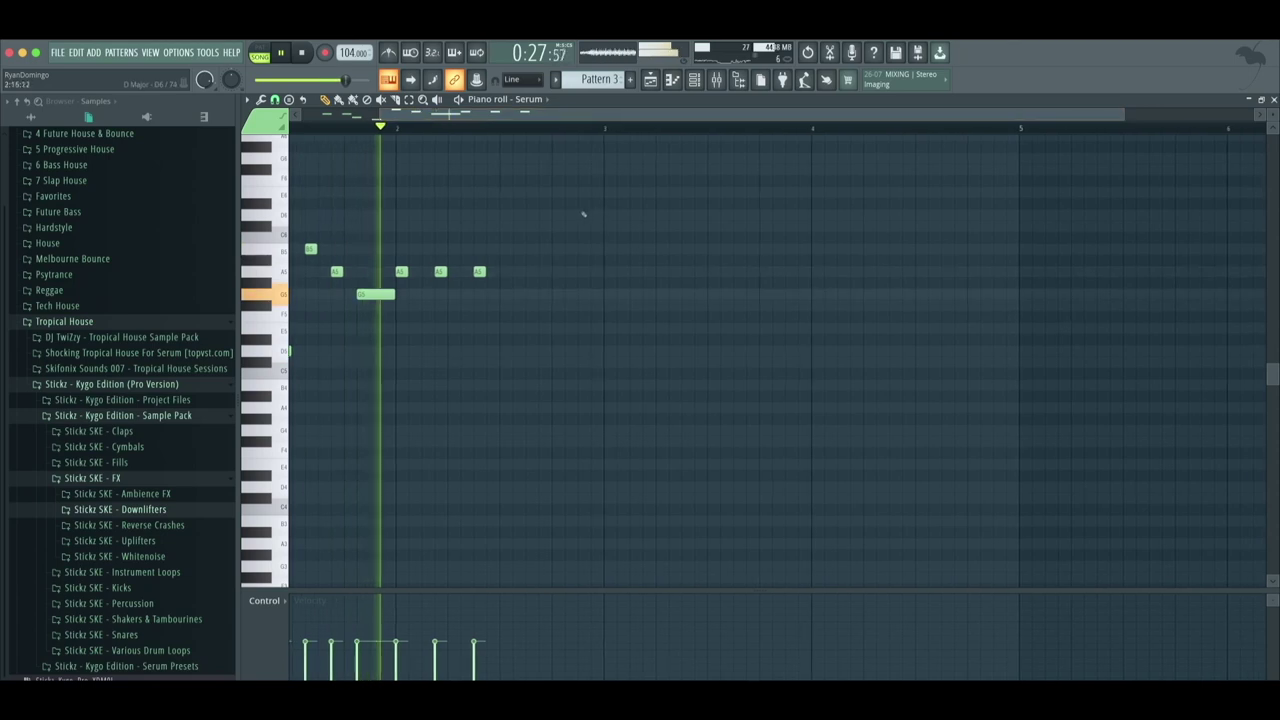
Add B5, C6 and another B5 in bar 2 and tighten their timing with the third A5 shifted one step earlier
click(492, 248)
key(space)
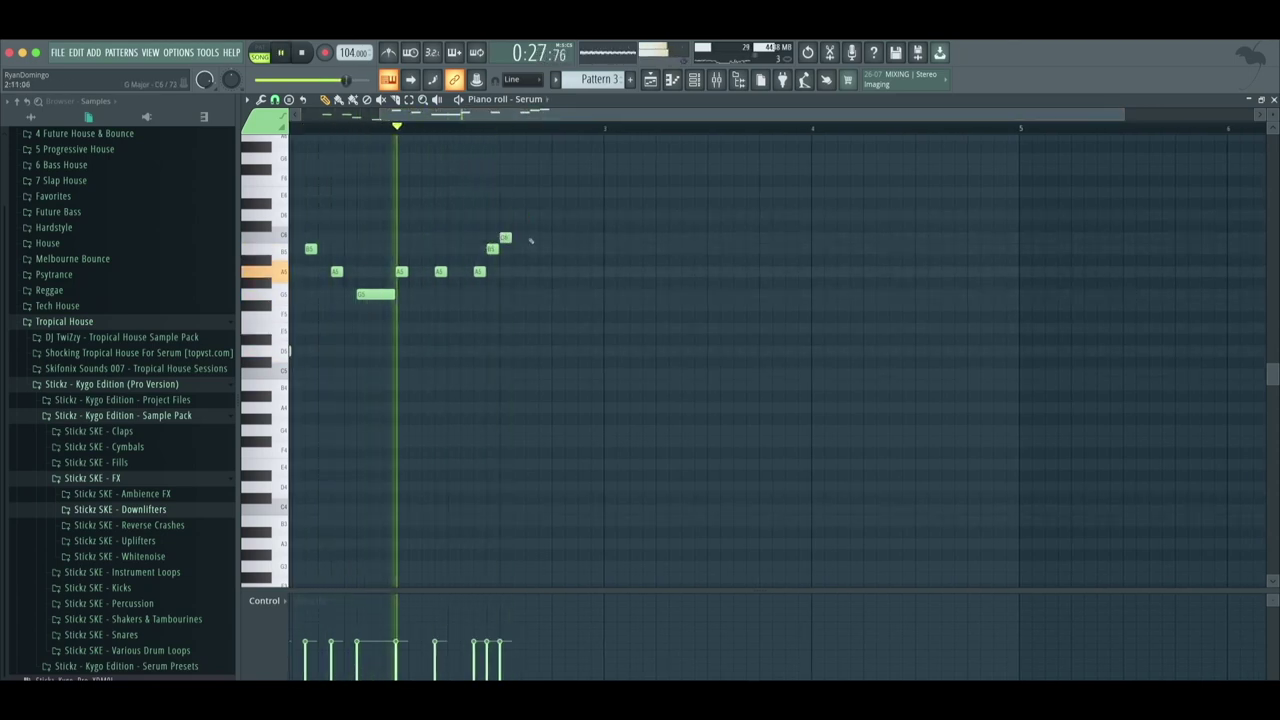
key(space)
right_click(479, 271)
key(space)
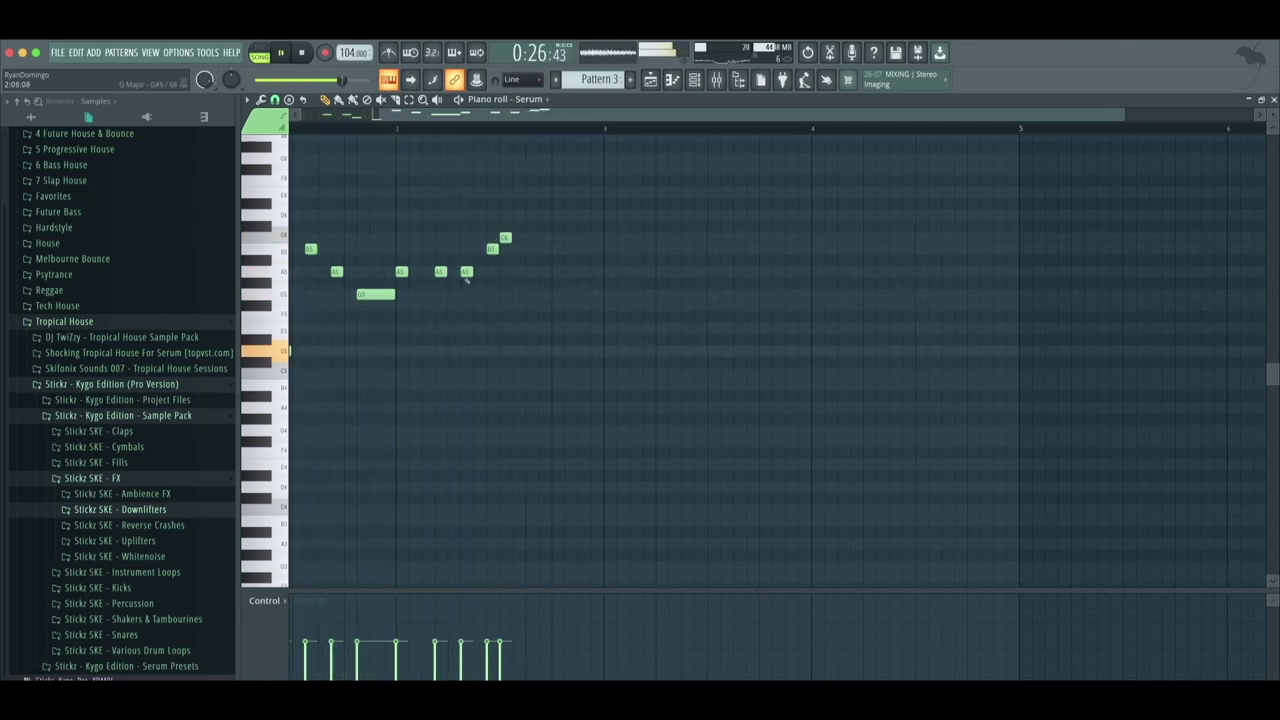
click(531, 250)
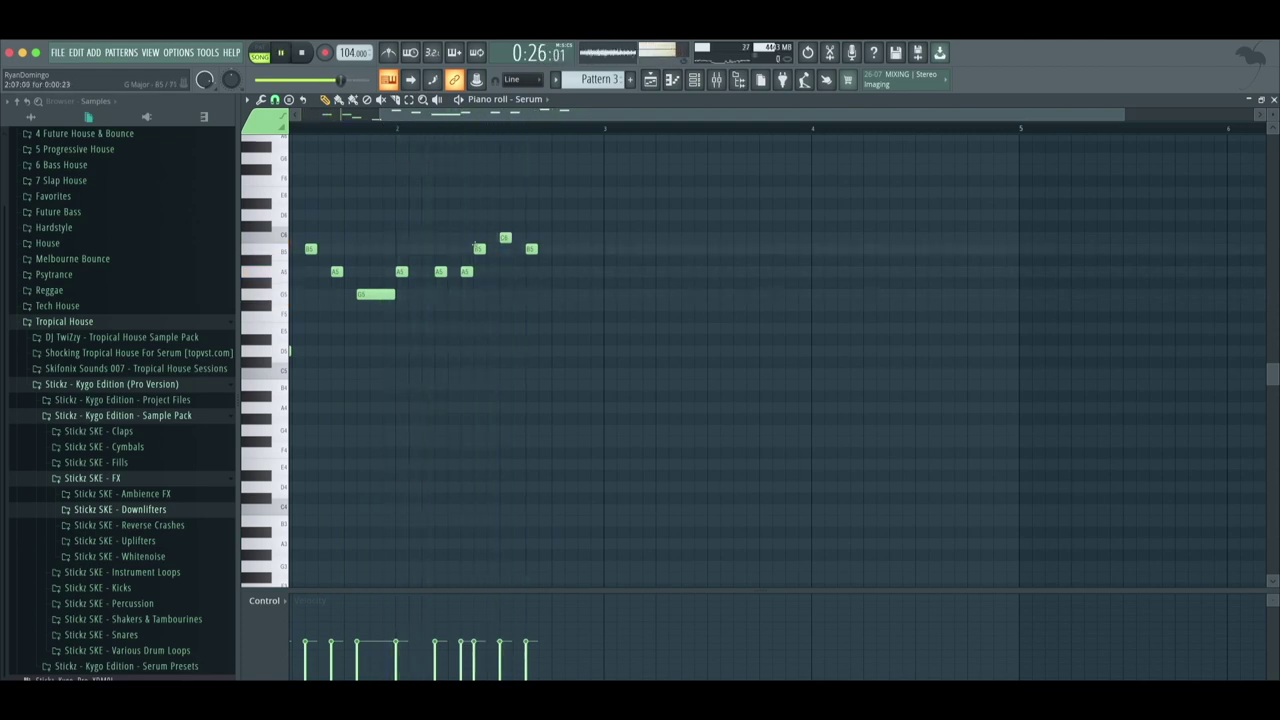
click(492, 238)
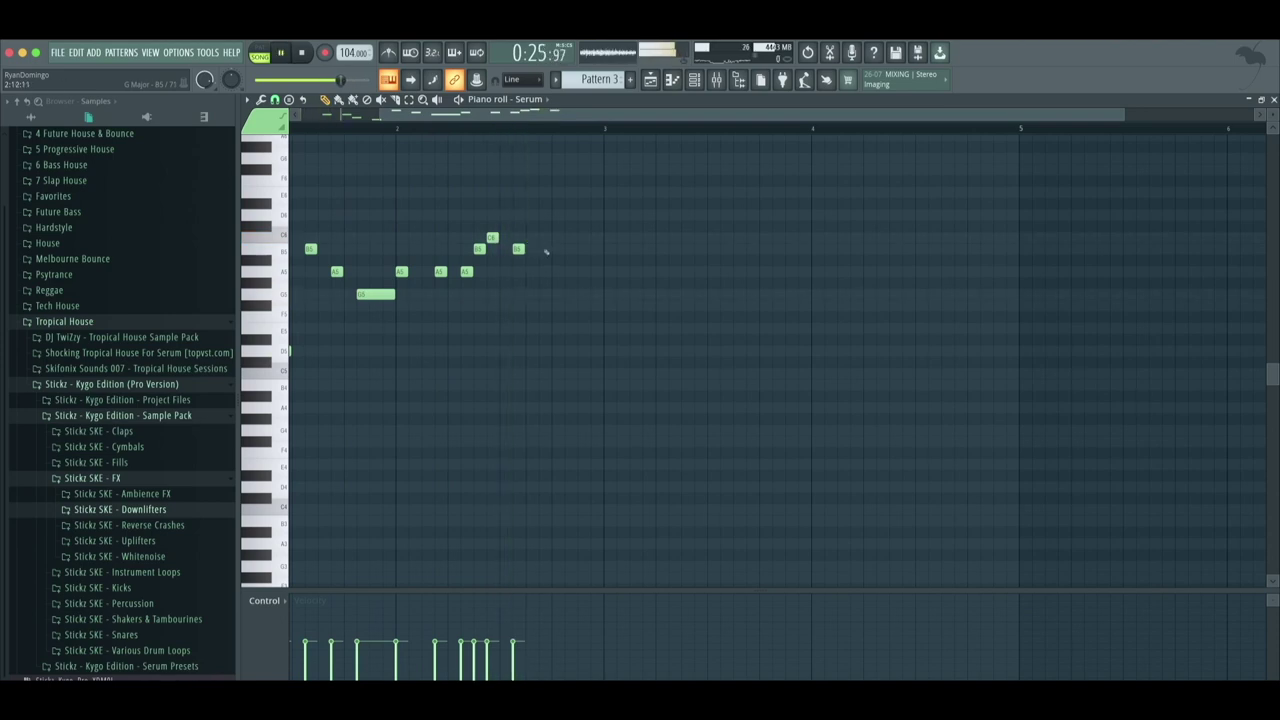
Add two more short B5 notes and a longer G5 that ends bar 2
click(544, 248)
click(570, 248)
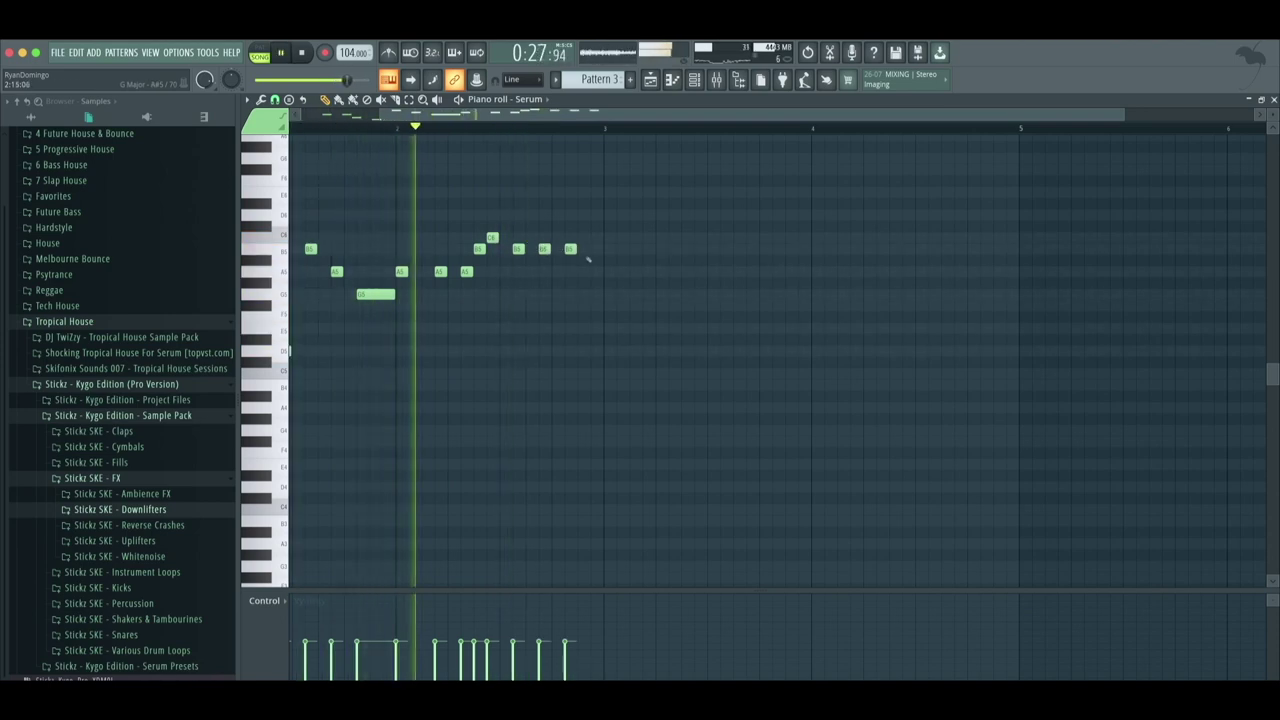
click(585, 272)
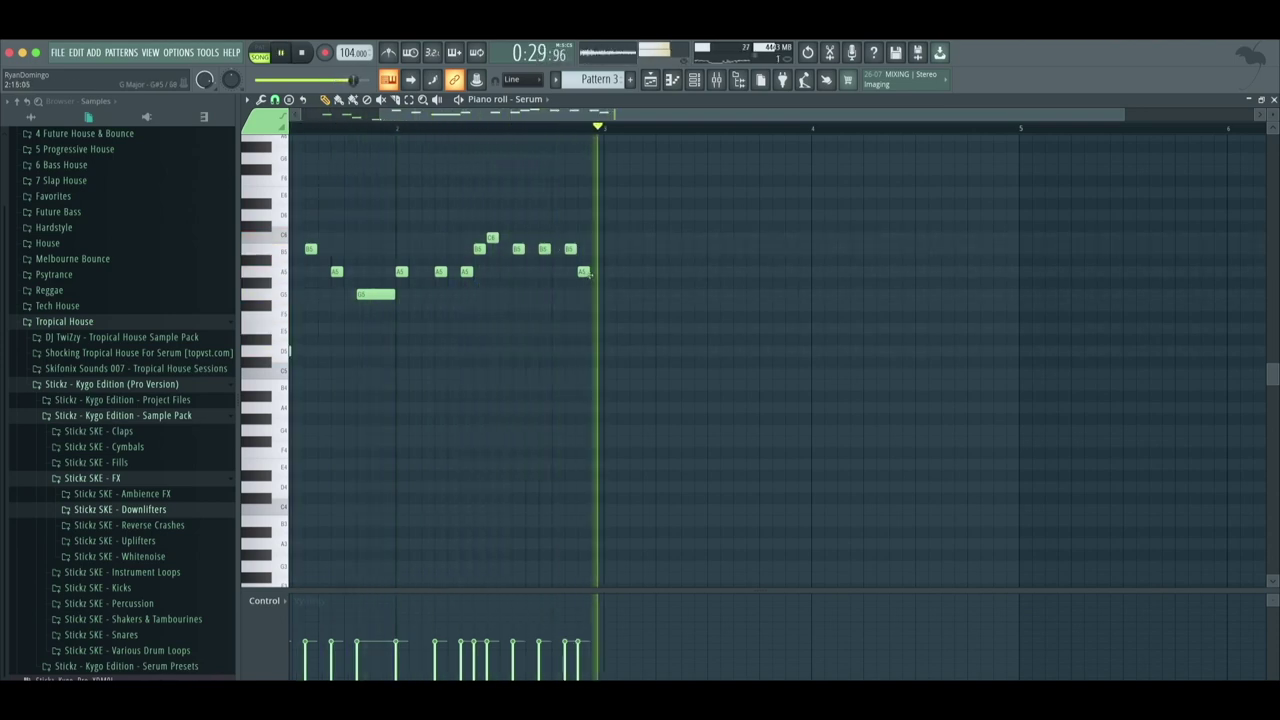
drag(585, 272, 602, 294)
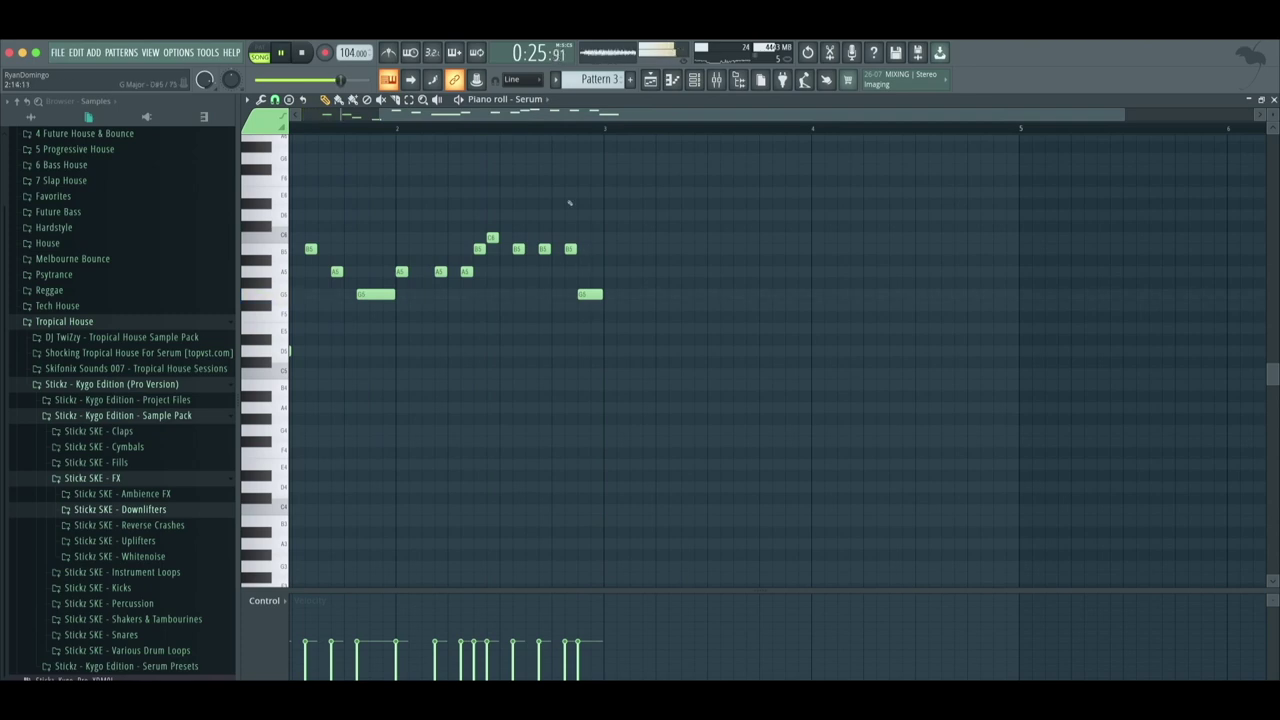
Audition the last note of bar 2 at A5 and B5, then set it to a short G5
click(458, 131)
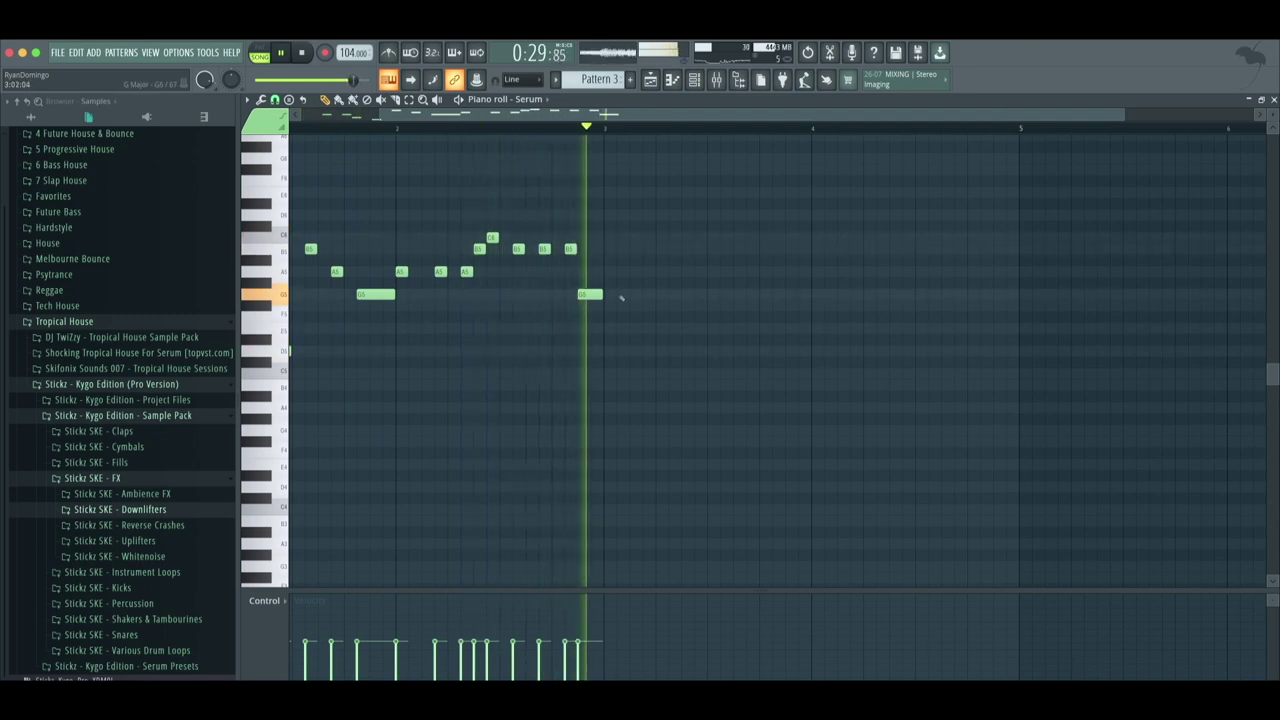
drag(586, 276, 586, 272)
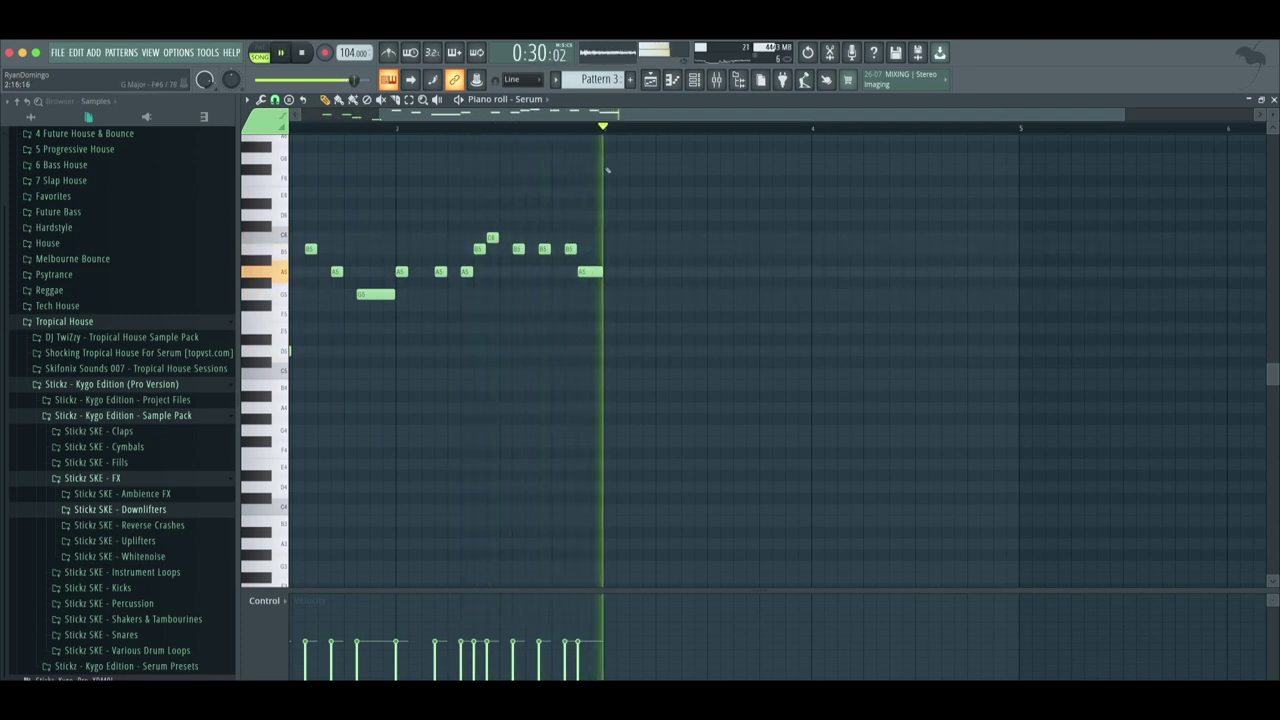
key(space)
key(space)
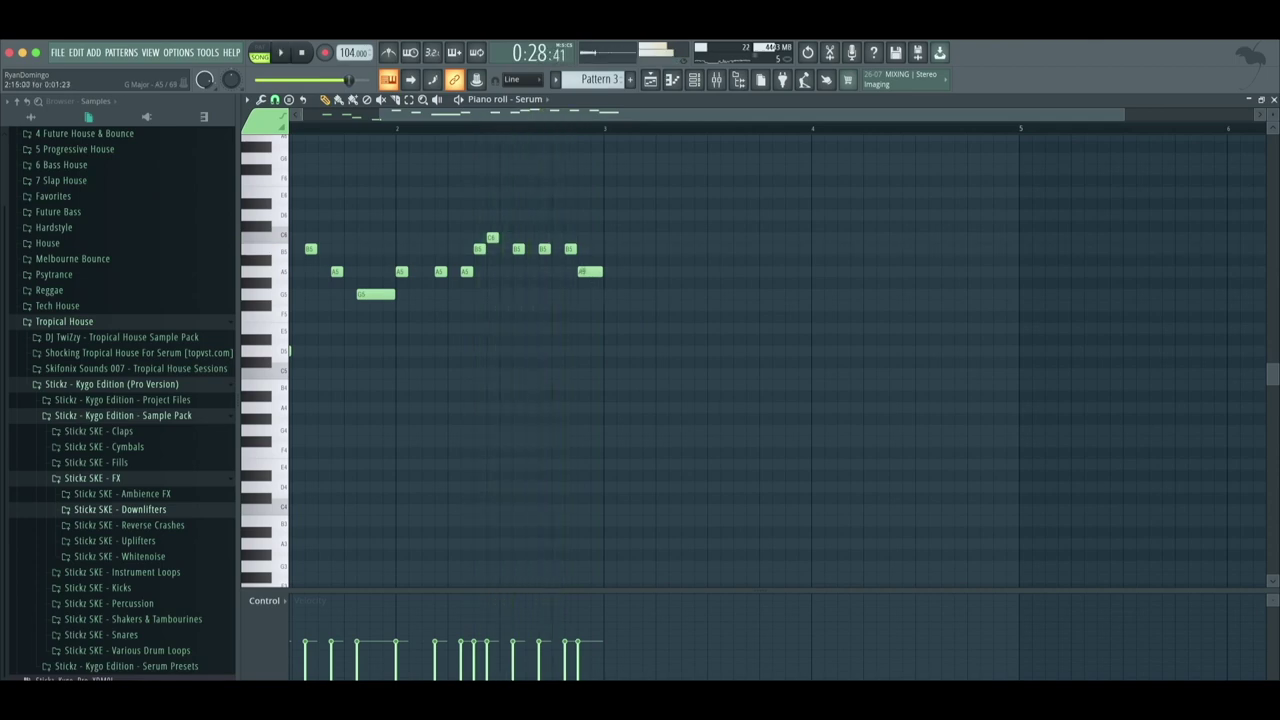
key(space)
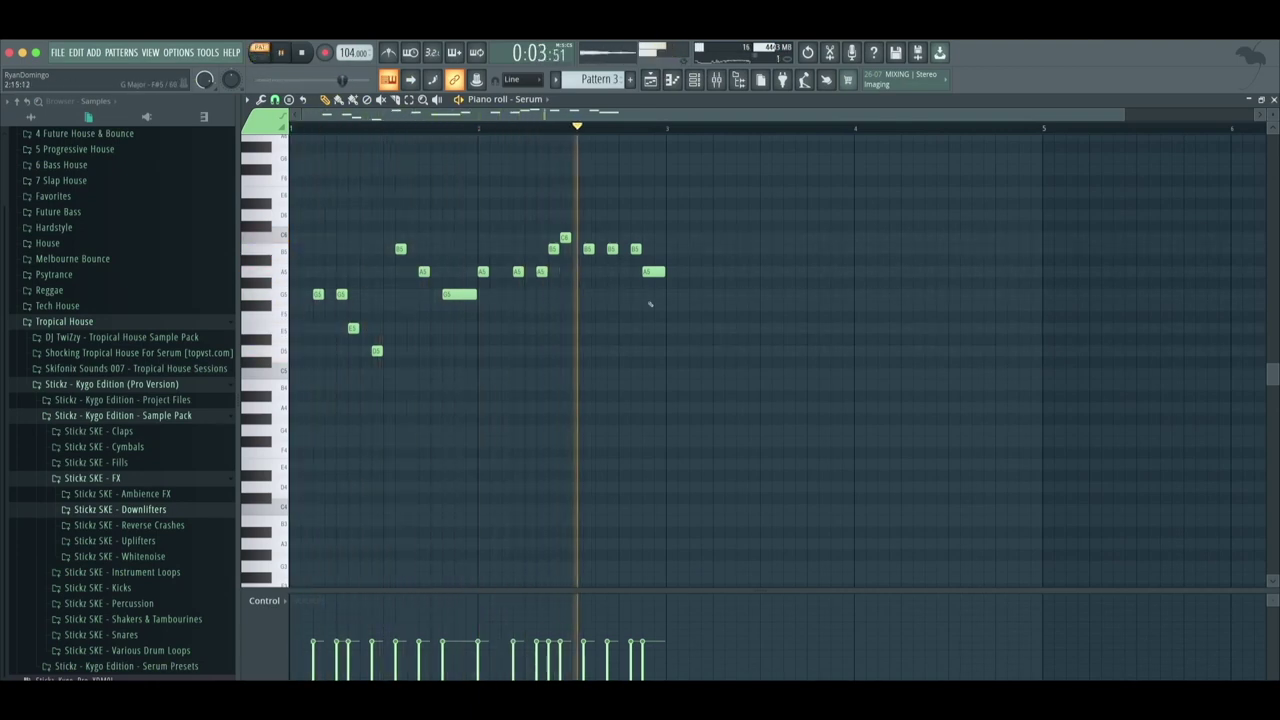
click(583, 129)
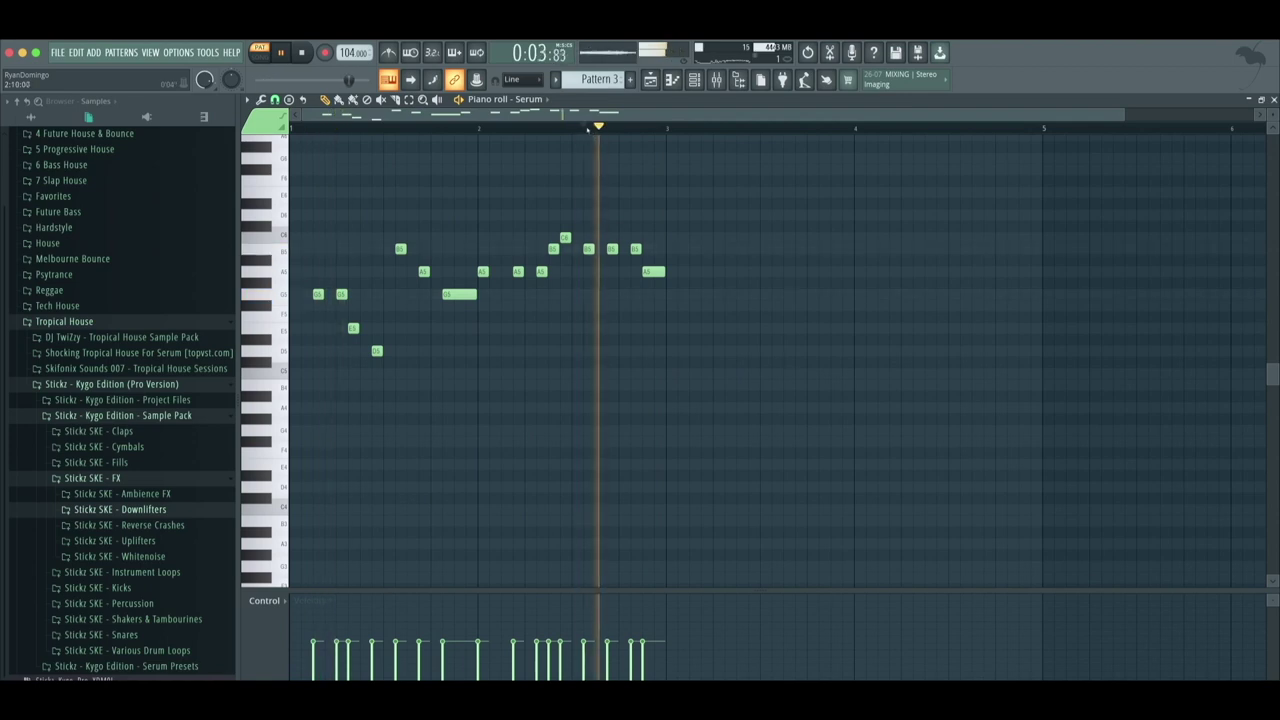
drag(651, 262, 652, 249)
key(space)
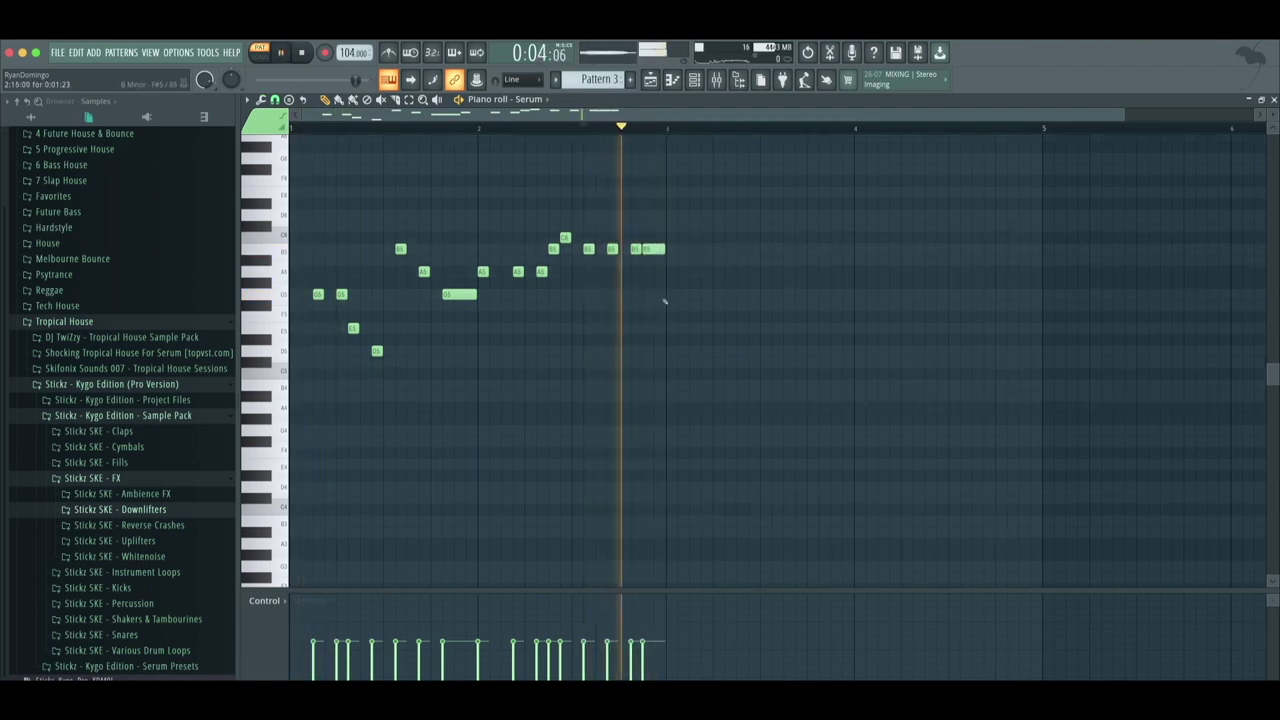
key(space)
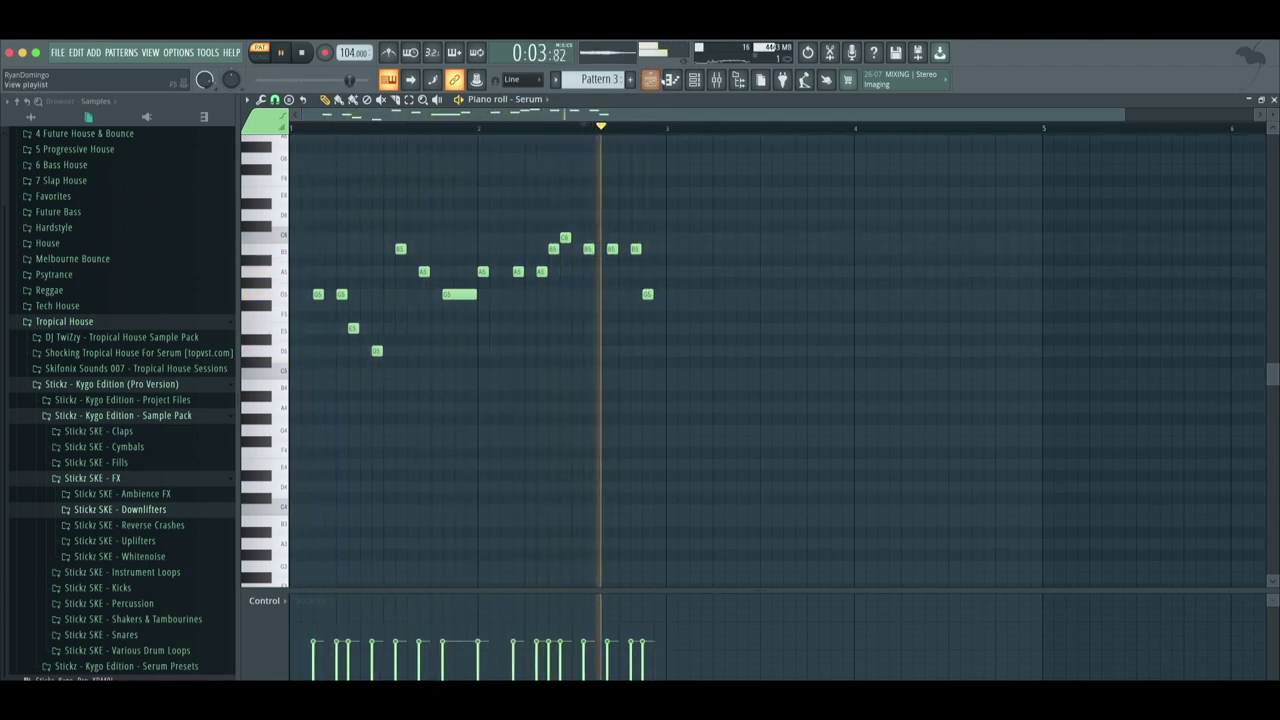
Shorten the long G5 in bar 1, shift it one step later and duplicate the two-bar melody into bars 3 and 4
click(650, 80)
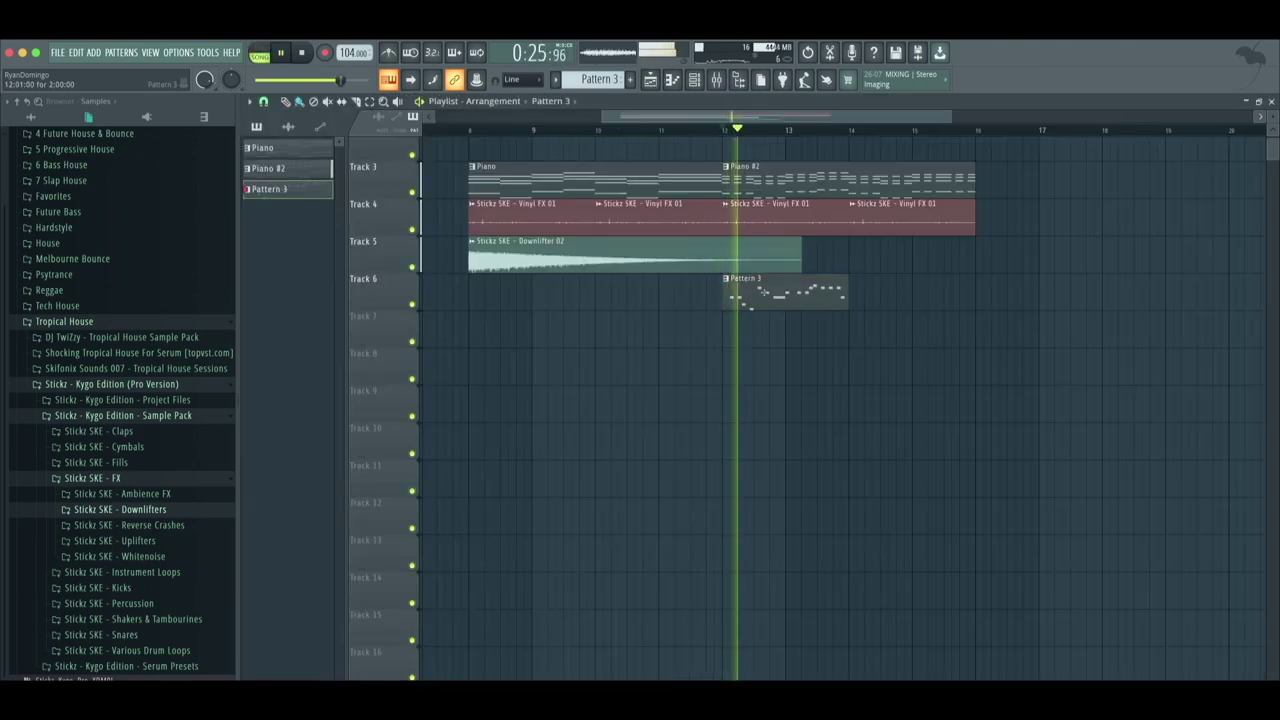
key(F7)
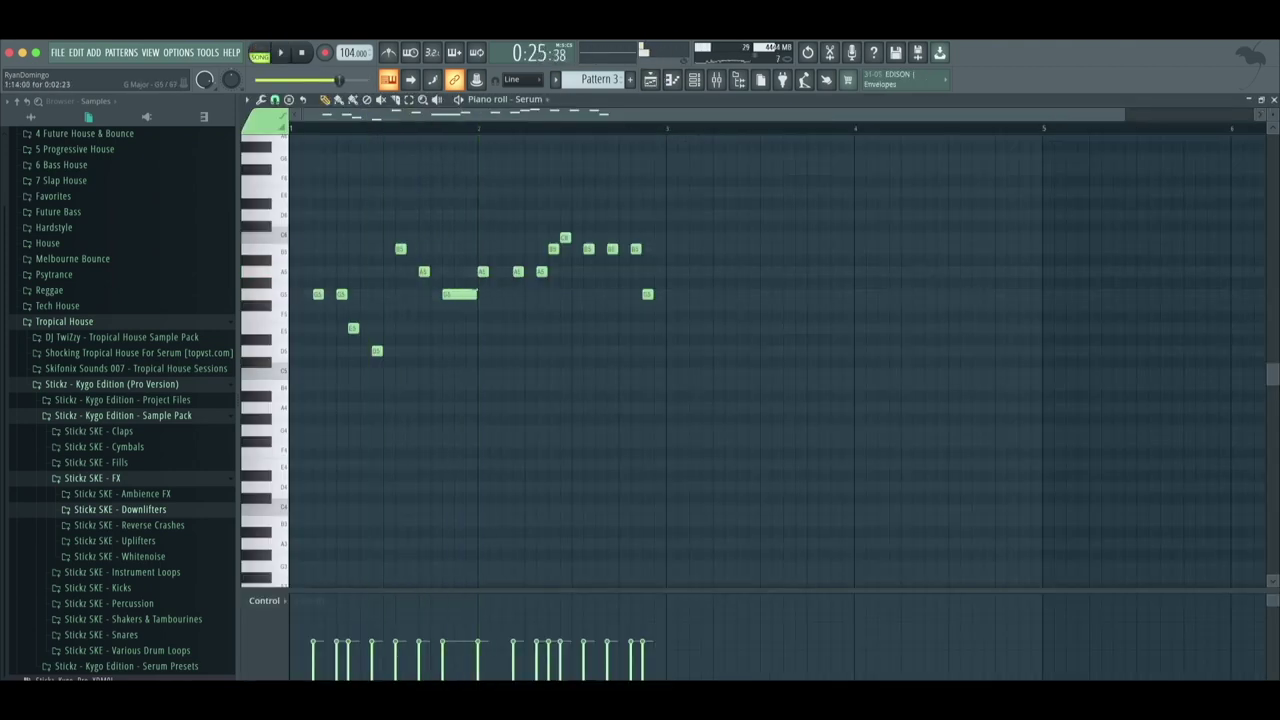
drag(476, 294, 455, 295)
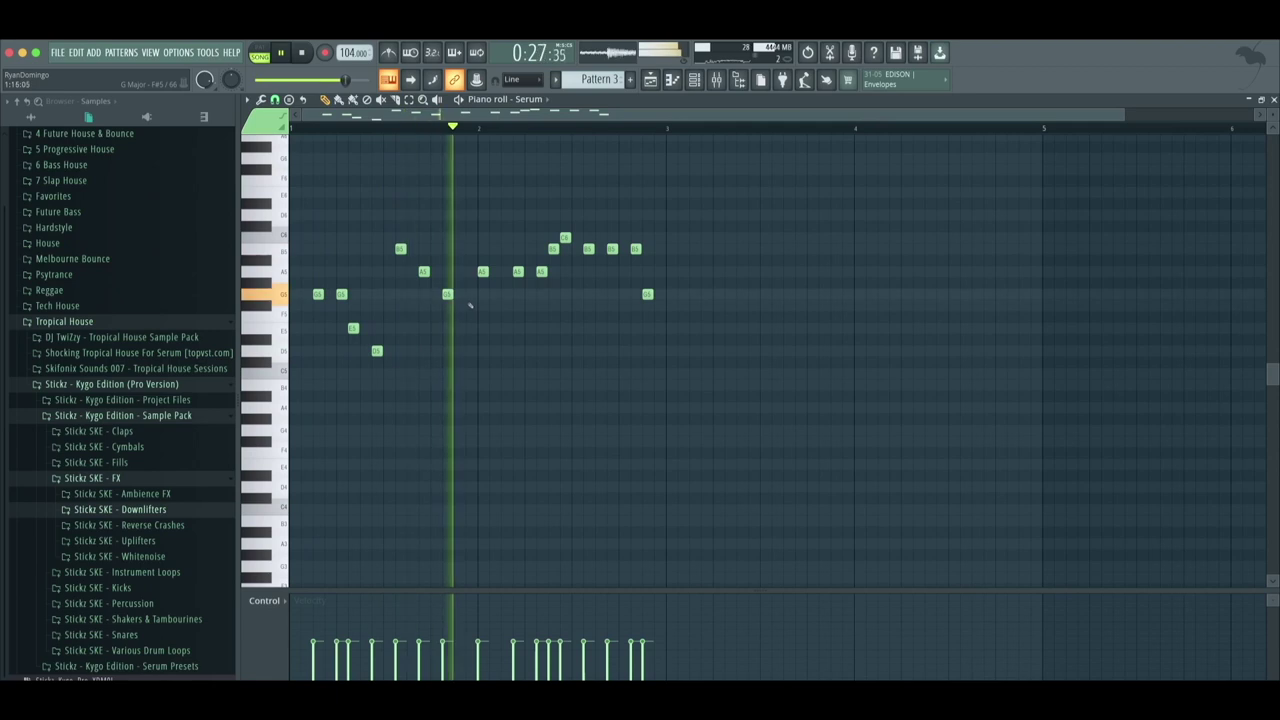
key(ctrl+b)
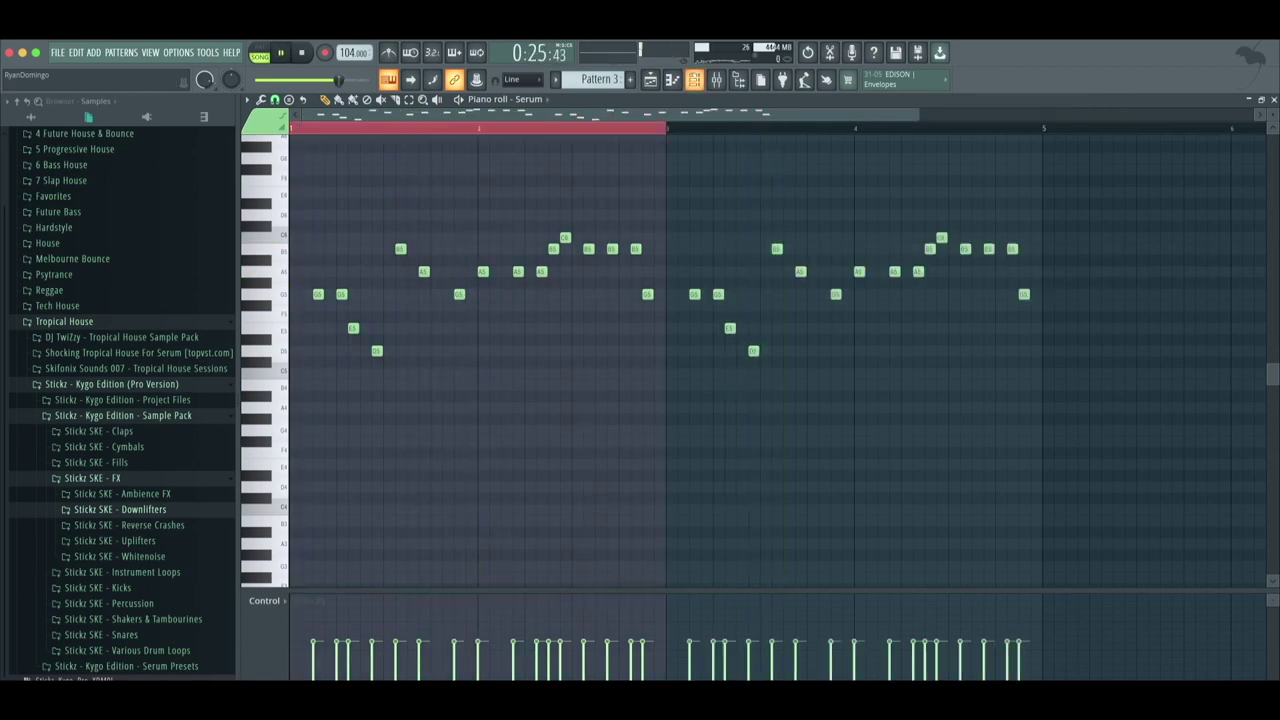
Change the Serum melody channel's preset to PLUCK - Could You and return to its piano roll
key(F6)
click(405, 156)
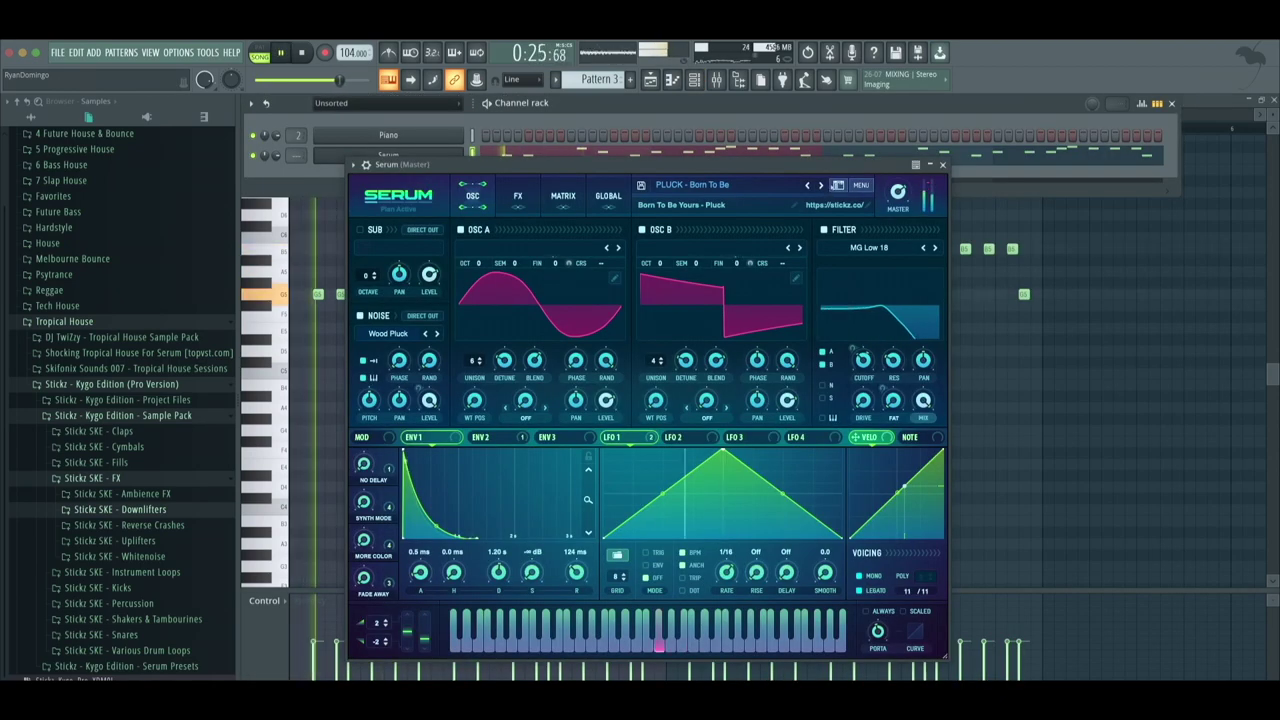
click(821, 186)
click(821, 186)
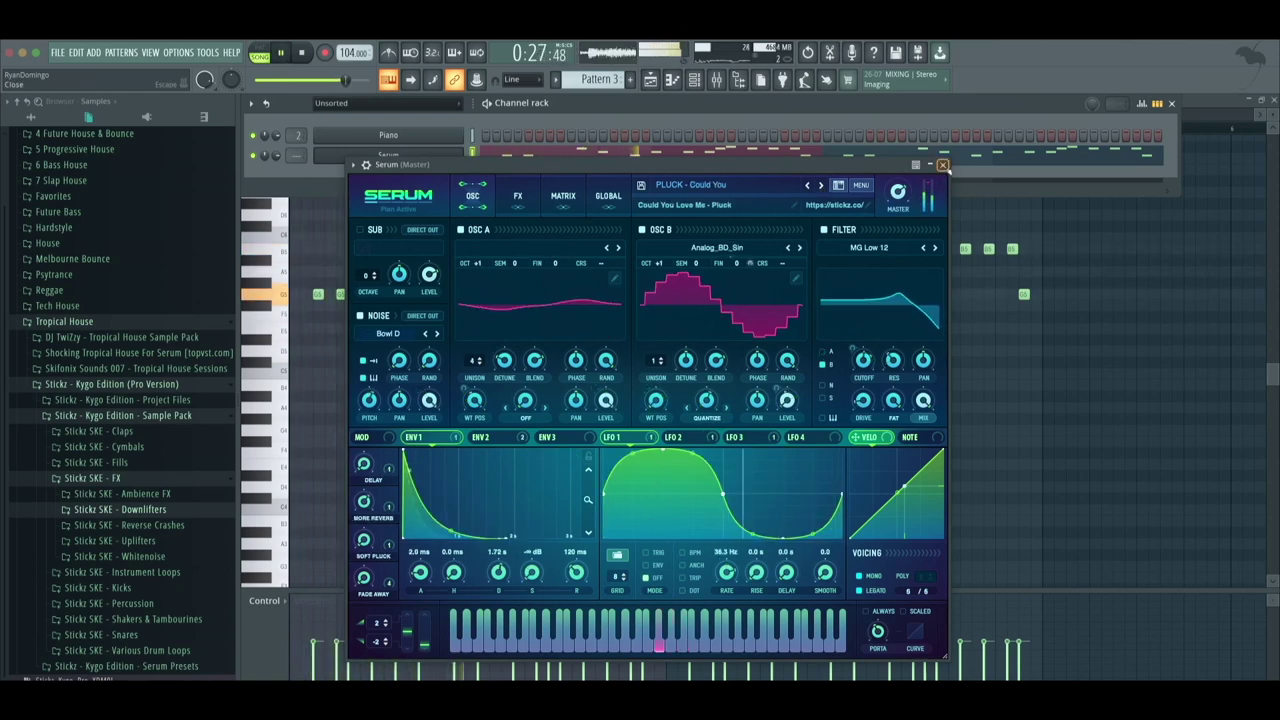
click(942, 164)
key(F6)
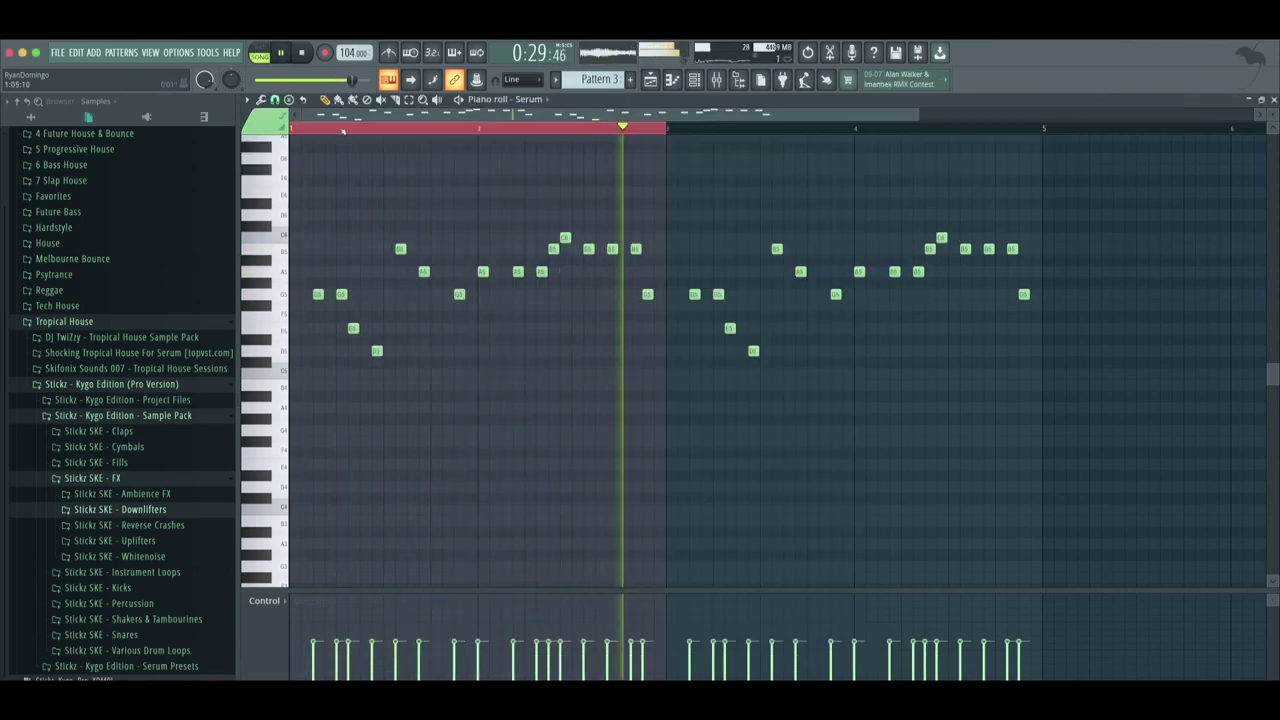
Clear the time selection, play back the melody and move the last G5 of bar 1 one step earlier
click(343, 130)
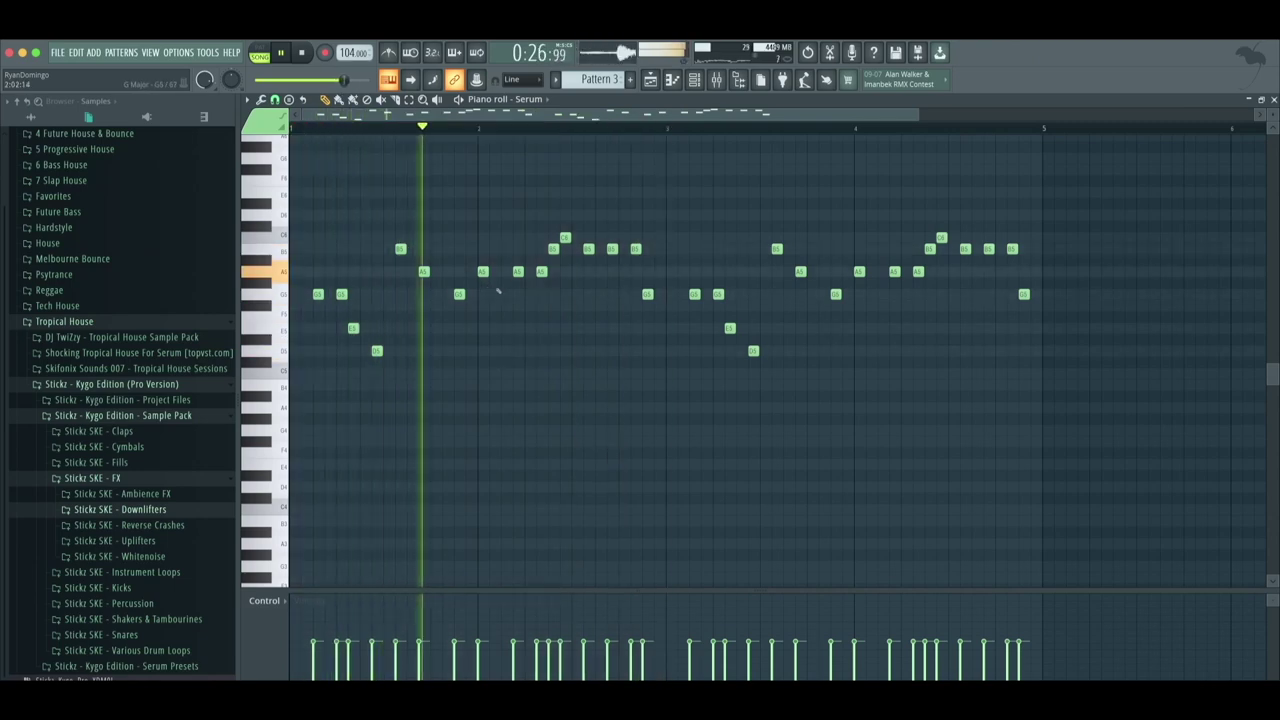
key(space)
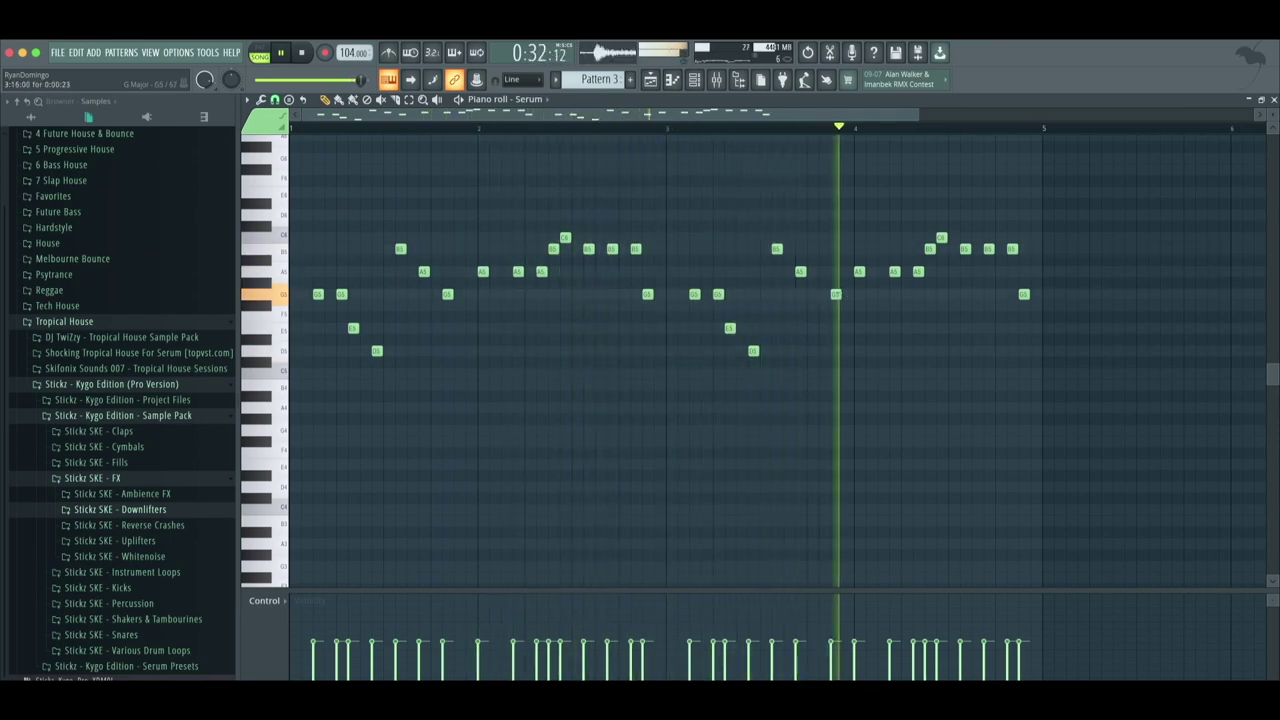
Move the last G5 of bar 3 one step earlier and play back the melody
drag(838, 296, 826, 296)
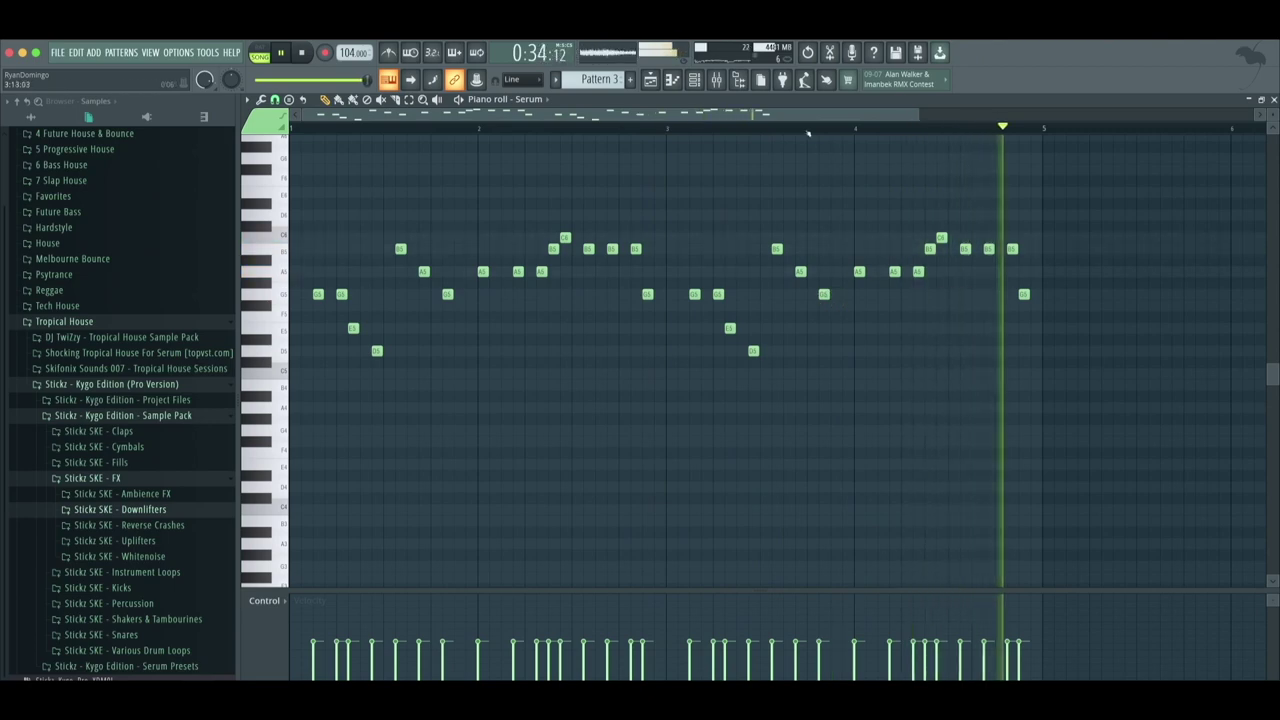
key(space)
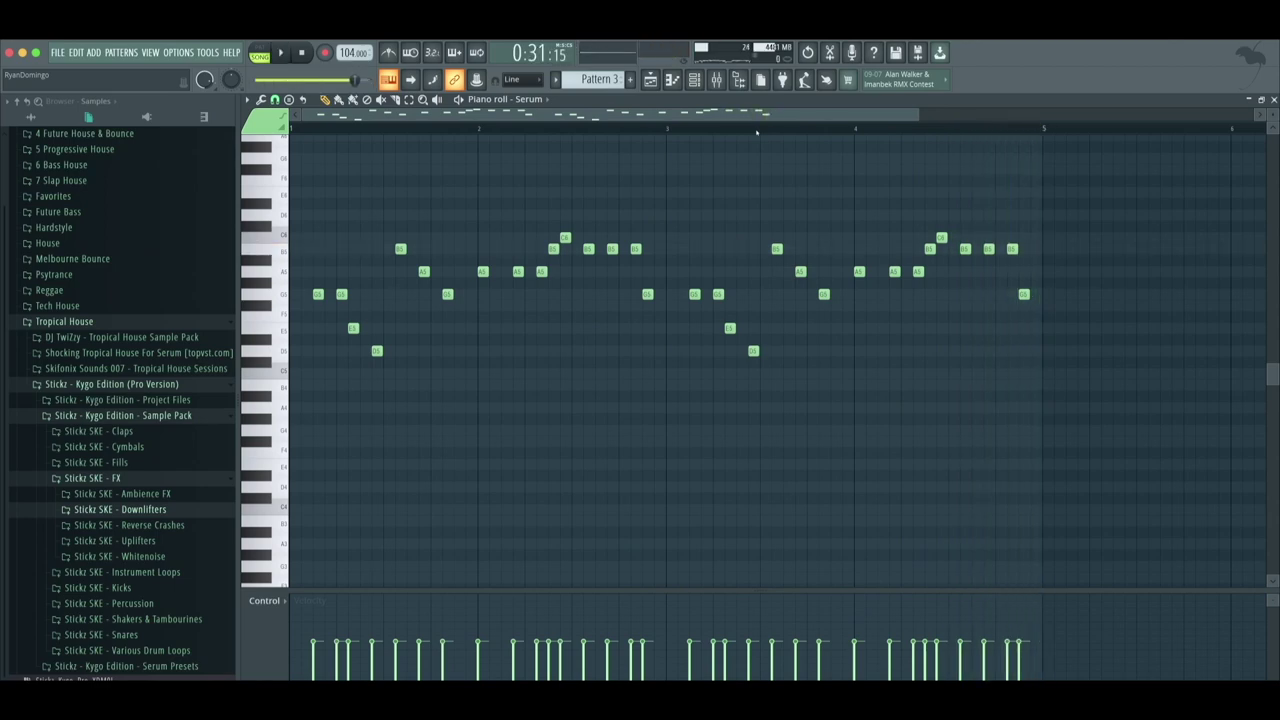
key(space)
key(space)
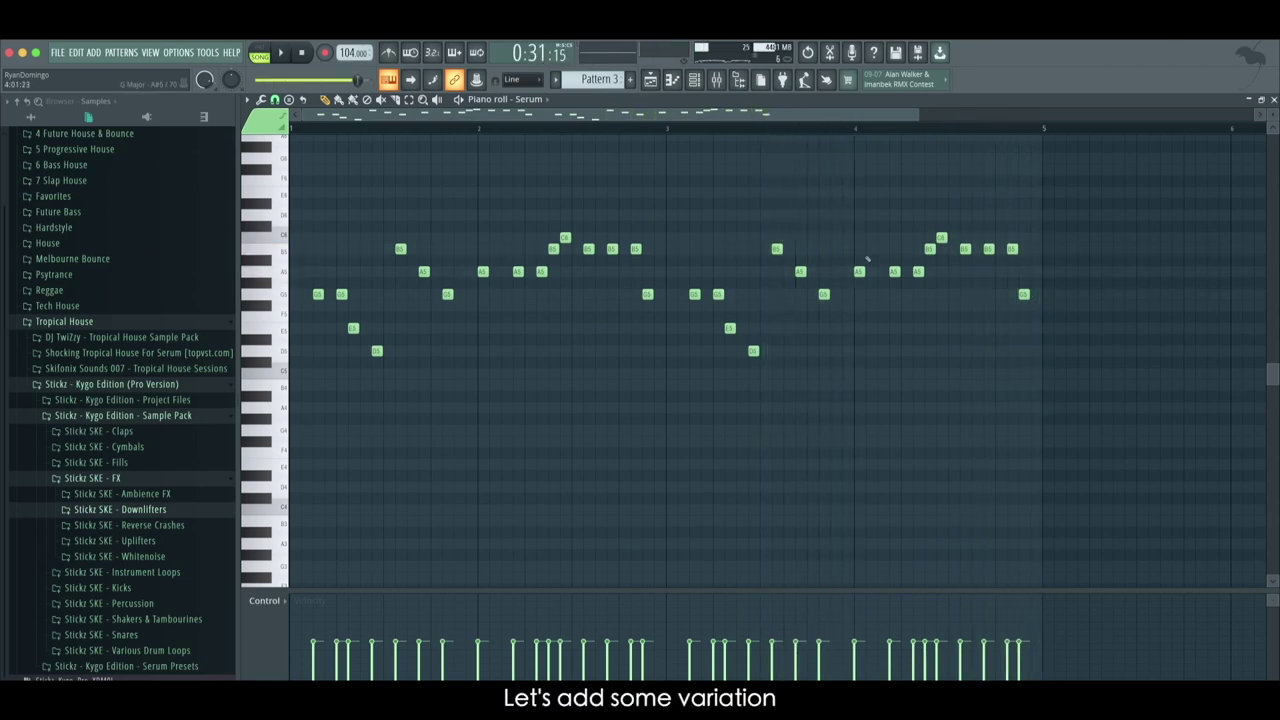
Rework the first half of bar 4 into a descending run of G6, F#6, E6 and D6, checking it by playback
drag(857, 158, 858, 175)
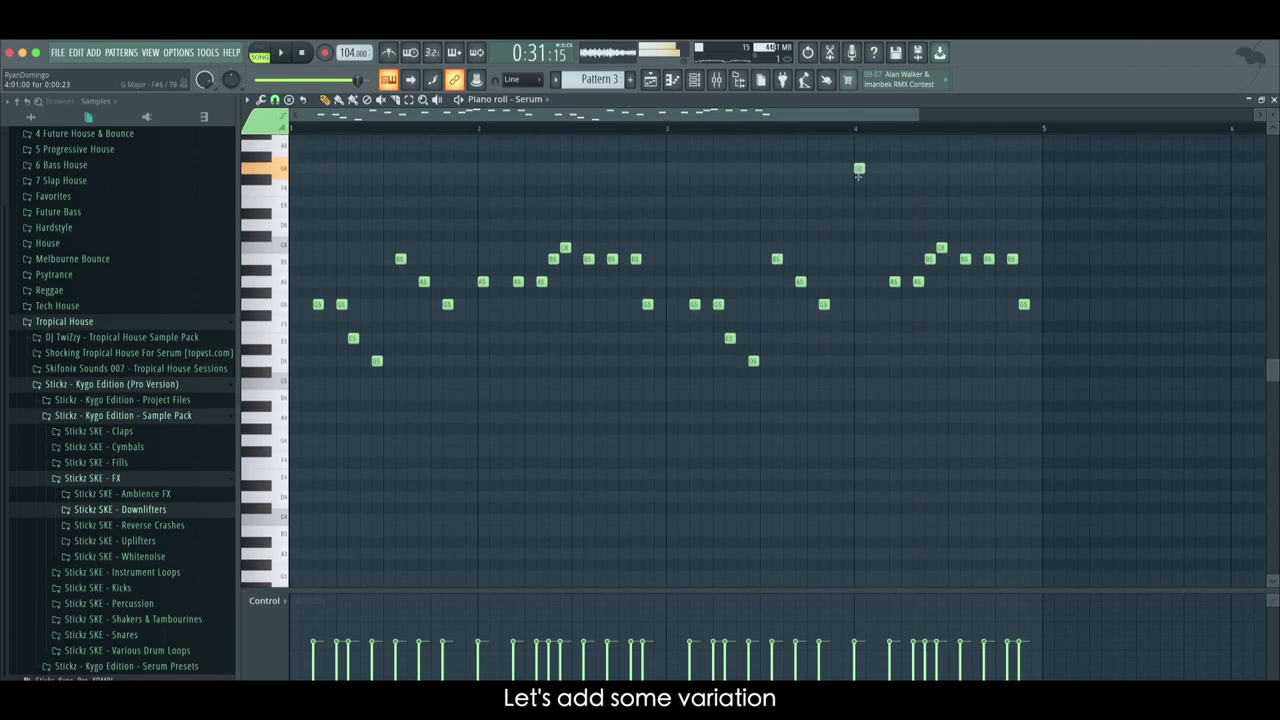
key(space)
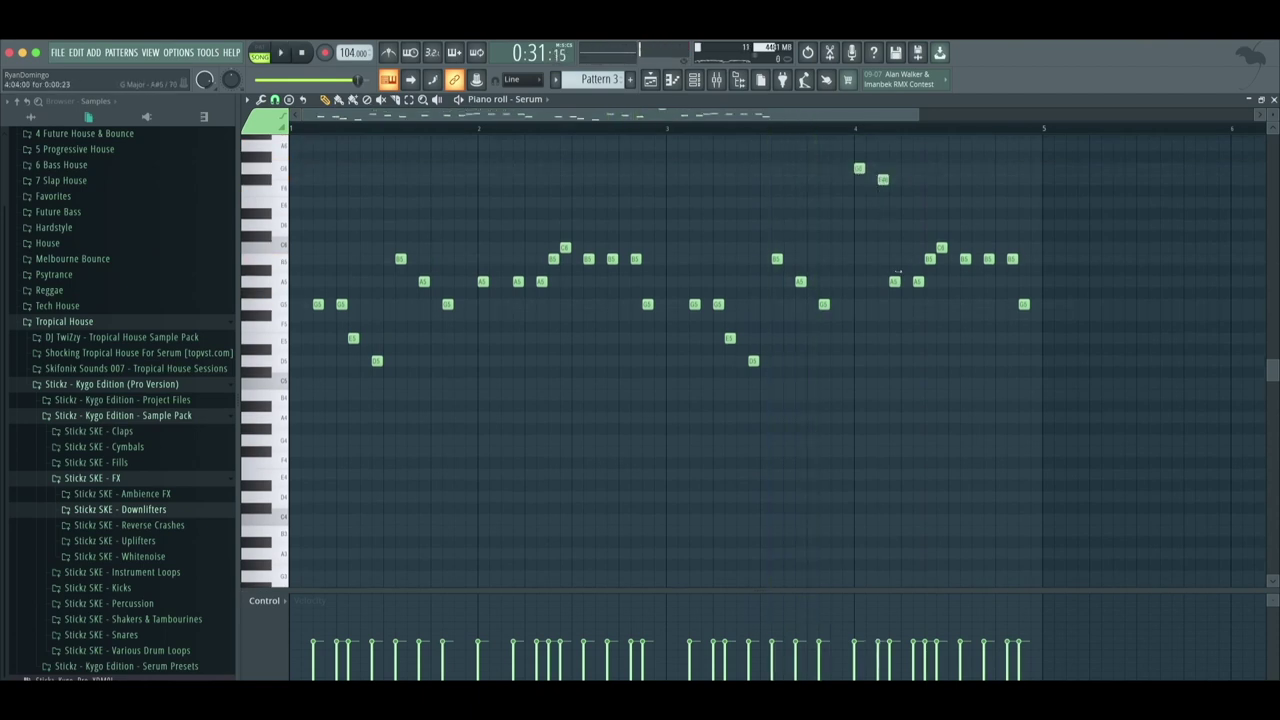
click(894, 202)
key(space)
click(918, 224)
key(space)
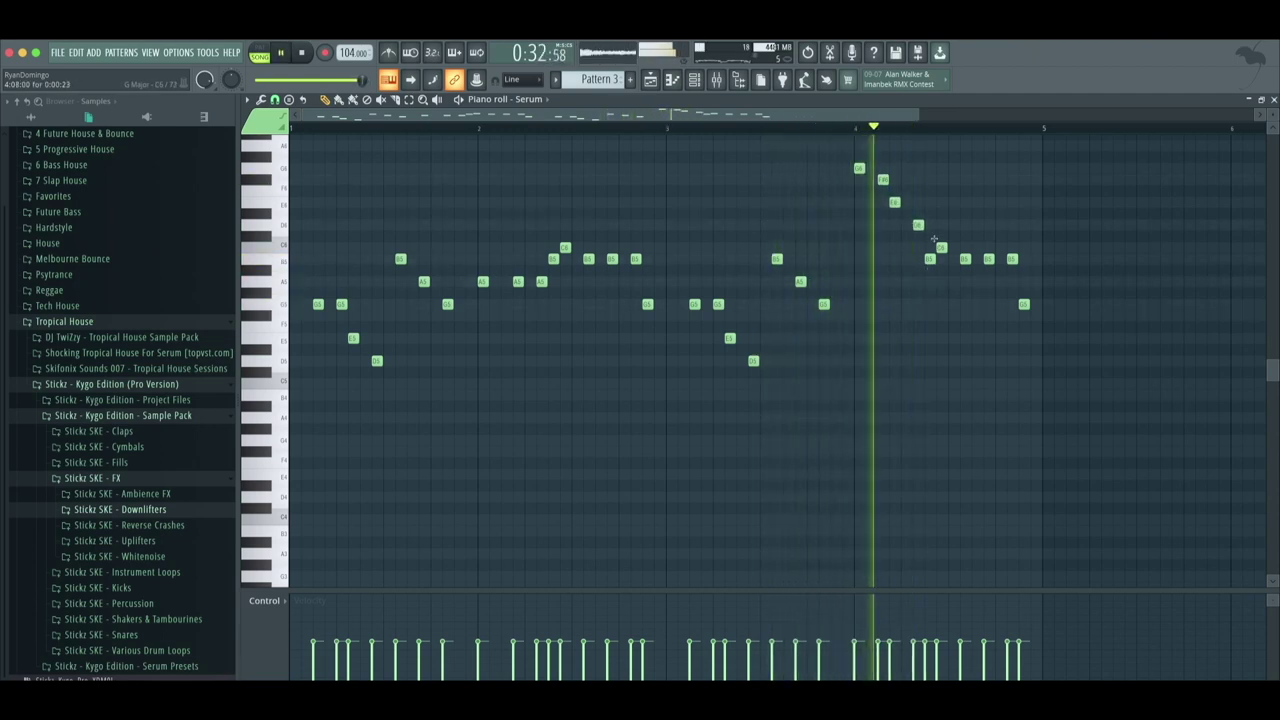
Delete the B5 and C6 notes that directly follow the D6 in bar 4 and play back the change
right_click(942, 246)
right_click(929, 259)
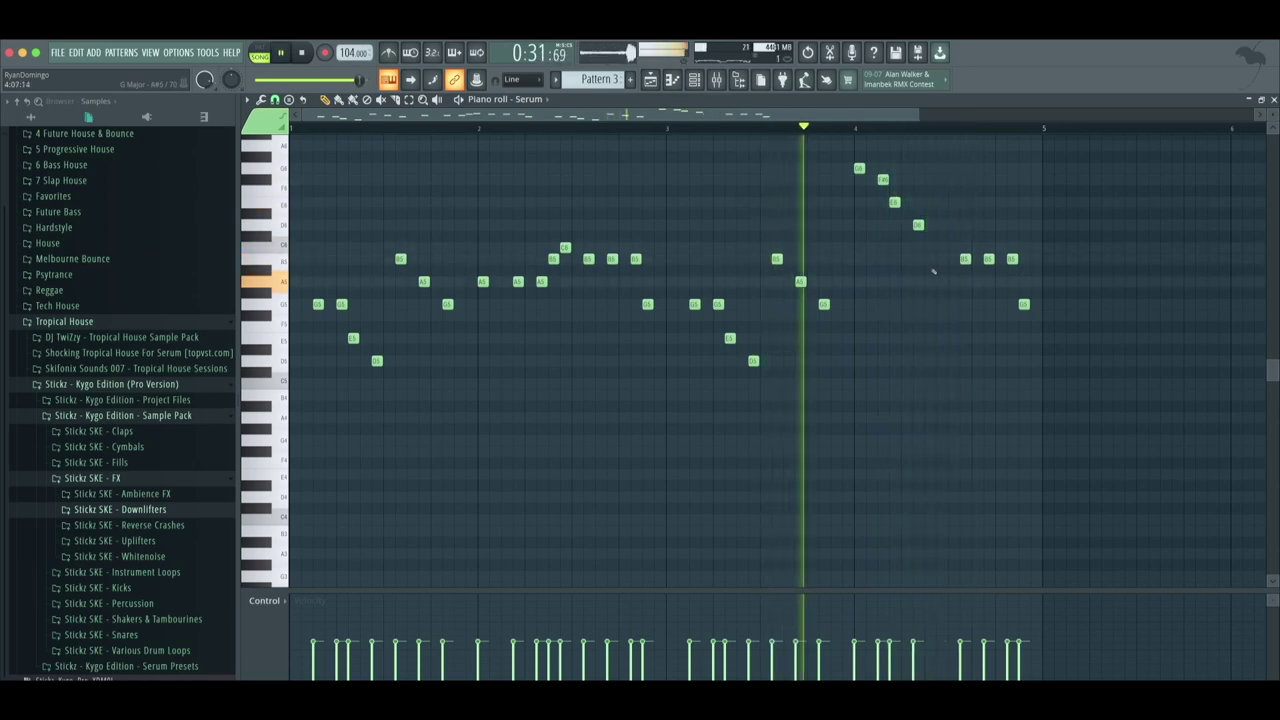
key(space)
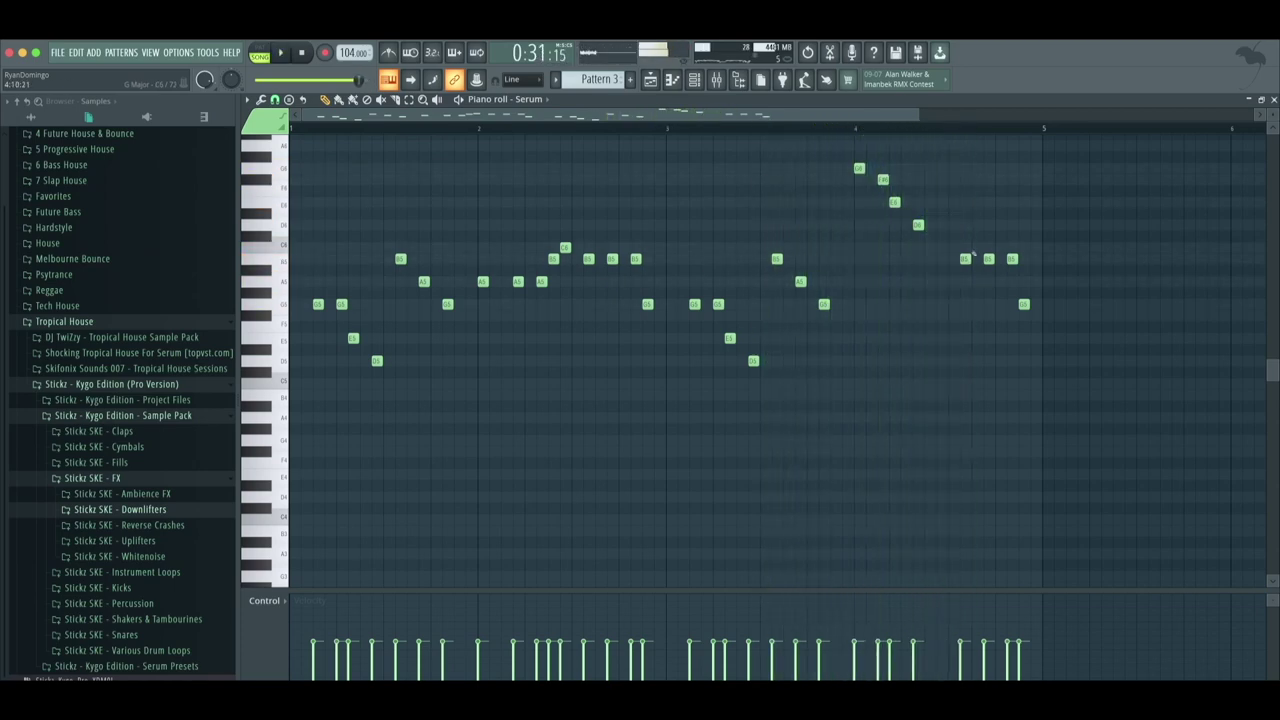
Rework the last four notes of bar 4 into a descending B5, A5, G5 and E5, auditioning during the edits
click(965, 281)
right_click(989, 259)
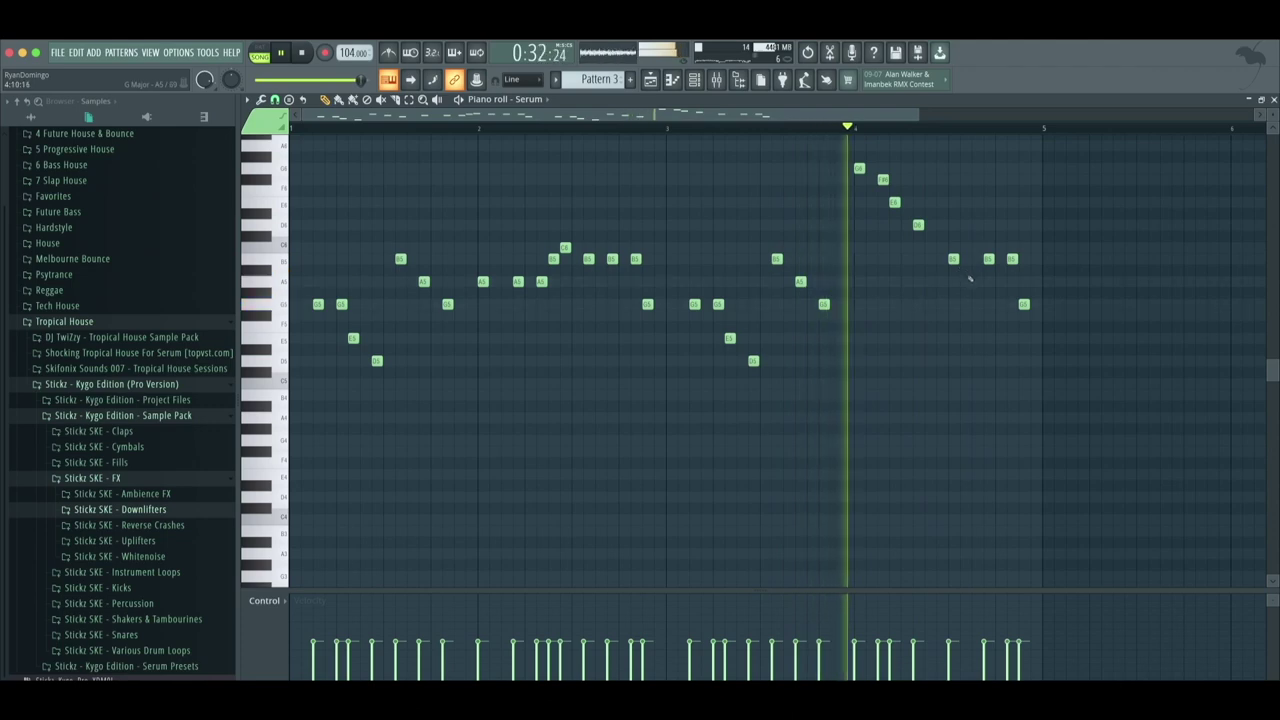
key(space)
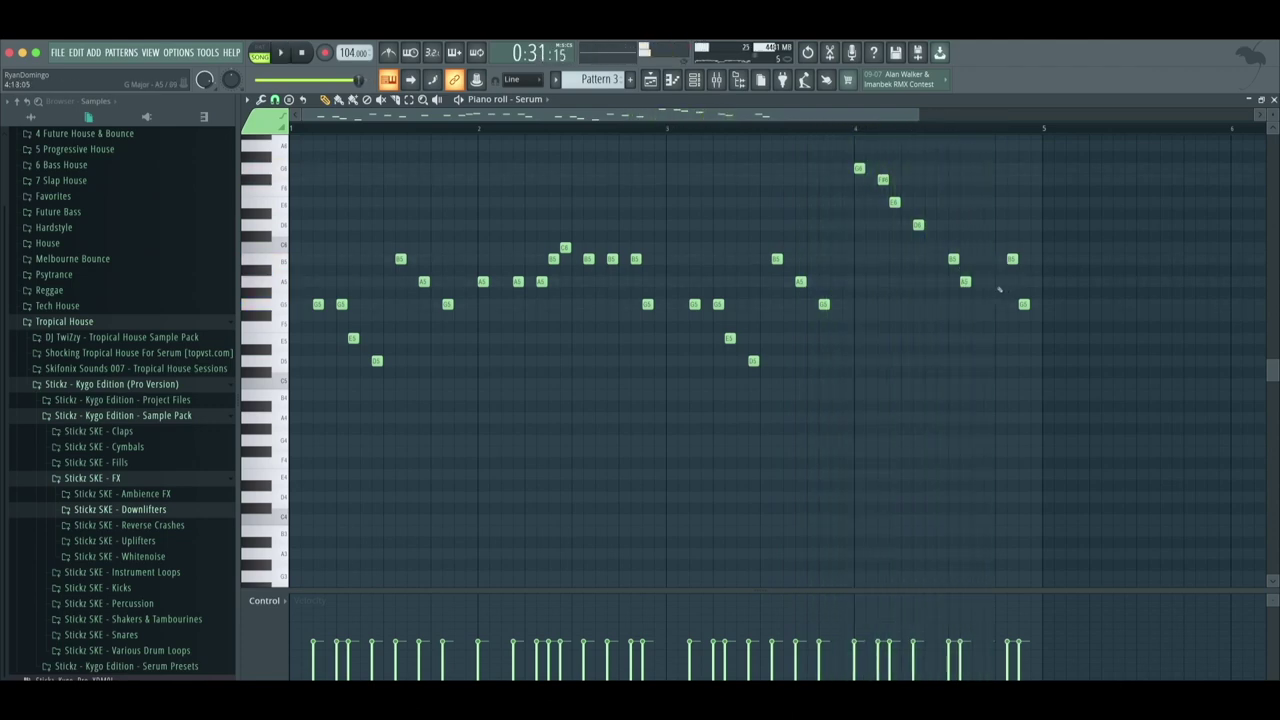
key(ctrl+z)
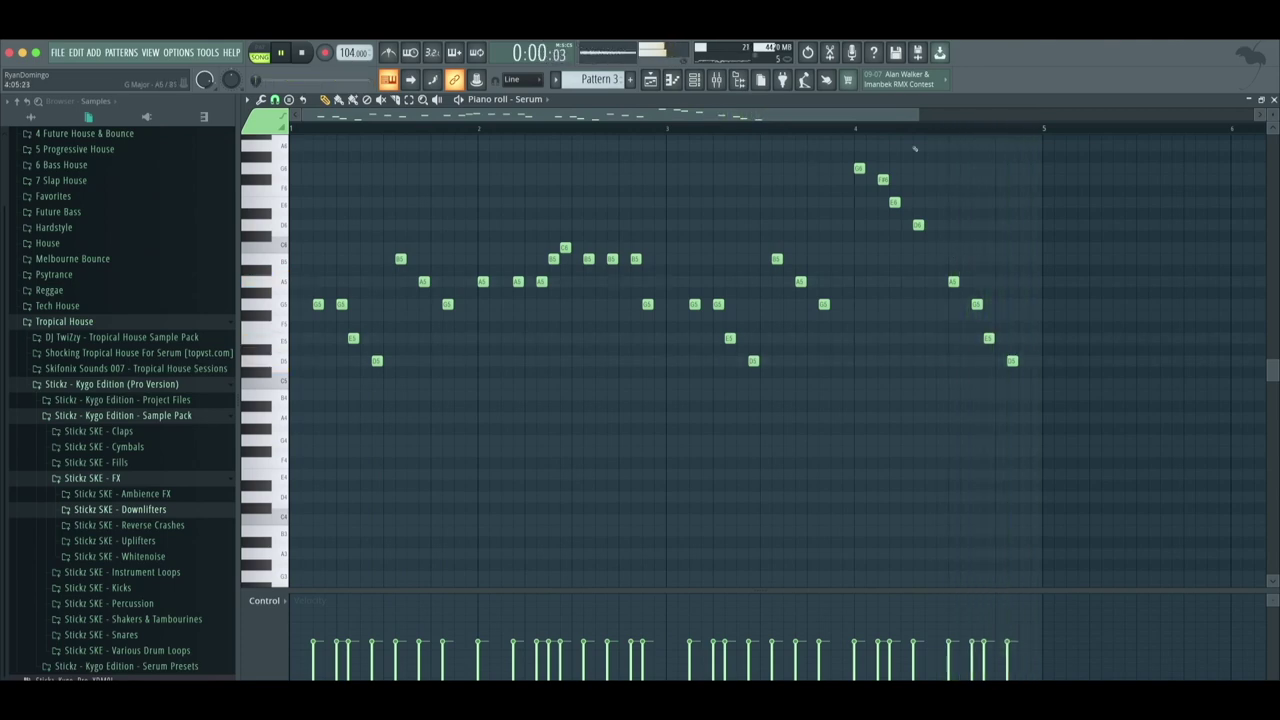
click(952, 261)
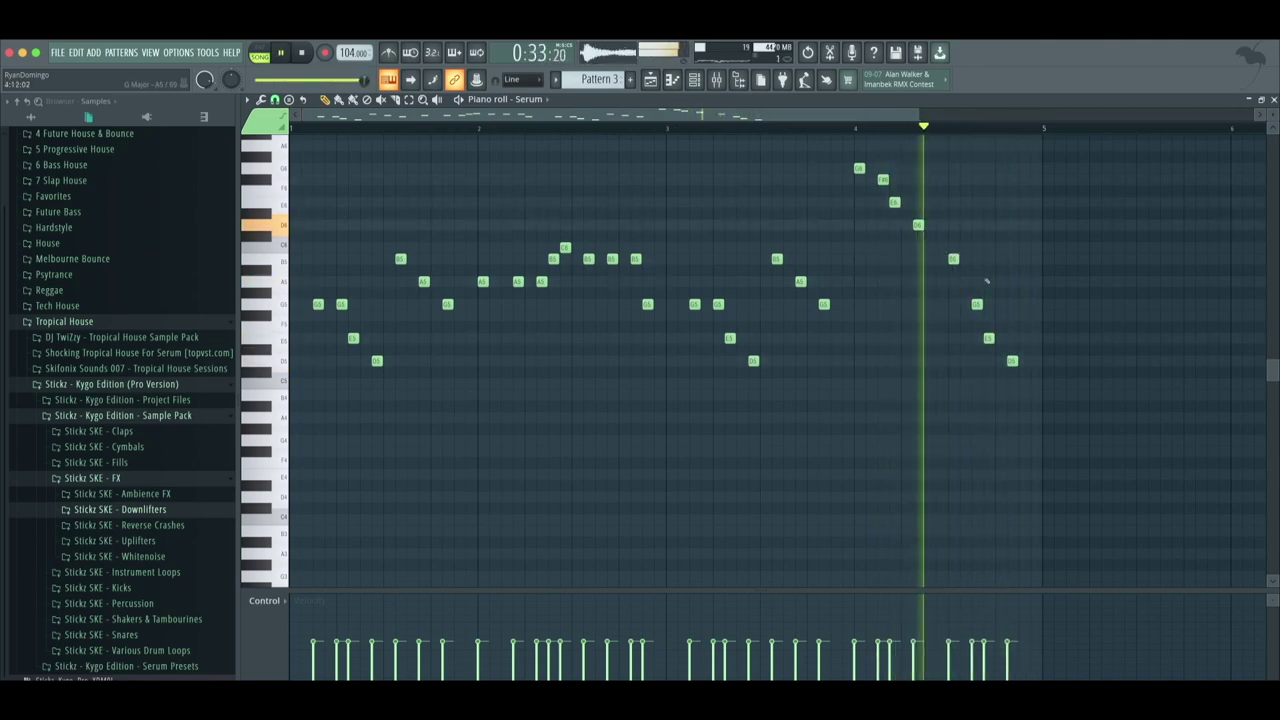
click(977, 281)
drag(988, 338, 988, 304)
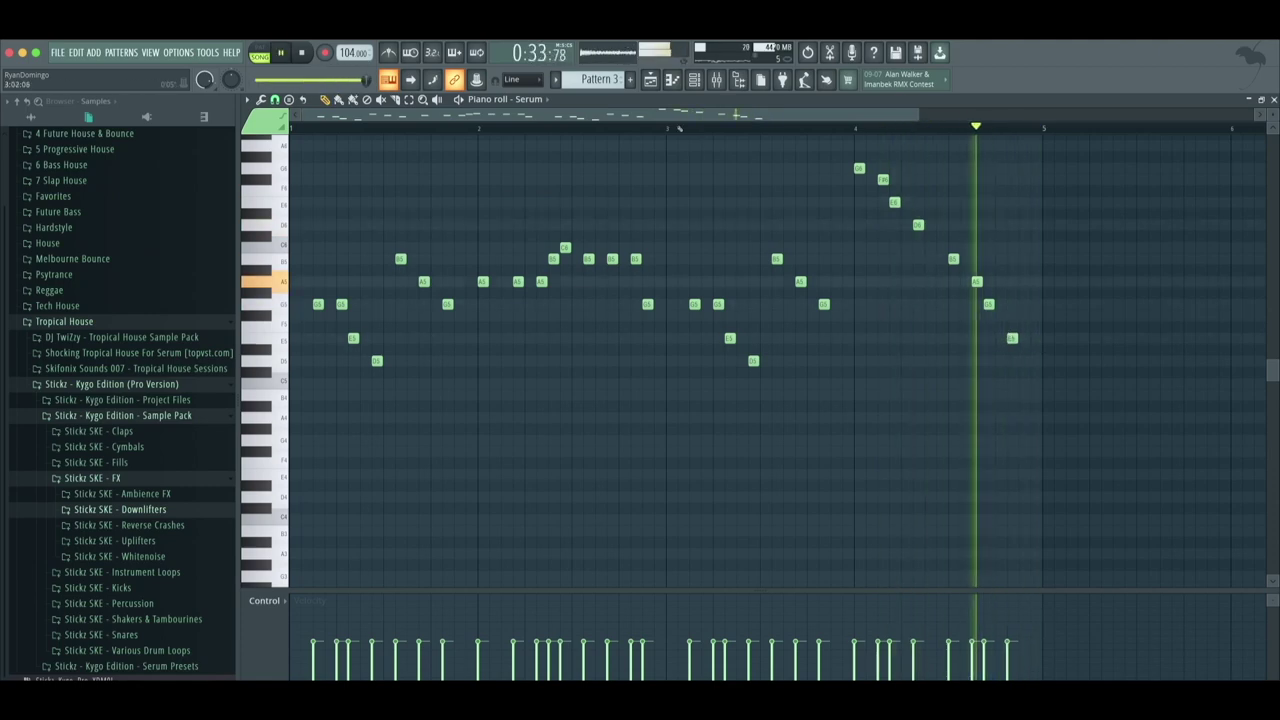
In the playlist, add another Piano #2 clip and another Pattern 3 clip at bar 16, and play from about bar 11.5
key(F5)
click(265, 168)
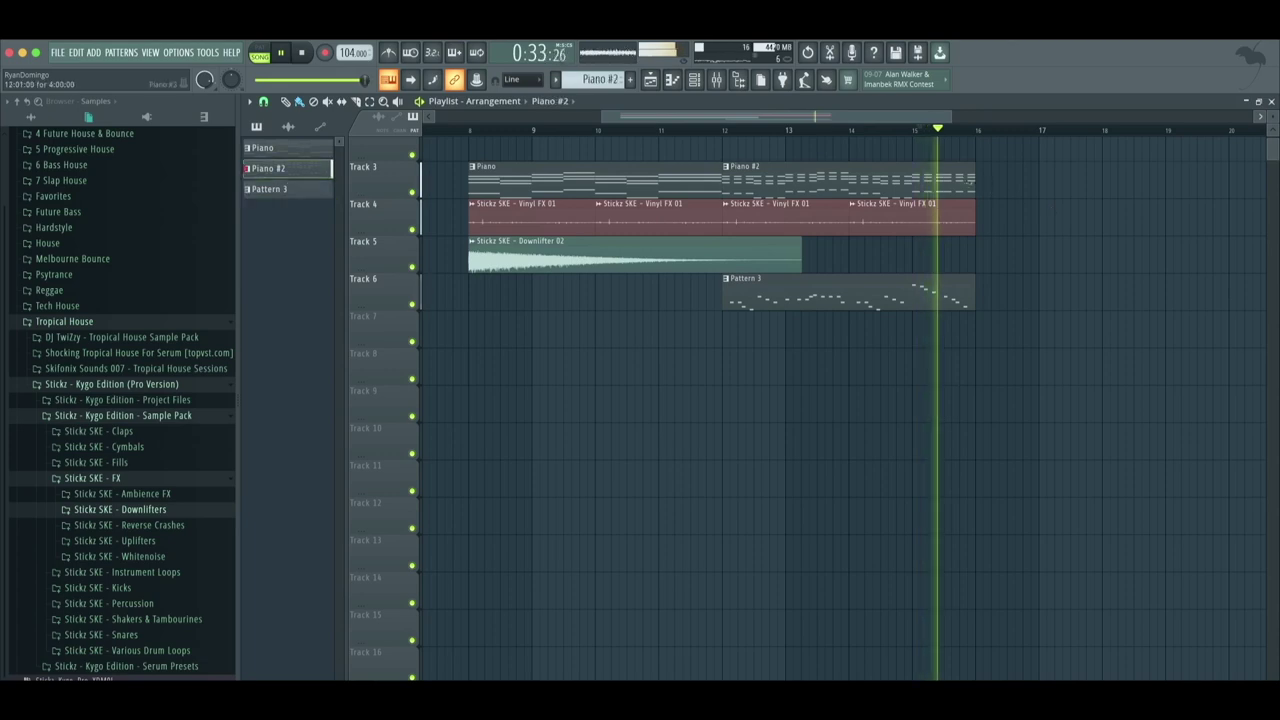
click(980, 180)
drag(955, 302, 1210, 302)
click(690, 130)
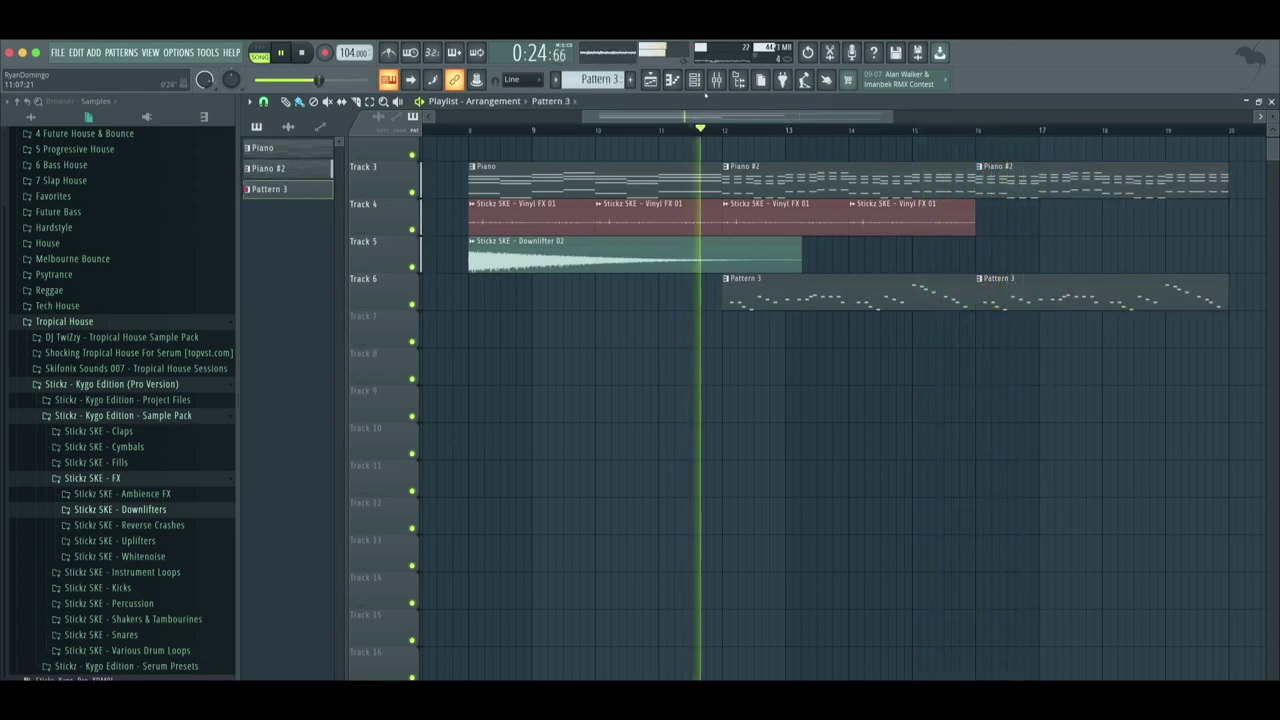
Route the melody's Serum channel to mixer track 4, name the pattern and track Lead, and set its volume to 74%
click(694, 79)
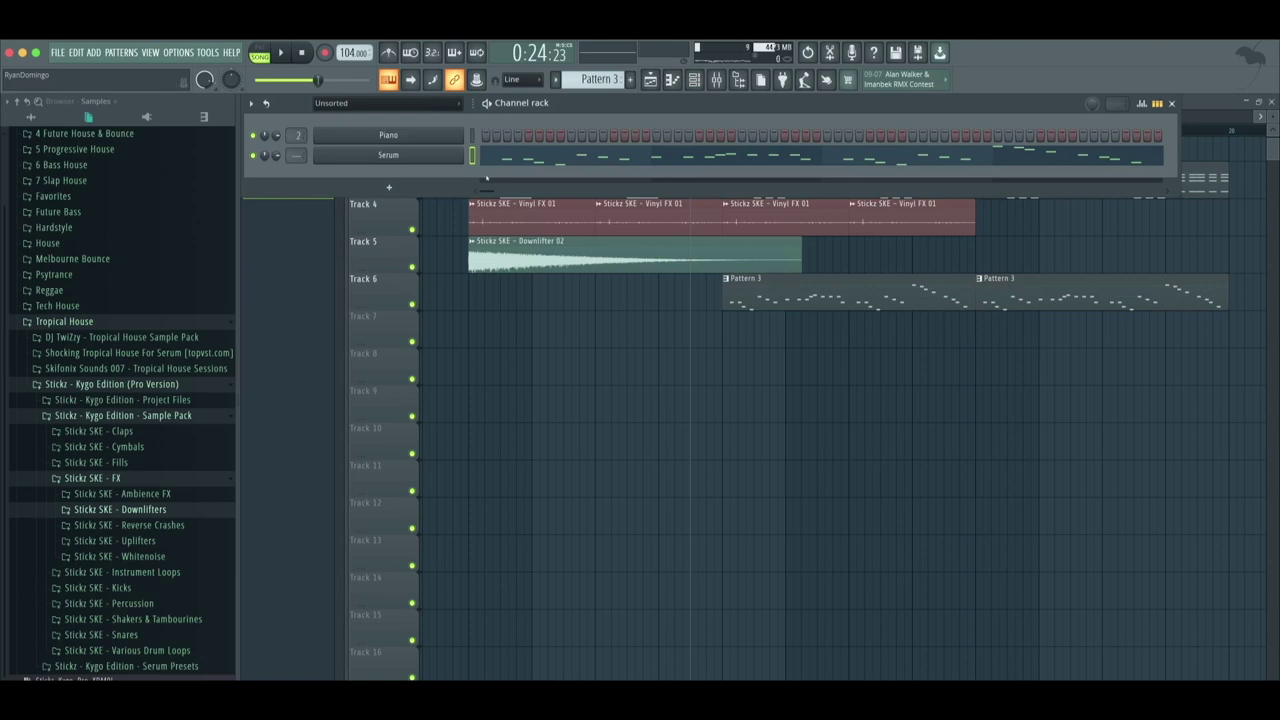
key(ctrl+l)
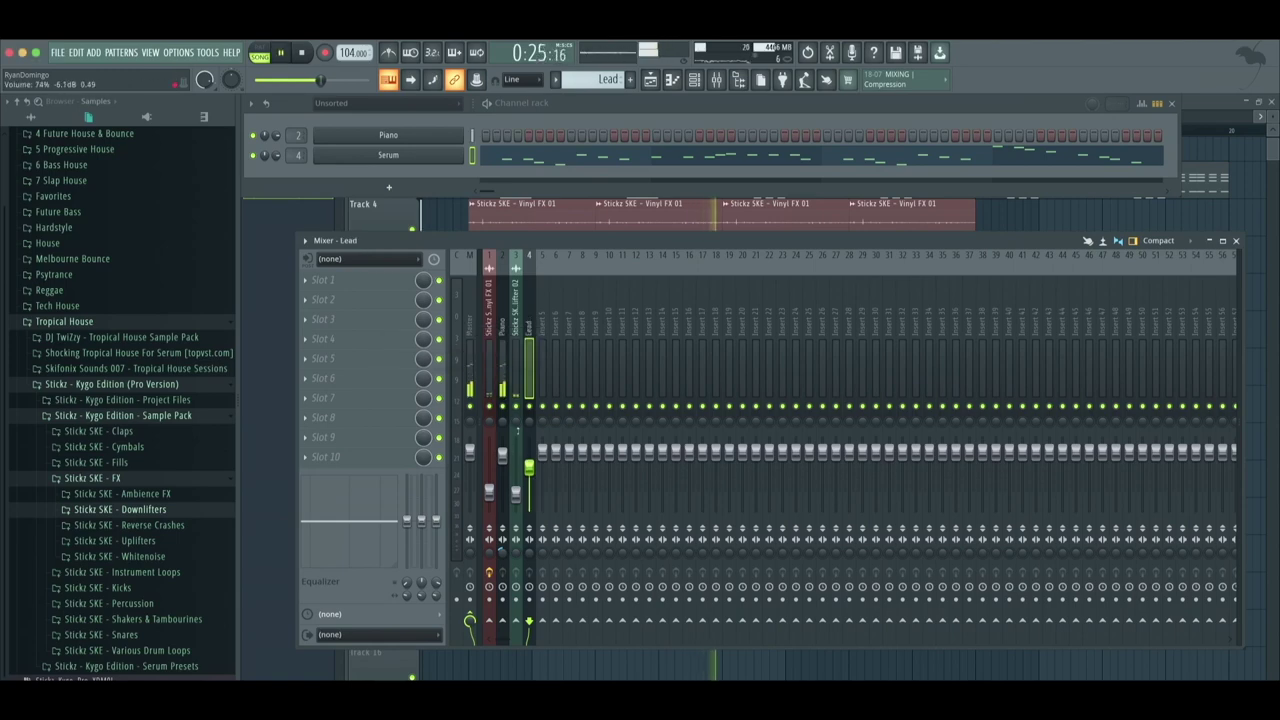
Load Fruity Parametric EQ 2 on the Lead track with the Low Cut preset, raise the cutoff, dip the low mids and slightly boost the highs
click(381, 288)
click(560, 394)
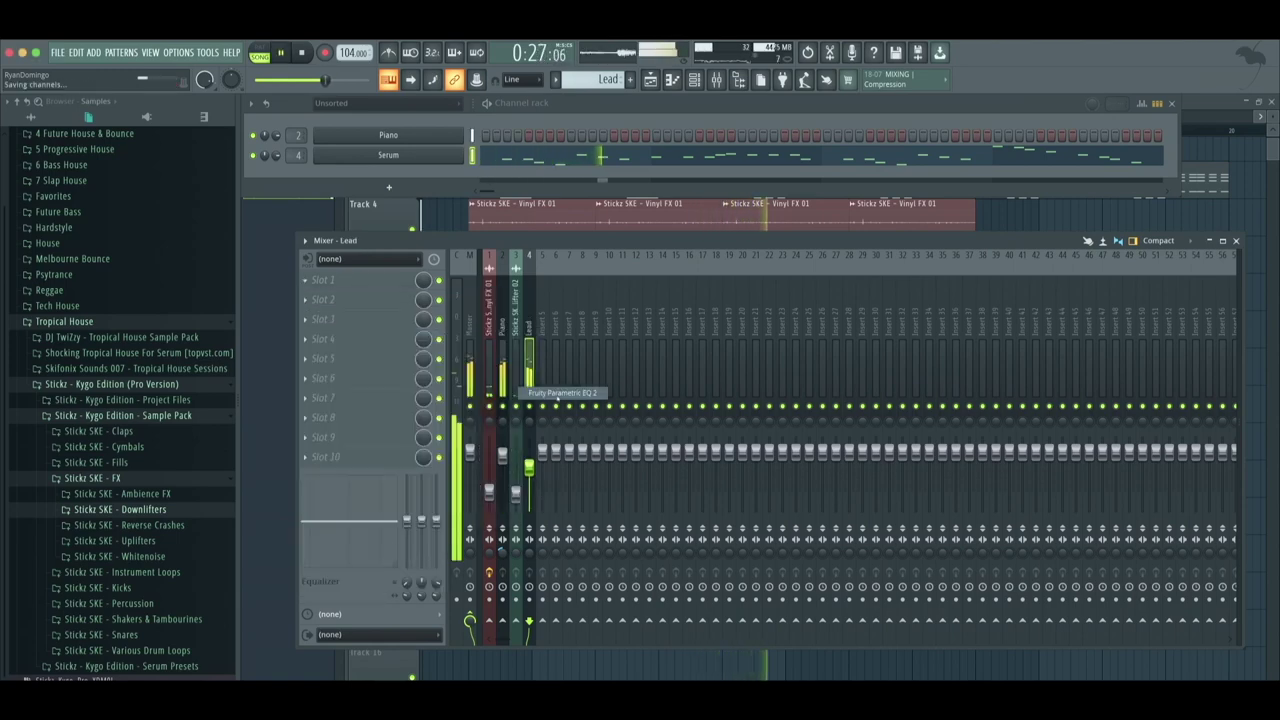
click(690, 166)
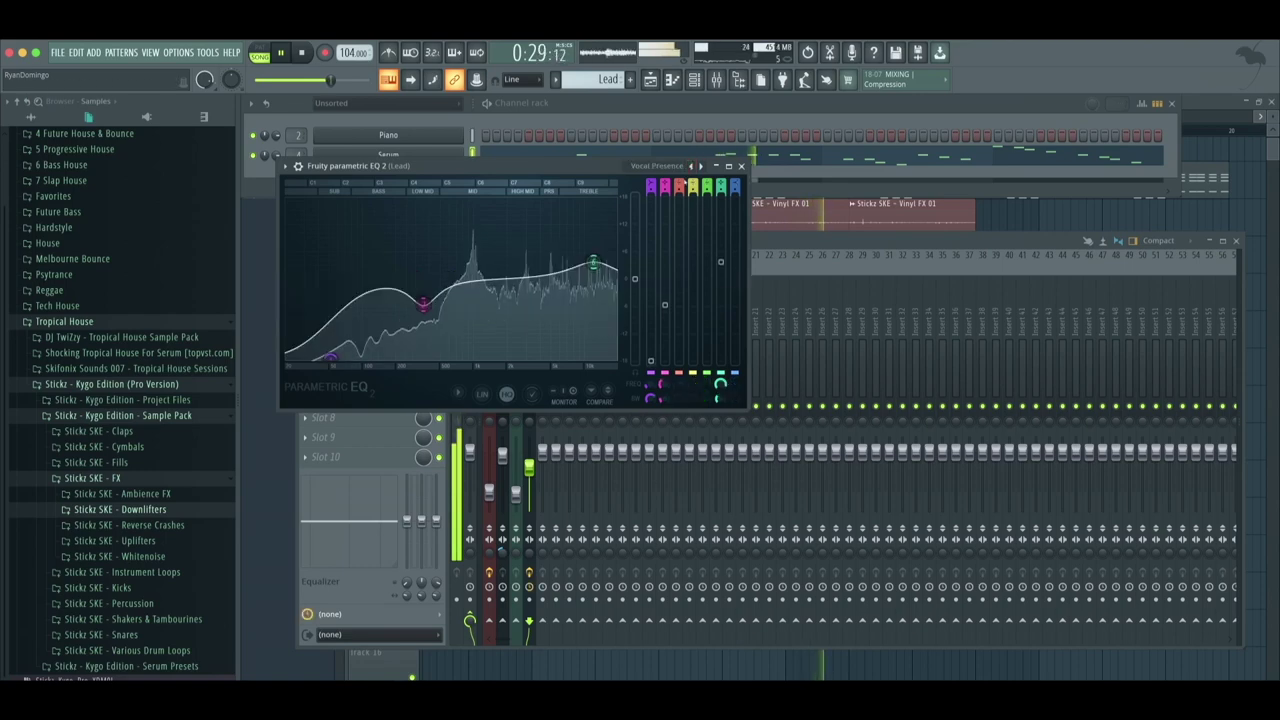
click(701, 166)
click(665, 166)
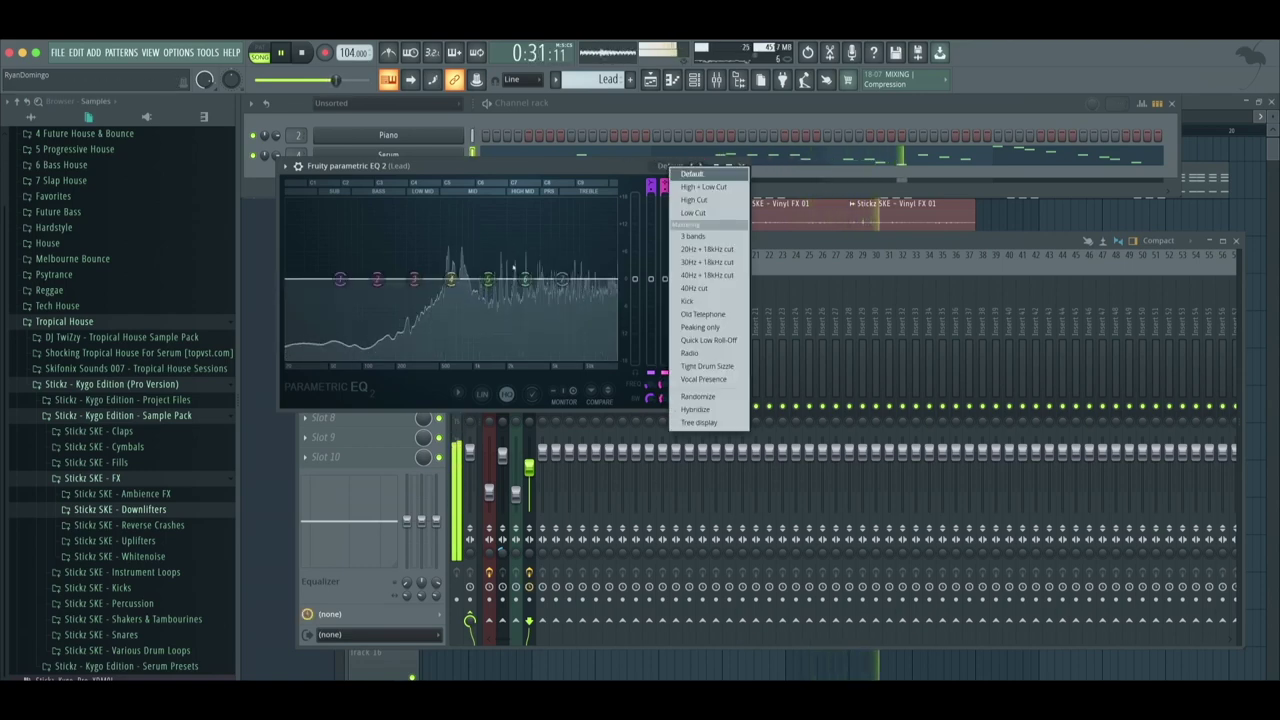
click(708, 213)
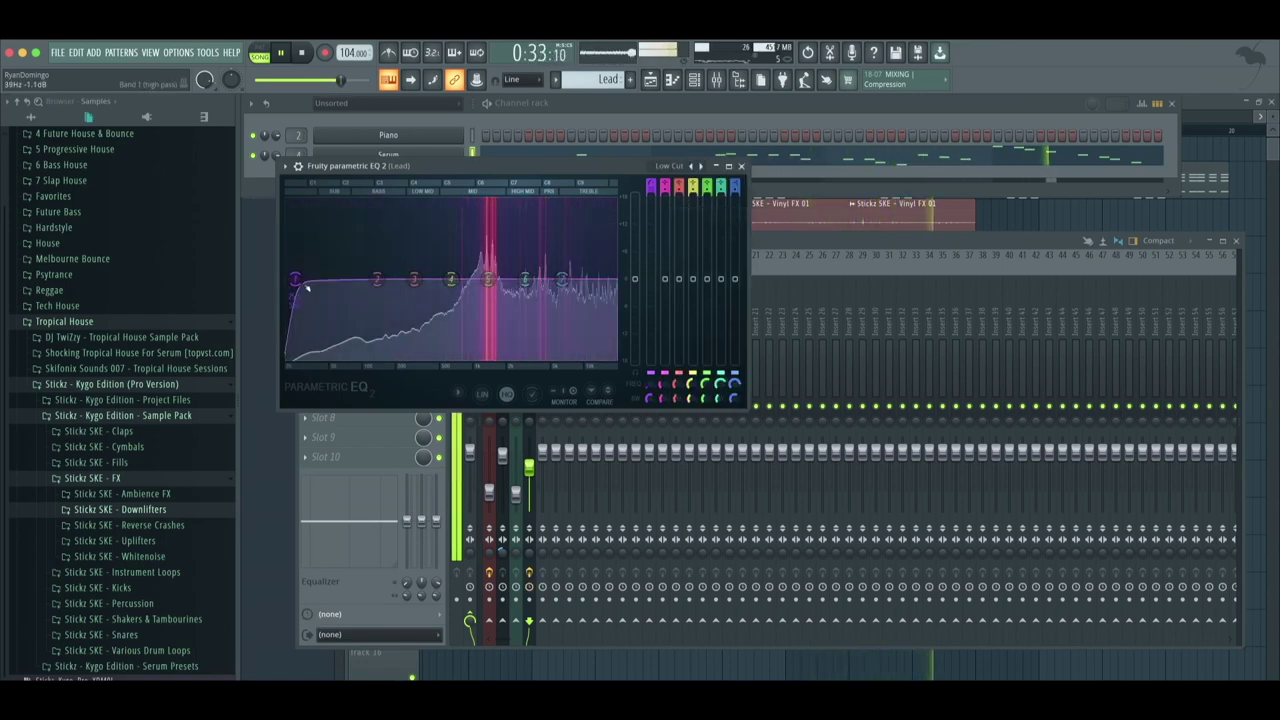
drag(300, 283, 413, 279)
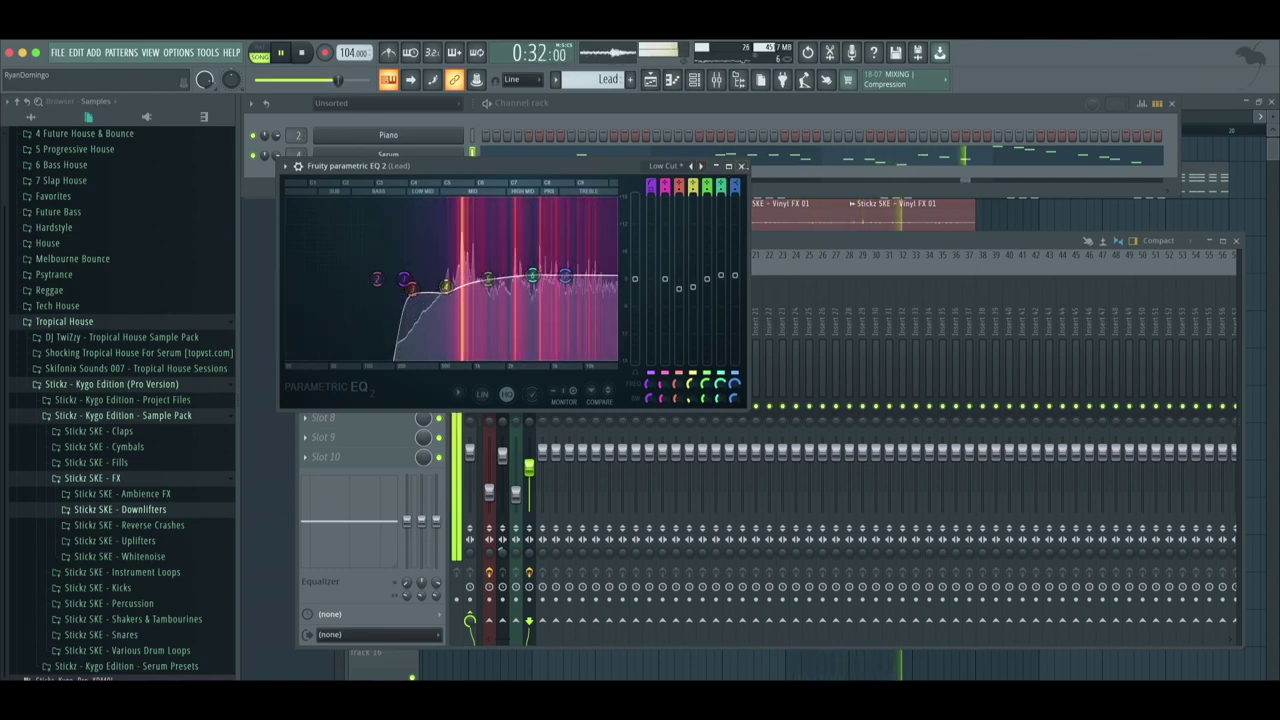
click(741, 166)
Transpose the entire Lead melody down one octave in the Serum piano roll and bring up the mixer
right_click(477, 155)
click(500, 163)
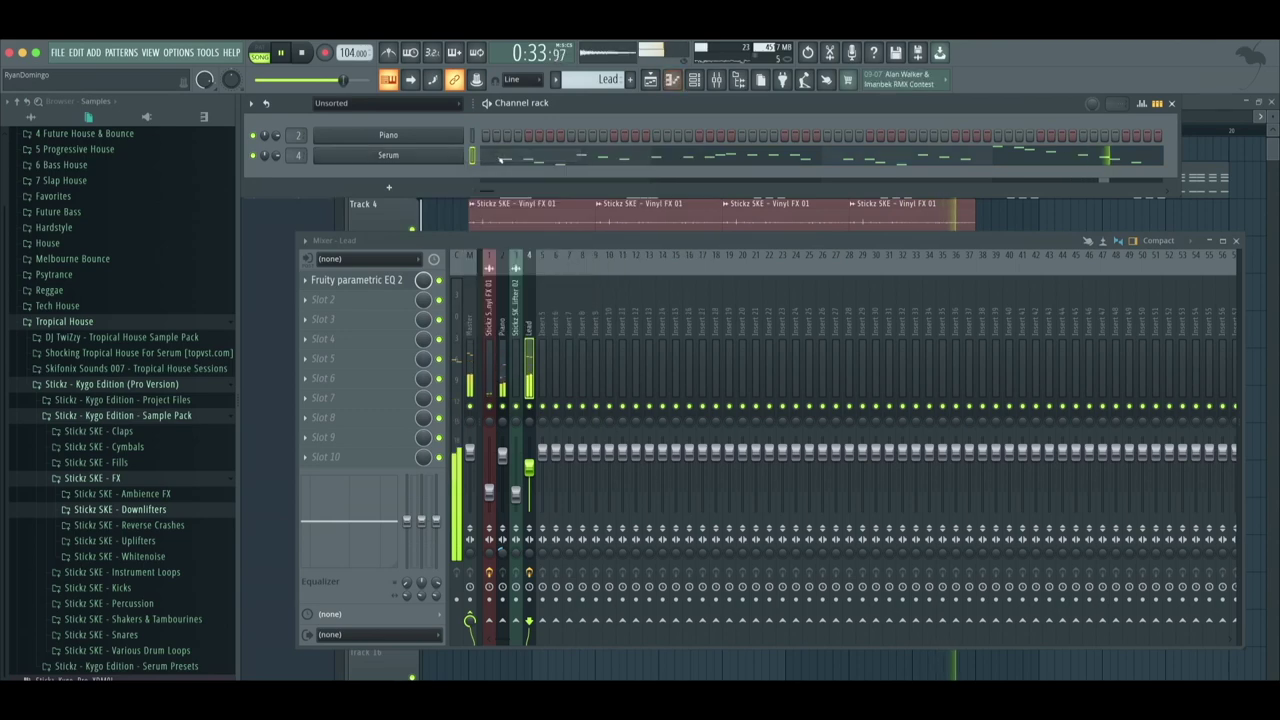
key(ctrl+Down)
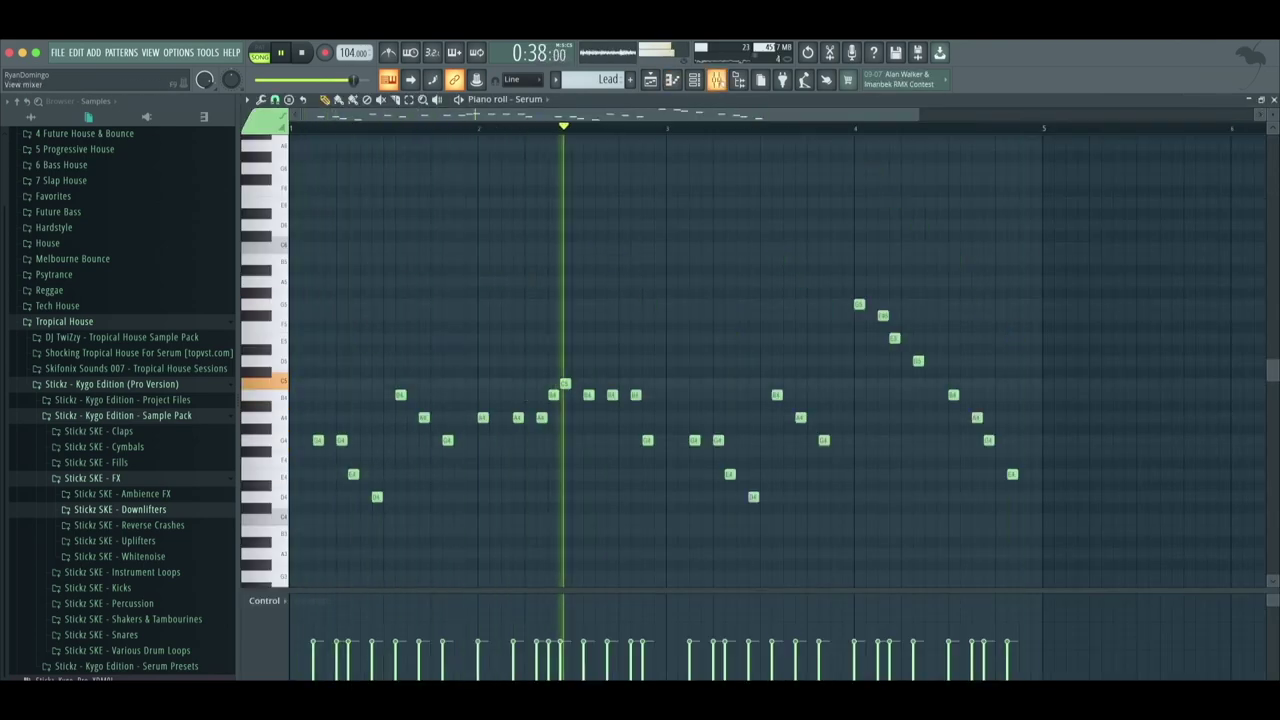
key(F9)
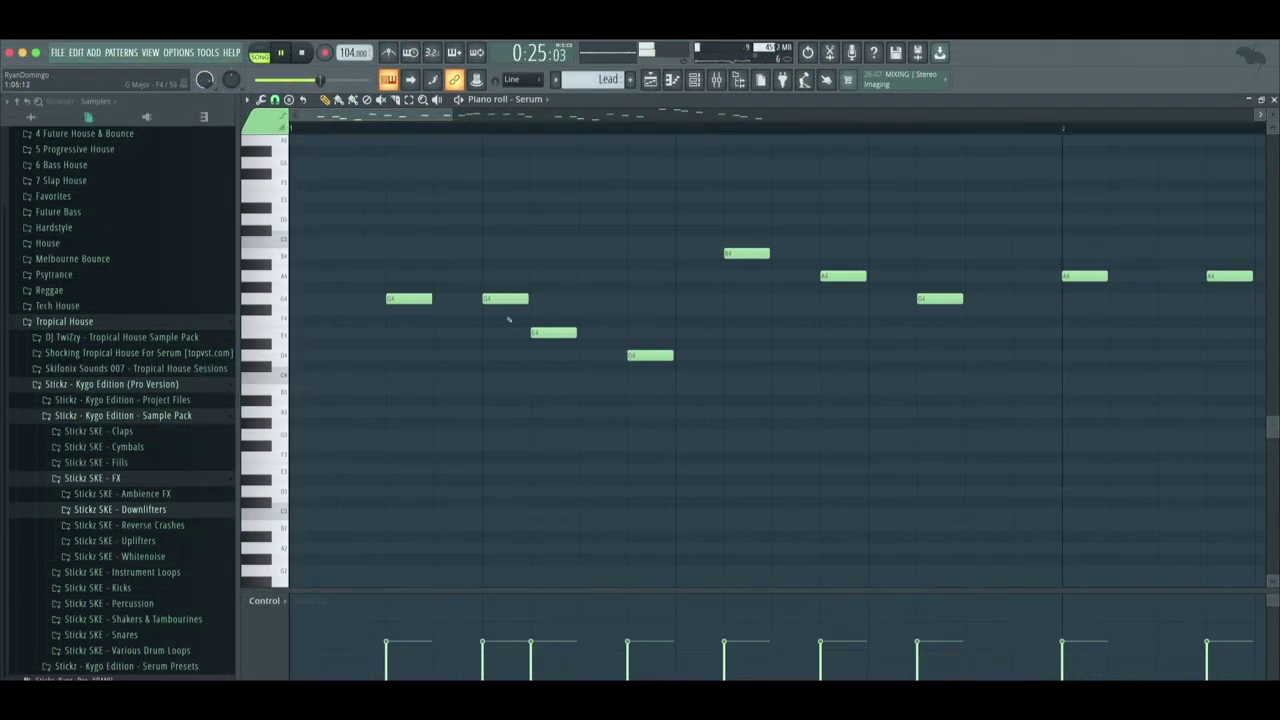
Add pitch-bend notes in bar 1: a short E4 under the end of the first G4 and a short A4 under the end of B4
key(space)
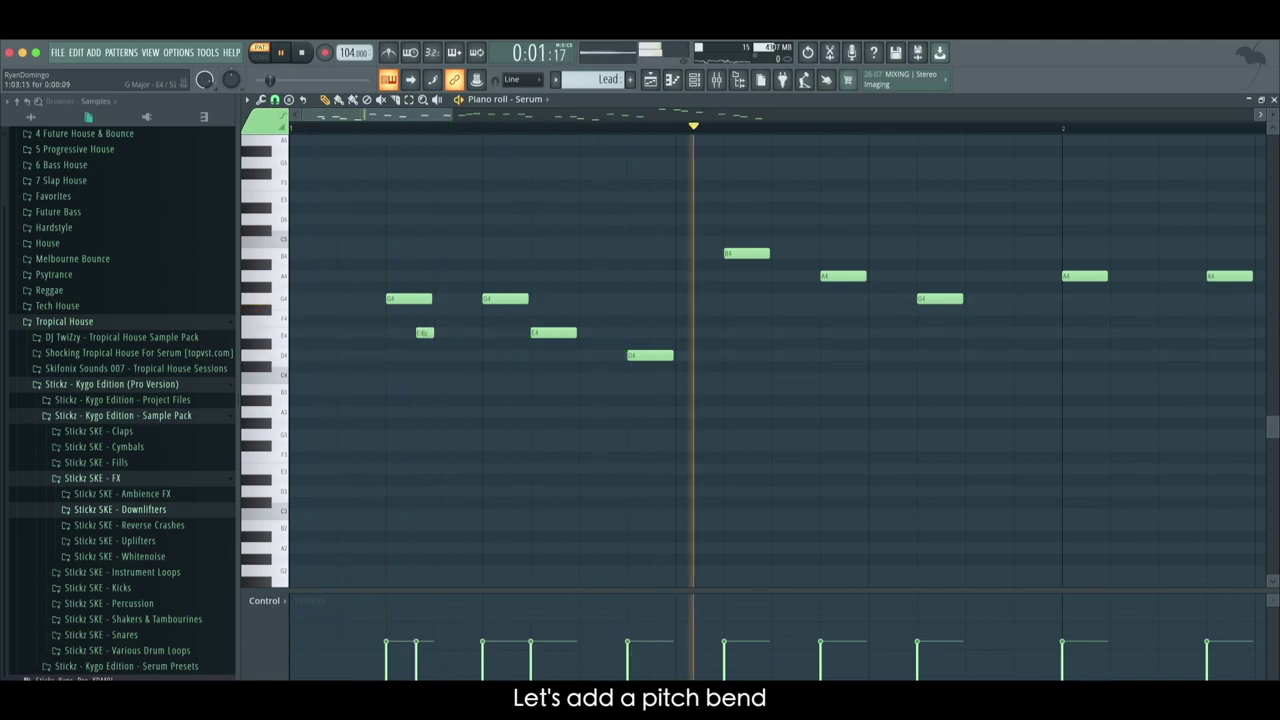
click(665, 332)
drag(667, 332, 763, 276)
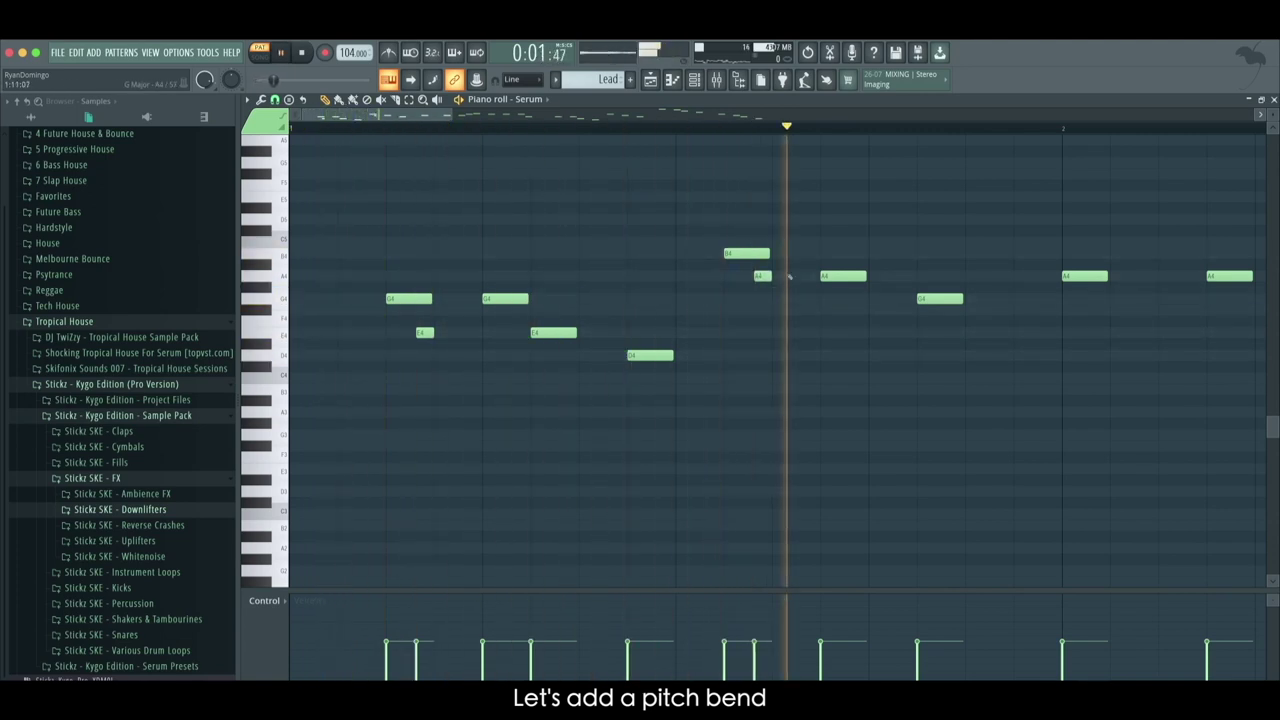
key(space)
key(space)
scroll(543, 223, down, 2)
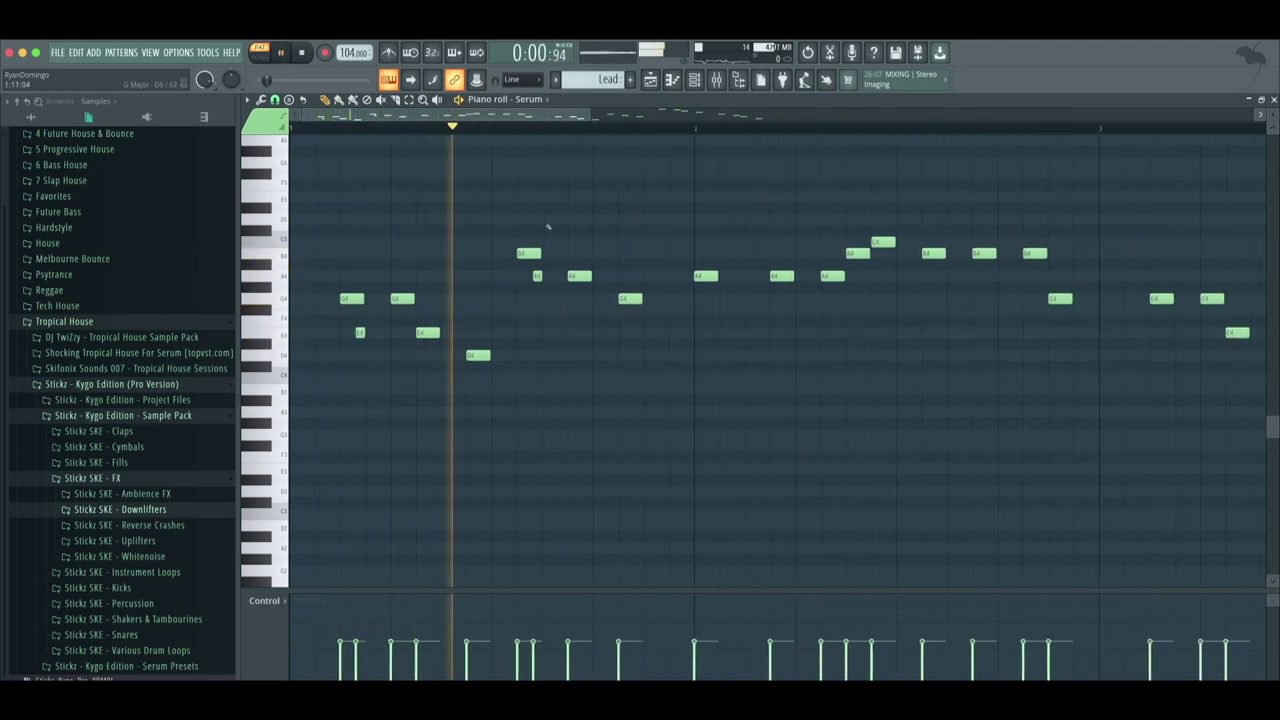
Add short pitch-bend notes in bar 2: G4 under the first and third A4 and A4 under C5, checking them by playback
click(712, 298)
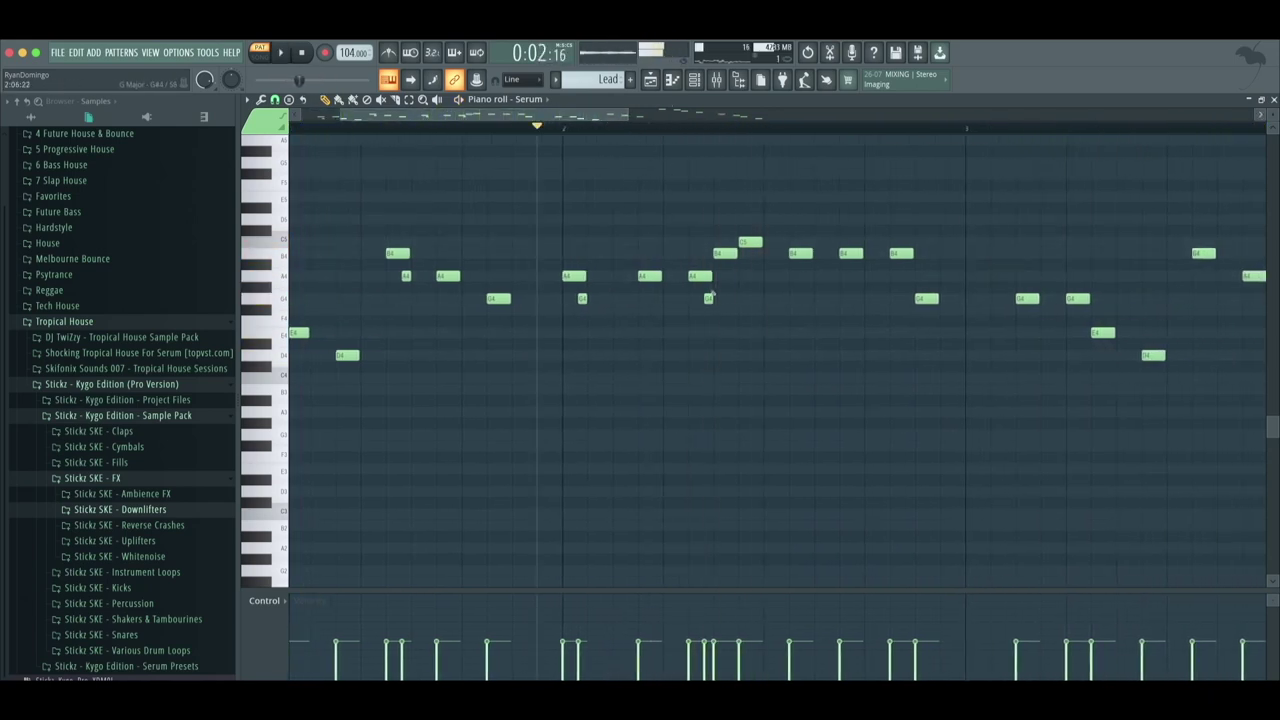
click(757, 276)
key(space)
key(space)
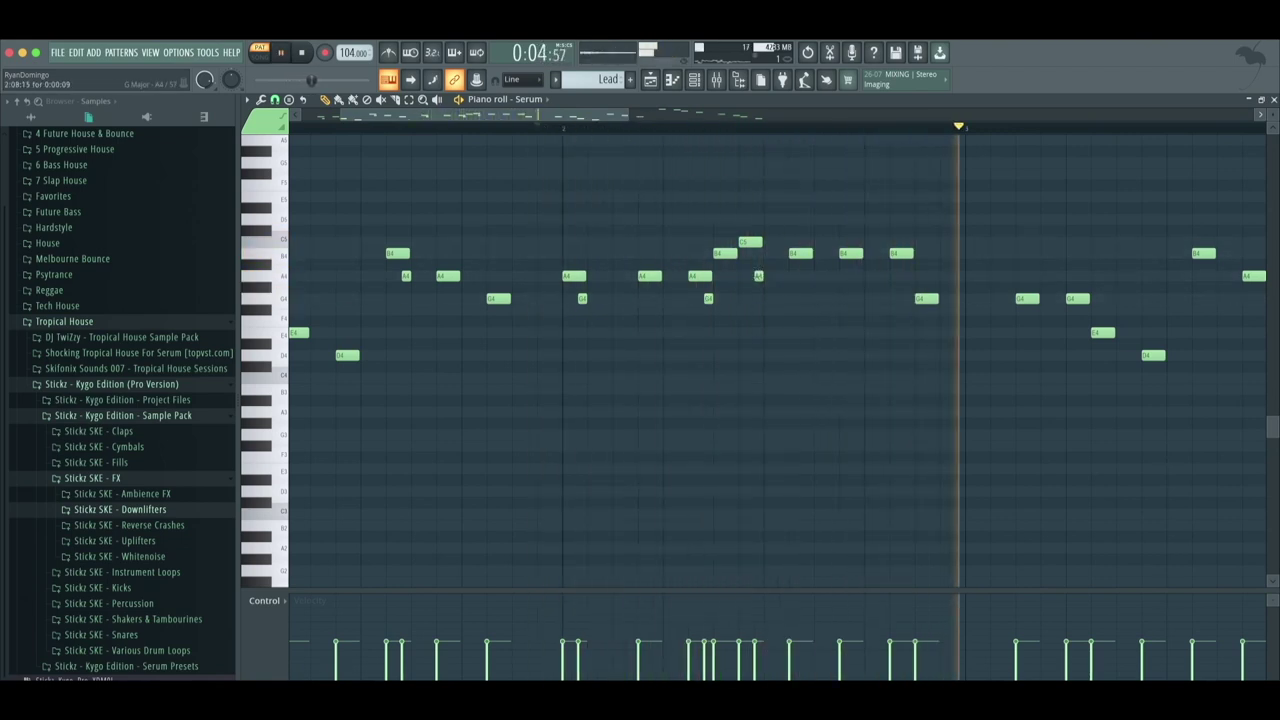
drag(762, 277, 804, 307)
key(space)
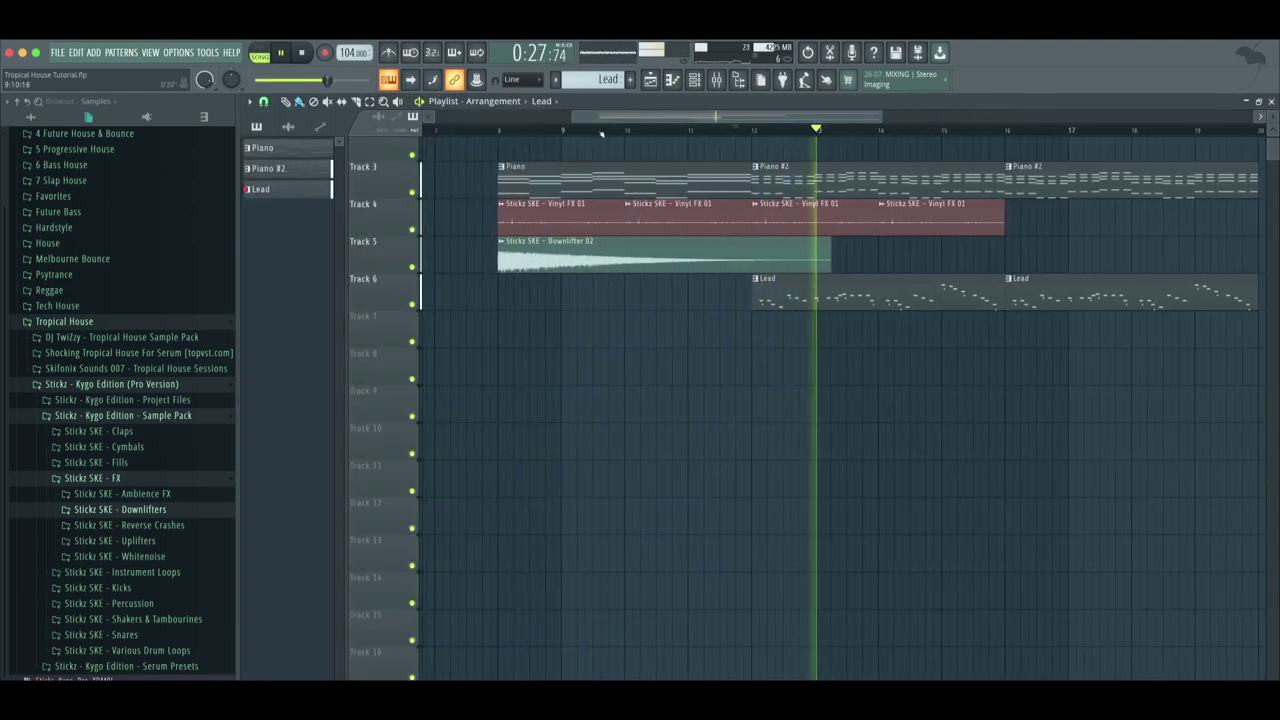
click(738, 80)
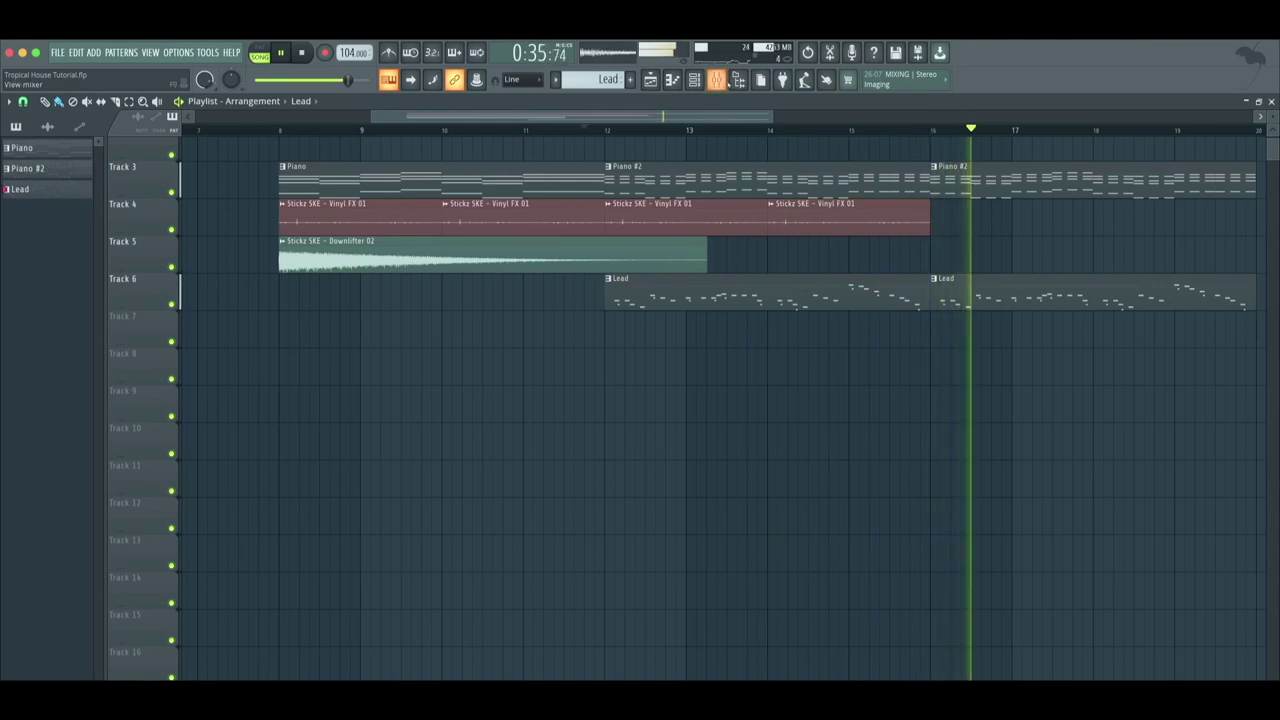
click(738, 80)
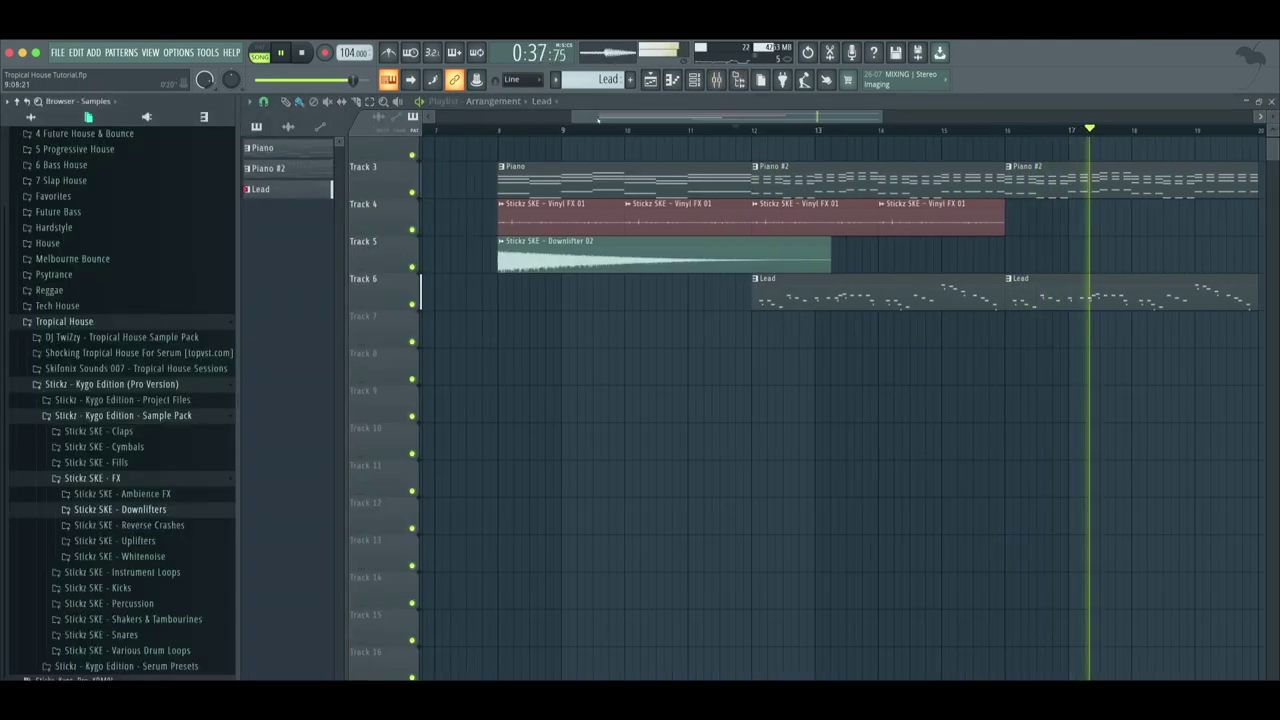
Load Fruity Parametric EQ 2 in the first effect slot of the Piano mixer track with the Low Cut preset
click(607, 172)
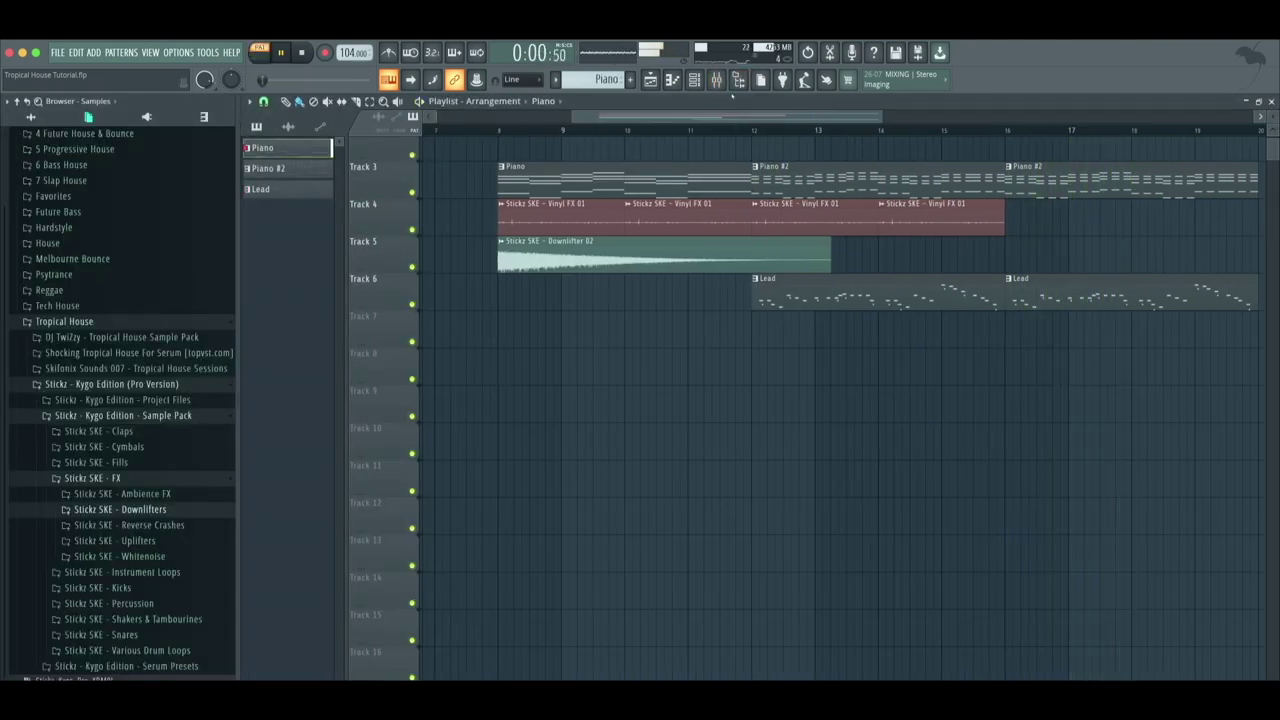
click(716, 80)
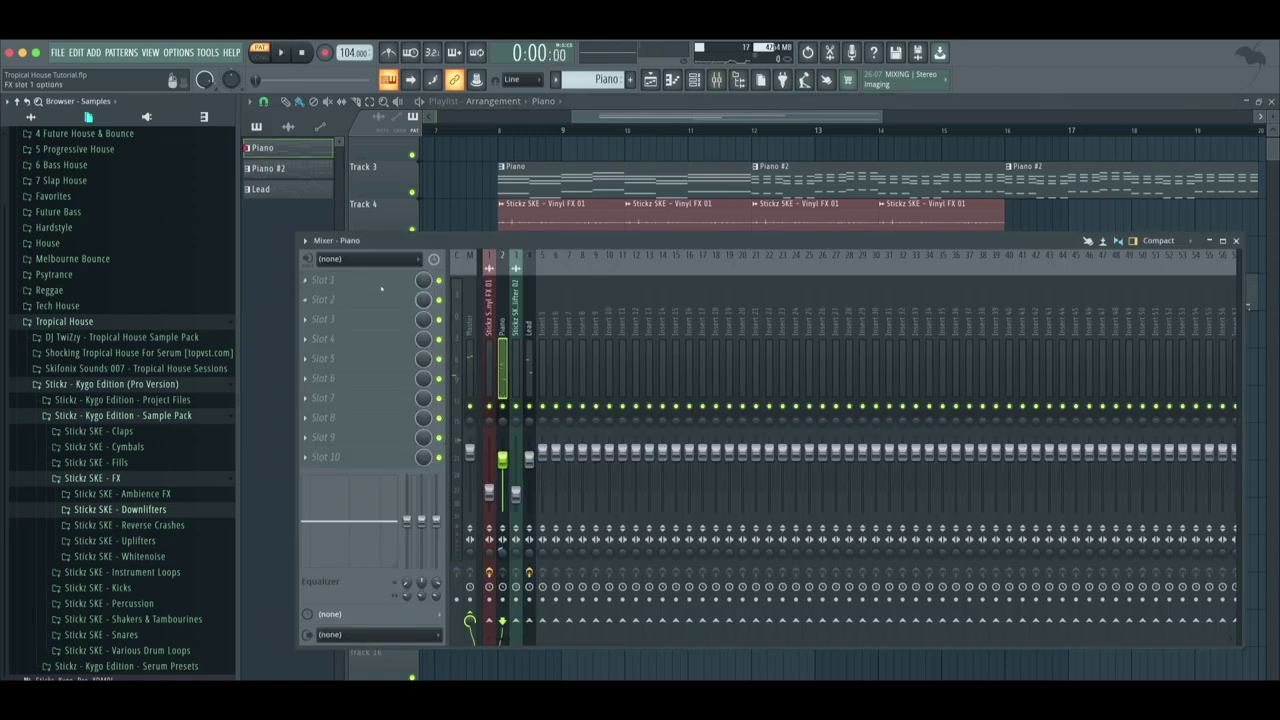
click(381, 286)
click(560, 393)
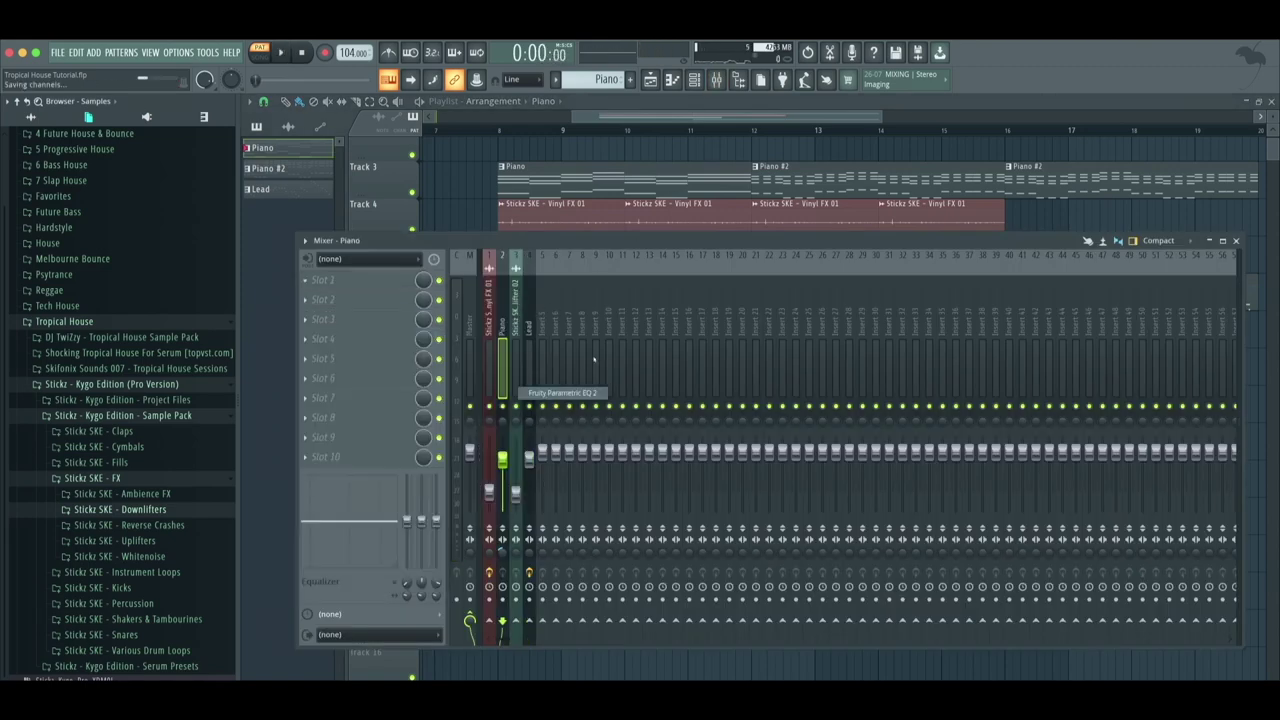
click(737, 236)
click(760, 281)
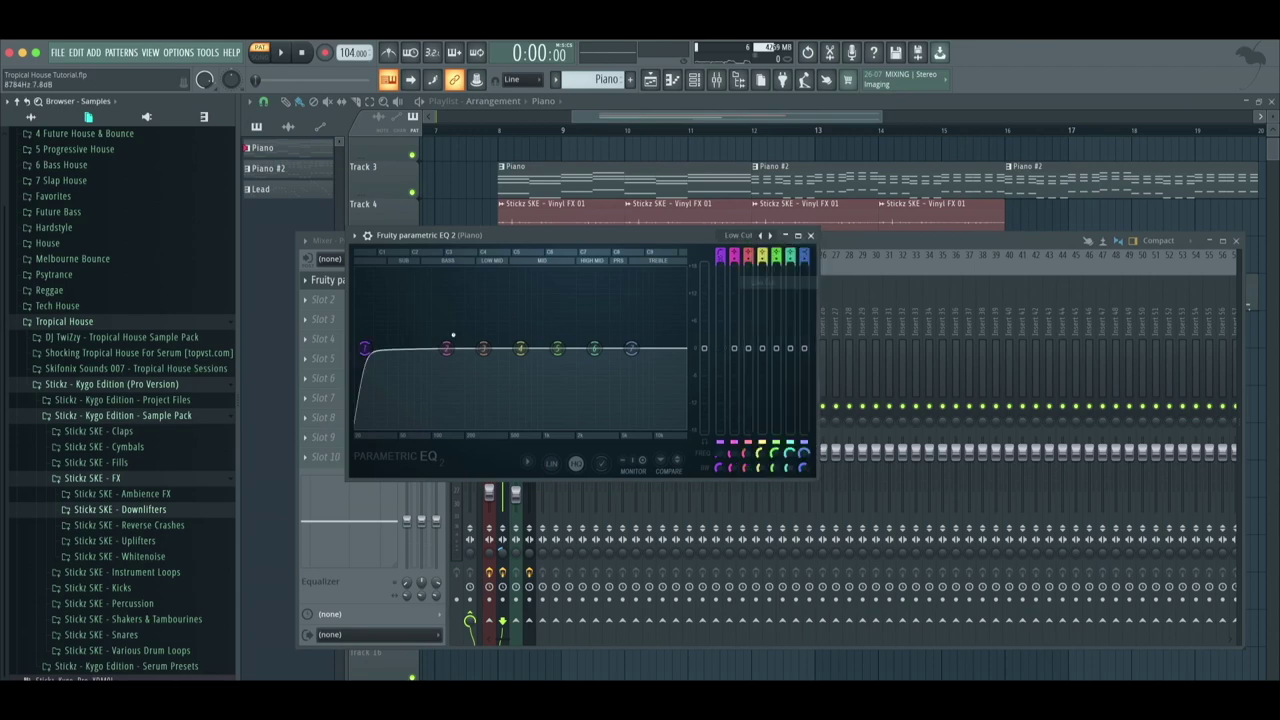
Raise the low-cut frequency and slightly boost the highs in the Piano EQ during playback, then close the EQ and stop playback
key(space)
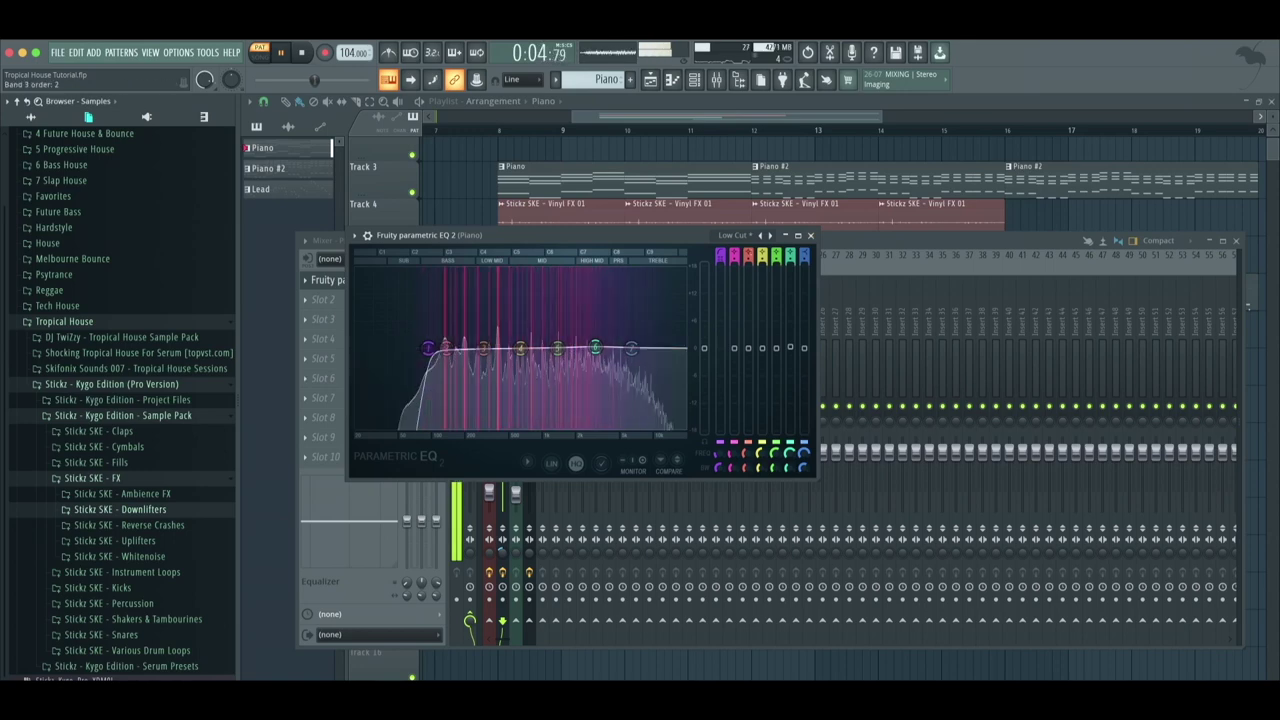
click(811, 236)
key(space)
Load Fruity Filter in the second effect slot of the Piano mixer track
click(330, 299)
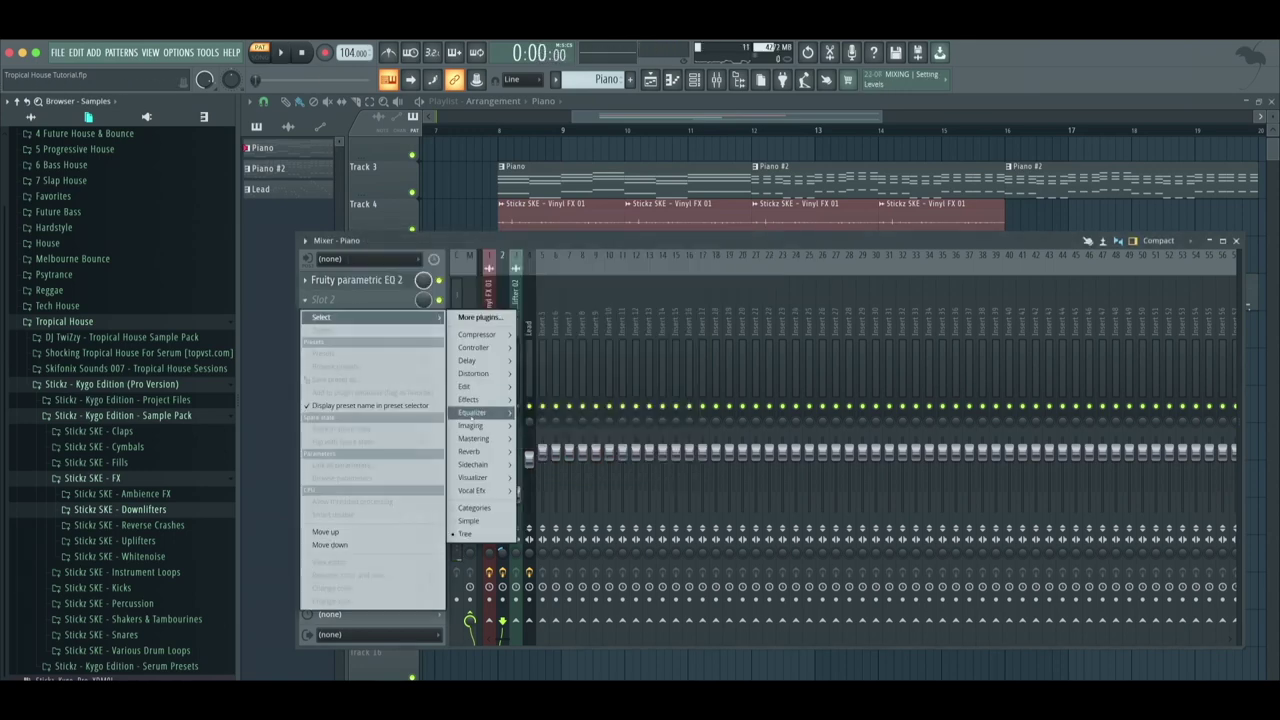
mouse_move(493, 440)
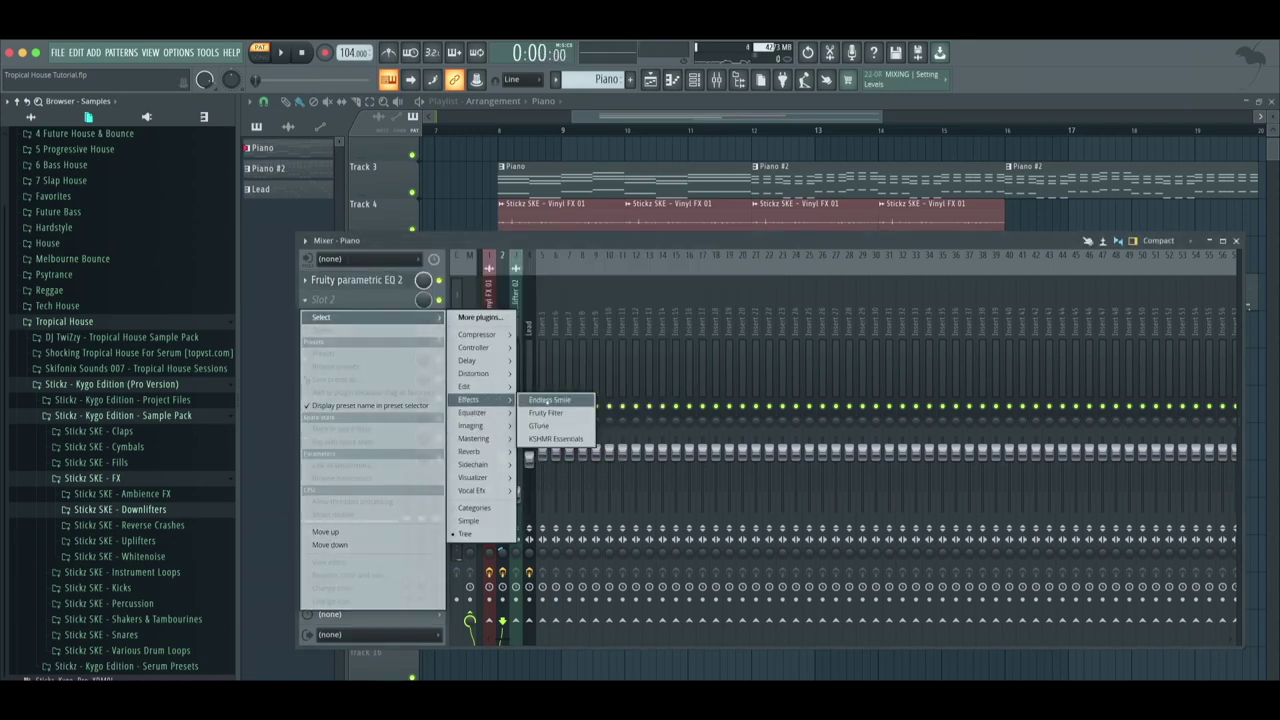
click(546, 412)
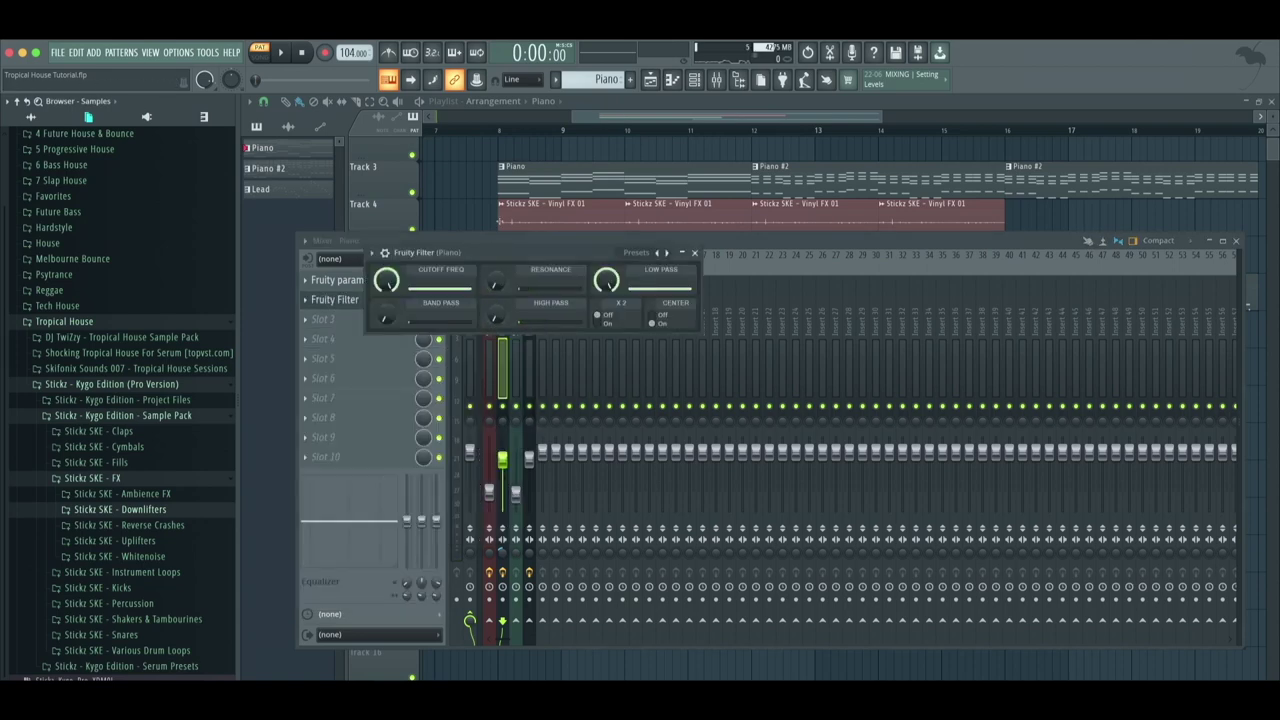
Create an automation clip for the Fruity Filter cutoff over bars 8 to 12, shape it as a rising ramp and play it
click(502, 141)
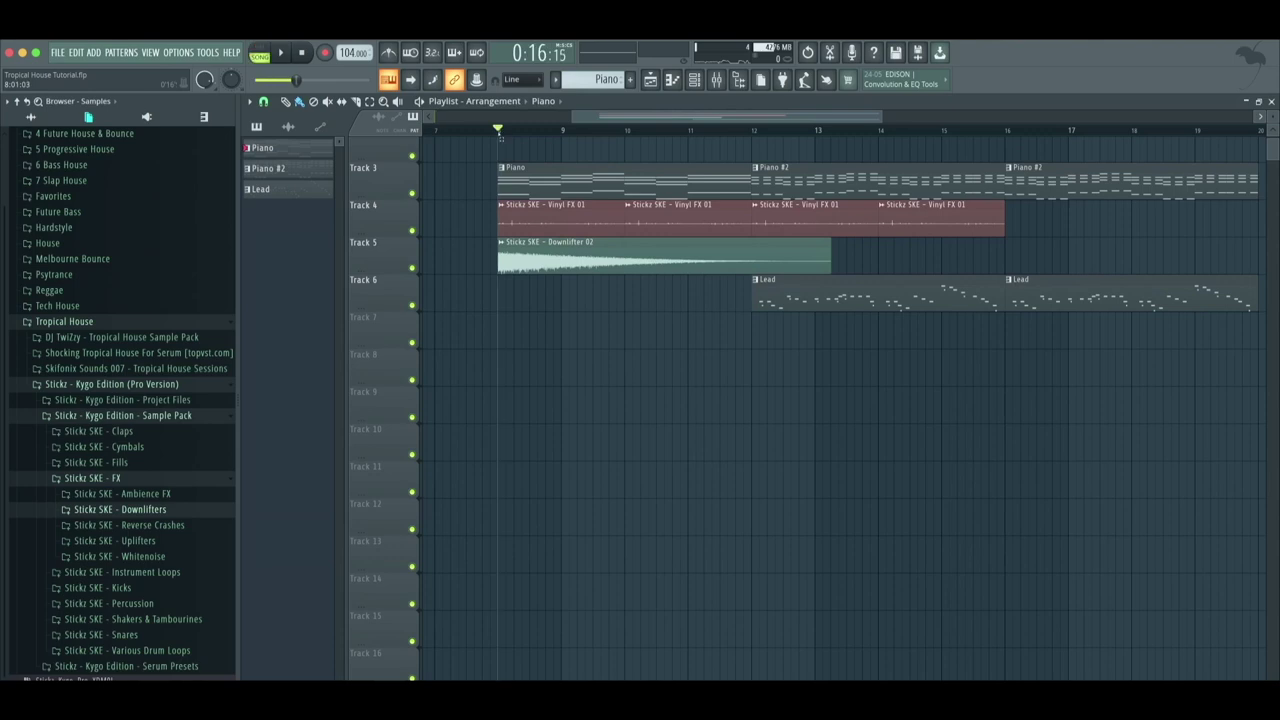
drag(498, 133, 752, 132)
click(716, 80)
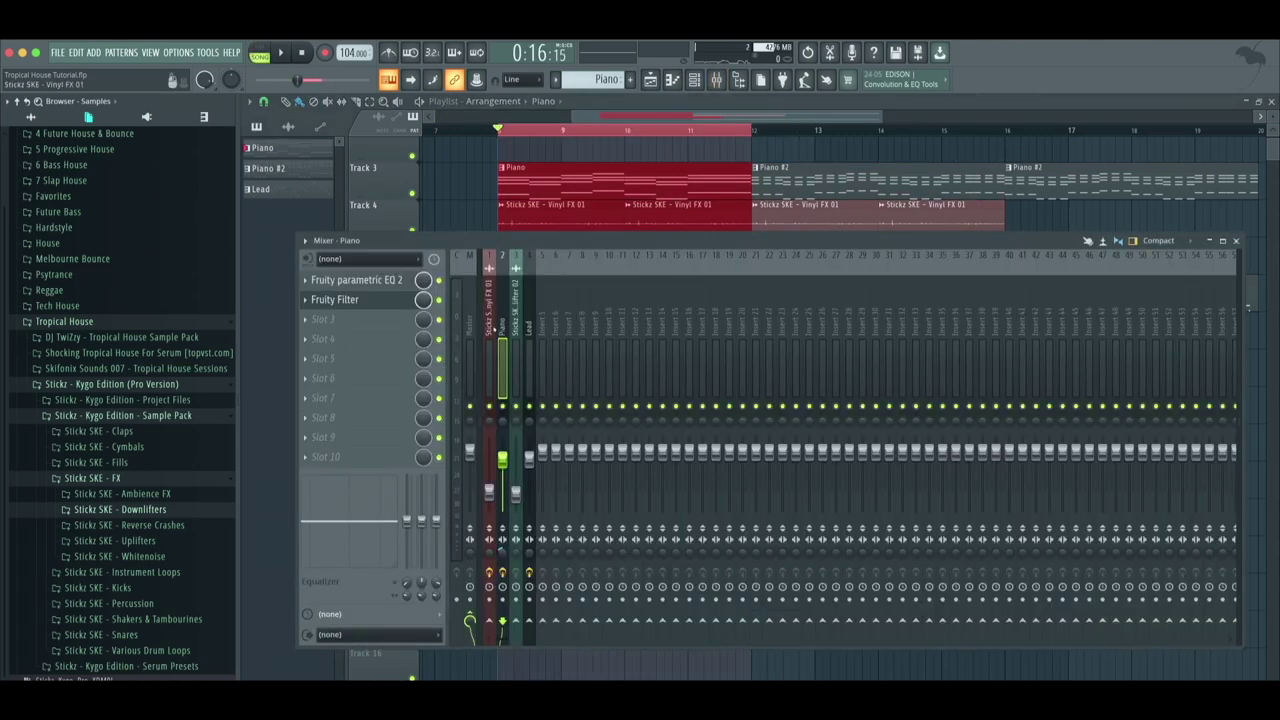
click(390, 316)
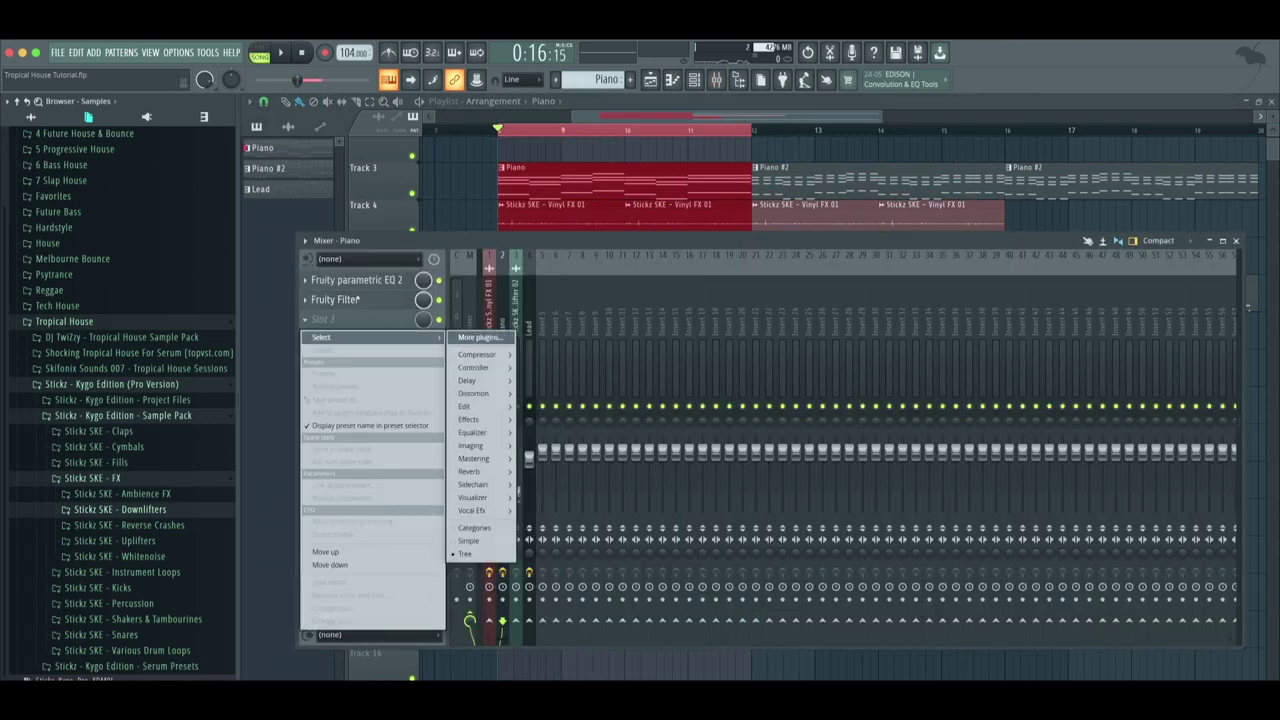
click(343, 299)
right_click(389, 283)
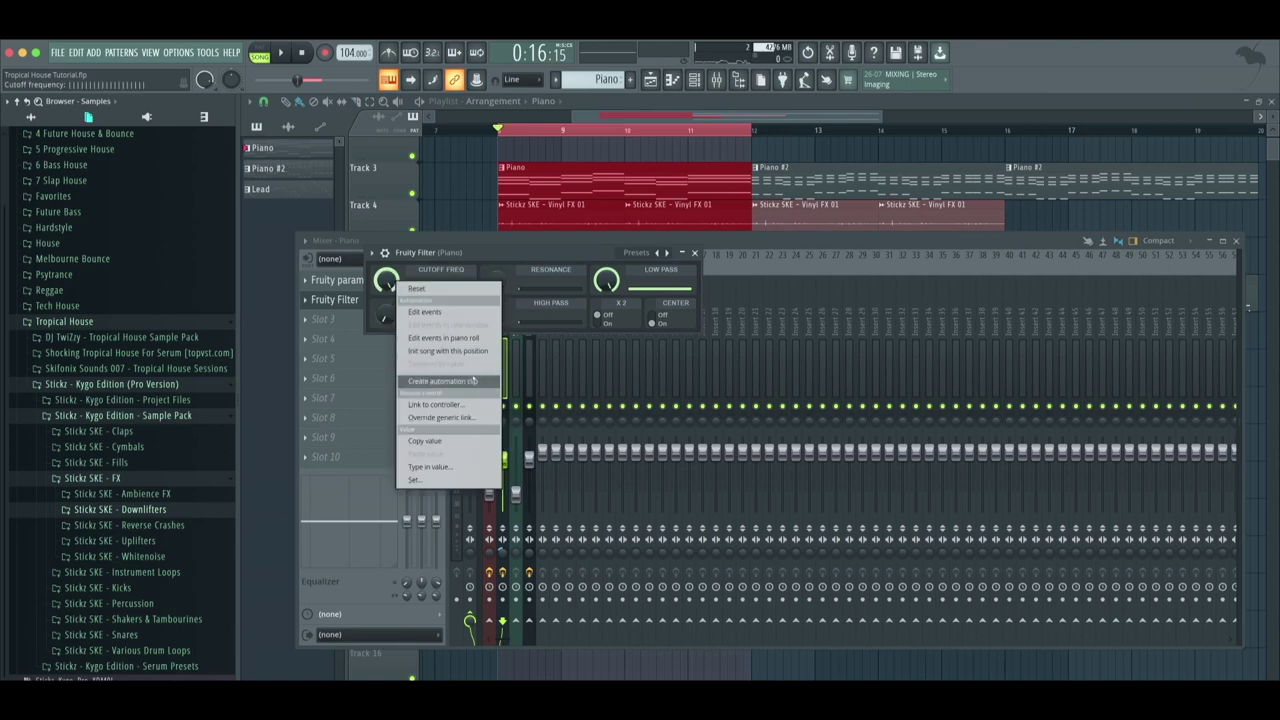
click(450, 381)
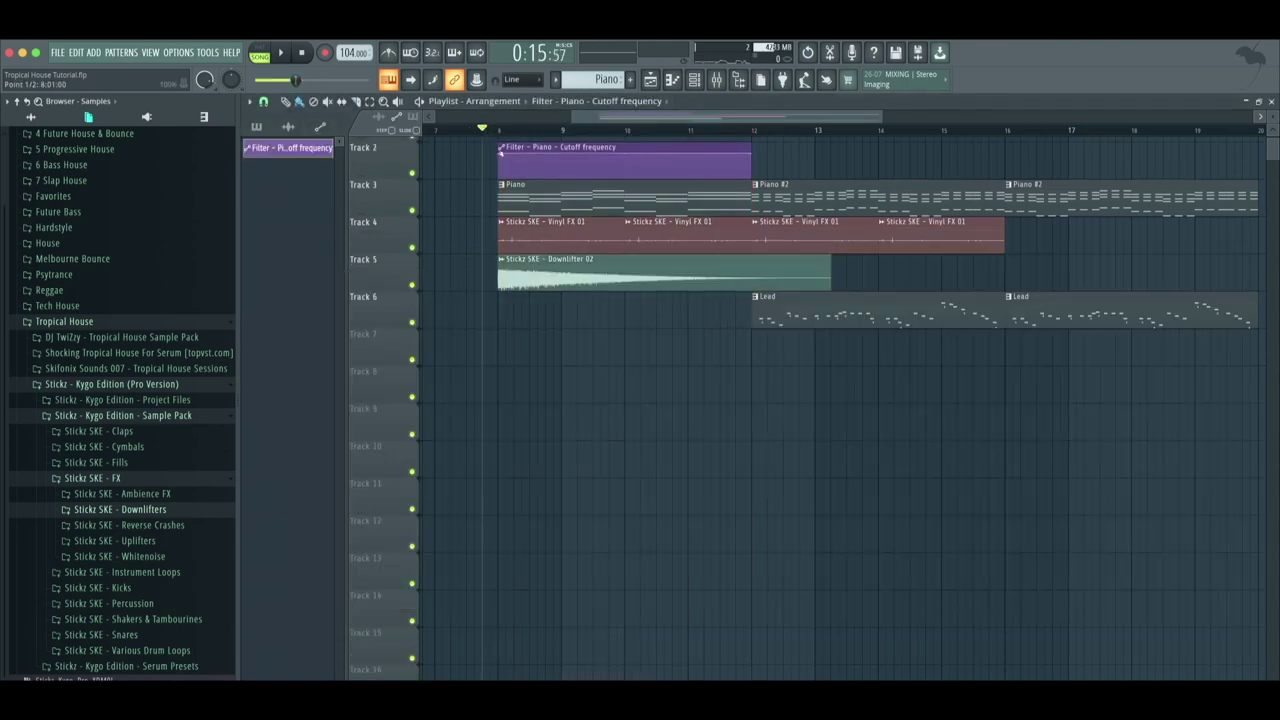
key(space)
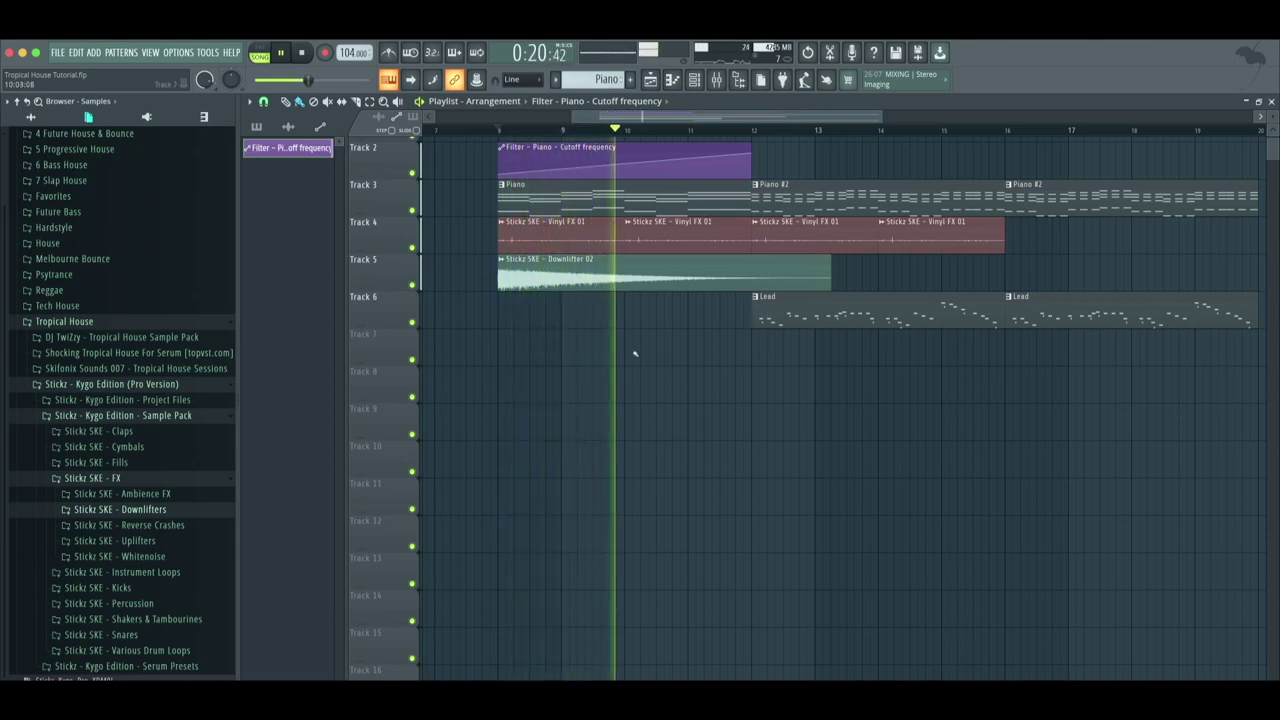
Duplicate two Vinyl FX 01 clips on Track 4 so that they cover bars 16 to 20
scroll(738, 377, up, 1)
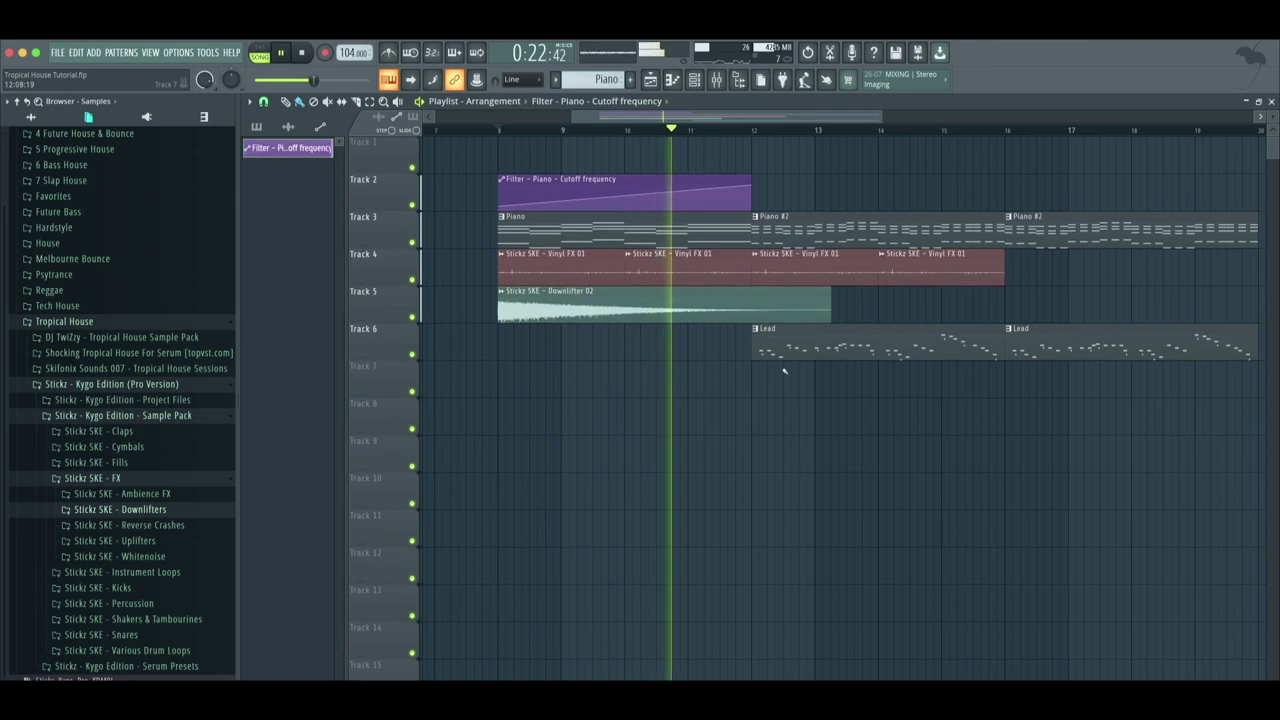
click(765, 345)
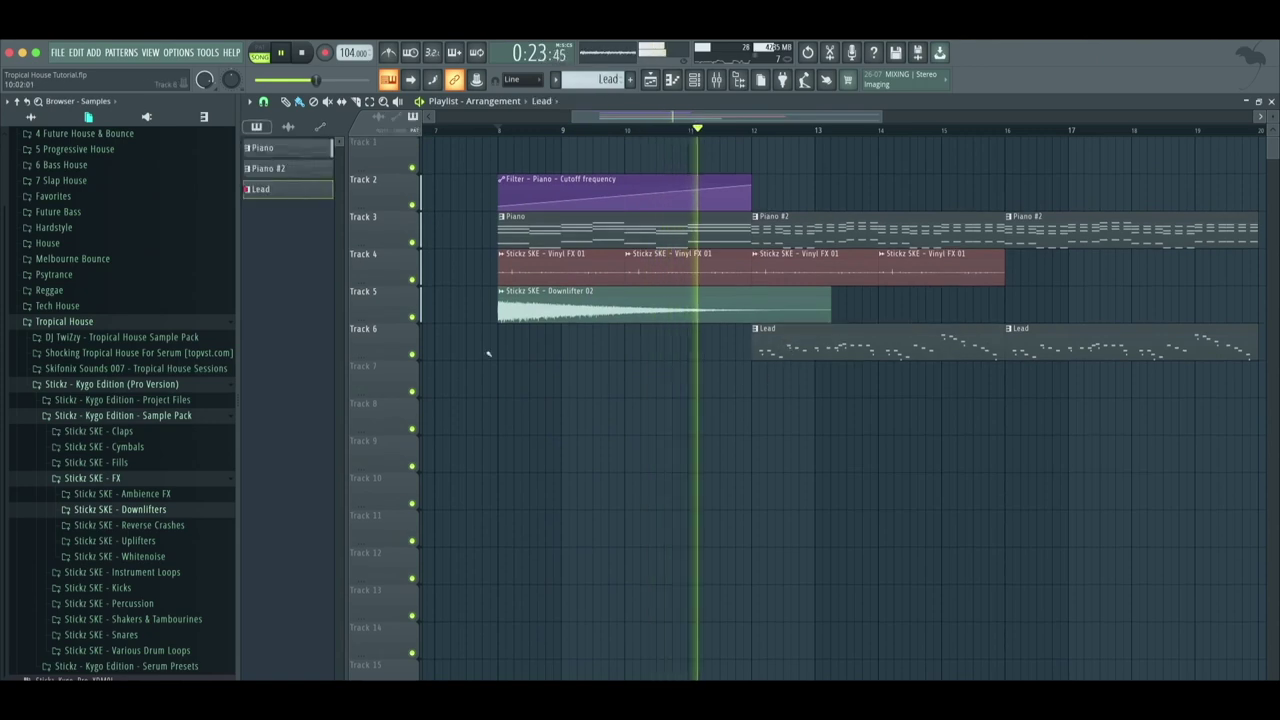
click(140, 493)
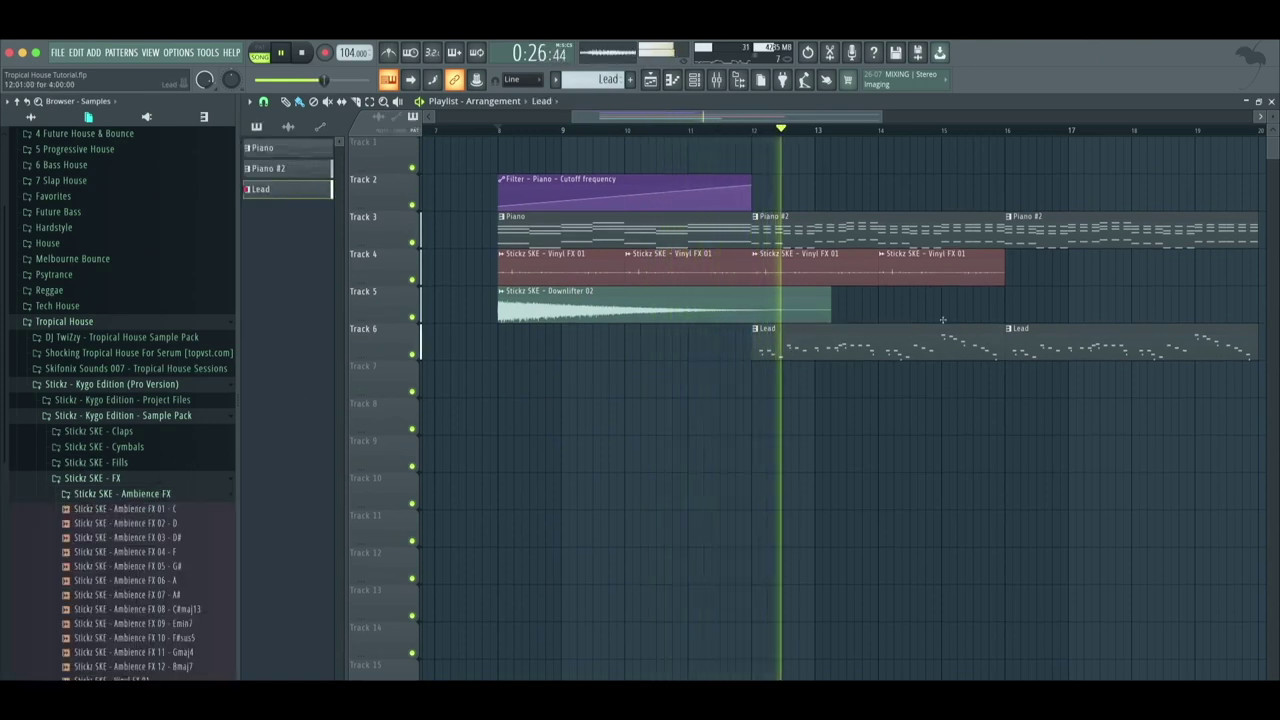
click(786, 265)
key(ctrl+b)
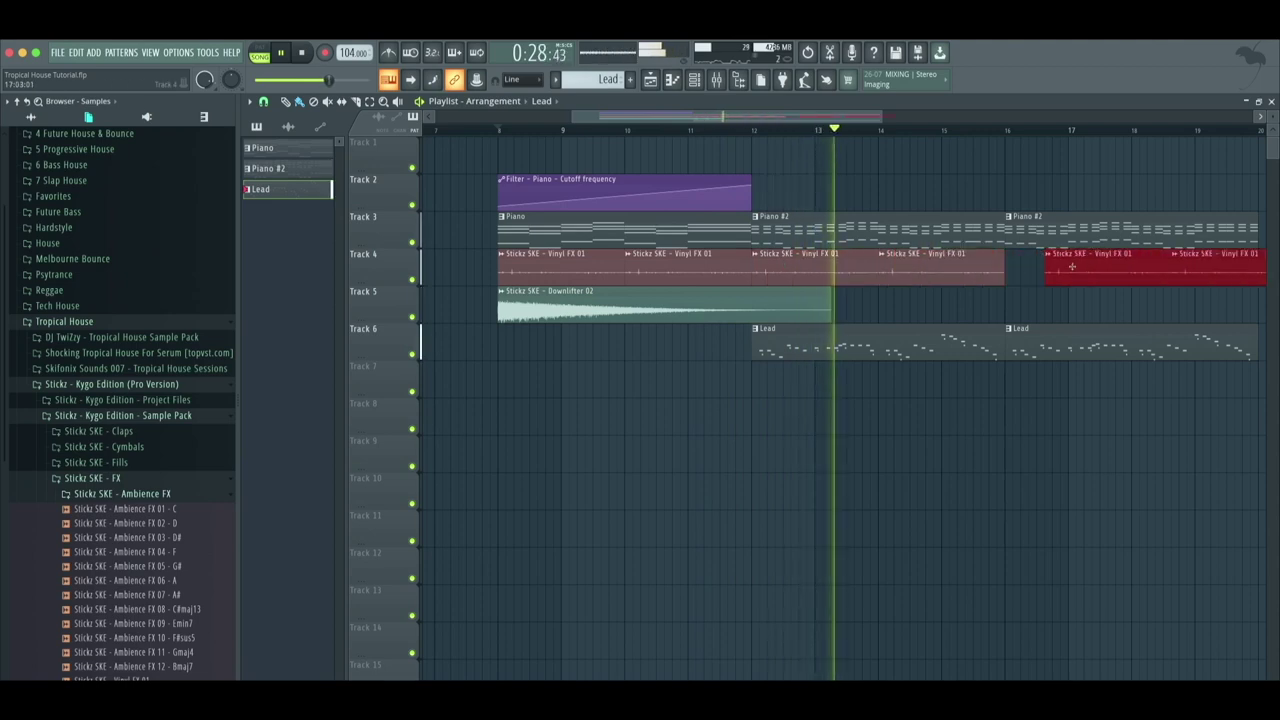
Place Stickz SKE - Shaker Loop 07 - 114BPM from the Various Drum Loops folder on Track 7 at bar 12 and start playback
click(140, 493)
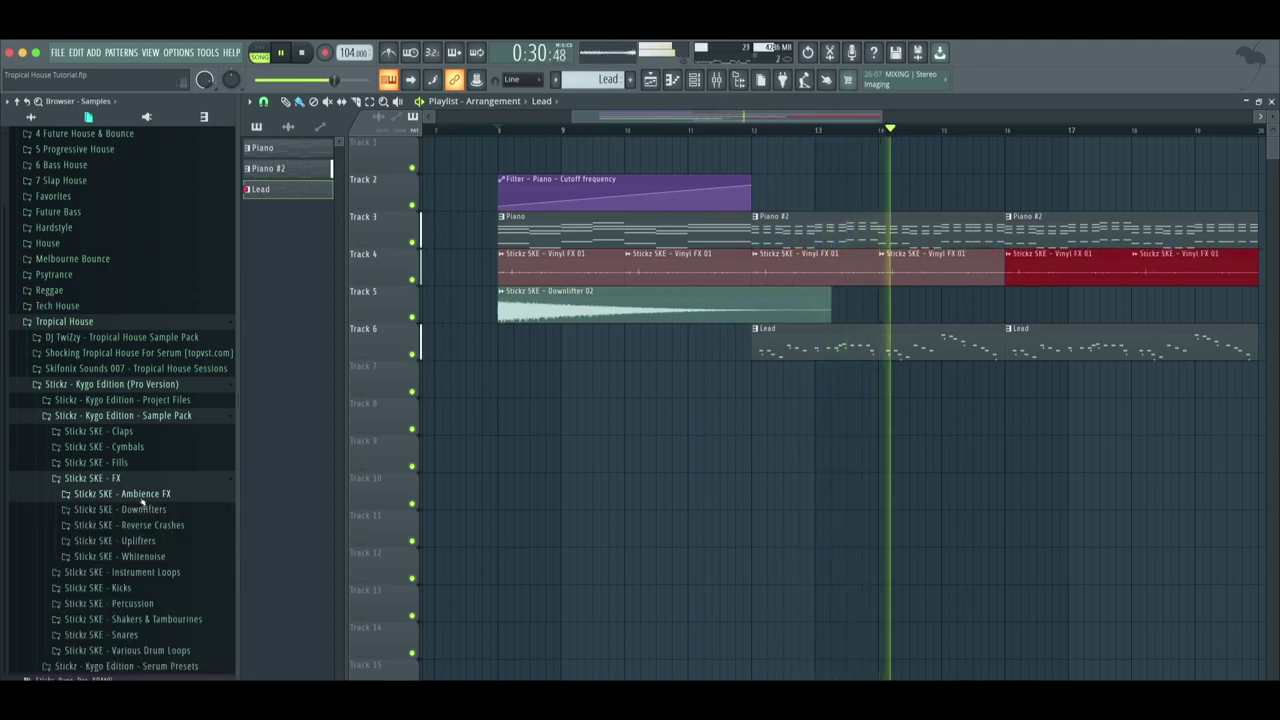
click(140, 480)
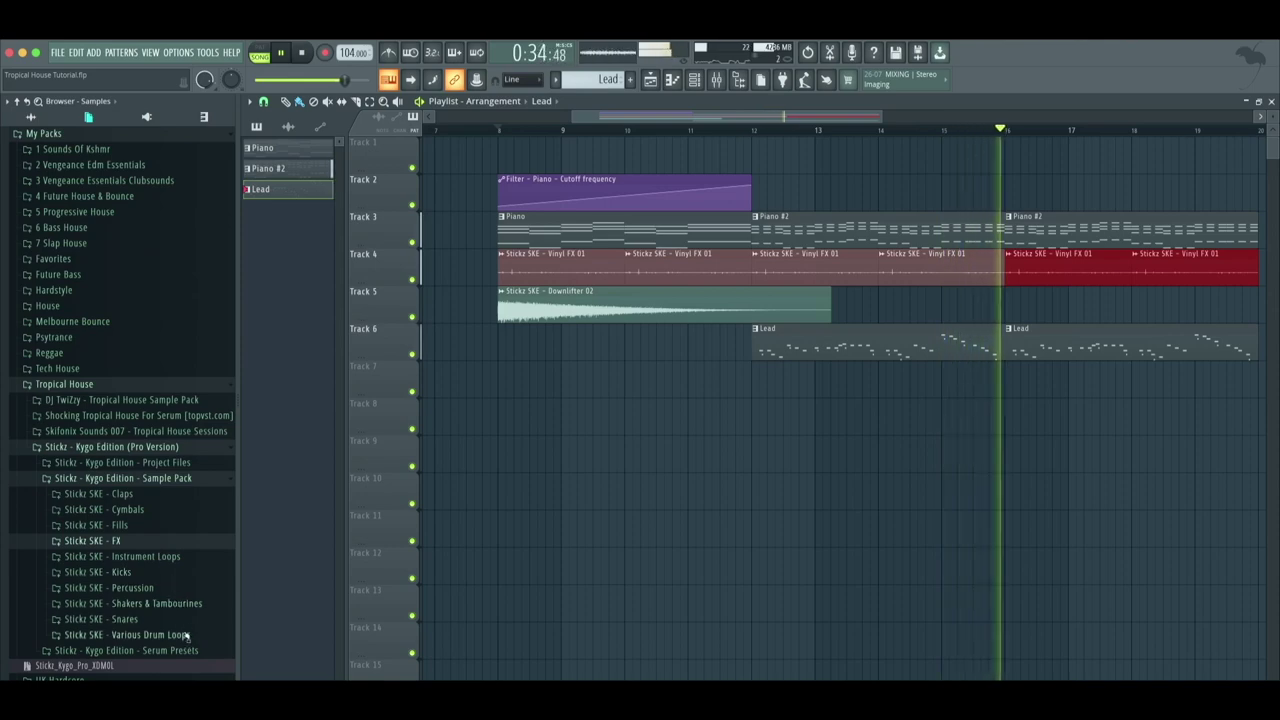
click(150, 634)
scroll(180, 500, down, 9)
key(space)
click(200, 597)
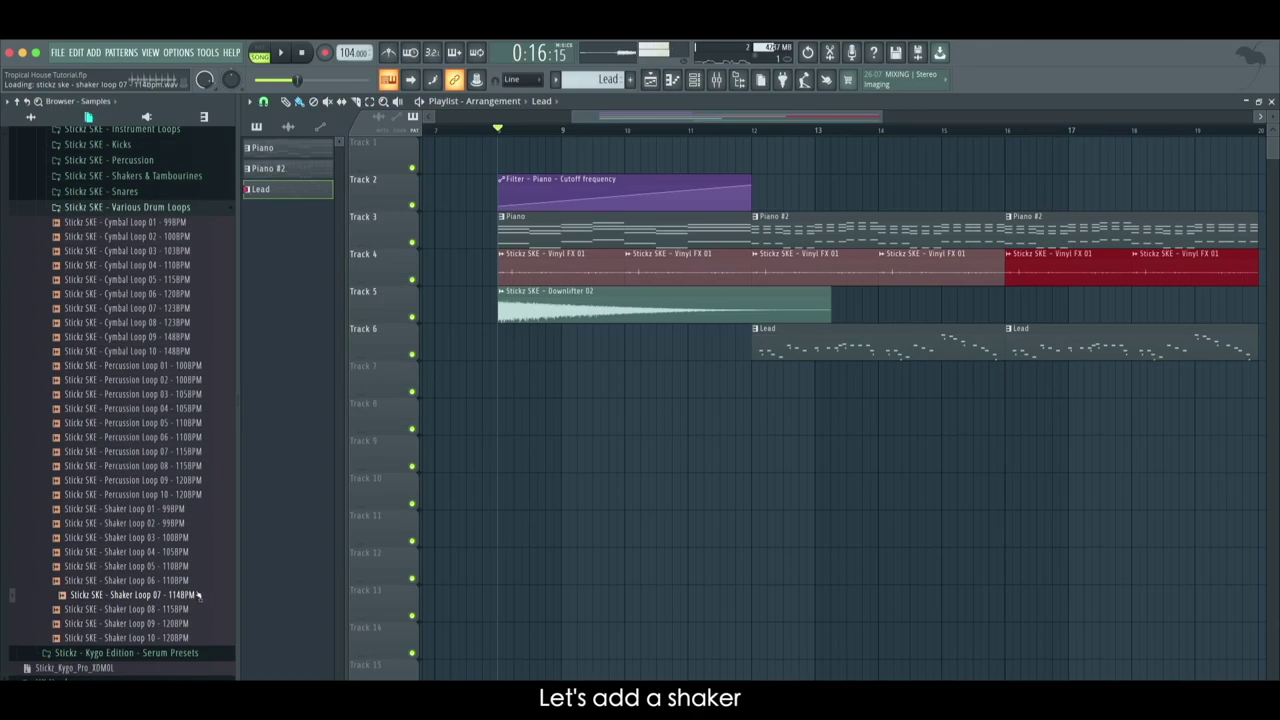
drag(897, 519, 768, 378)
key(space)
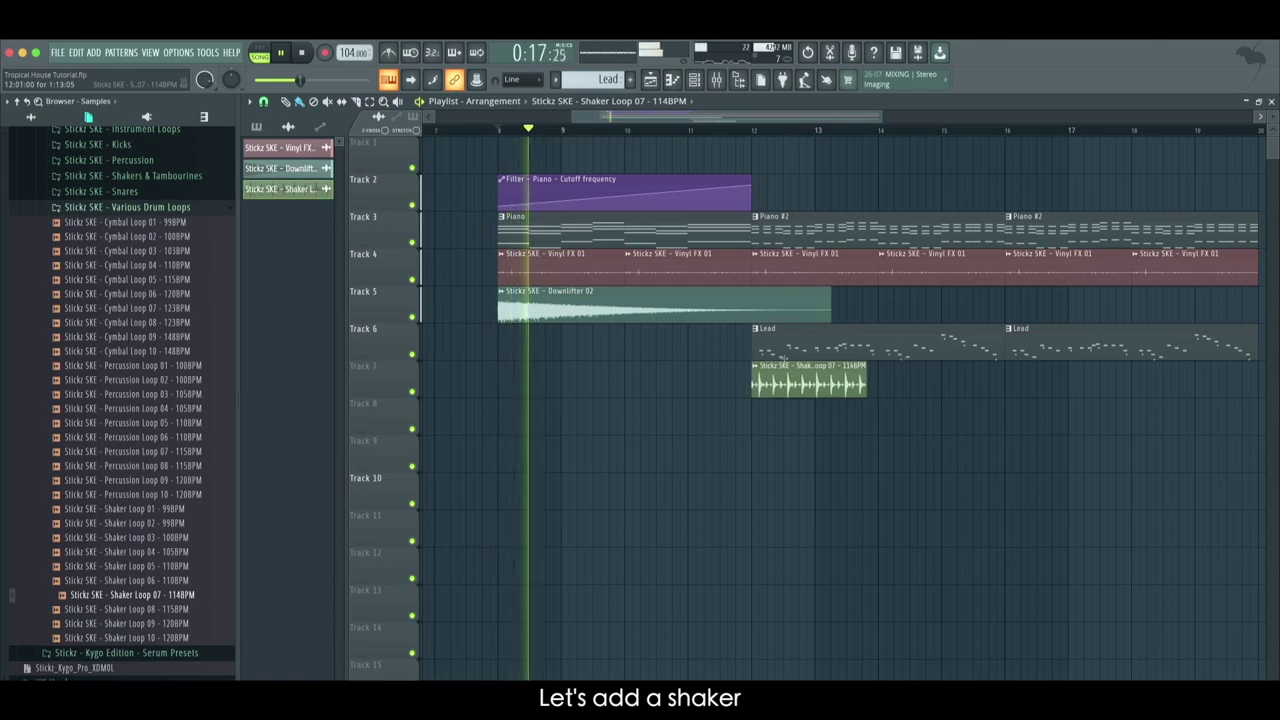
Fit the shaker loop to the project tempo using the estimated 114 BPM and set its time-stretching mode to Stretch
right_click(566, 258)
click(600, 286)
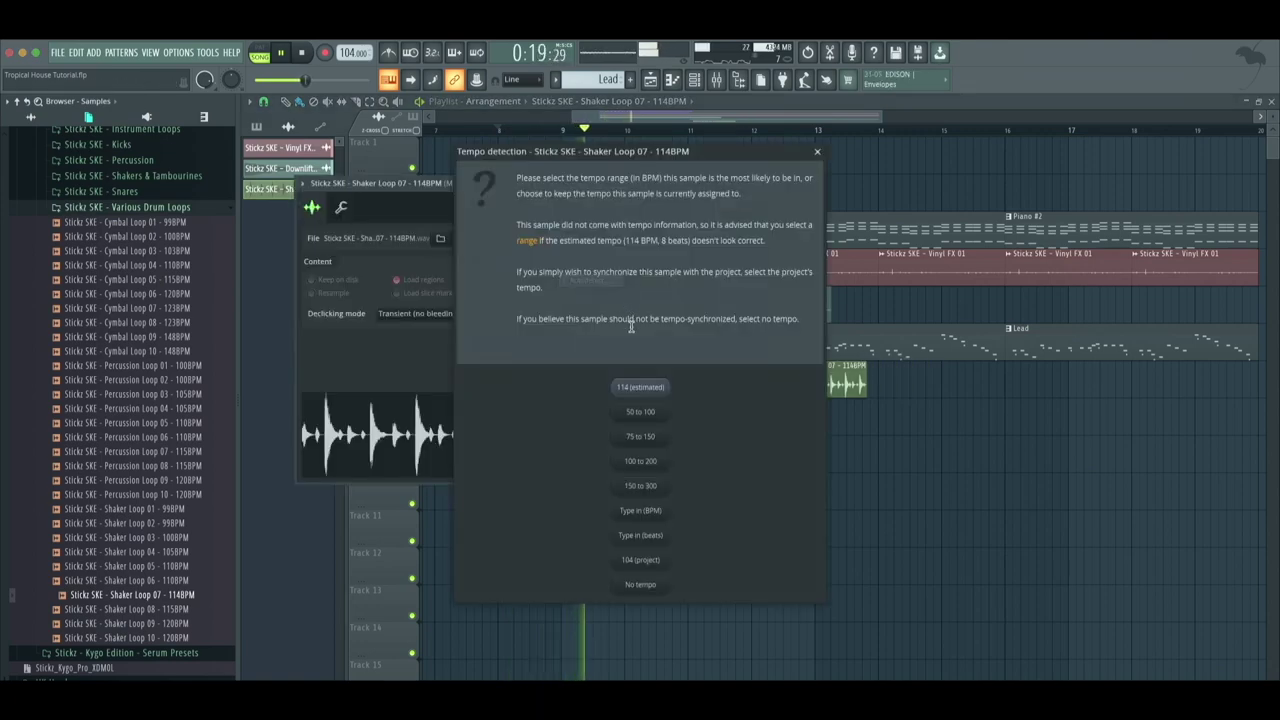
click(650, 383)
click(641, 258)
click(650, 290)
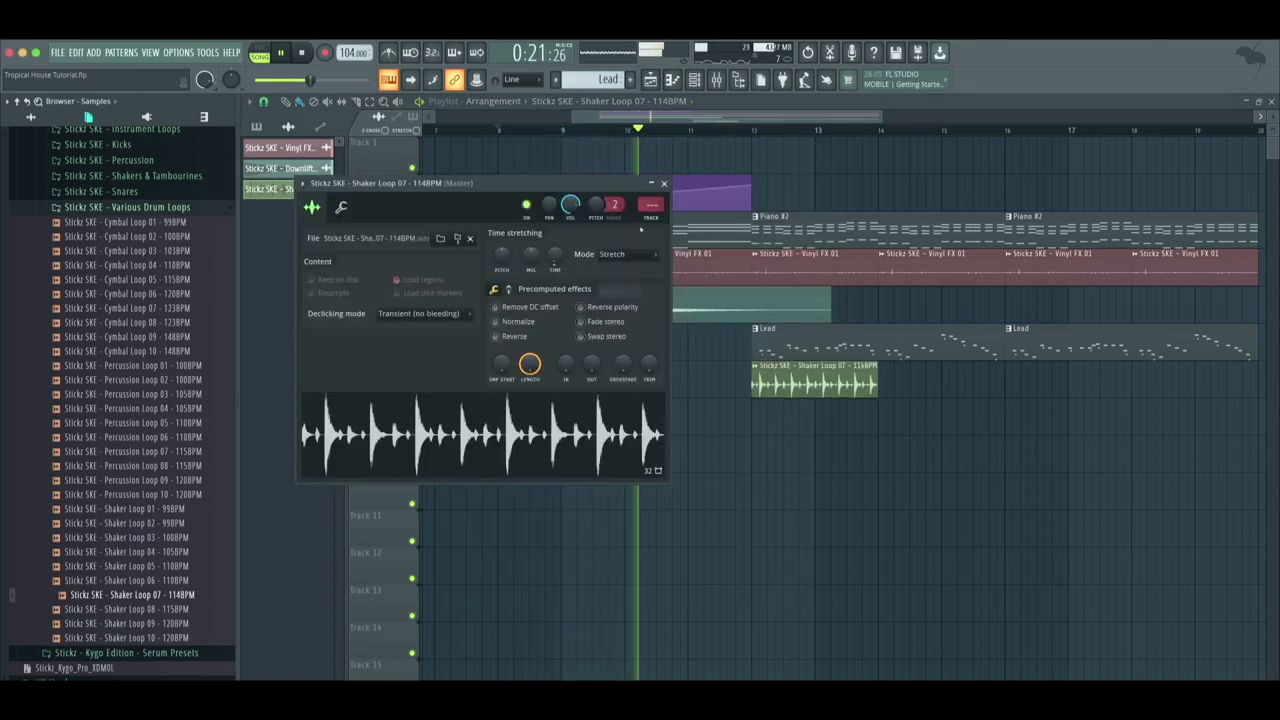
Route the shaker loop to mixer track 5, reset the Insert 6 fader and lower the shaker's level
key(ctrl+l)
right_click(556, 458)
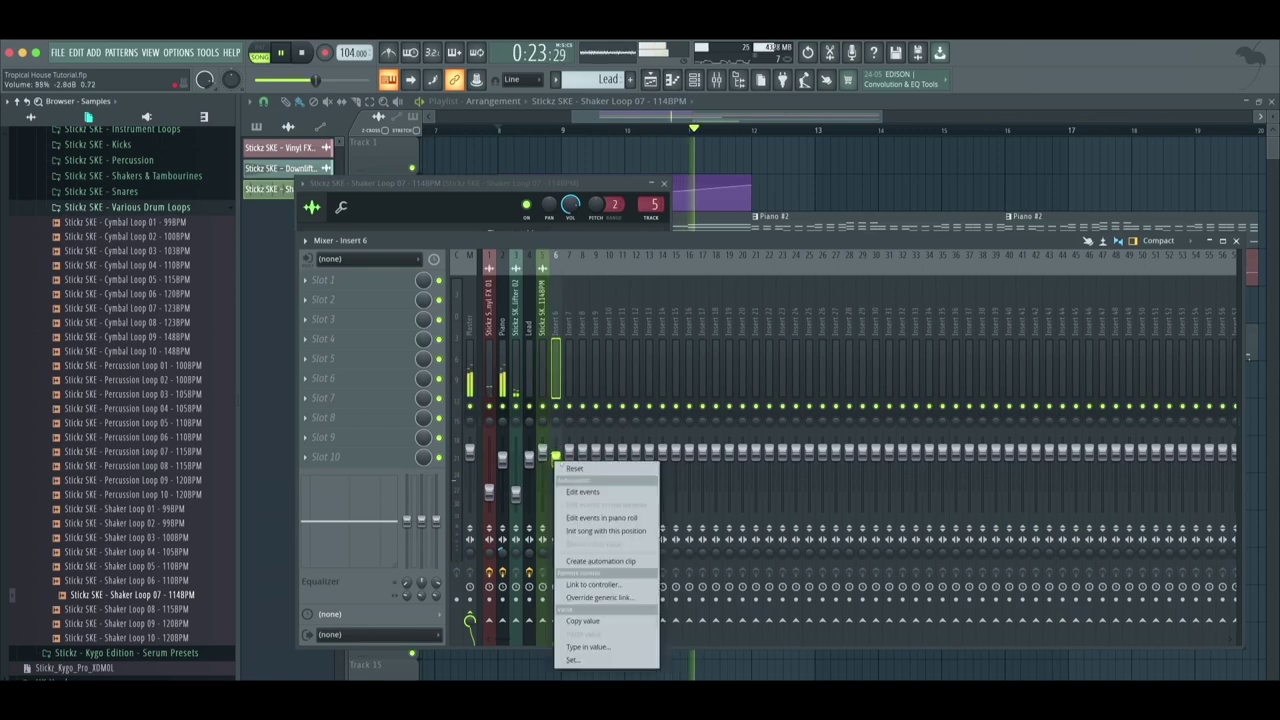
click(572, 468)
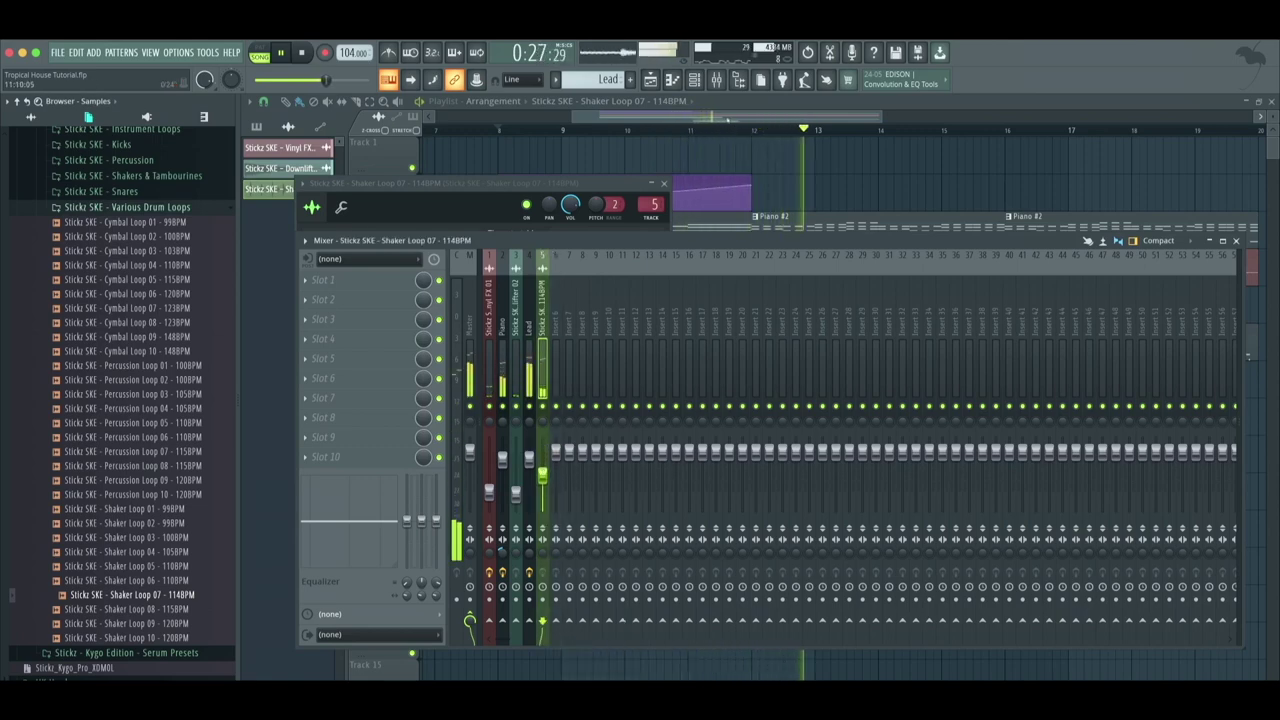
Repeat the shaker loop along Track 7 from bar 14 to bar 20
key(F5)
click(913, 380)
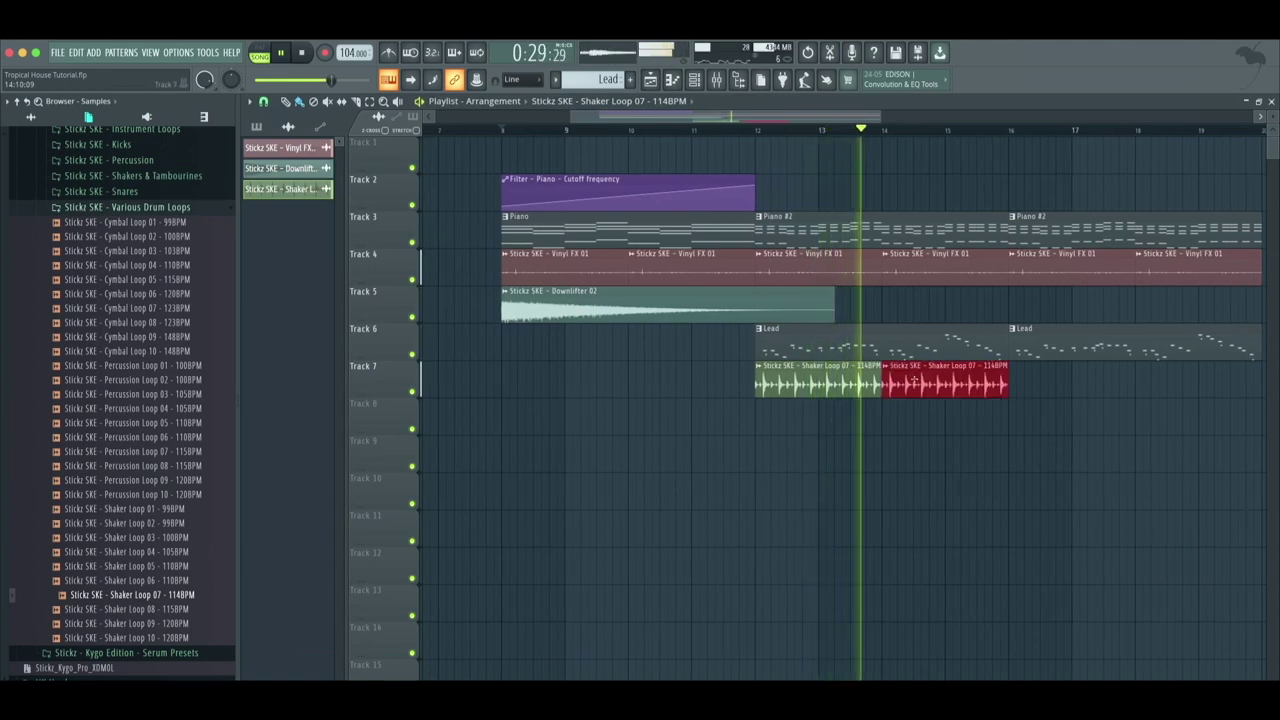
drag(1014, 402, 1014, 378)
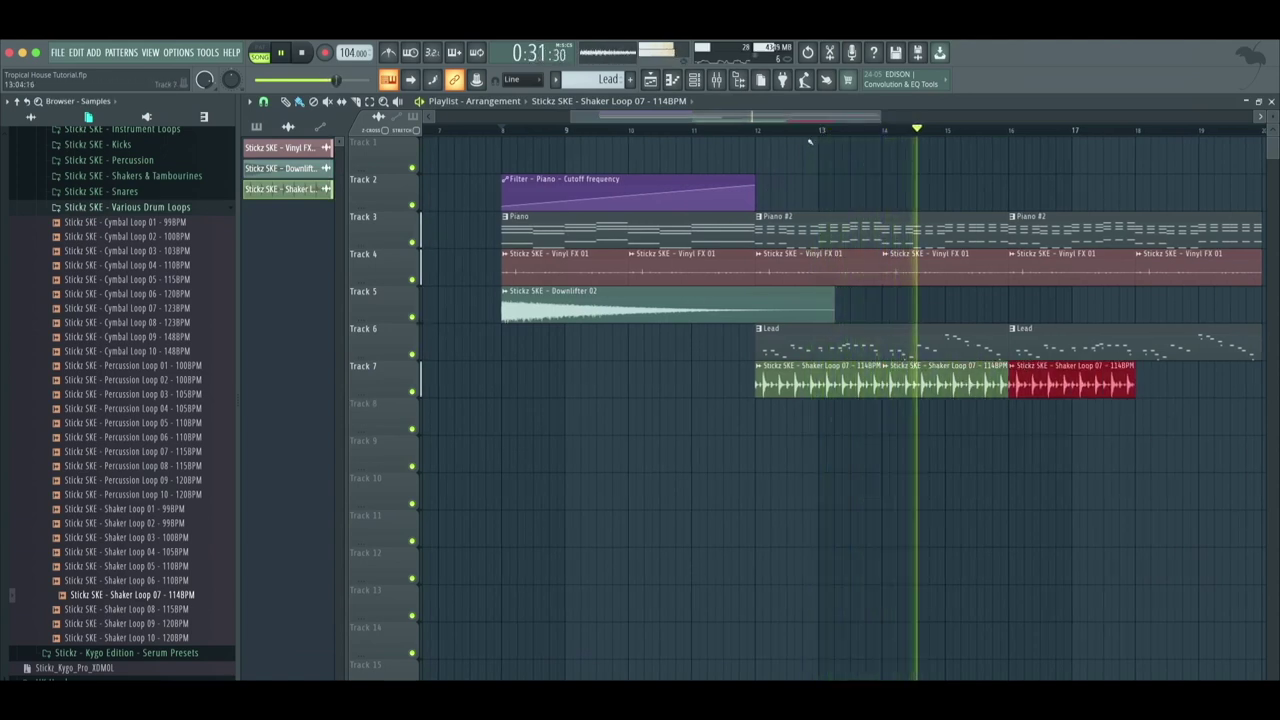
scroll(860, 260, right, 4)
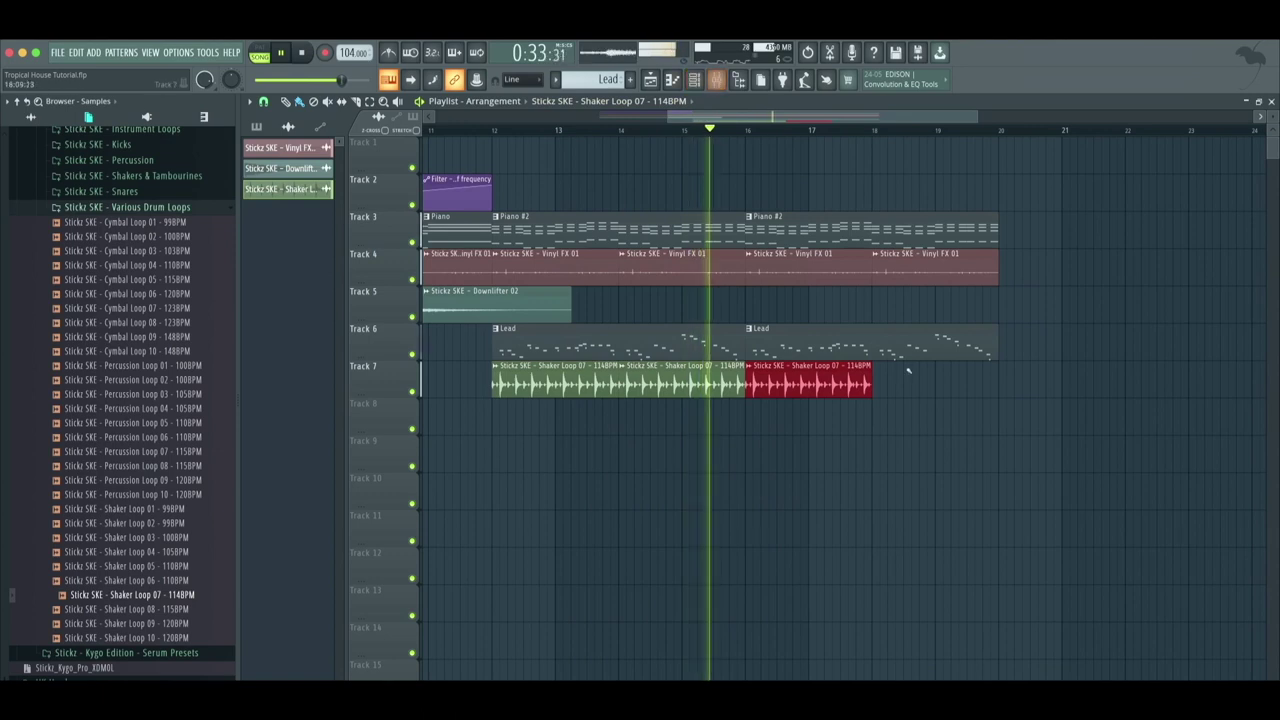
drag(910, 412, 910, 378)
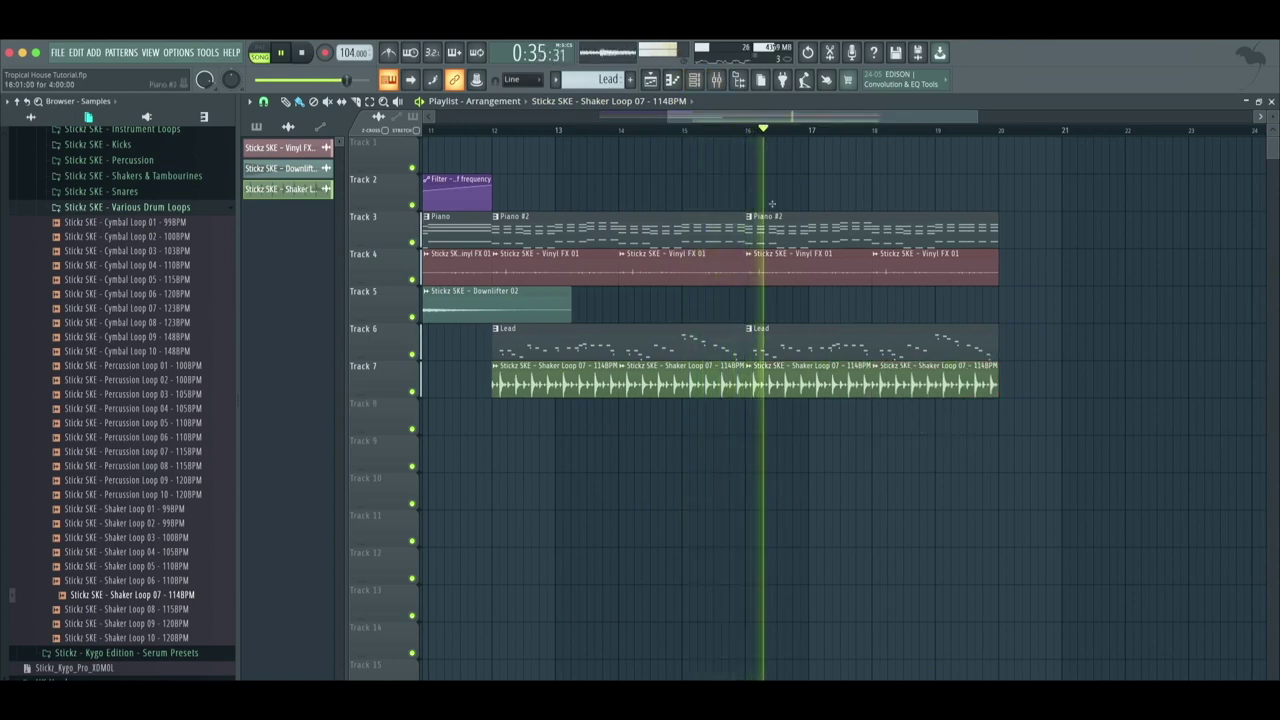
scroll(760, 280, right, 4)
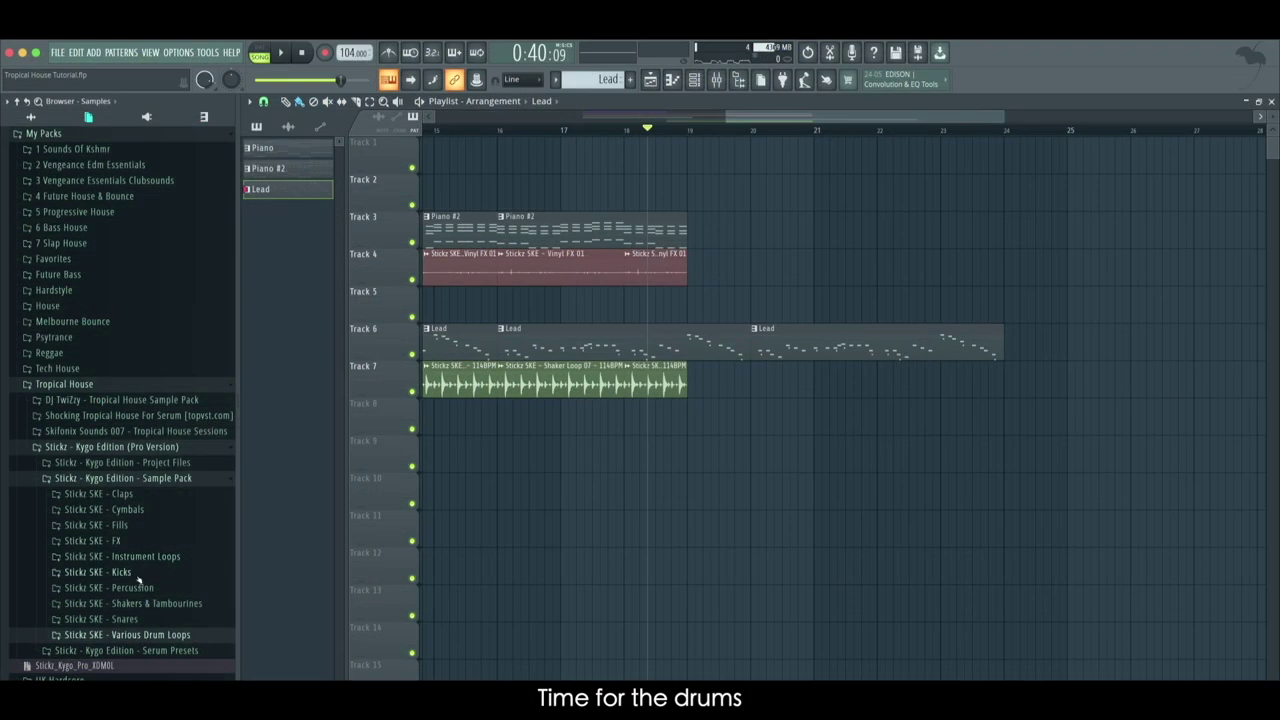
Audition the Stickz SKE - Kicks samples and place Kick 01 - C on every beat of Track 3 from bar 20 to 22
click(98, 571)
click(156, 600)
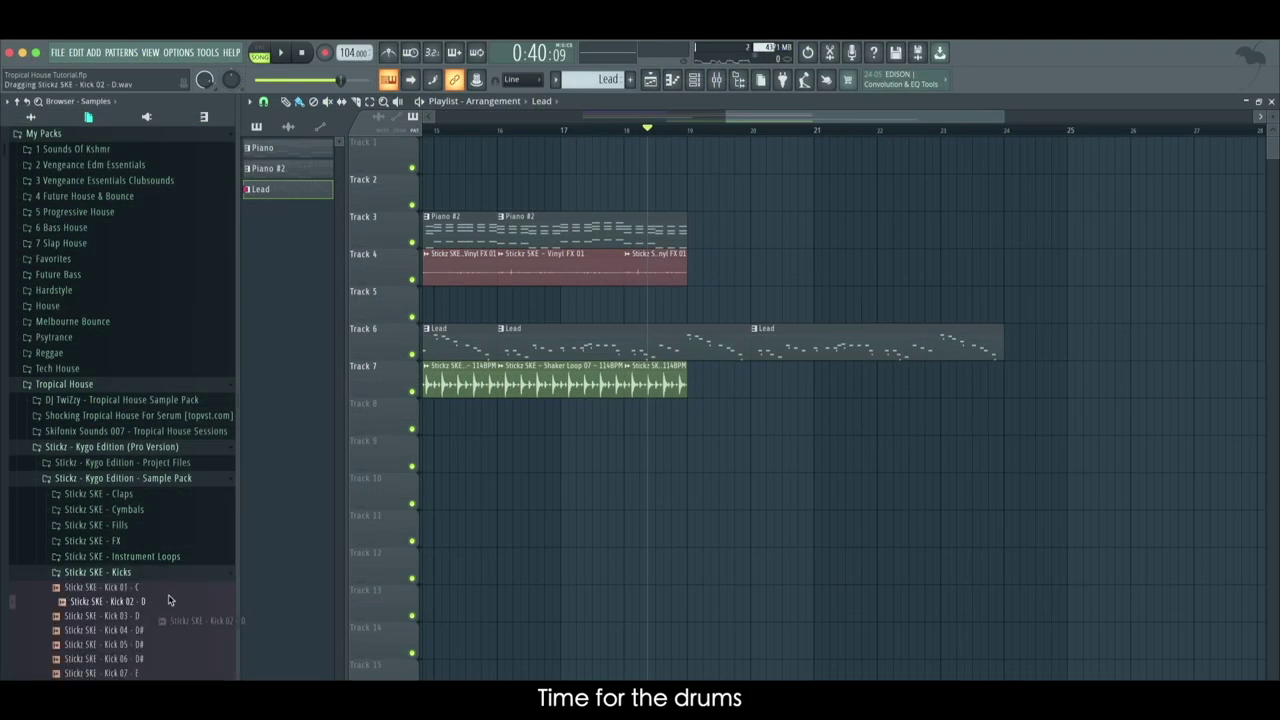
scroll(168, 600, down, 3)
scroll(165, 512, down, 2)
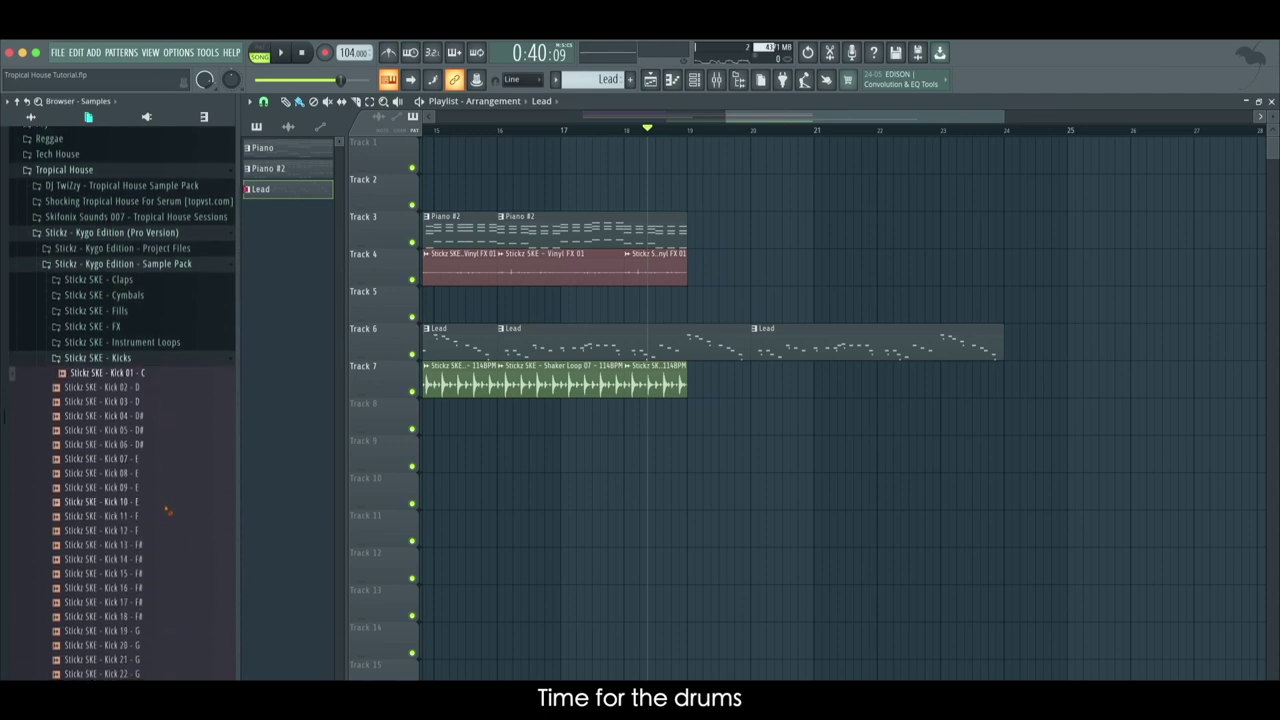
scroll(184, 622, down, 3)
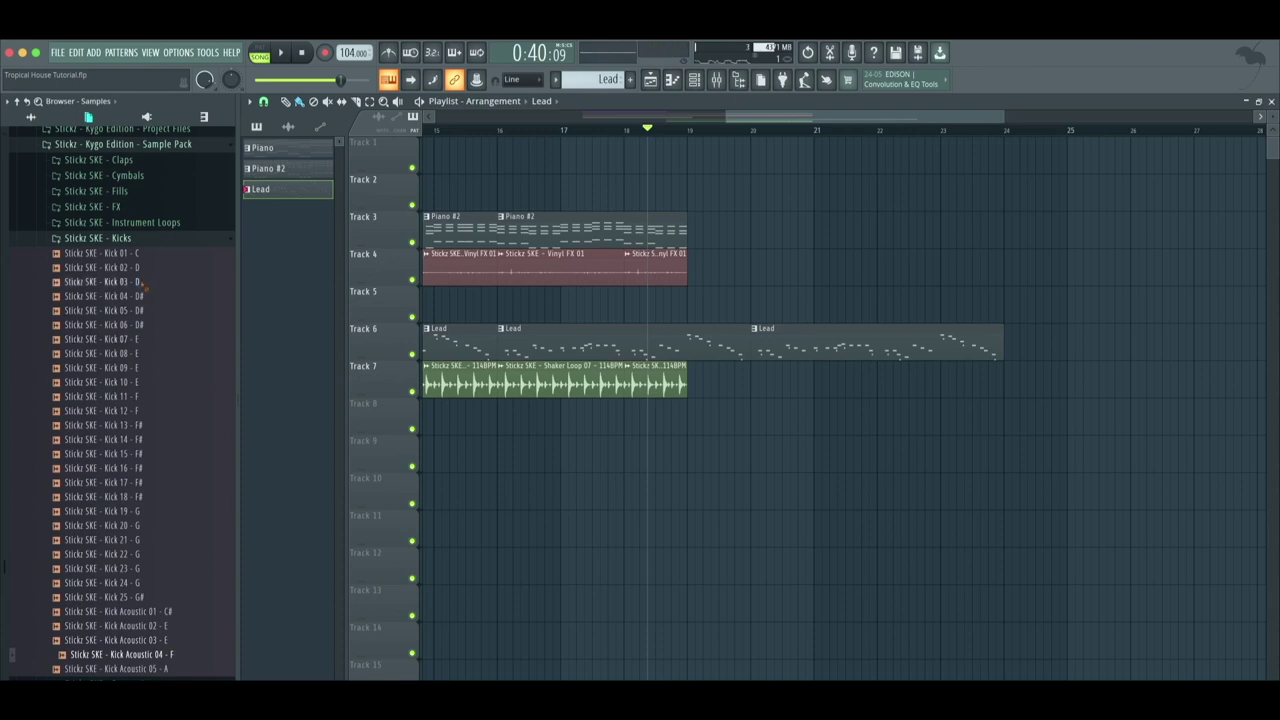
drag(829, 243, 826, 236)
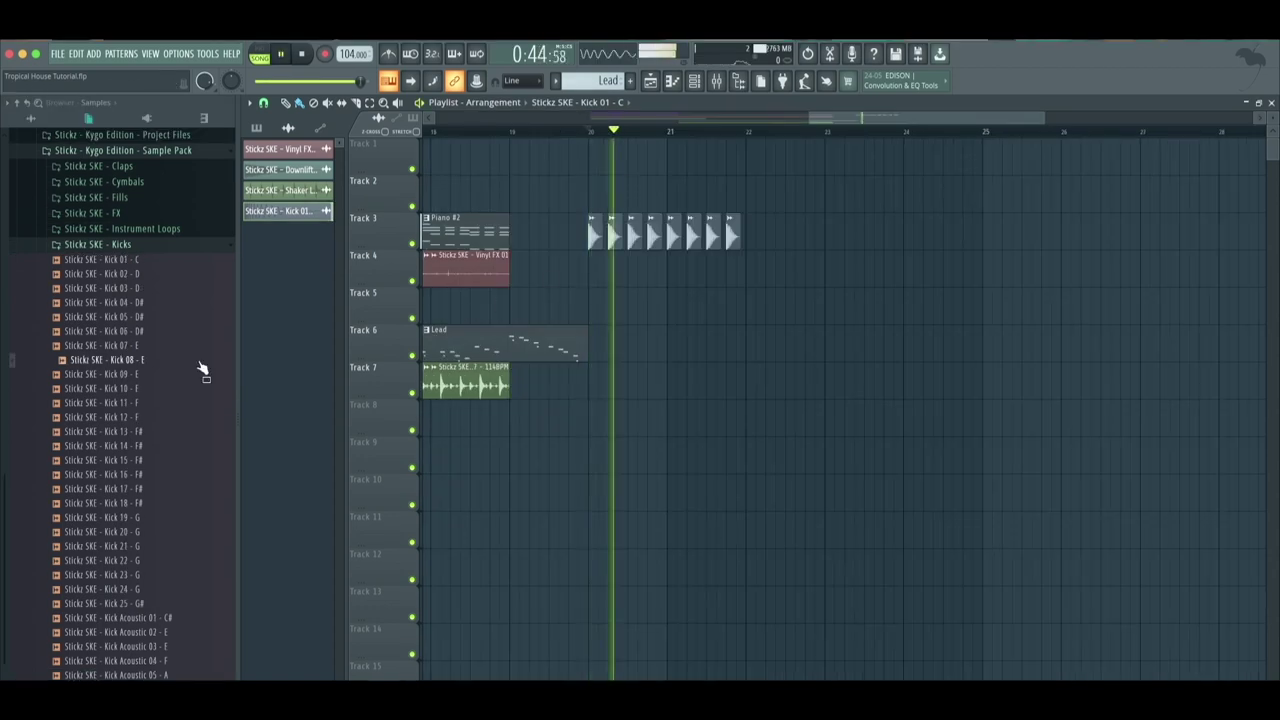
Audition the Stickz SKE - Claps samples and place Snap 02 on Track 4 beneath every second kick, starting at bar 20's second beat
click(128, 246)
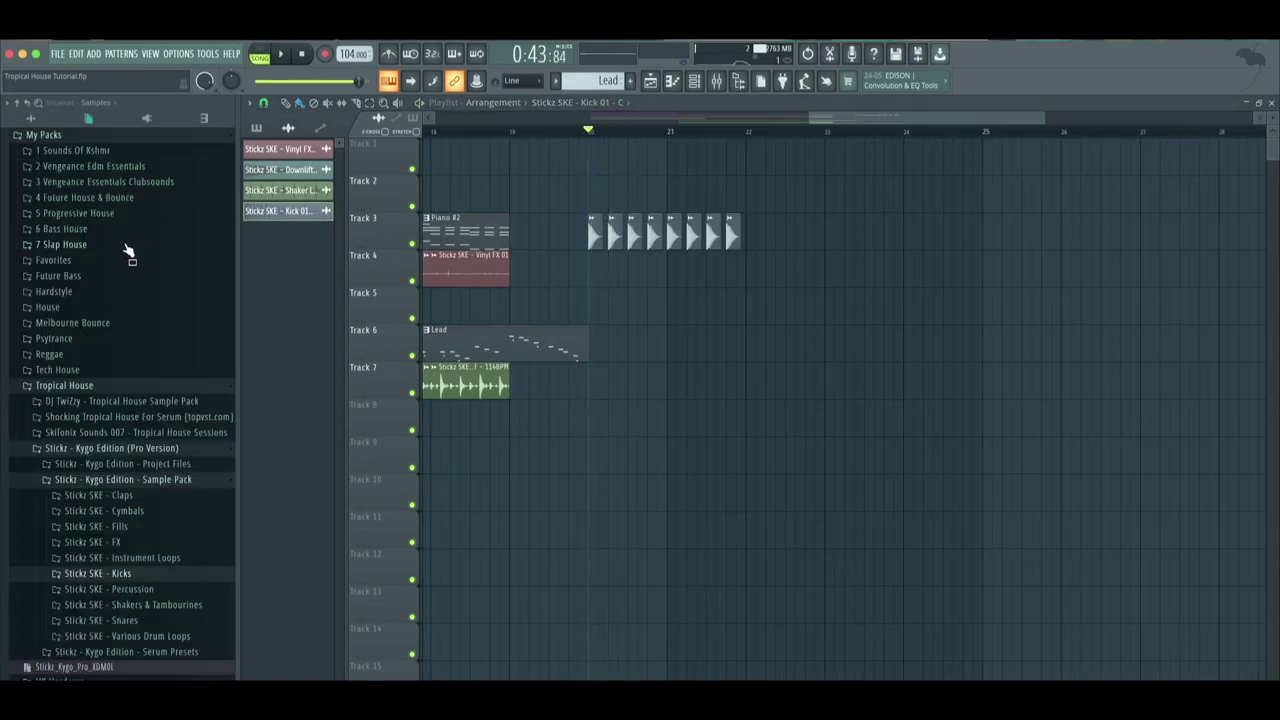
click(147, 497)
scroll(150, 500, down, 2)
click(152, 488)
scroll(172, 565, down, 3)
click(172, 540)
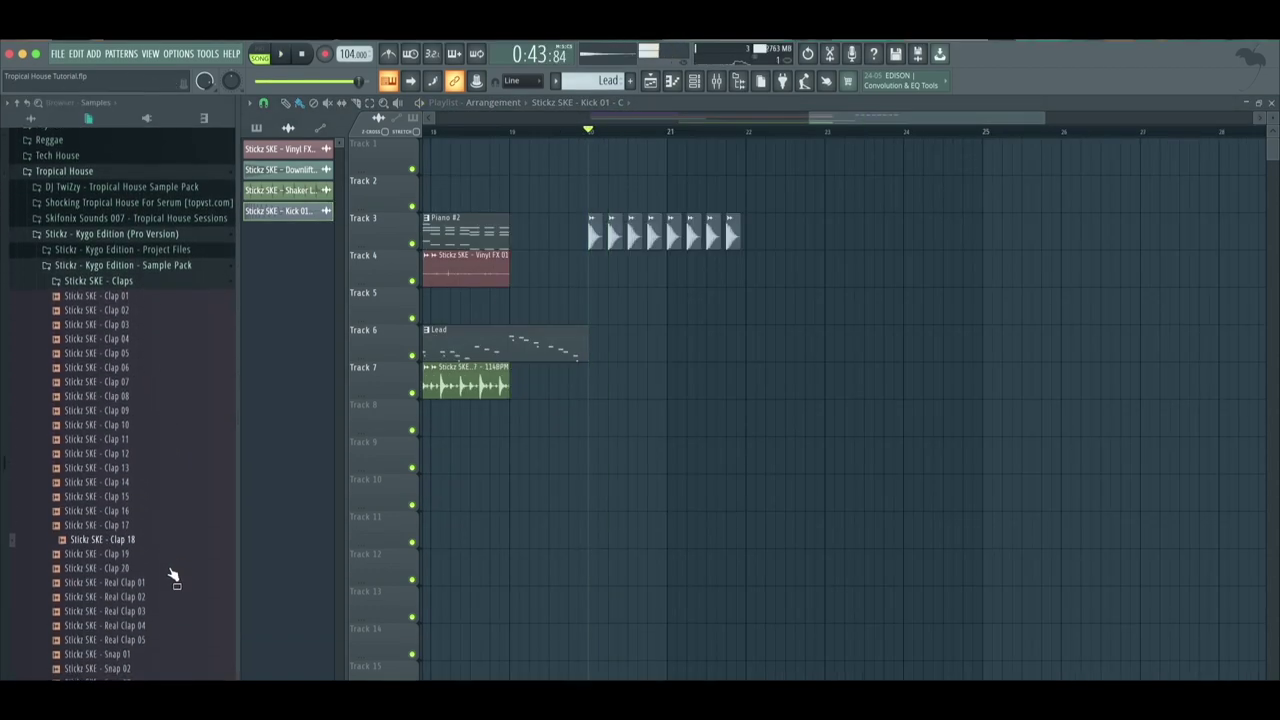
scroll(175, 585, down, 2)
click(175, 495)
scroll(177, 560, down, 1)
click(176, 508)
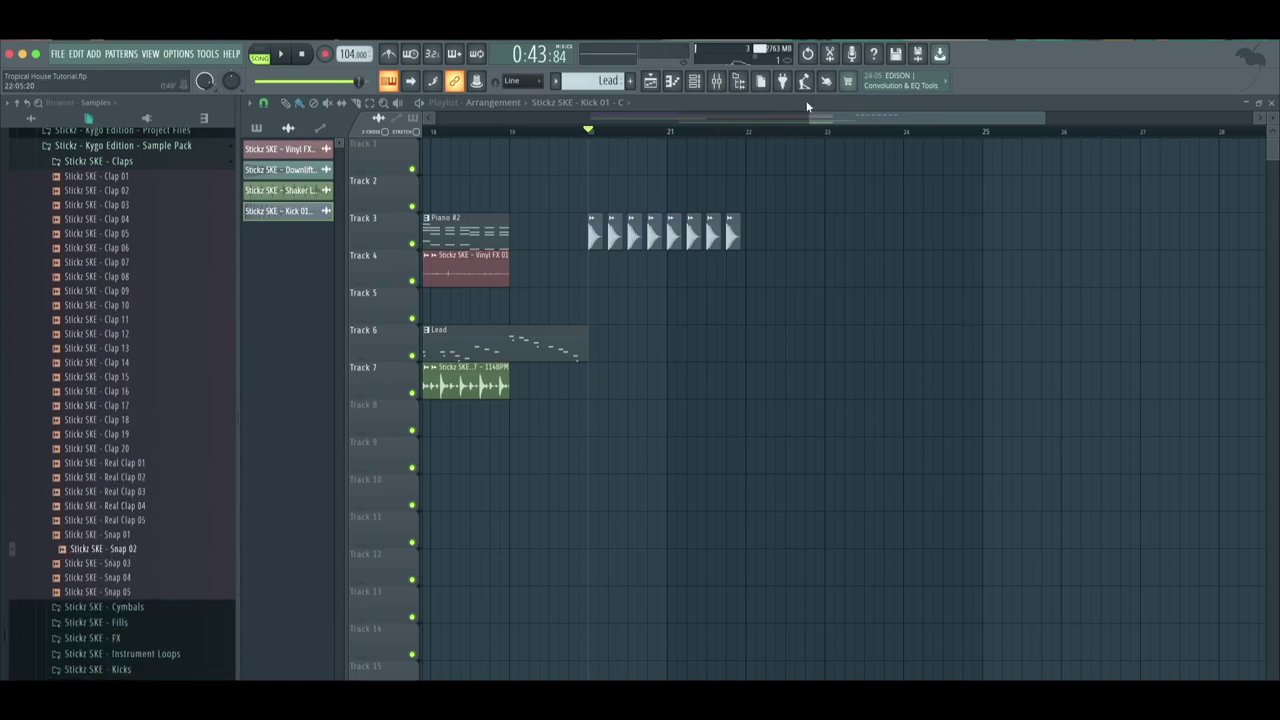
scroll(827, 116, up, 1)
drag(149, 549, 733, 349)
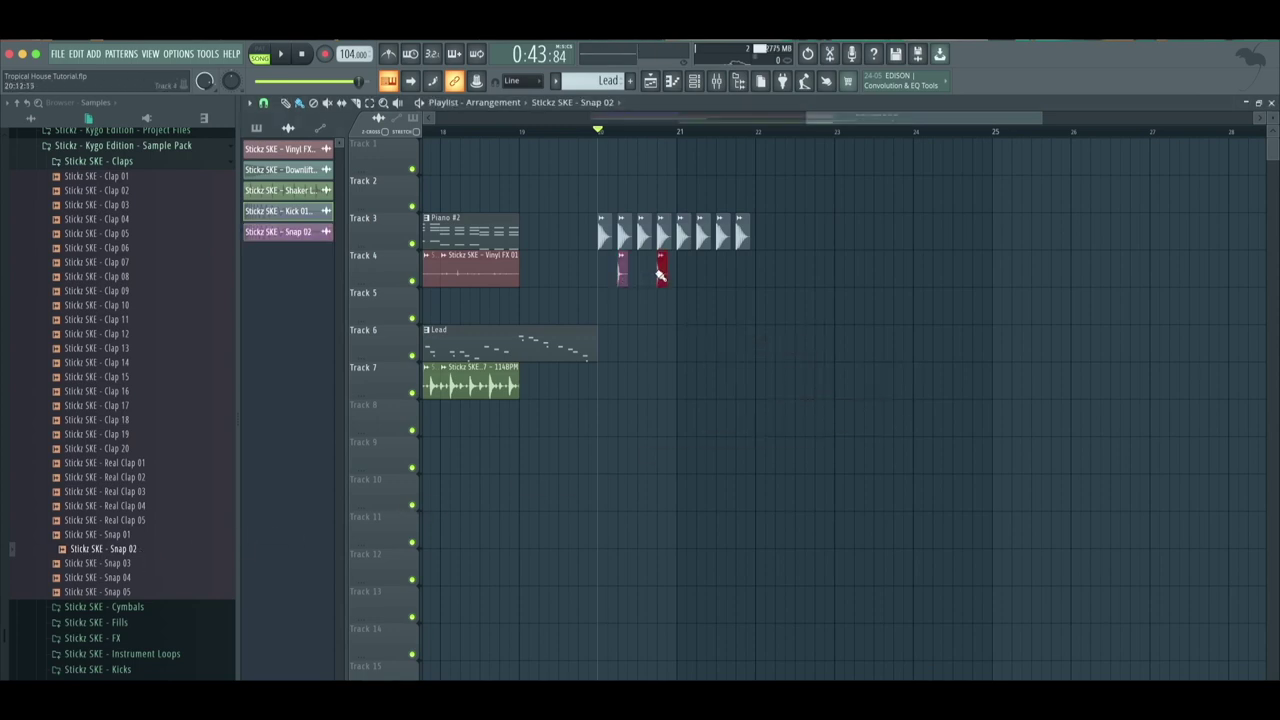
Route the Snap 02 channel to mixer track 7, lower its level during playback and stop the song
double_click(704, 275)
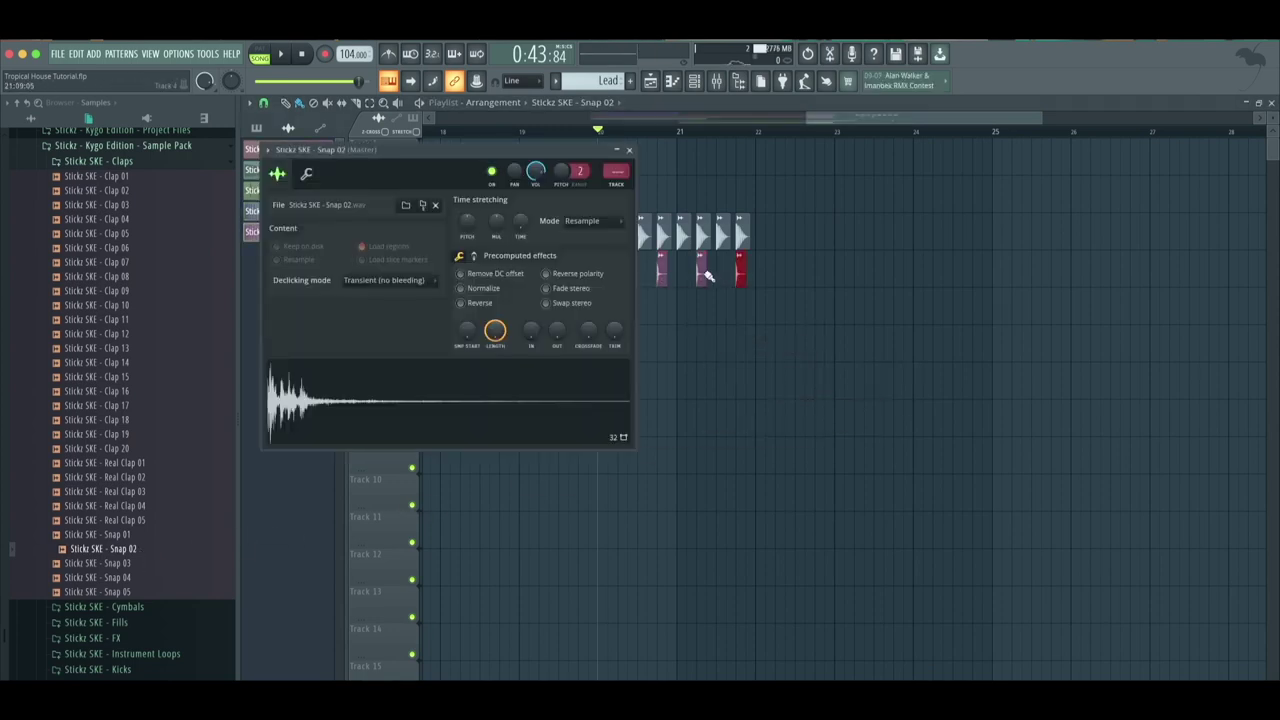
click(617, 186)
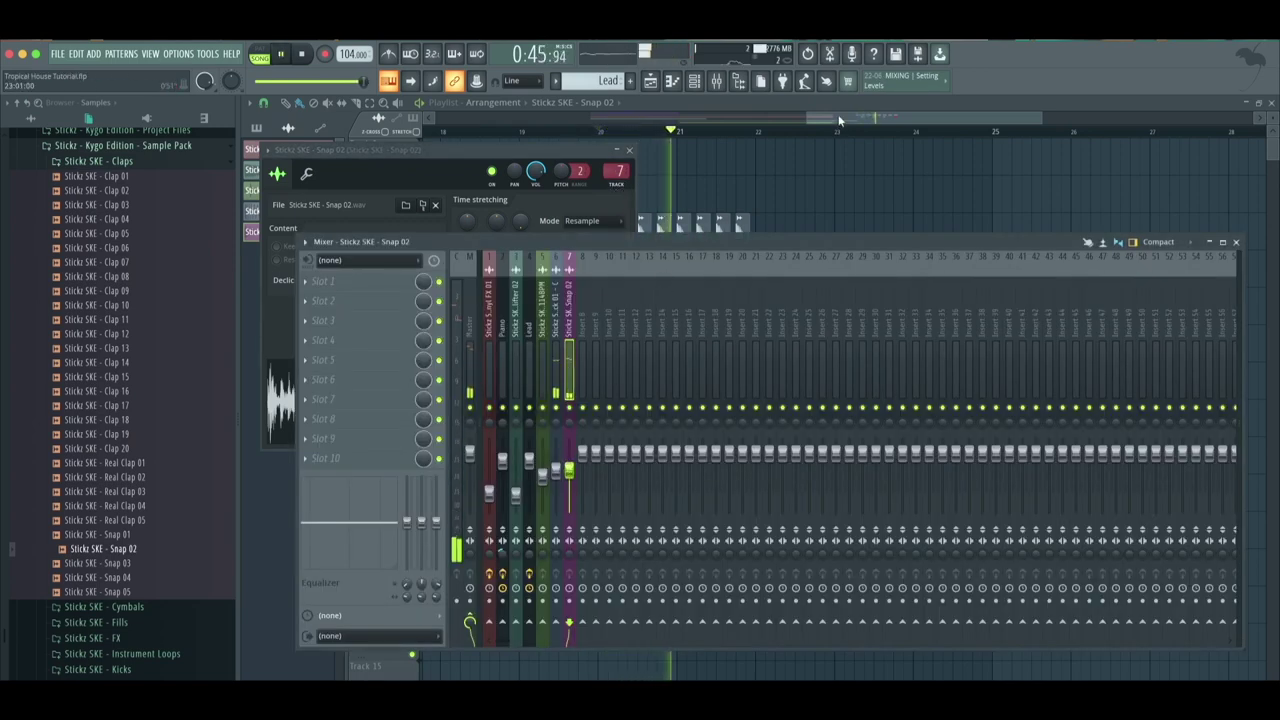
key(F12)
key(space)
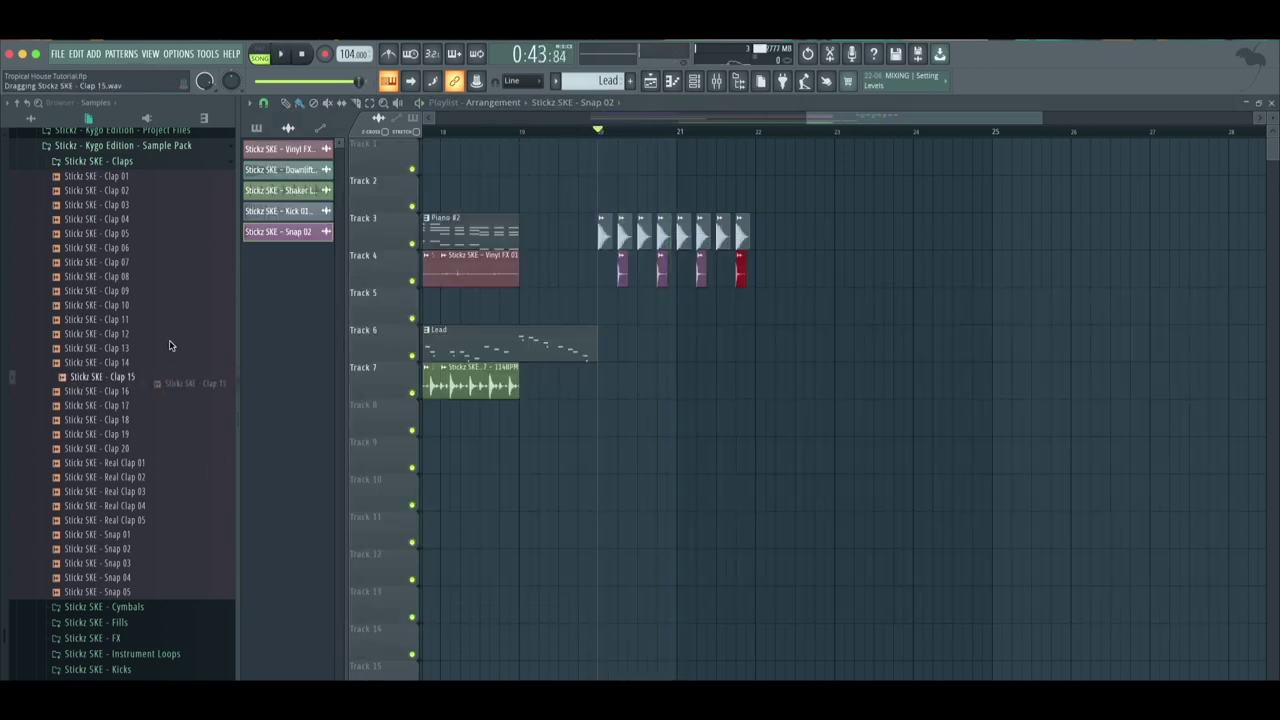
Audition more clap samples and add Stickz SKE - Clap 07 to the playlist
key(Up)
key(Up)
key(Up)
key(Up)
scroll(163, 340, up, 2)
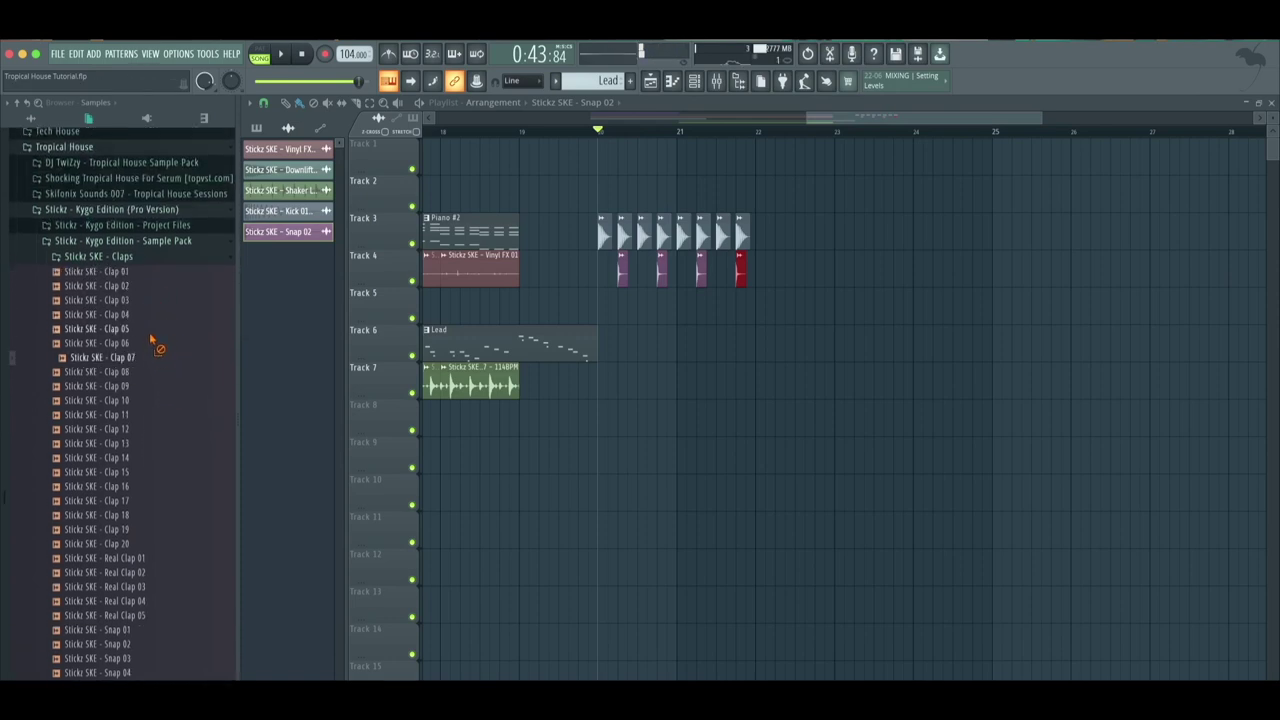
drag(668, 410, 712, 375)
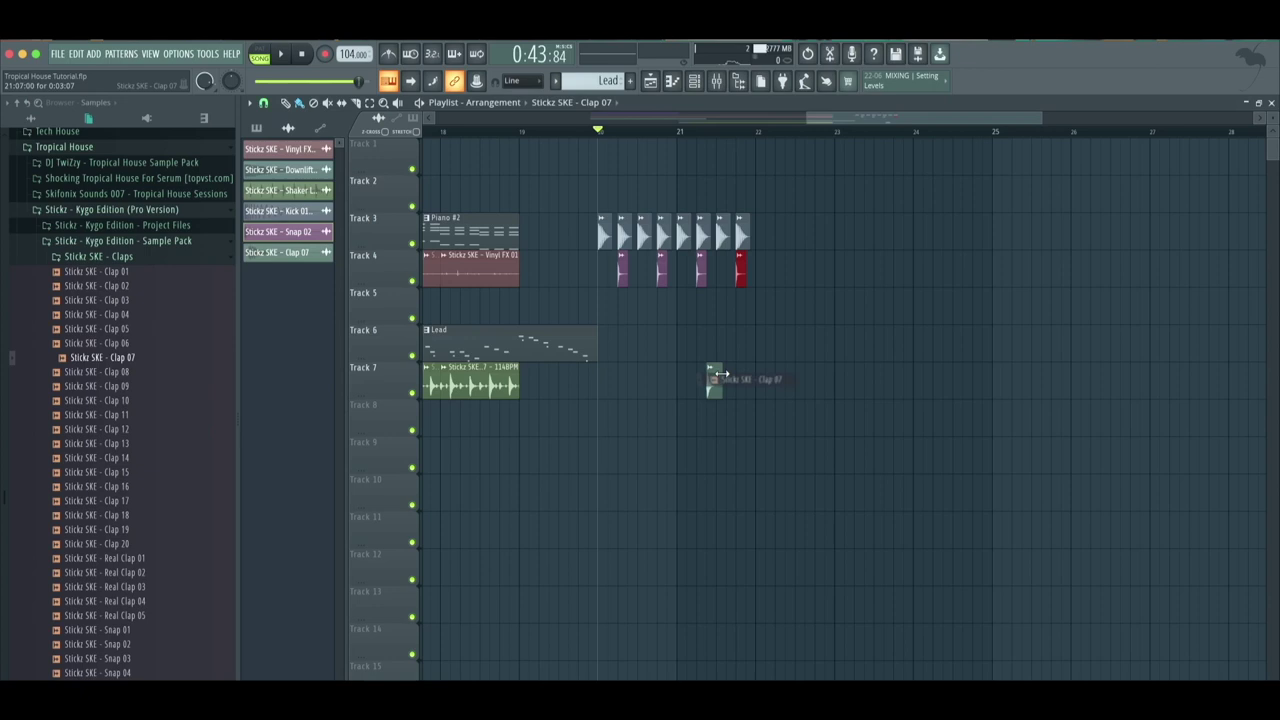
Position Clap 07 on Track 5 beneath the first snap, route it to mixer track 8 and lower its level
double_click(620, 307)
key(ctrl+l)
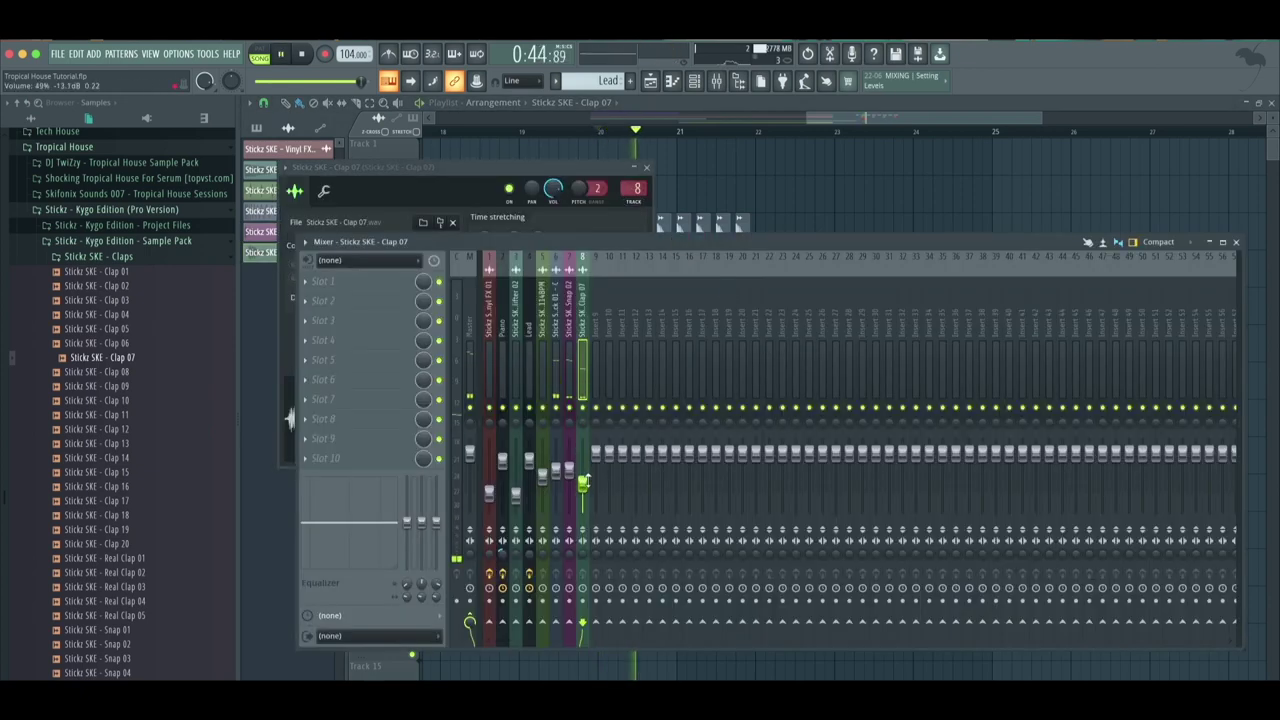
key(F5)
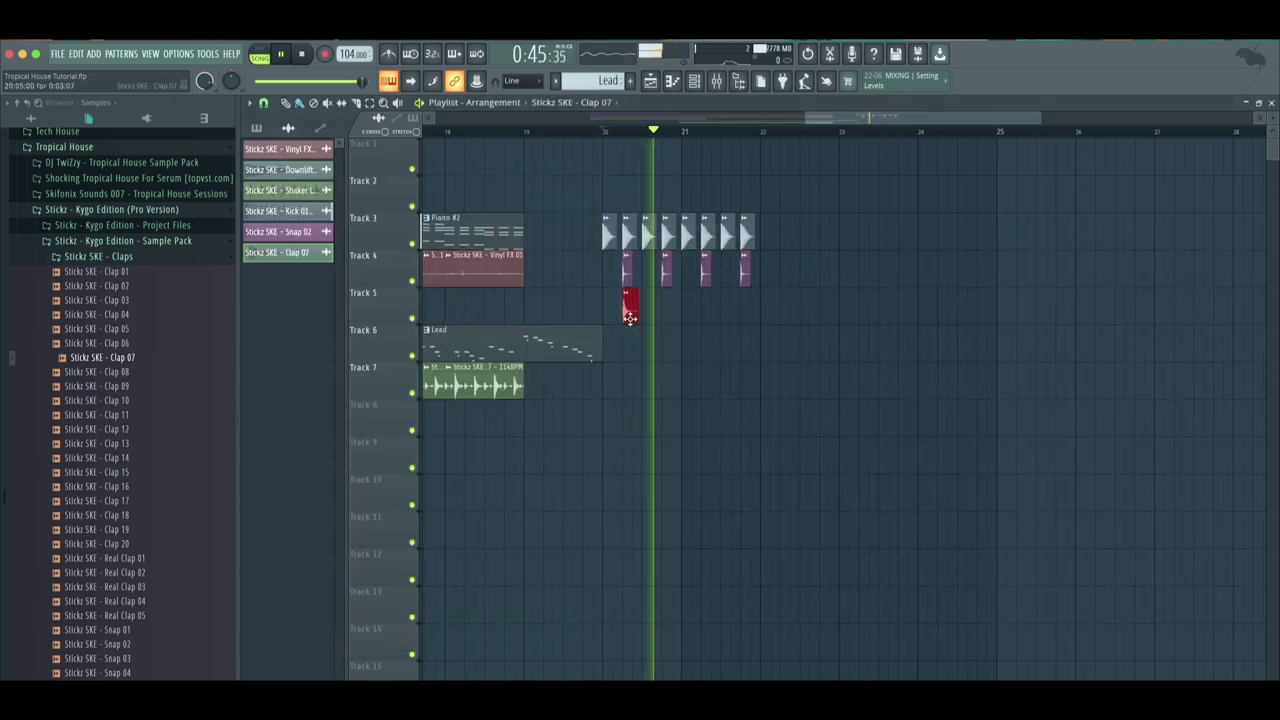
Repeat the clap and drum pattern up to bar 28 and place the Lead pattern on Track 6 at bars 20 and 24
drag(629, 306, 668, 318)
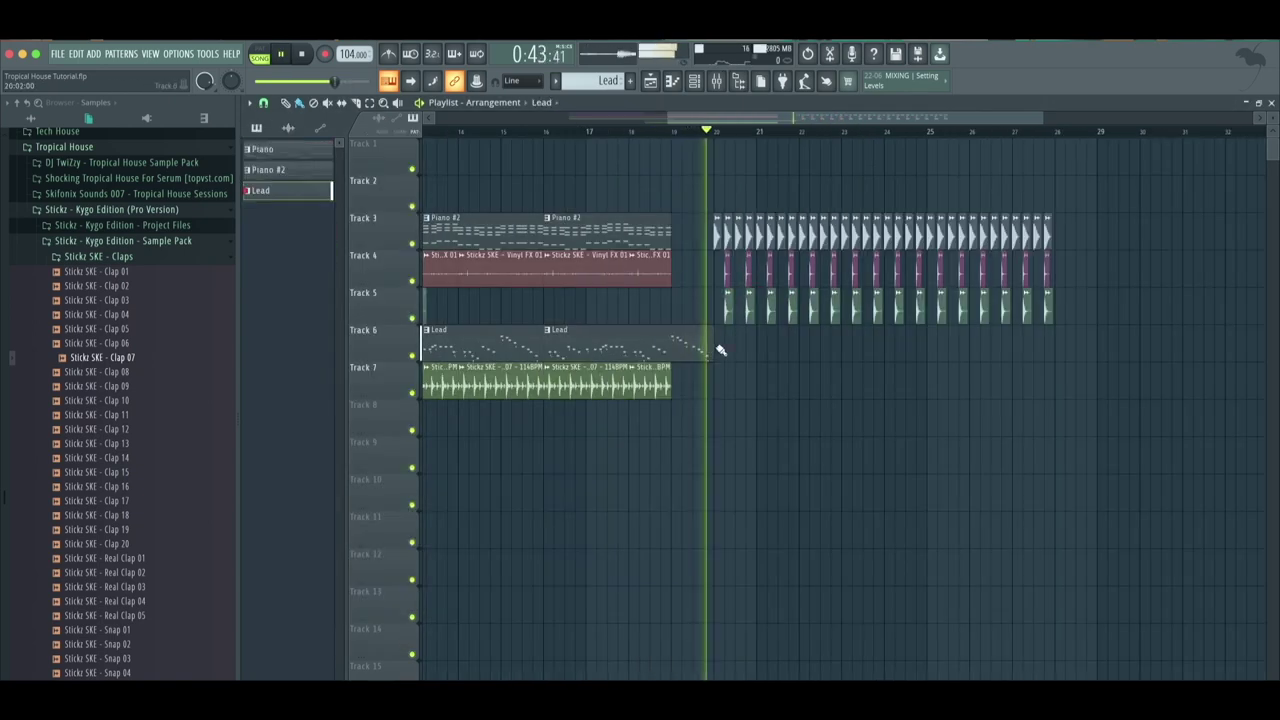
click(717, 346)
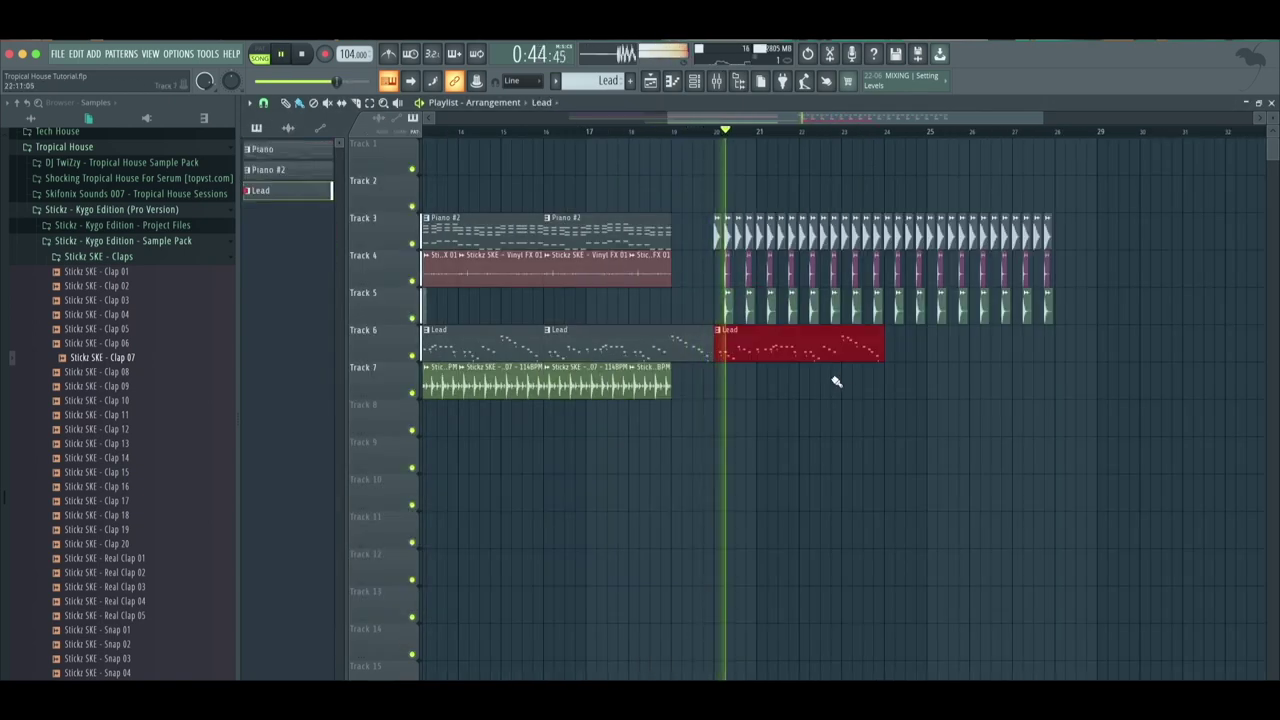
click(887, 352)
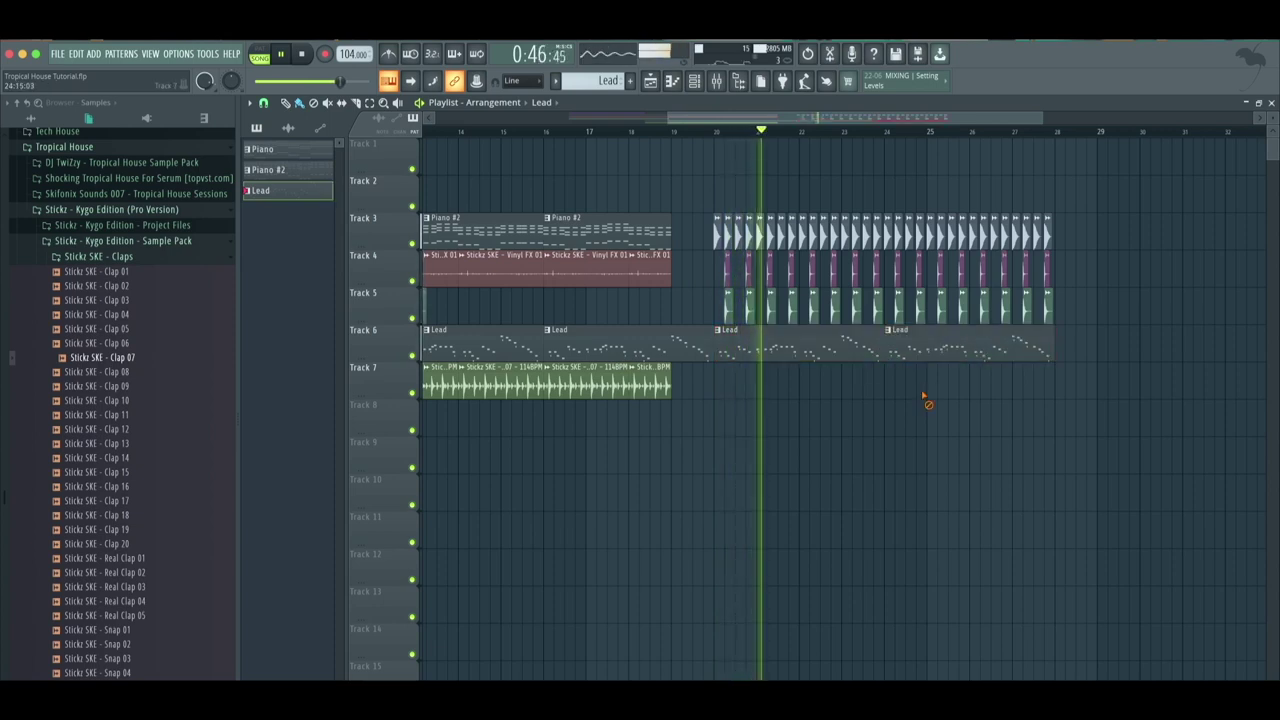
Place Piano #2 on Track 2 at bar 20, lengthen the clip to four bars and repeat it at bar 24
click(716, 218)
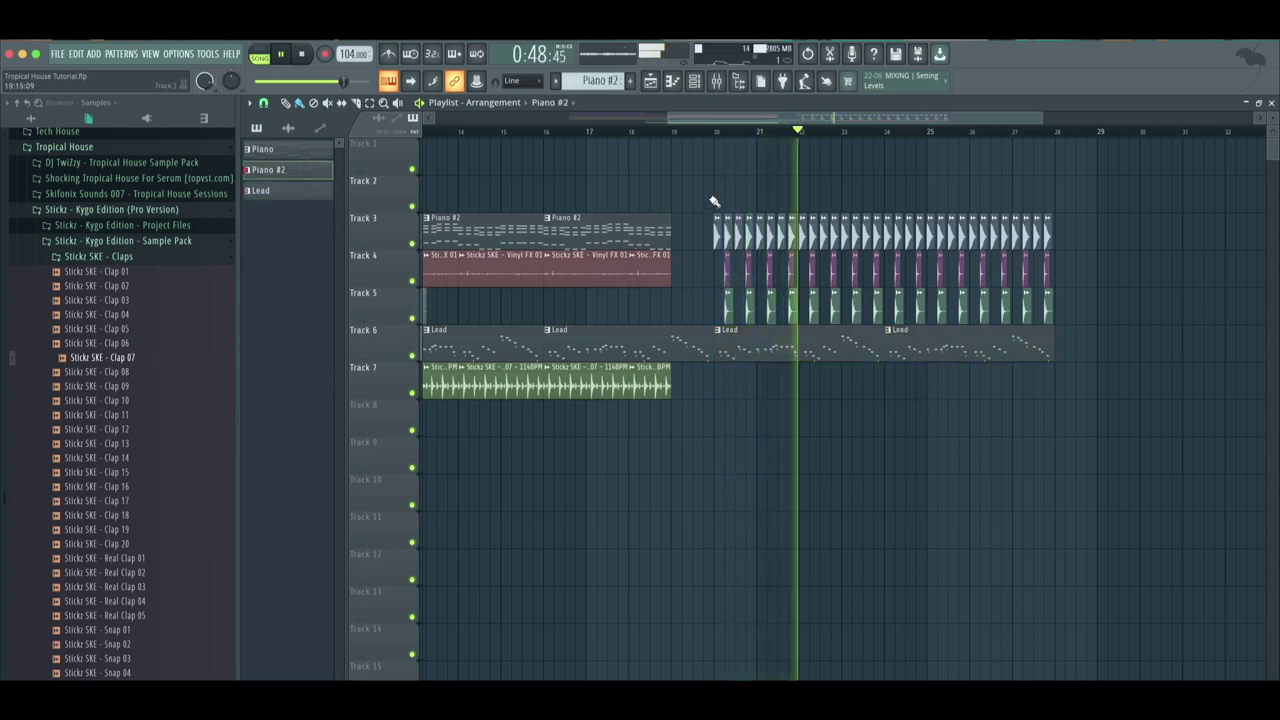
mouse_move(714, 202)
mouse_down()
mouse_move(1006, 203)
mouse_move(1114, 234)
mouse_up()
right_click(1030, 195)
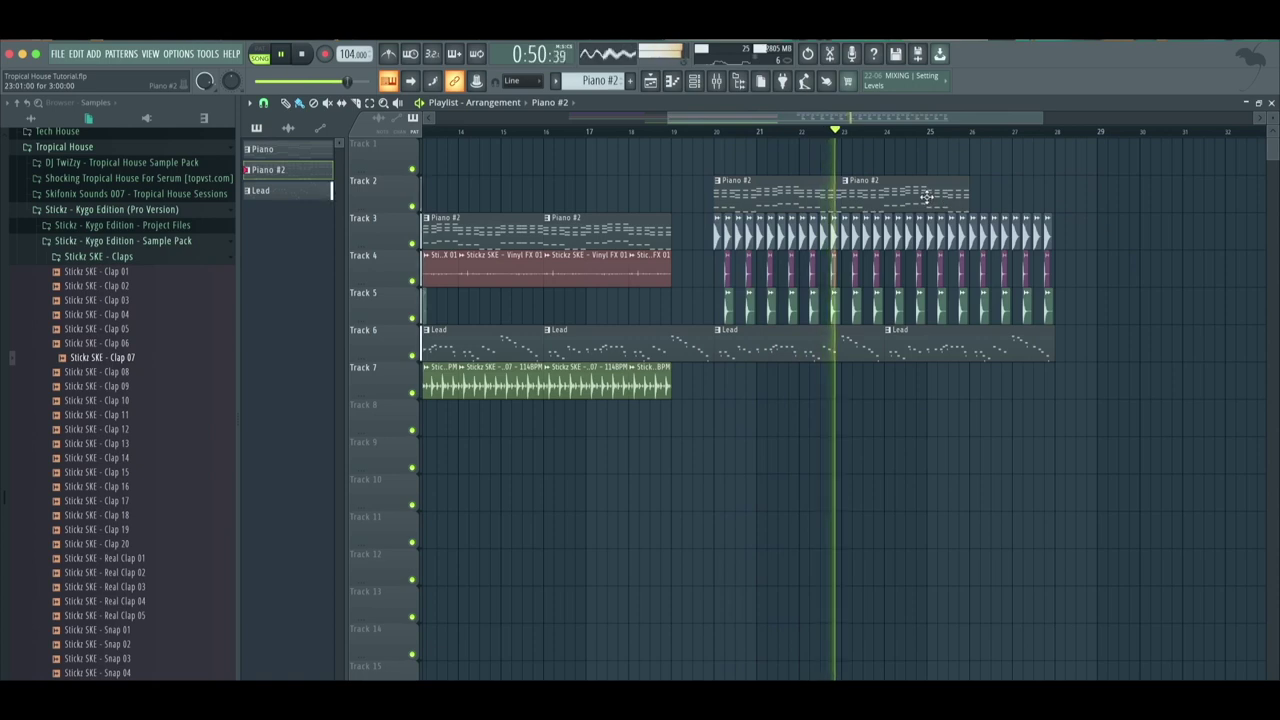
right_click(927, 196)
drag(840, 195, 885, 195)
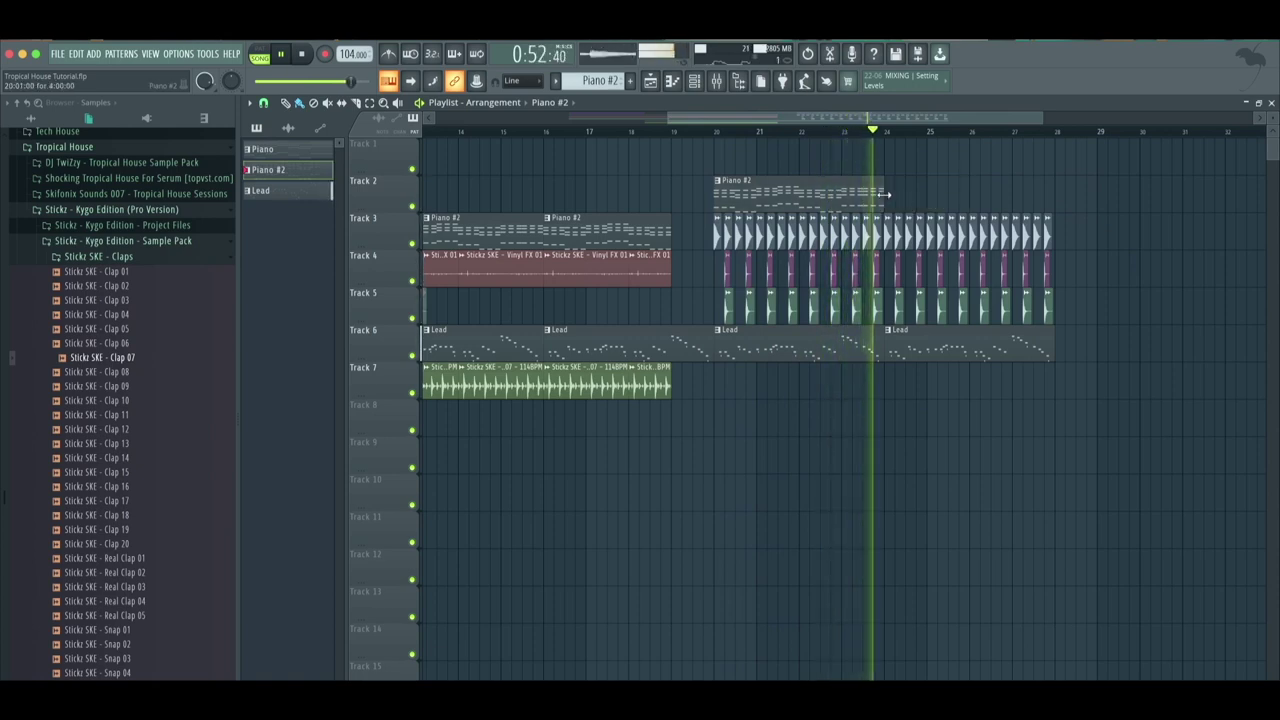
click(890, 196)
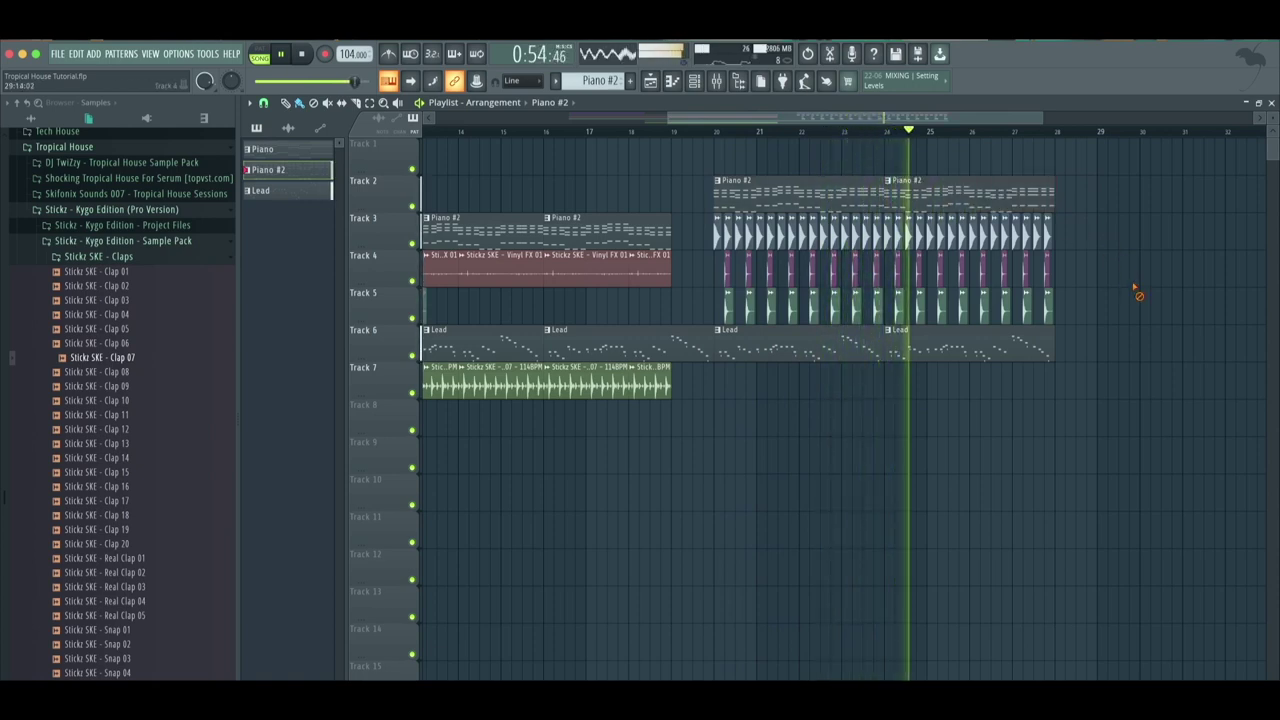
Load the Kickstart sidechain plugin in slot 3 of the Piano mixer track and close its window
key(F7)
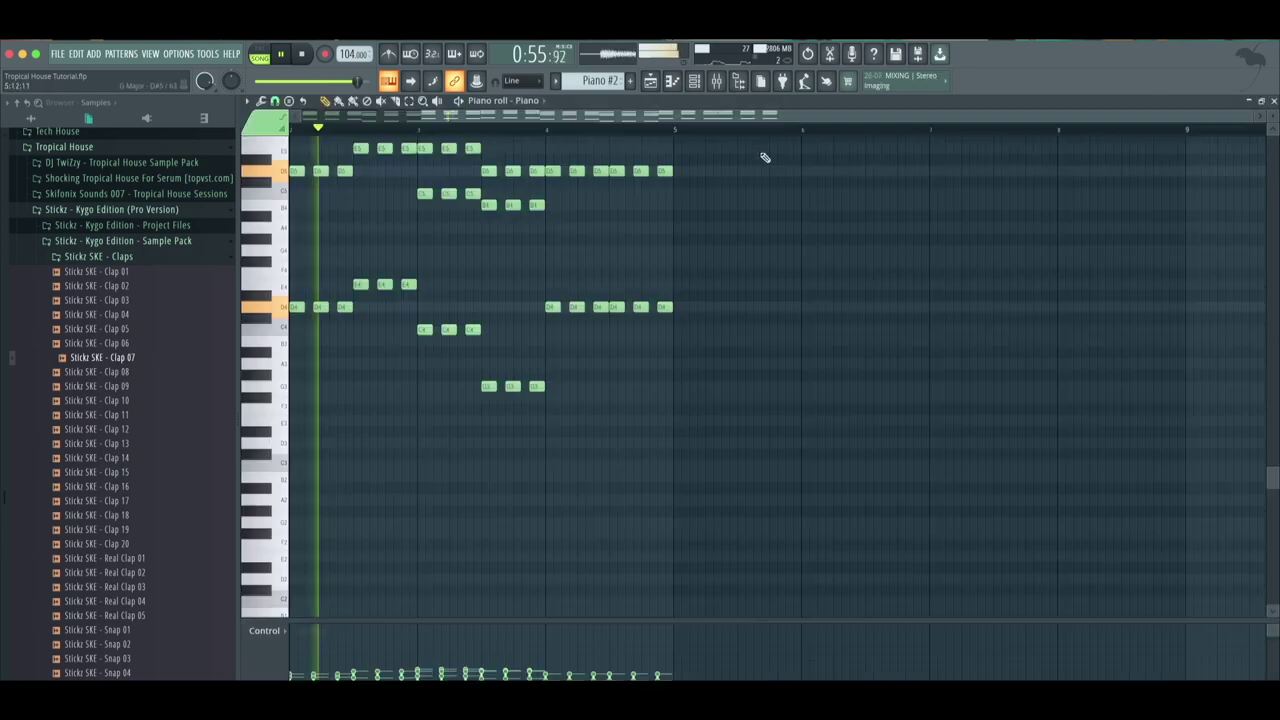
click(717, 84)
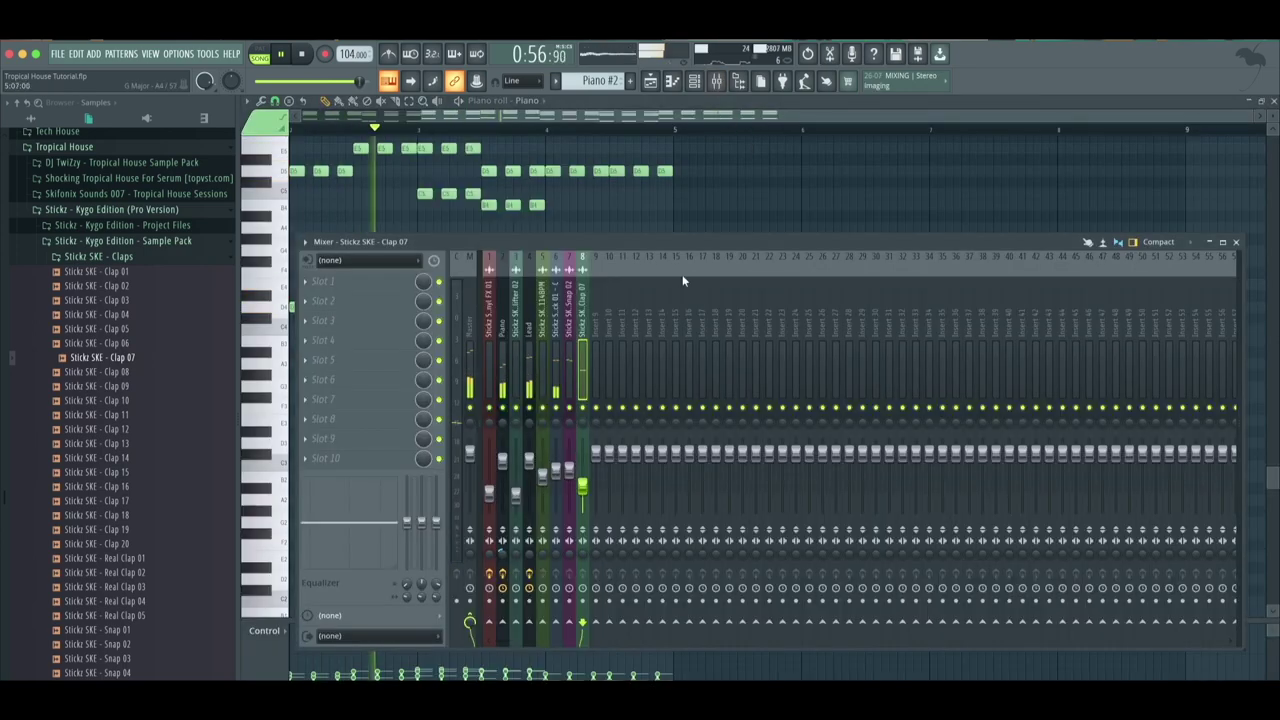
click(505, 353)
click(354, 325)
mouse_move(472, 486)
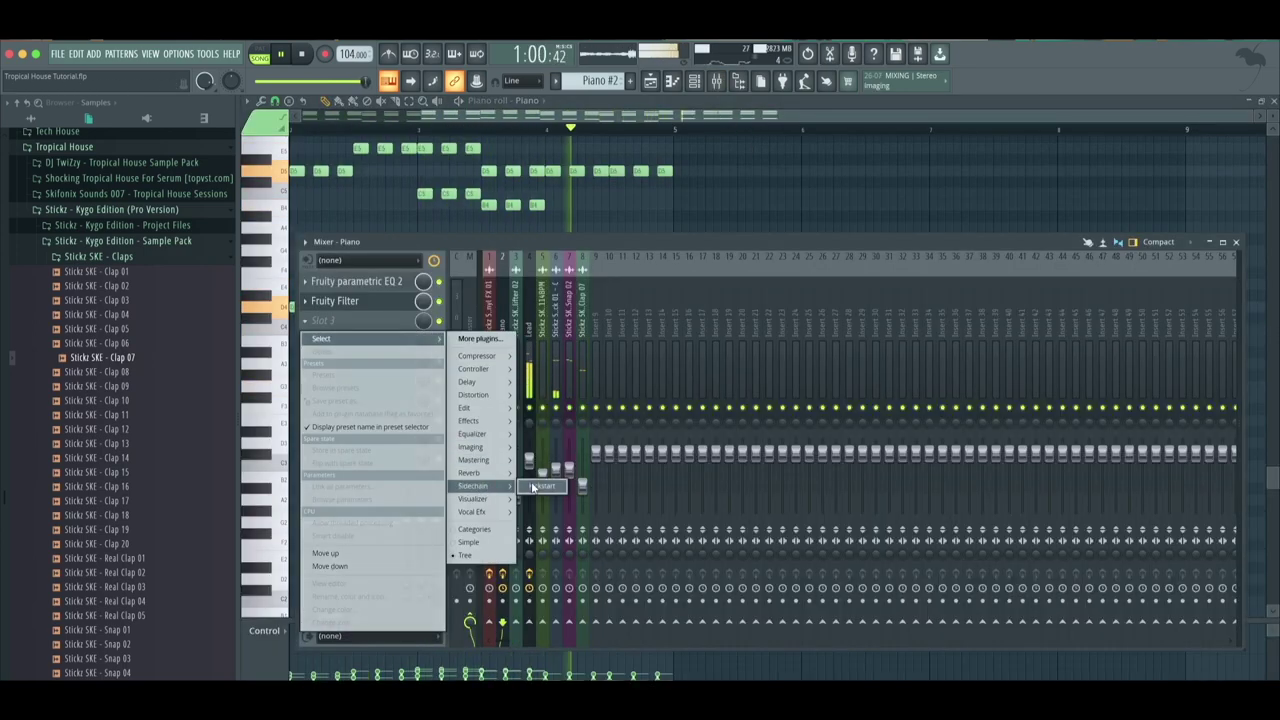
click(538, 486)
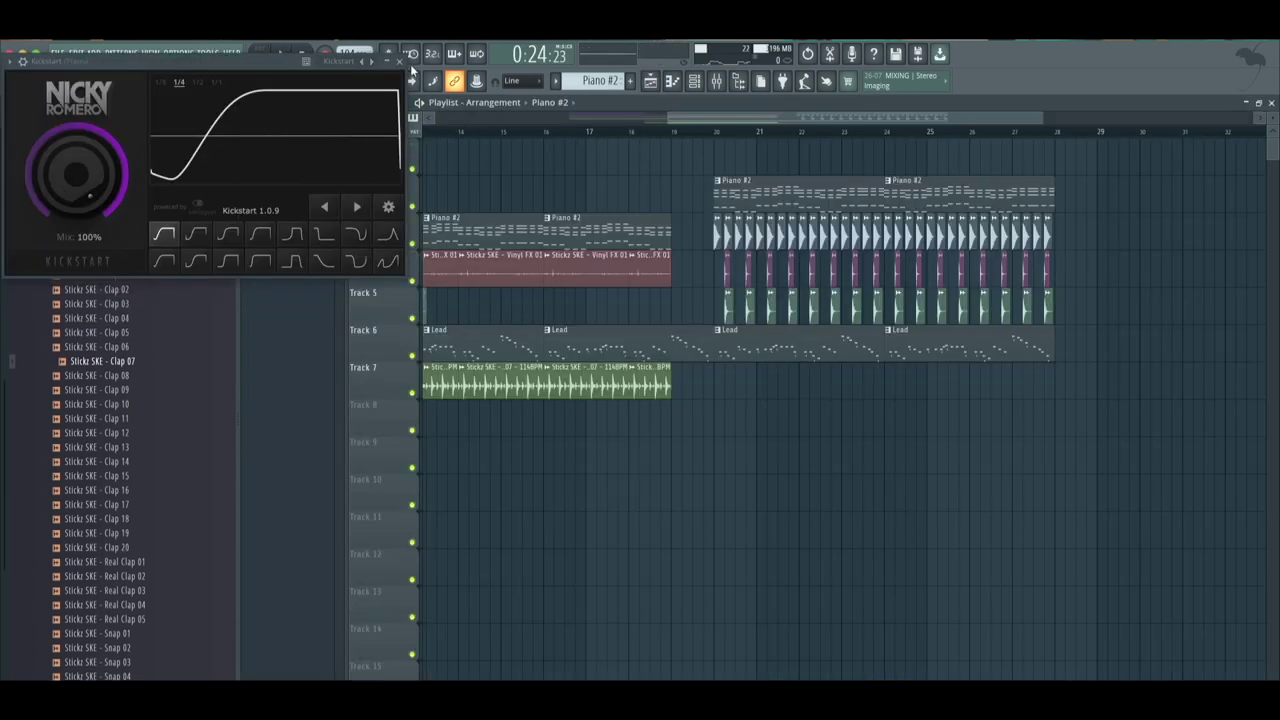
click(399, 61)
Create an automation clip for Kickstart's mix level on the Piano mixer track and move it to Track 8
drag(697, 113, 572, 128)
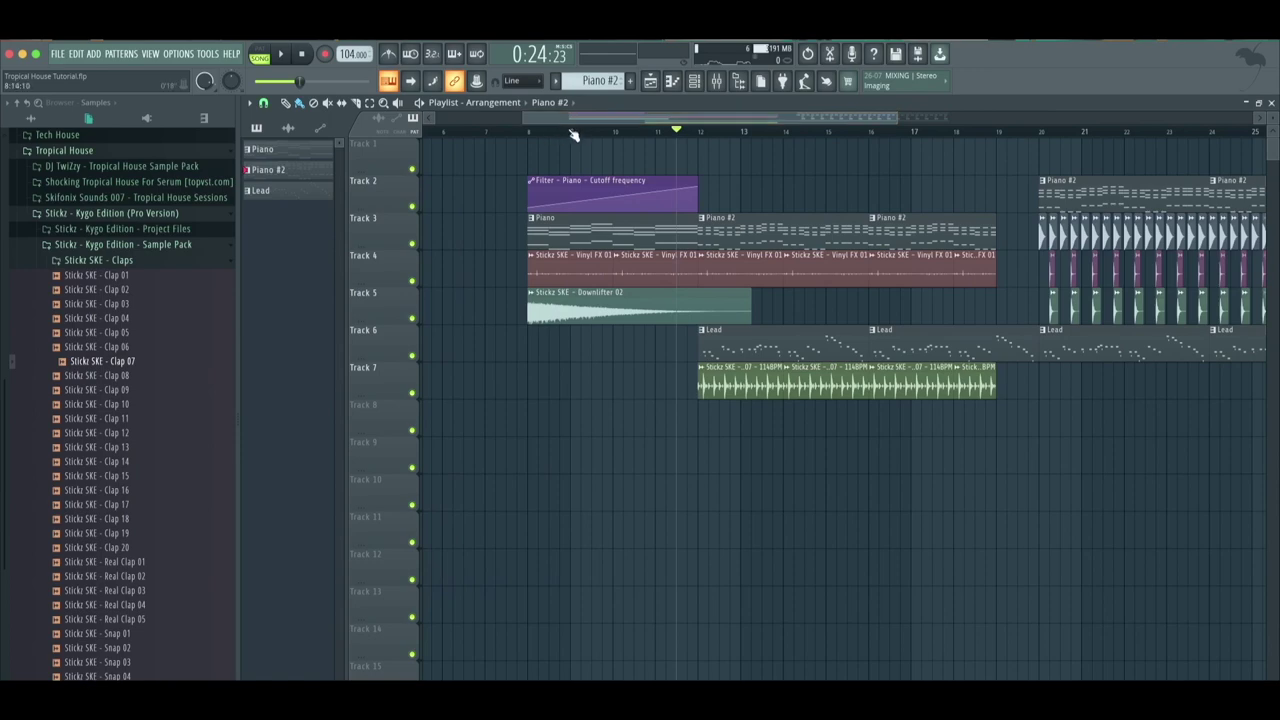
click(718, 83)
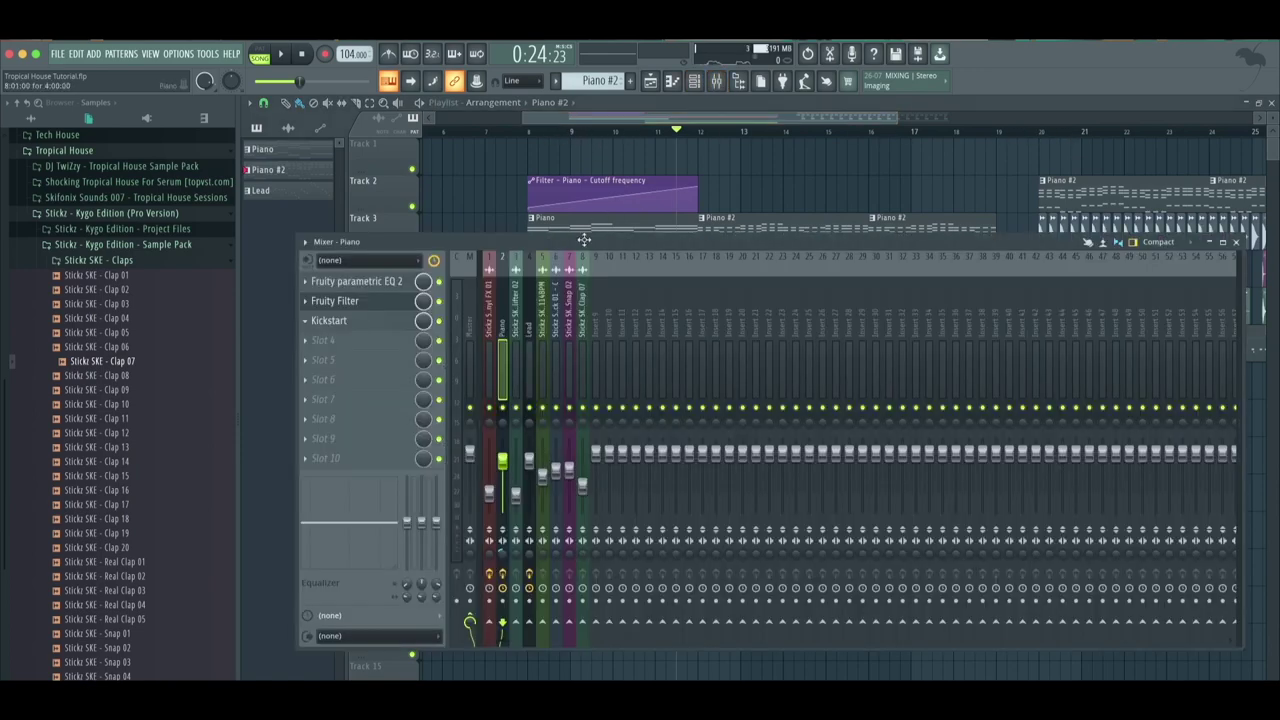
right_click(424, 322)
click(489, 426)
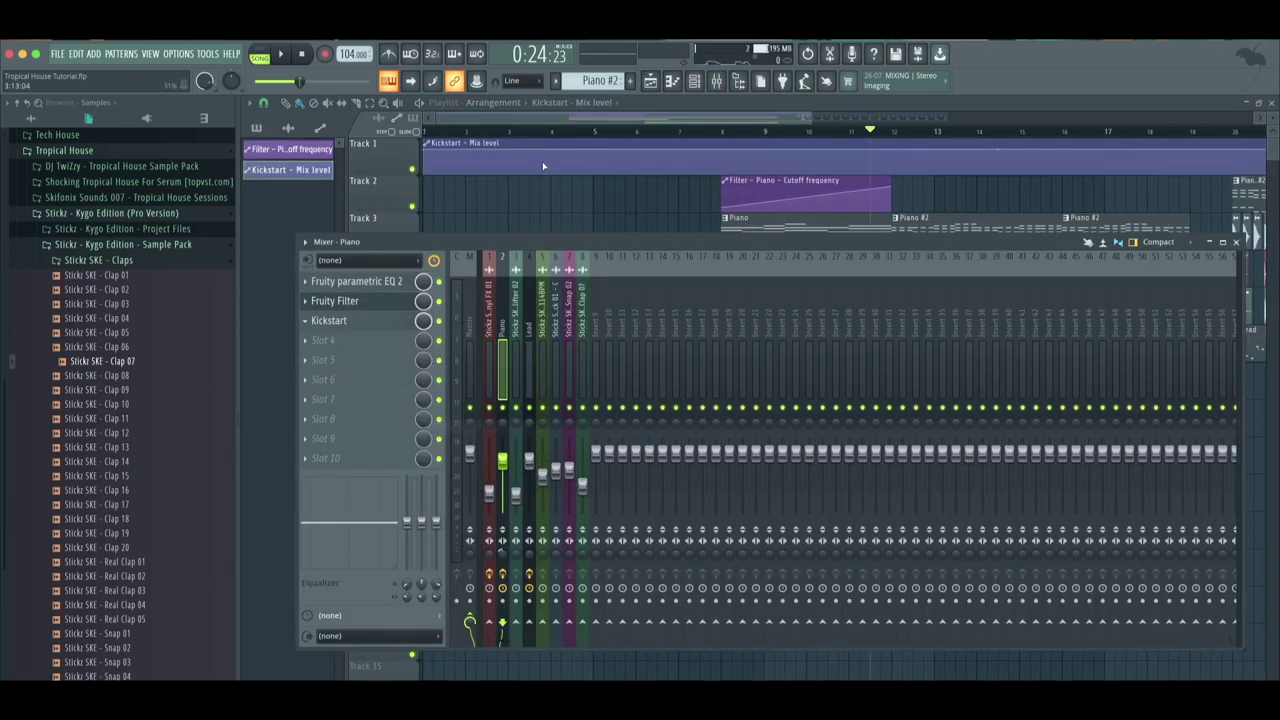
mouse_move(567, 123)
mouse_down()
mouse_move(641, 122)
mouse_move(561, 143)
mouse_move(484, 340)
mouse_move(474, 415)
mouse_up()
Shape the Kickstart mix automation to stay at minimum until bar 20, step up there and hold until bar 28
drag(792, 117, 777, 117)
drag(427, 414, 427, 432)
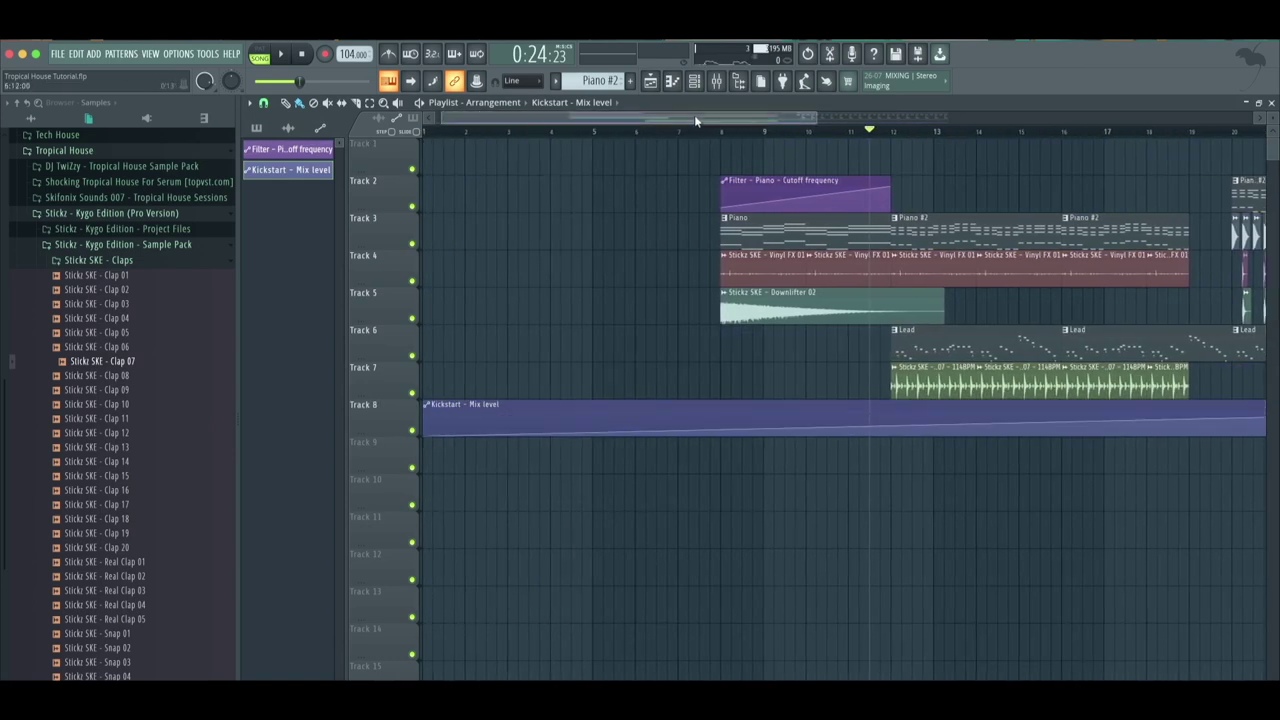
scroll(866, 403, right, 8)
right_click(886, 418)
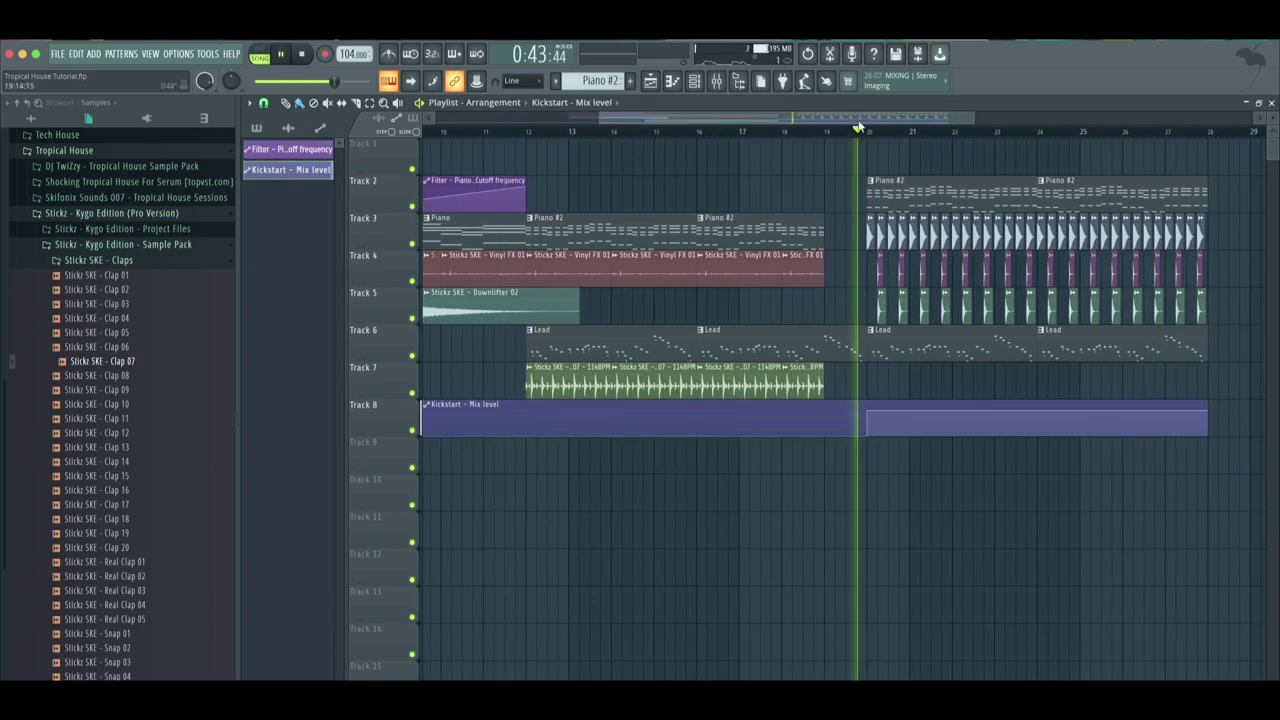
drag(857, 123, 915, 122)
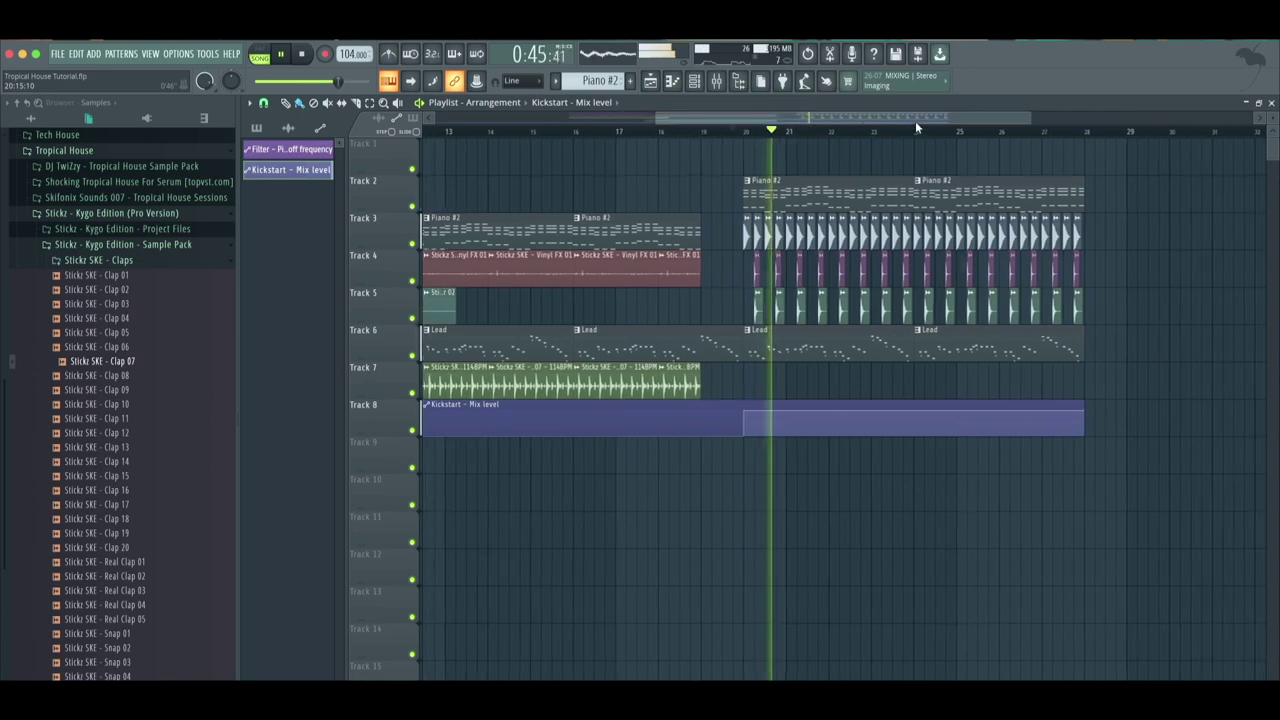
Open the Piano #2 pattern's notes and copy the lowest note of each chord across all four bars
double_click(750, 182)
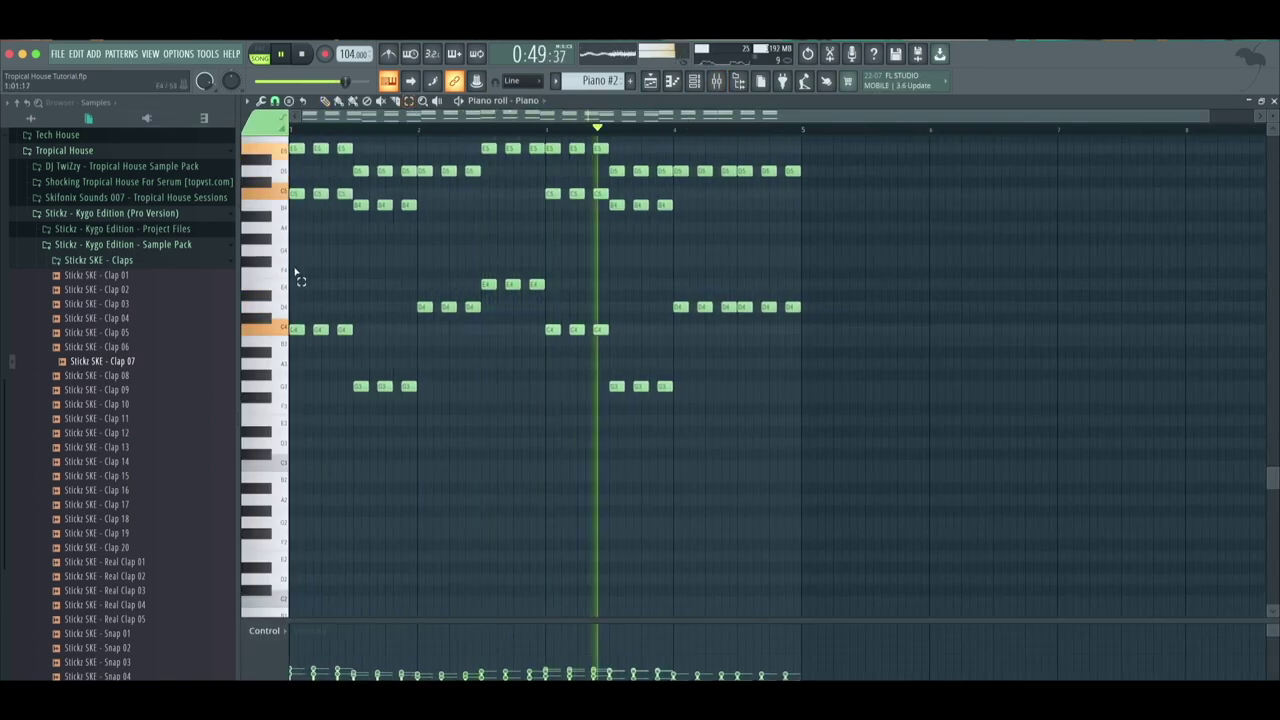
drag(295, 244, 842, 528)
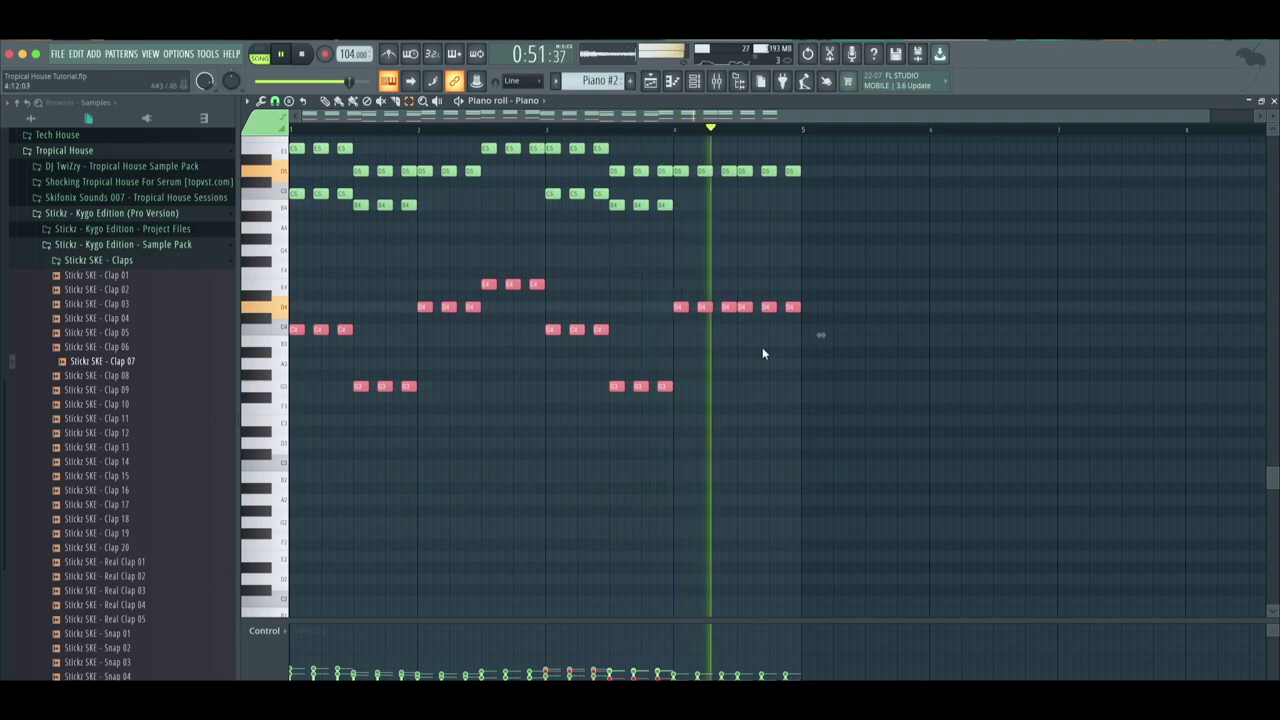
Add a second Serum instrument in Pattern 4 with the Stickz Kygo Edition preset BASS - Analog Tables and close its window
click(694, 80)
scroll(605, 81, up, 1)
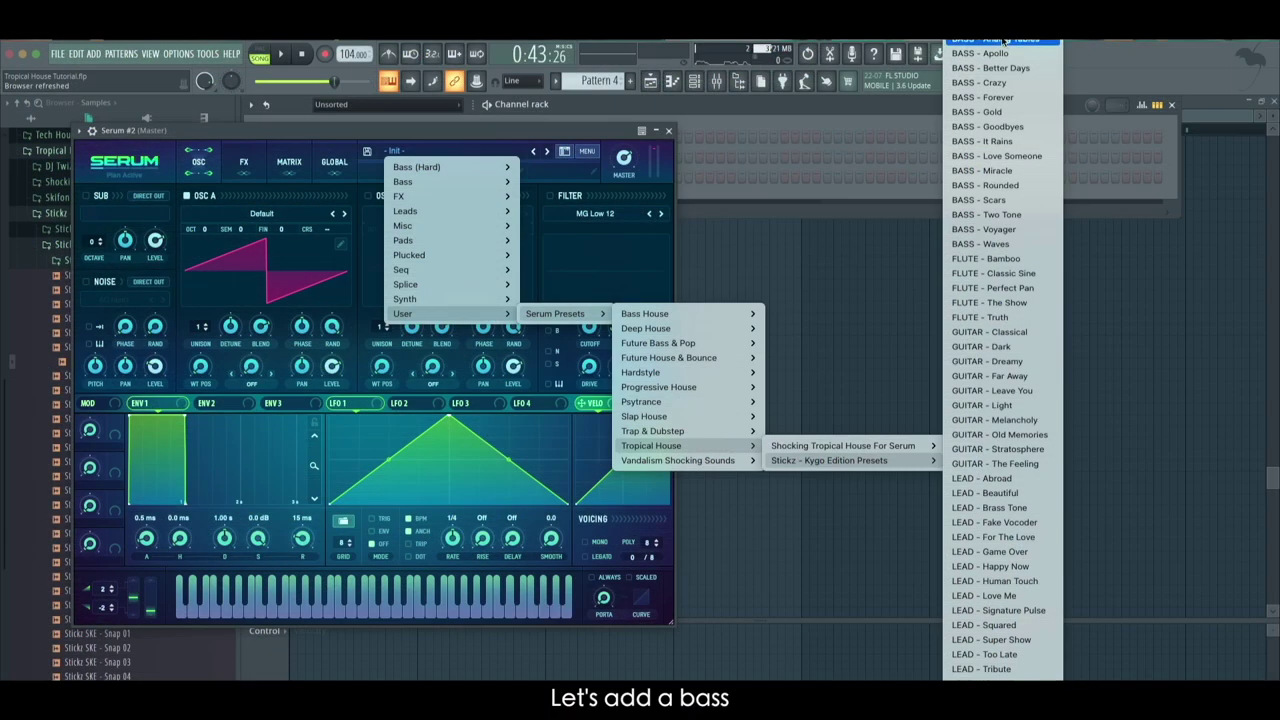
click(945, 176)
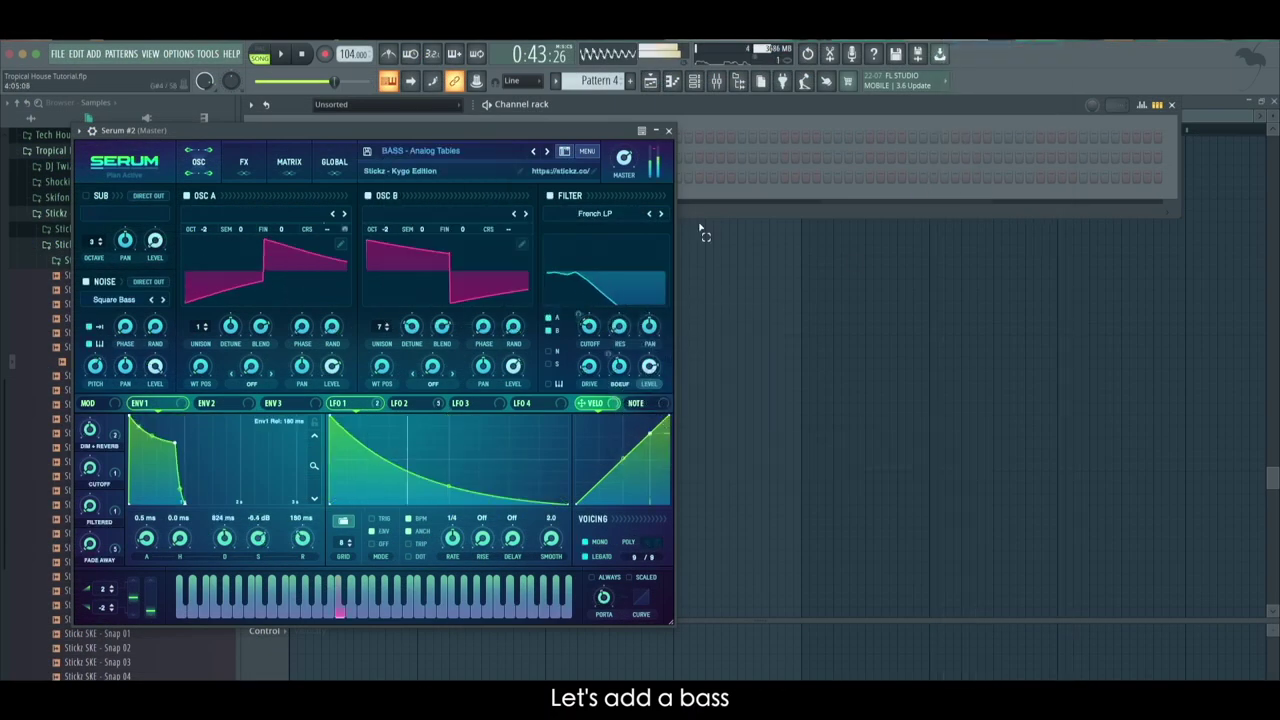
click(670, 132)
Paste the copied chord root notes into Serum #2's piano roll, raise them one octave and play the pattern
right_click(441, 178)
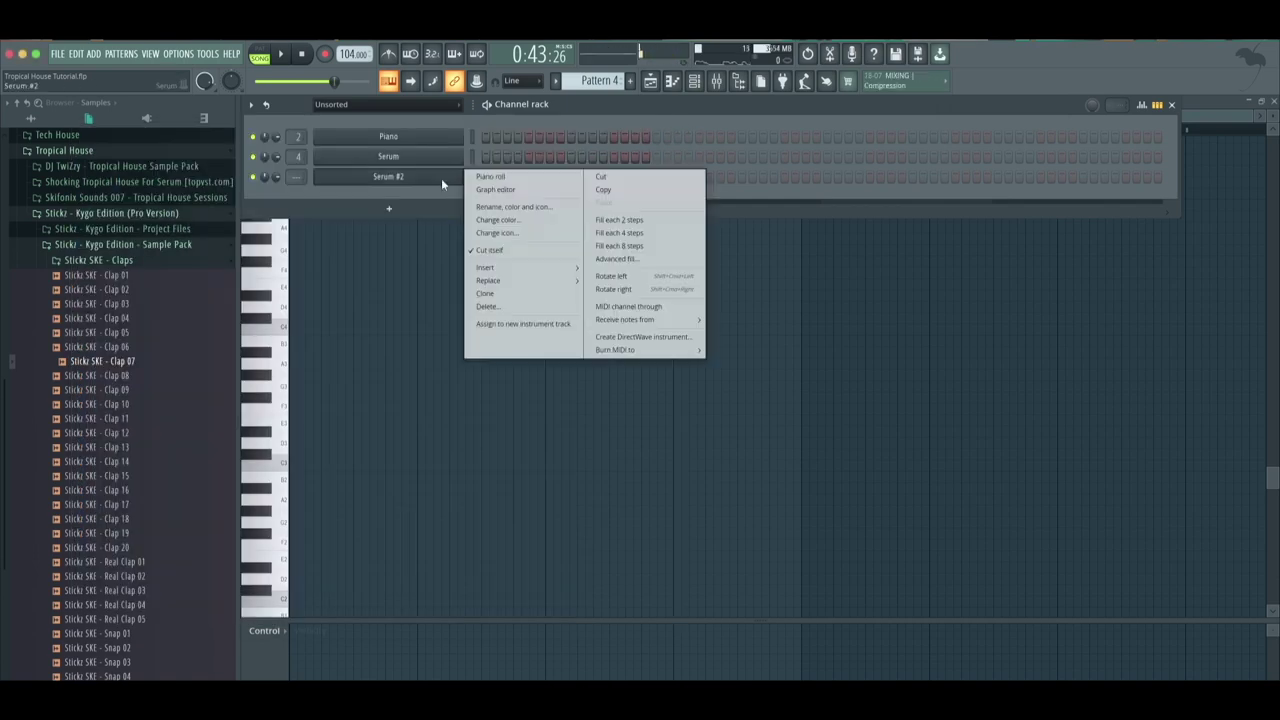
click(495, 176)
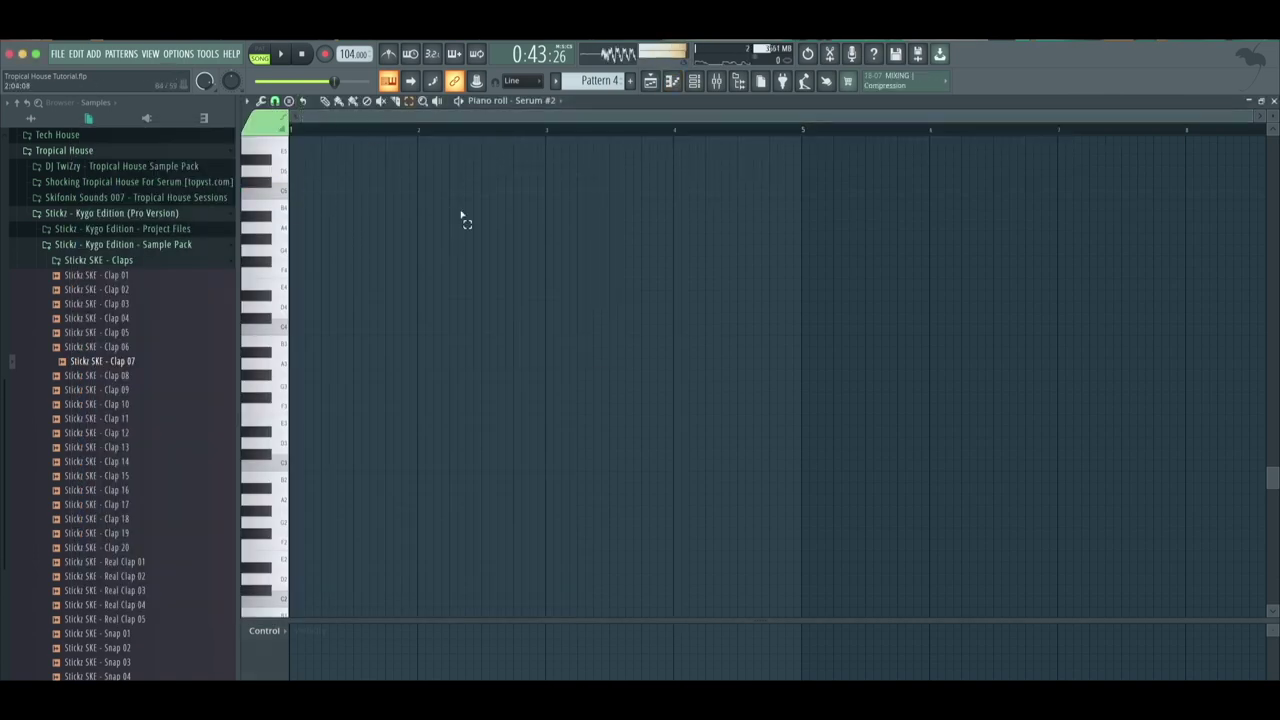
key(ctrl+v)
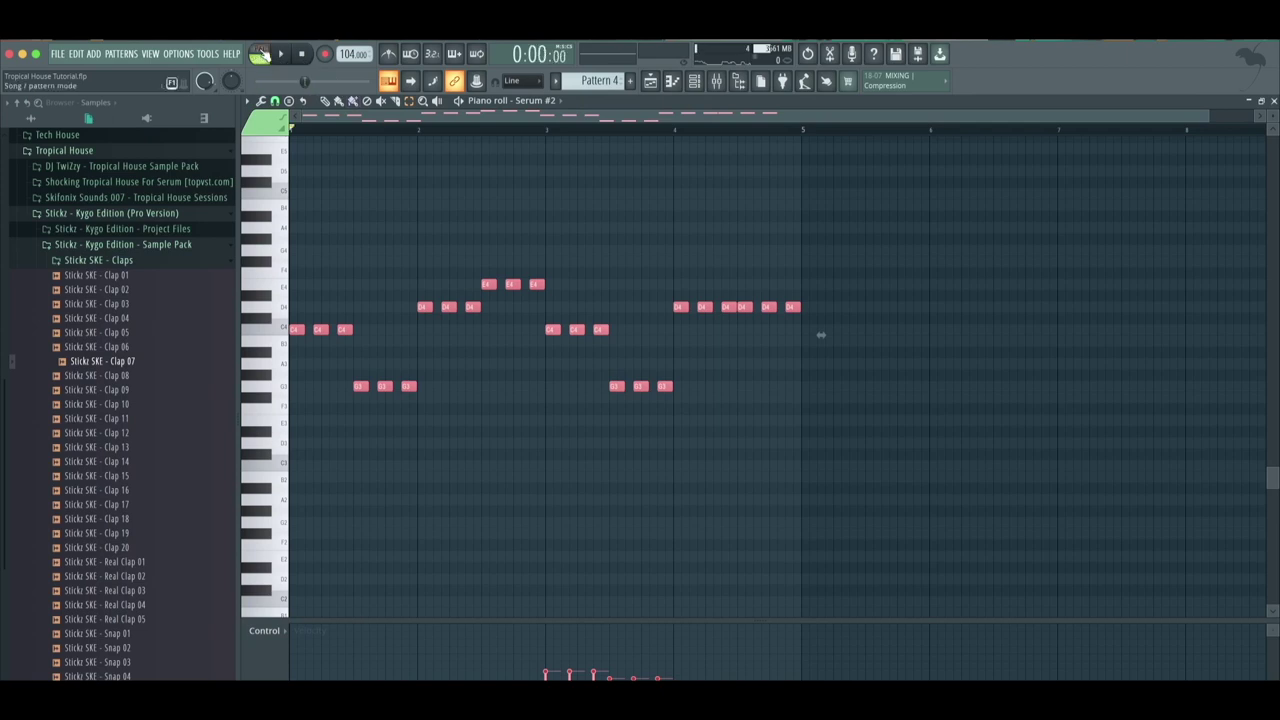
key(space)
key(ctrl+Up)
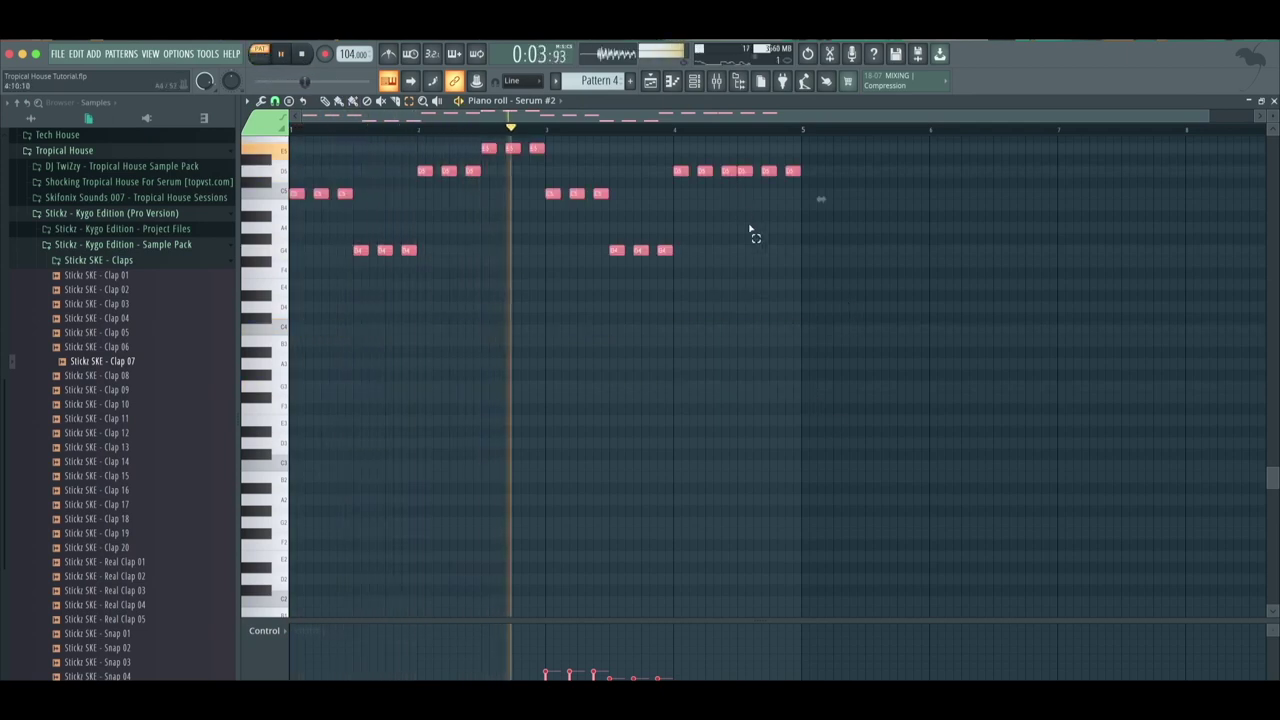
Route Serum #2 to mixer track 9 and lower that track's volume to about -2.4 dB
click(694, 80)
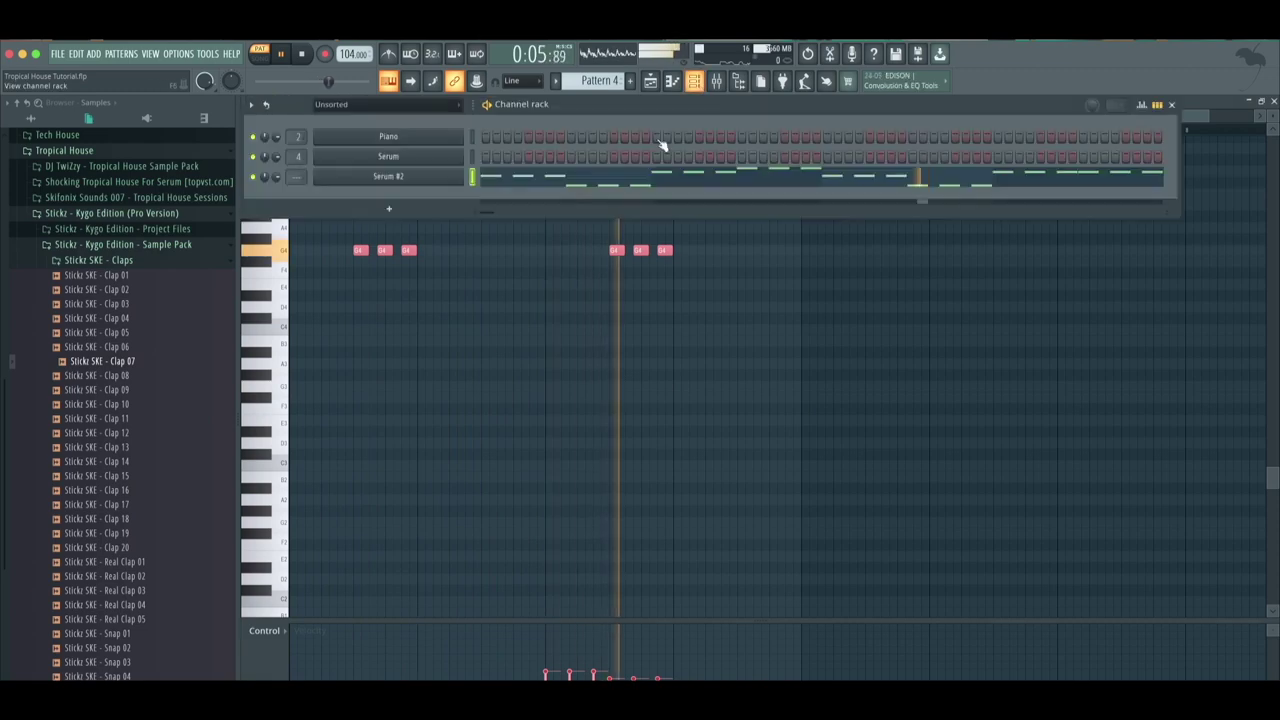
click(435, 177)
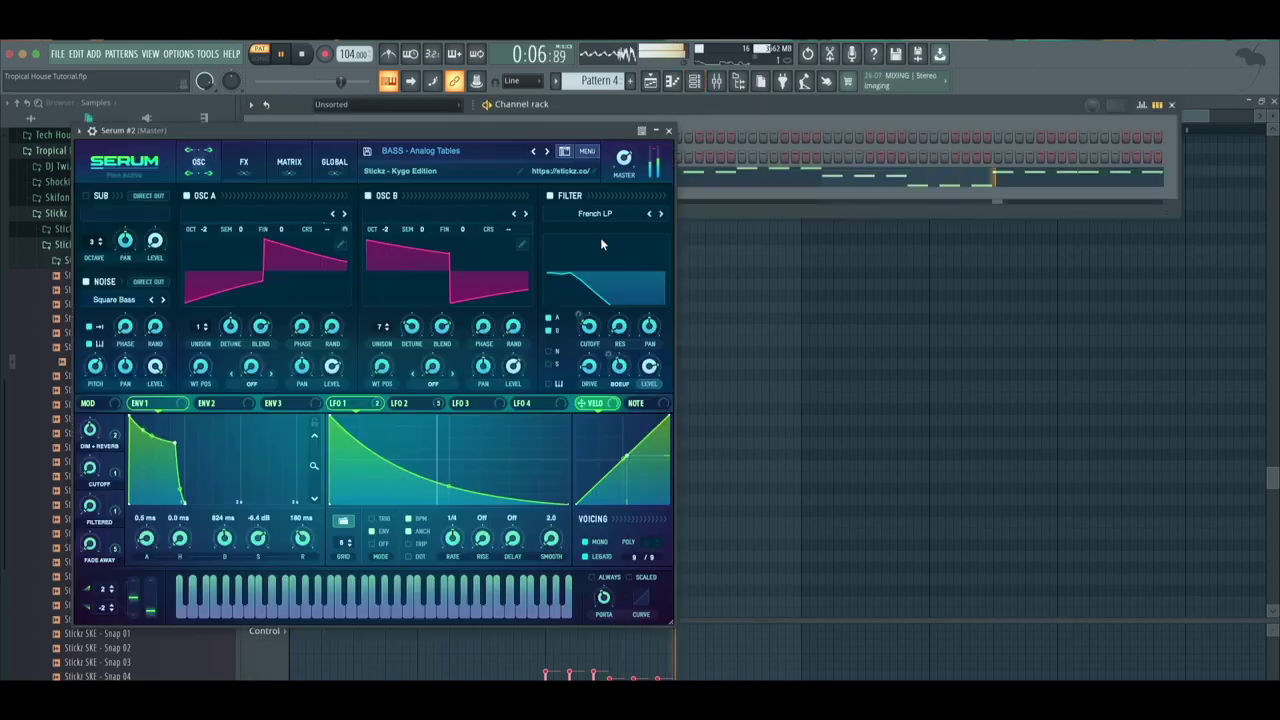
click(668, 131)
key(F9)
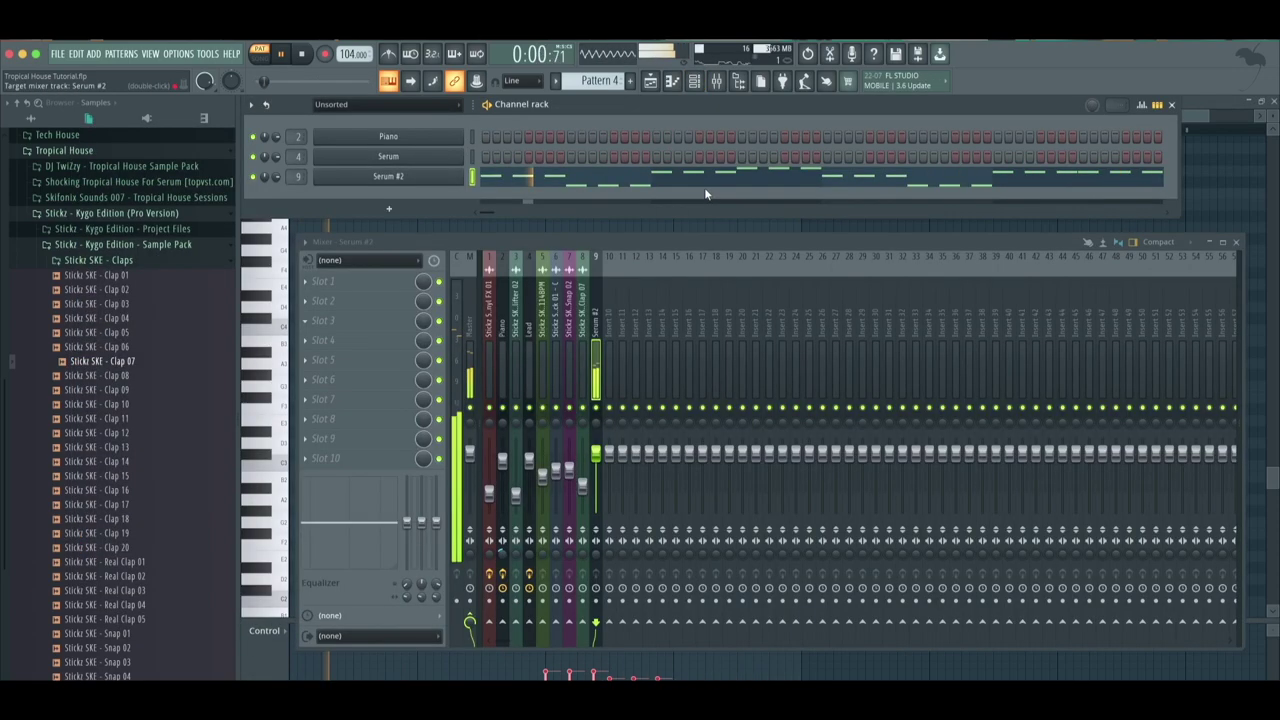
drag(596, 454, 596, 460)
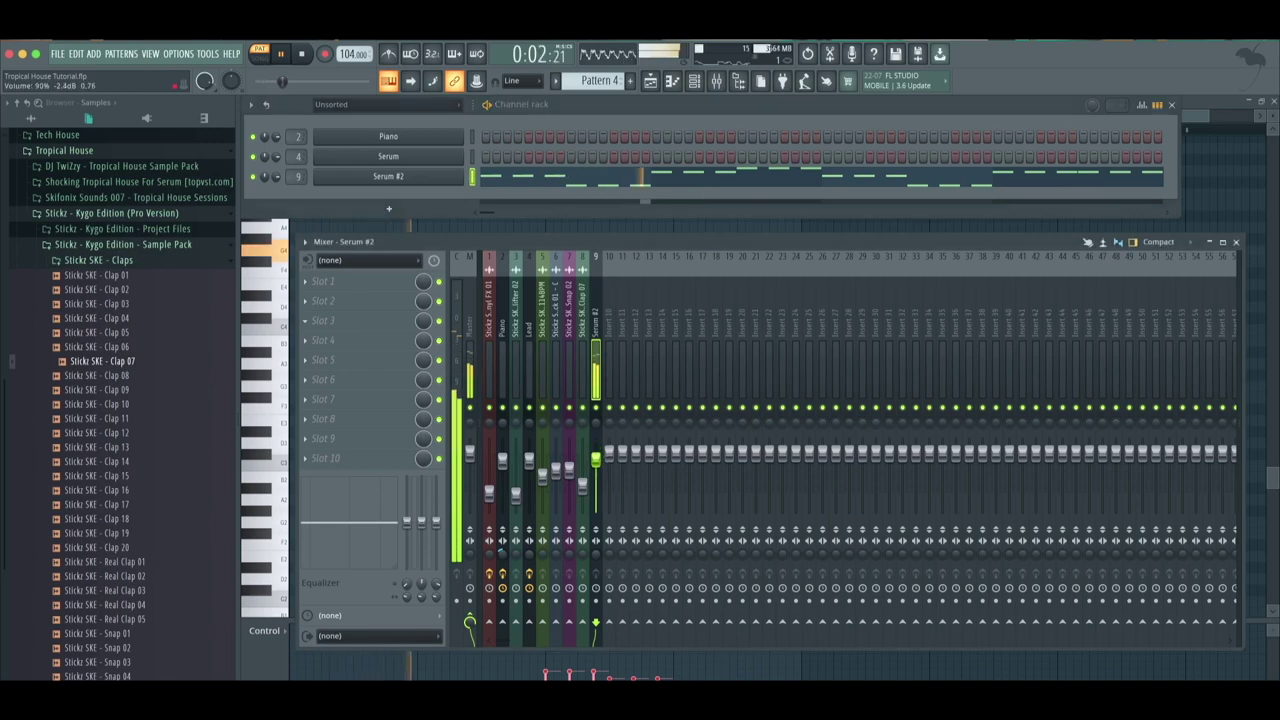
Load the Kickstart sidechain plugin in slot 1 of the Serum #2 mixer track and close its window
click(371, 286)
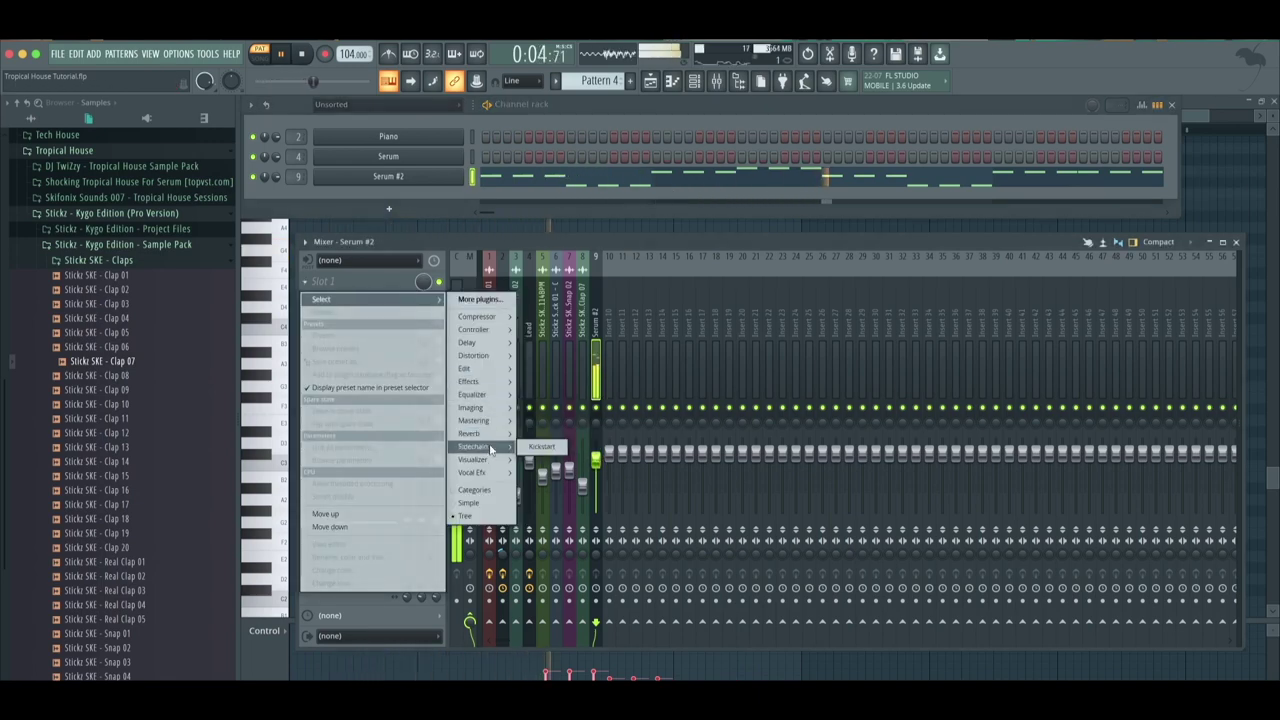
click(540, 449)
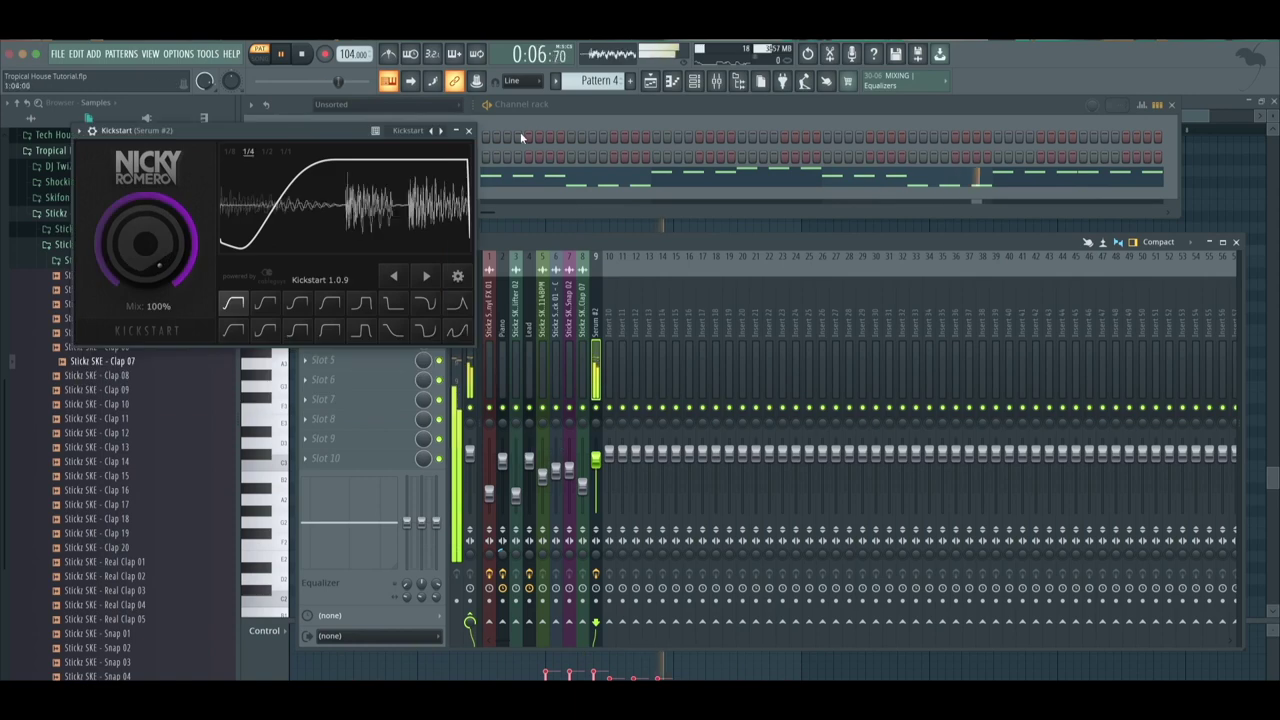
click(470, 131)
Step through Serum #2's bass presets to BASS - Crazy, then return to the playlist
click(433, 185)
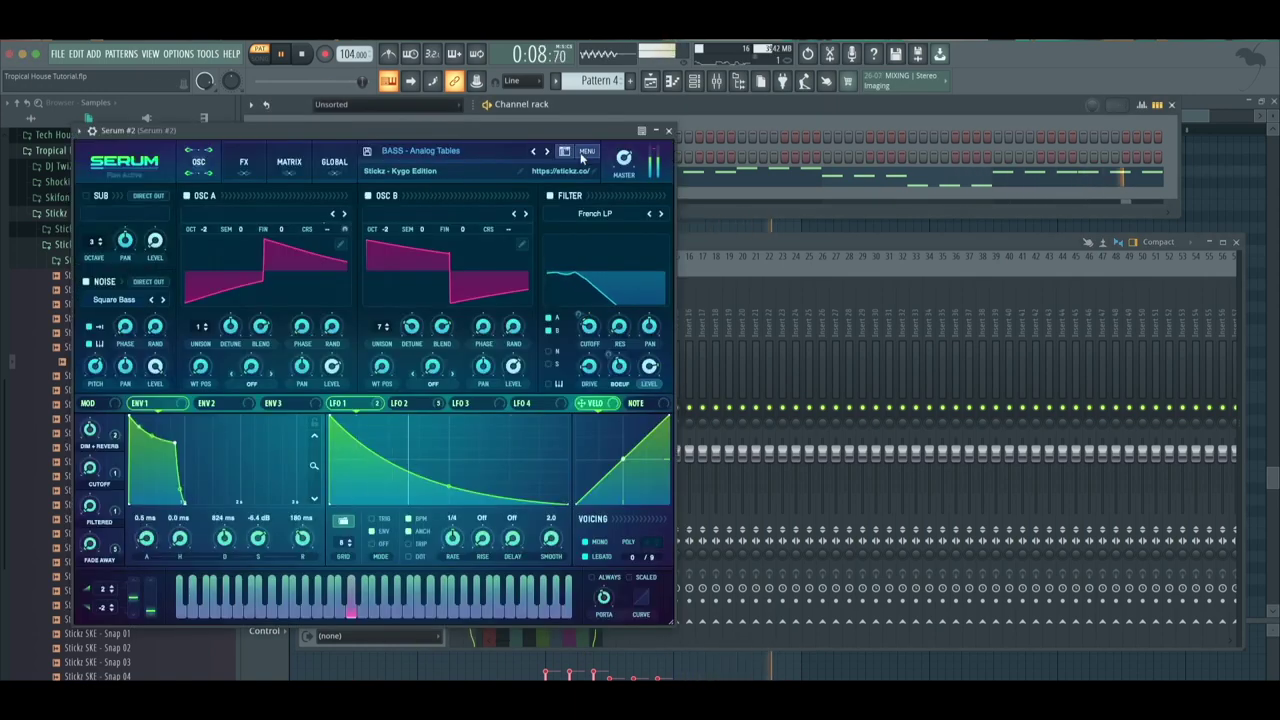
click(547, 152)
click(547, 152)
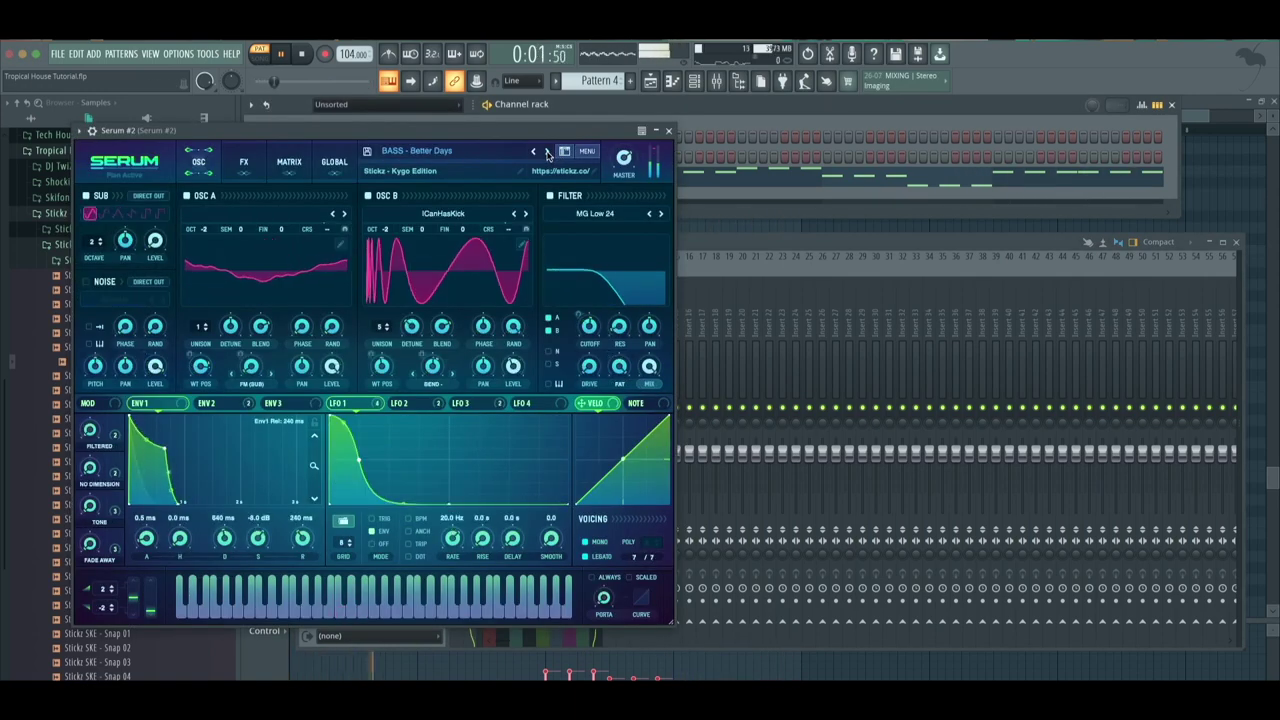
click(547, 152)
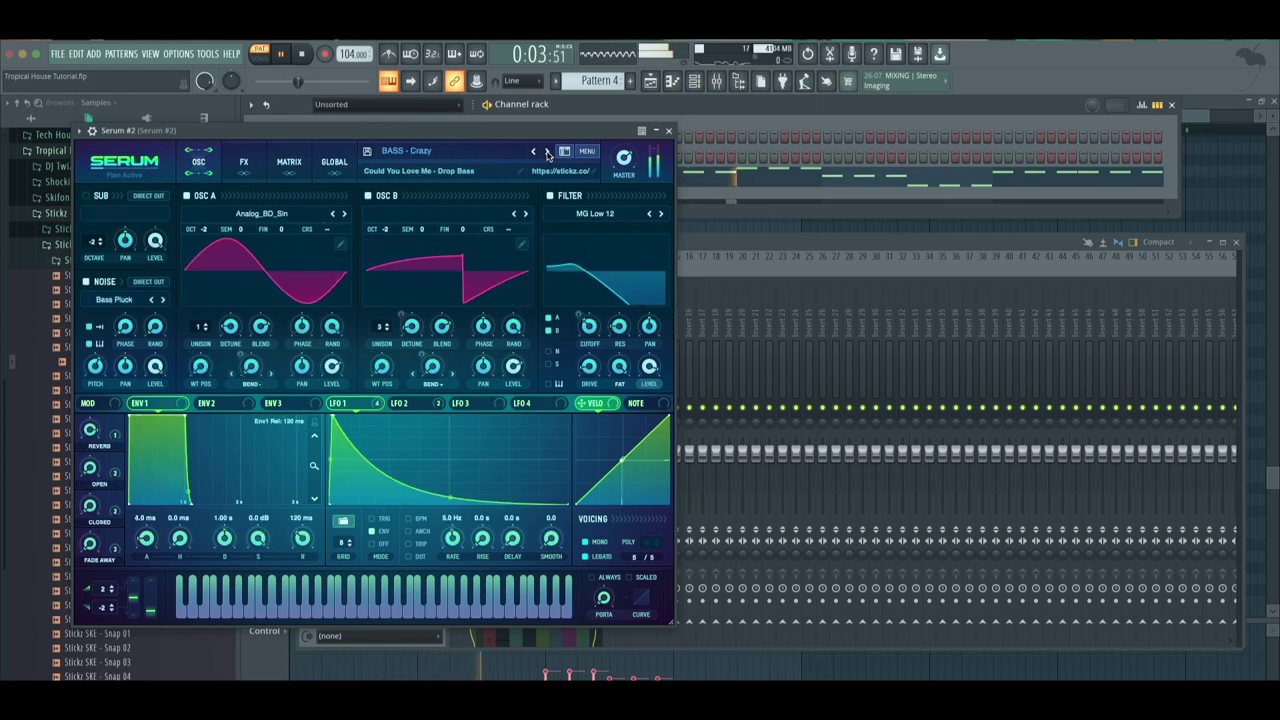
click(650, 81)
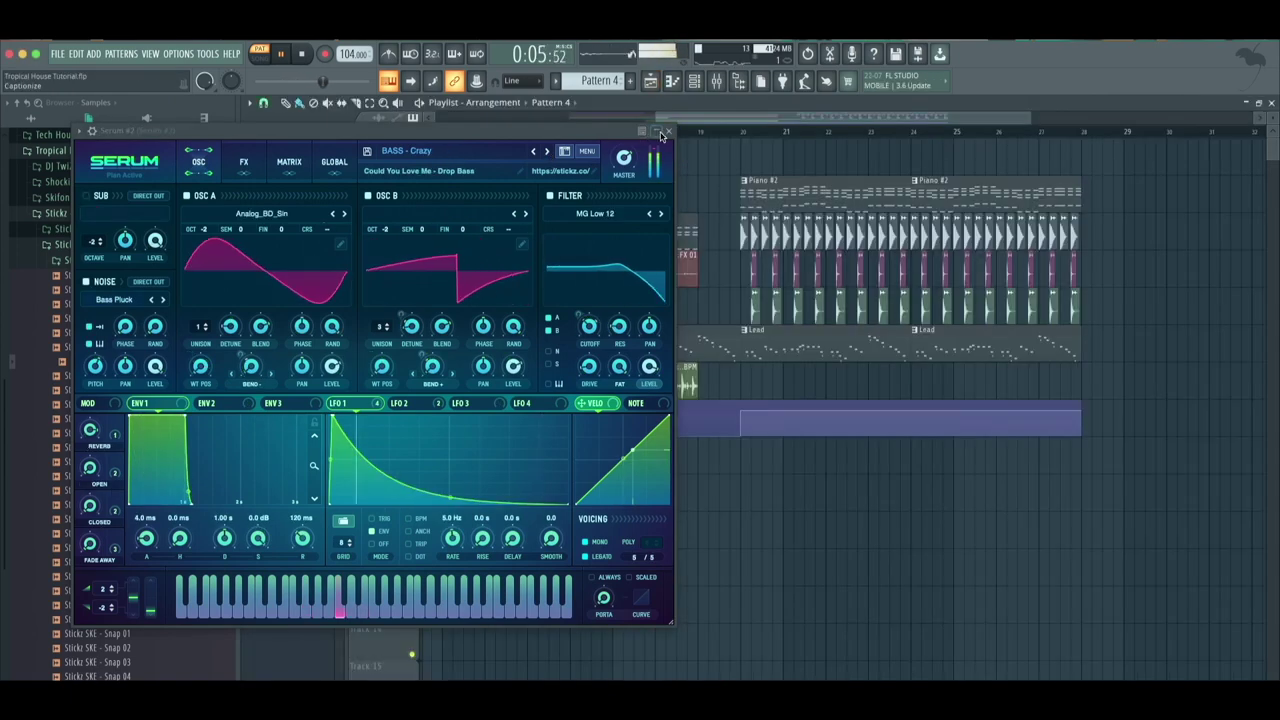
click(662, 133)
Place Pattern 4 on Track 7 at bar 20 and lower the Serum #2 mixer track to about -4.7 dB
click(738, 131)
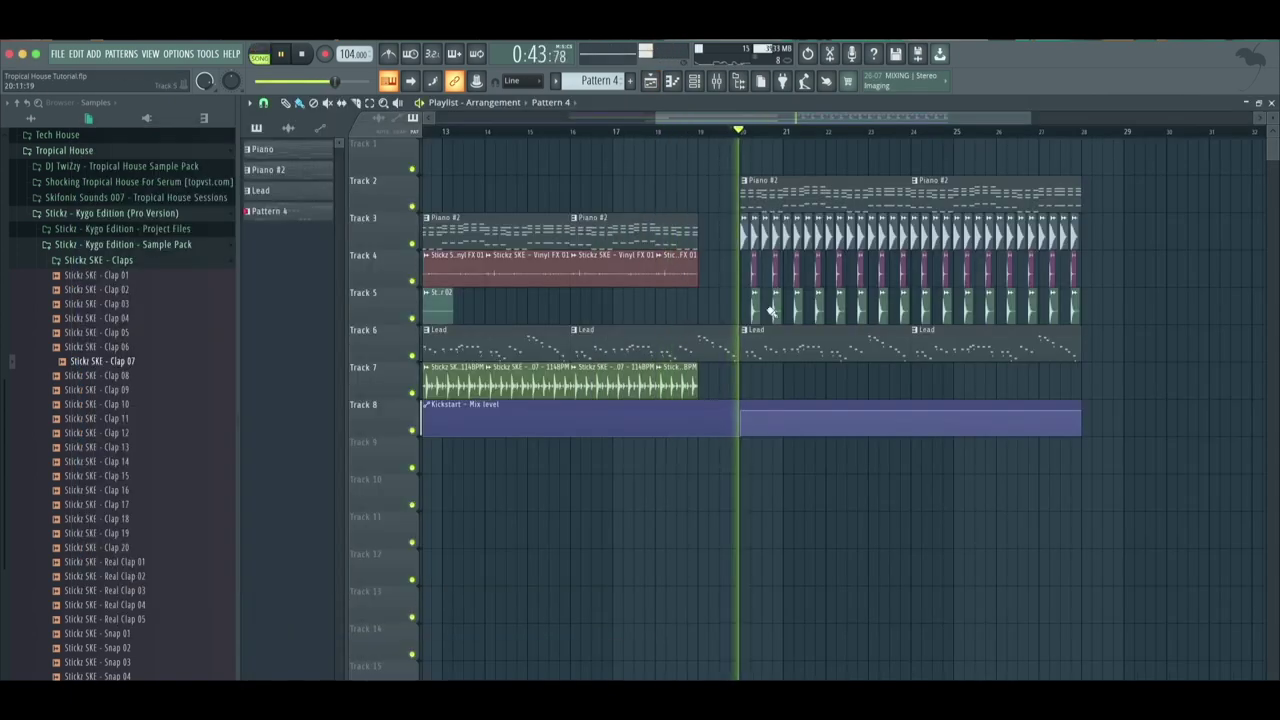
click(749, 380)
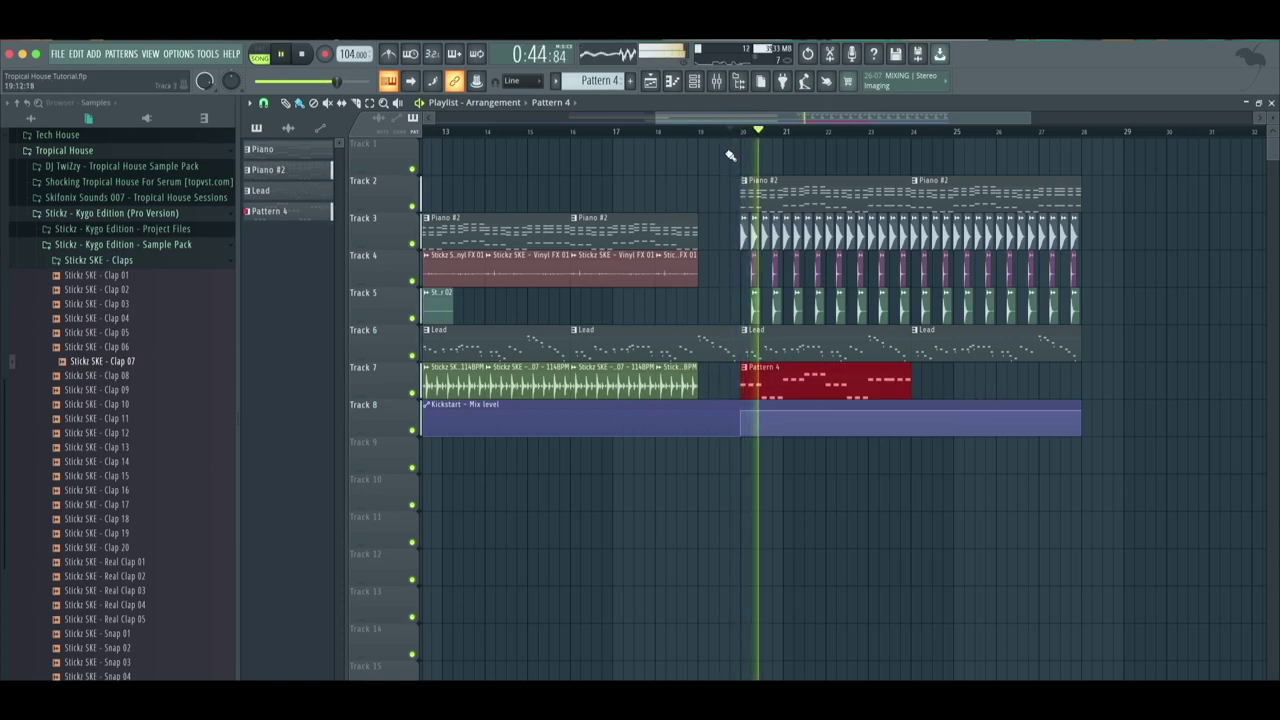
click(715, 84)
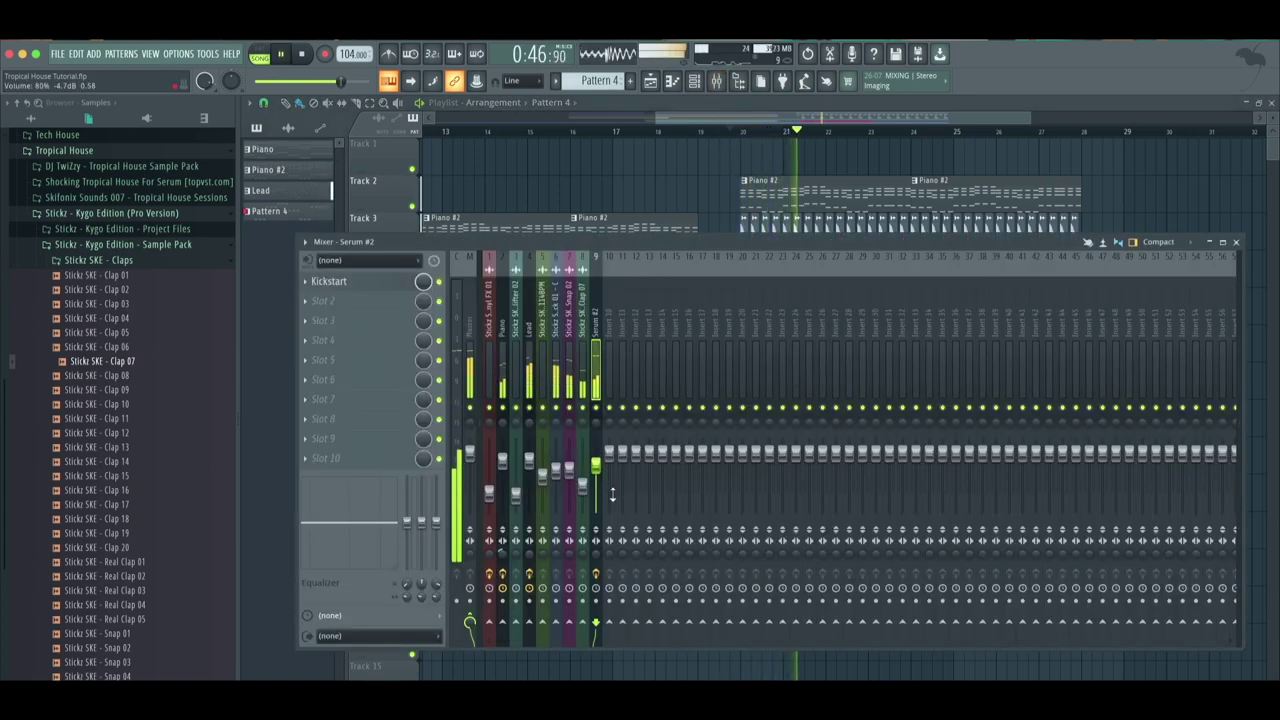
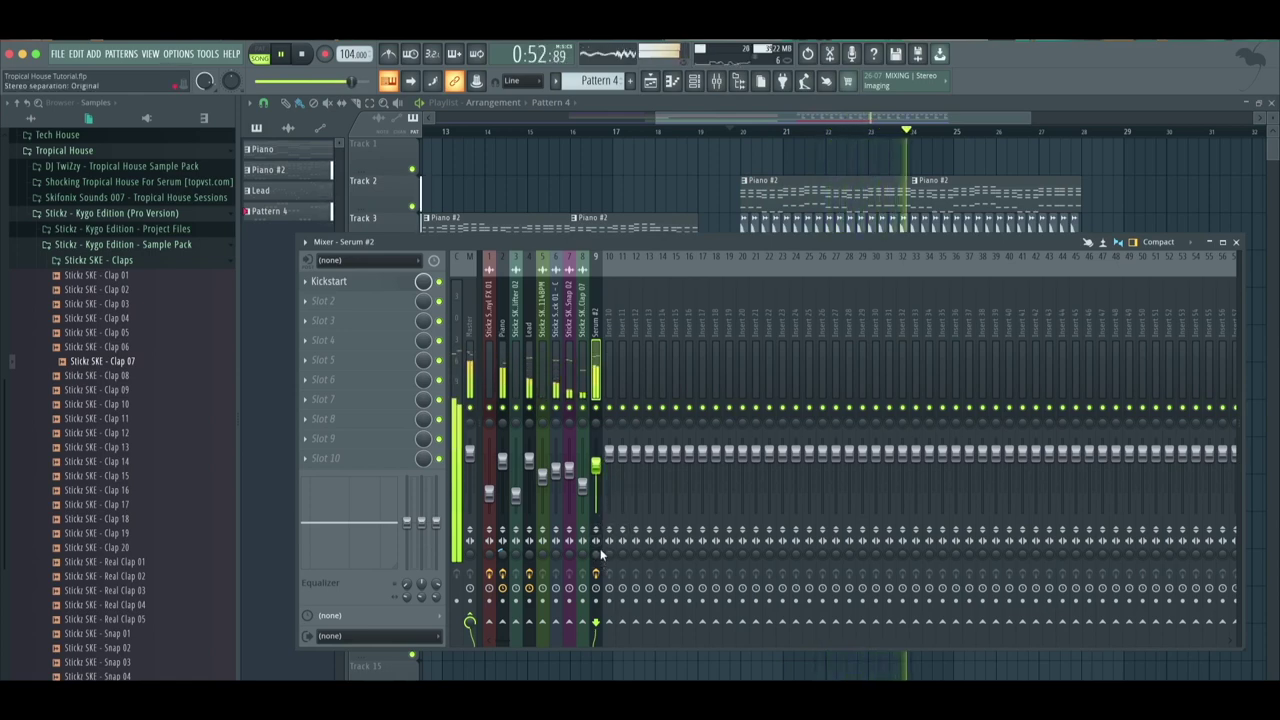
Replay from bar 20 and repeat the Pattern 4 clip on Track 7 at bar 24
click(729, 131)
key(F9)
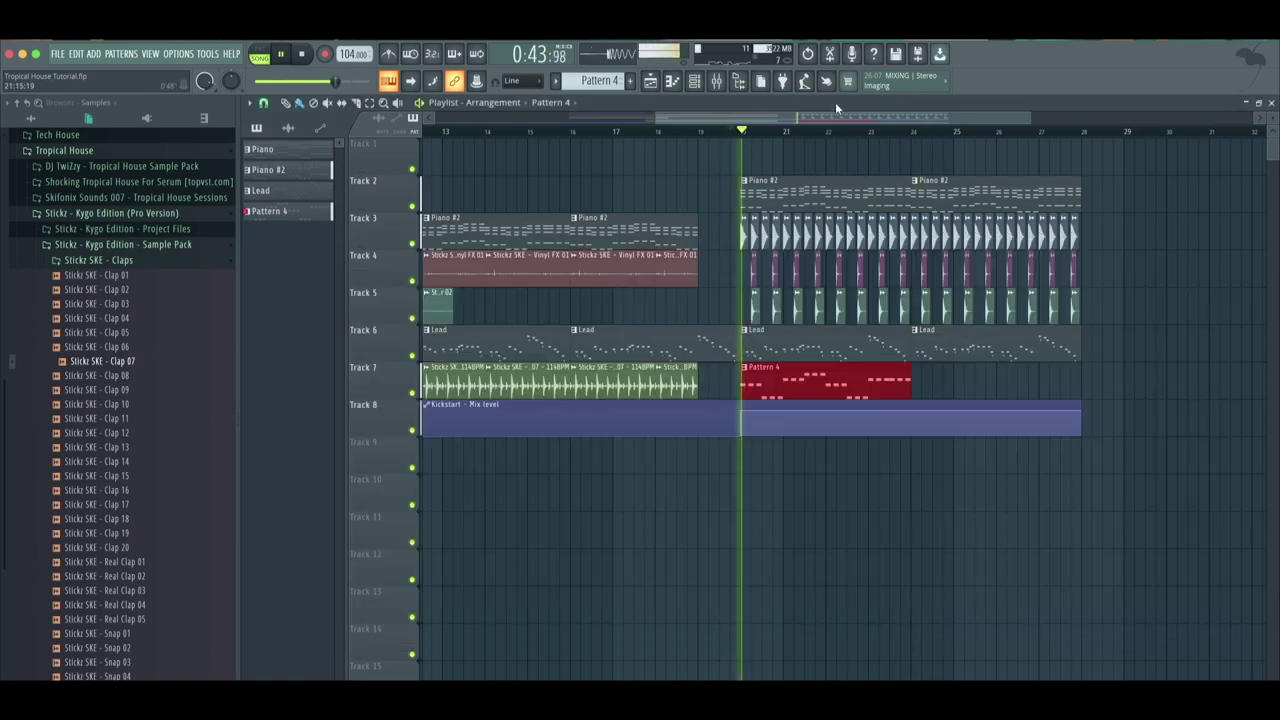
key(ctrl+b)
click(965, 495)
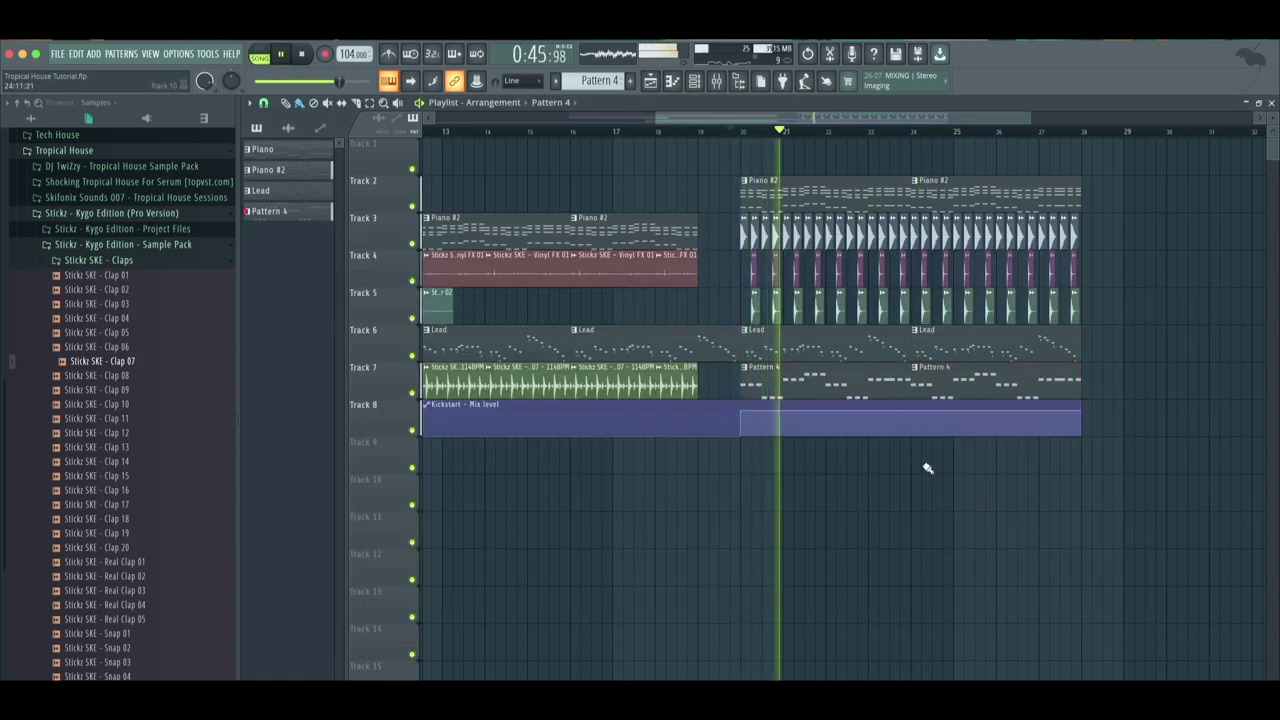
Adjust the stereo separation of the Serum #2 mixer track while the bass notes play
key(F7)
key(F9)
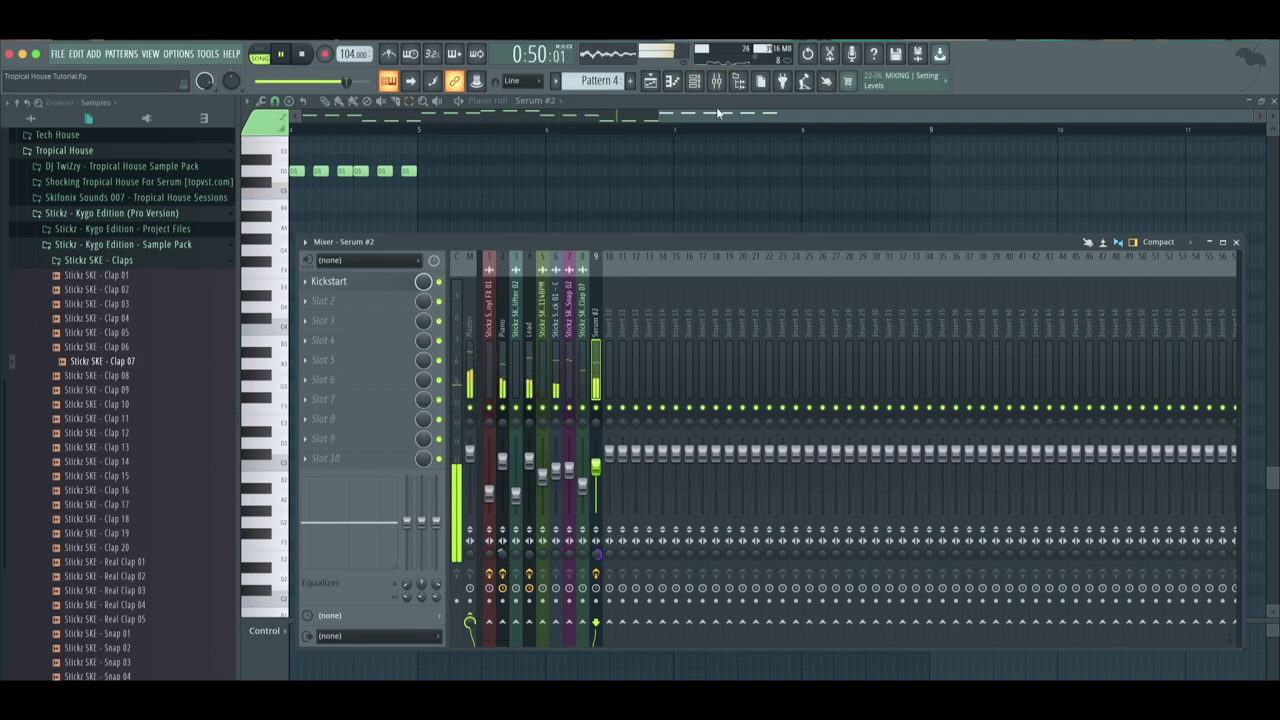
key(F9)
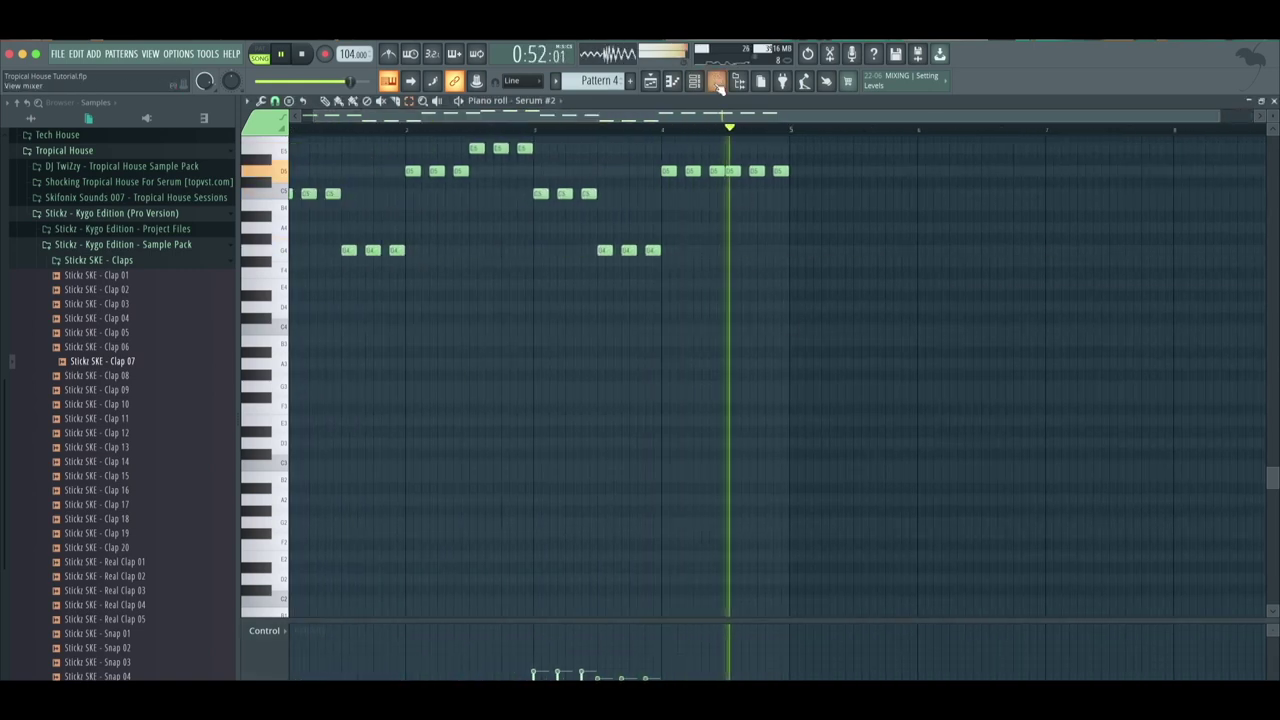
Load the Kickstart sidechain plugin in slot 2 of the Lead mixer track and close its window
click(717, 83)
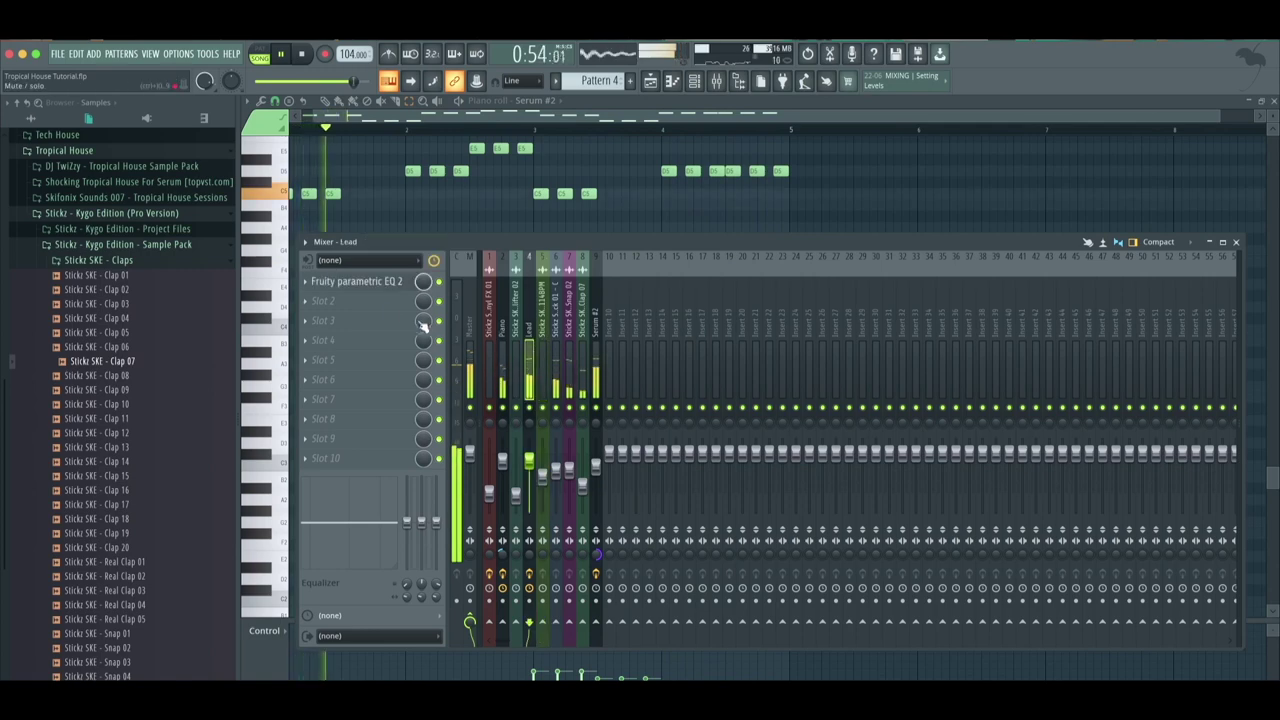
click(380, 301)
click(541, 466)
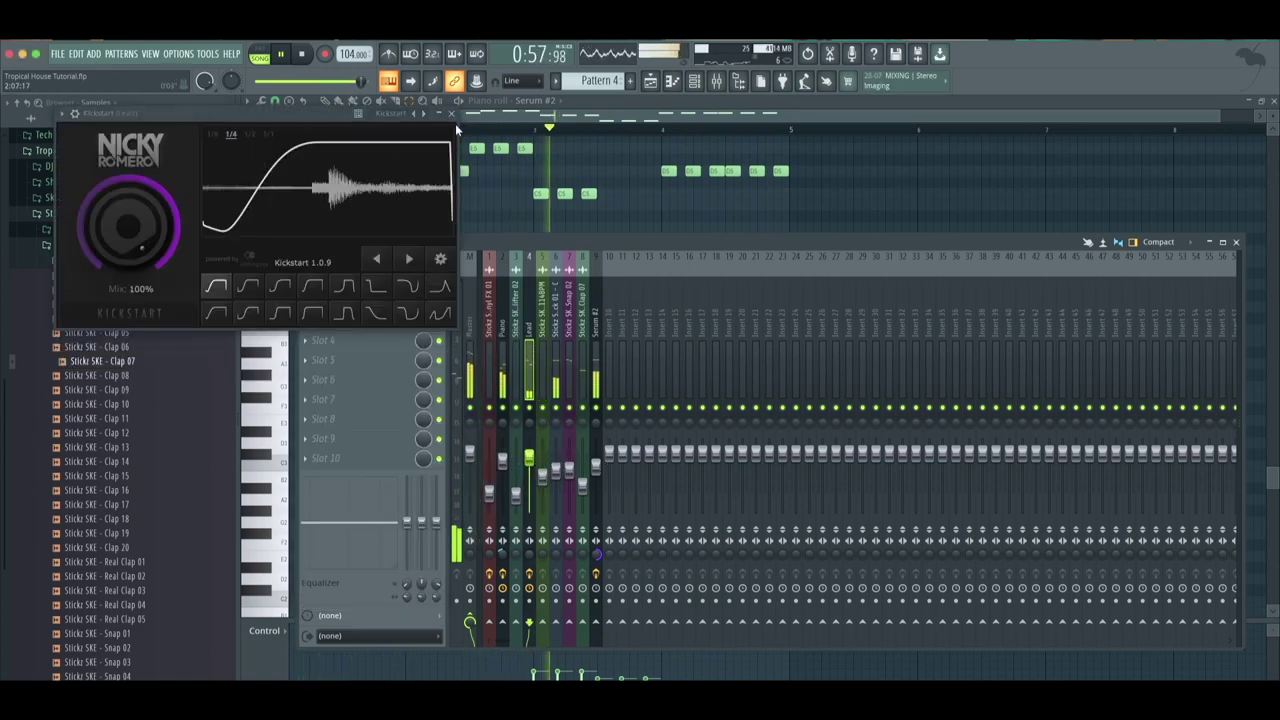
click(451, 114)
Add CamelCrusher with the British Clean patch to the Lead mixer track, placed in slot 1 above the EQ
click(353, 325)
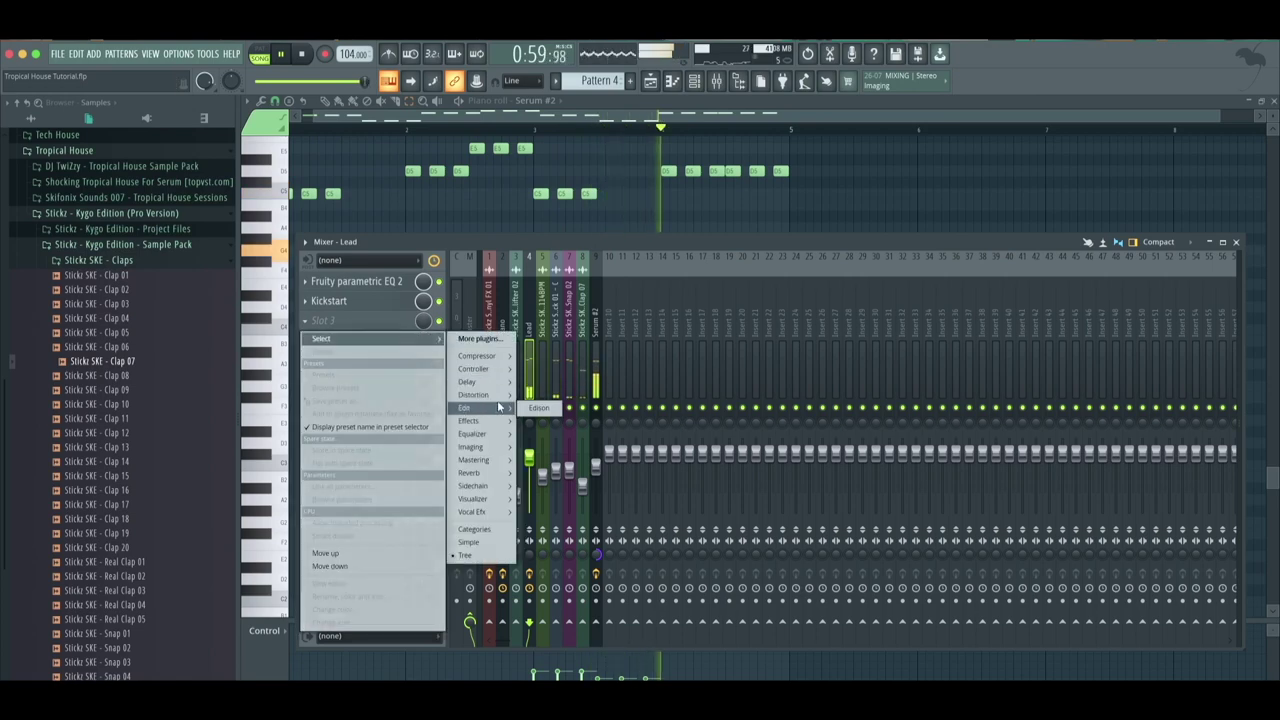
click(540, 395)
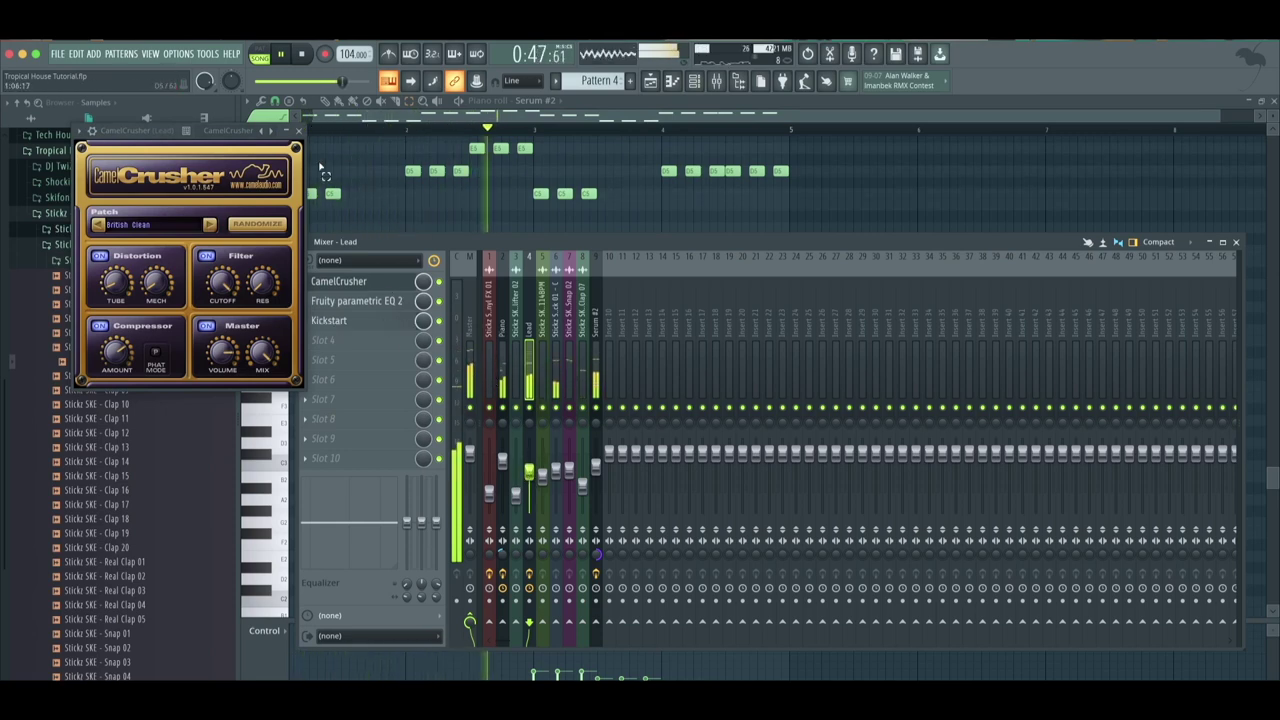
click(298, 131)
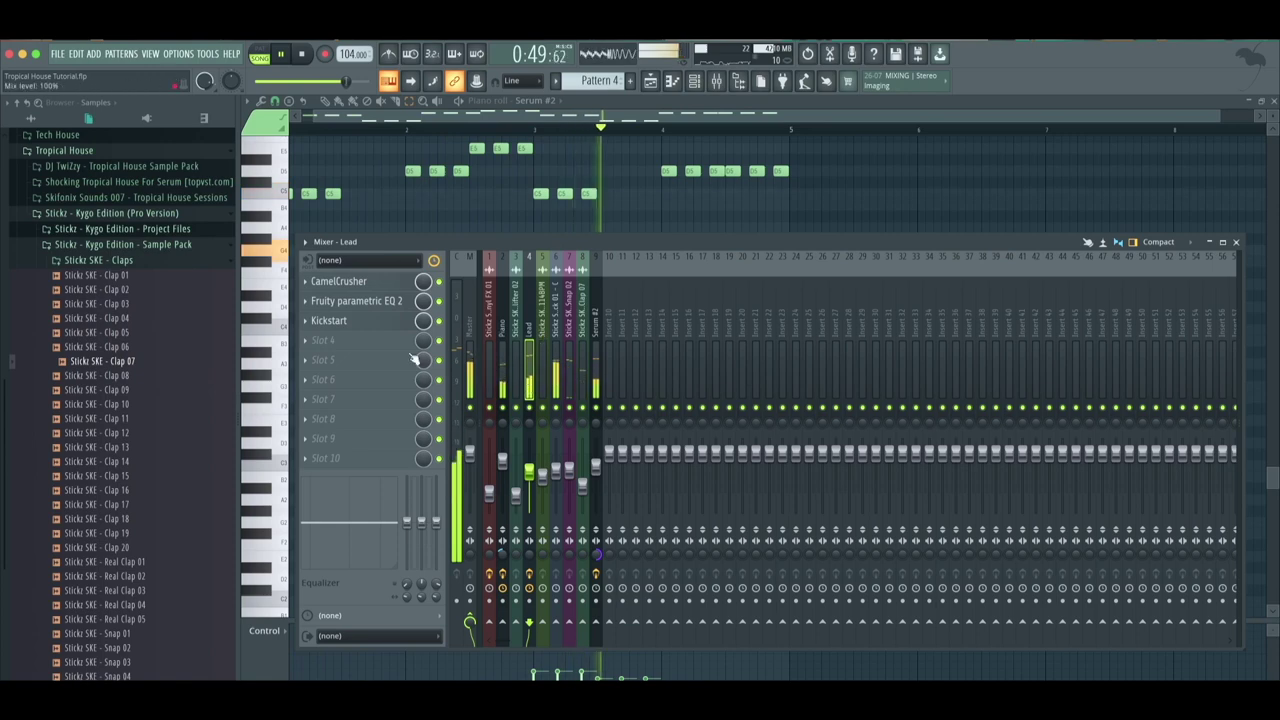
click(368, 351)
mouse_move(501, 494)
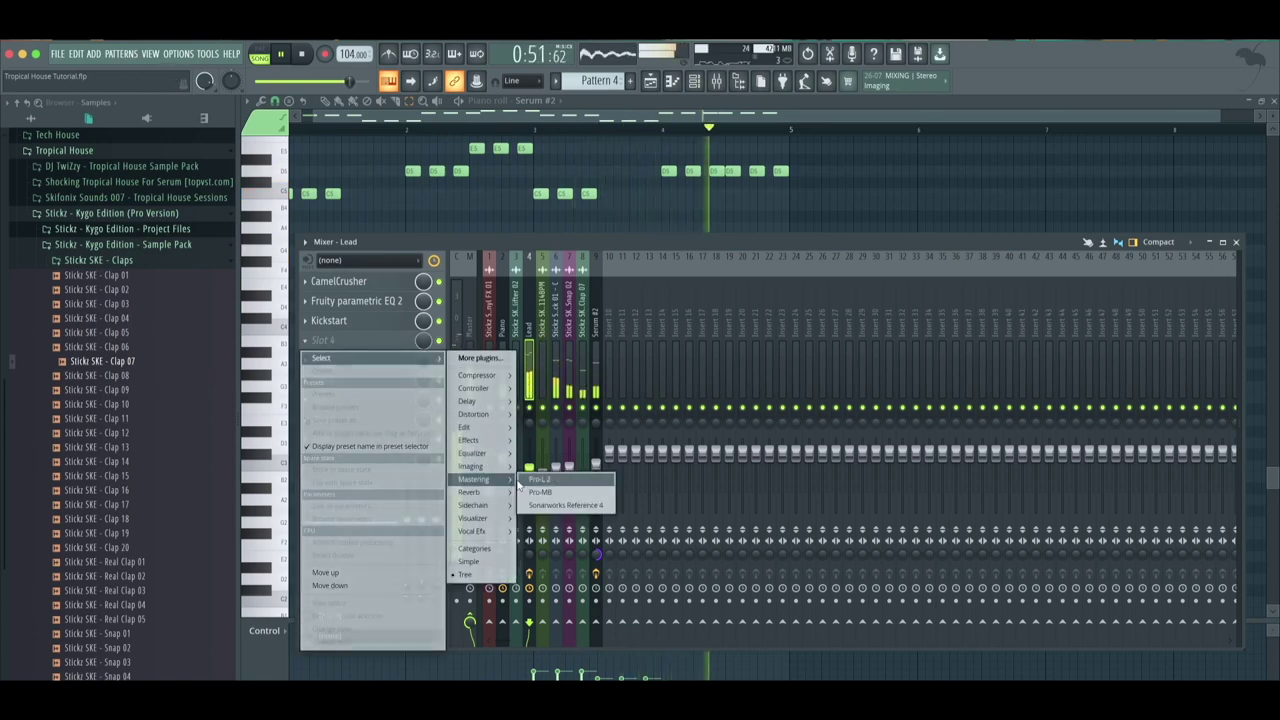
click(618, 210)
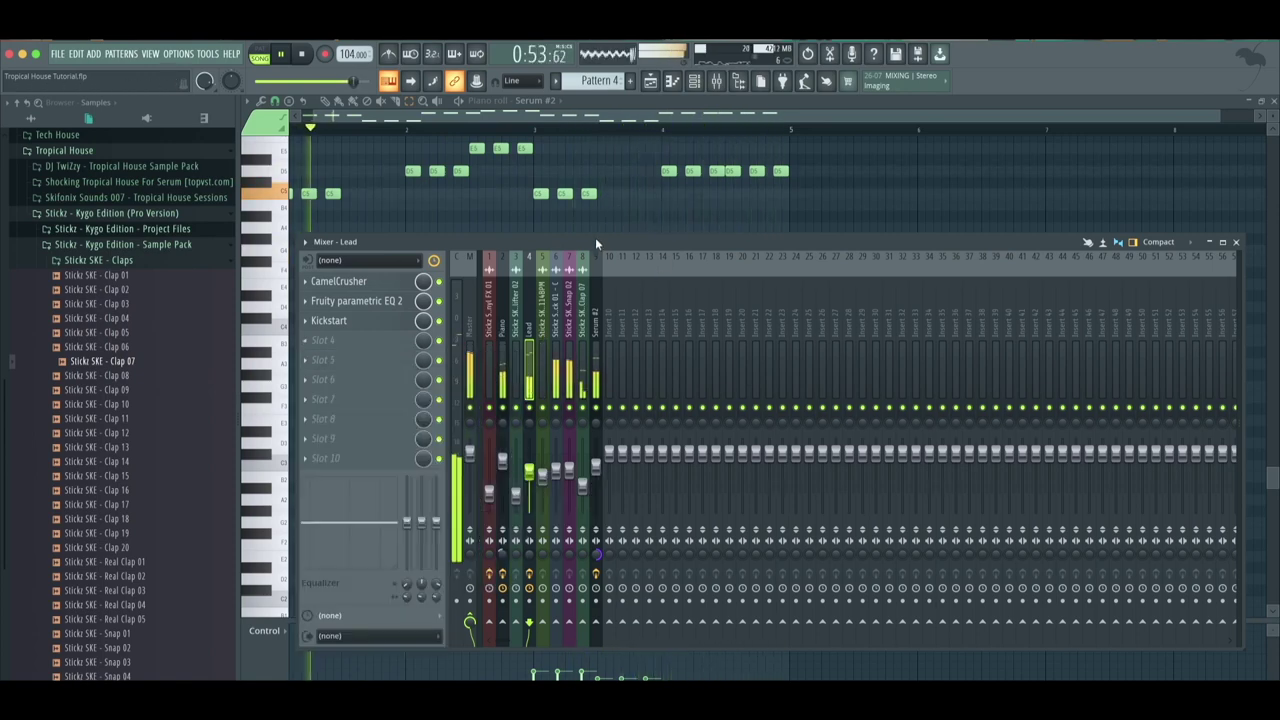
Set Kickstart's mix on the Lead mixer track to 70%, keeping the first sidechain curve
click(365, 320)
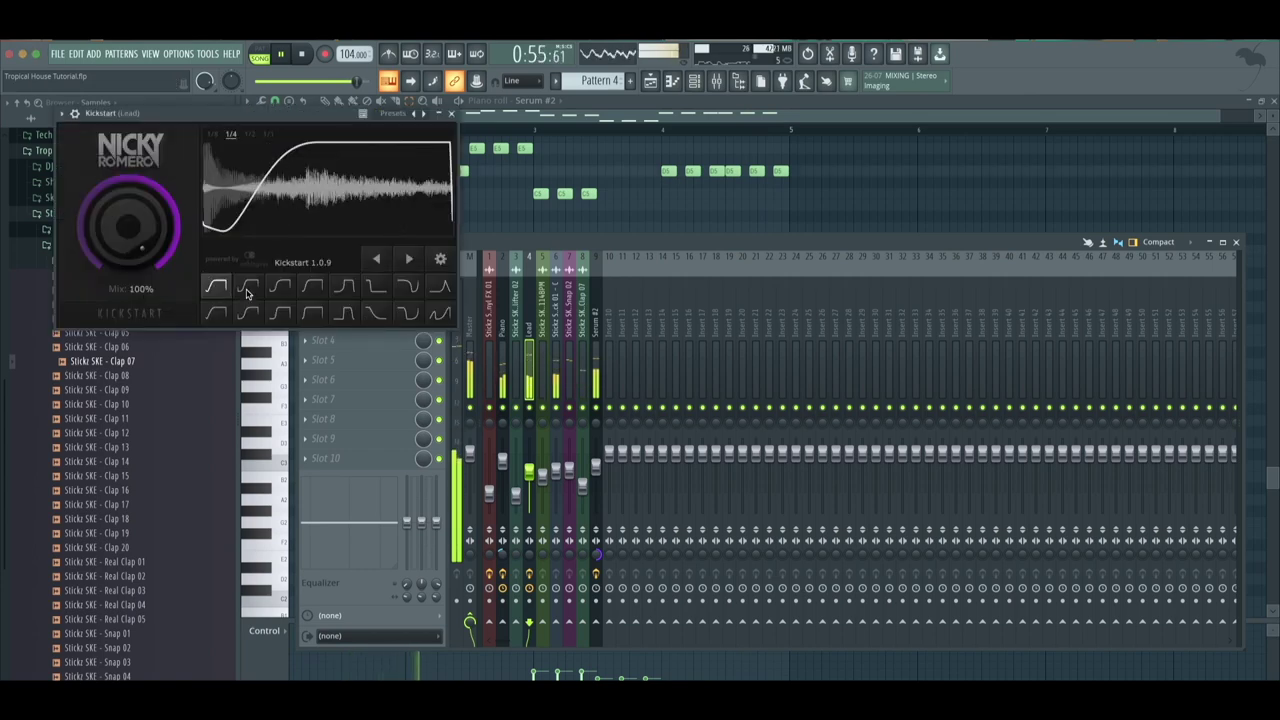
click(247, 288)
drag(128, 225, 128, 228)
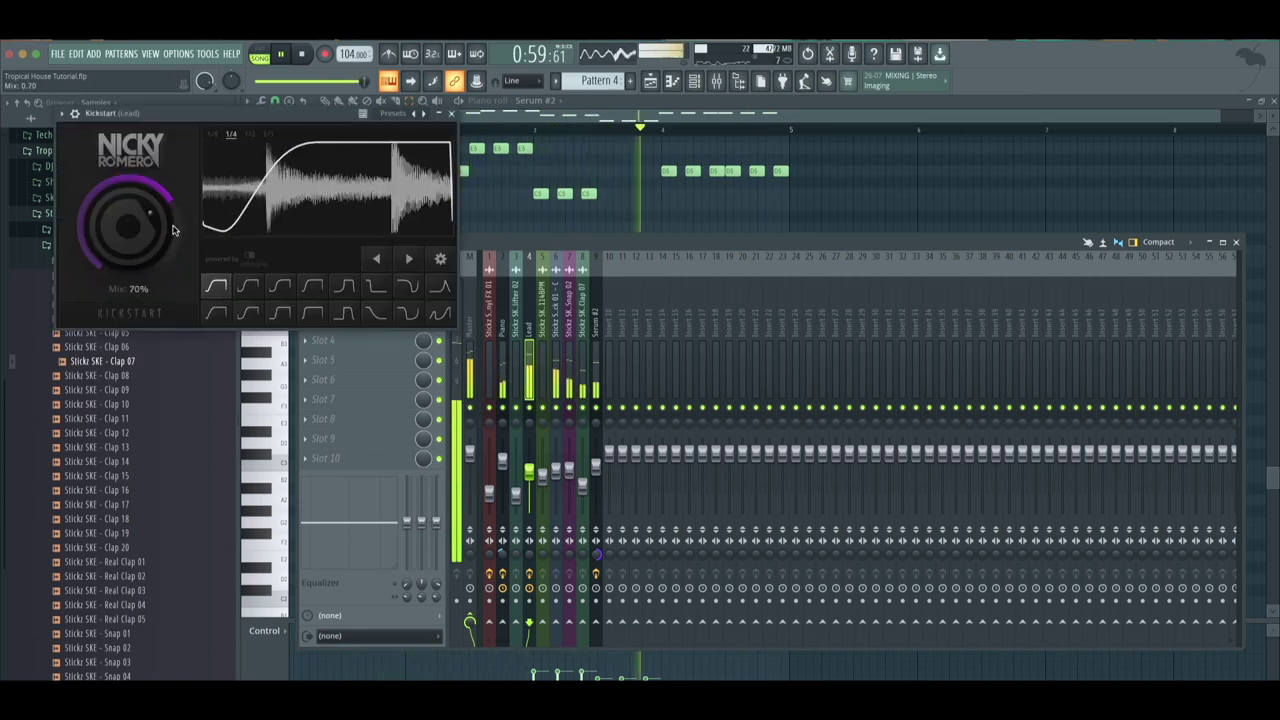
Close Kickstart and clone the Serum #2 bass channel, then close the clone's plugin window
click(508, 114)
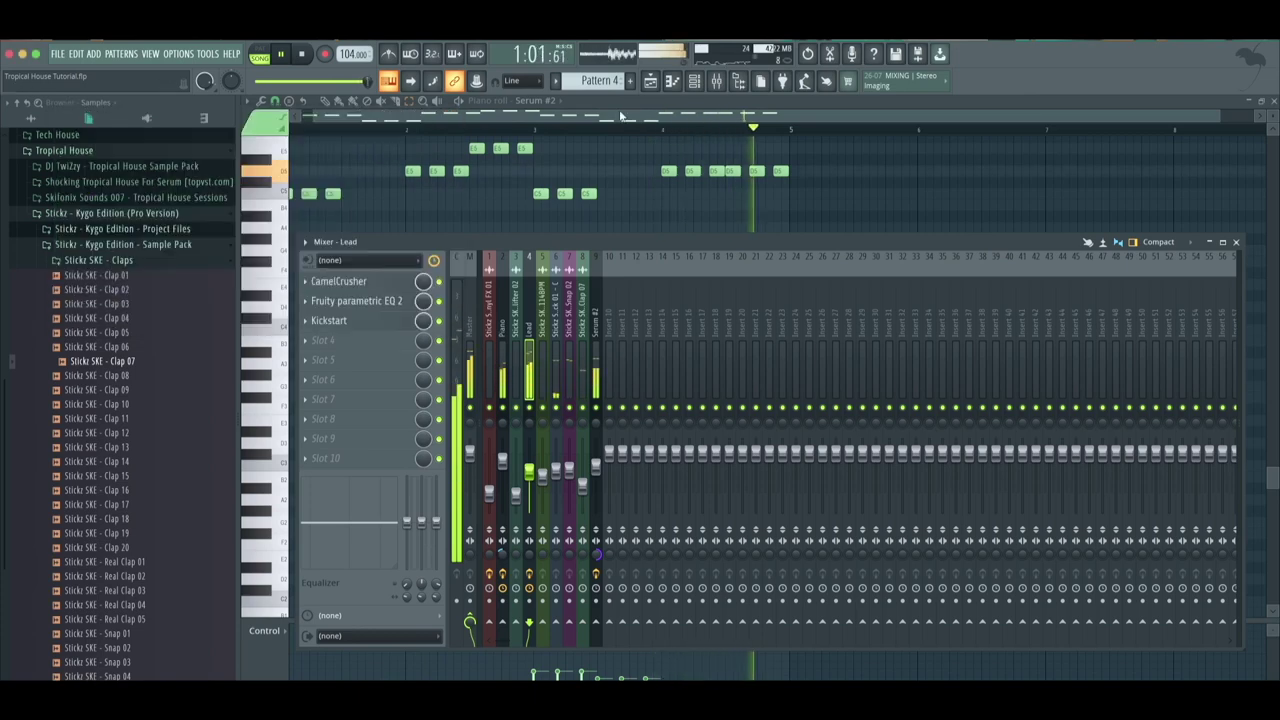
click(694, 82)
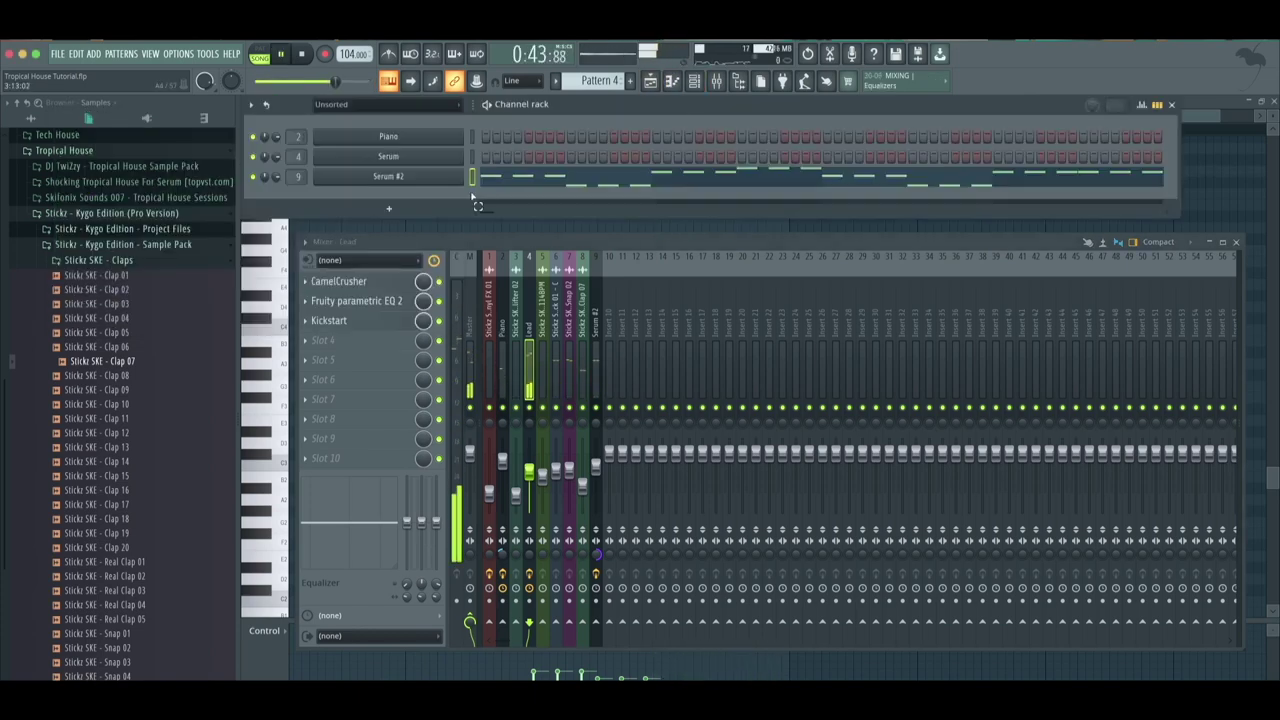
right_click(435, 183)
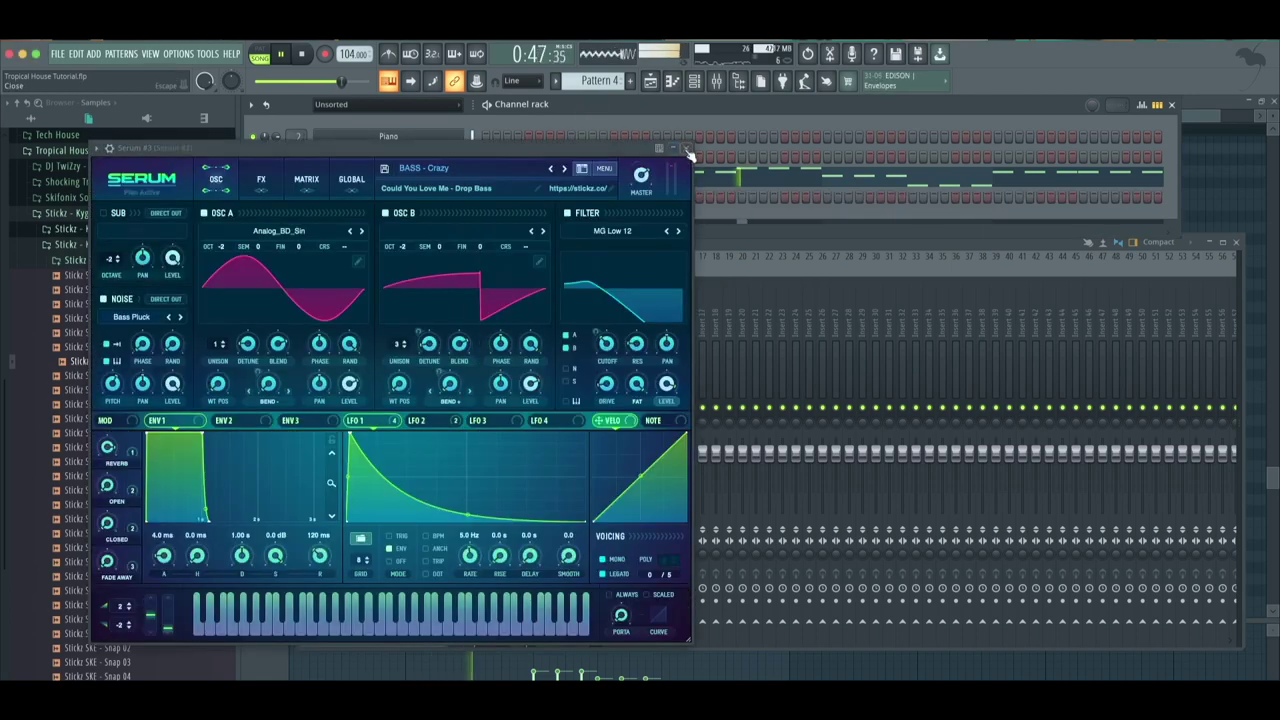
click(687, 150)
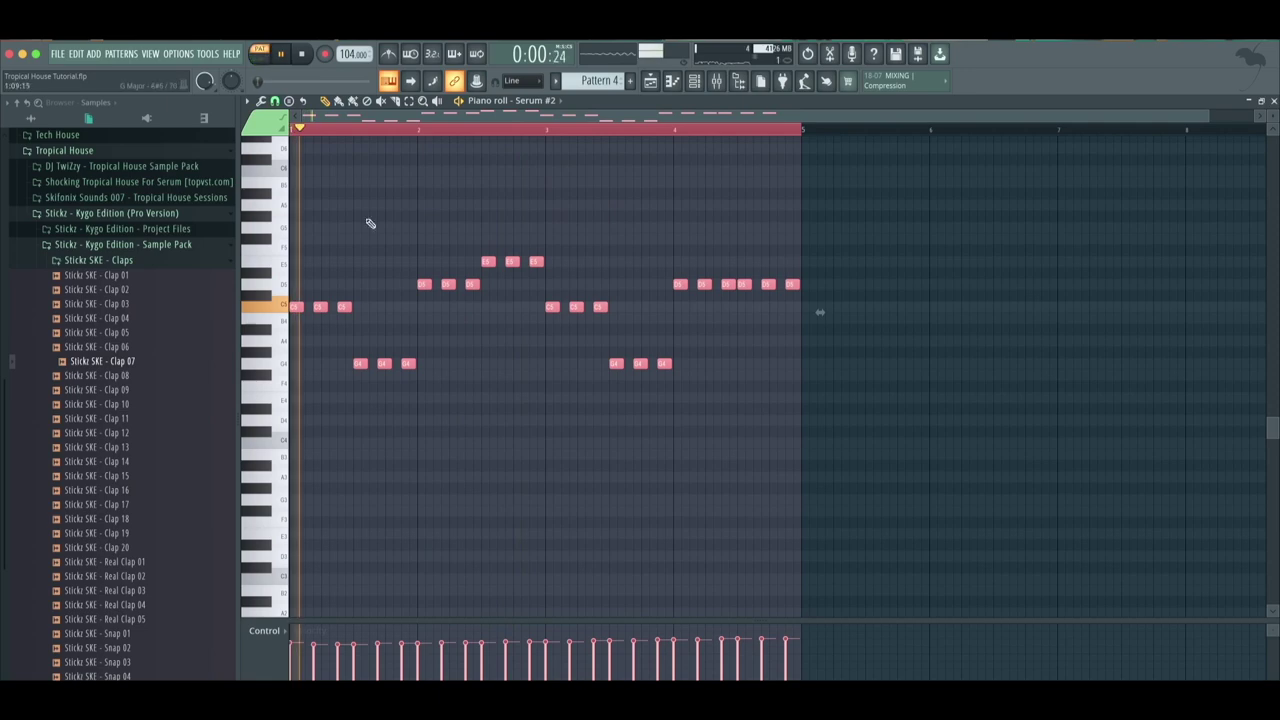
Raise the last G4 bass note of bars 1 and 3 in Pattern 4 by an octave to G5
key(space)
key(ctrl+d)
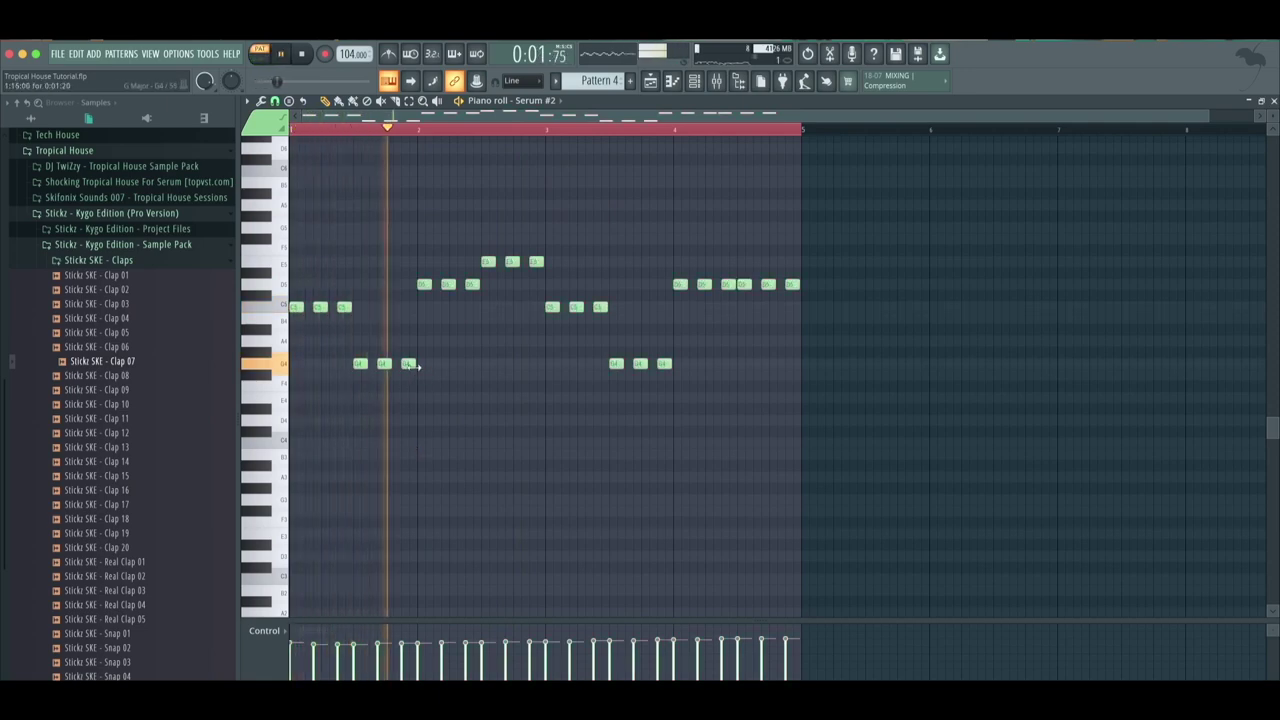
click(408, 363)
key(ctrl+Up)
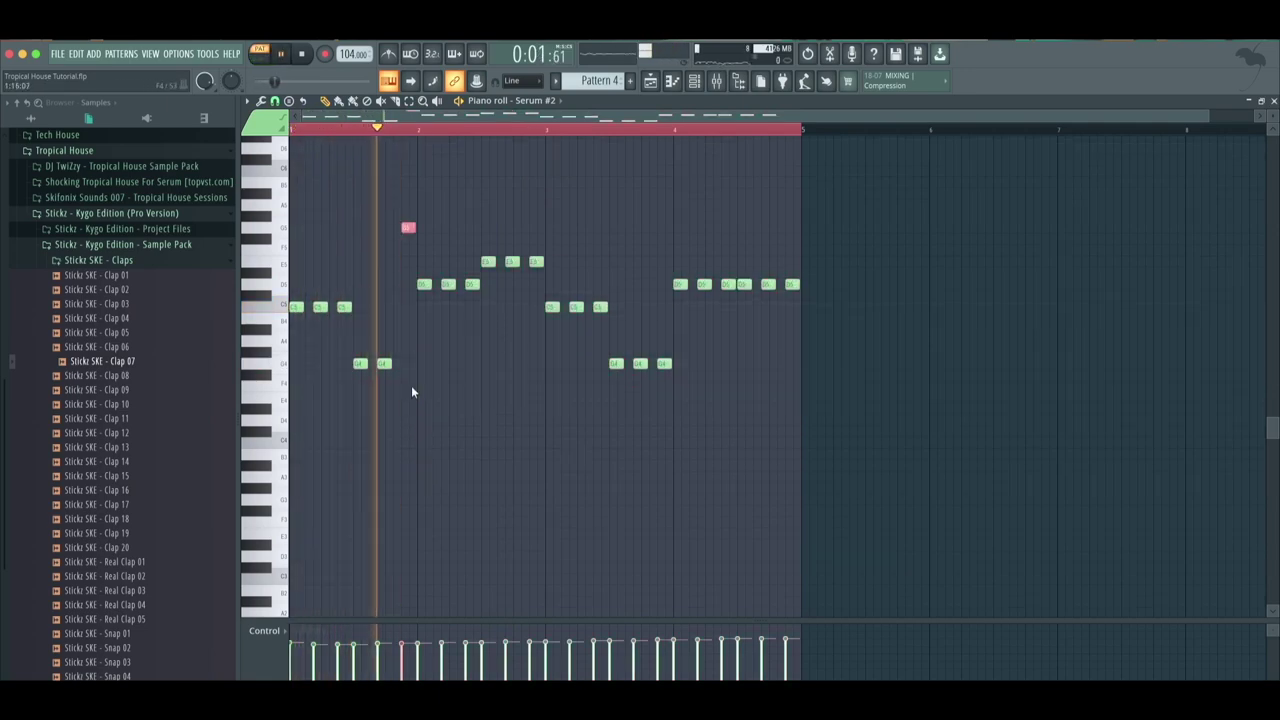
key(ctrl+d)
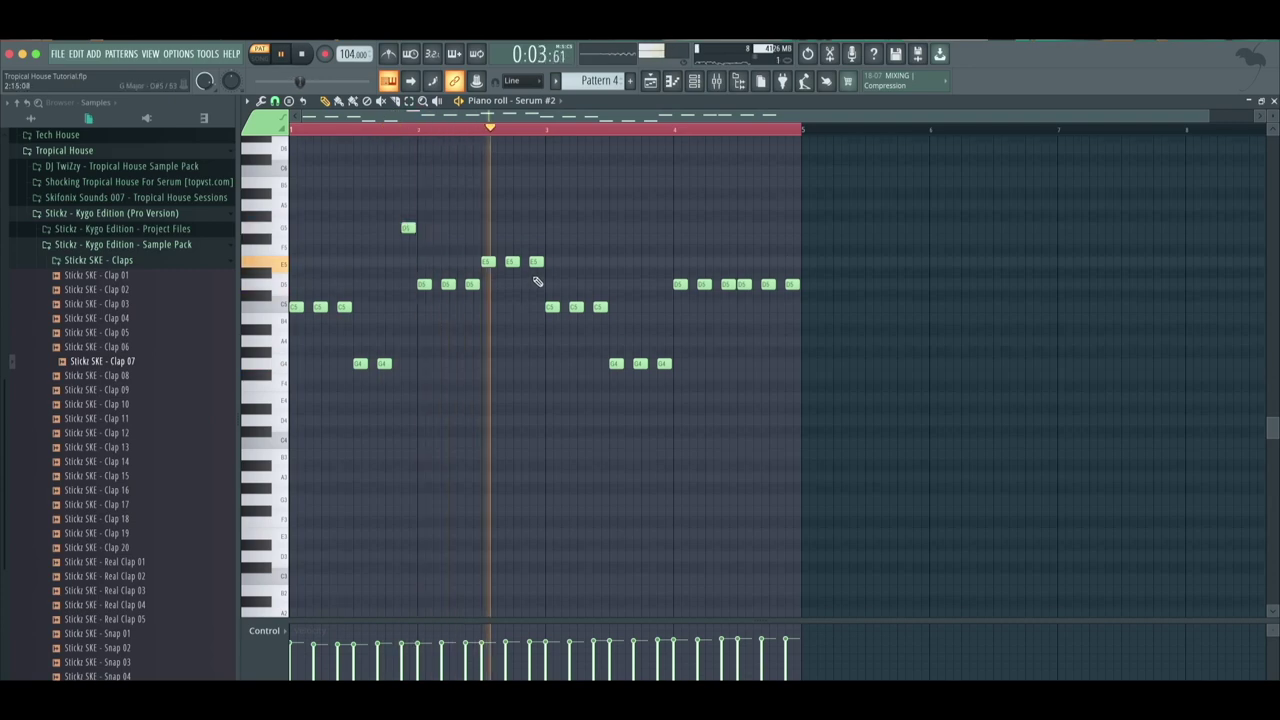
click(666, 364)
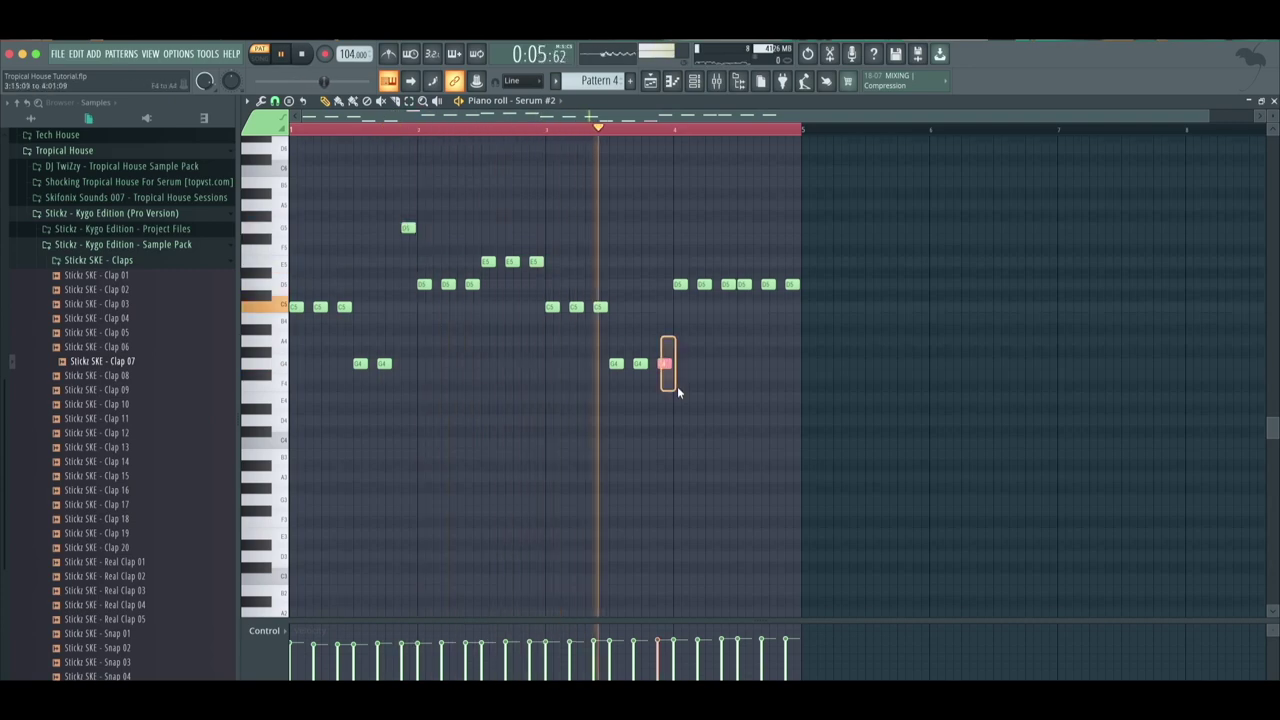
key(ctrl+Up)
key(ctrl+d)
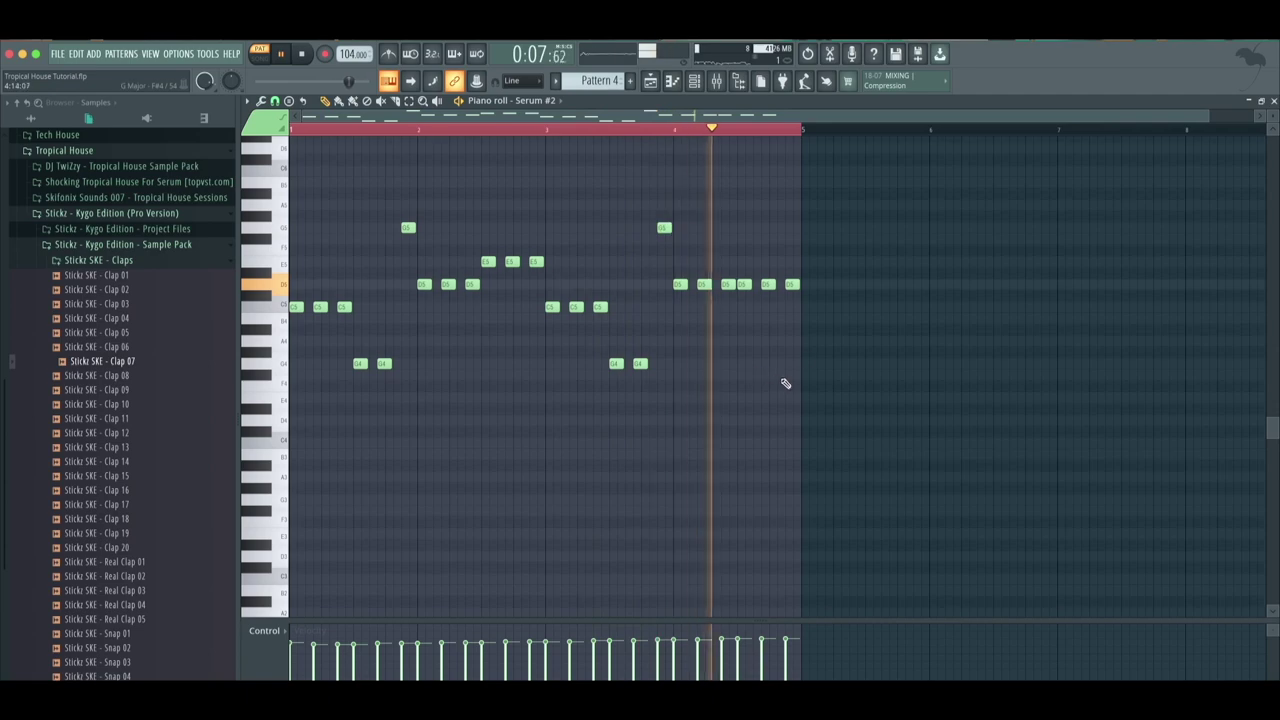
Add short bass notes just before the third note of each bar: C5 in bars 1 and 3, D5 in bars 2 and 4
scroll(582, 246, up, 3)
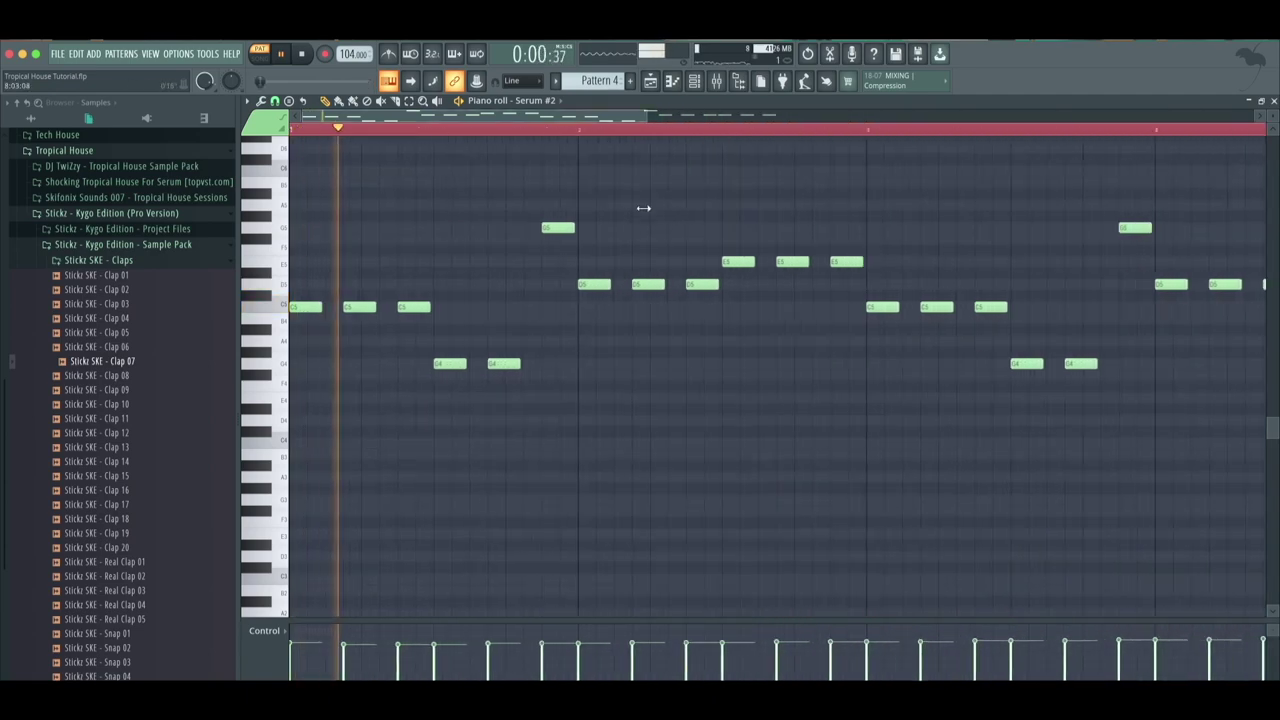
click(432, 318)
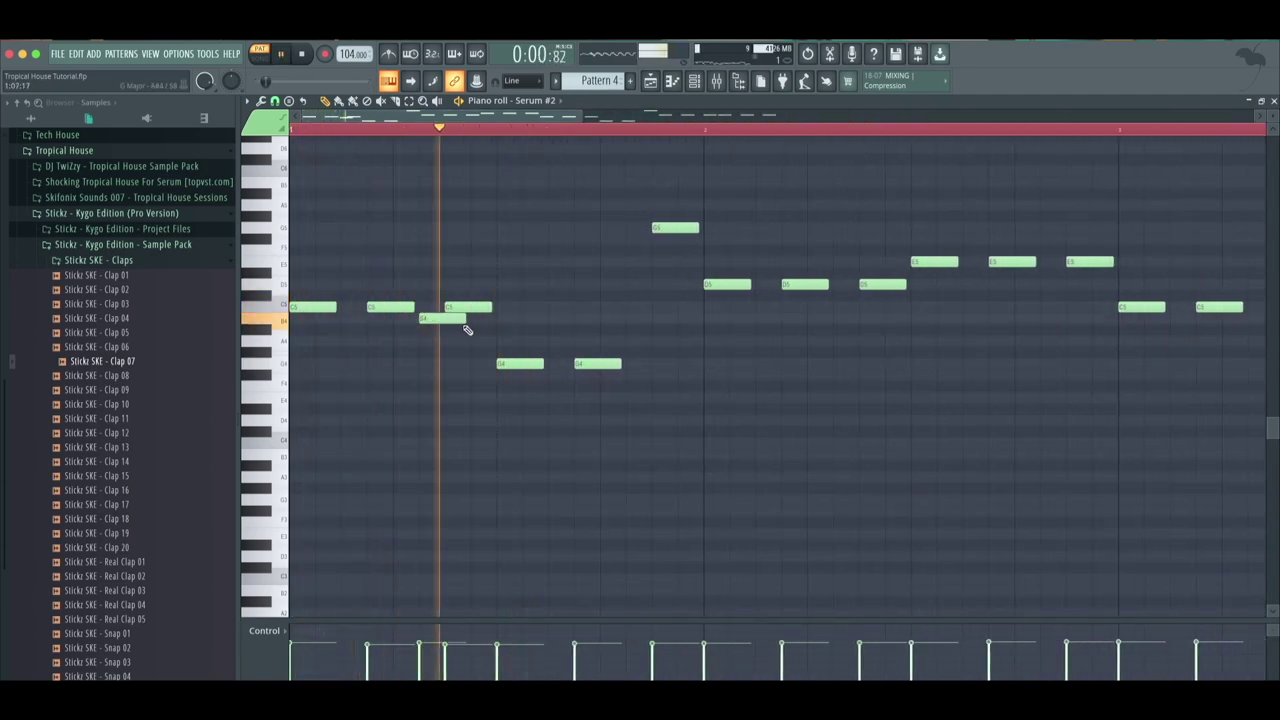
right_click(452, 319)
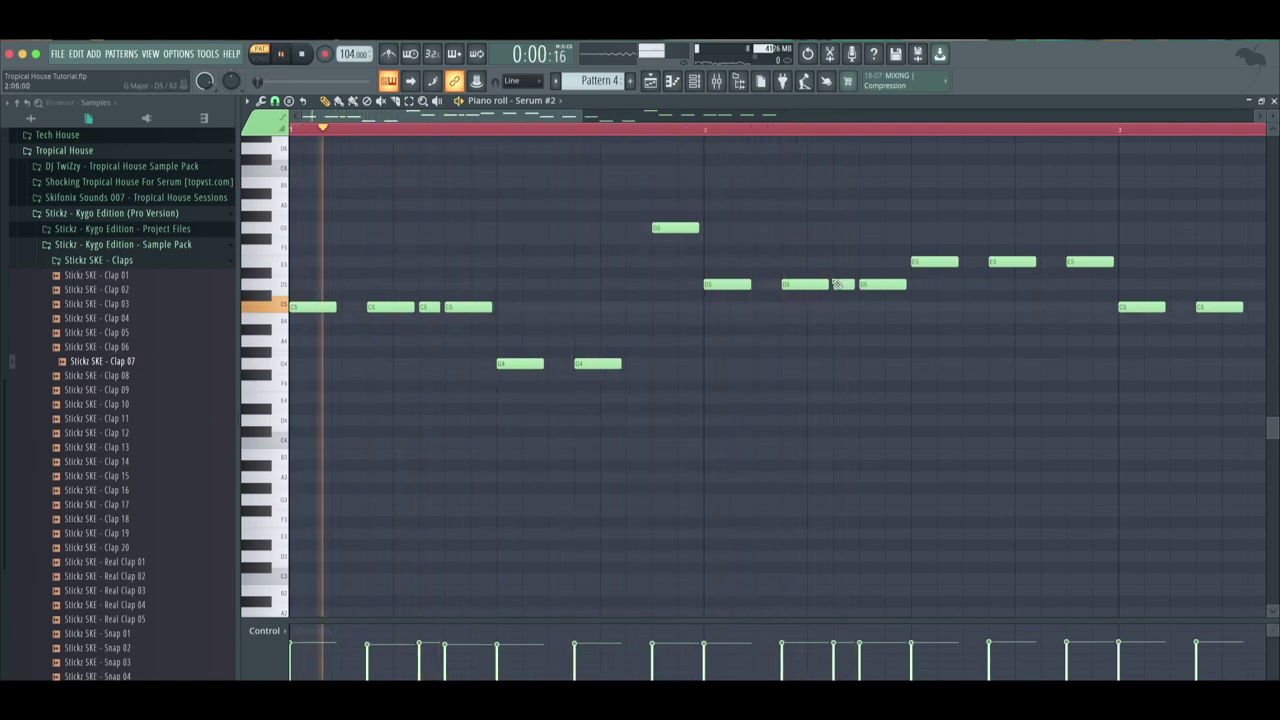
scroll(654, 124, down, 3)
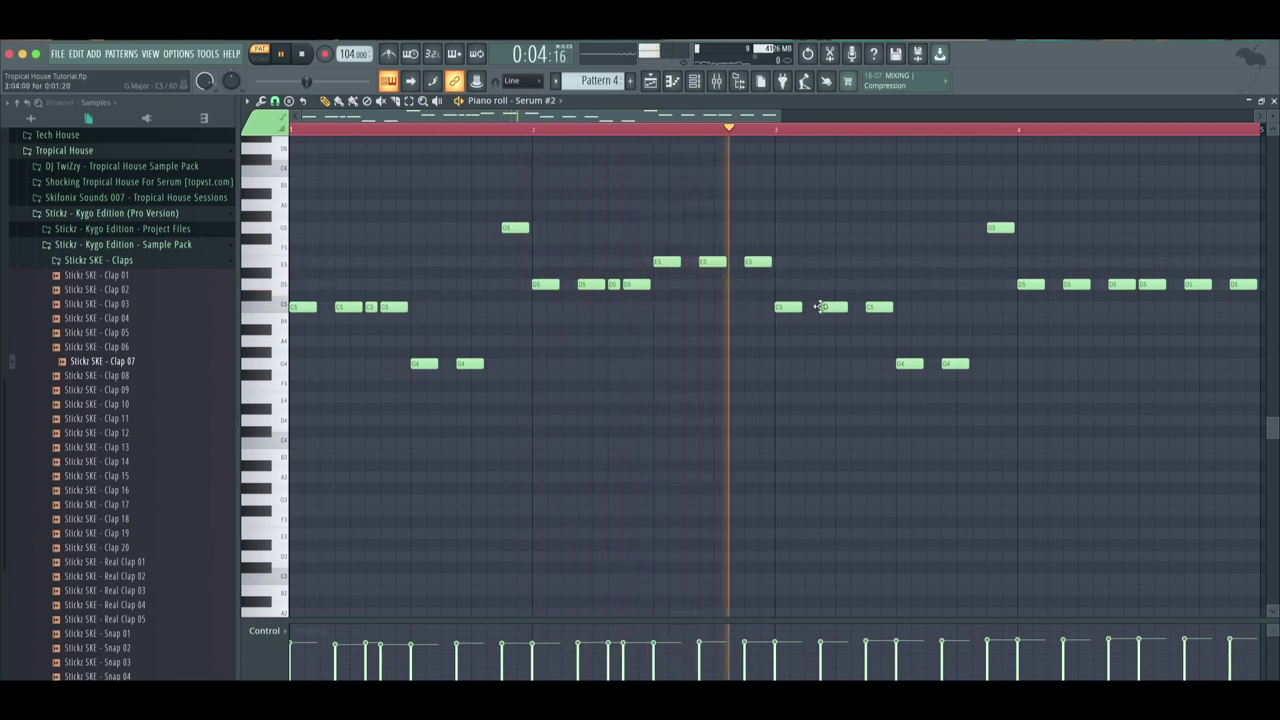
click(854, 307)
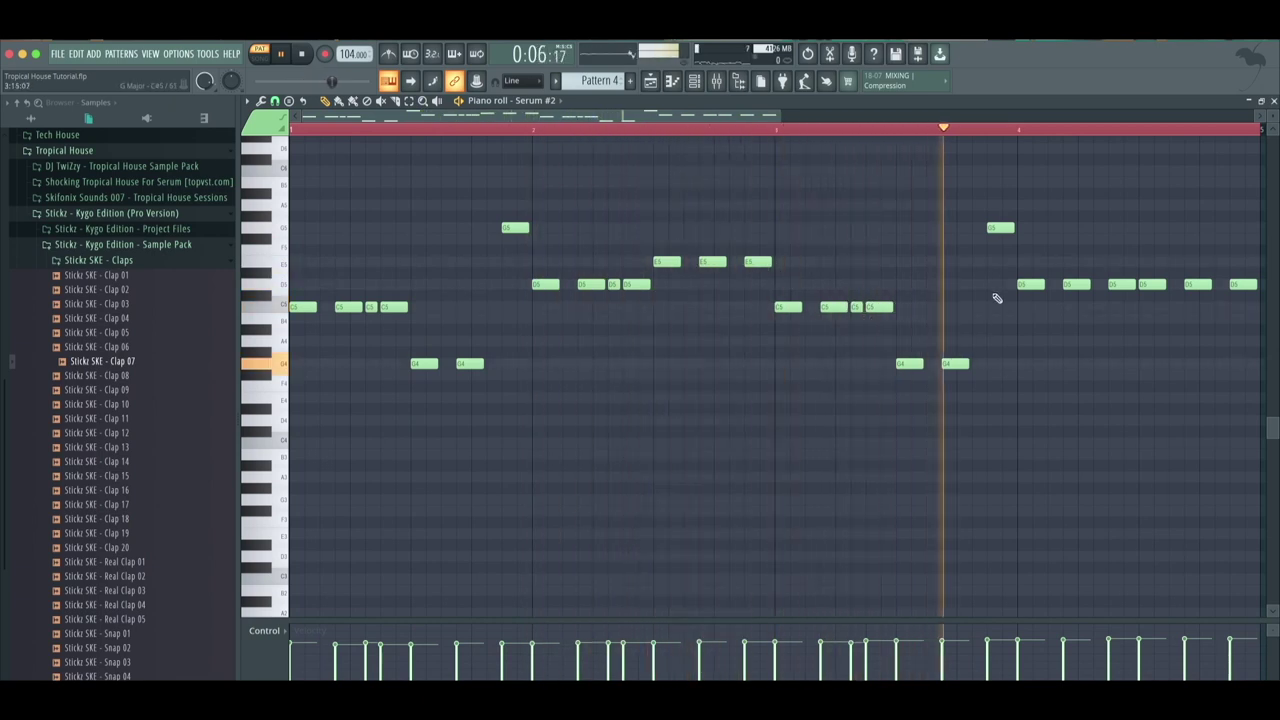
click(1099, 285)
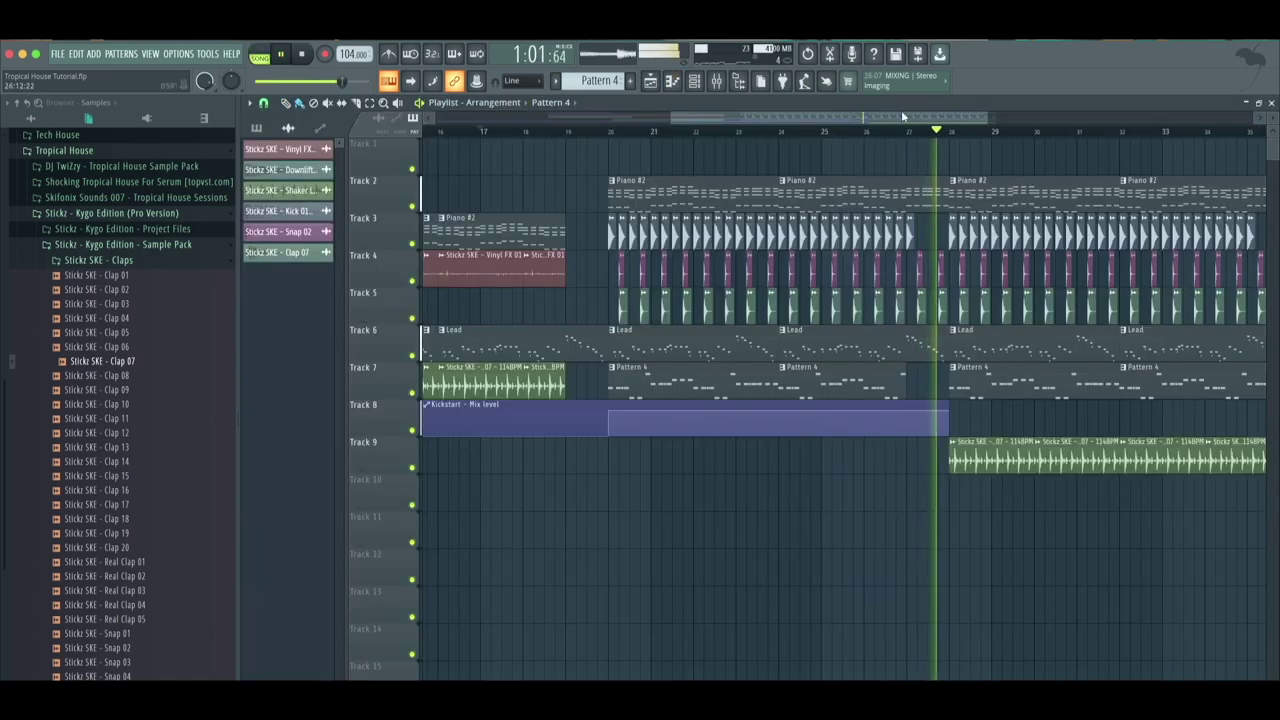
Audition the VOX presets in Serum #3, load VOX - Remind Me for the vocal chops, and close the plugin window
drag(901, 117, 913, 117)
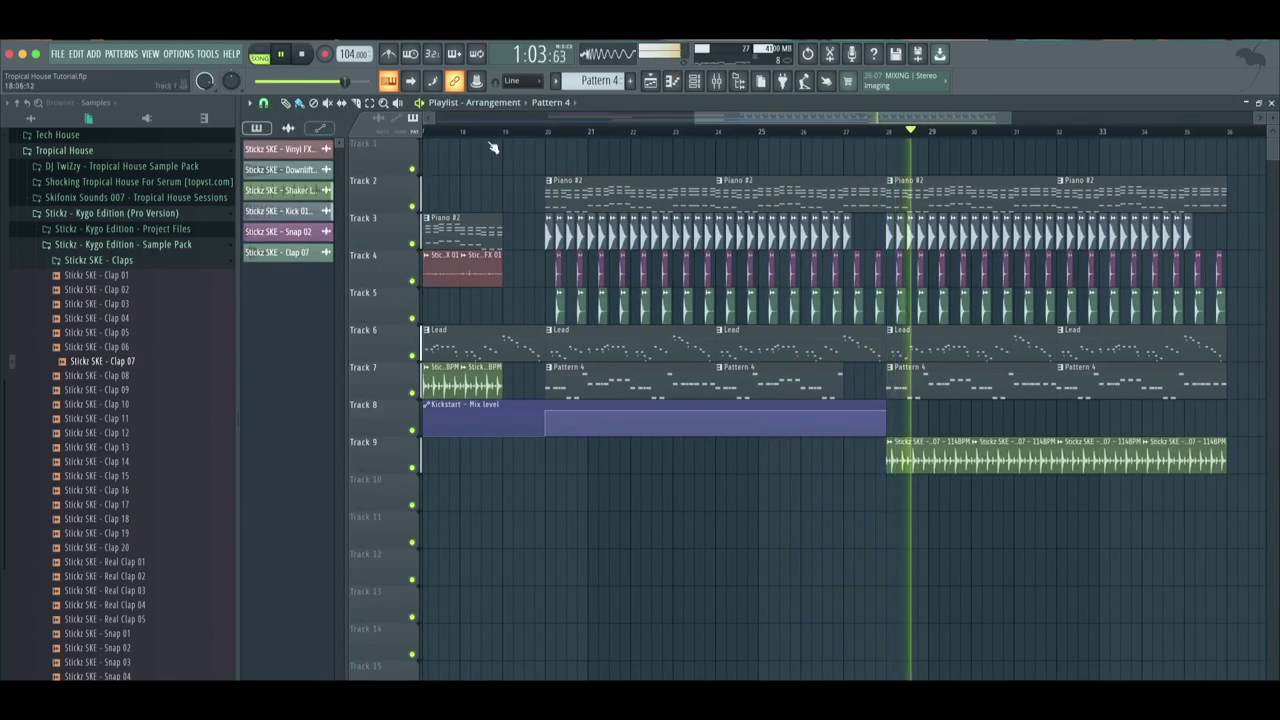
drag(766, 121, 641, 139)
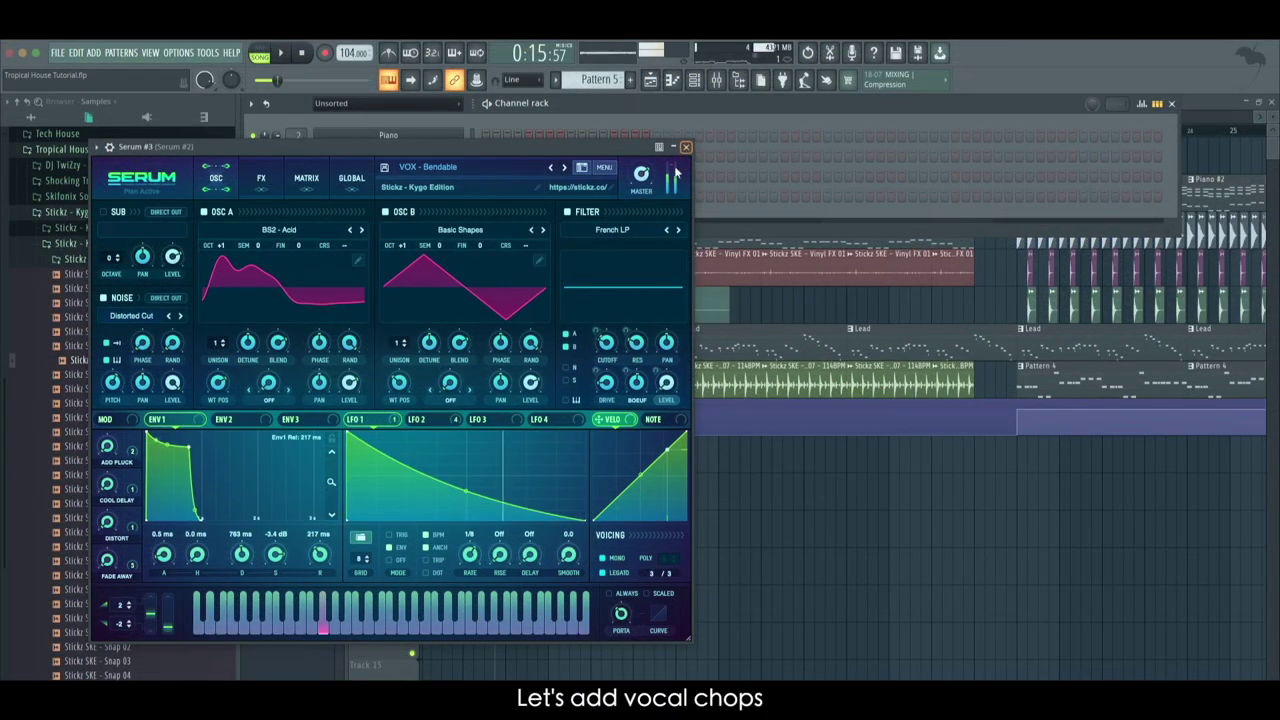
click(565, 169)
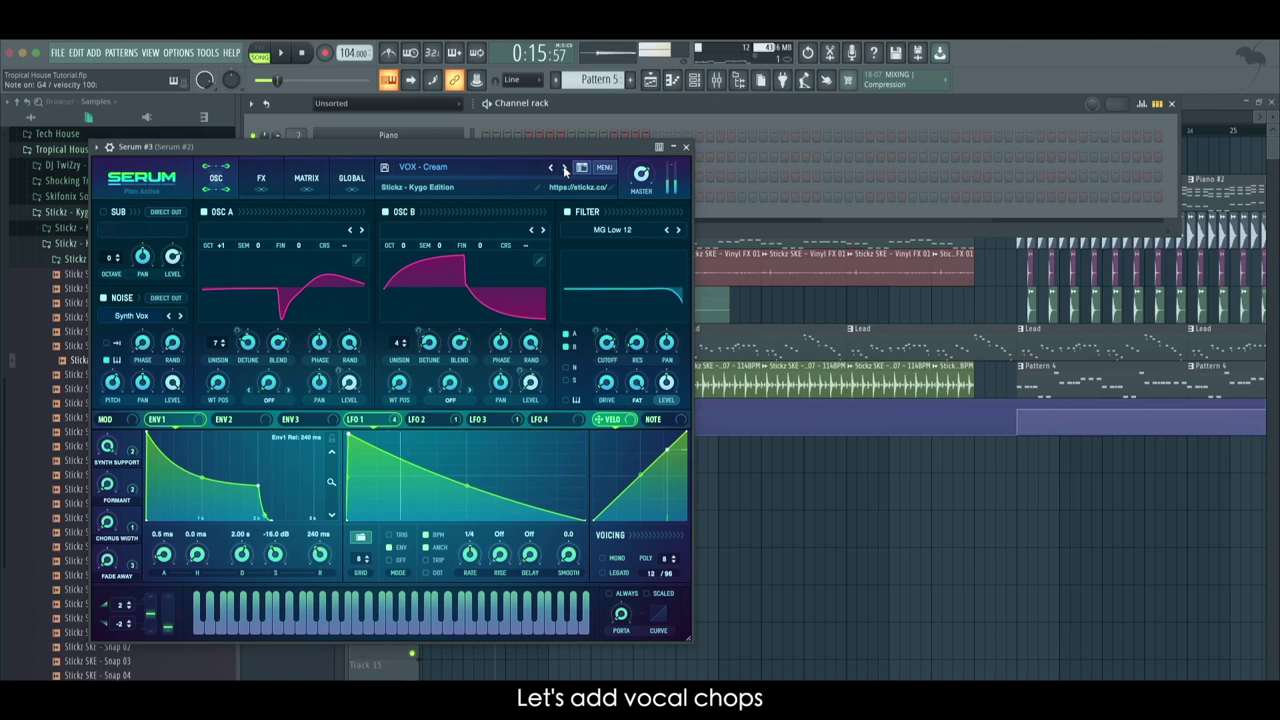
click(565, 169)
click(565, 169)
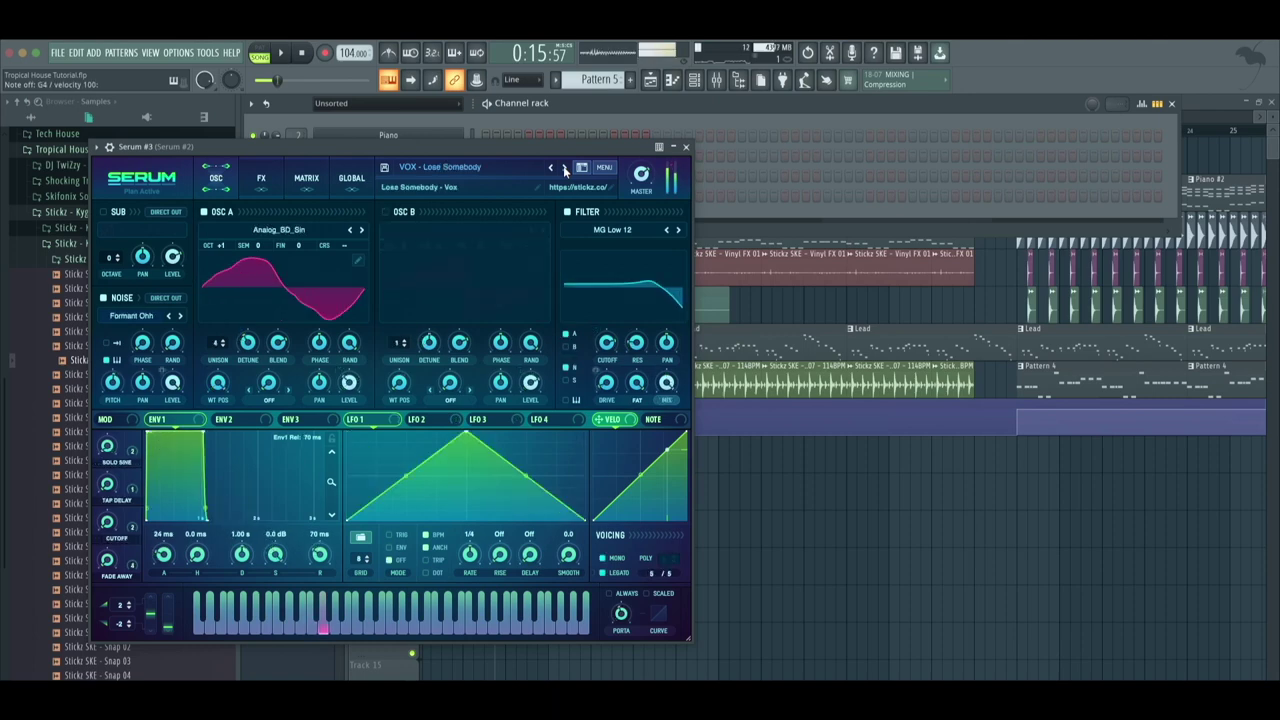
click(565, 169)
click(565, 169)
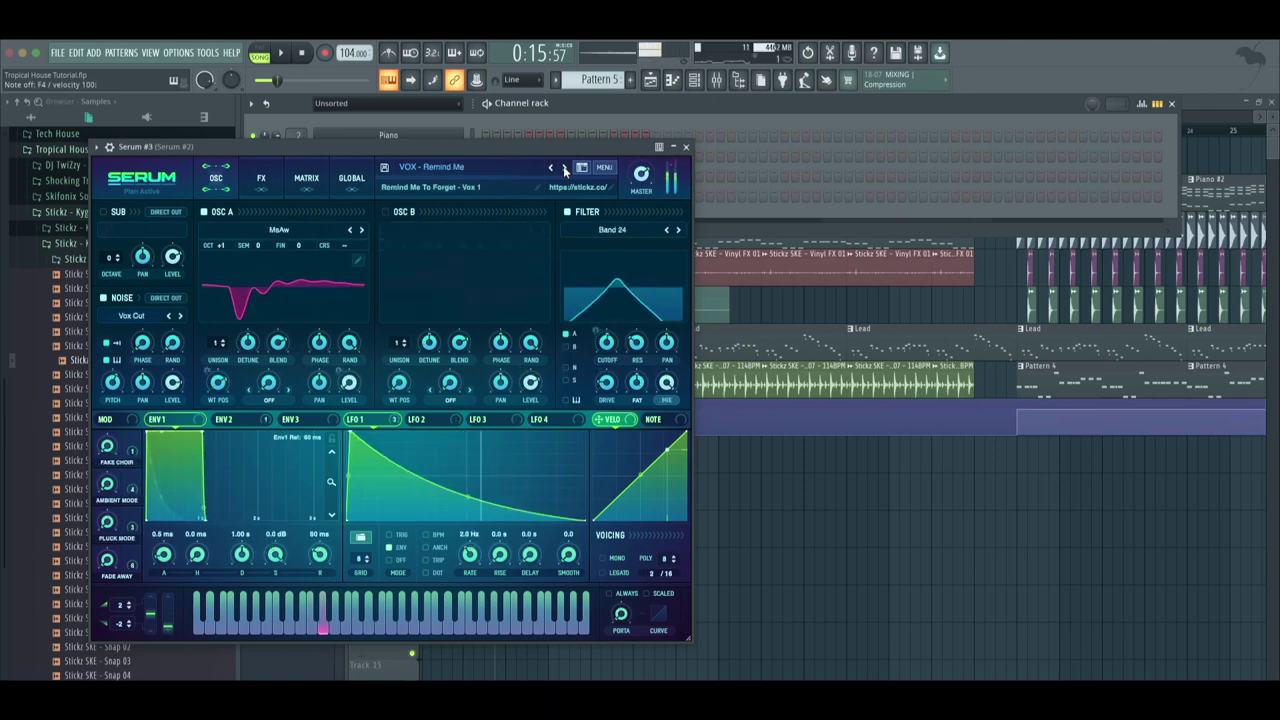
click(690, 148)
Place a one-bar Pattern 5 clip for the vocal chops at bar 8 on Track 6 of the playlist
right_click(462, 191)
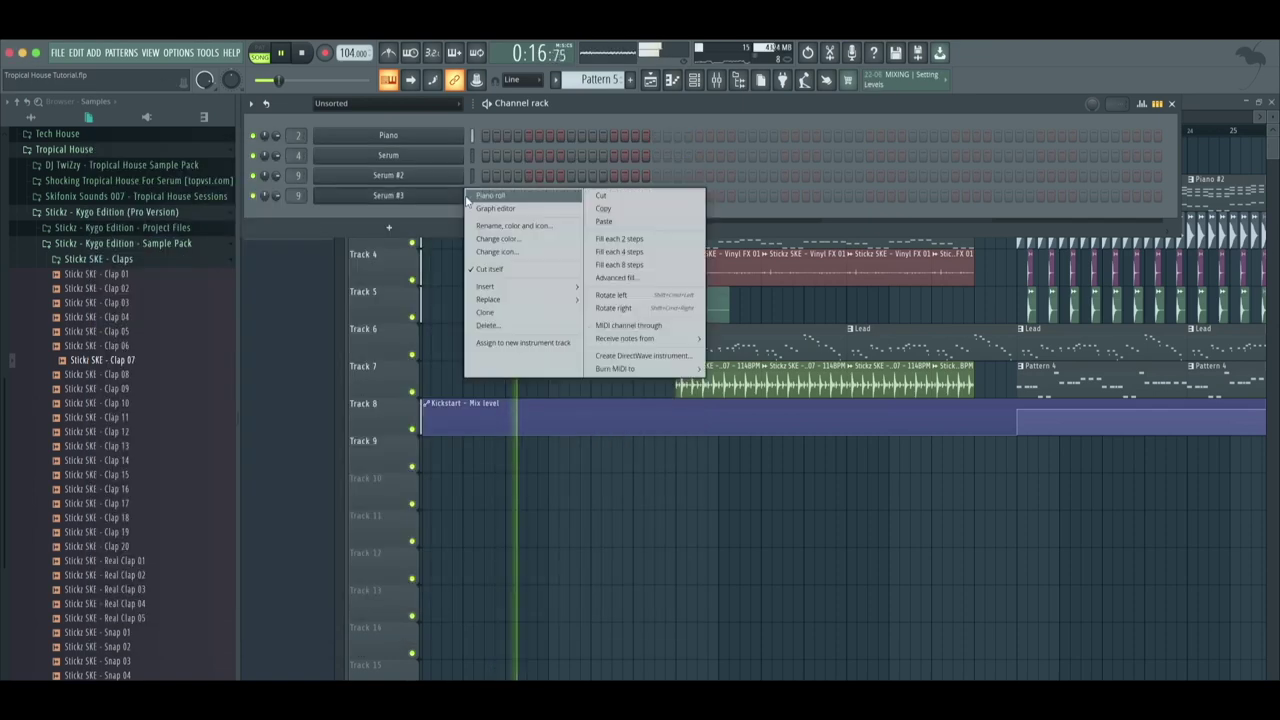
click(472, 203)
drag(636, 117, 194, 206)
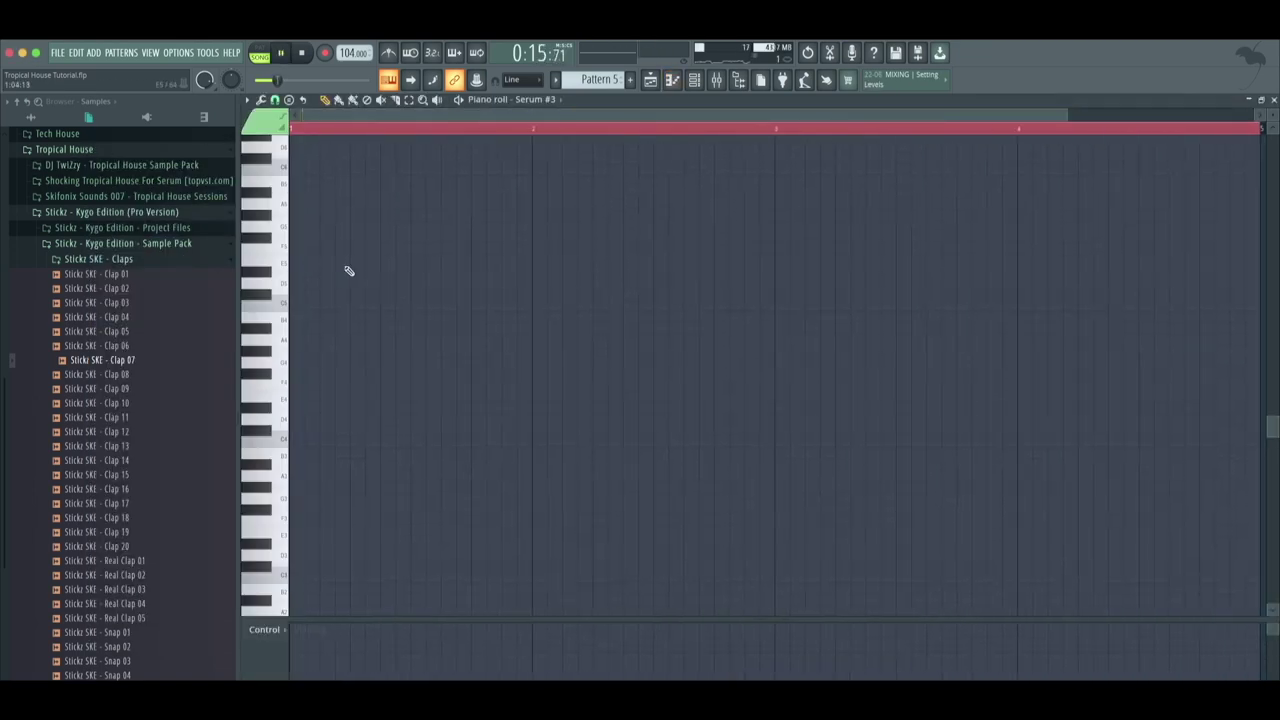
click(296, 133)
click(658, 84)
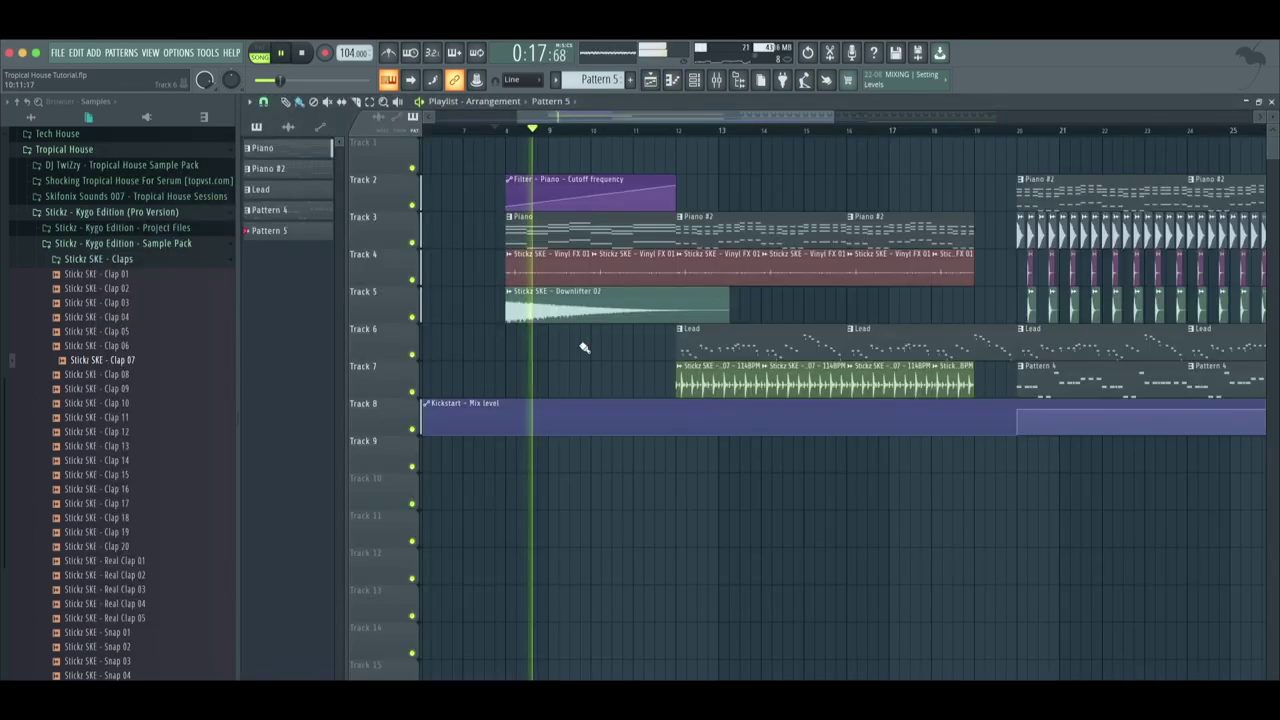
double_click(526, 346)
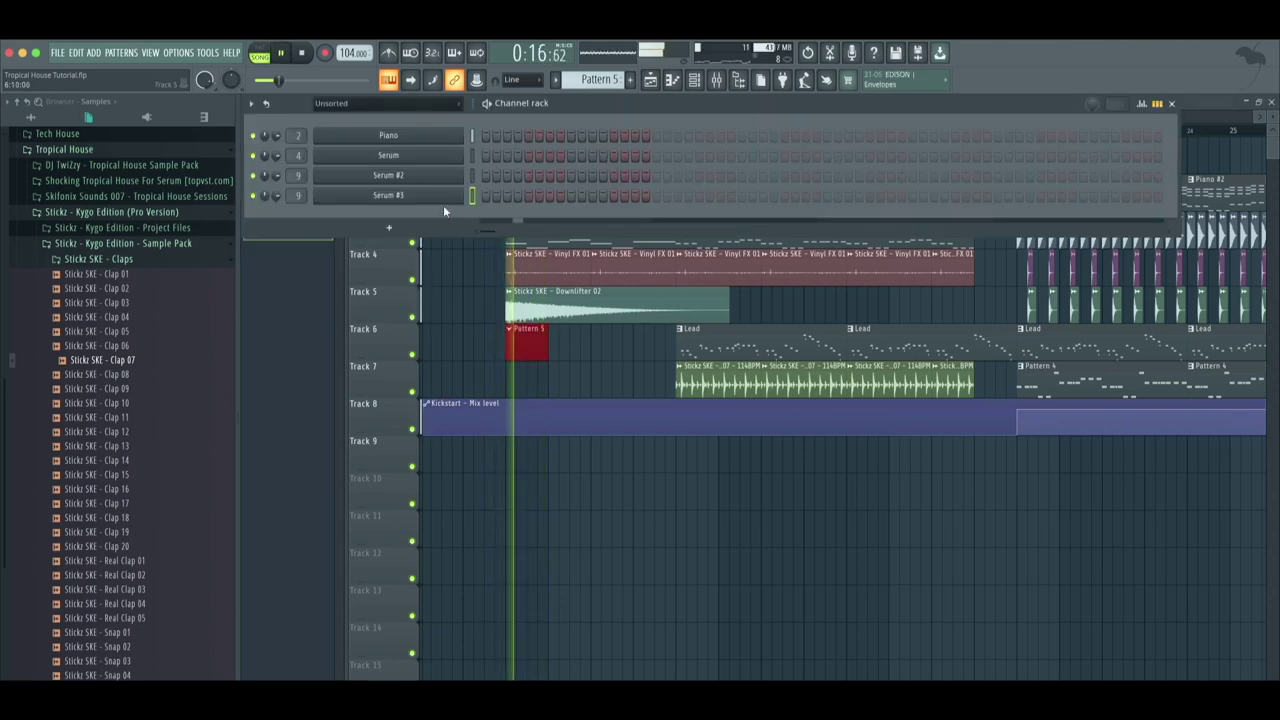
Add a Serum #3 note on the last beat of bar 1 in Pattern 5 and extend it almost to the end of the bar
right_click(443, 197)
click(443, 251)
right_click(443, 197)
click(490, 196)
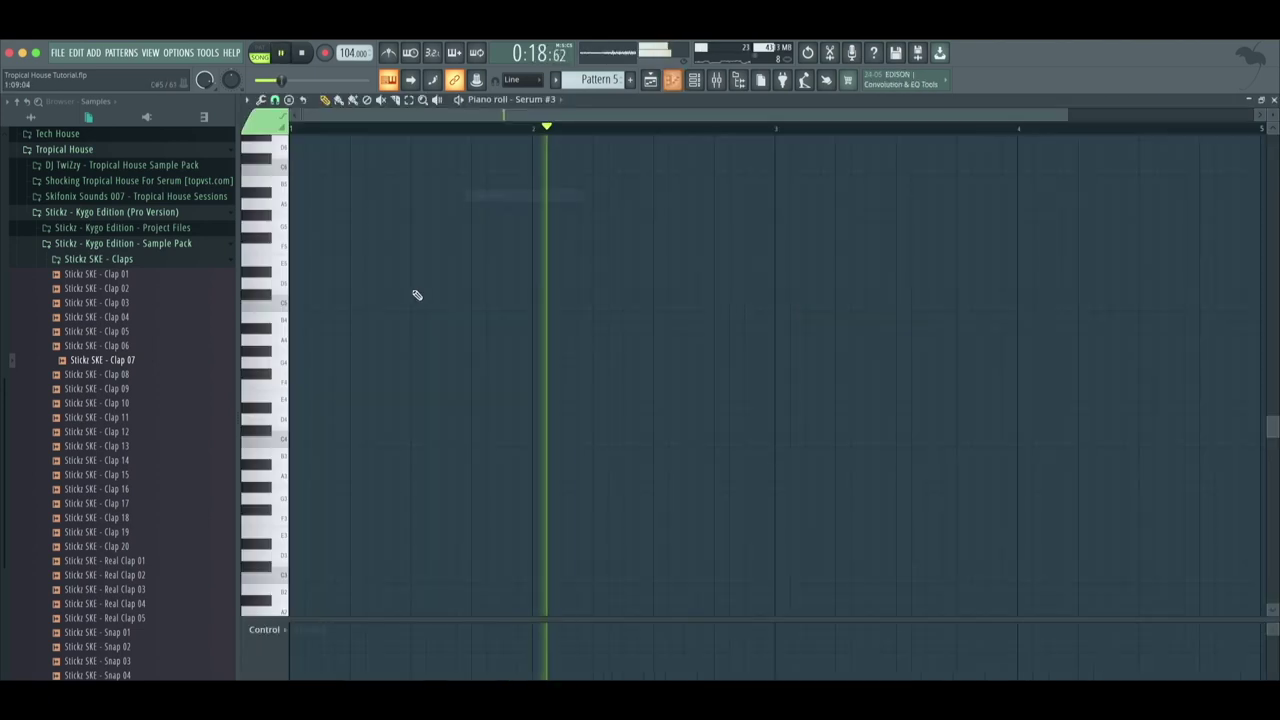
key(space)
click(690, 293)
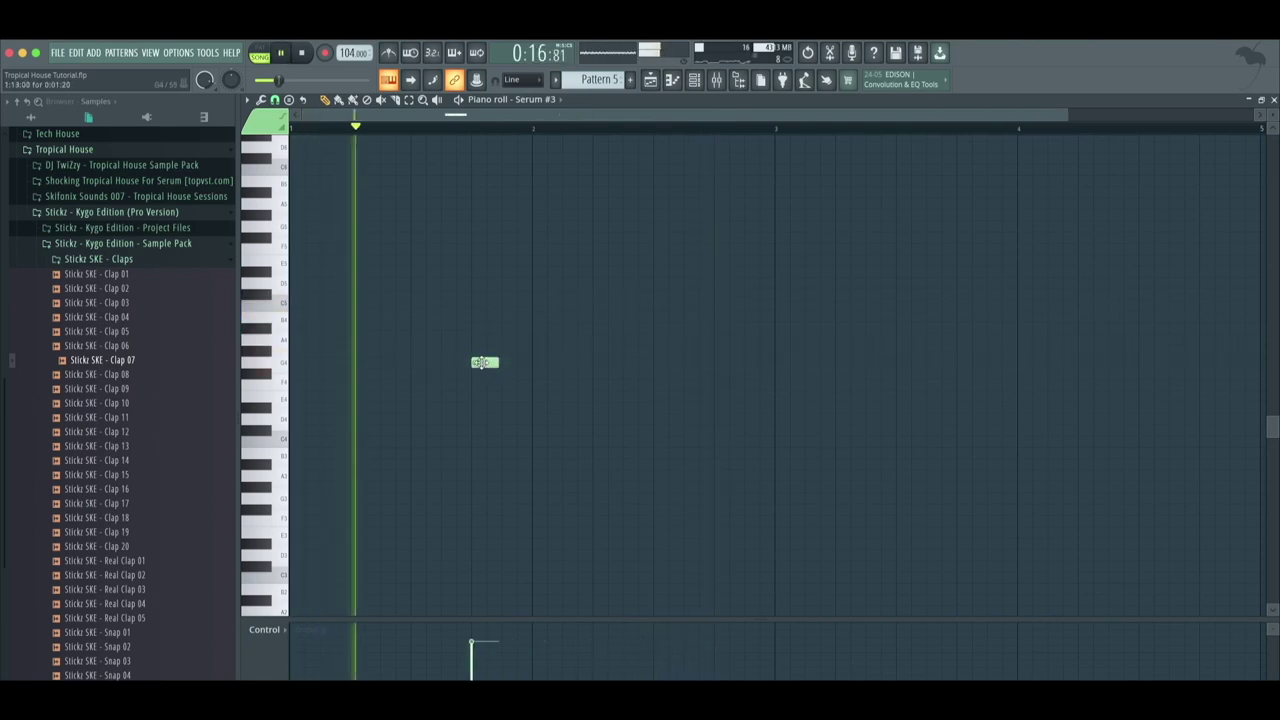
drag(497, 362, 527, 363)
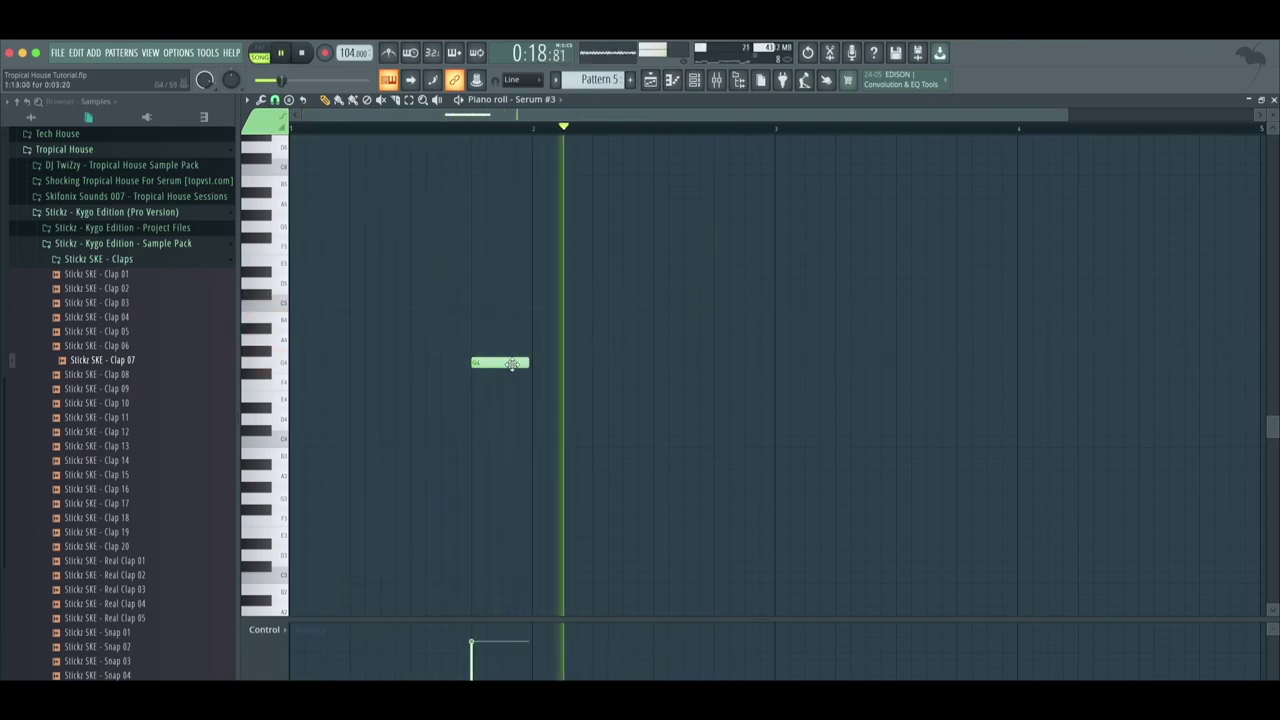
Return to the playlist and open the Piano clip's chords in the piano roll to examine their notes
click(693, 81)
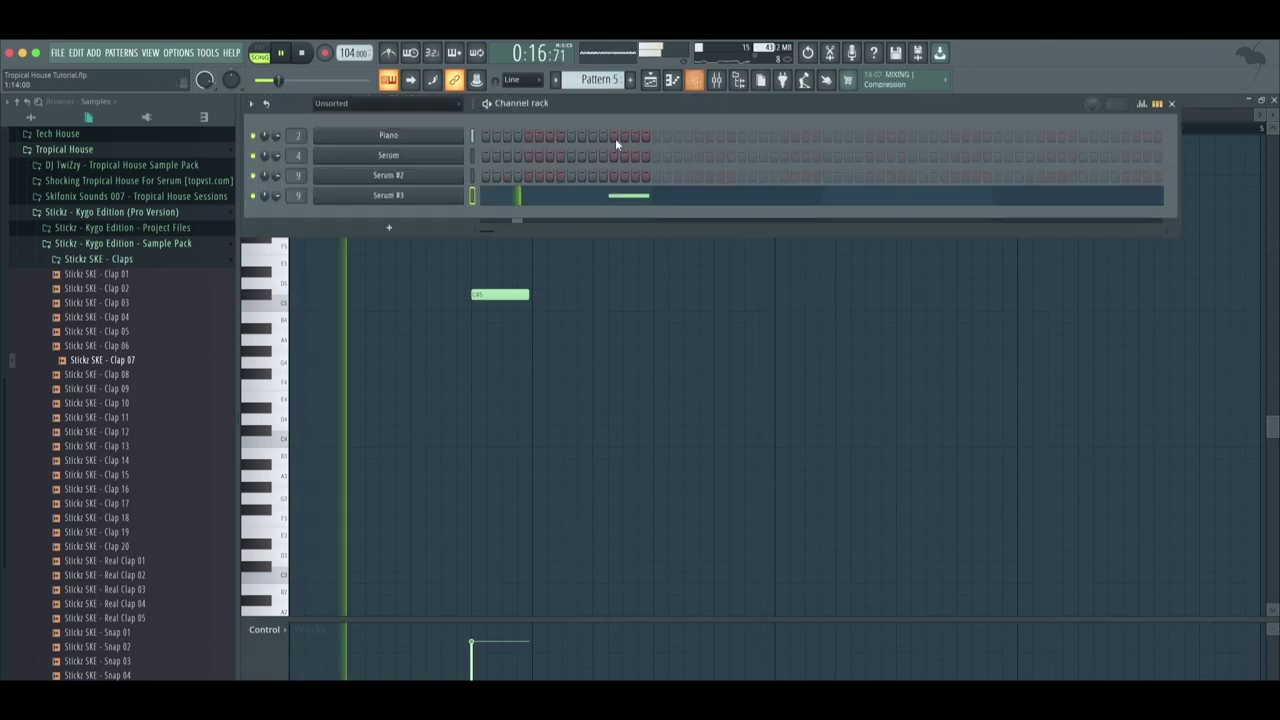
key(F6)
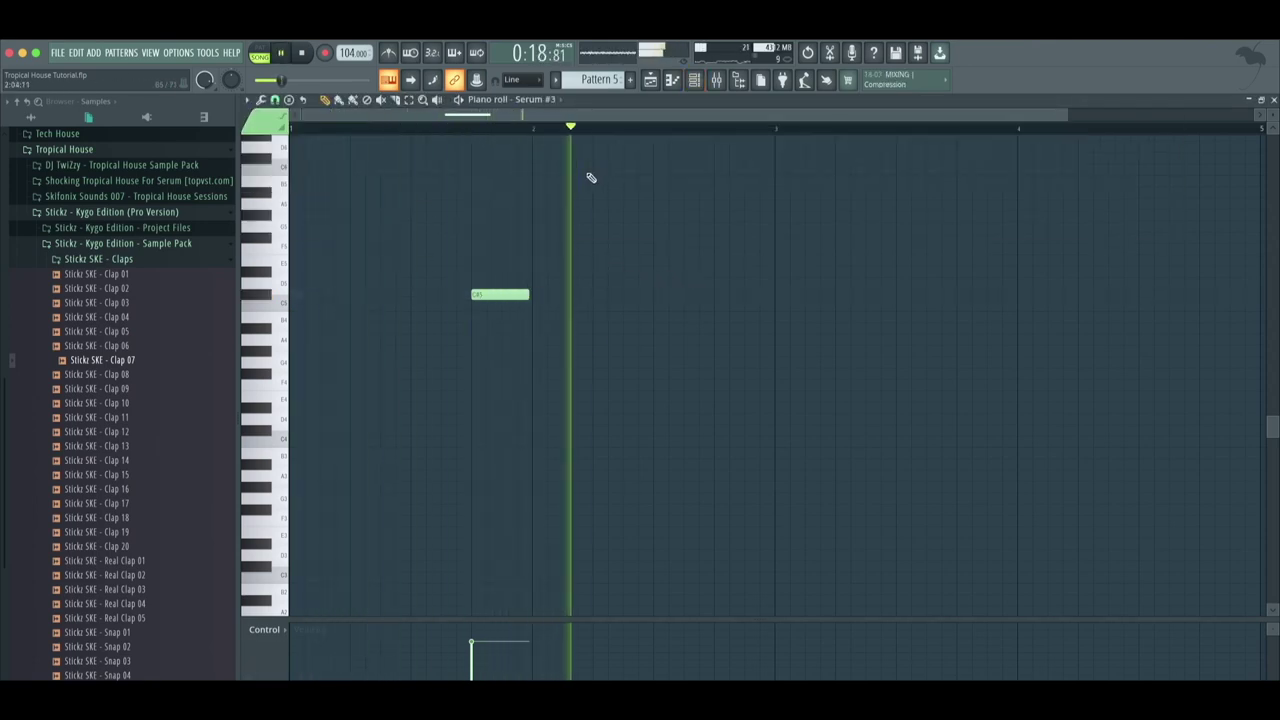
key(F5)
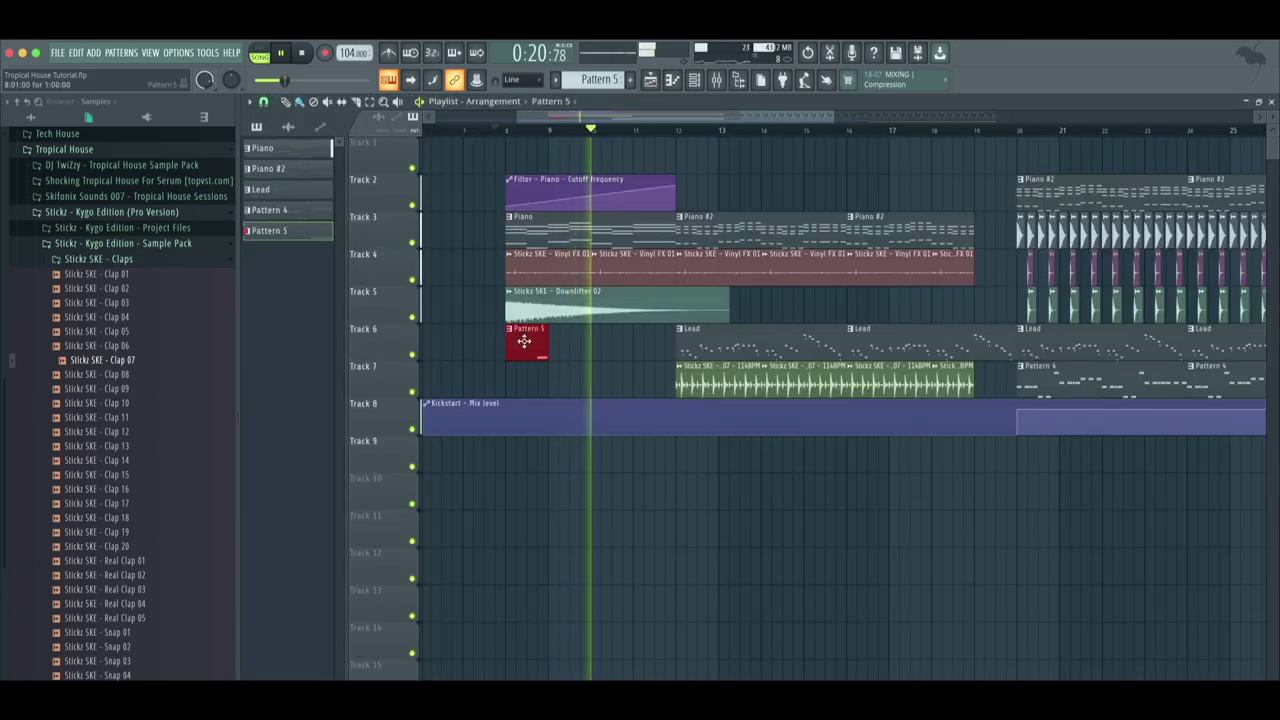
double_click(554, 226)
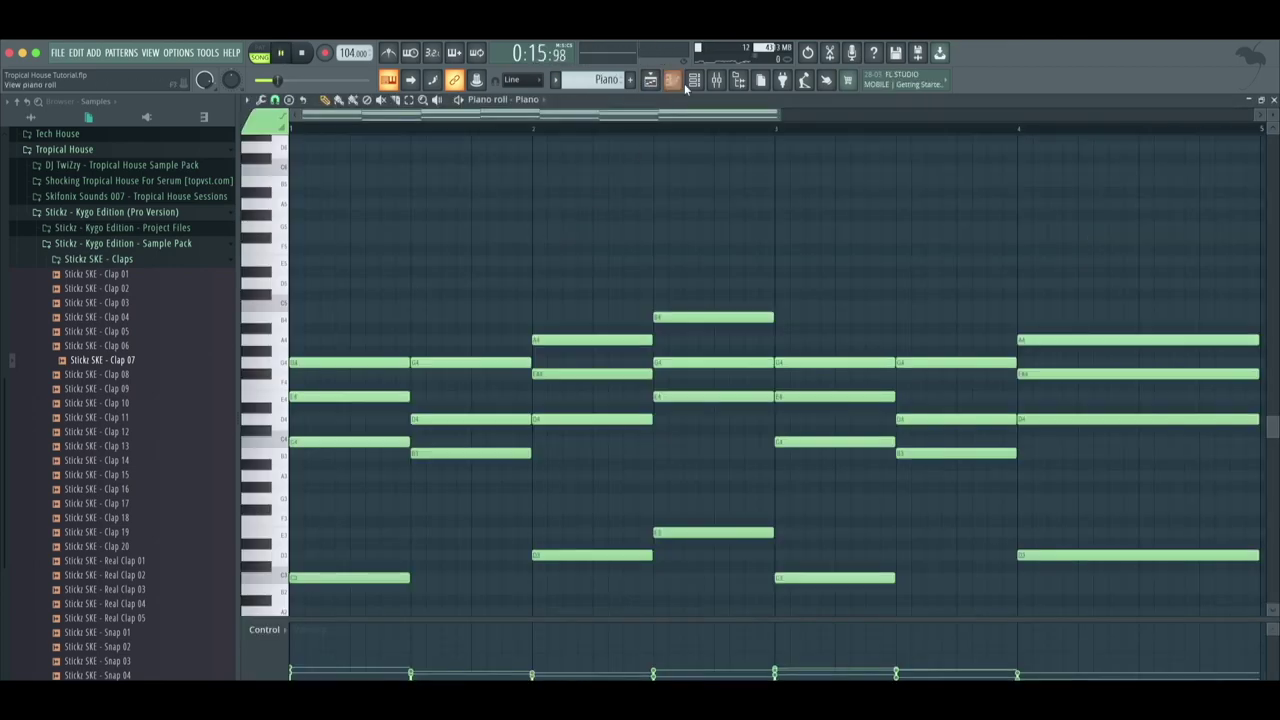
Open the Serum #3 channel's piano roll and place a four-step D5 note at the start of bar 1
click(693, 82)
right_click(436, 195)
click(479, 197)
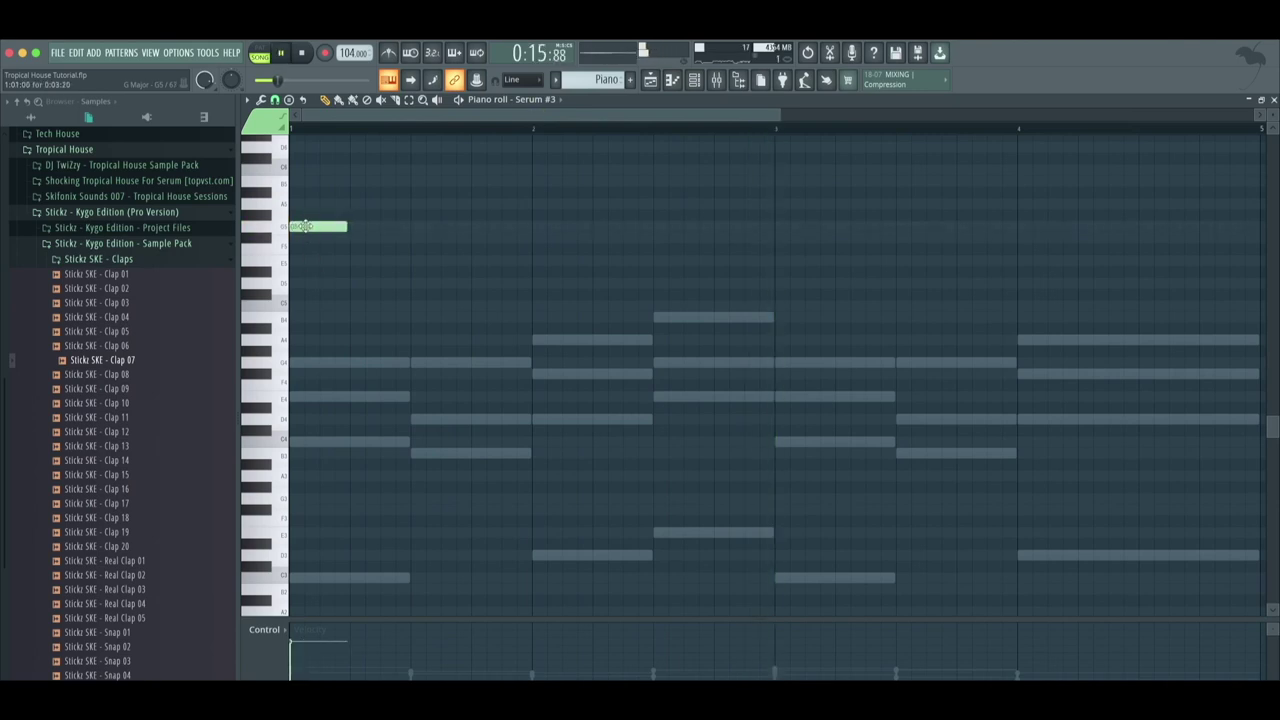
click(357, 363)
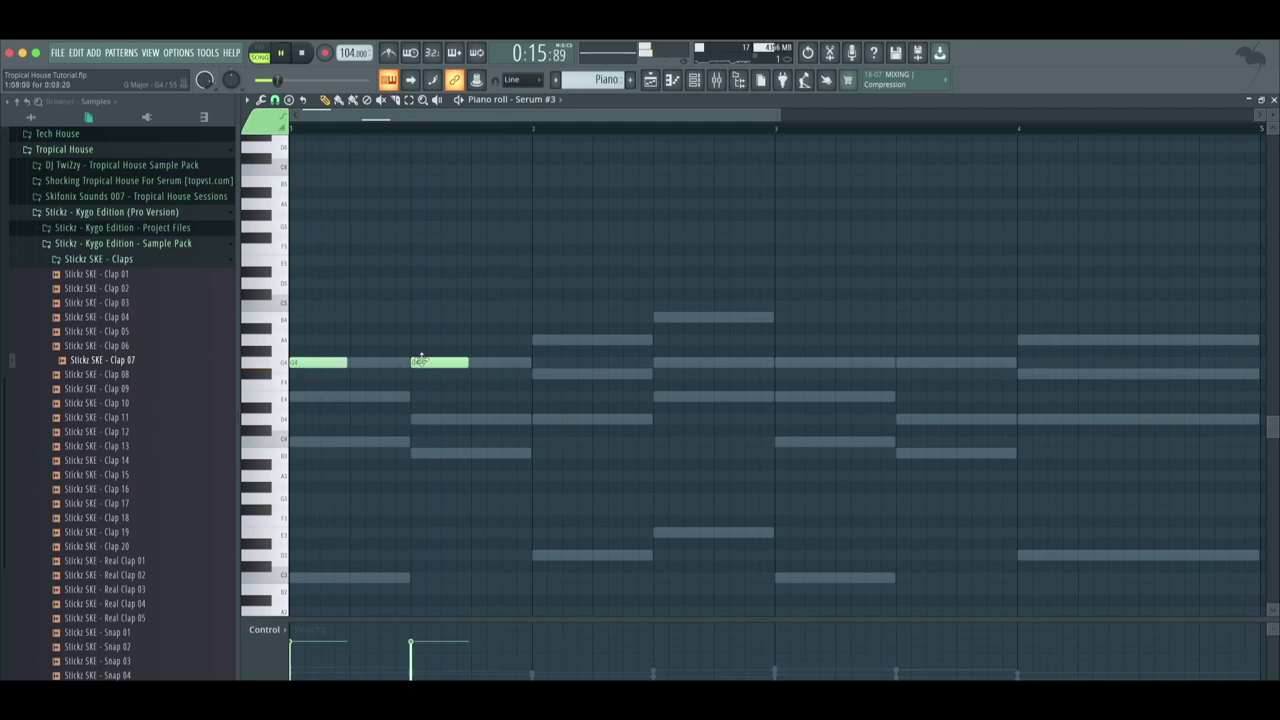
key(space)
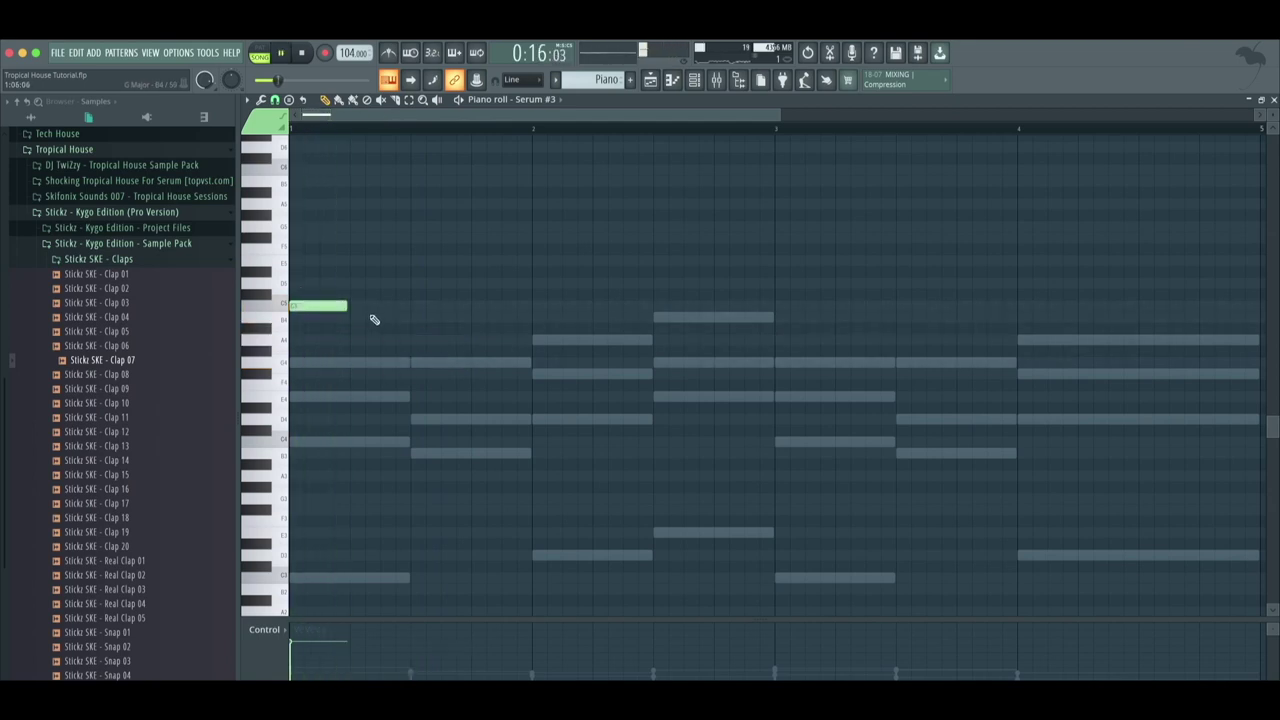
key(space)
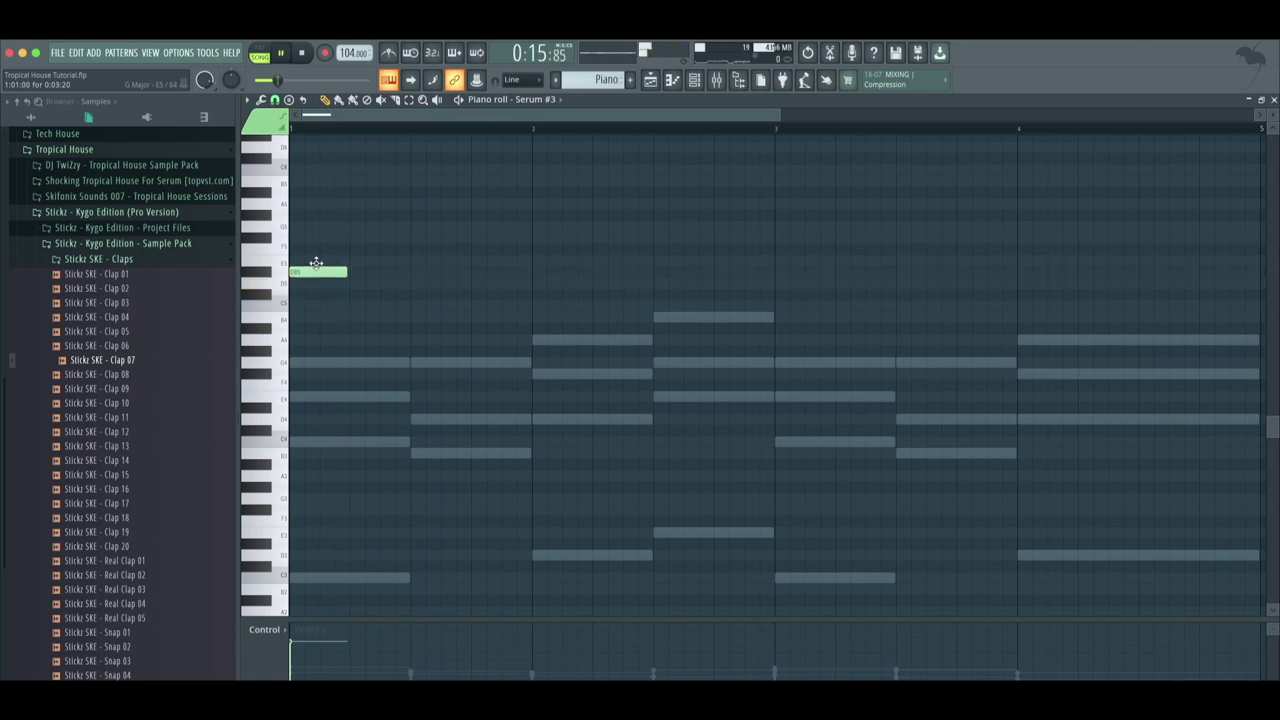
key(space)
drag(312, 270, 310, 287)
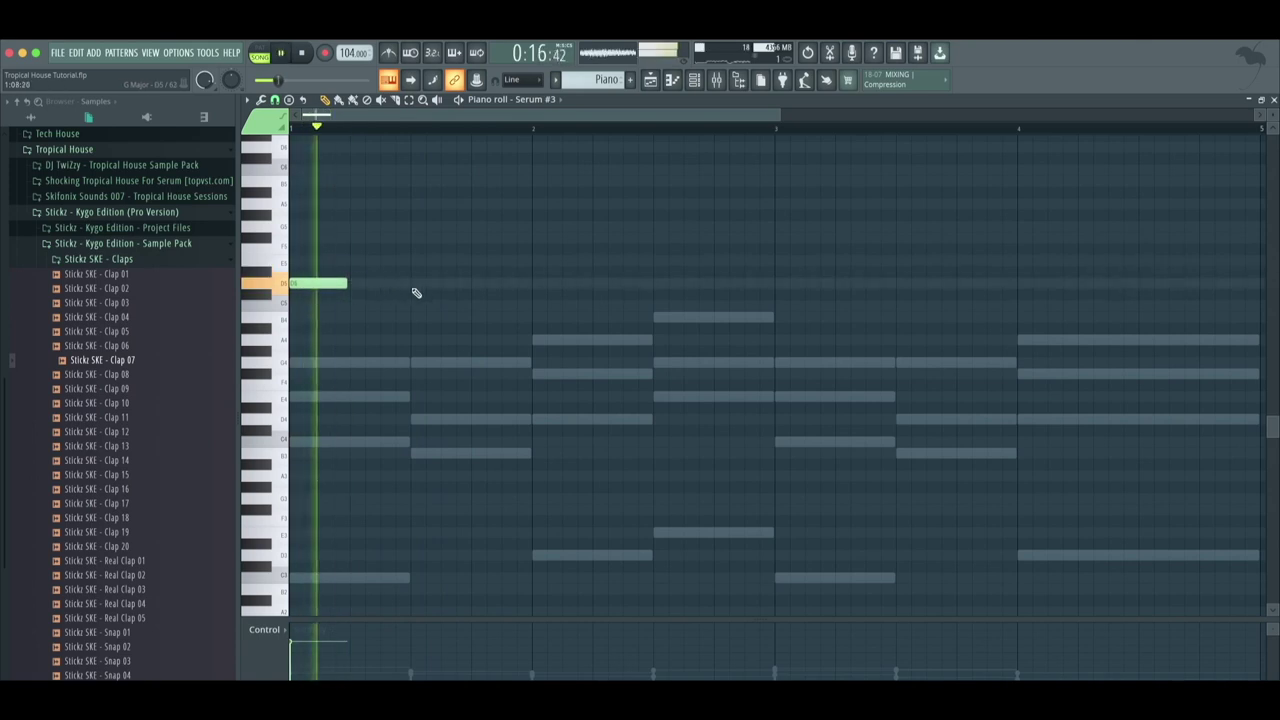
Add G4 on beat 3 of bar 1, B4 on beat 3 of bar 2 and D5 at bar 3, keeping the opening note on D5
click(415, 362)
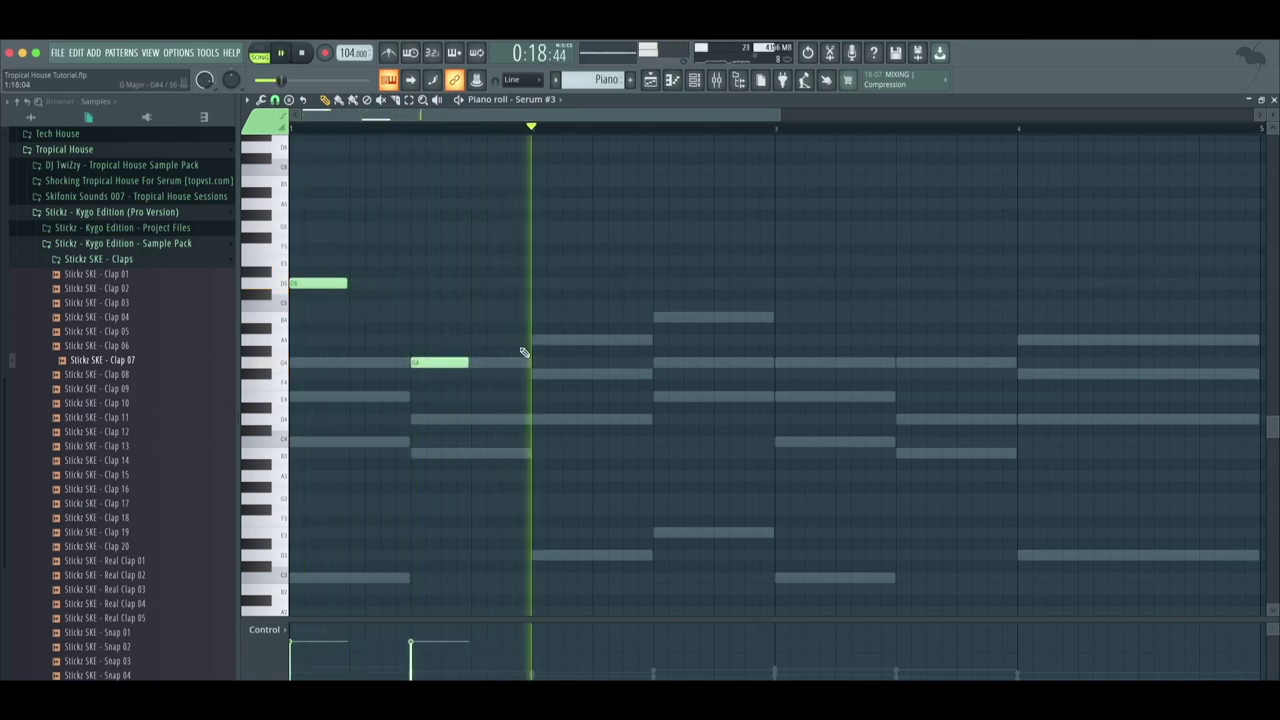
click(656, 318)
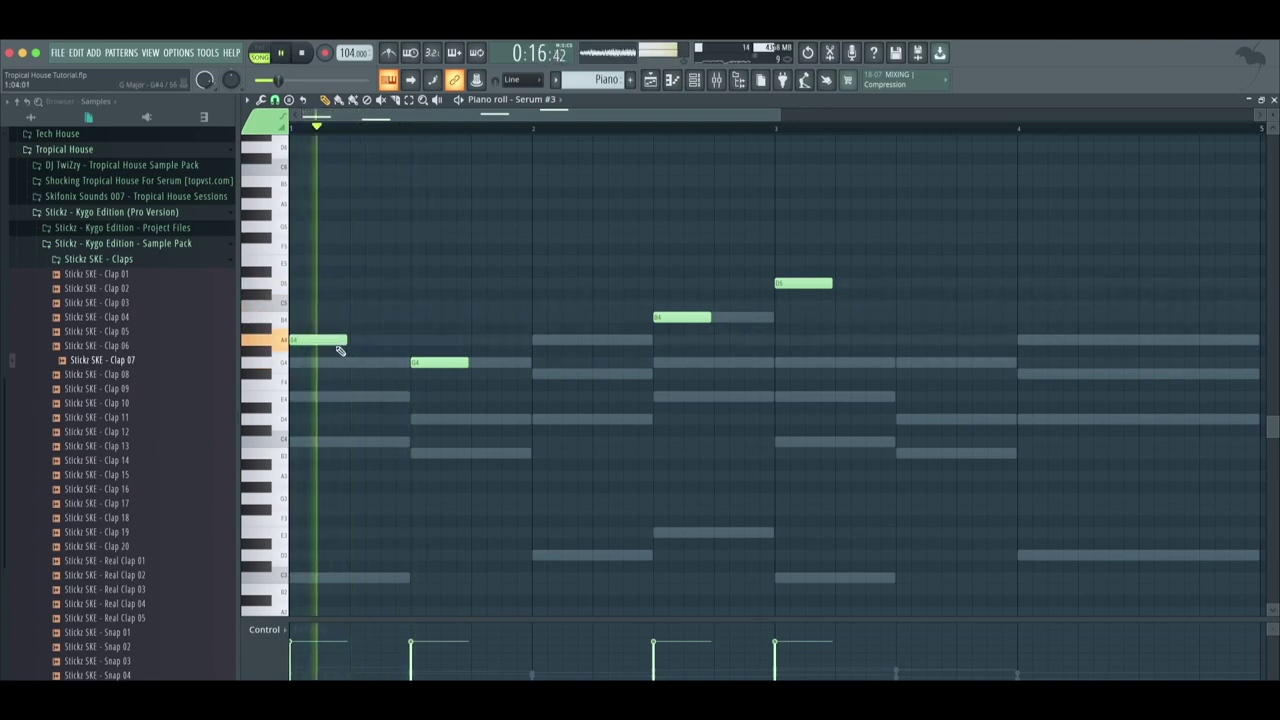
drag(340, 350, 313, 308)
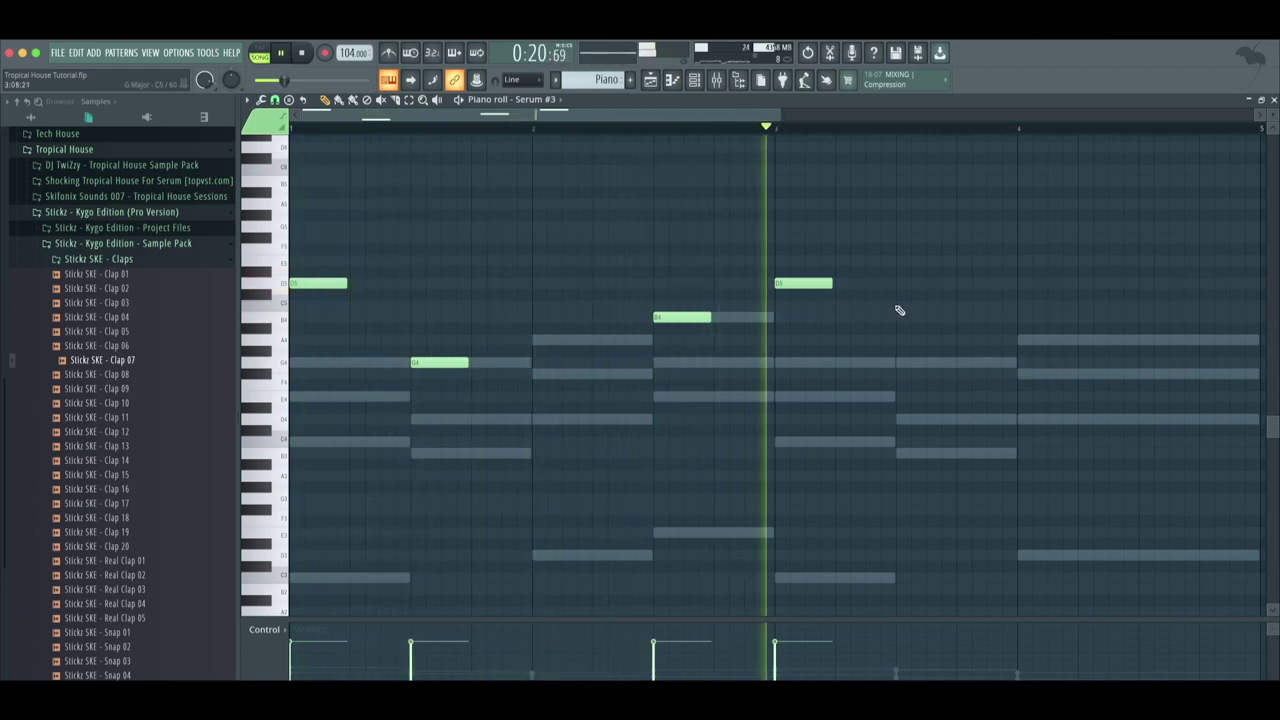
Continue the melody with B4 on beat 3 of bar 3 and A4 at the start of bar 4
click(935, 307)
drag(943, 310, 926, 320)
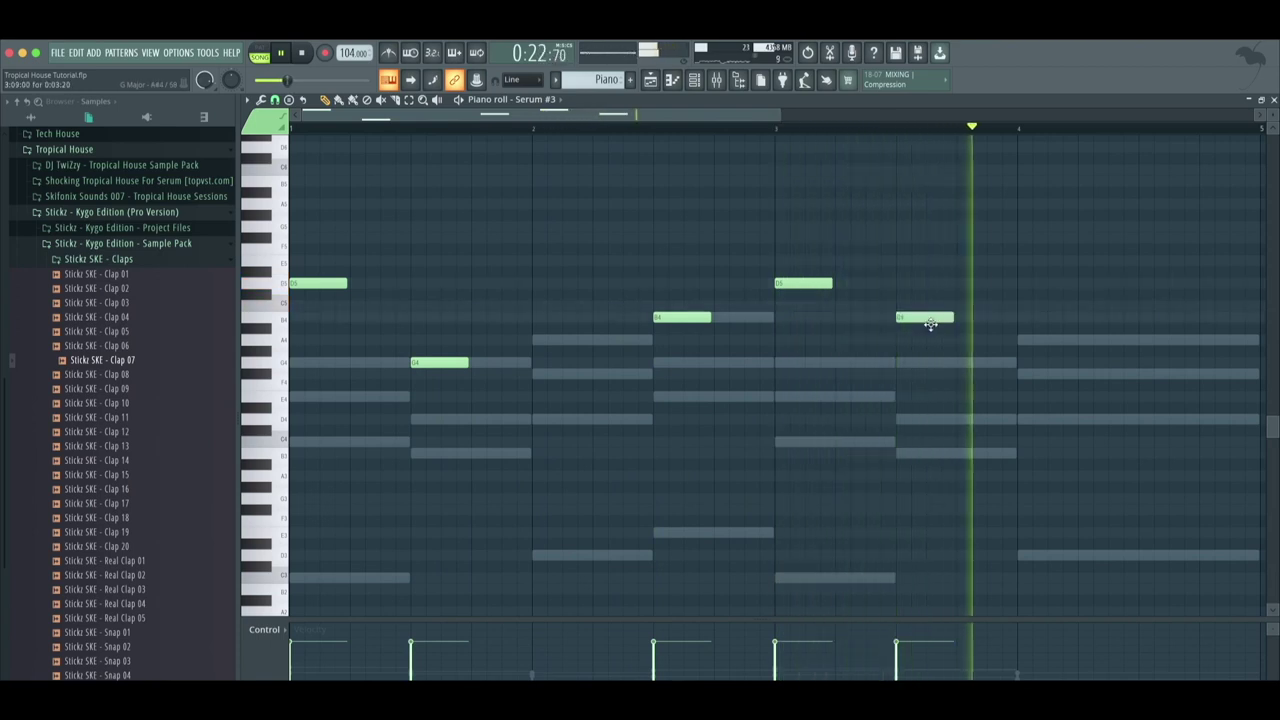
click(770, 126)
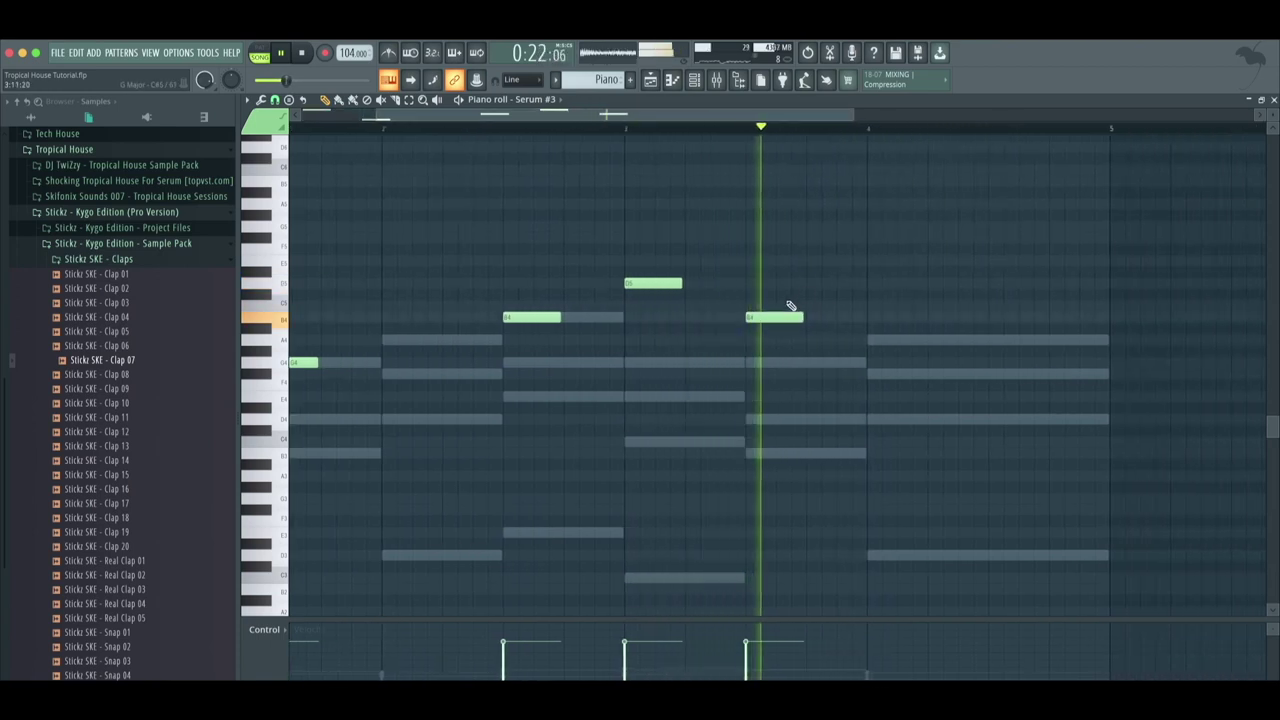
drag(766, 330, 767, 319)
click(878, 340)
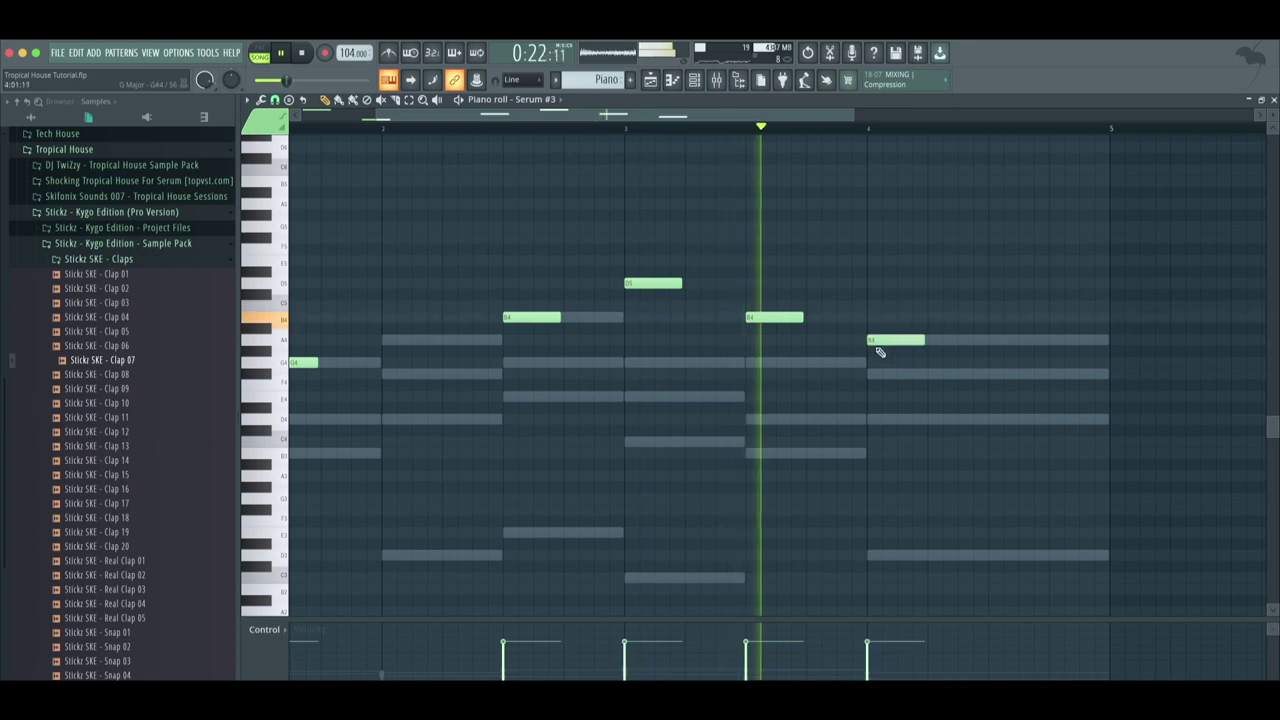
drag(686, 118, 220, 126)
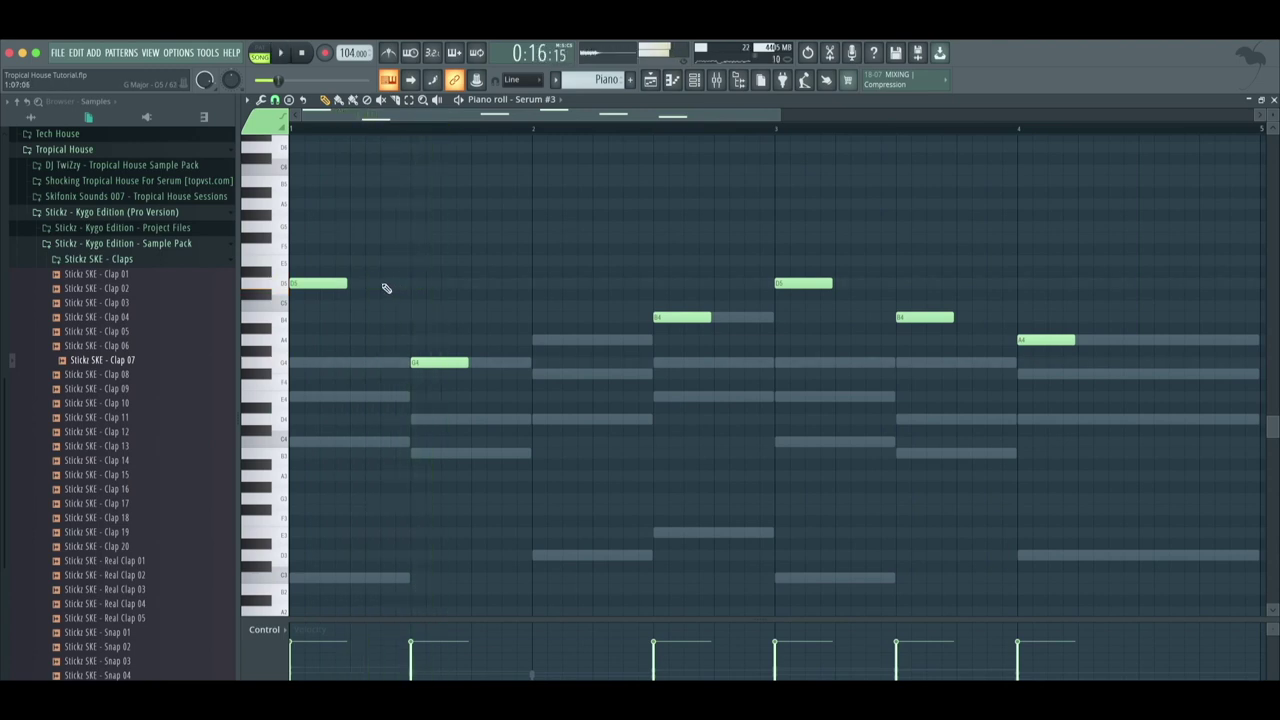
Repeat D5 on beat 2 of bar 1 and G4 in the bar's second half, shortening both G4 notes to three steps
drag(368, 284, 352, 285)
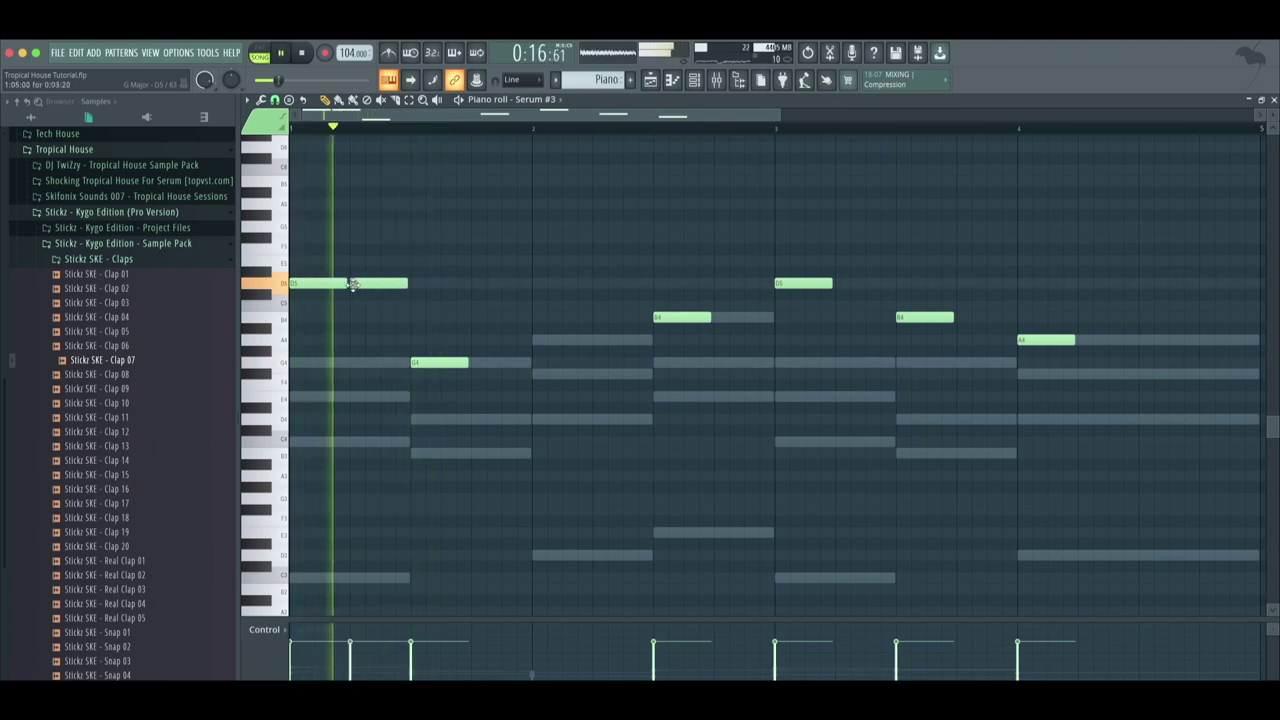
click(480, 363)
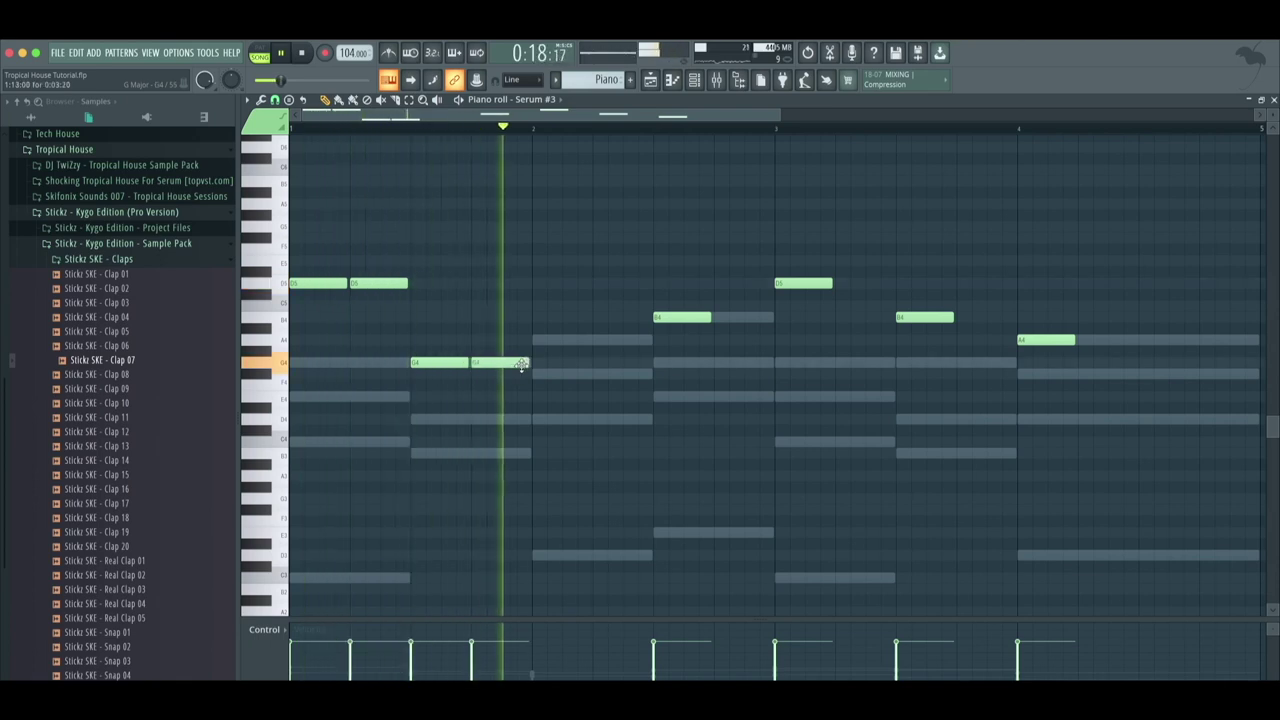
drag(509, 366, 498, 362)
click(508, 237)
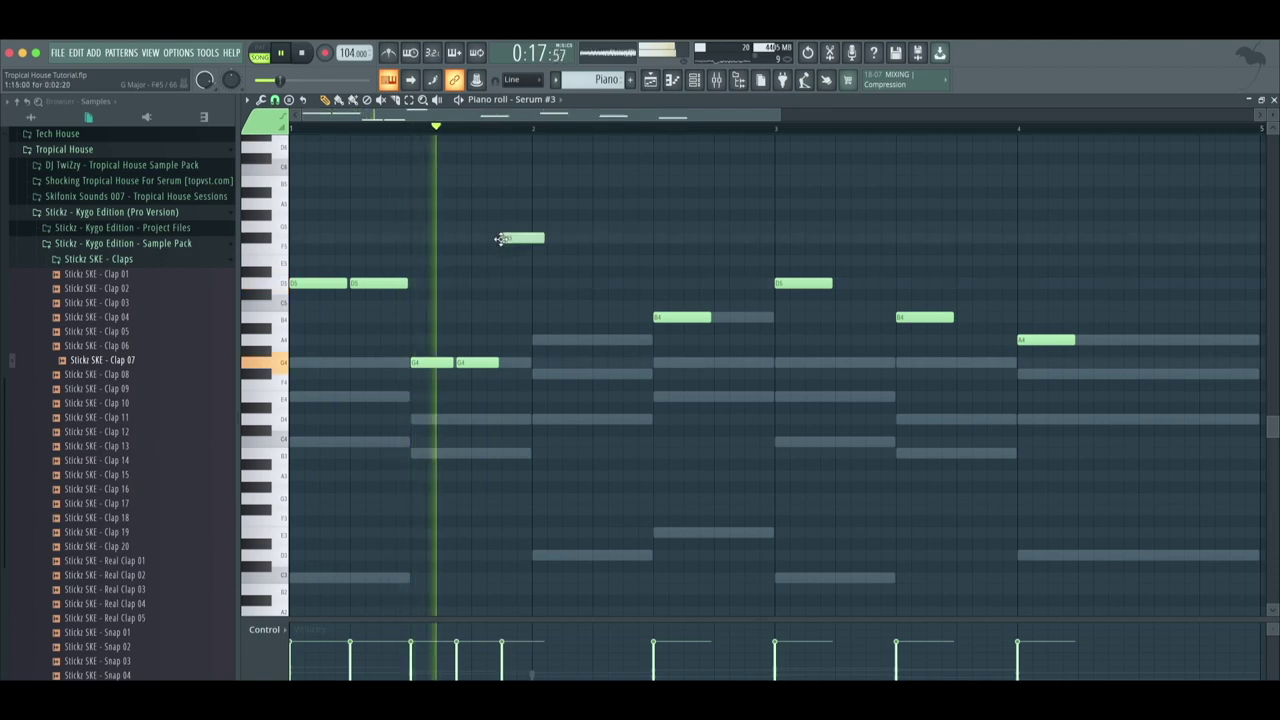
drag(503, 236, 515, 283)
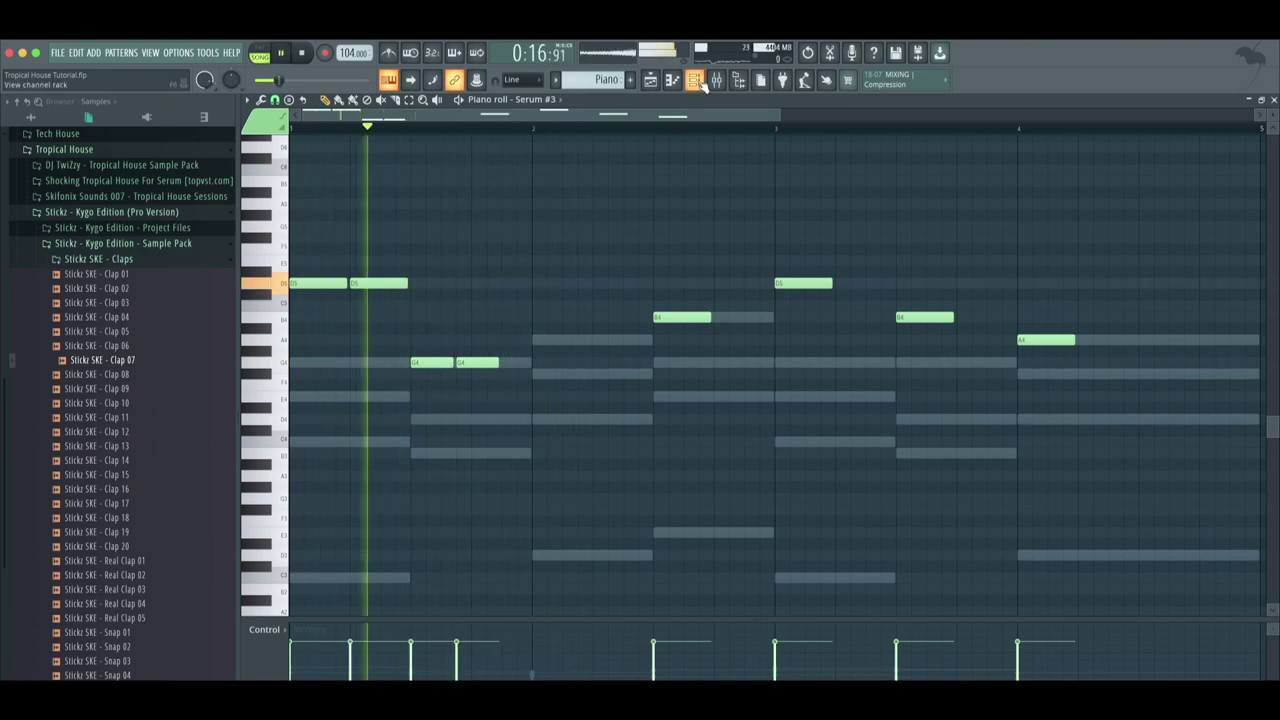
Clone the Serum #3 channel and open the clone's empty piano roll
click(694, 80)
right_click(428, 194)
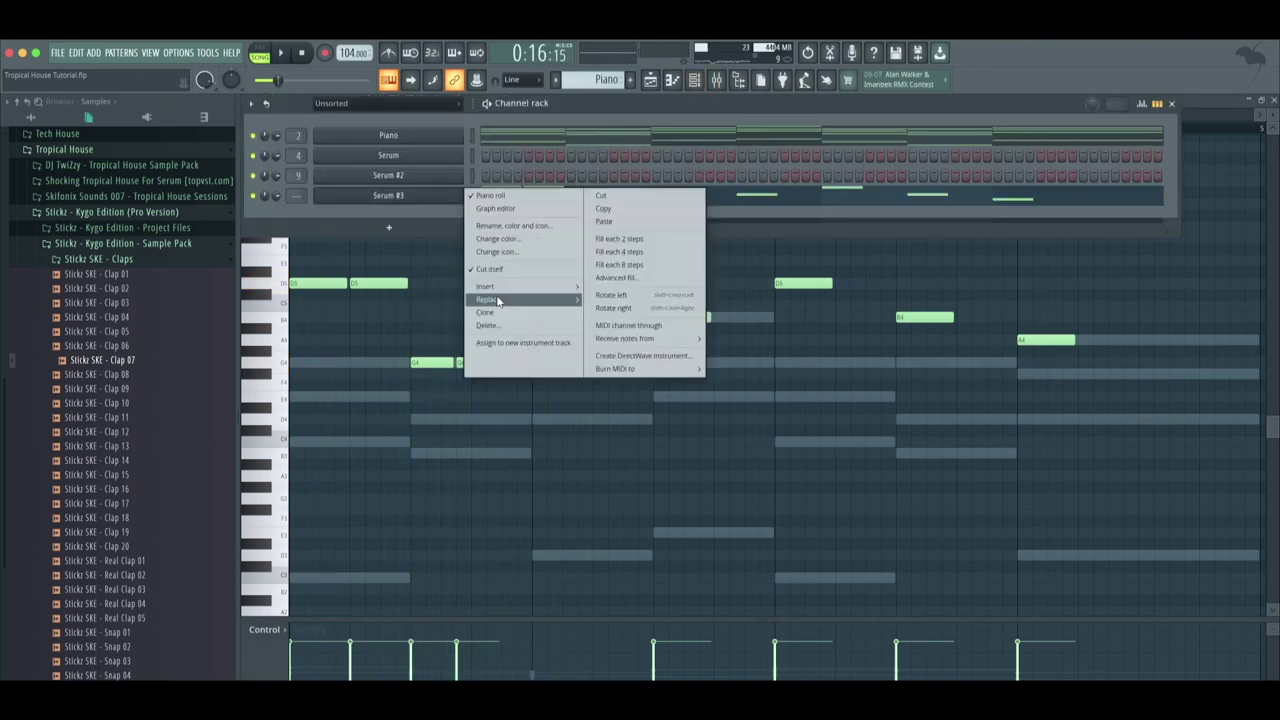
click(490, 300)
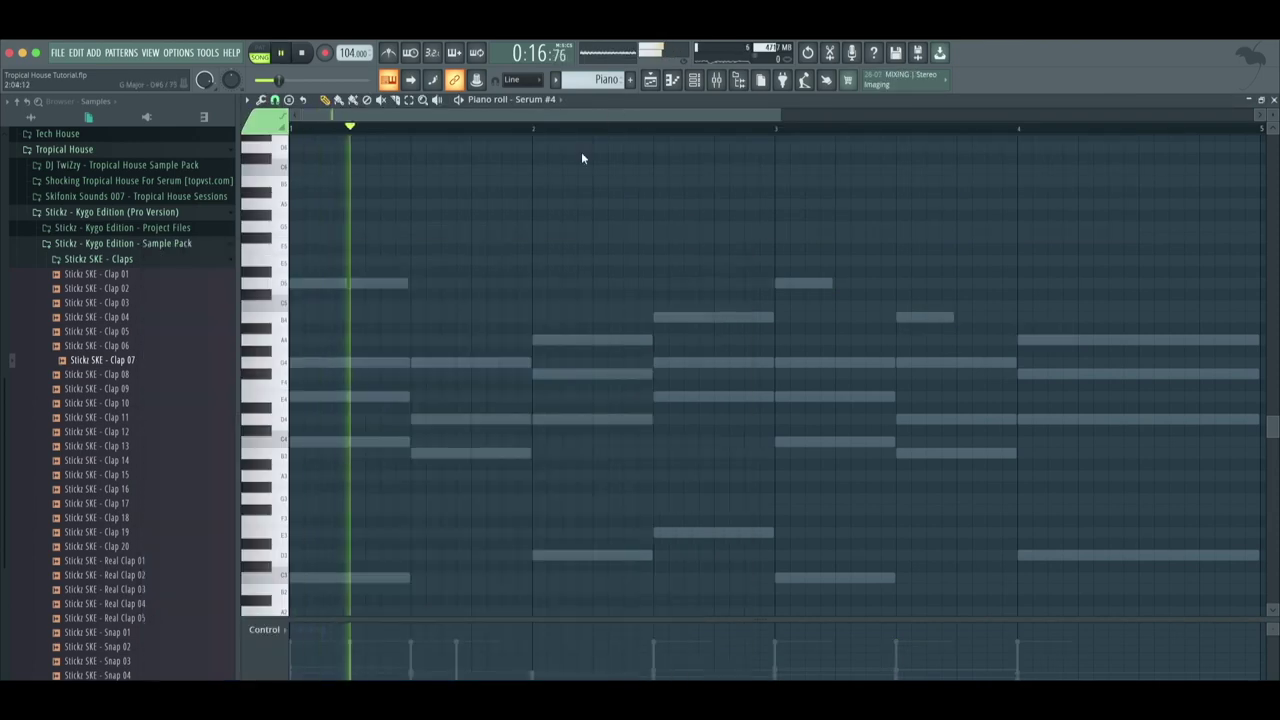
Place a two-step D5 note at the end of bar 1 in Serum #4 and play it back
key(space)
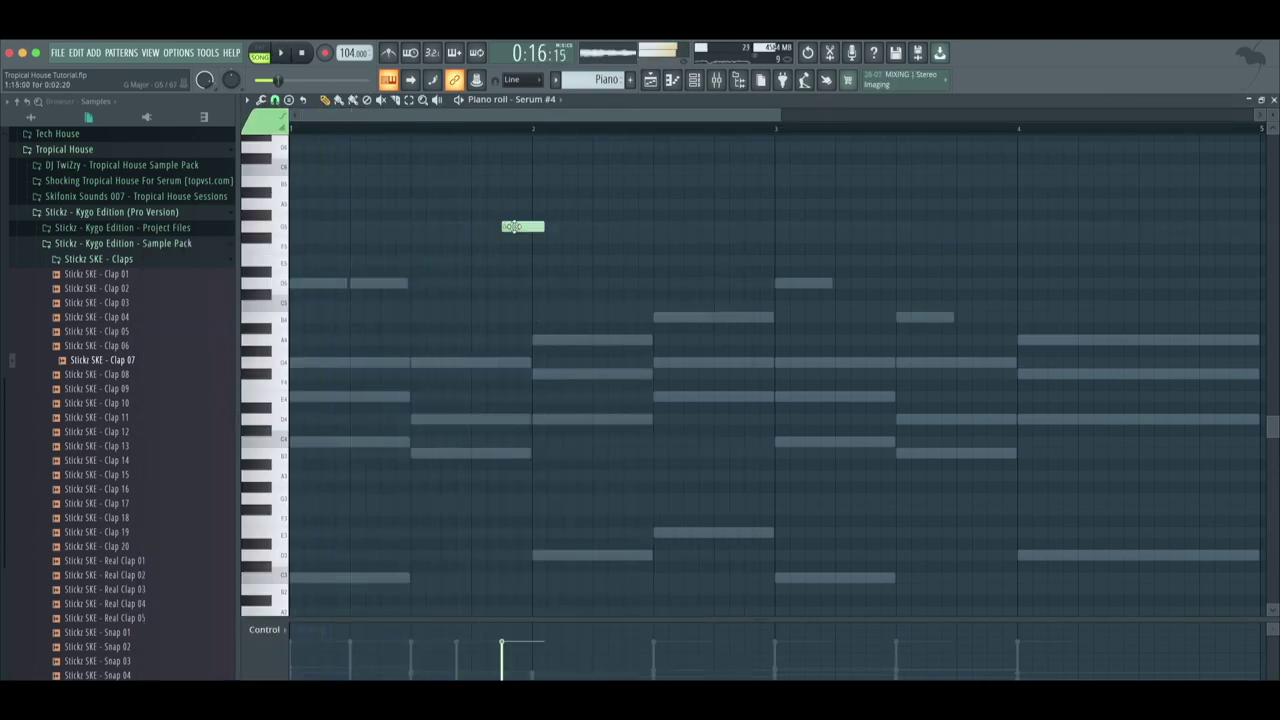
key(space)
drag(512, 226, 524, 283)
key(space)
key(space)
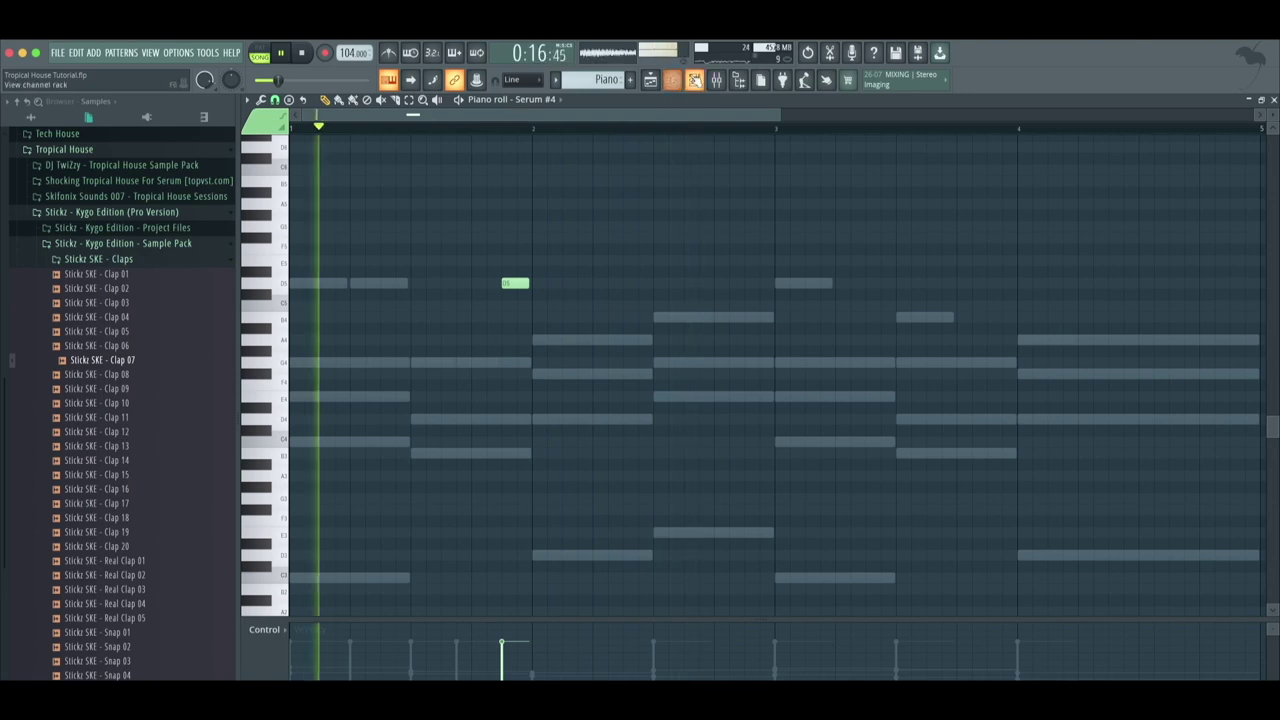
Return to Serum #3's piano roll and add a two-step D5 note on step 3 of bar 2
click(694, 80)
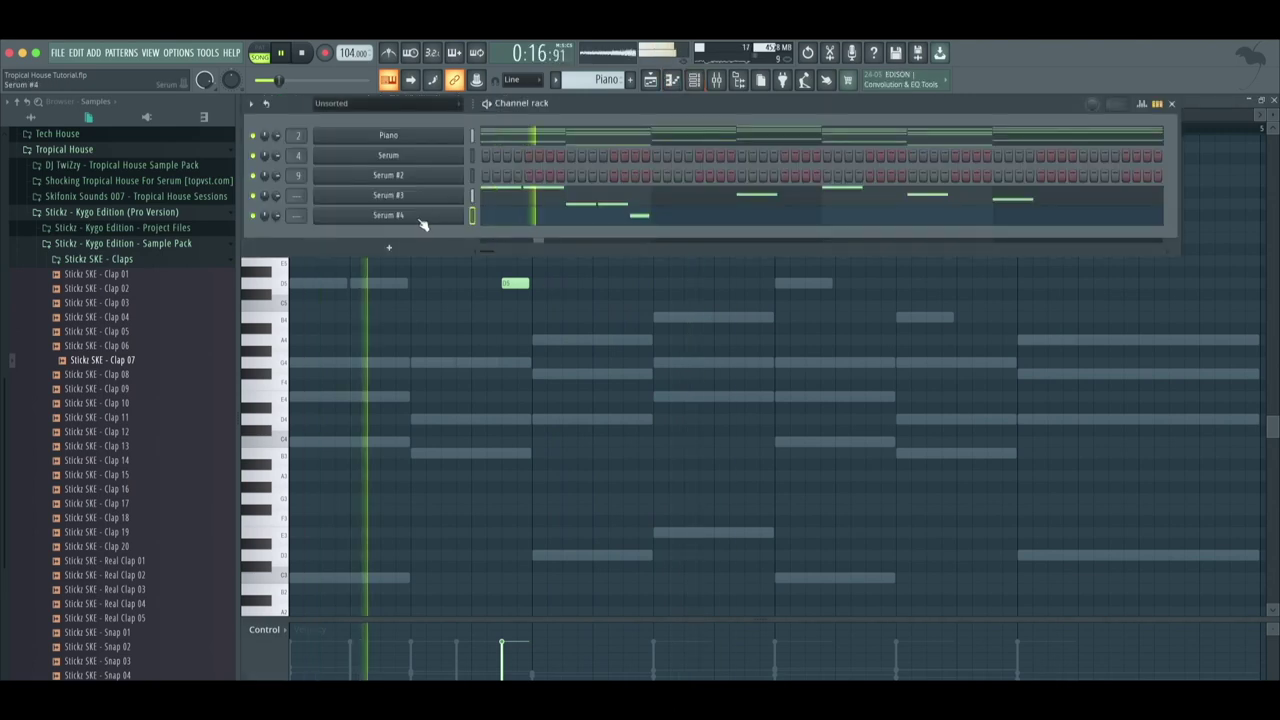
click(471, 199)
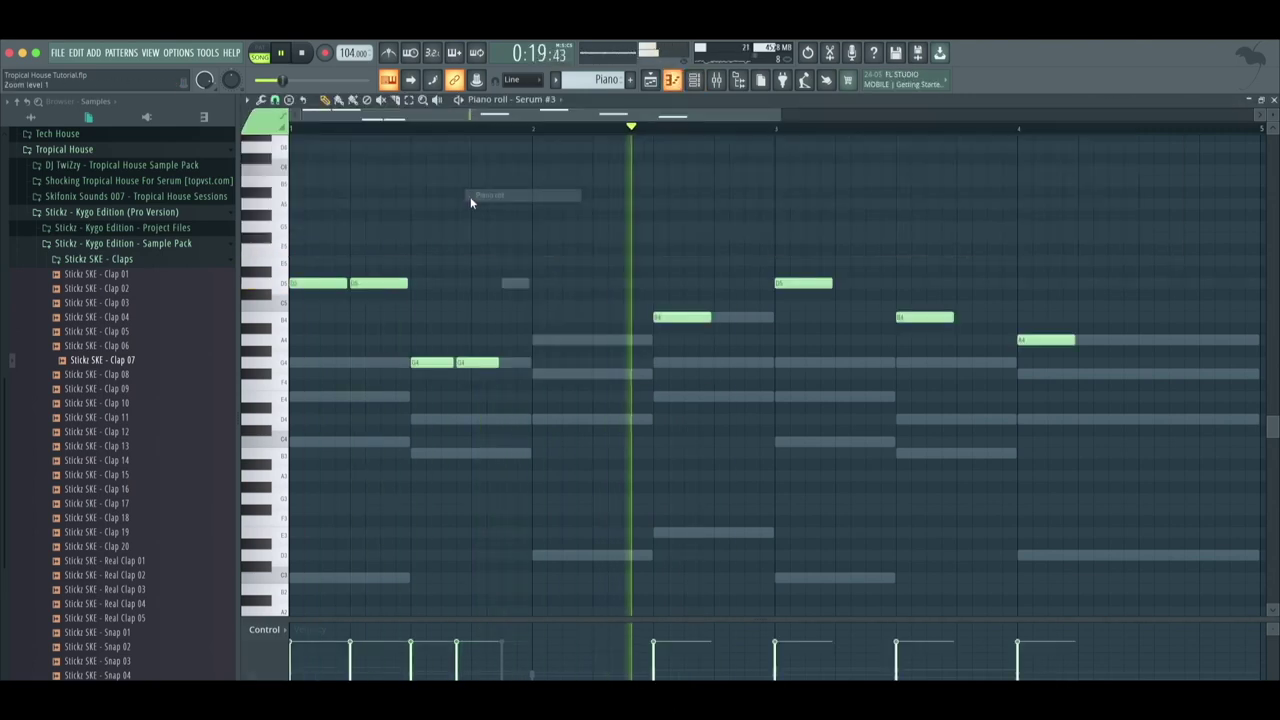
click(576, 303)
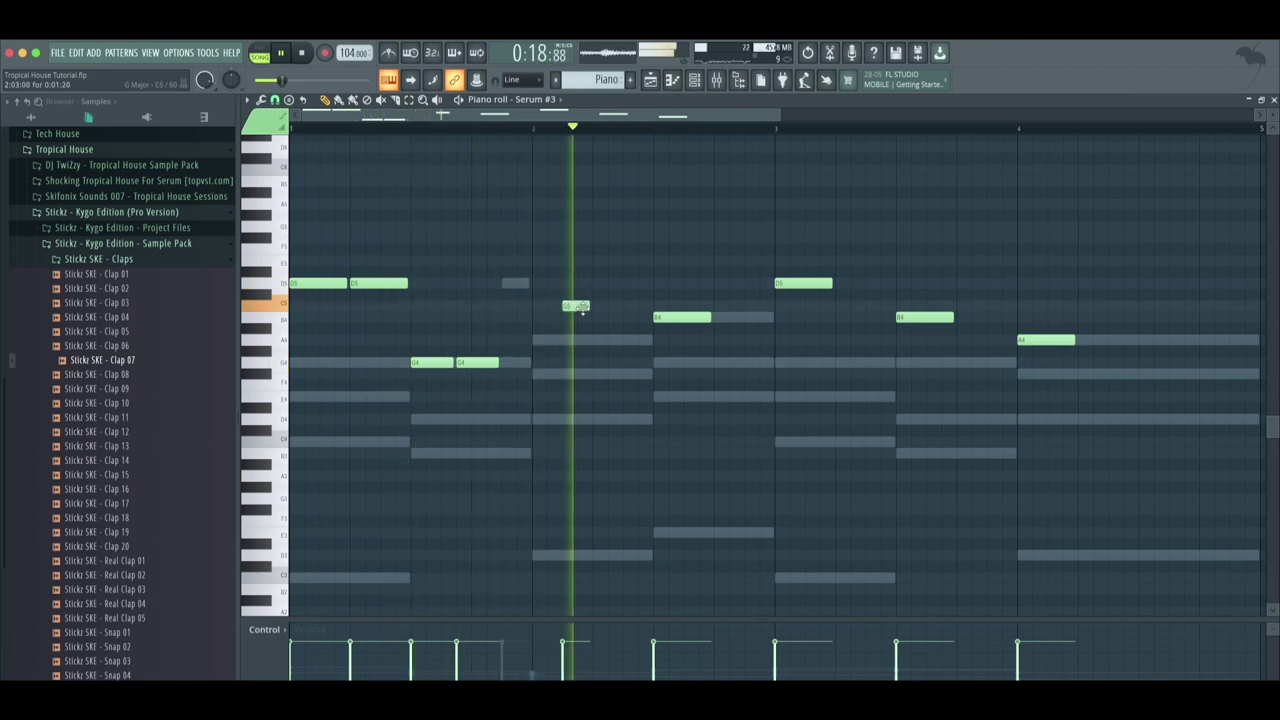
drag(576, 303, 586, 284)
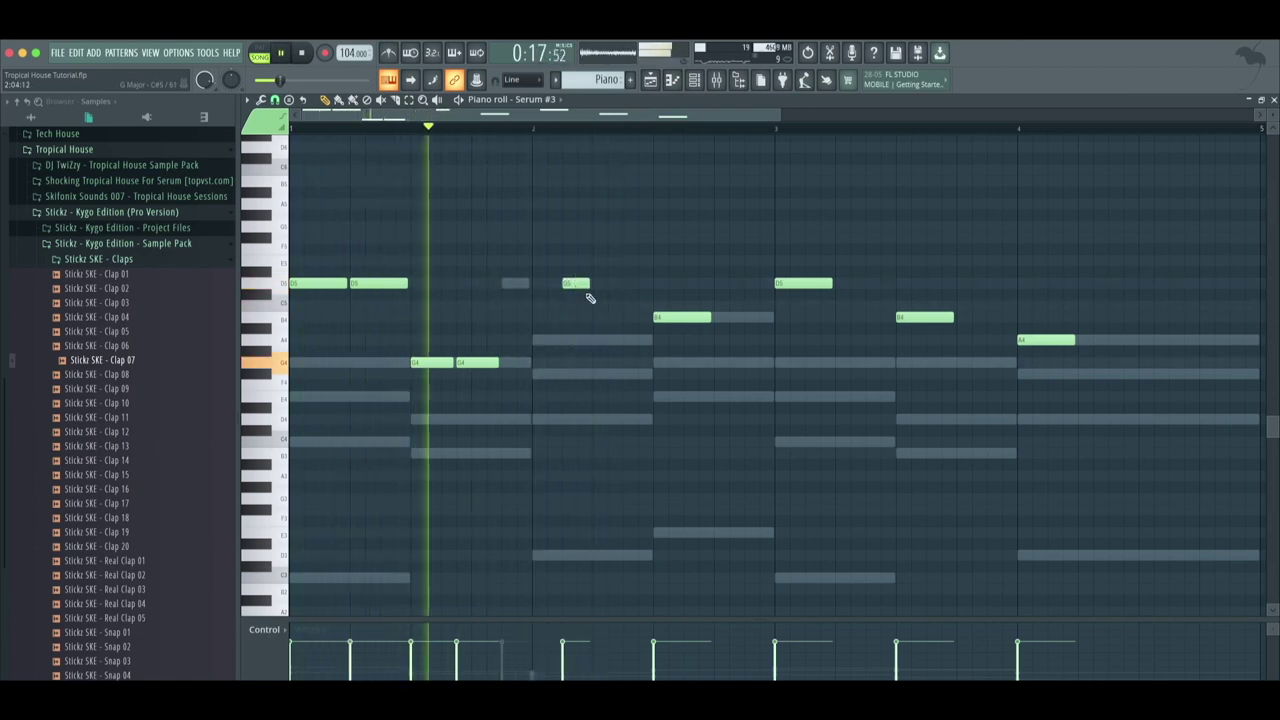
Add a four-step A4 on beat 2 of bar 2 after the short D5, and repeat D5 on beat 2 of bar 3
click(600, 305)
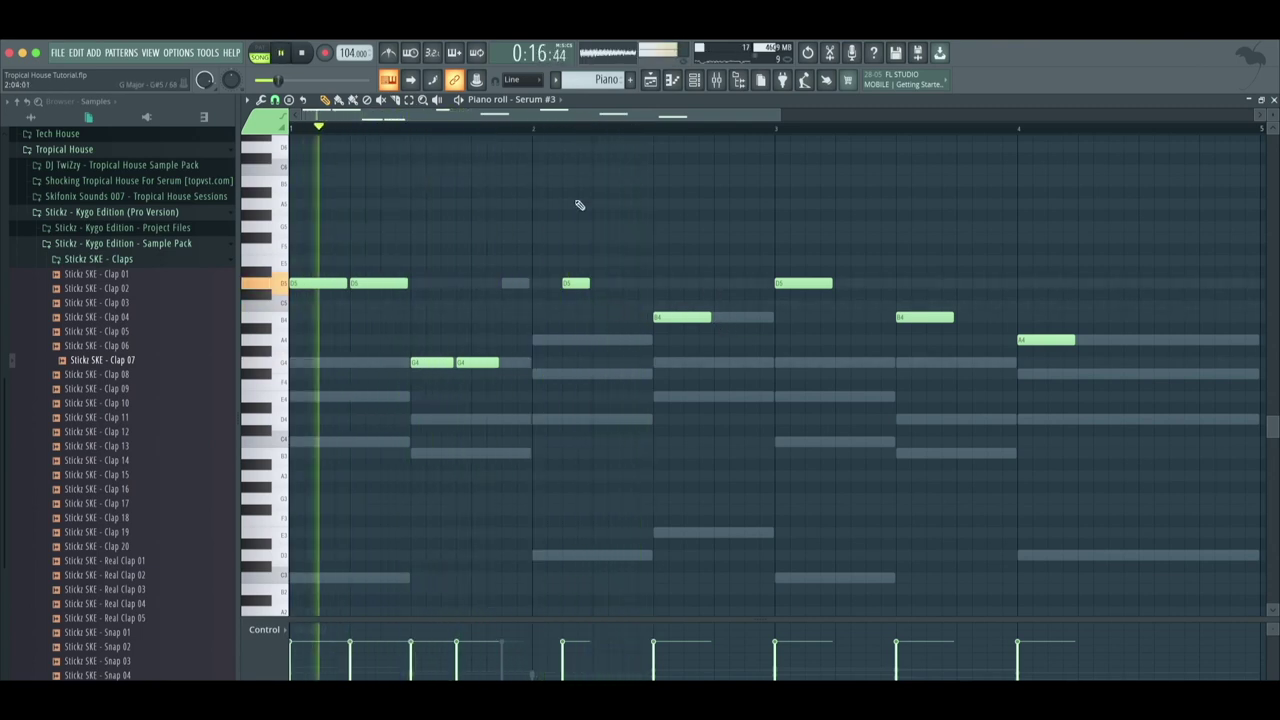
right_click(588, 283)
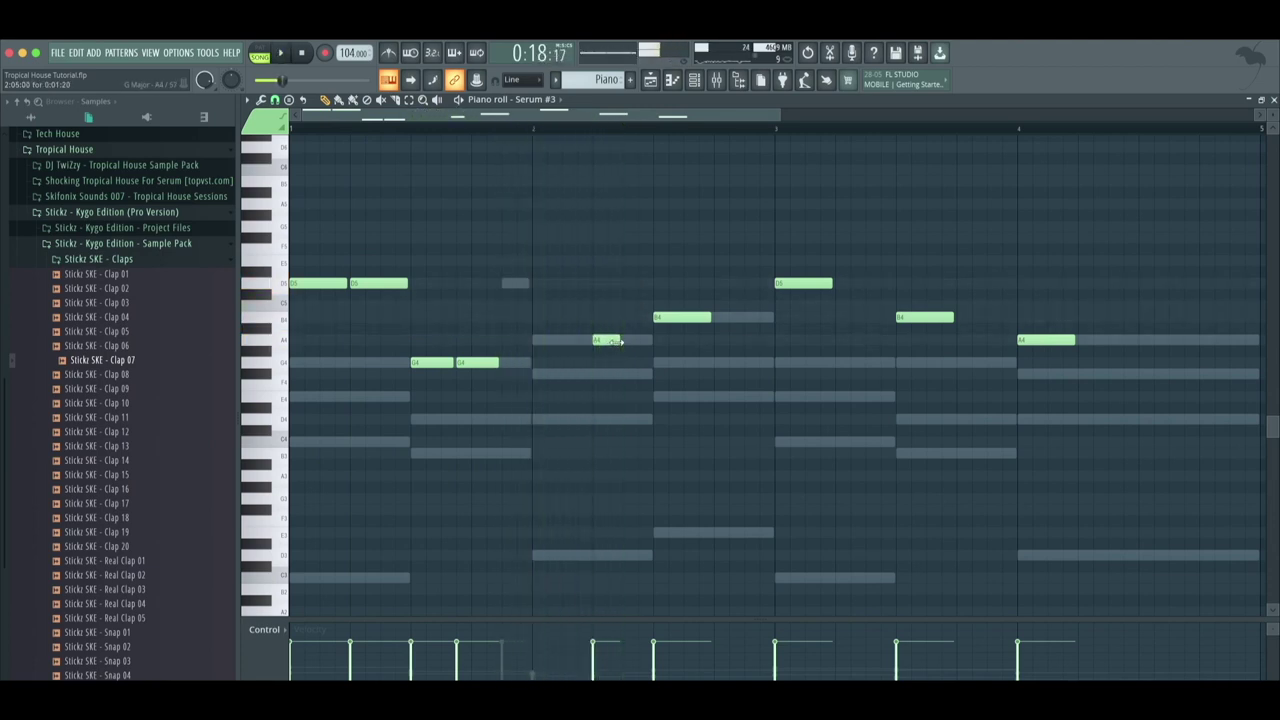
click(570, 284)
drag(619, 341, 652, 343)
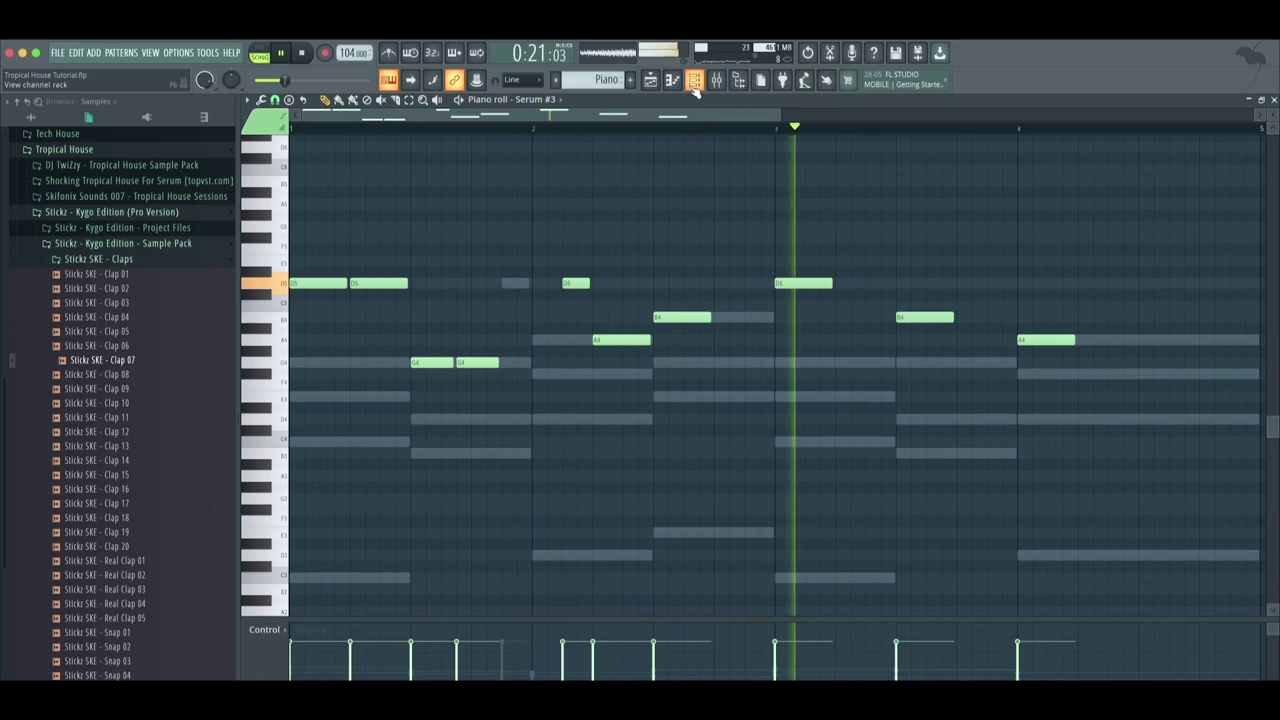
click(848, 284)
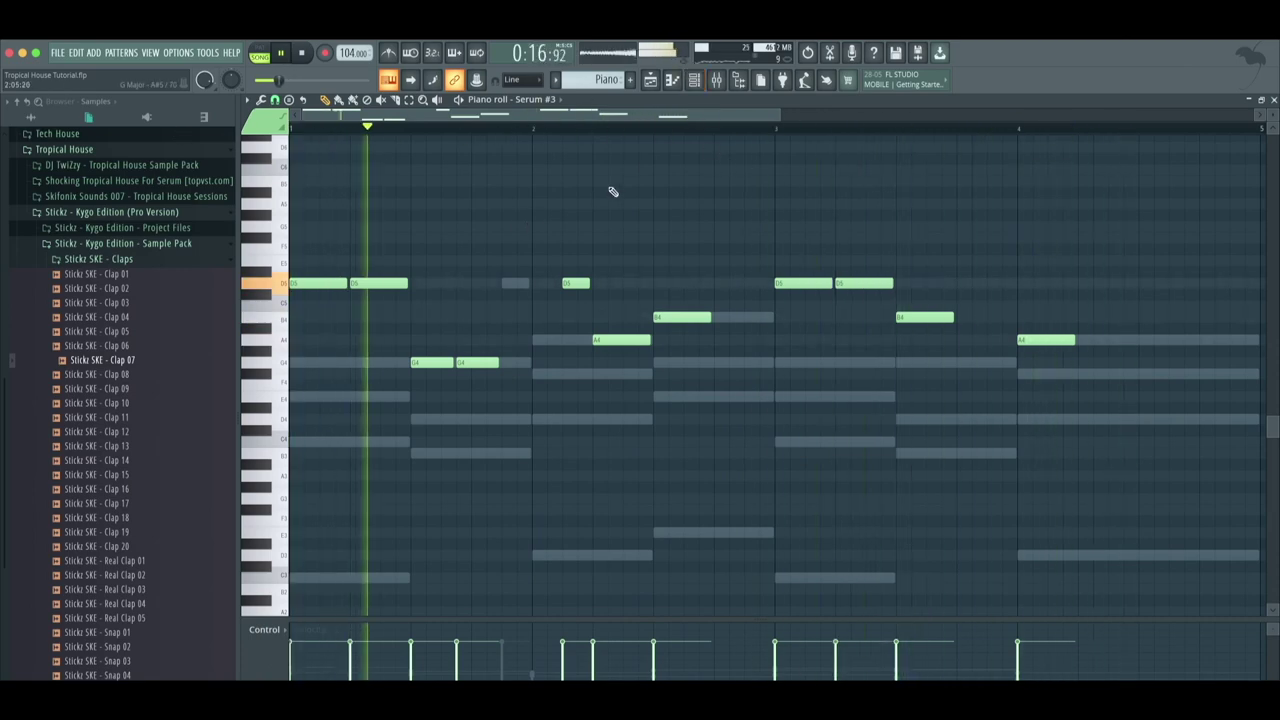
In Serum #4's piano roll, add a B4 note on beat 4 of bar 2 and lengthen it to four steps
key(F6)
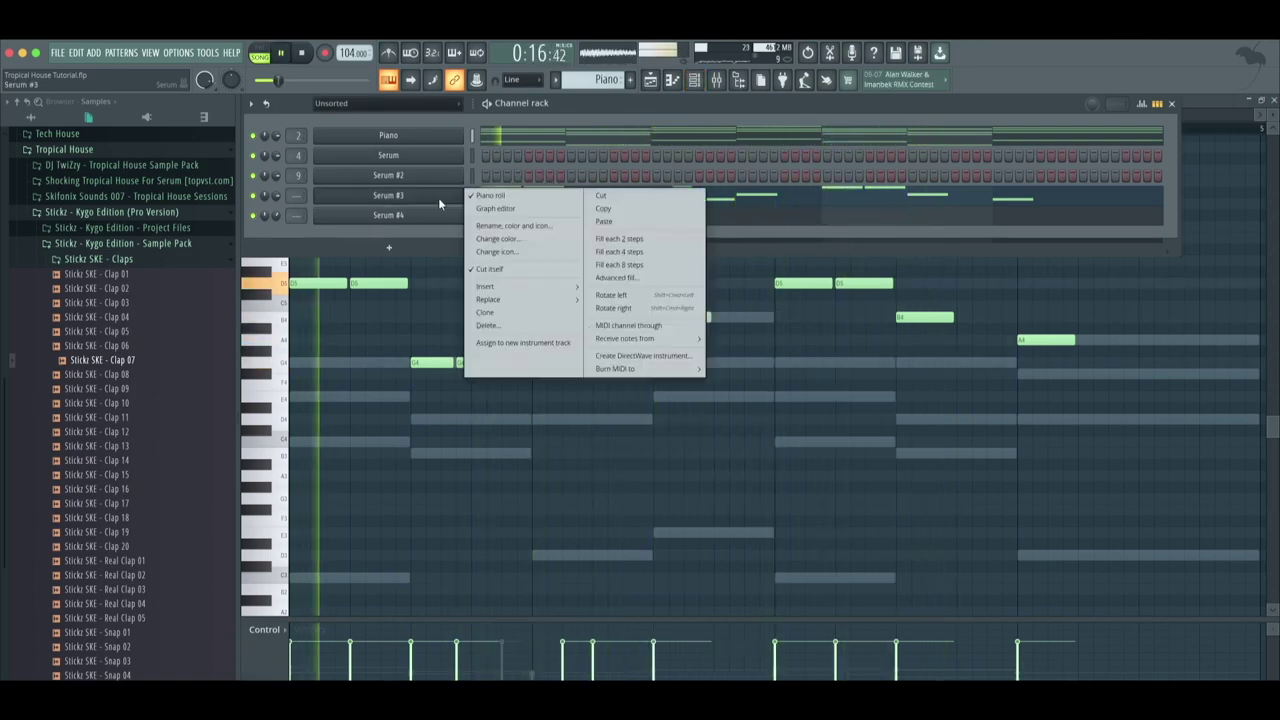
click(500, 225)
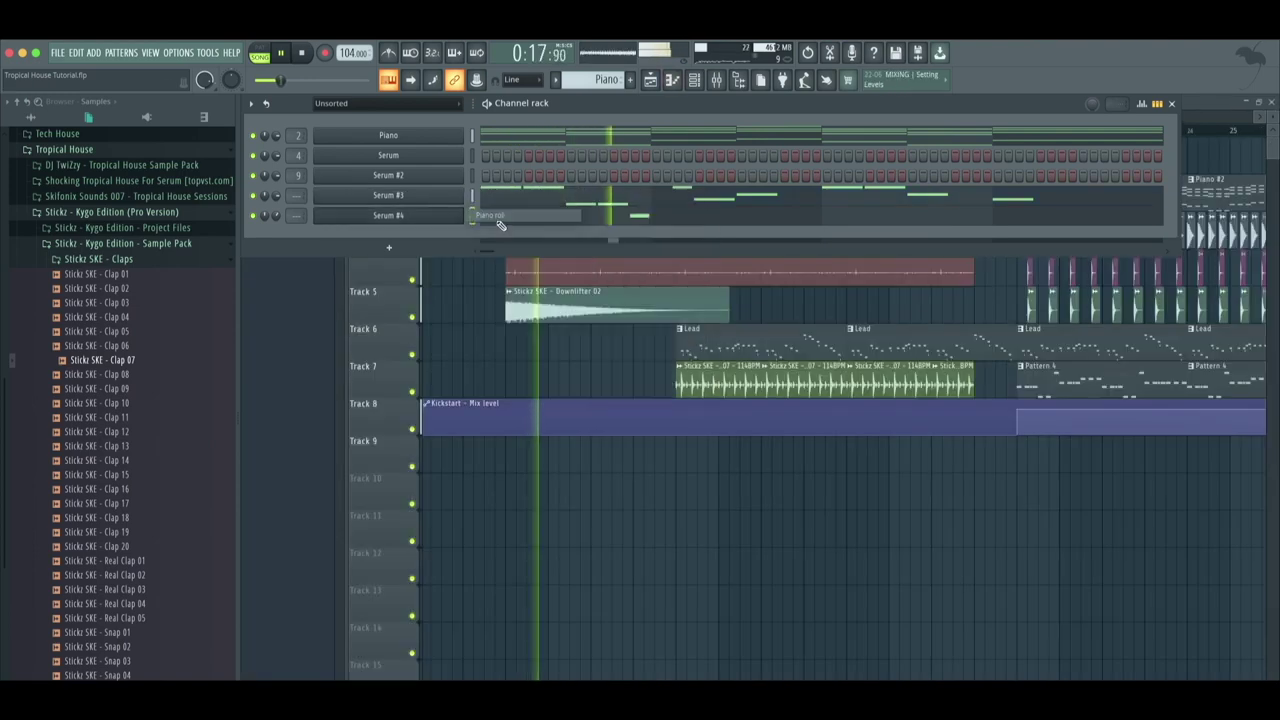
click(500, 225)
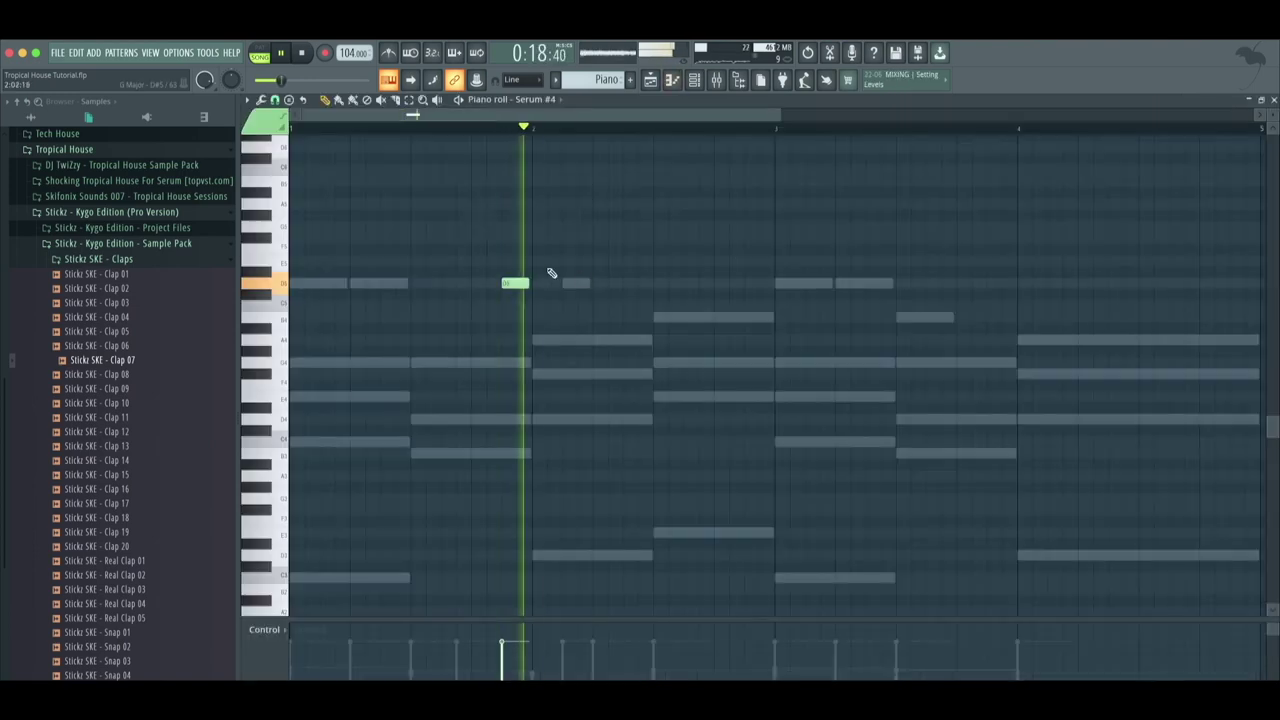
click(728, 318)
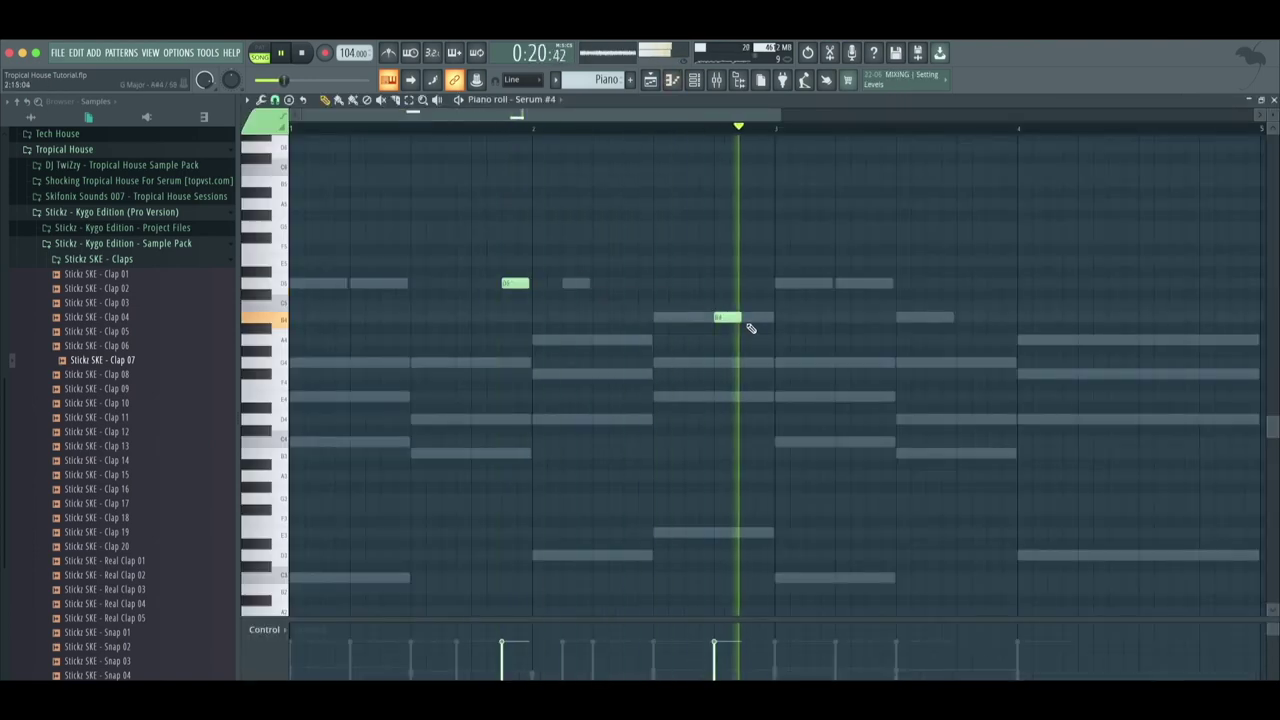
key(space)
drag(740, 318, 760, 418)
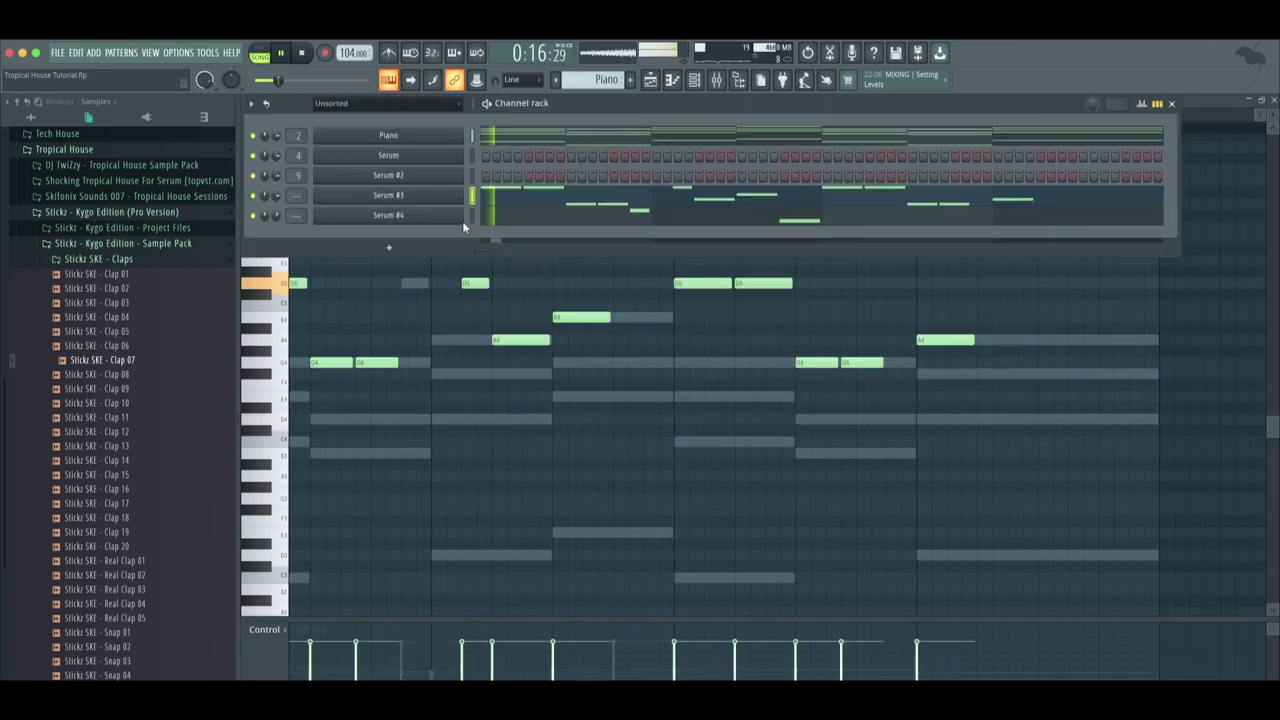
Add a two-step D5 at the end of bar 3 in Serum #4 and finish Serum #3's bar 4 with D5, B4, A4 and G4
right_click(462, 221)
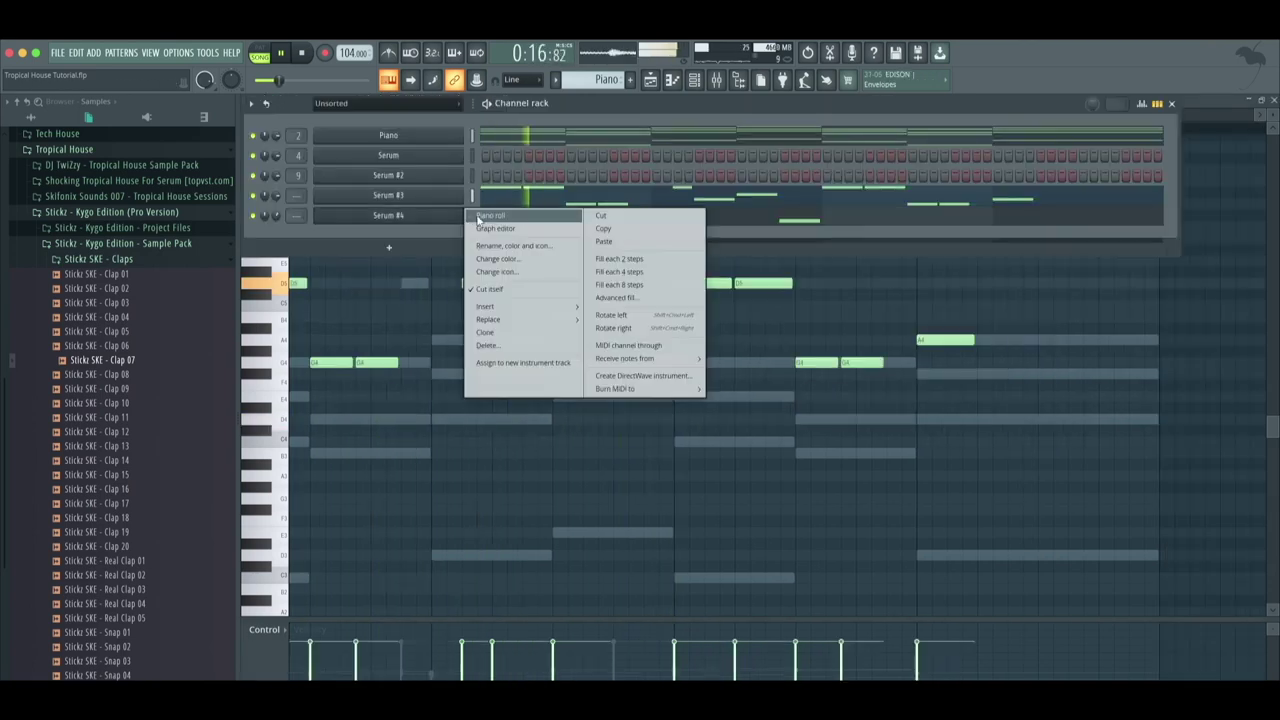
click(591, 223)
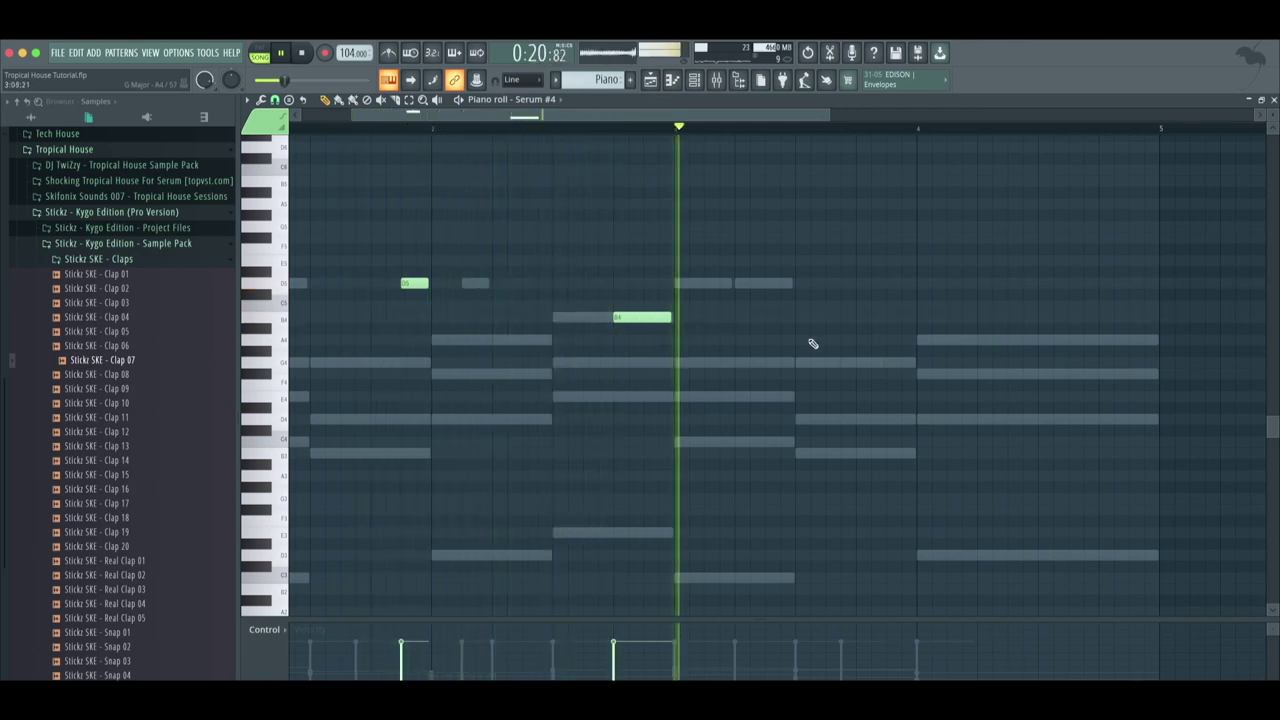
drag(863, 285, 935, 283)
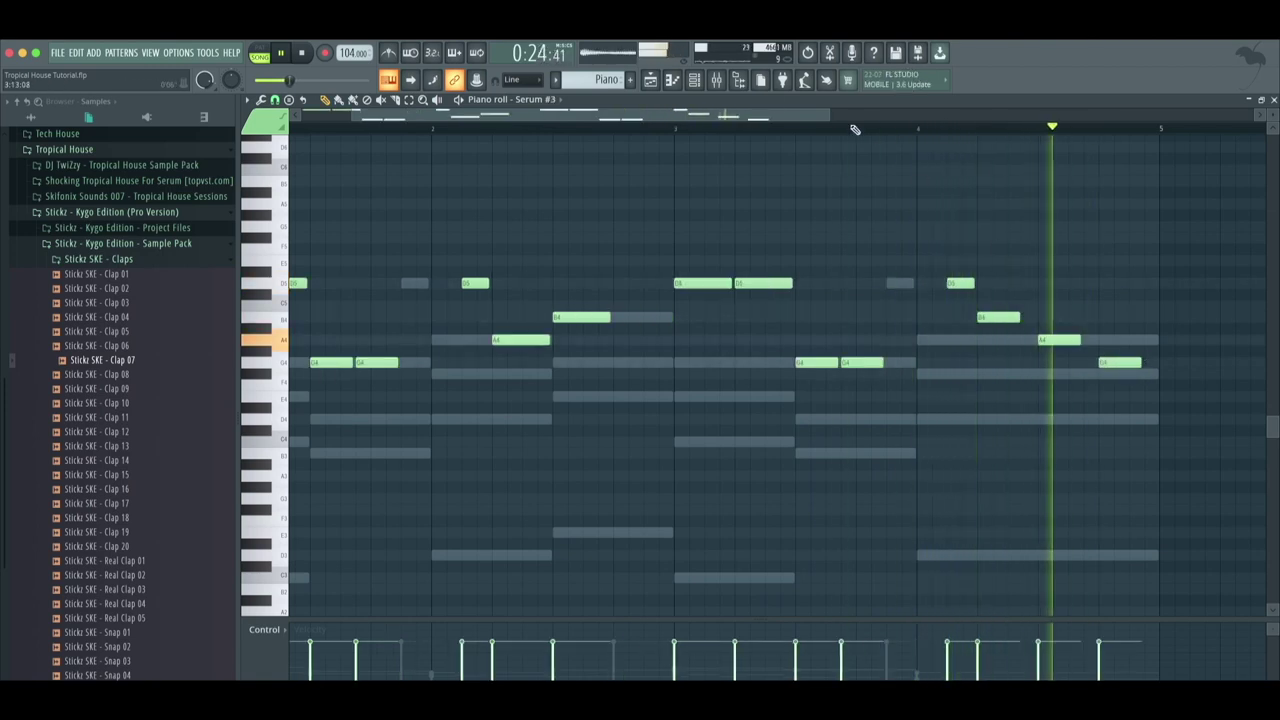
Play the arrangement from bar 8 and transfer the Serum #3 and Serum #4 melody notes from the Piano pattern into Pattern 6
click(652, 81)
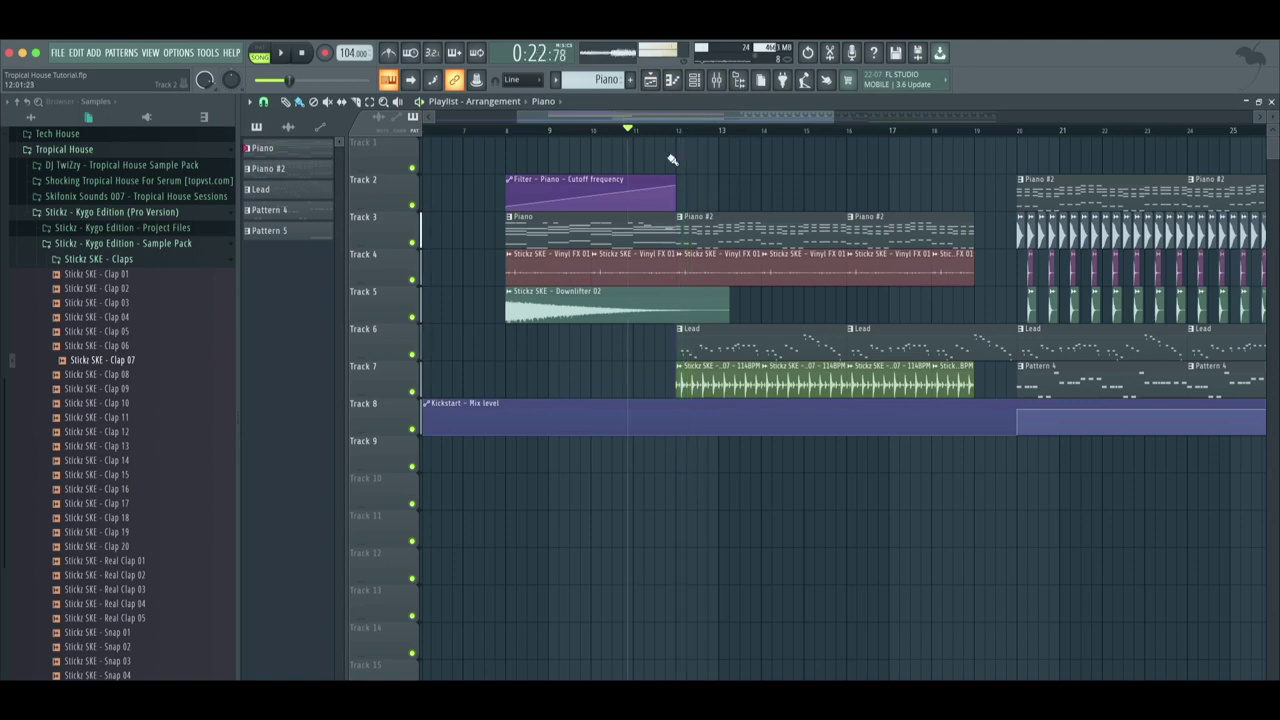
click(507, 130)
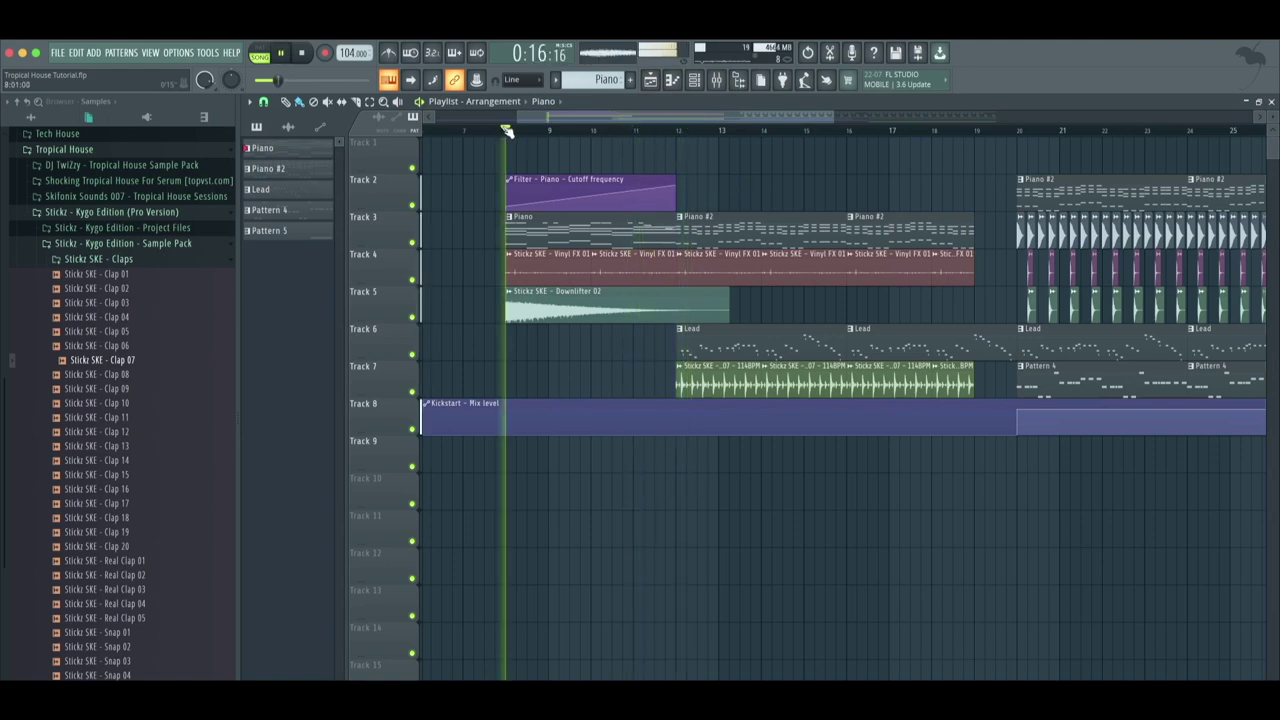
click(712, 80)
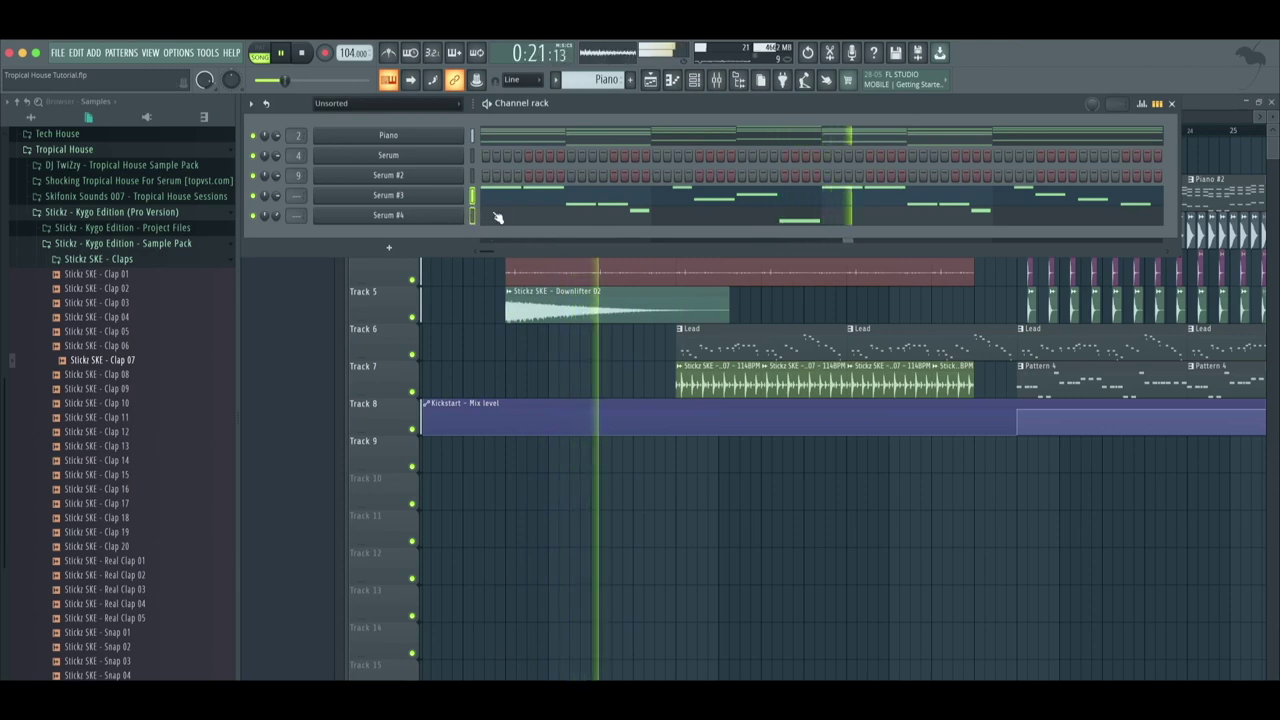
key(space)
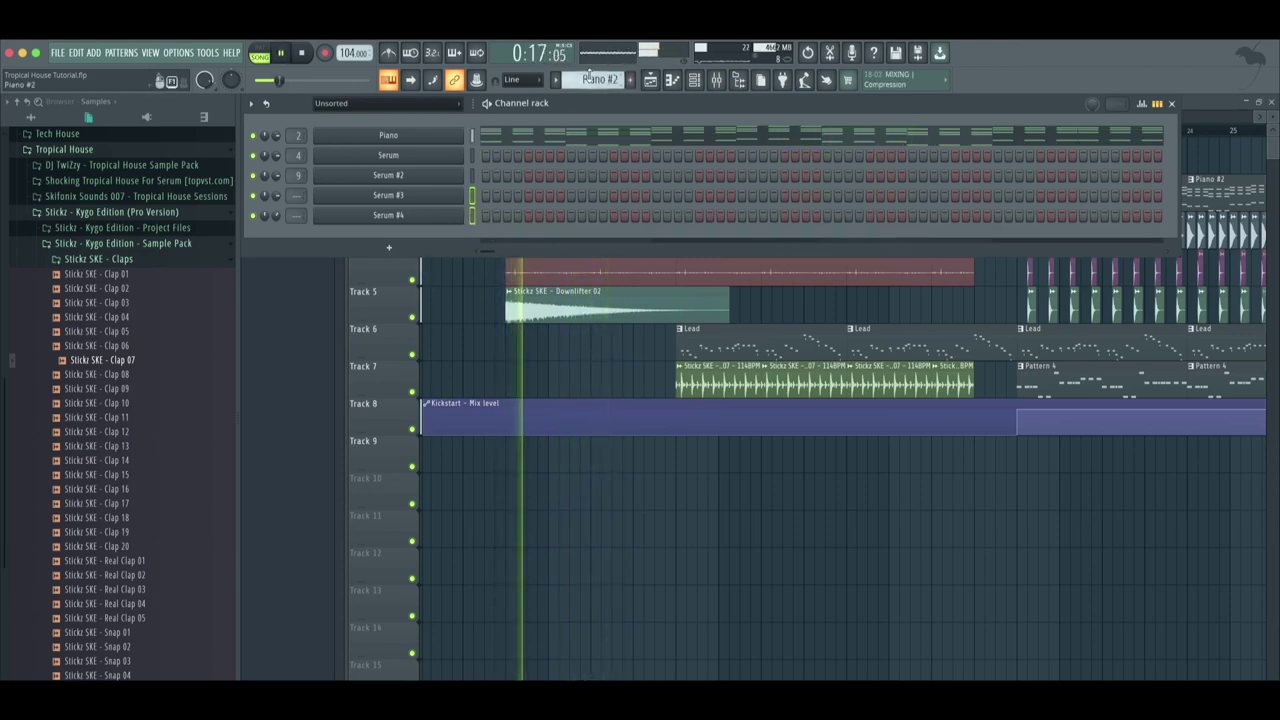
scroll(590, 79, down, 3)
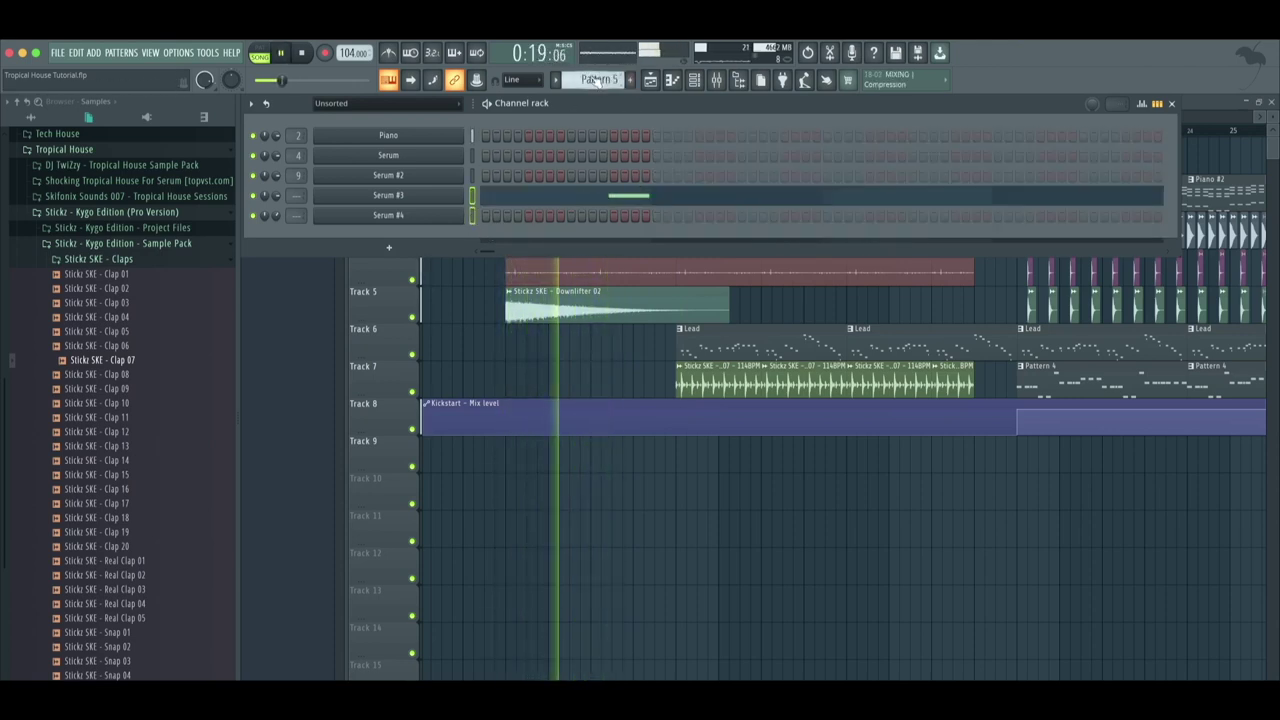
scroll(593, 80, down, 1)
key(space)
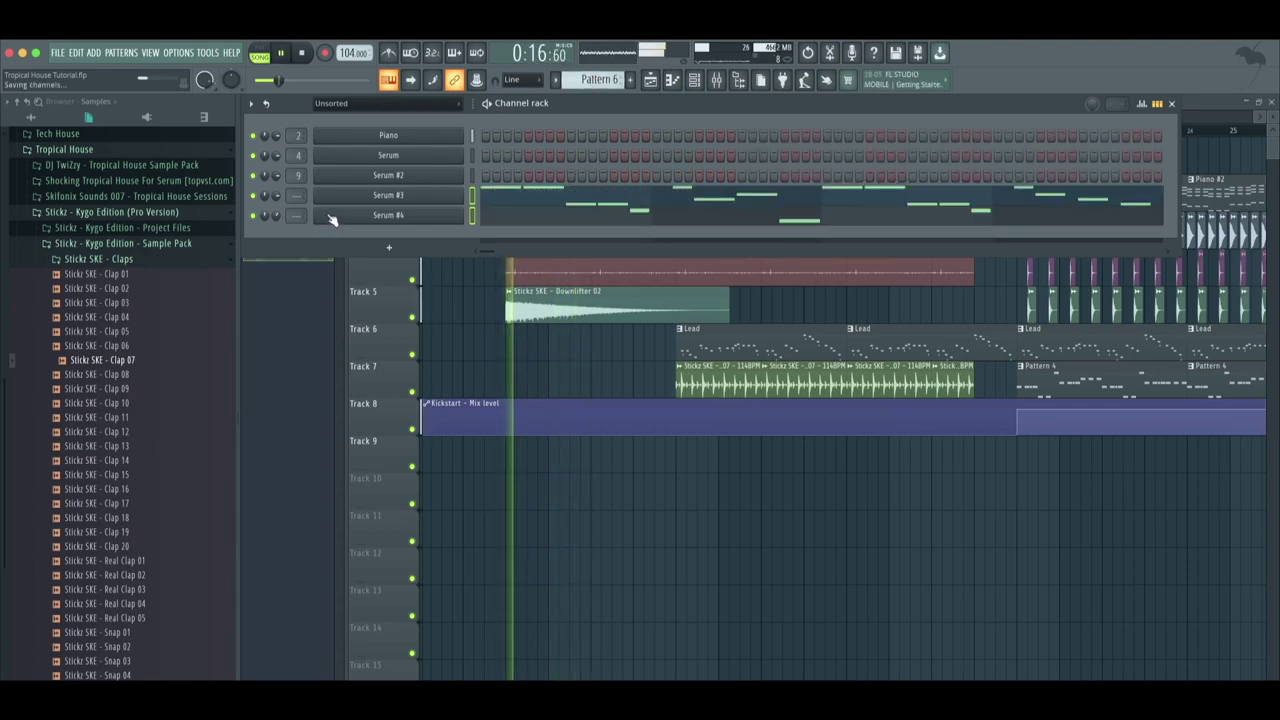
Play Pattern 6 on its own and review Serum #4's synth settings
right_click(455, 196)
click(437, 228)
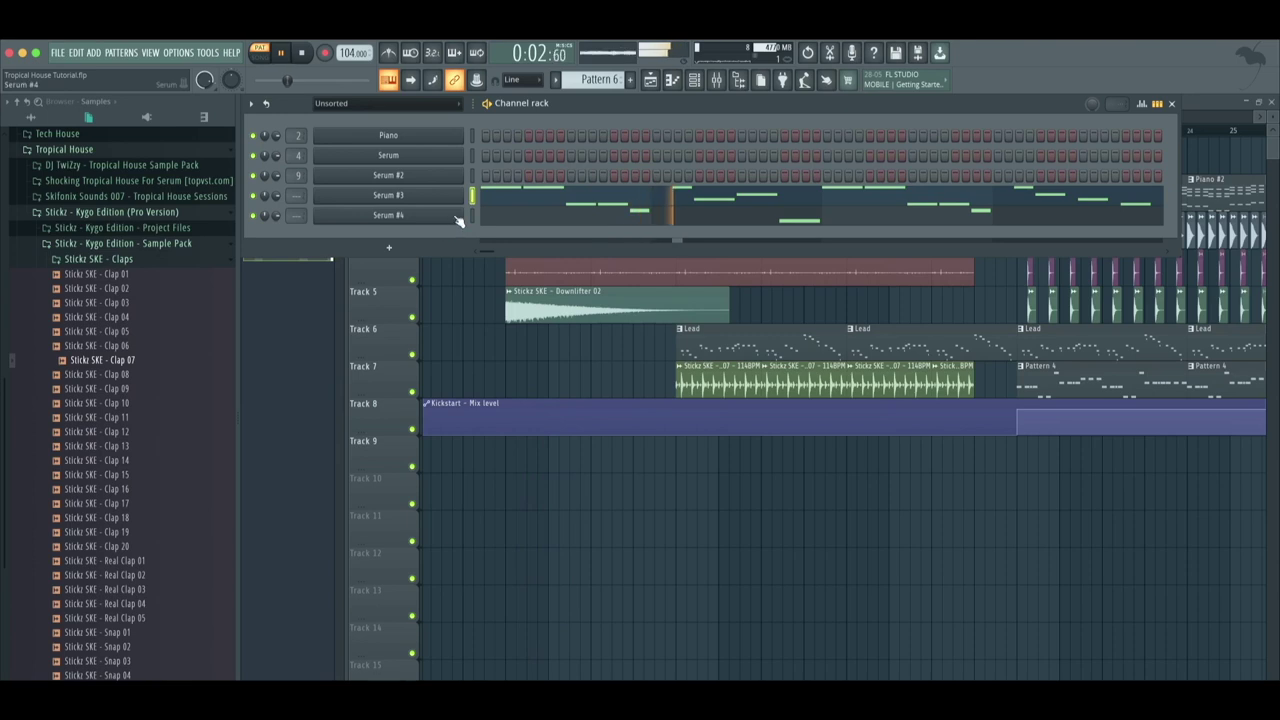
key(space)
click(440, 216)
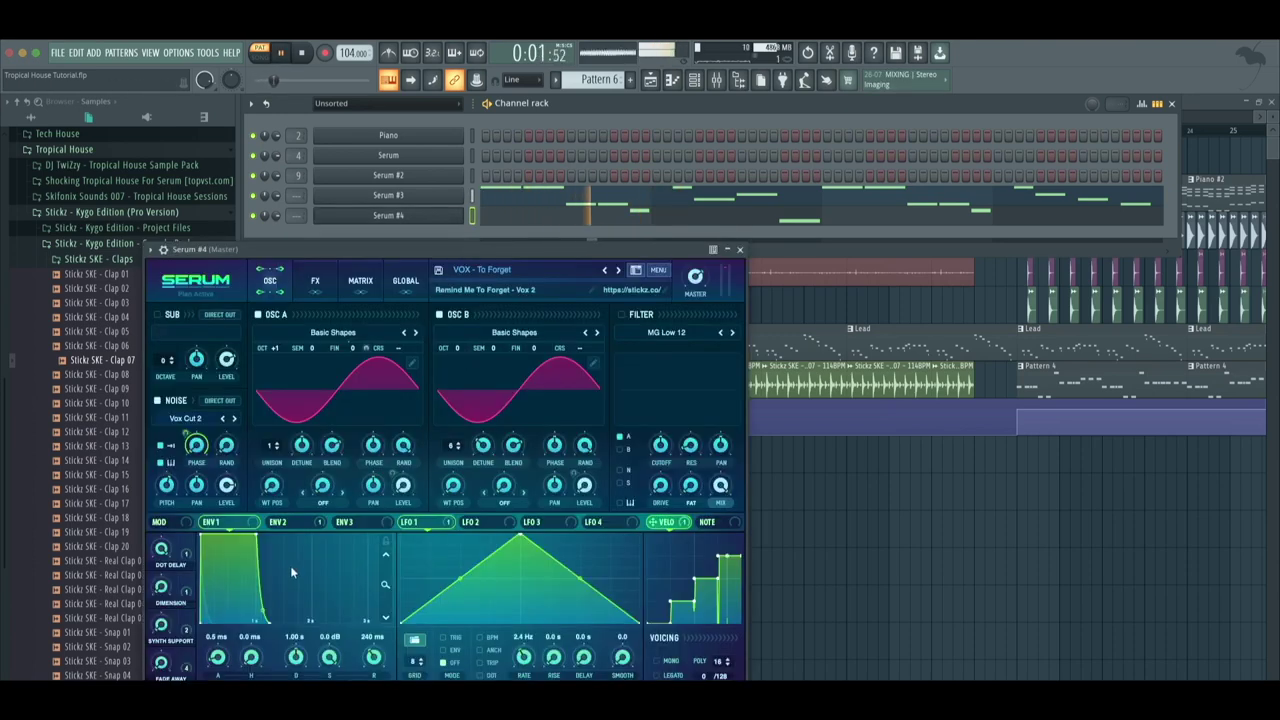
click(740, 250)
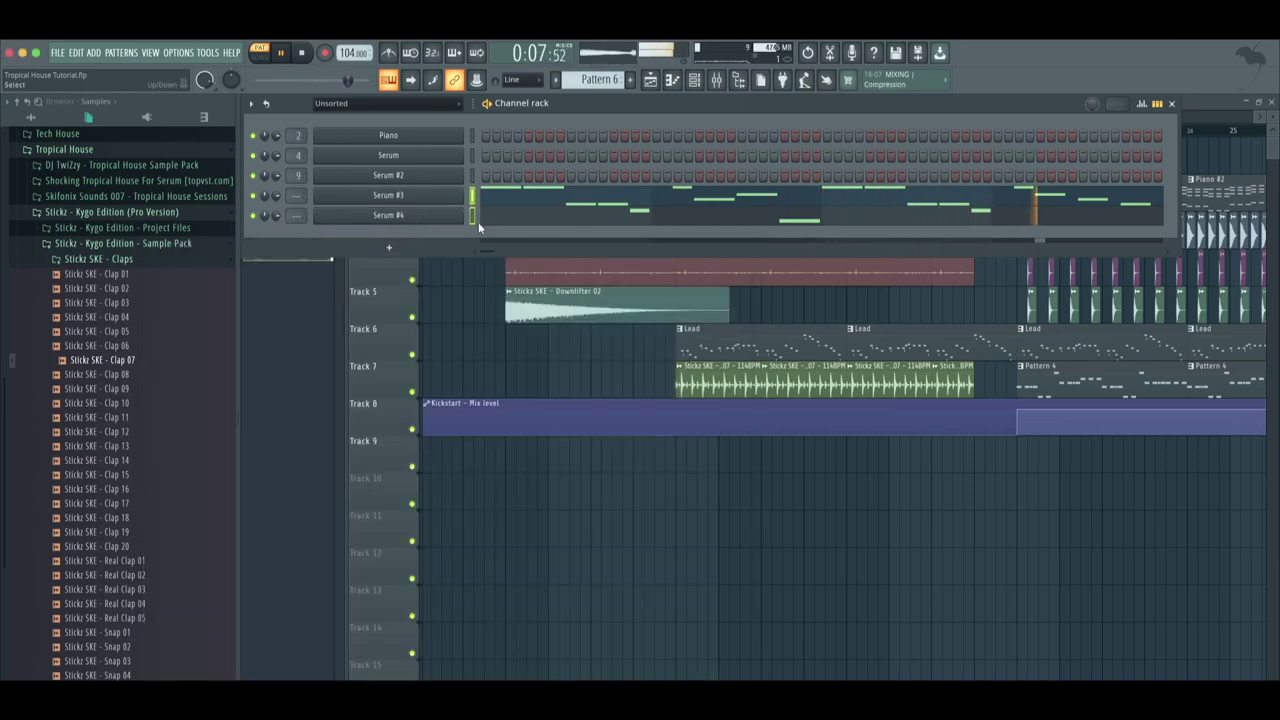
Assign Serum #3 and Serum #4 to their own mixer tracks and route both into a Chops bus on track 10
key(ctrl+a)
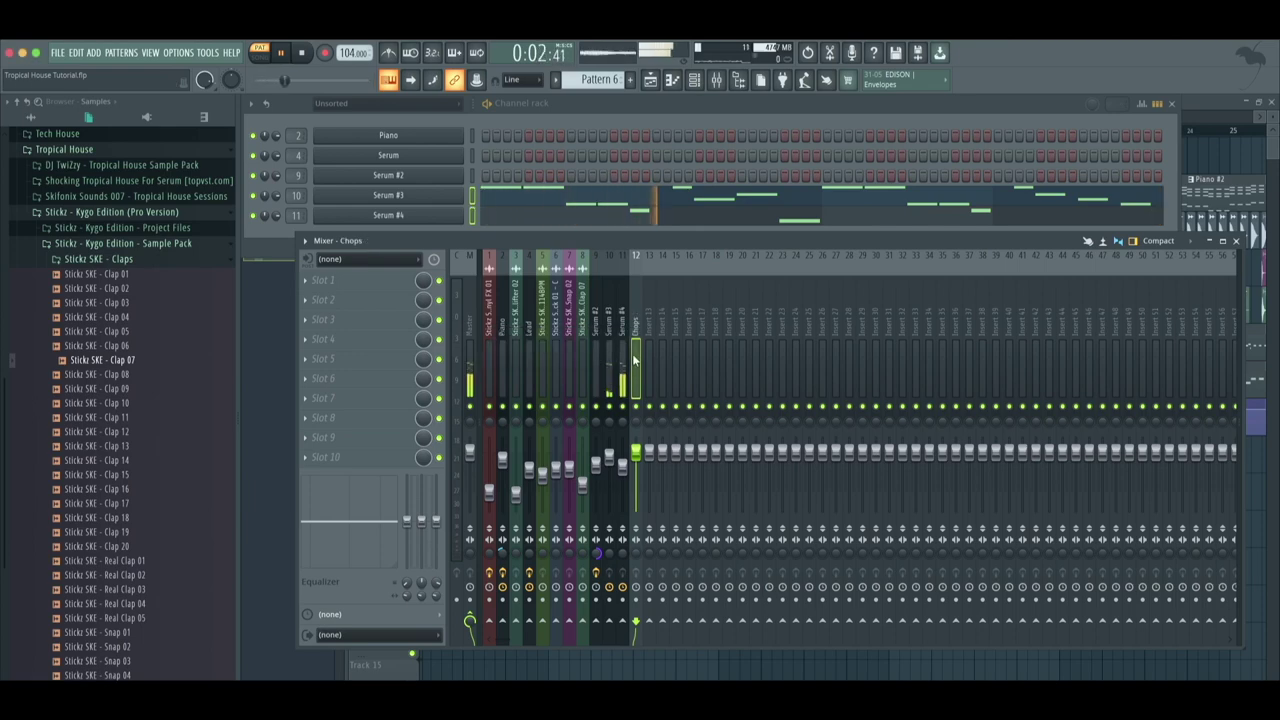
scroll(632, 358, up, 2)
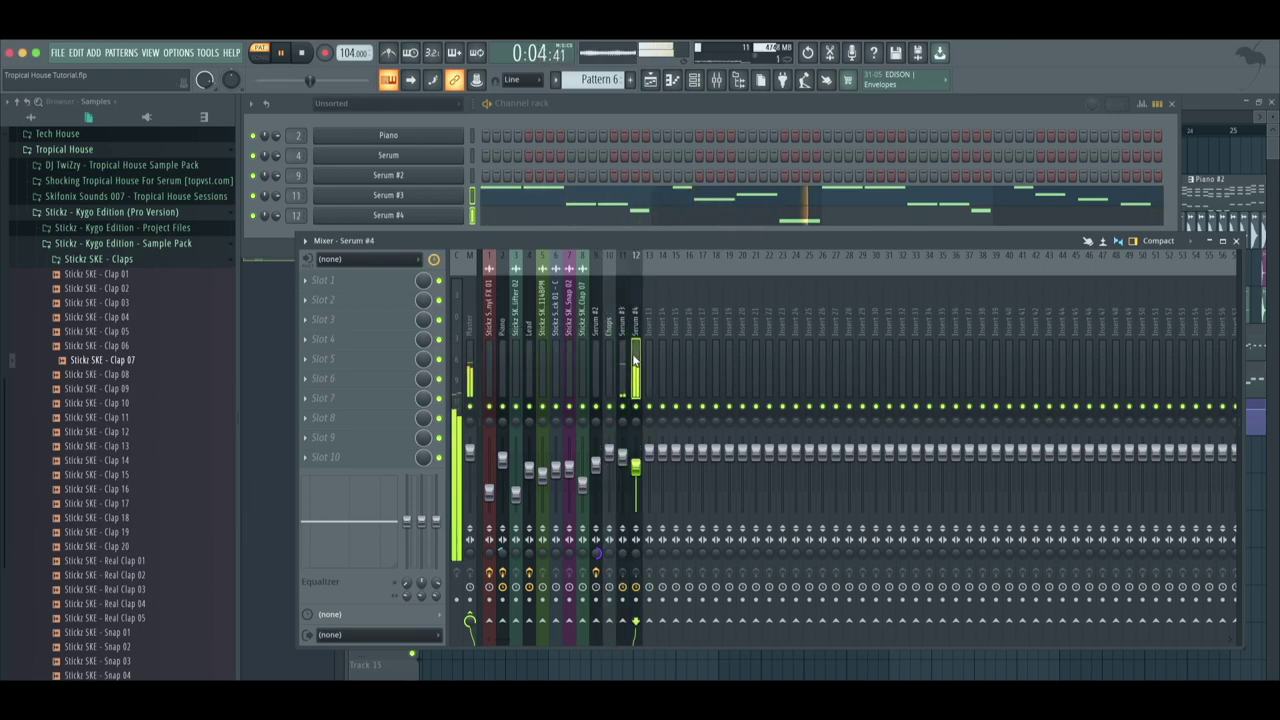
click(610, 623)
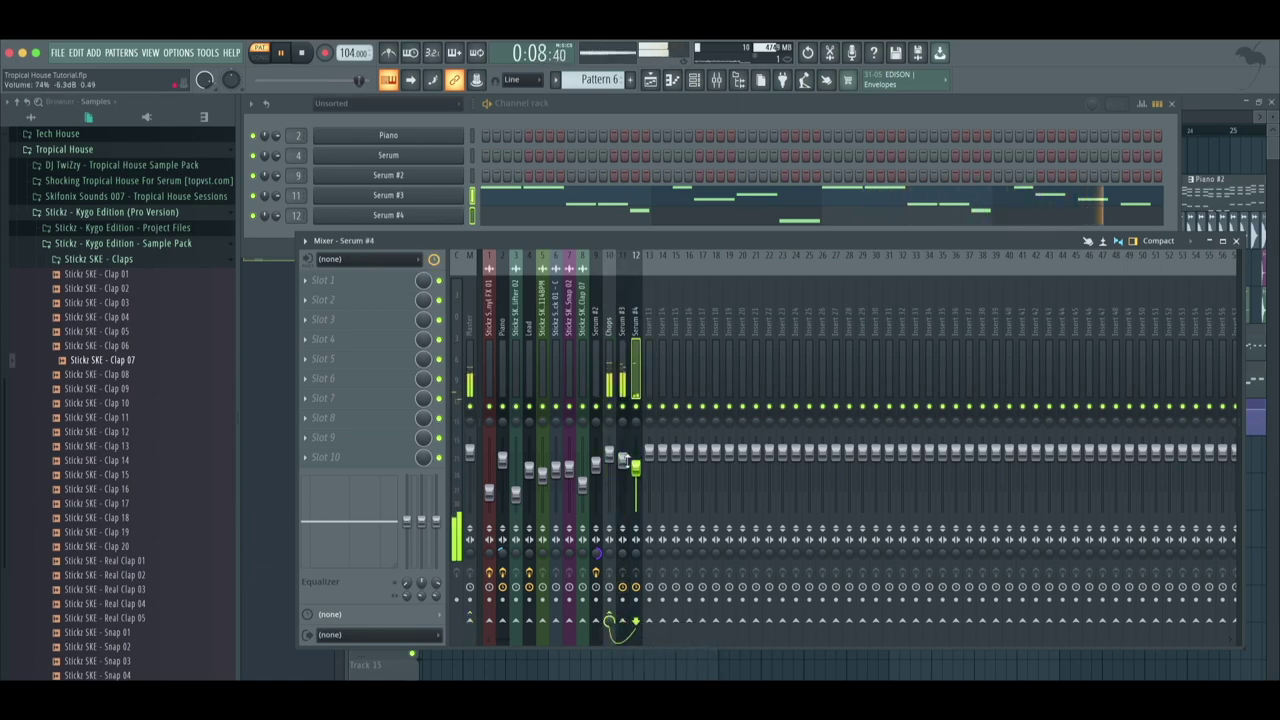
Load Kickstart into the first effect slot of the Chops mixer track and close its plugin window
click(372, 282)
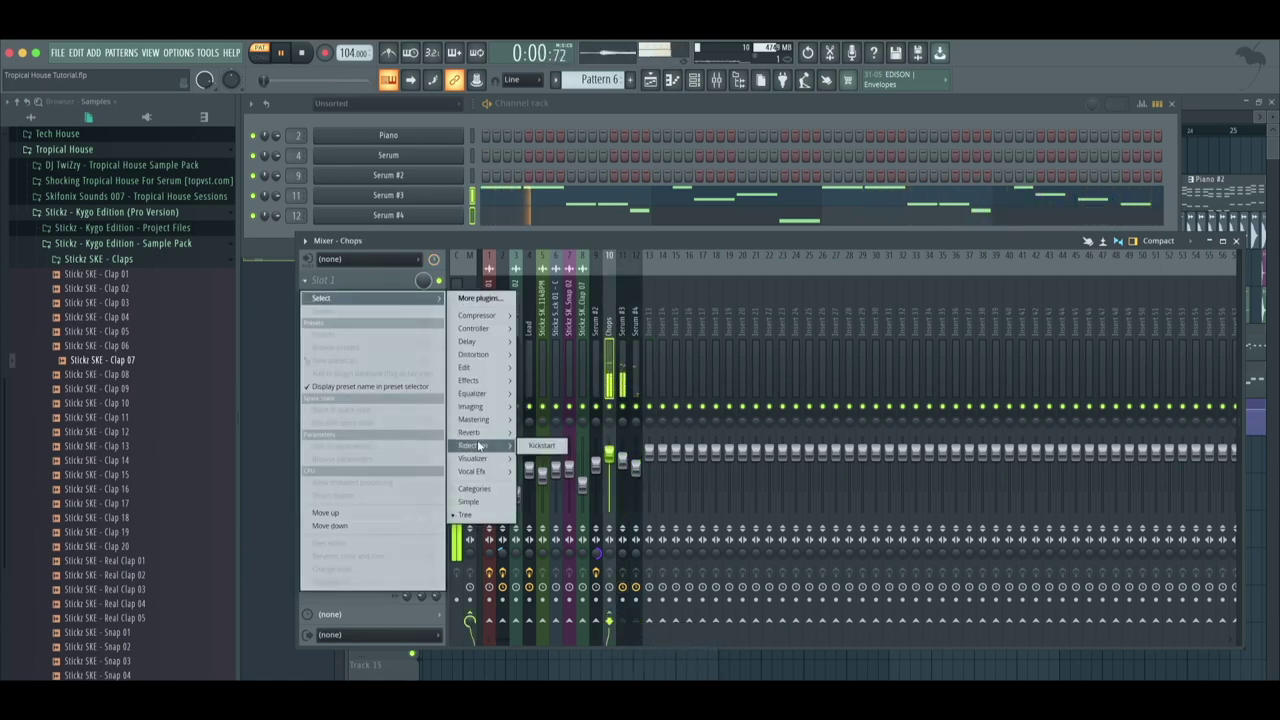
click(541, 445)
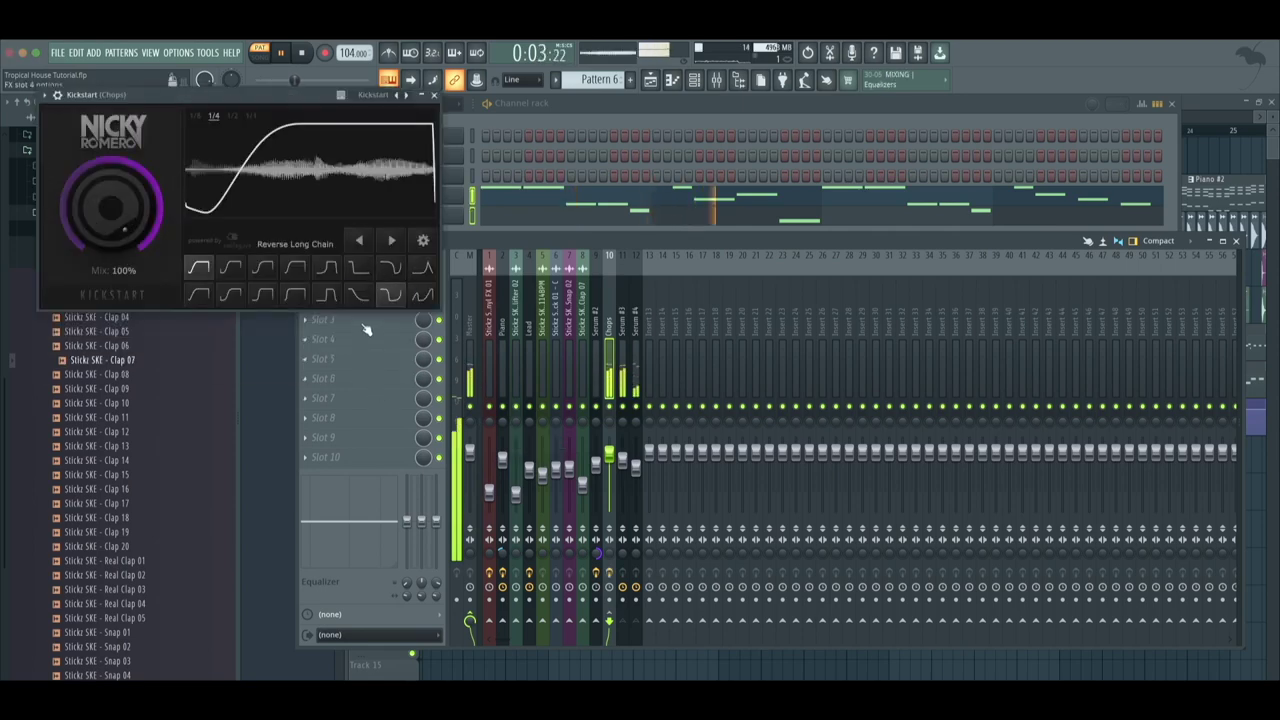
click(368, 320)
click(433, 95)
click(433, 95)
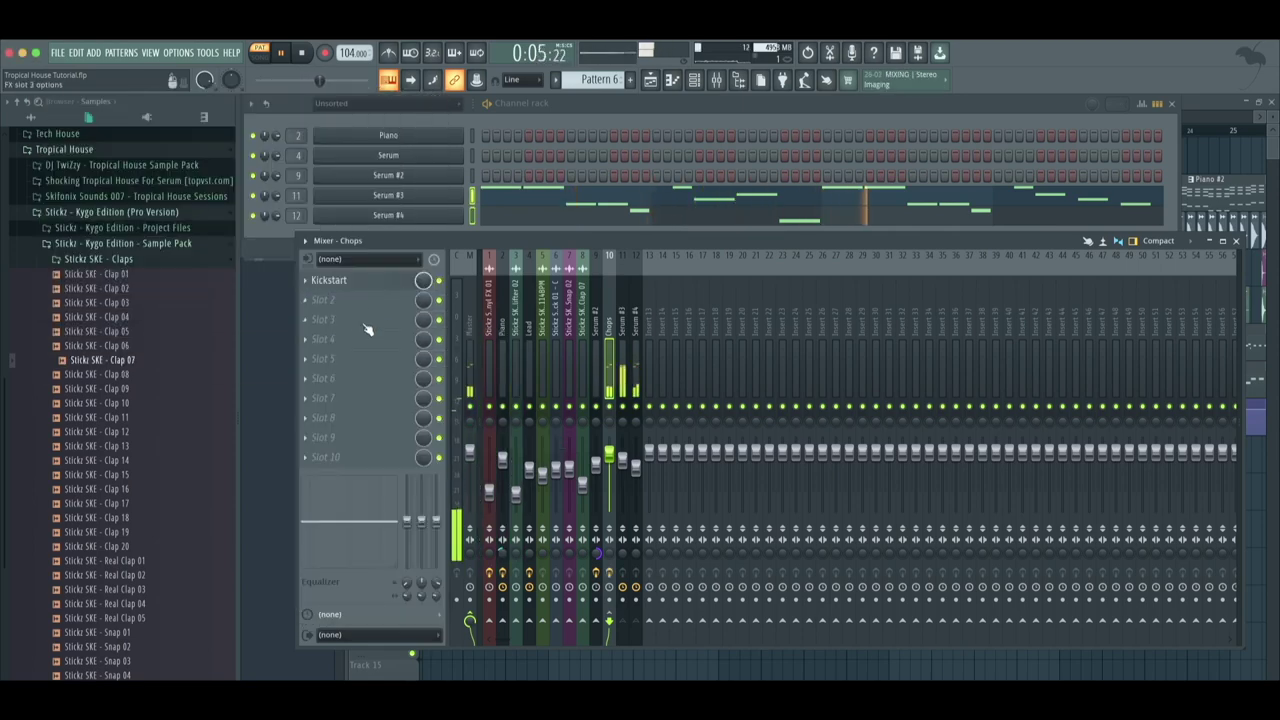
Load CamelCrusher with the British Clean patch into the second effect slot of the Chops track
click(355, 302)
mouse_move(483, 375)
click(545, 386)
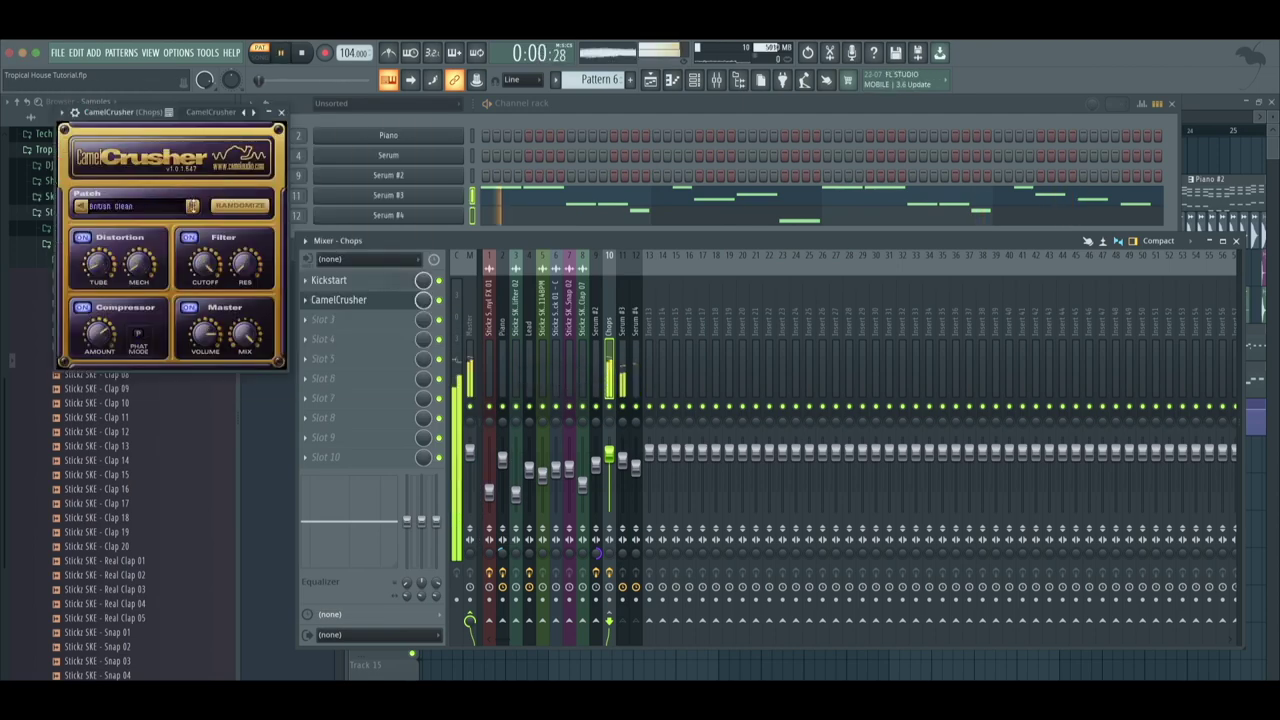
Lower the Chops, Serum #3 and Serum #4 mixer levels and place CamelCrusher ahead of Kickstart in the Chops effect chain
click(628, 467)
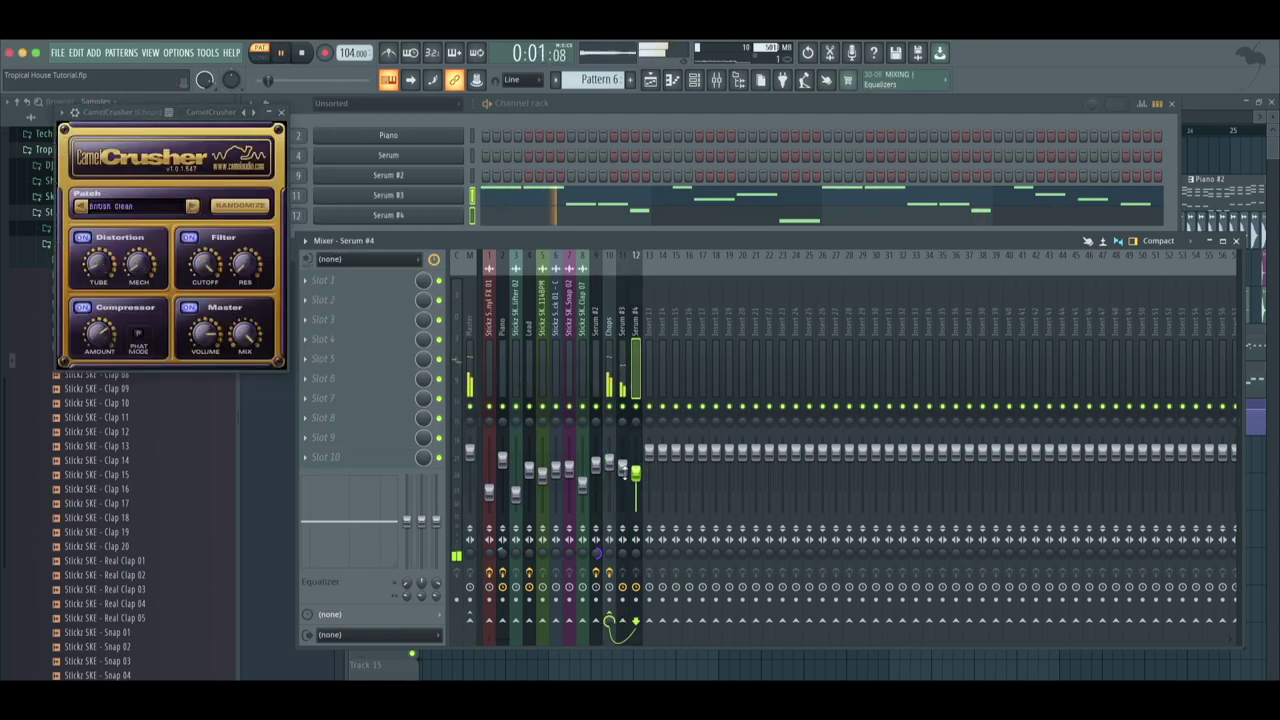
click(623, 468)
click(608, 377)
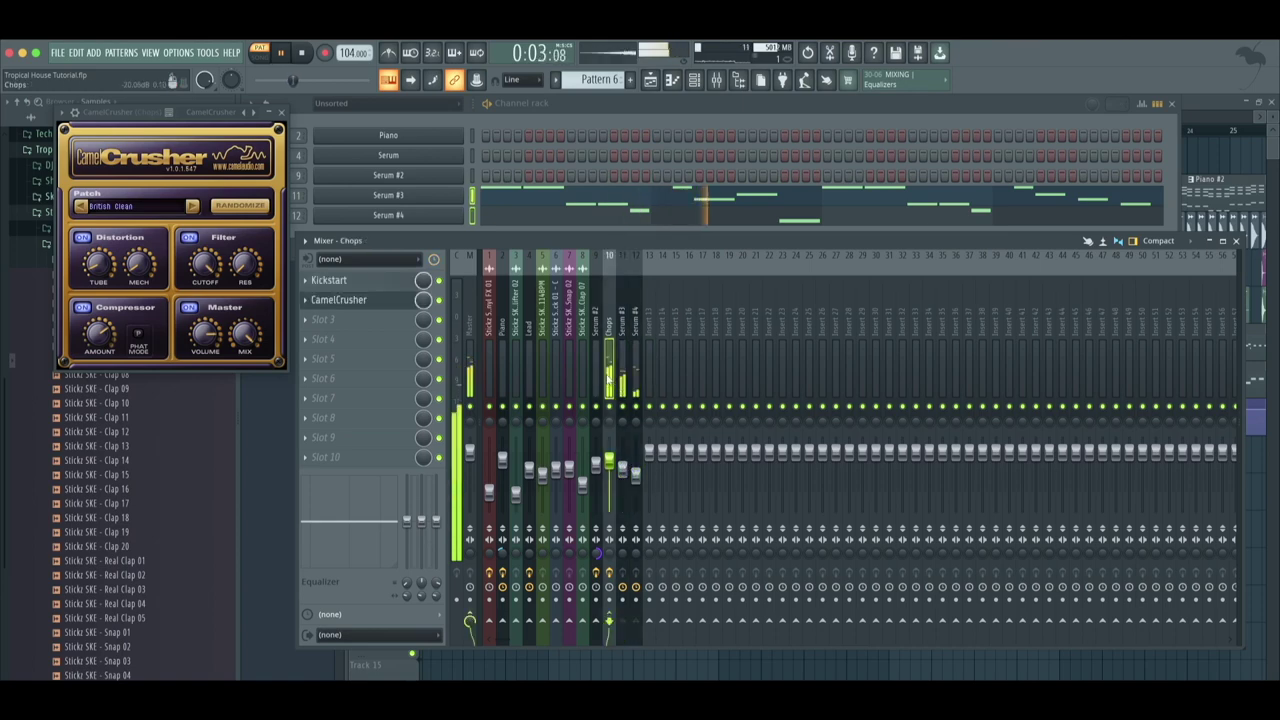
click(281, 113)
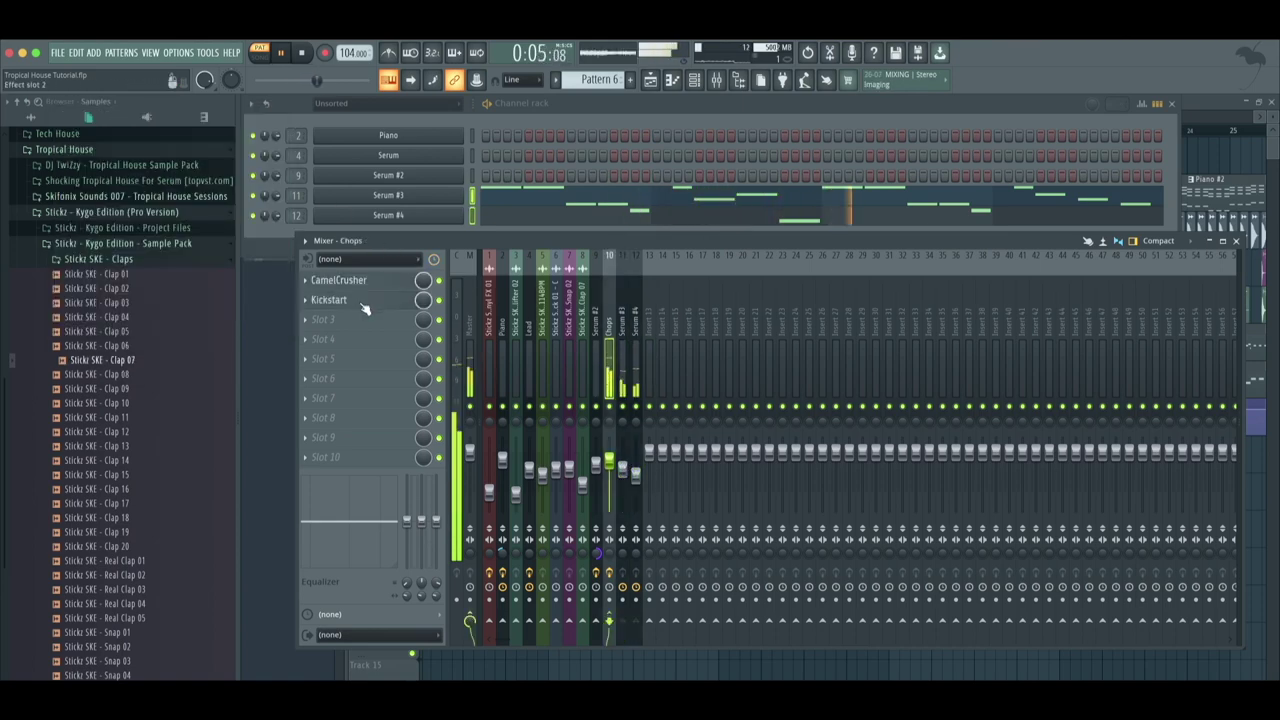
Place a Pattern 6 clip on Track 1 at bar 8 and play it with the arrangement while checking the mixer
click(650, 81)
click(512, 155)
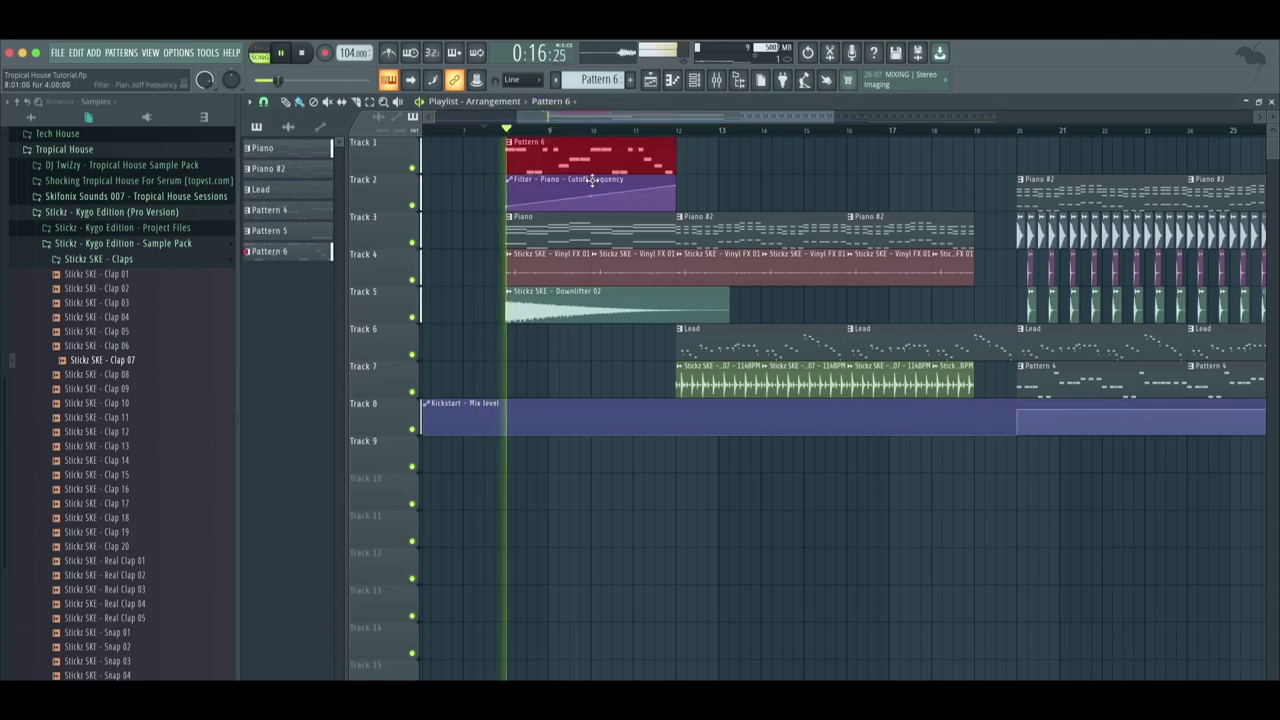
click(716, 80)
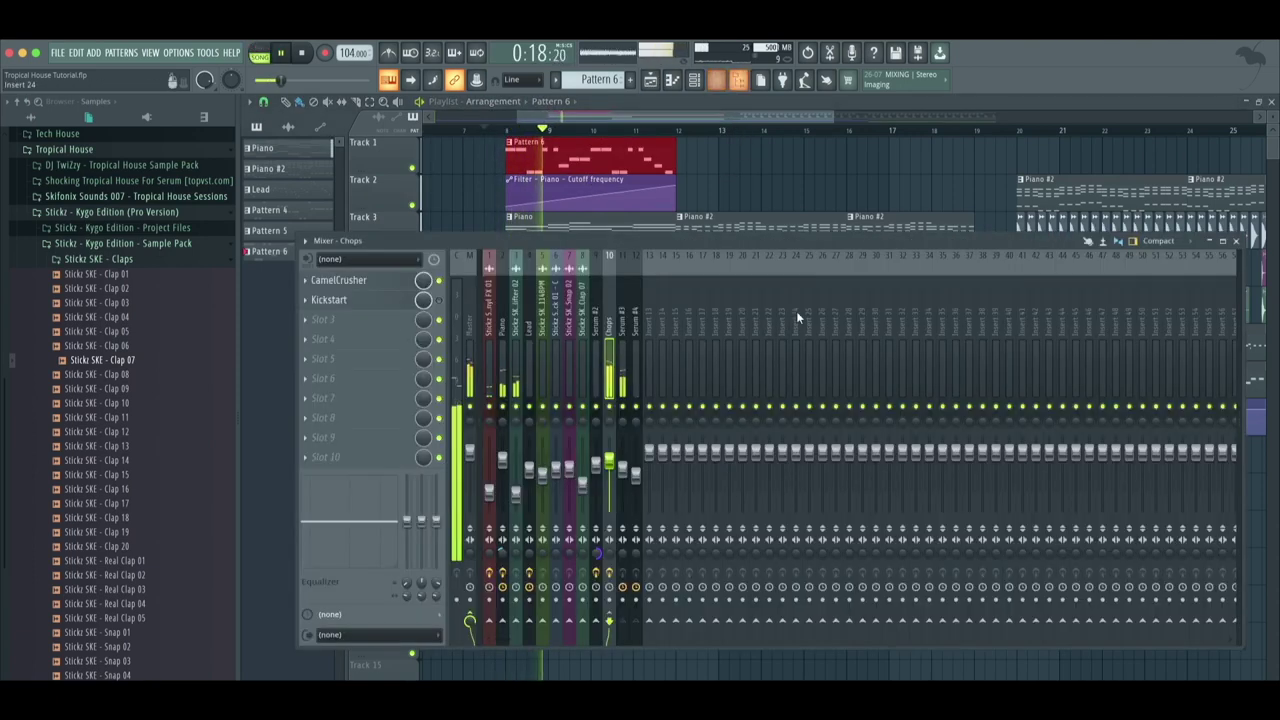
click(683, 122)
Open Pattern 6's Serum #4 notes and delete the four-step B4 on beat 4 of bar 2
double_click(660, 168)
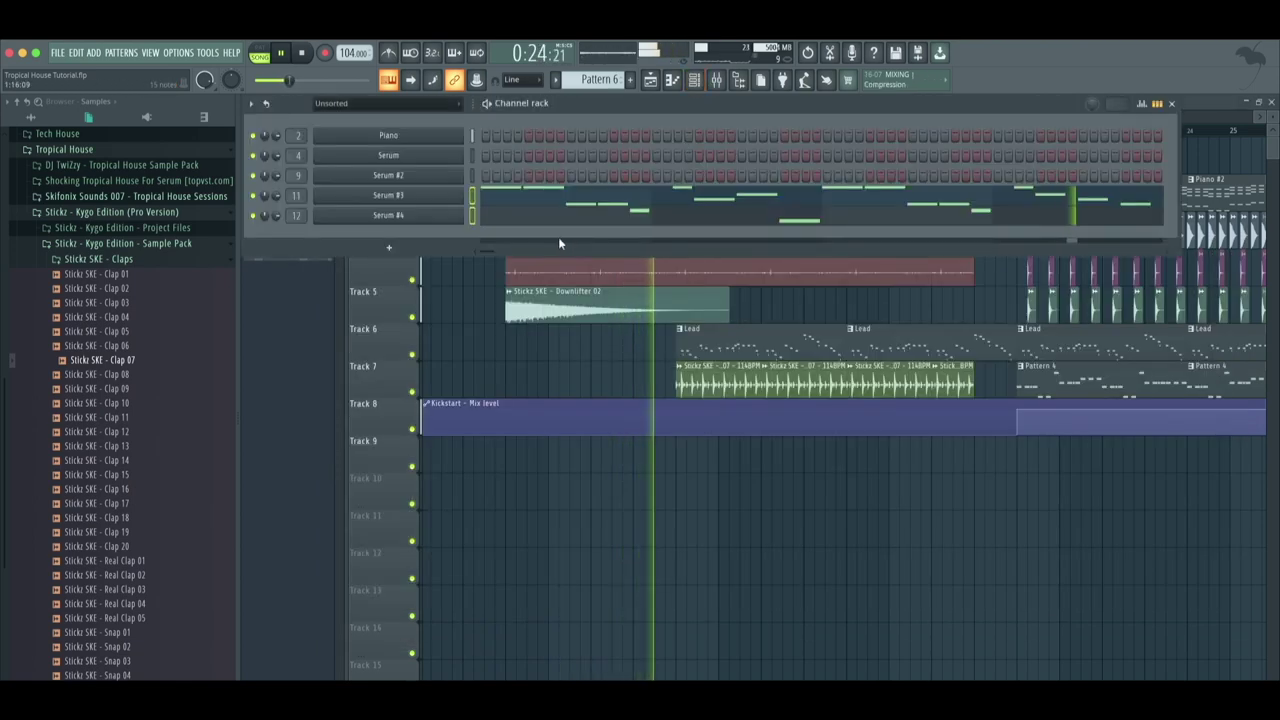
click(479, 220)
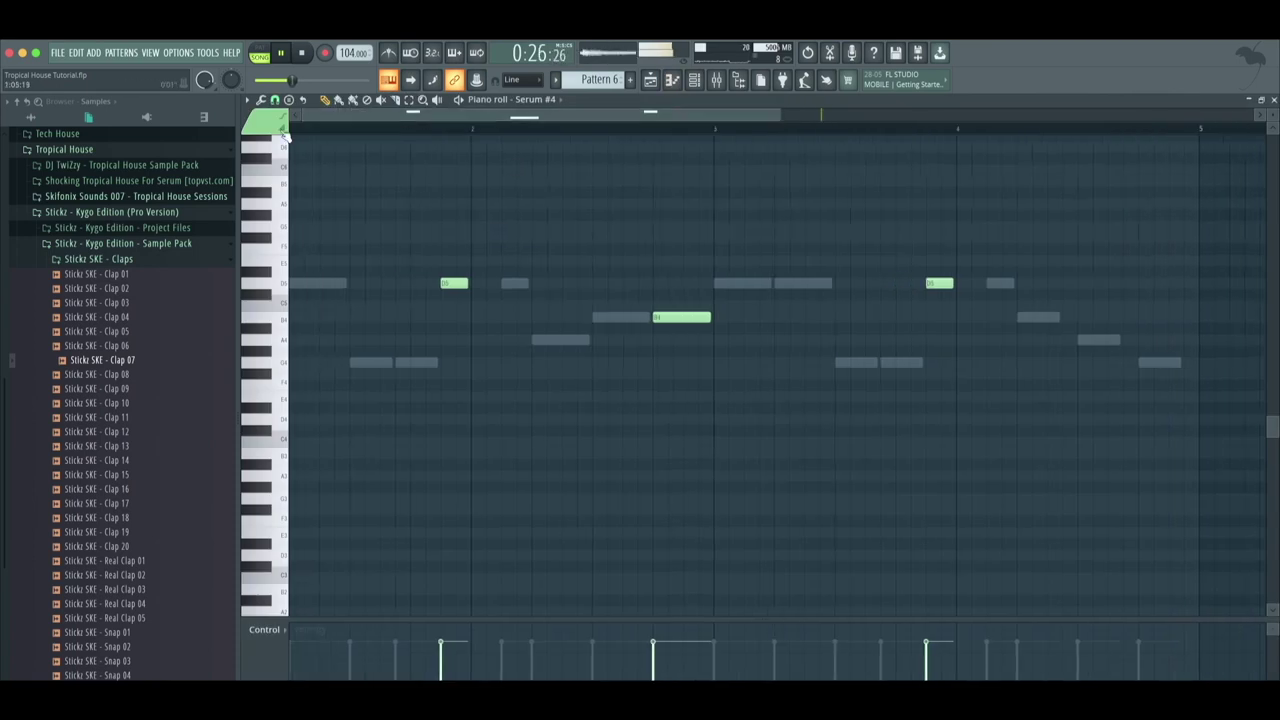
right_click(736, 318)
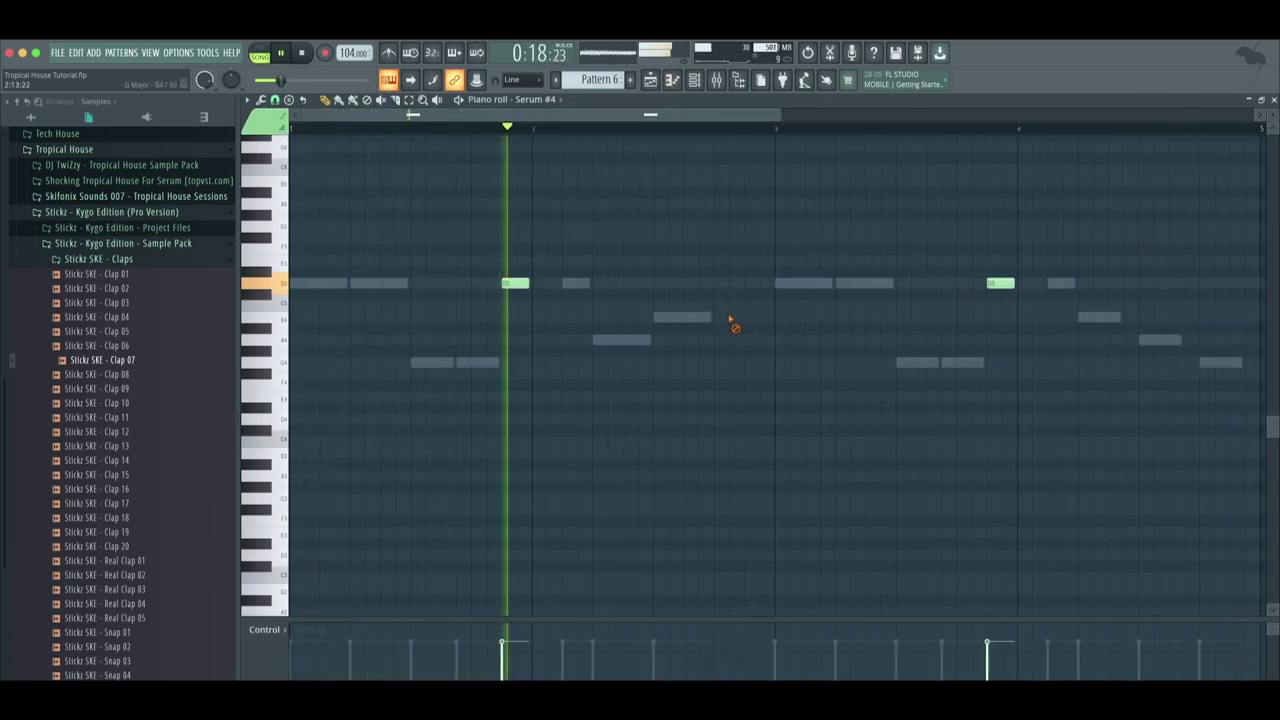
Try shorter B4 notes in bar 2 of Serum #4: two steps just after beat 4, and three steps starting on beat 4
click(737, 317)
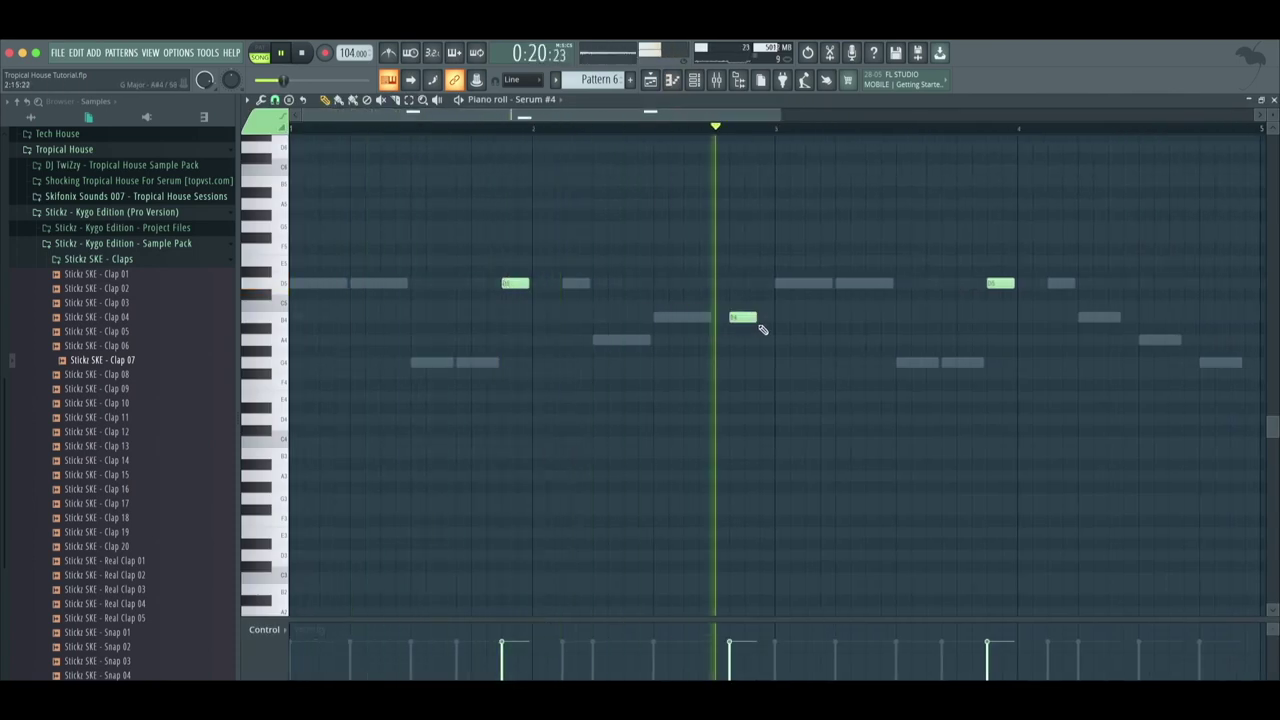
right_click(740, 318)
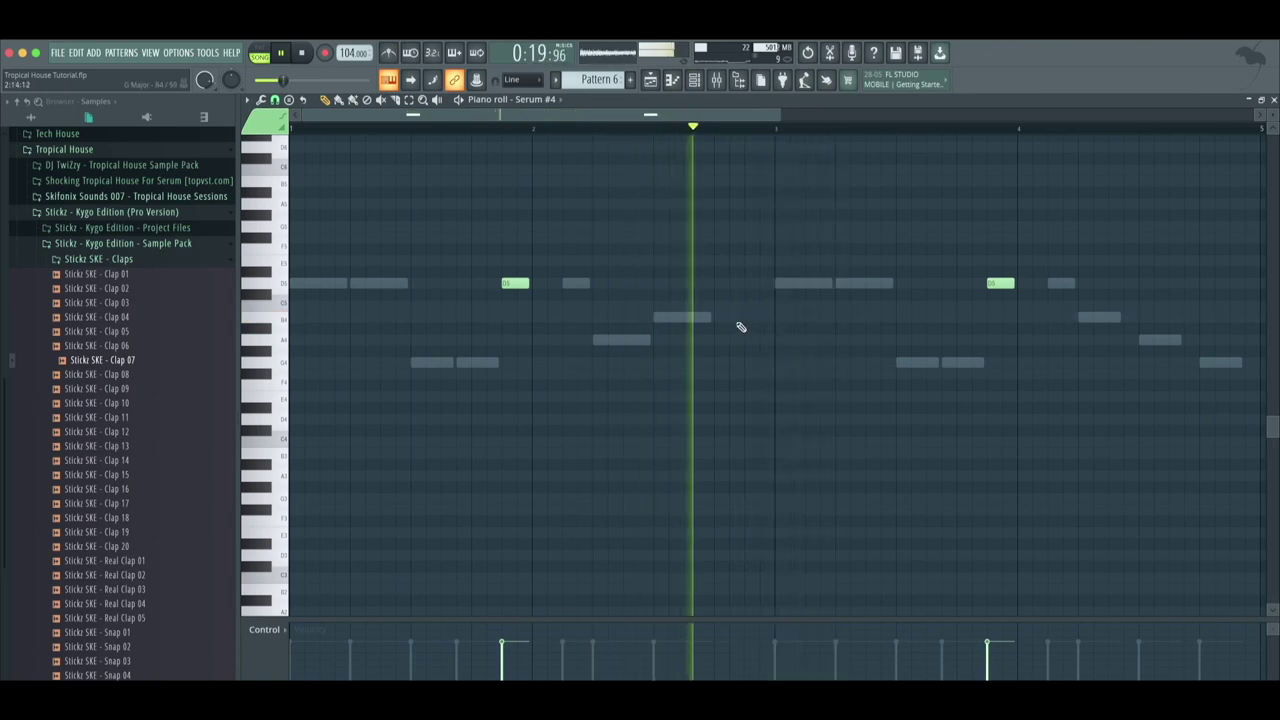
click(727, 318)
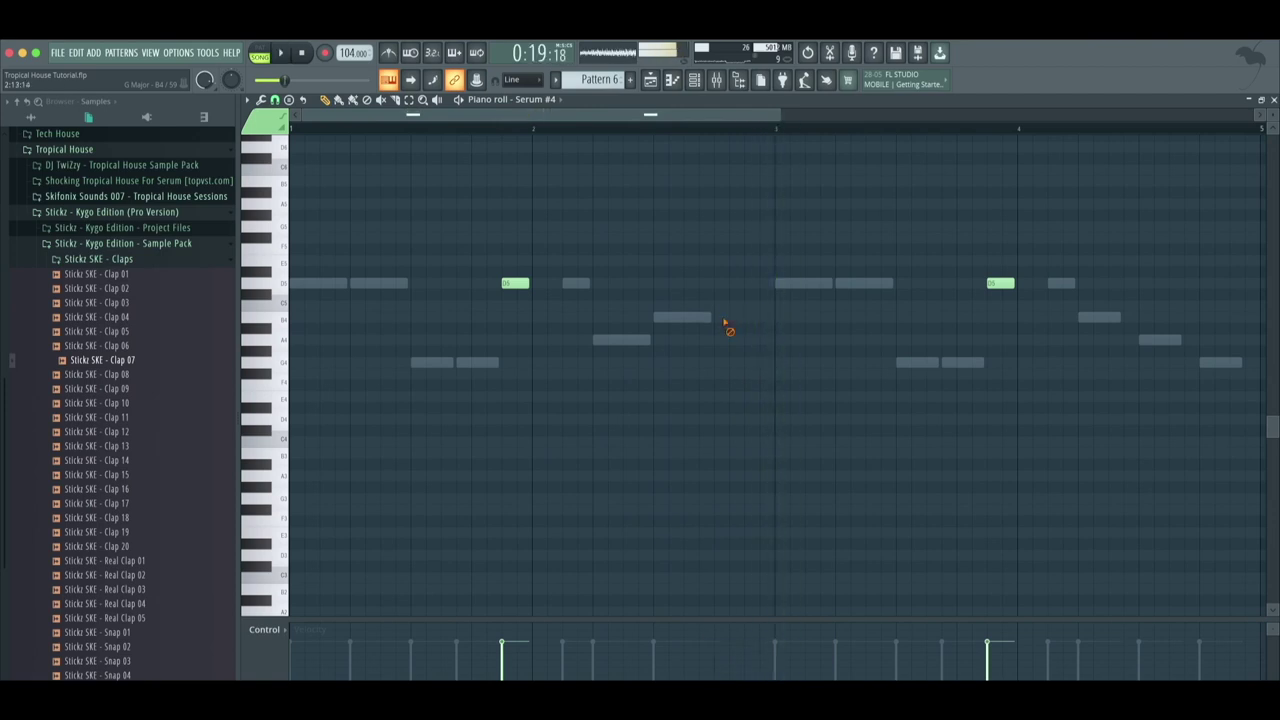
drag(742, 317, 757, 318)
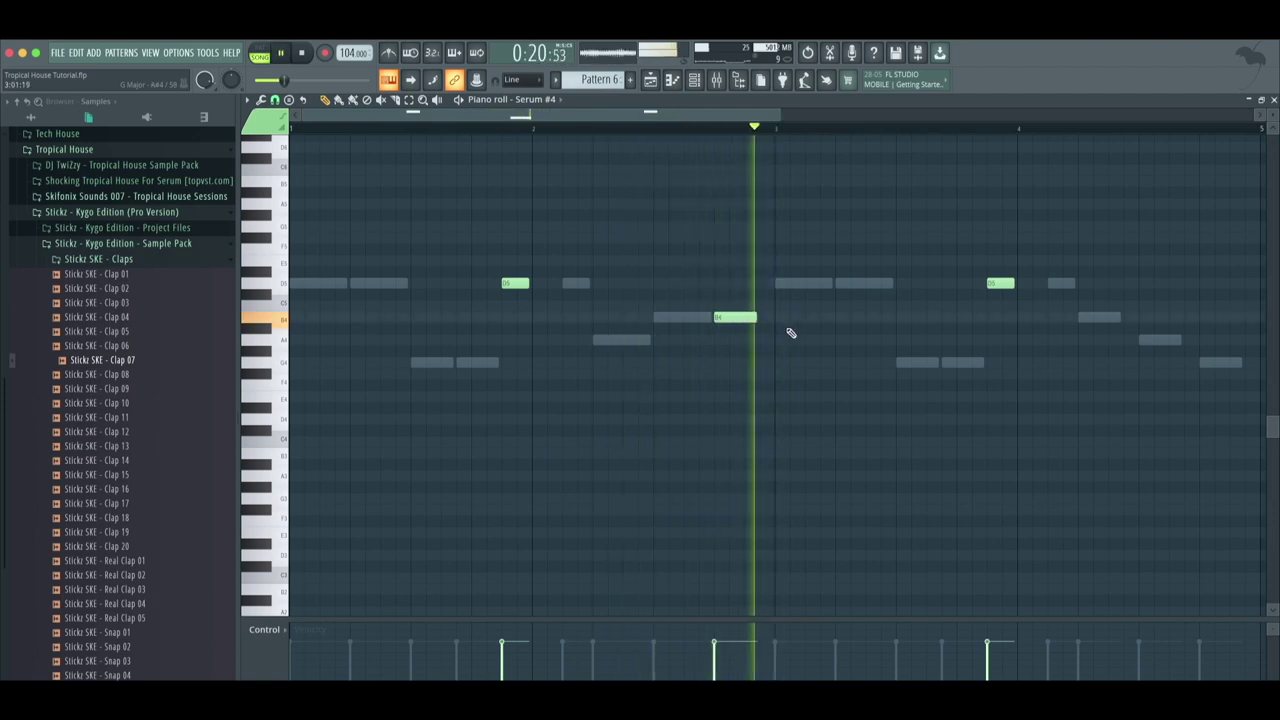
Delete the three-step B4 from Serum #4 and rework Serum #3's bar 4 as a two-step D5, three-step A4 and four-step G4
click(449, 132)
right_click(718, 318)
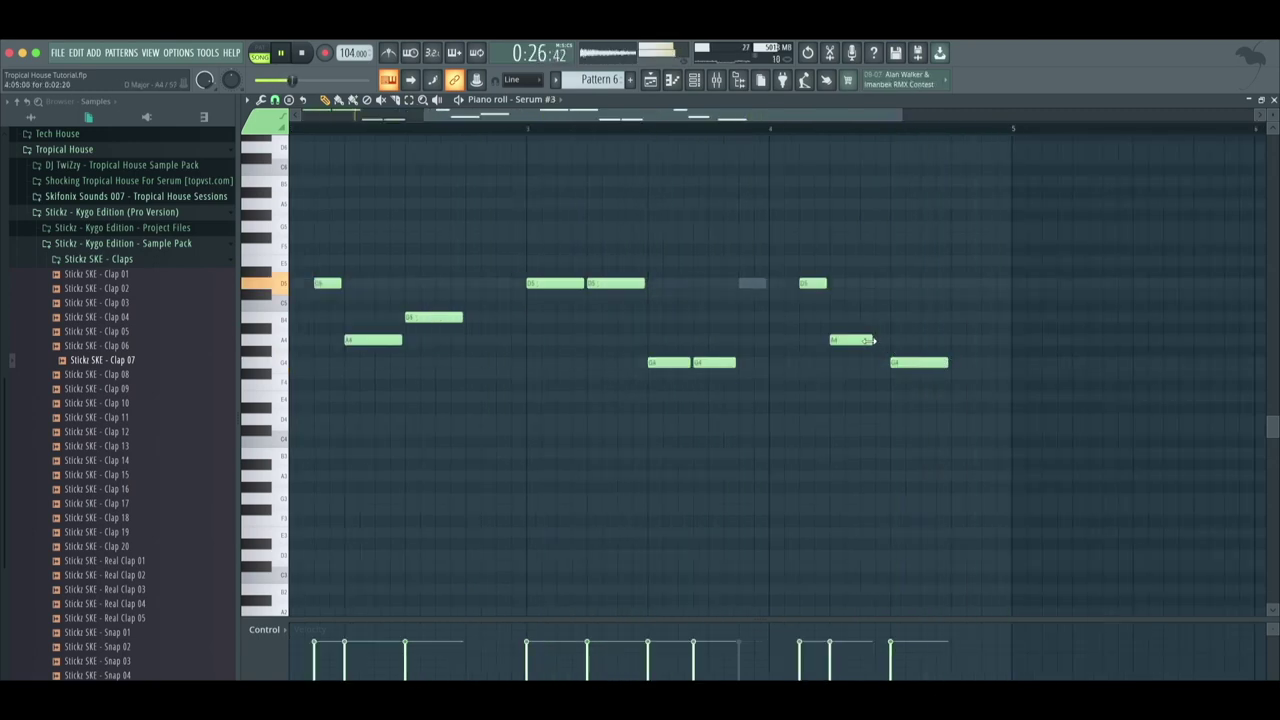
Repeat the Pattern 6 clip on Track 1 at bars 12 and 16, and remove the Lead clips at those bars from Track 6
key(F5)
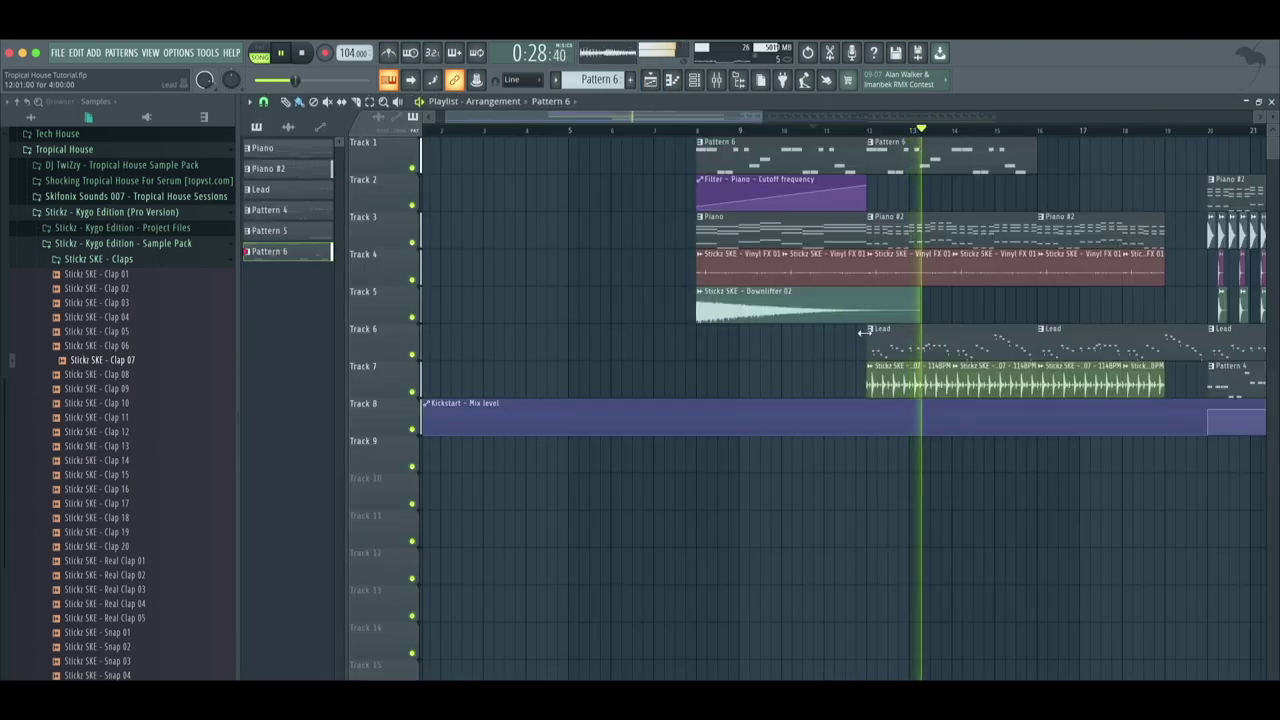
scroll(752, 133, right, 4)
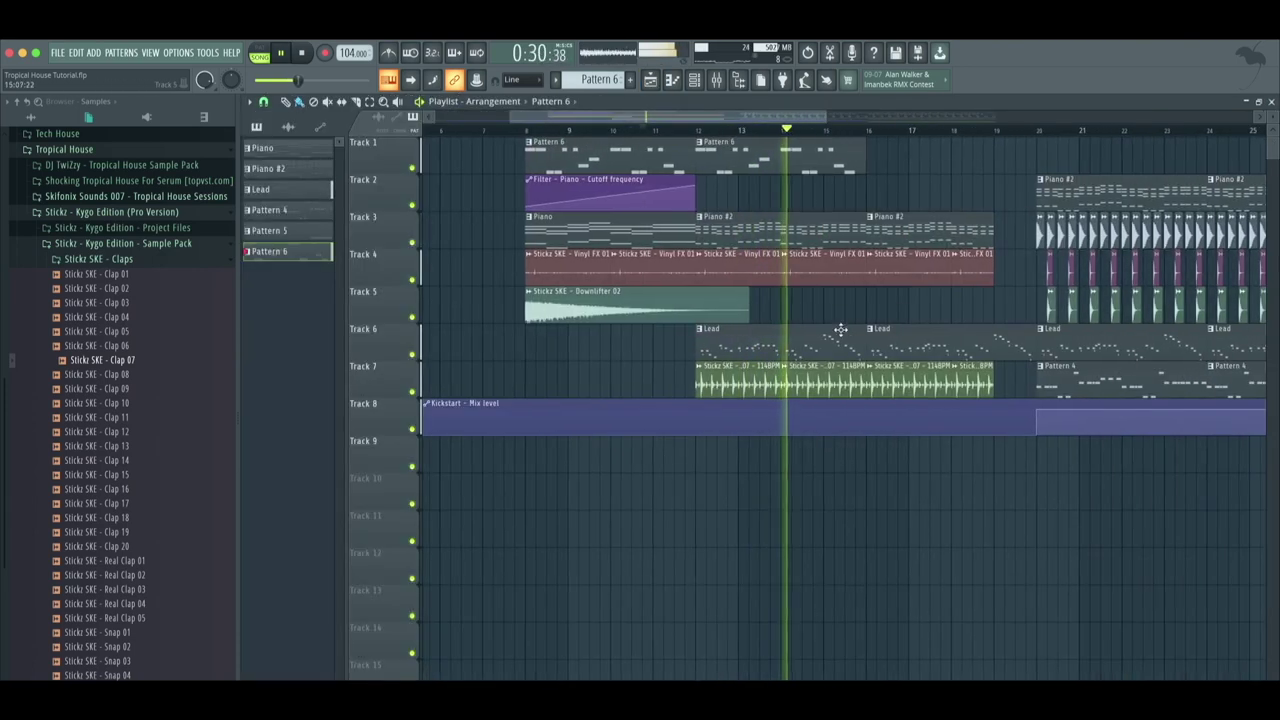
click(870, 155)
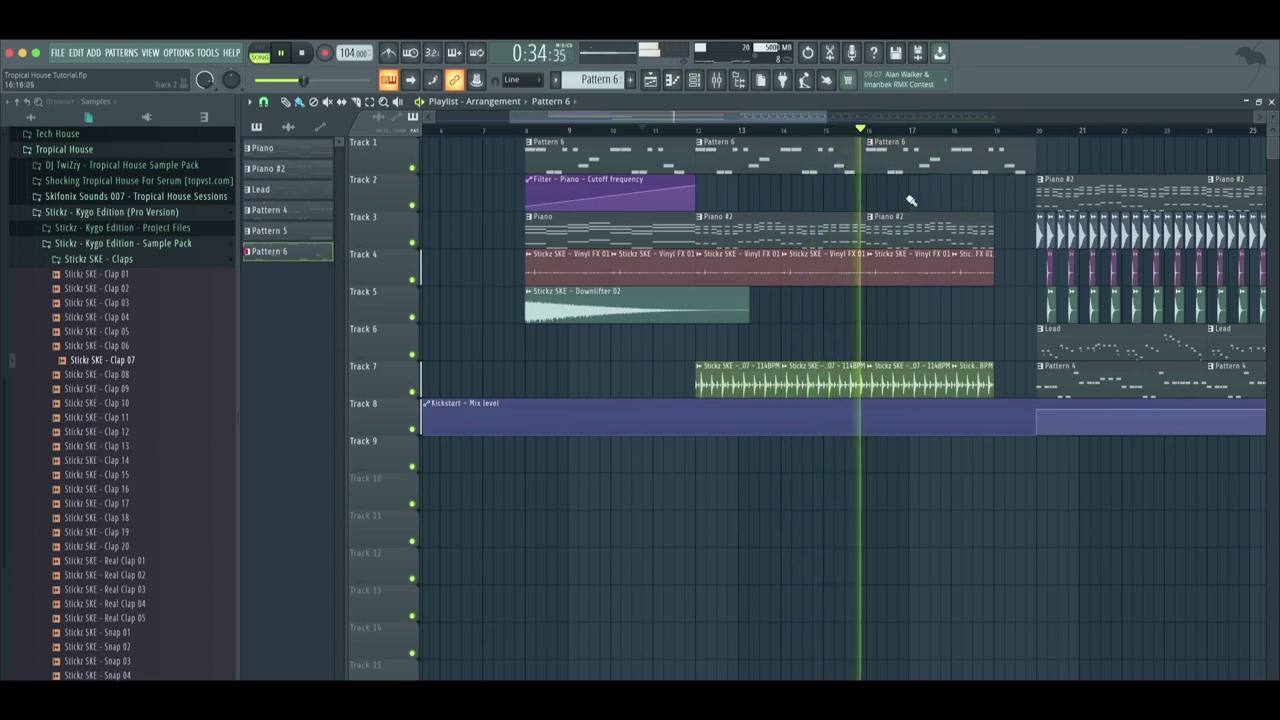
Restore the Lead clips on Track 6 at bars 12 and 16, ending at bar 19
key(F7)
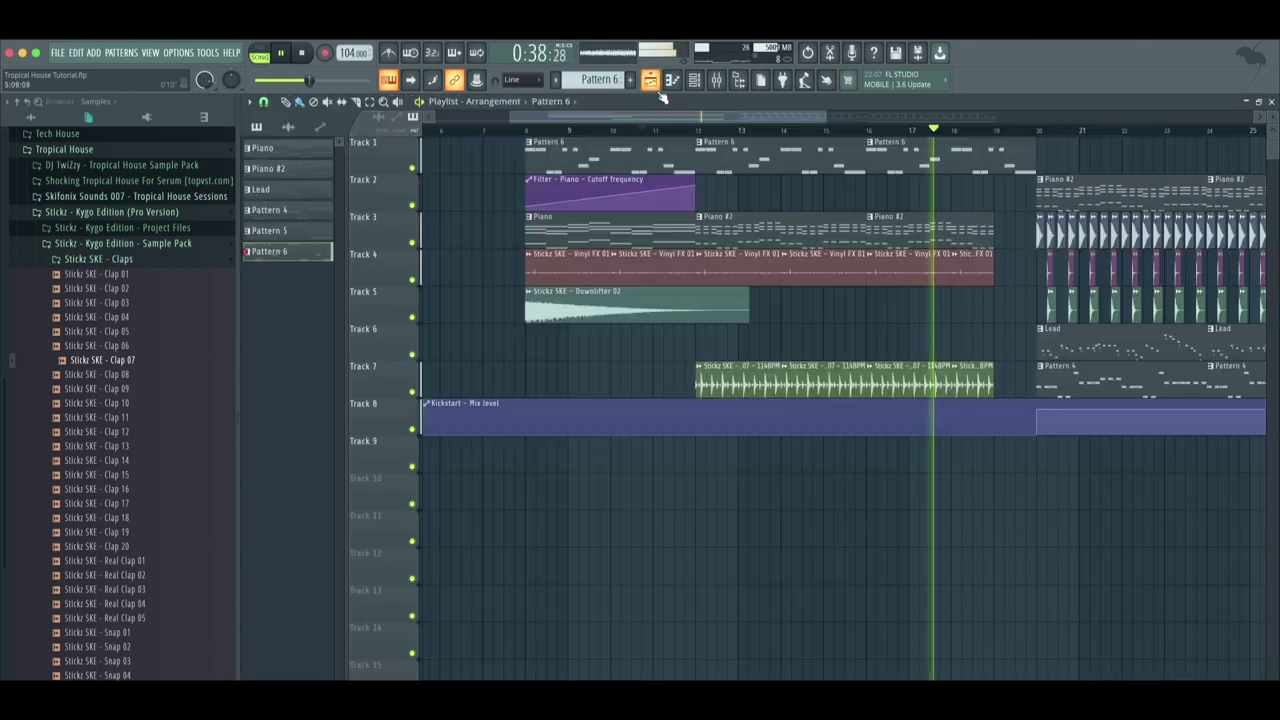
key(F5)
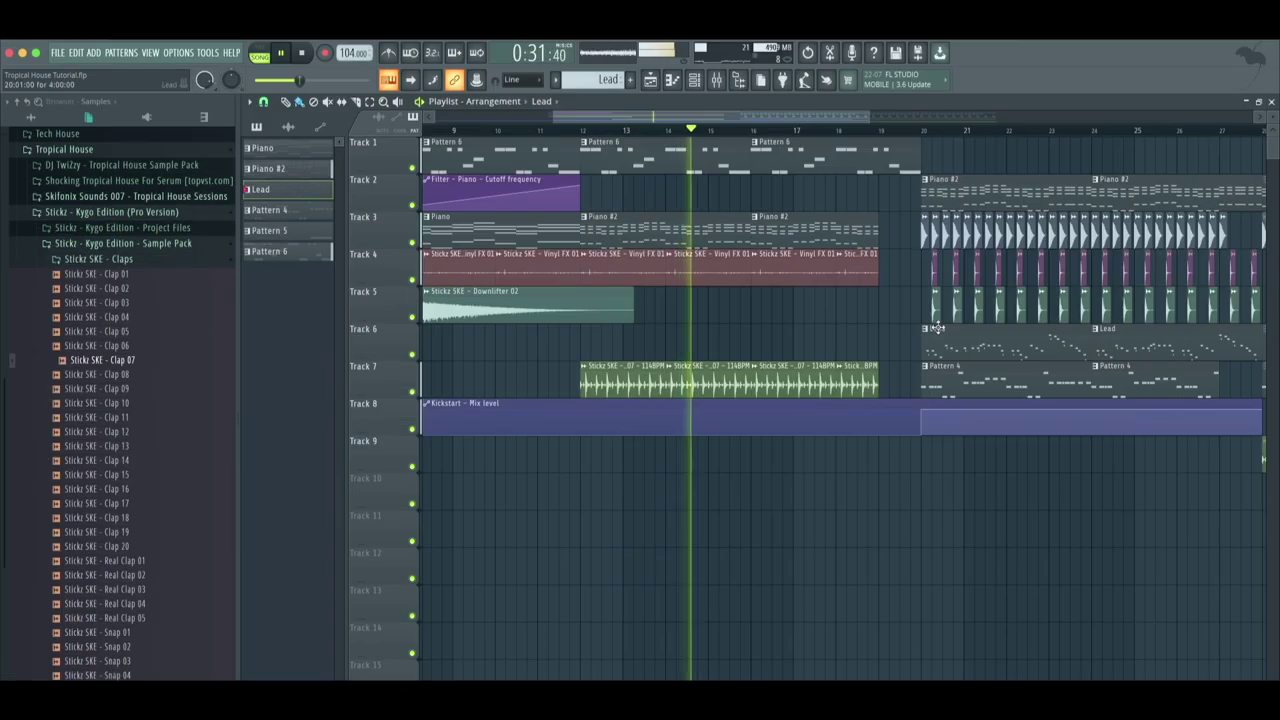
mouse_move(588, 343)
mouse_down()
mouse_move(862, 359)
mouse_move(907, 326)
mouse_up()
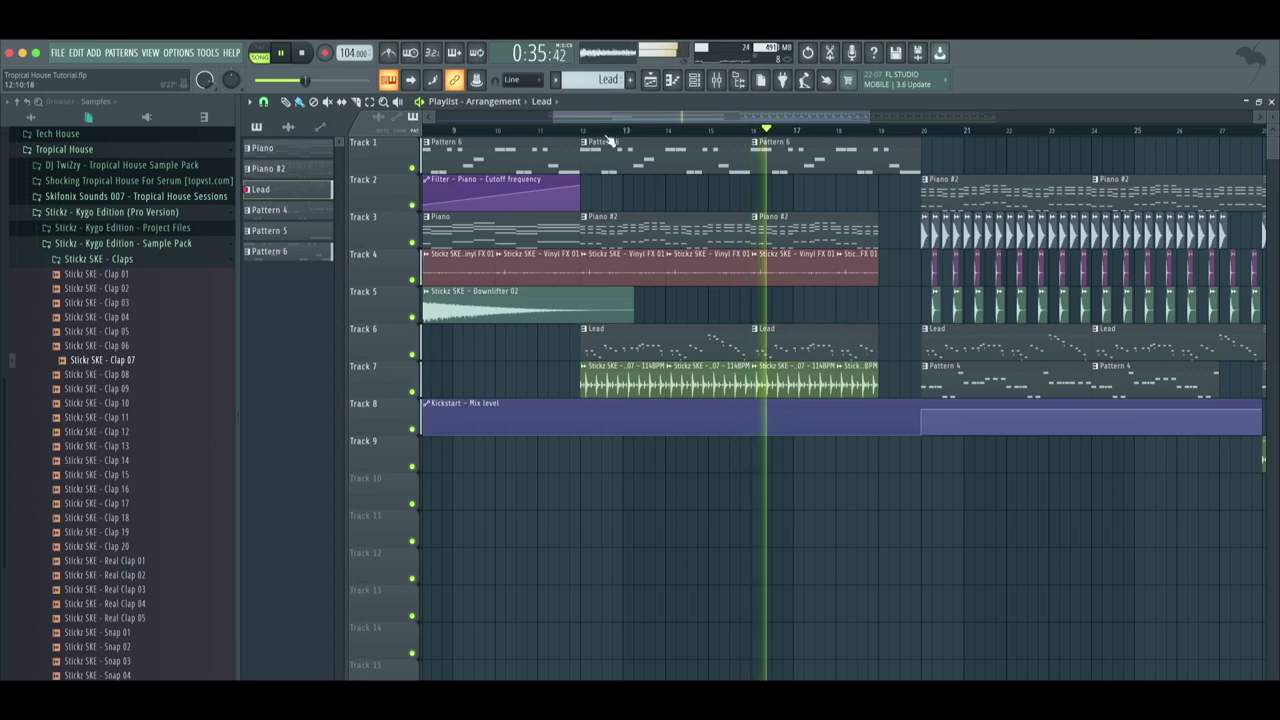
Select the bar 12 to 19 range in the playlist and insert Fruity Filter in slot 4 of the Lead mixer track
drag(583, 133, 880, 131)
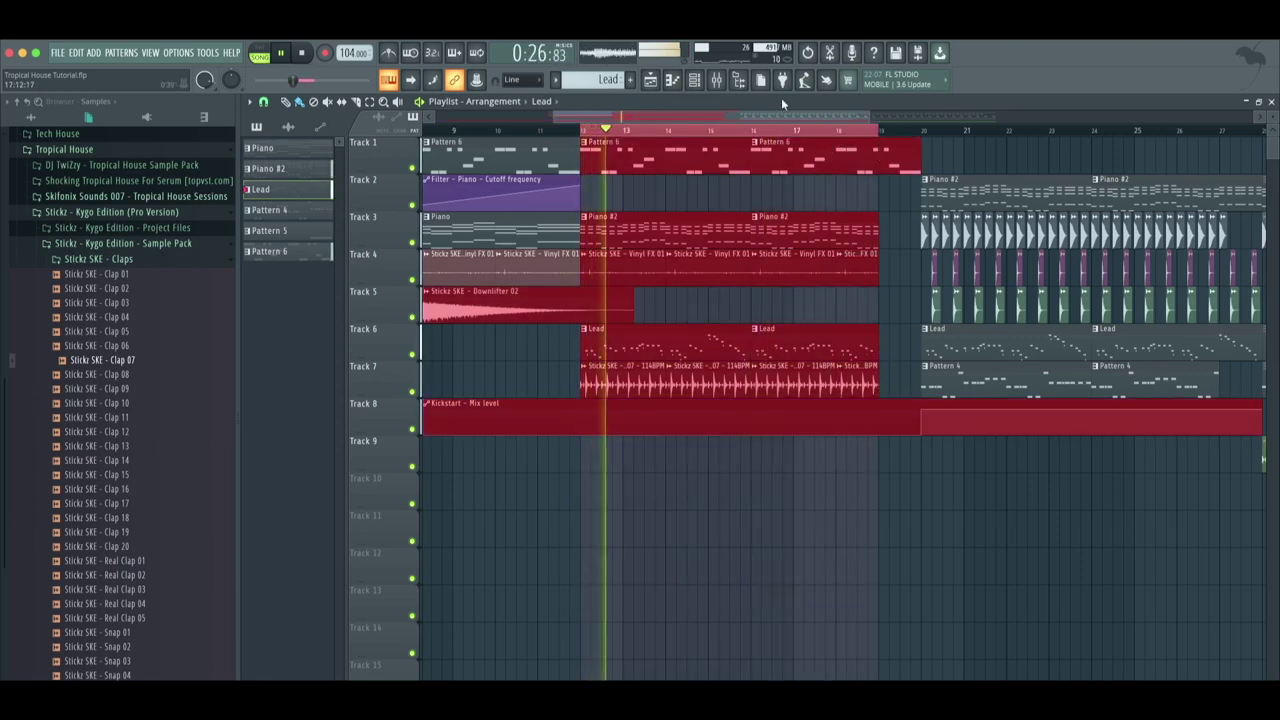
click(716, 80)
click(529, 345)
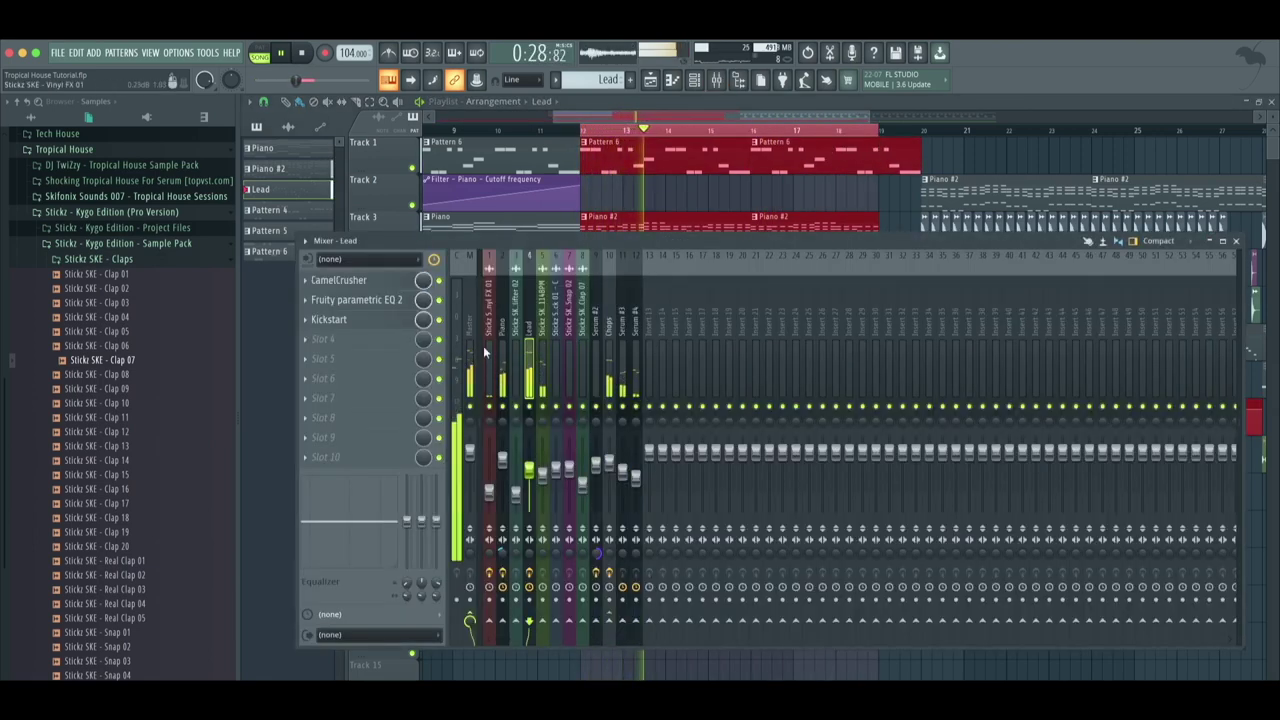
click(354, 339)
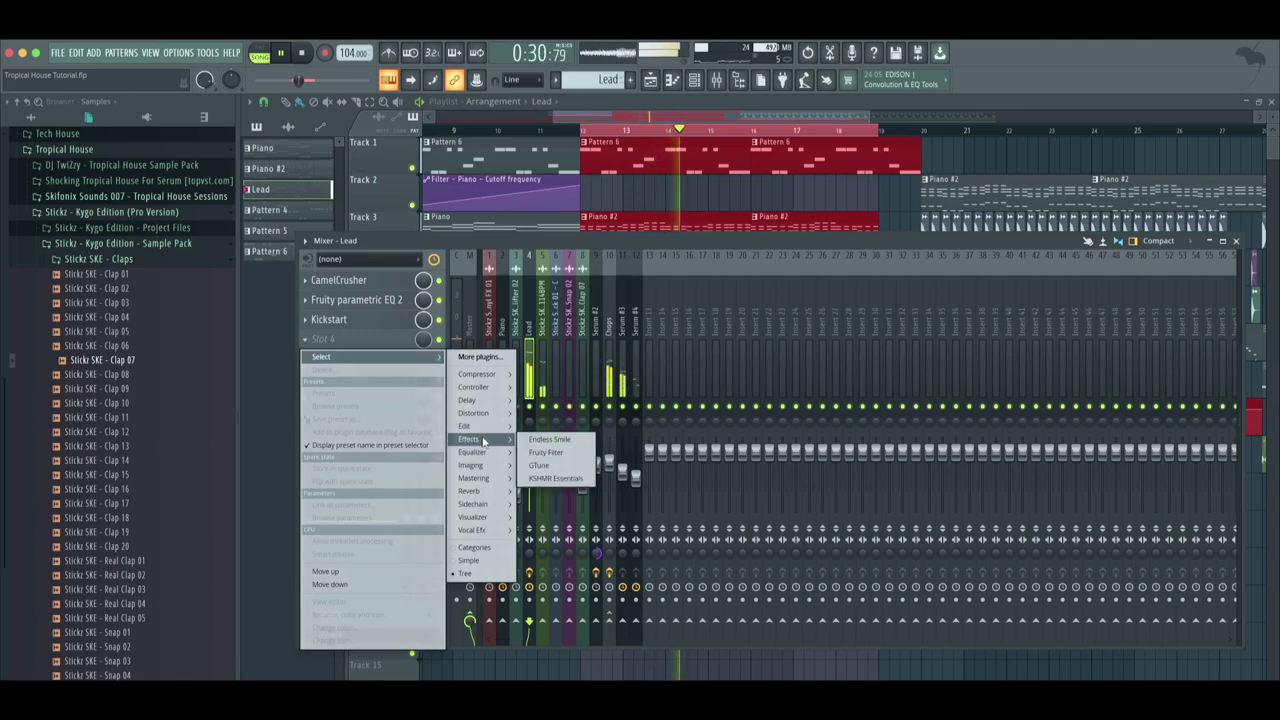
click(545, 452)
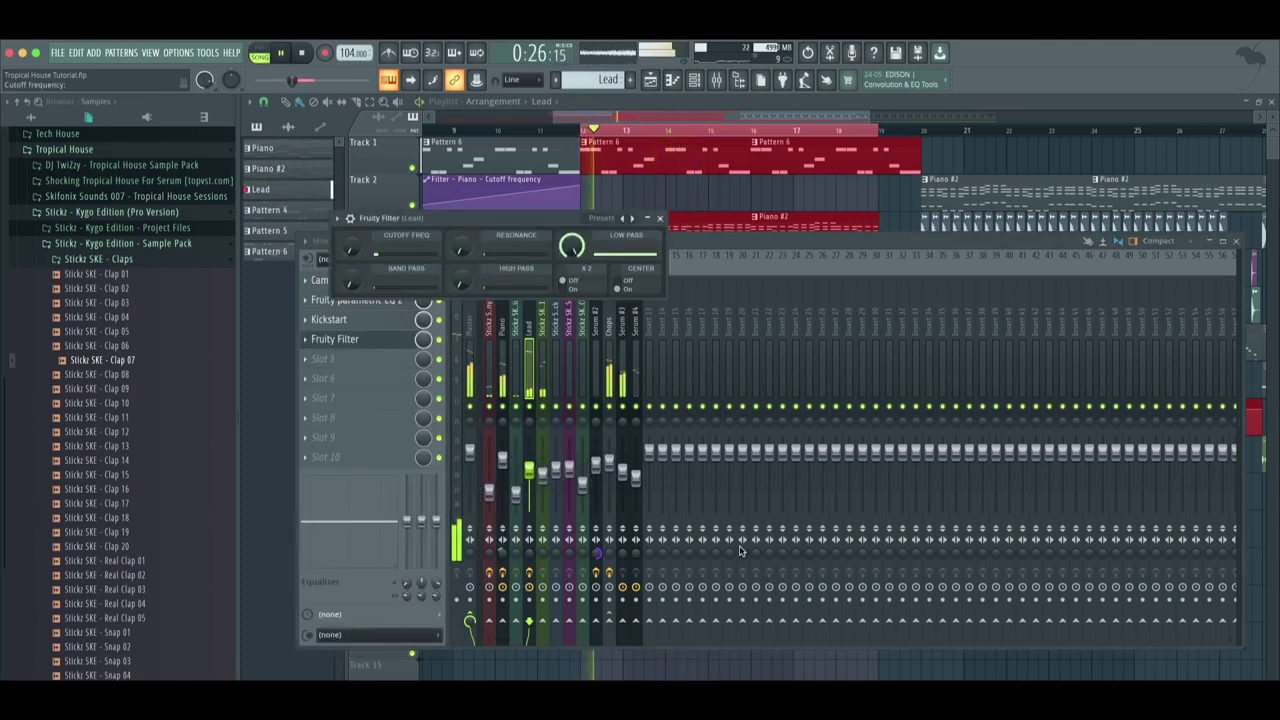
Create an automation clip for the Lead filter's cutoff frequency and raise its end point for a rising ramp from bar 12 to 19
right_click(352, 250)
click(400, 351)
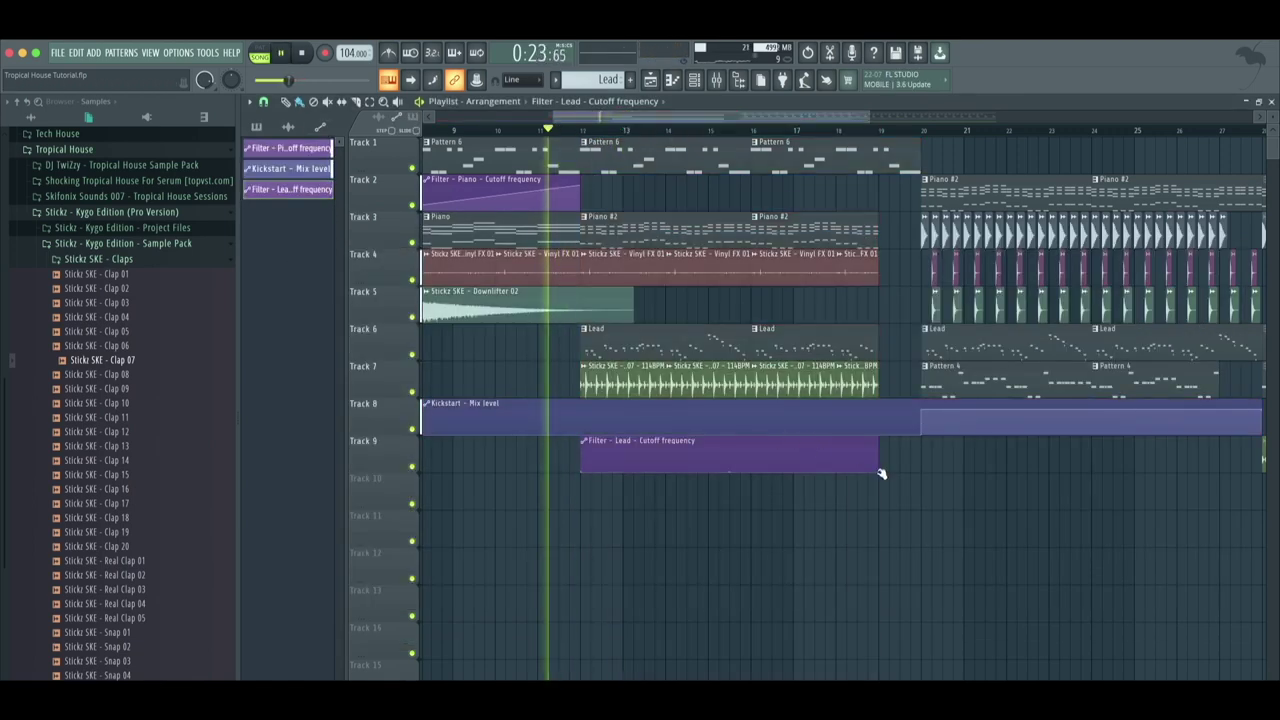
drag(880, 473, 886, 429)
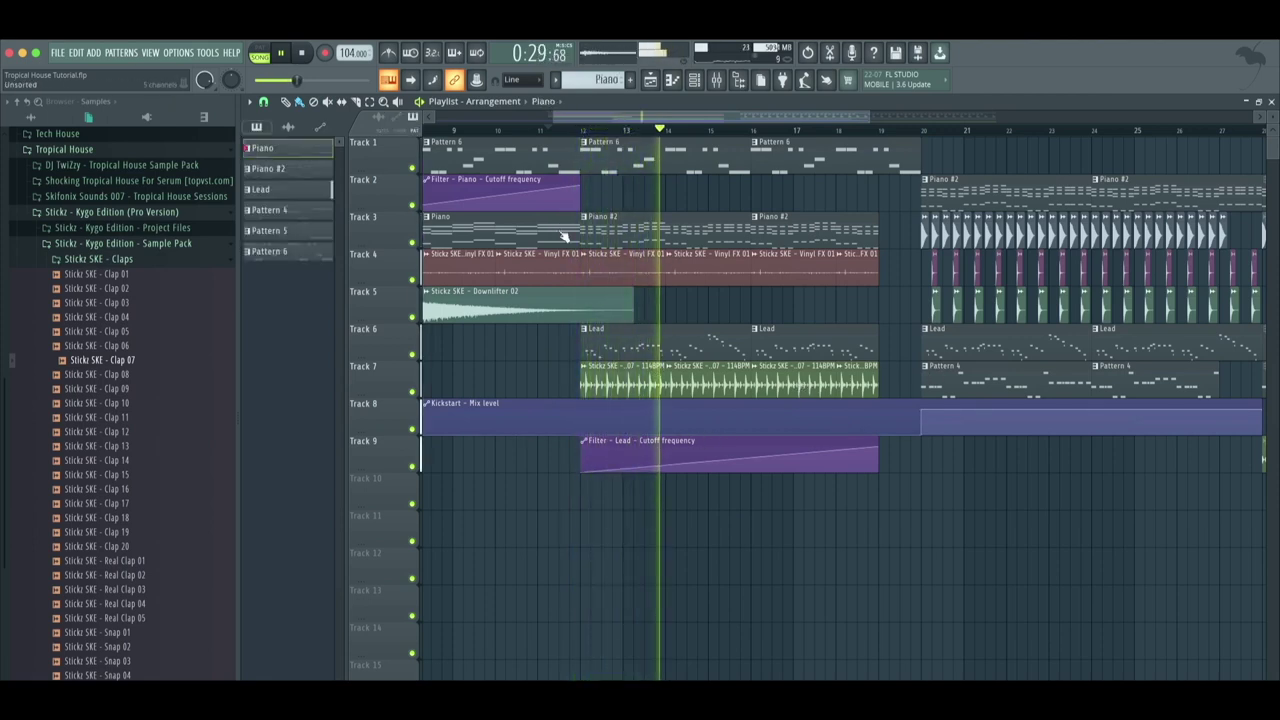
Create a new Pattern 7 and add another Serum synth channel for it
click(694, 80)
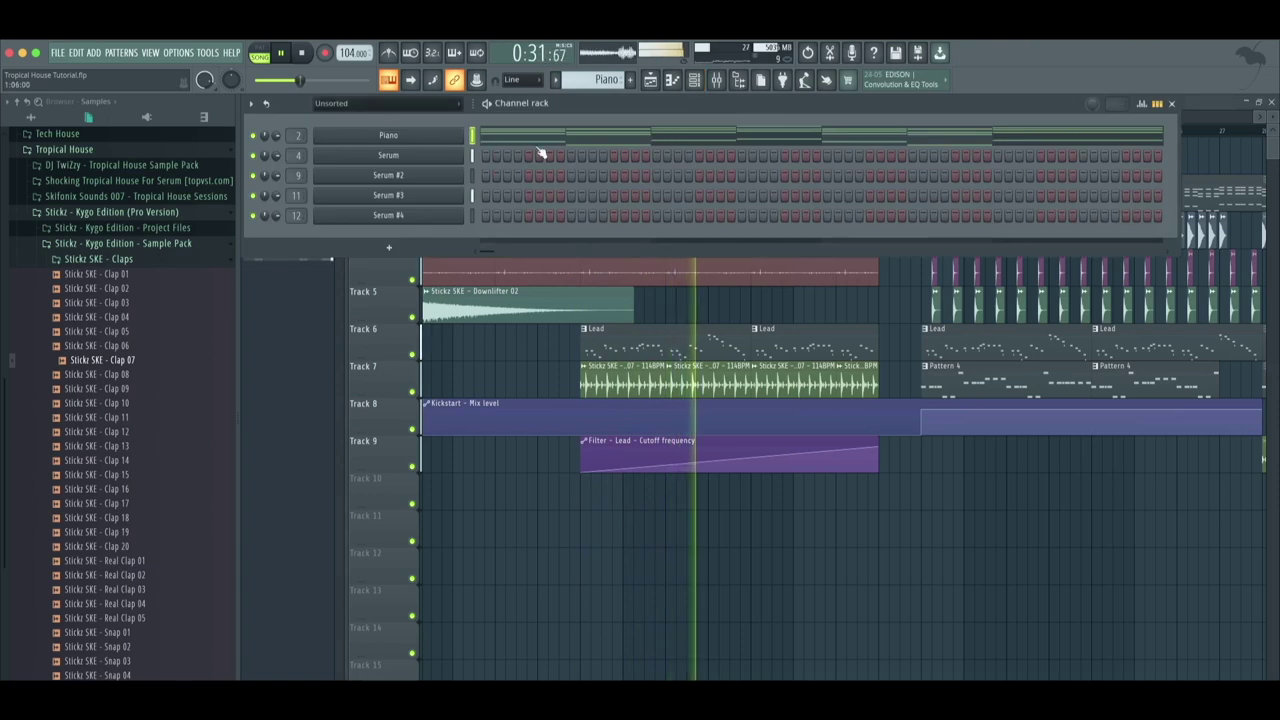
click(566, 84)
click(590, 150)
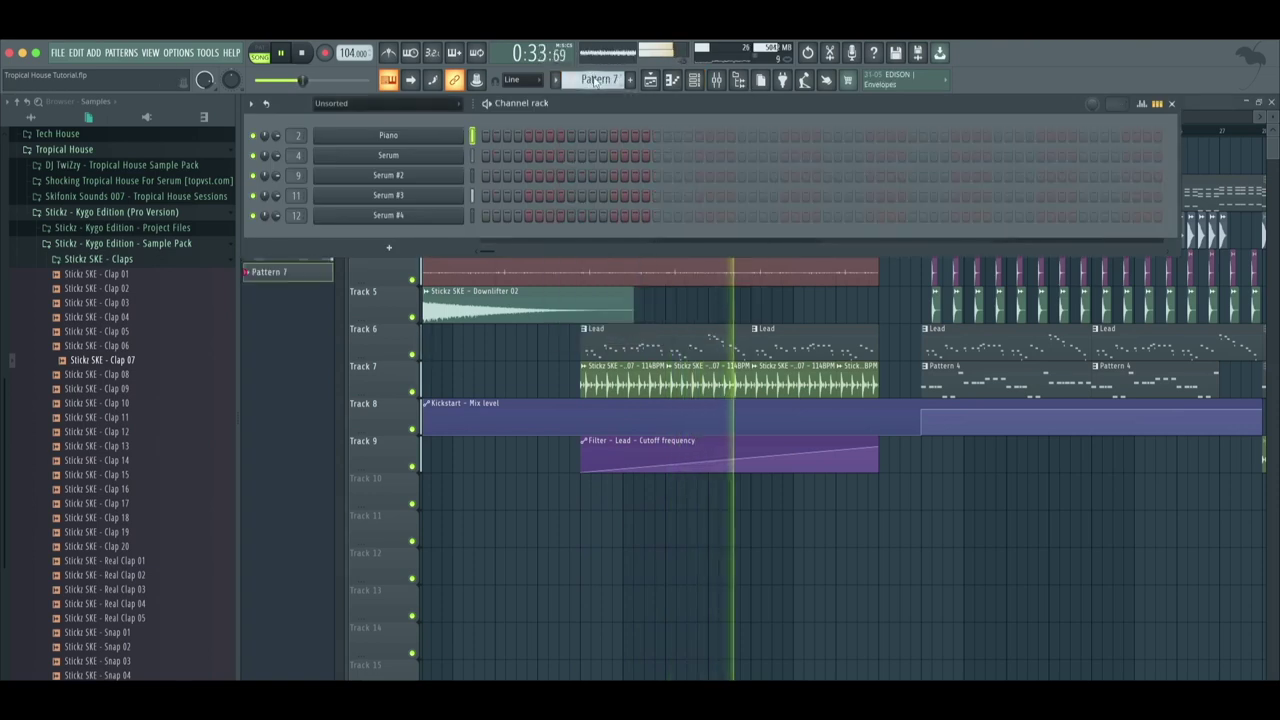
click(95, 54)
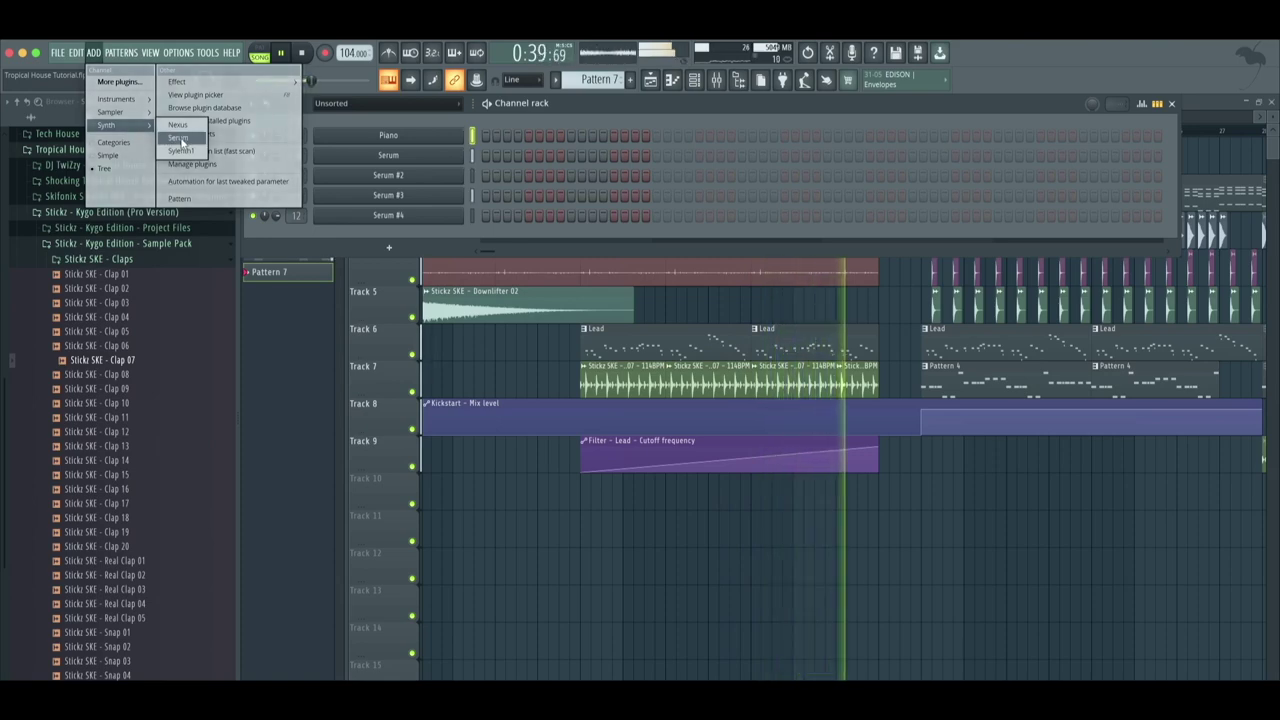
click(180, 138)
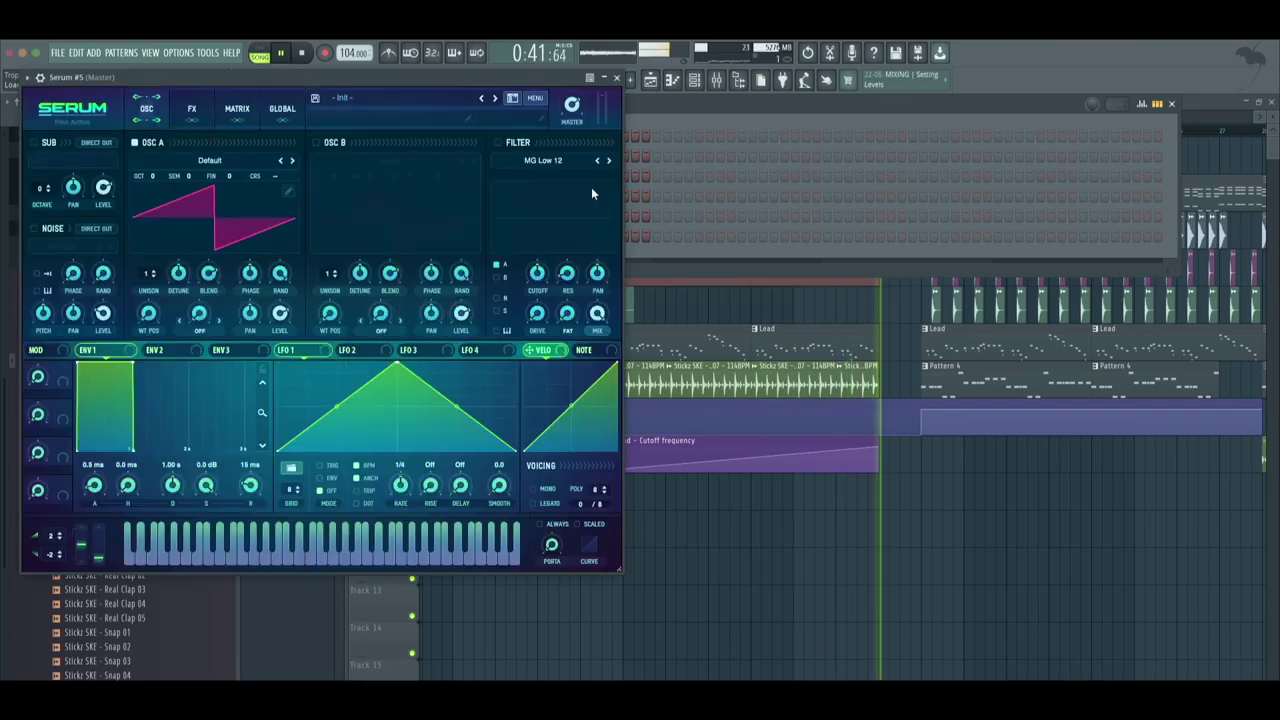
Load the PAD - Broken Glass preset from the Stickz - Kygo Edition presets in Serum #5 and close the plugin
drag(500, 101, 749, 167)
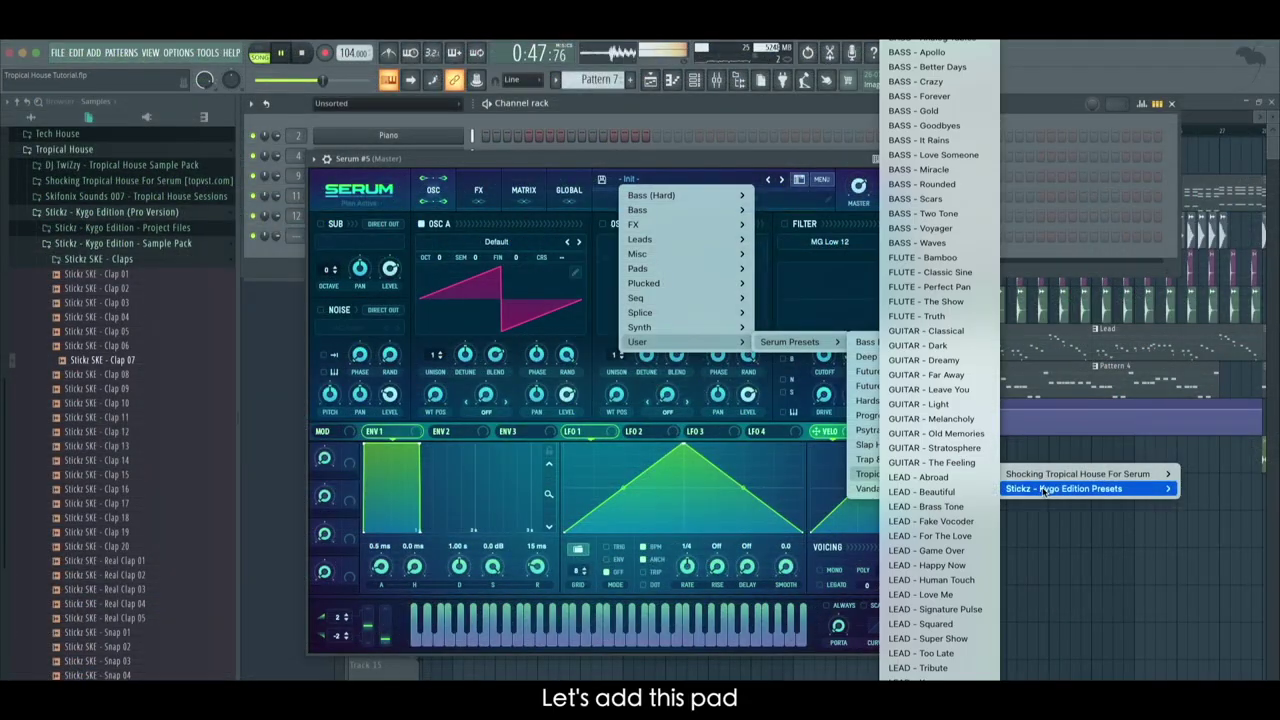
scroll(930, 520, down, 5)
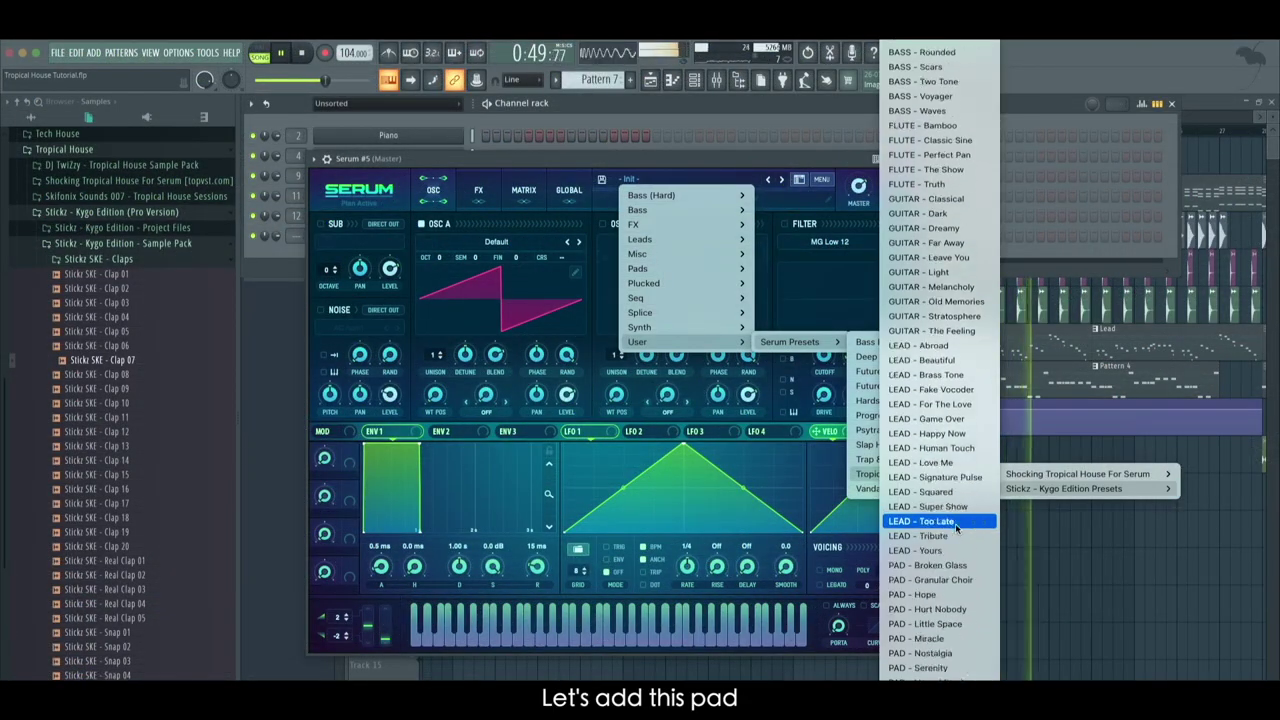
click(930, 550)
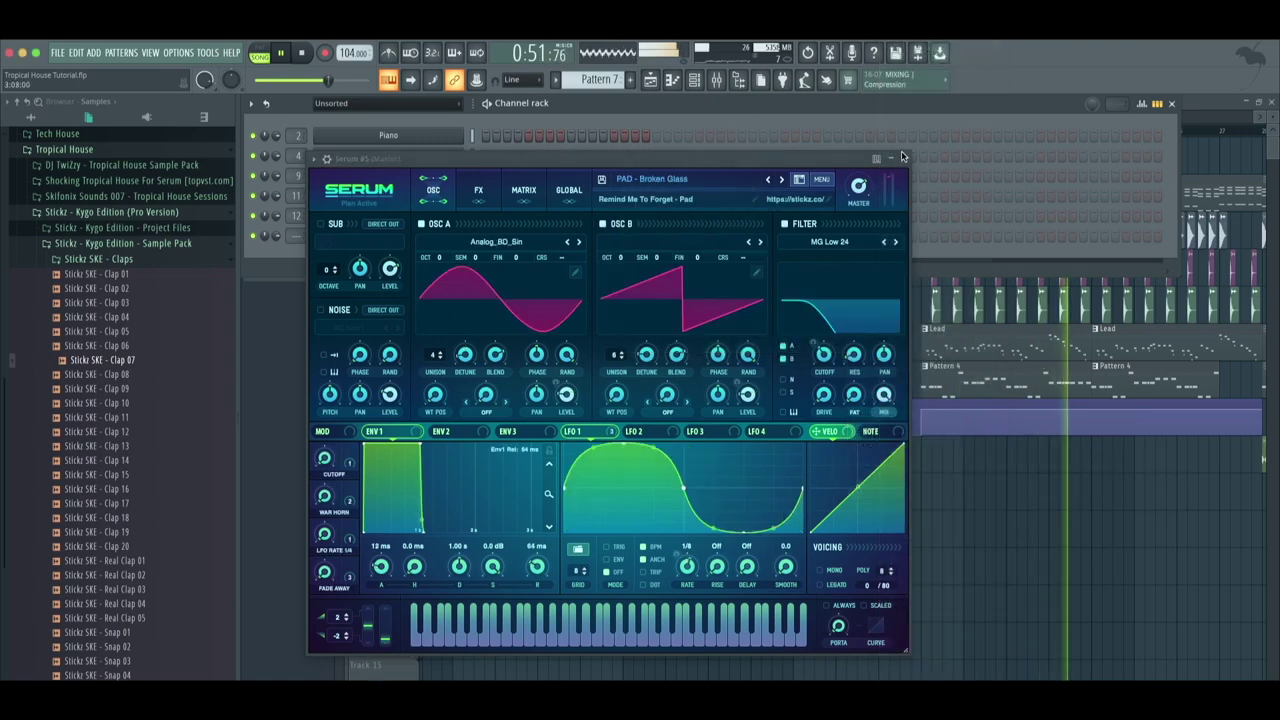
click(903, 157)
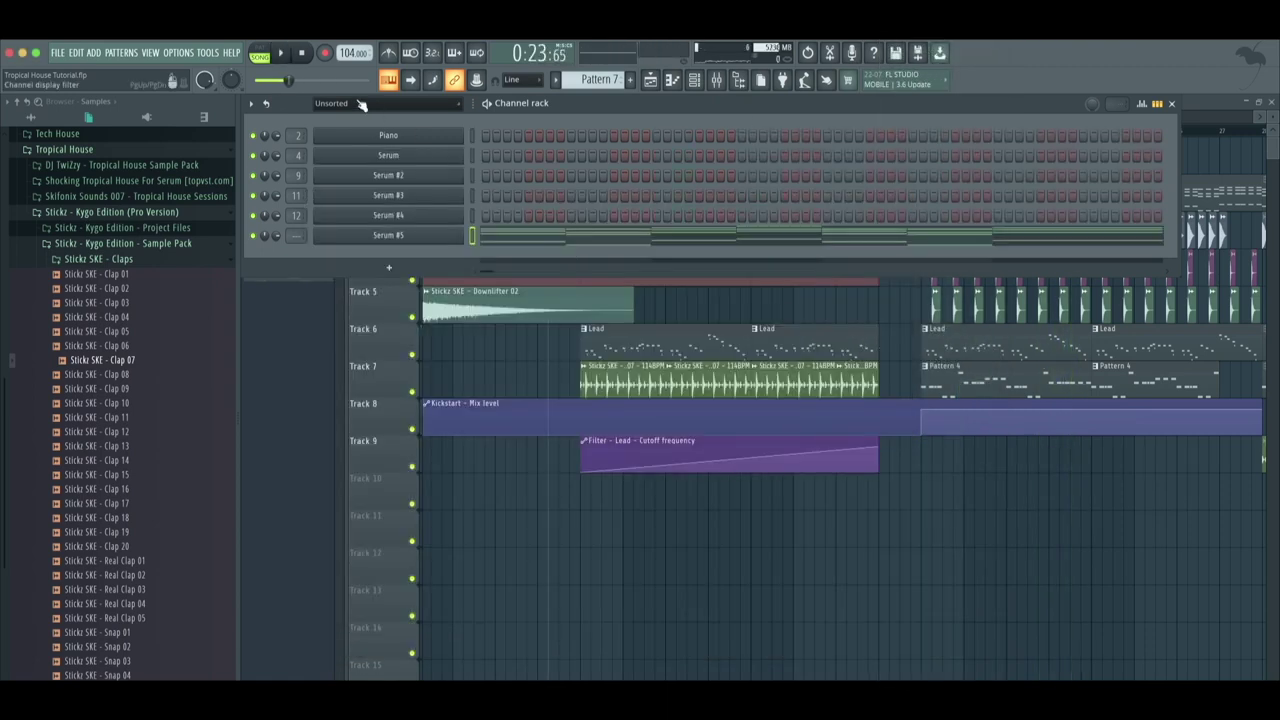
Paste the Piano chords into Serum #5 and transpose all of its notes up one octave
right_click(455, 243)
click(505, 234)
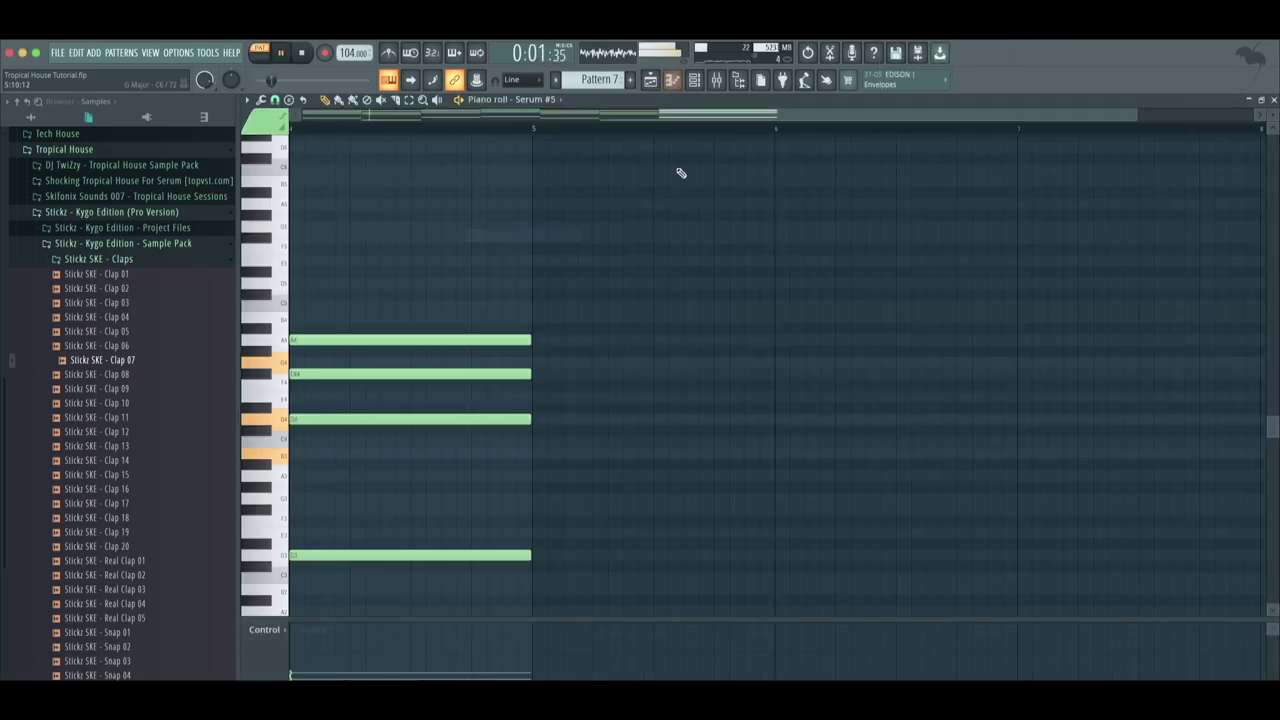
key(ctrl+Up)
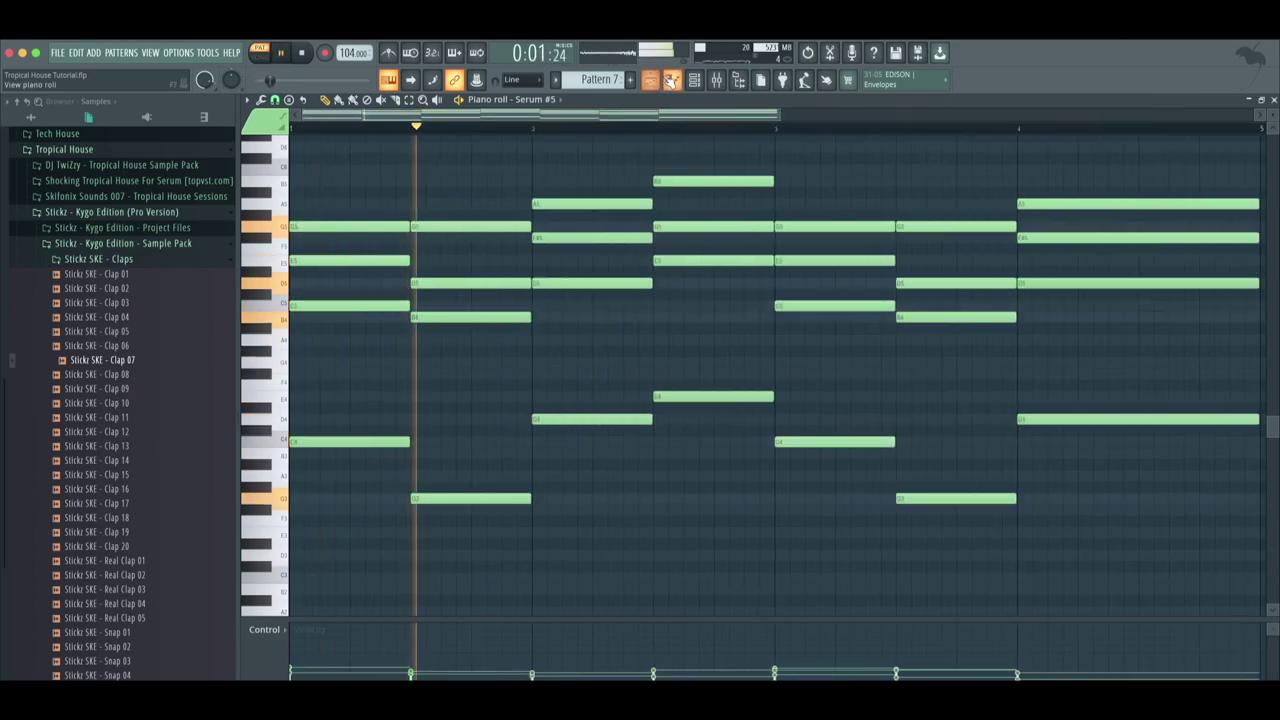
Place Pattern 7 clips on Track 10 at bars 8 and 12 of the playlist
click(658, 84)
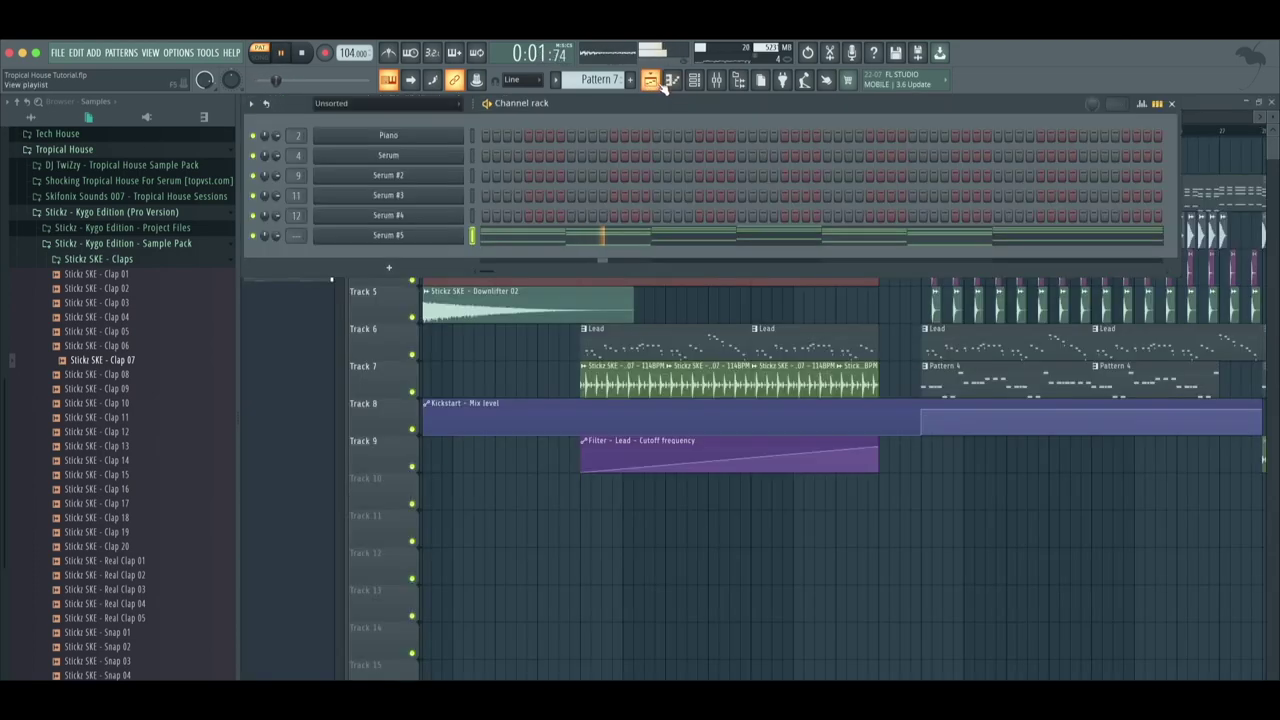
click(656, 84)
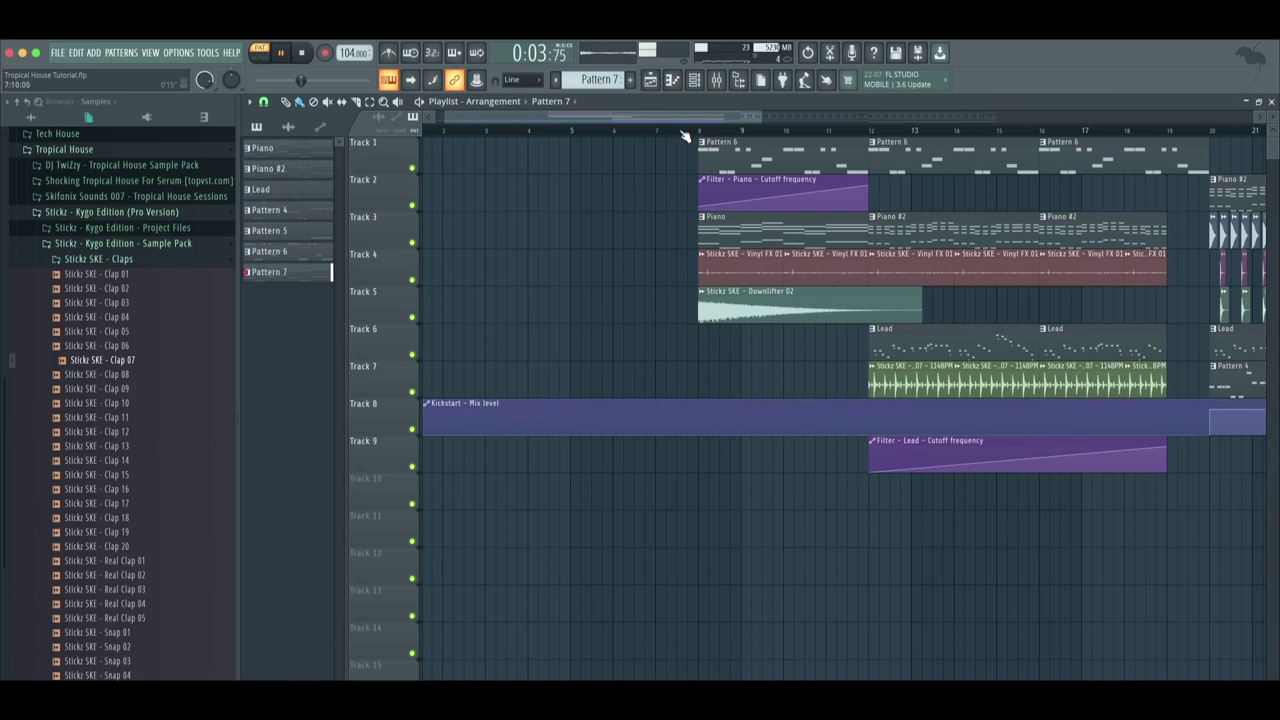
click(690, 135)
click(715, 492)
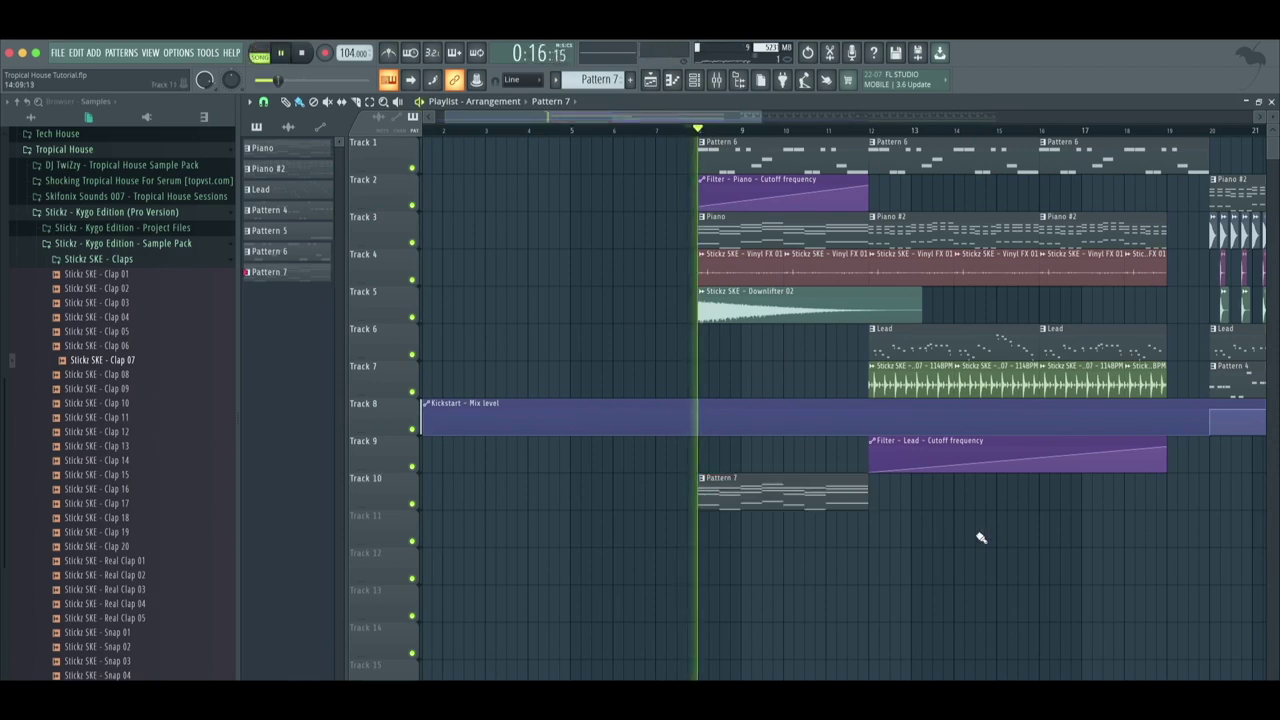
click(874, 492)
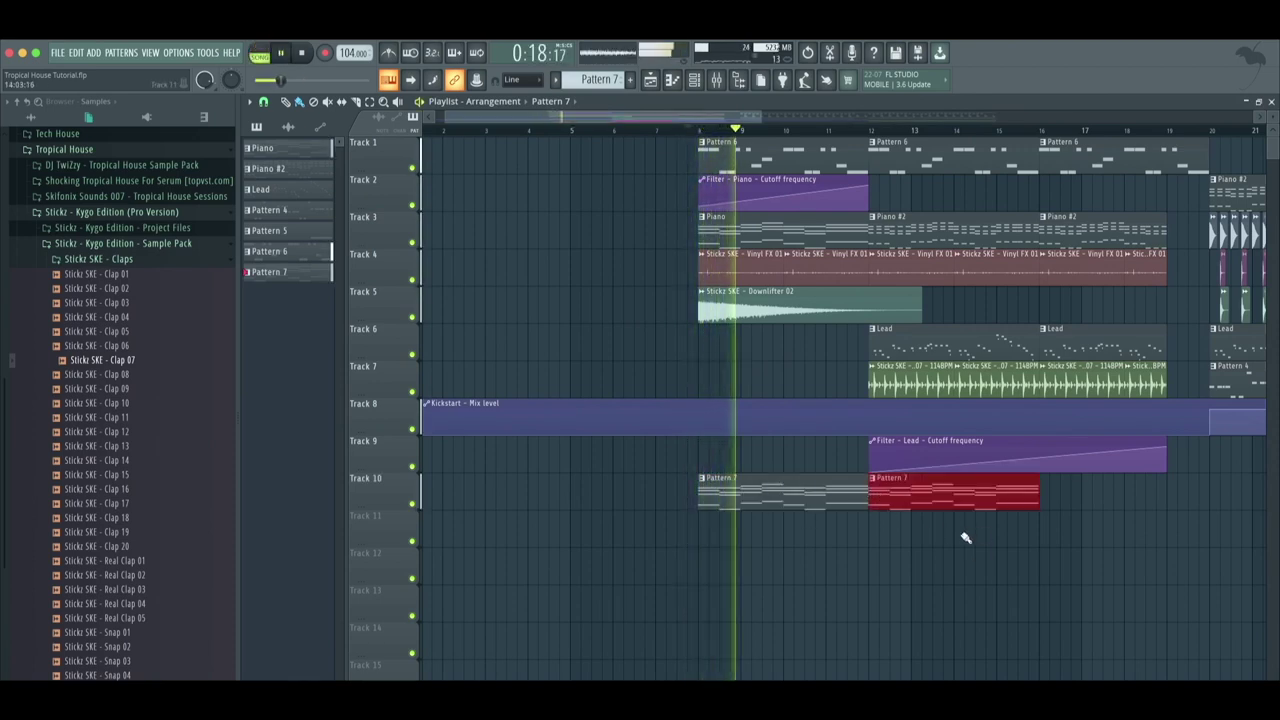
Rename the Serum #5 channel to Pad and route it to mixer track 13
click(694, 80)
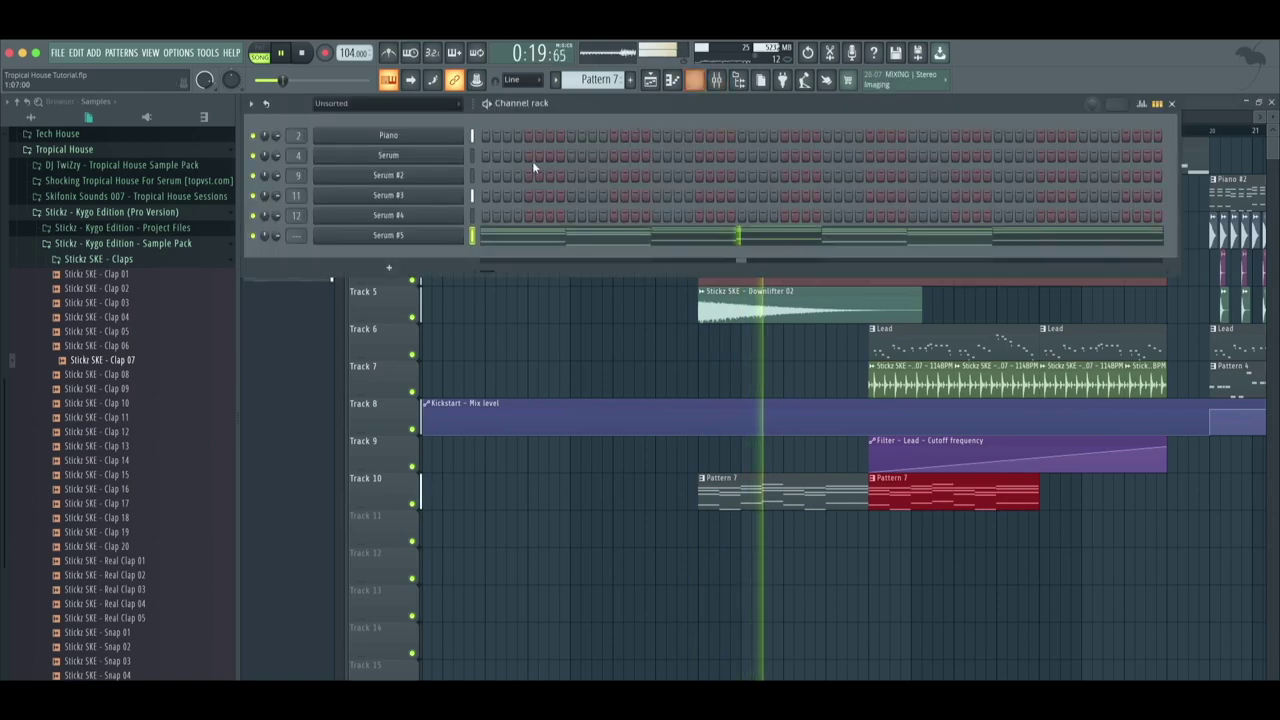
right_click(420, 240)
click(522, 263)
text(P)
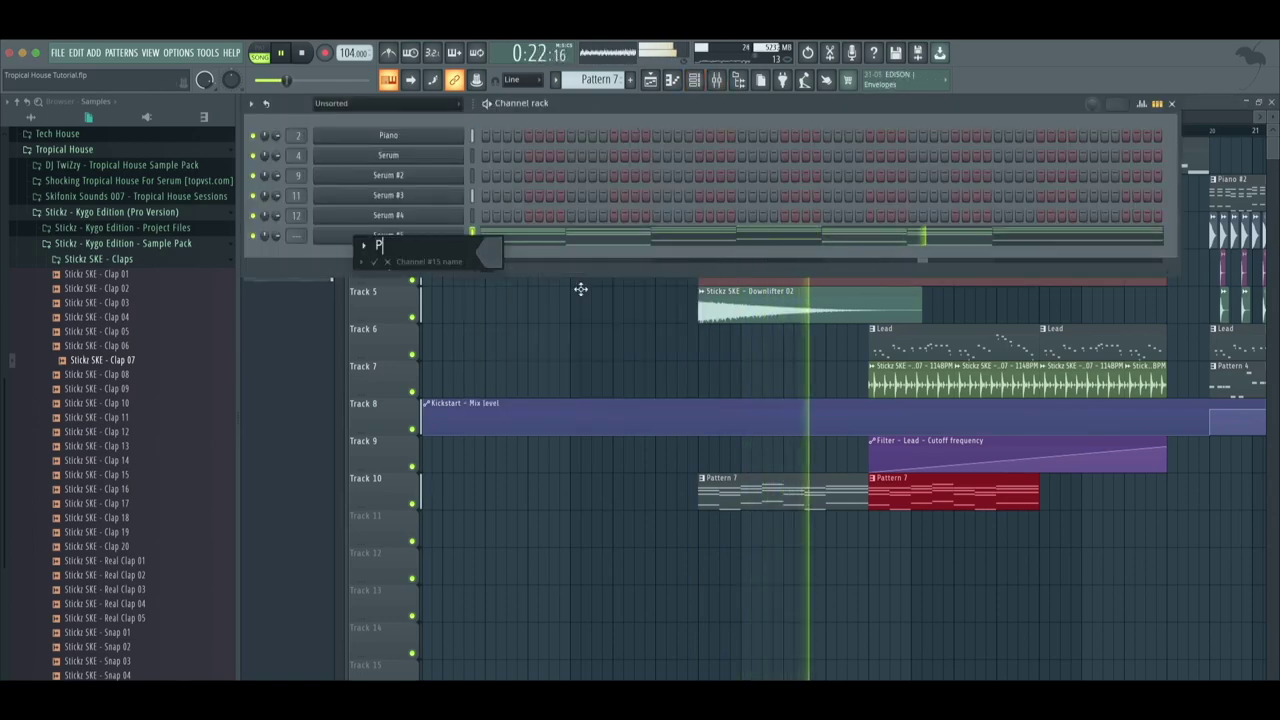
text(ad)
key(Return)
click(448, 238)
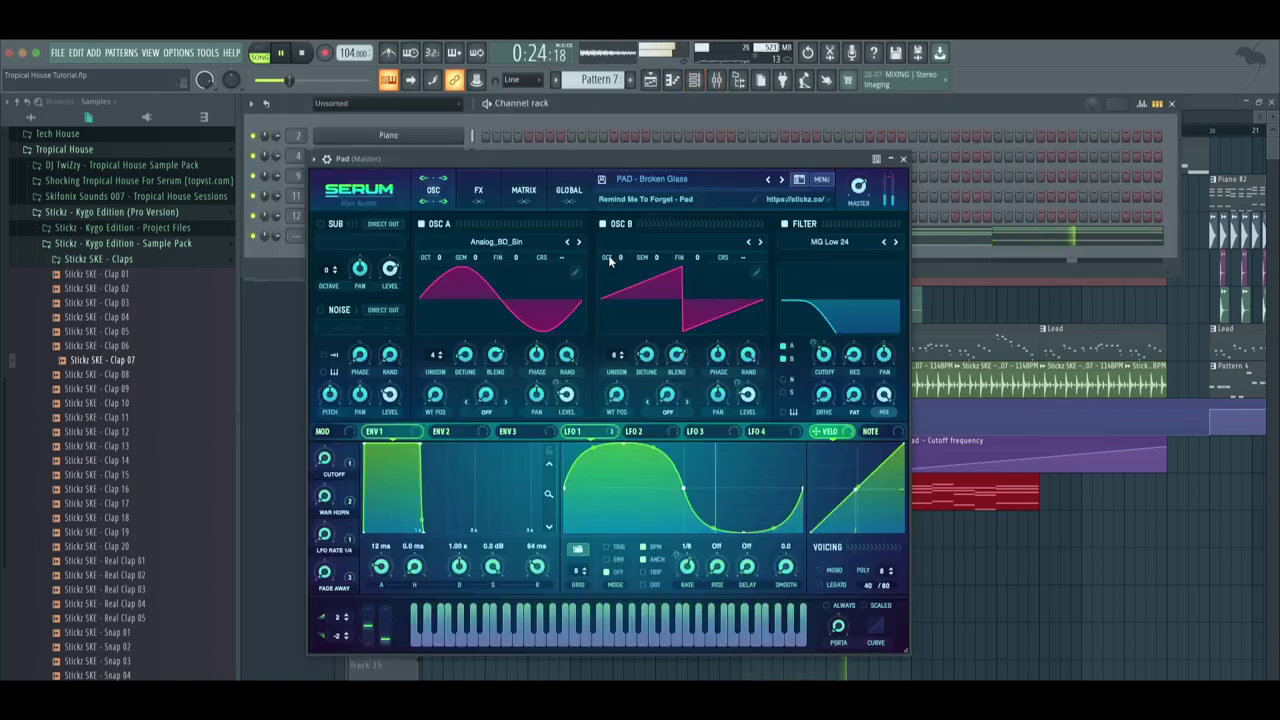
click(903, 159)
click(448, 238)
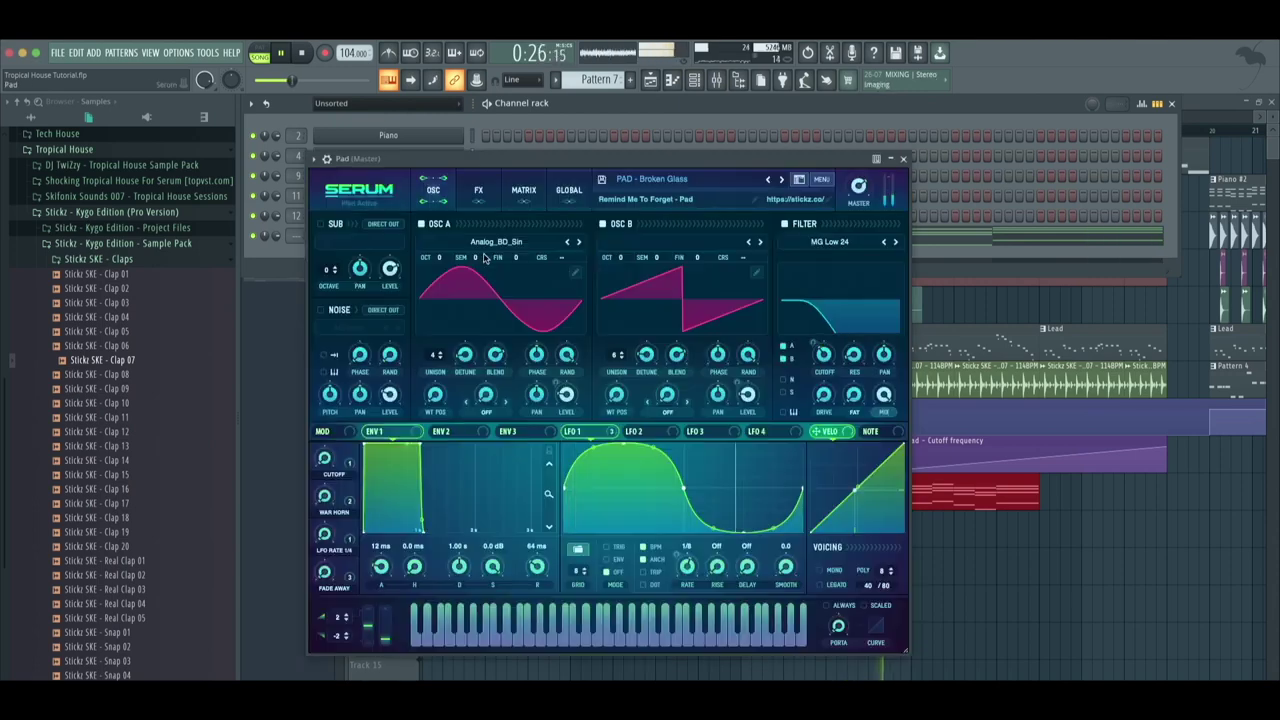
click(903, 159)
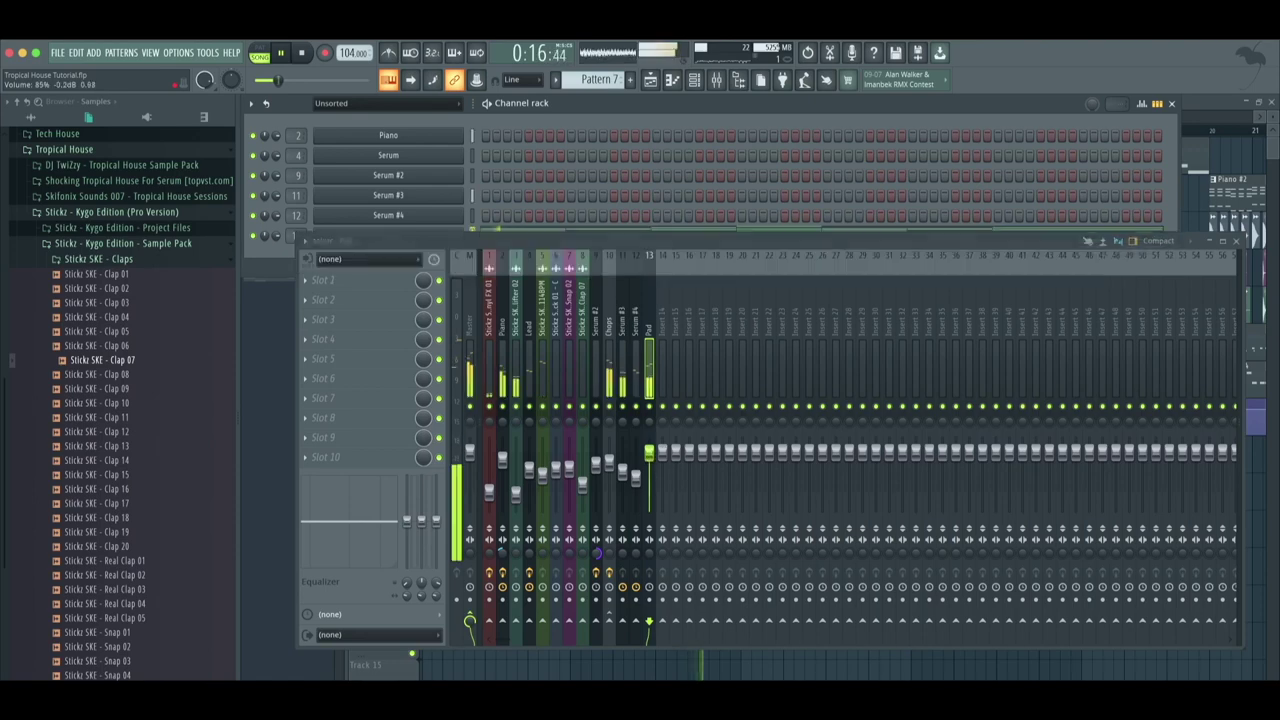
Lower the Pad mixer track's level slightly and insert Fruity Parametric EQ 2 with the Low Cut preset in slot 1
click(322, 280)
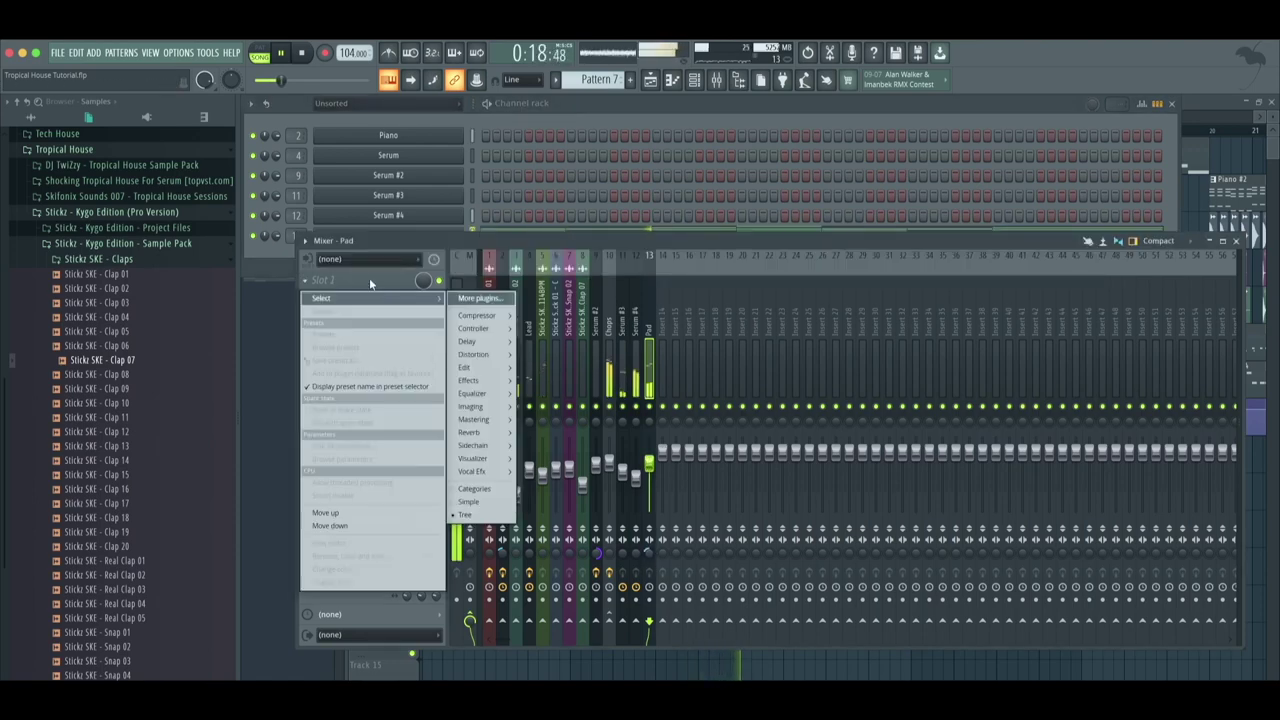
mouse_move(472, 393)
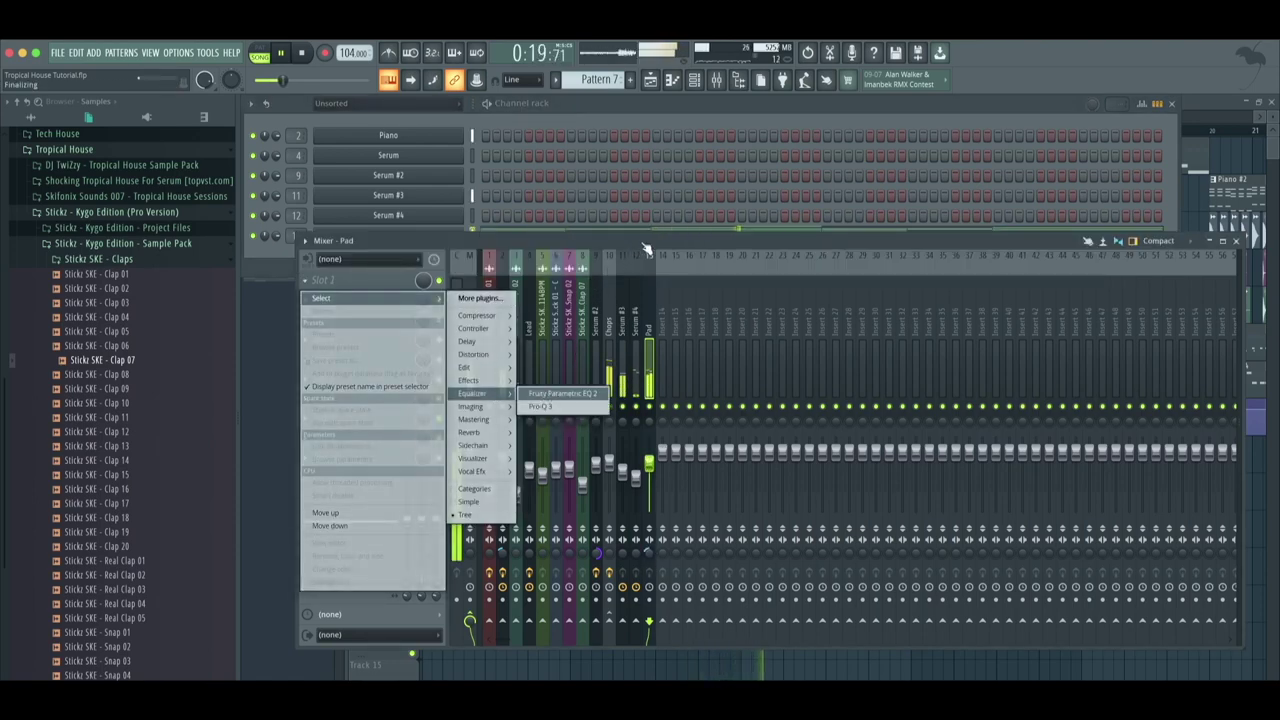
click(562, 393)
click(702, 201)
click(729, 246)
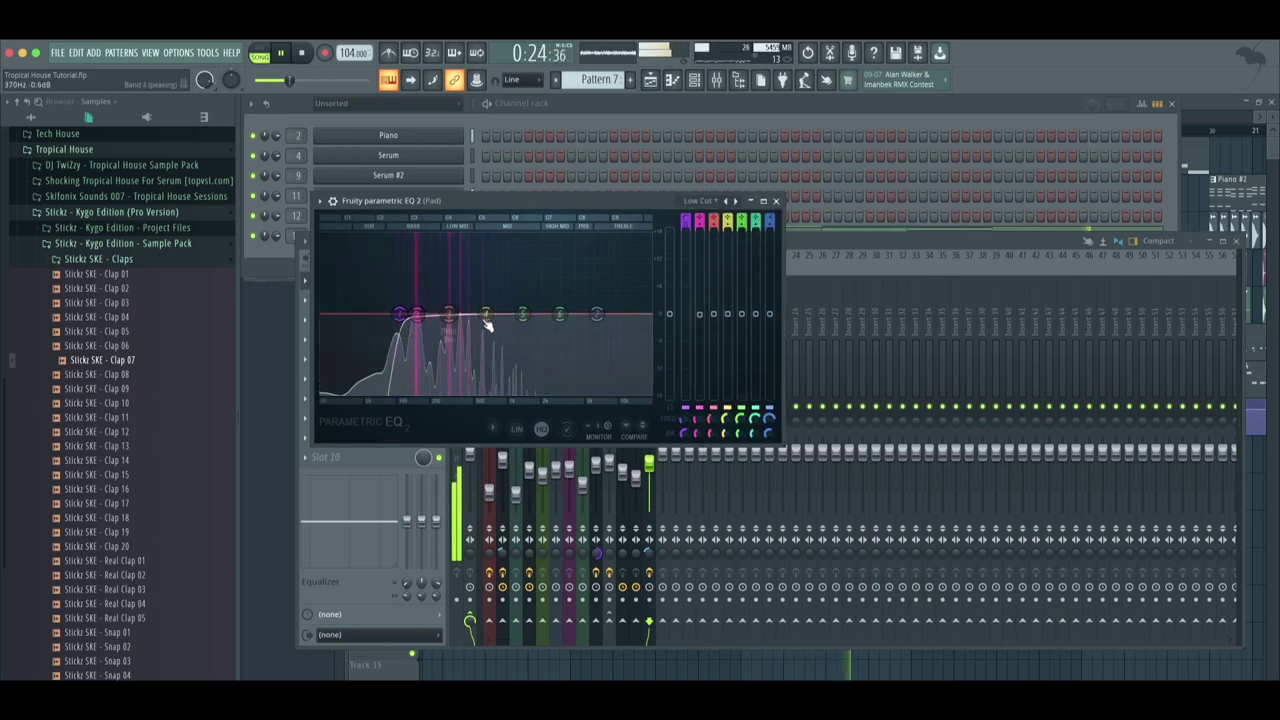
Repeat the Pattern 7 clip on Track 10 at bar 16 and trim its end to bar 19
click(650, 80)
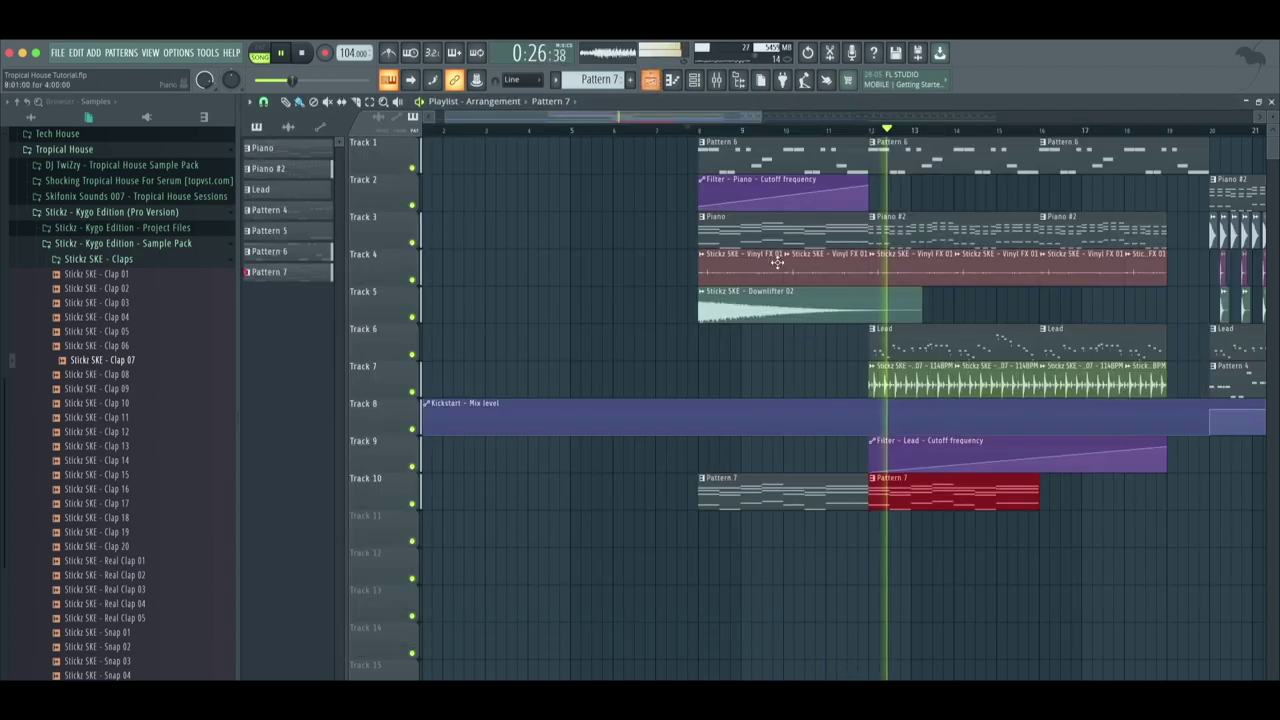
key(ctrl+b)
click(1089, 527)
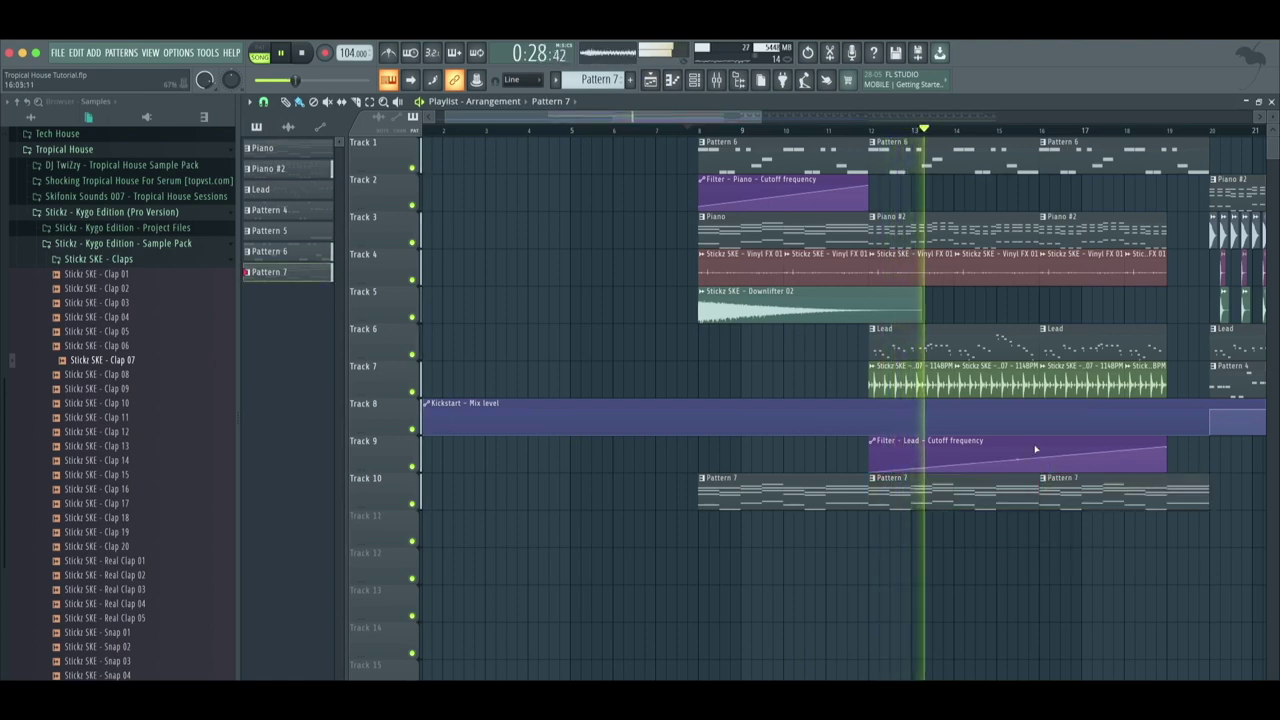
scroll(948, 341, right, 4)
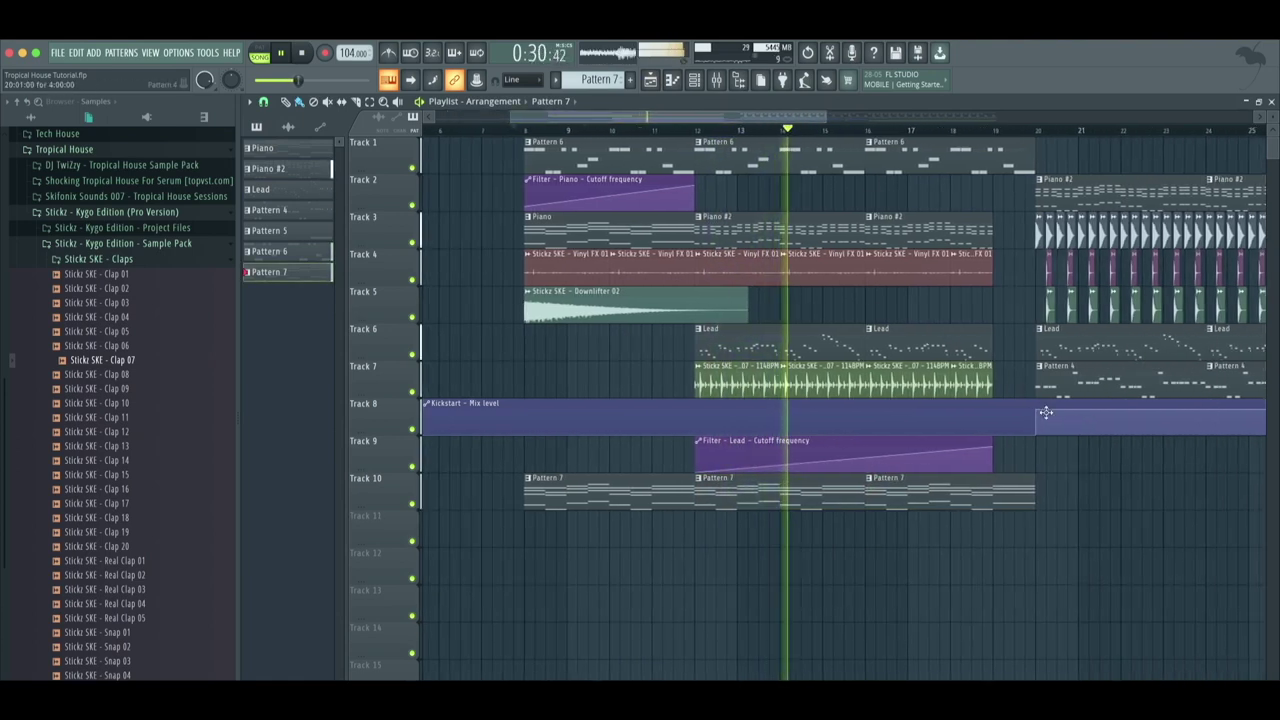
drag(1035, 486, 993, 487)
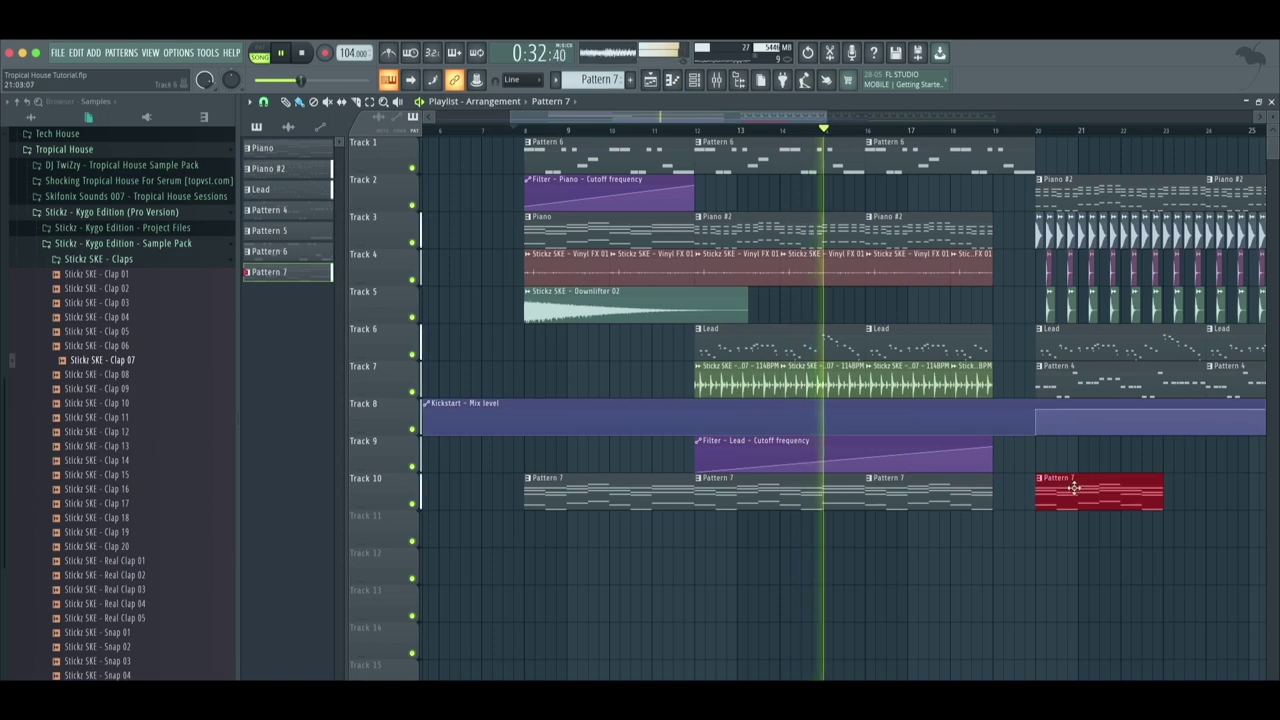
Place two Pattern 4 clips on Track 11 at bars 12 and 16 and trim the second one's end to bar 19
click(1045, 380)
click(729, 529)
key(ctrl+b)
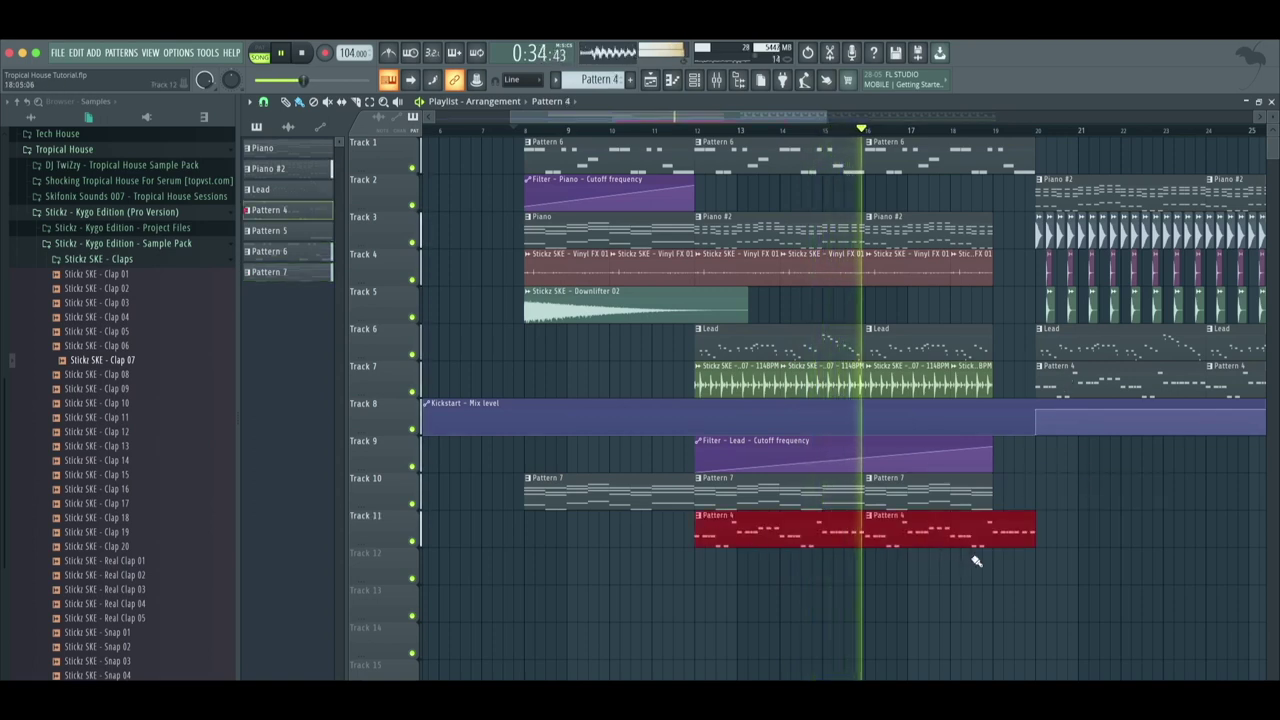
click(994, 545)
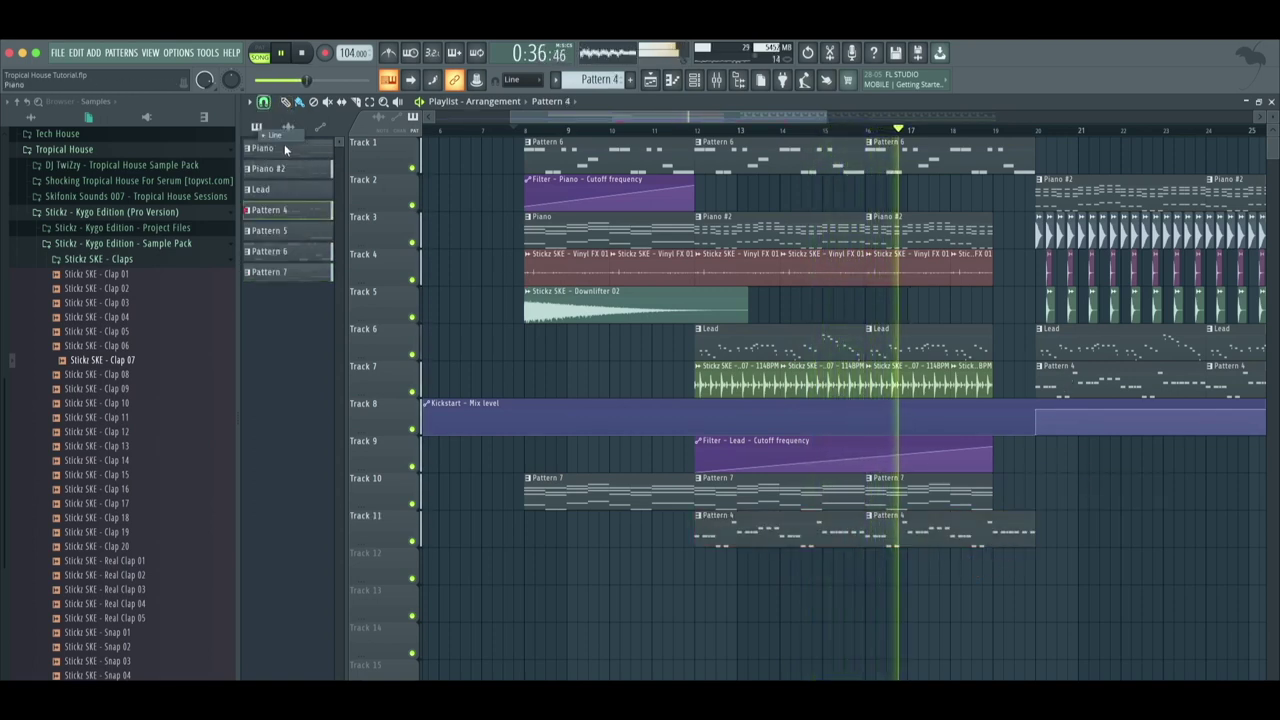
drag(1035, 533, 986, 533)
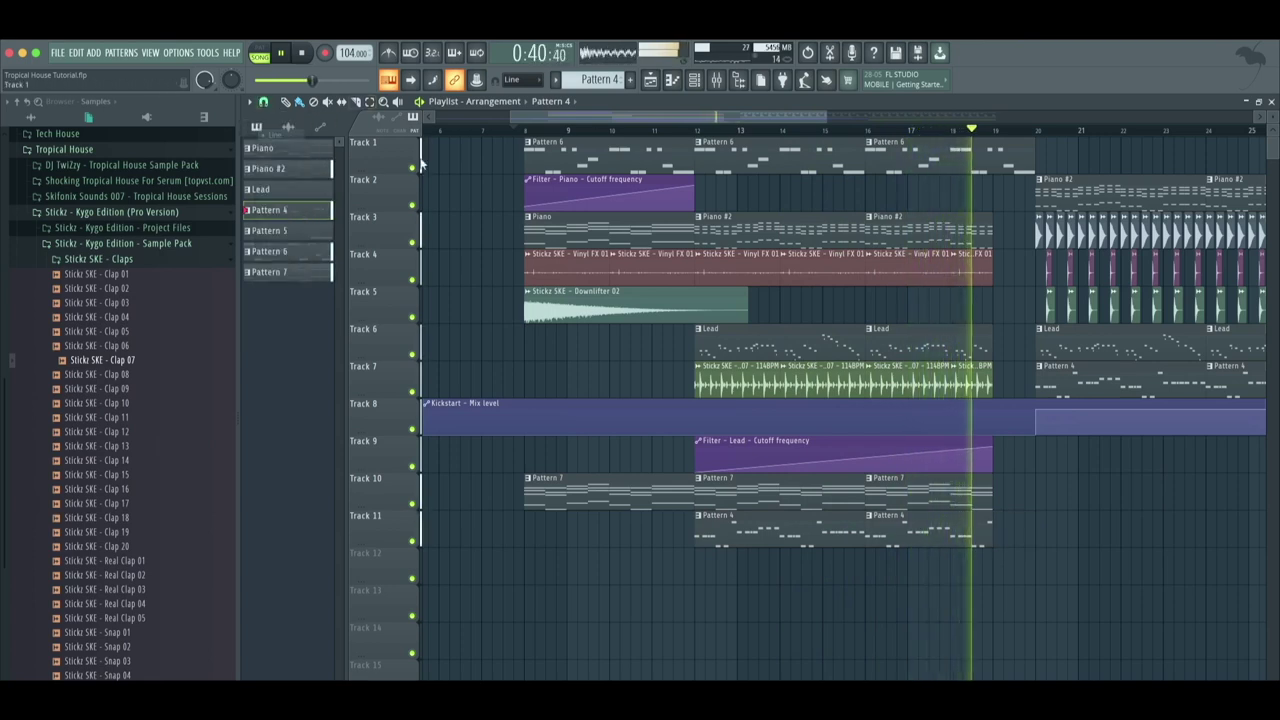
click(716, 80)
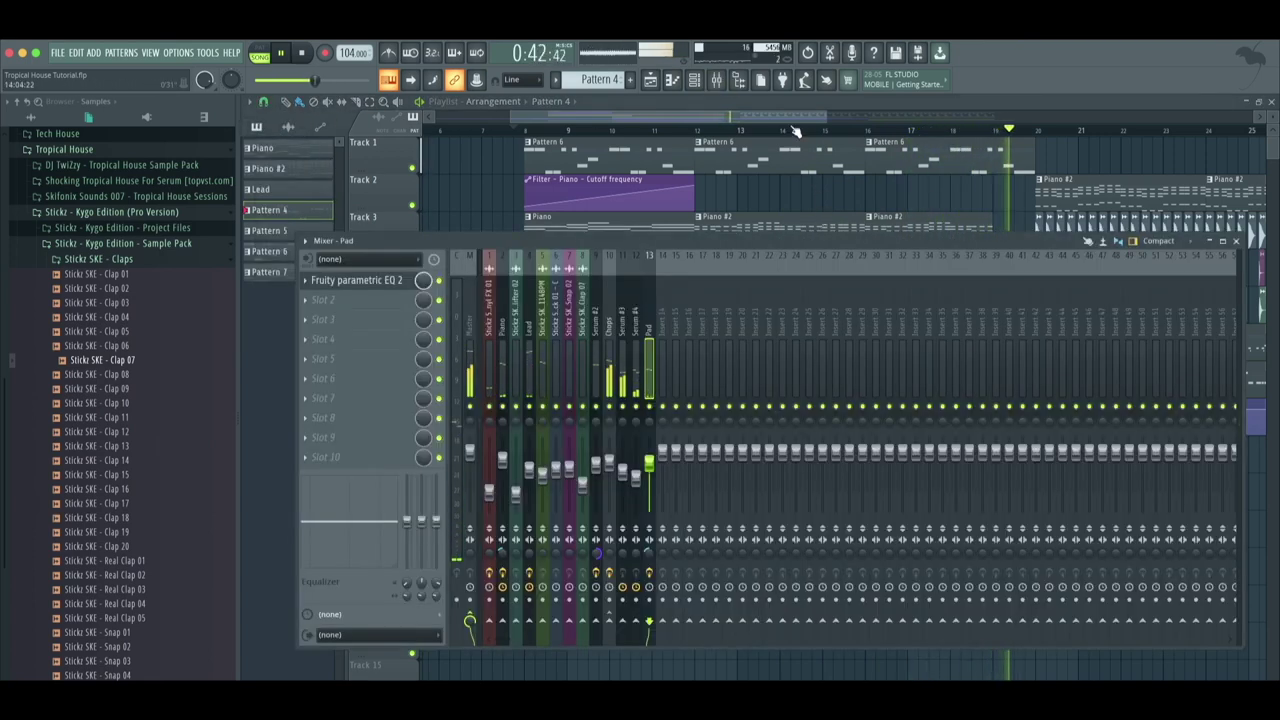
key(F9)
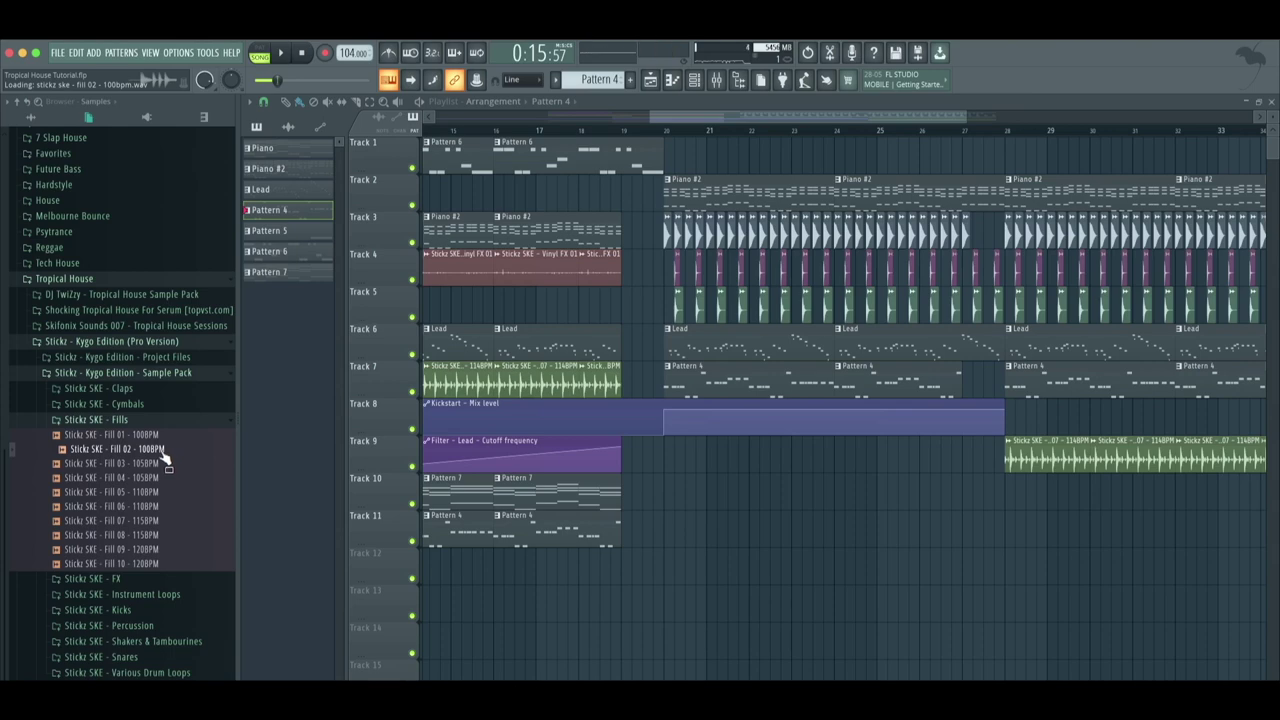
Place the Stickz SKE - Fill 02 - 100BPM sample on Track 6 just before bar 20 and tempo-fit it at 100 BPM in Stretch mode
drag(812, 548, 823, 537)
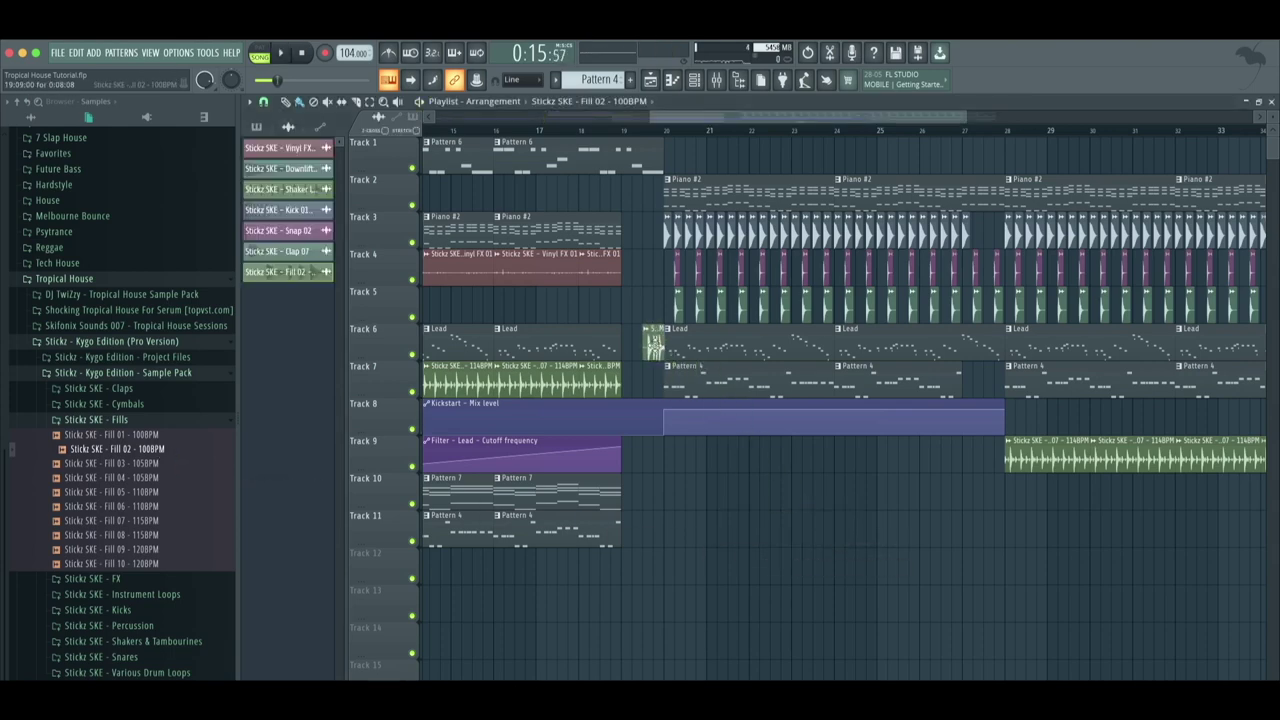
double_click(653, 344)
right_click(534, 231)
click(570, 252)
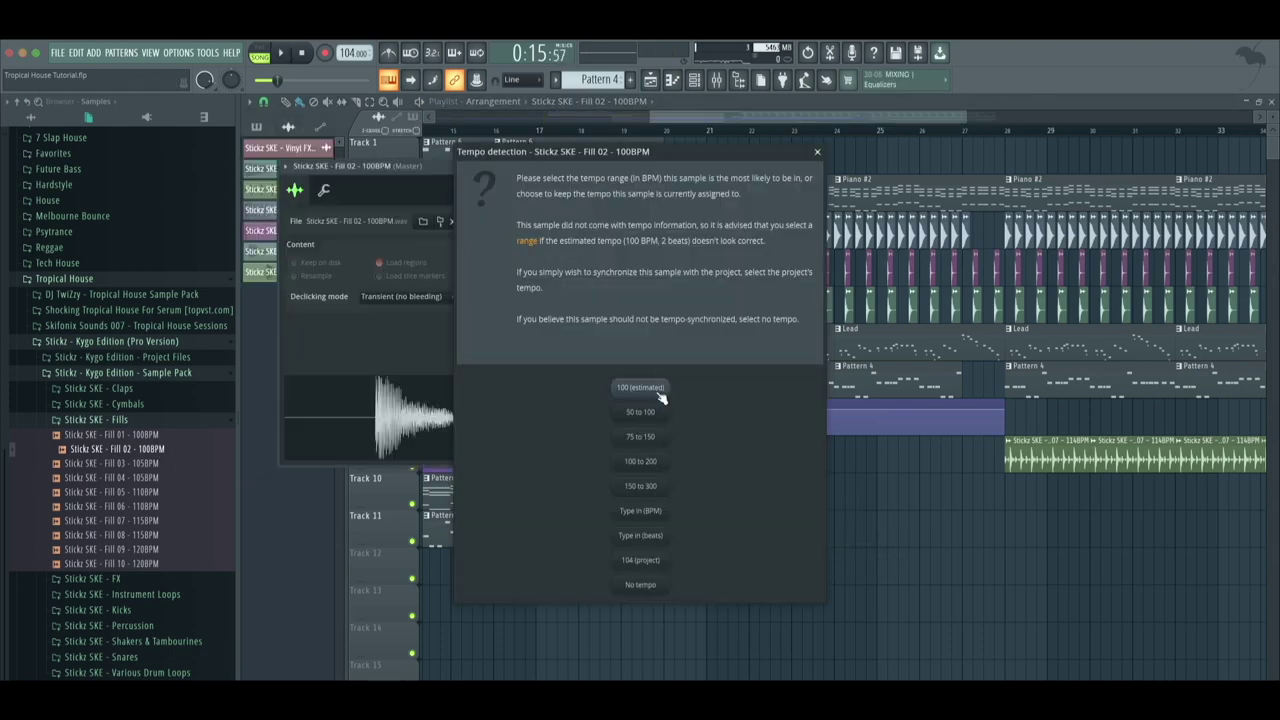
click(643, 380)
click(600, 237)
click(594, 274)
Play the song, route the Fill 02 sample to mixer track 14 and lower that track's volume to about 66%
key(space)
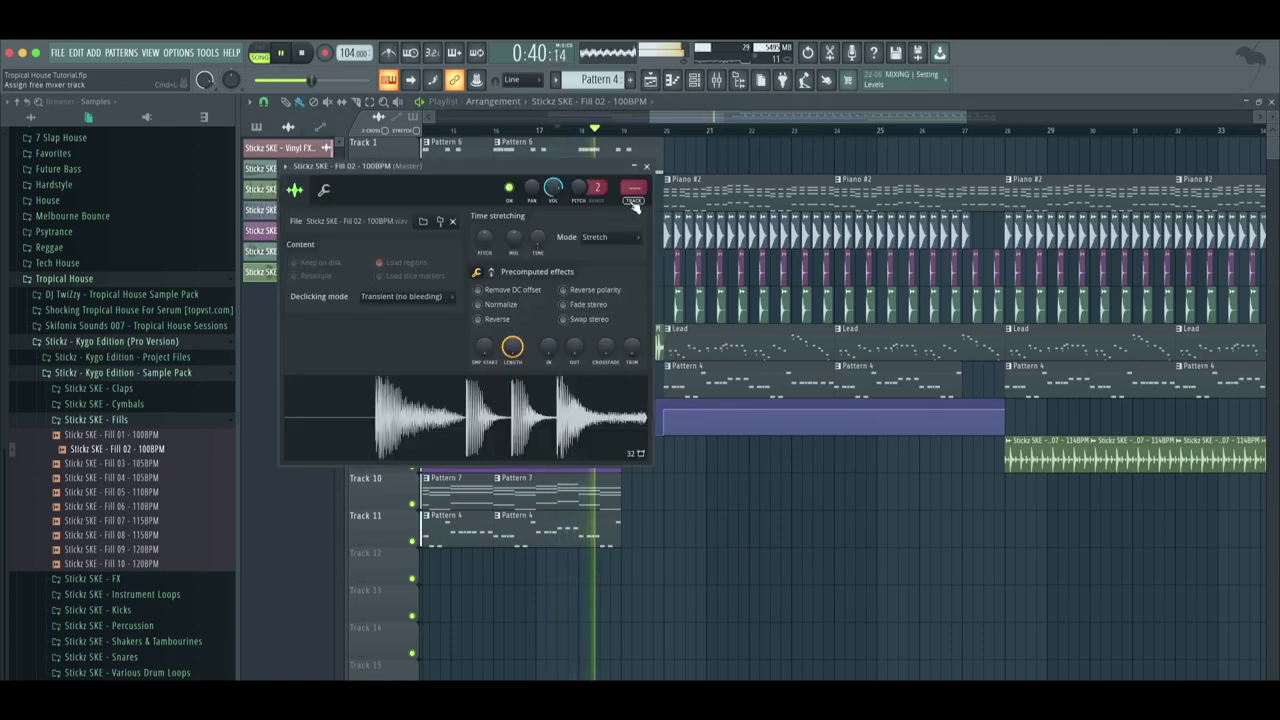
click(634, 192)
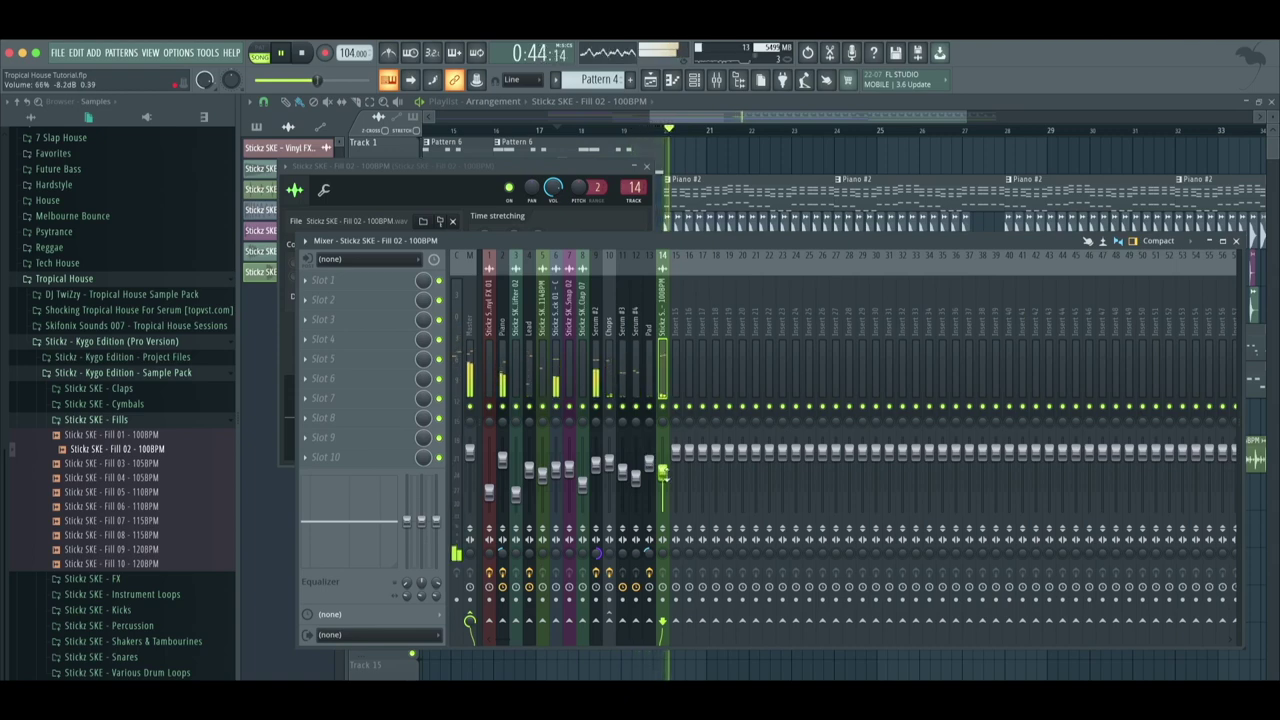
click(765, 116)
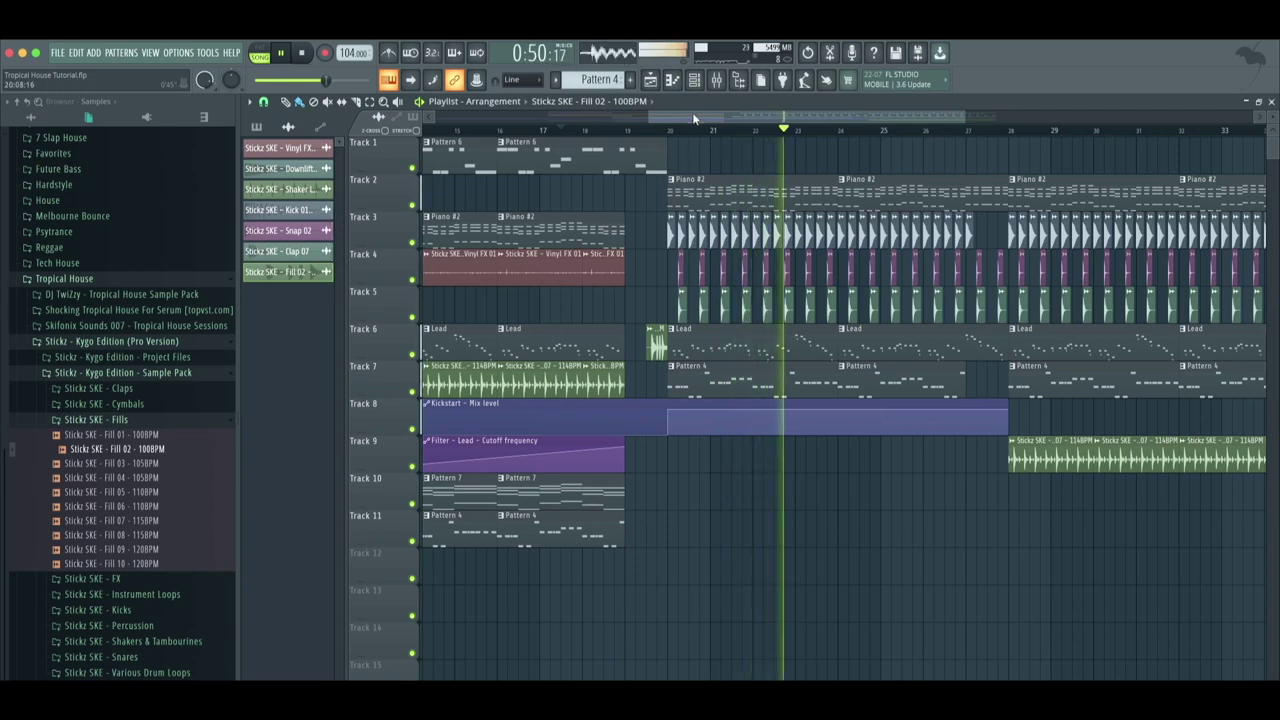
Place Pattern 6 clips on Track 1 at bars 28 and 32 of the playlist
drag(692, 112, 689, 112)
click(836, 204)
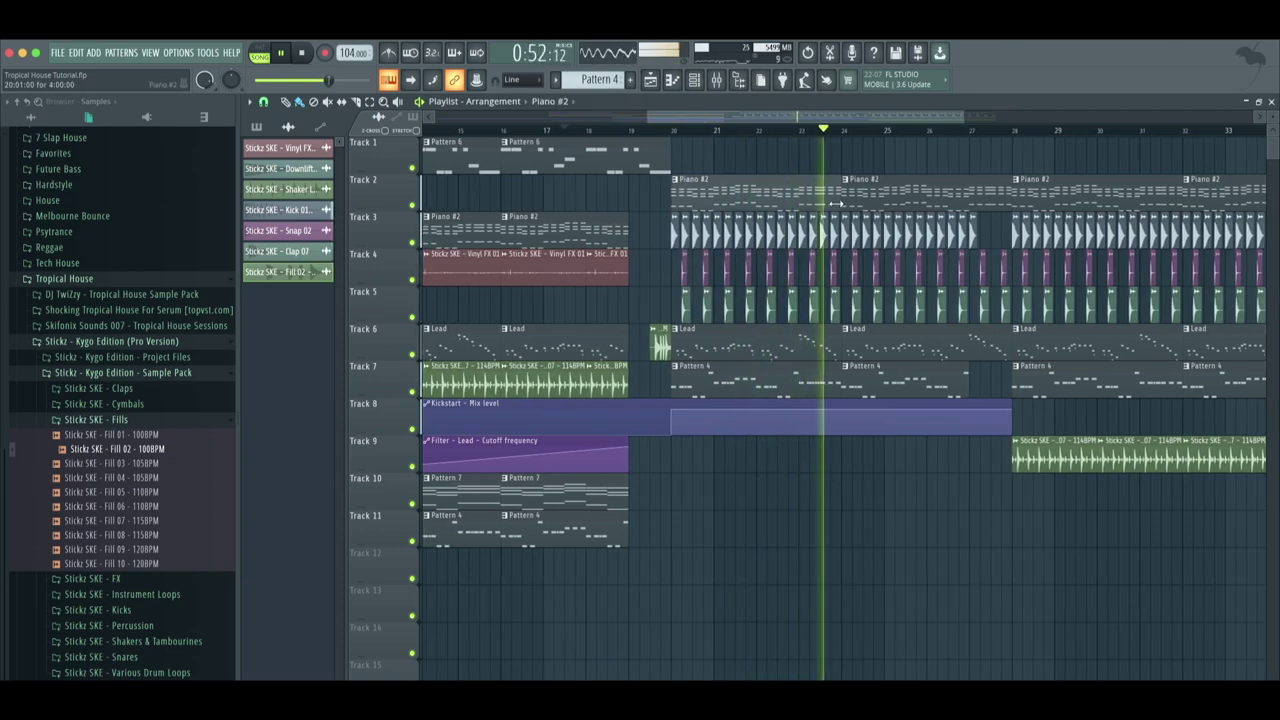
drag(773, 111, 766, 137)
click(713, 150)
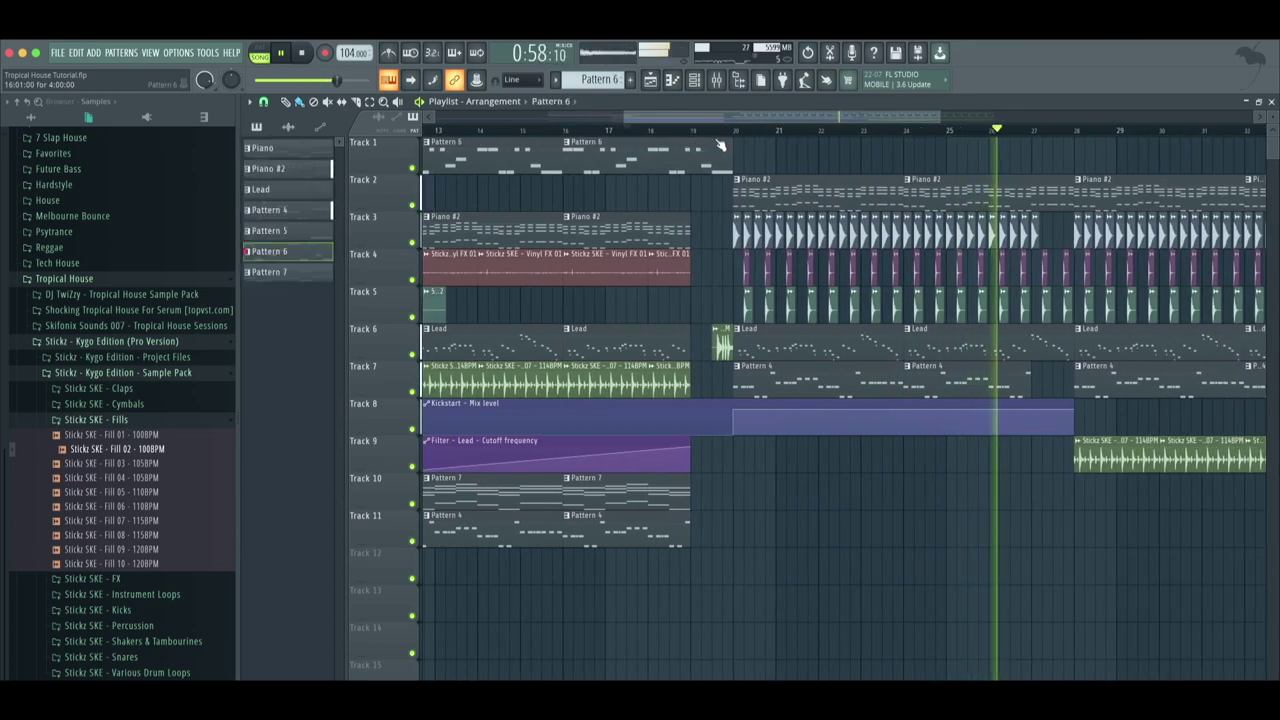
click(1069, 160)
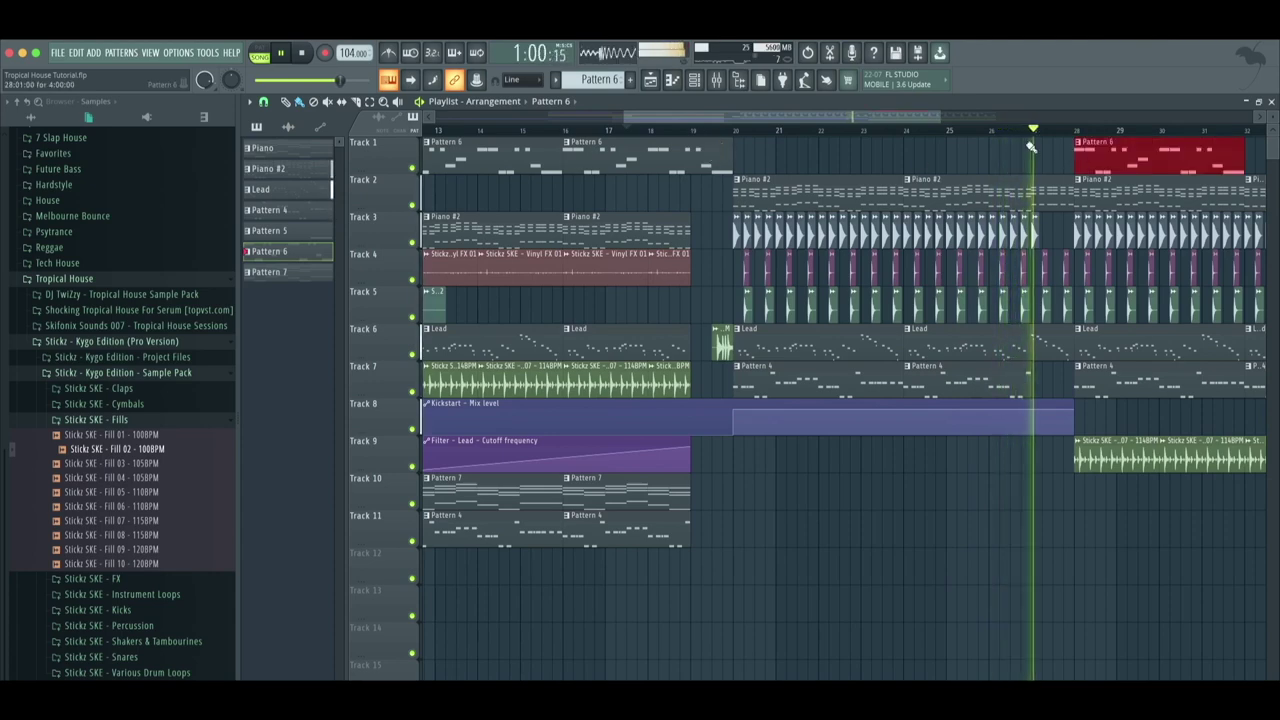
drag(884, 117, 986, 120)
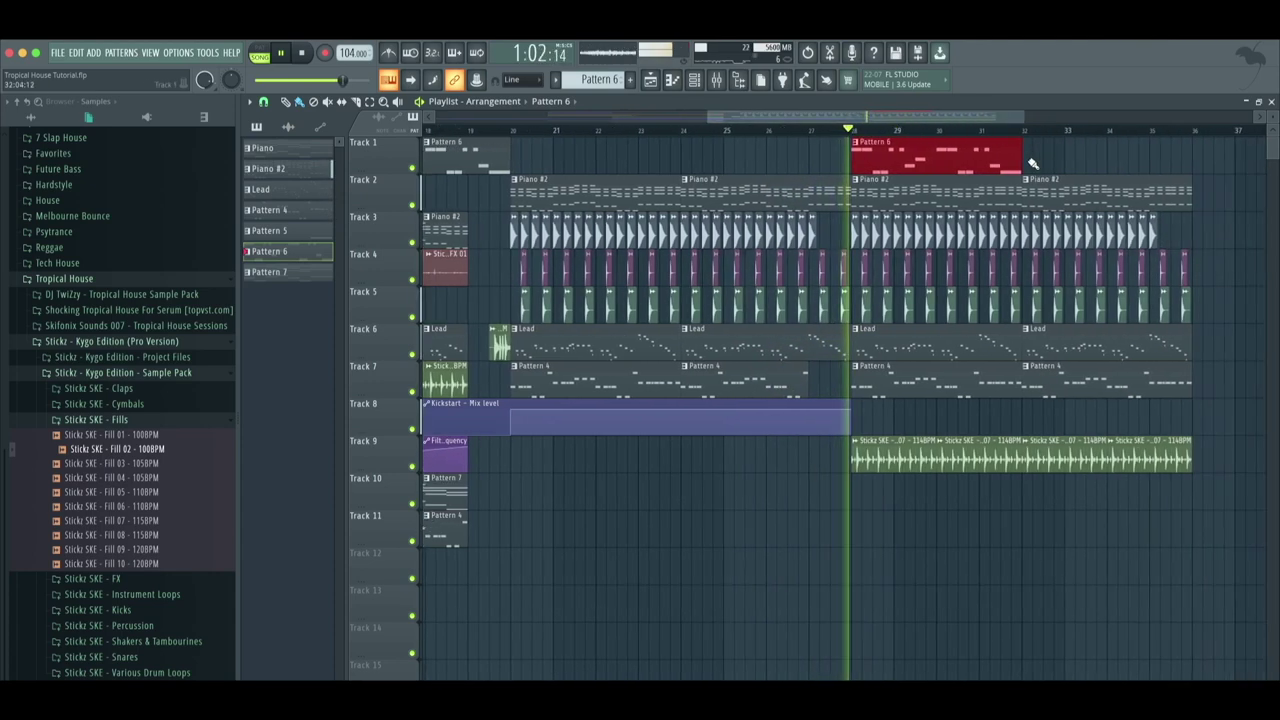
Create an automation clip for the mix level of Kickstart on the Chops mixer track
click(716, 82)
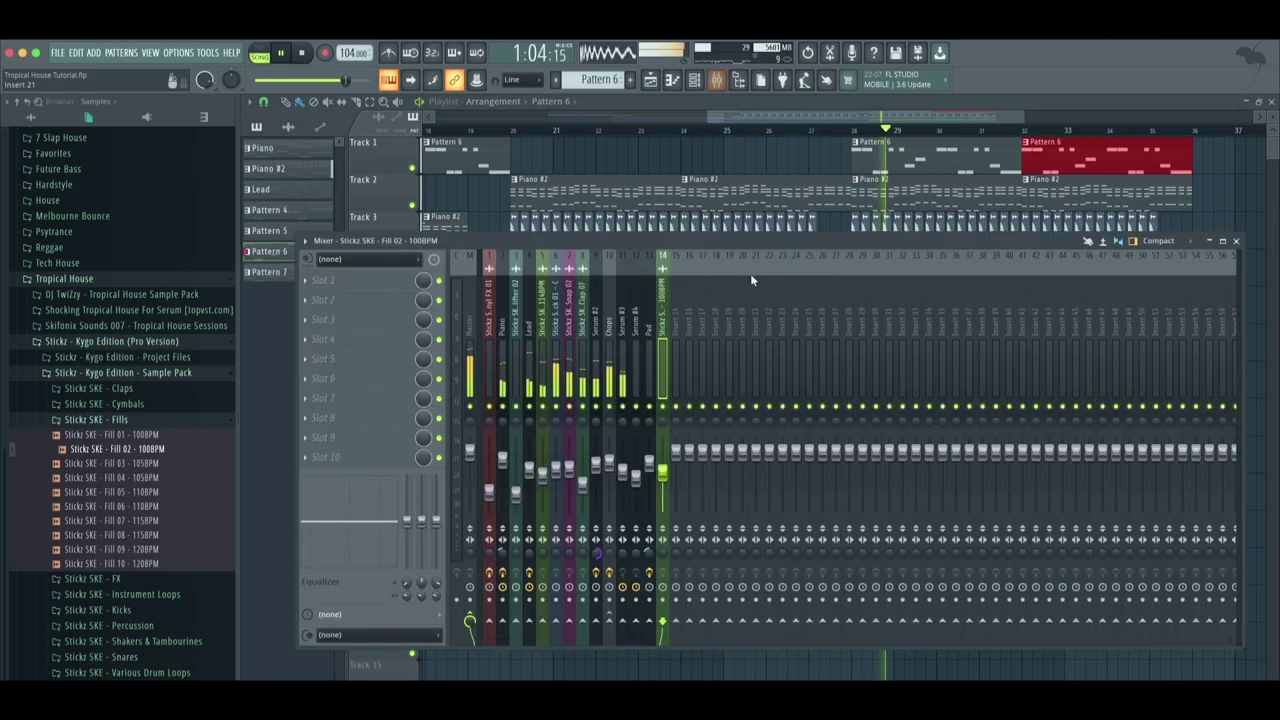
click(516, 343)
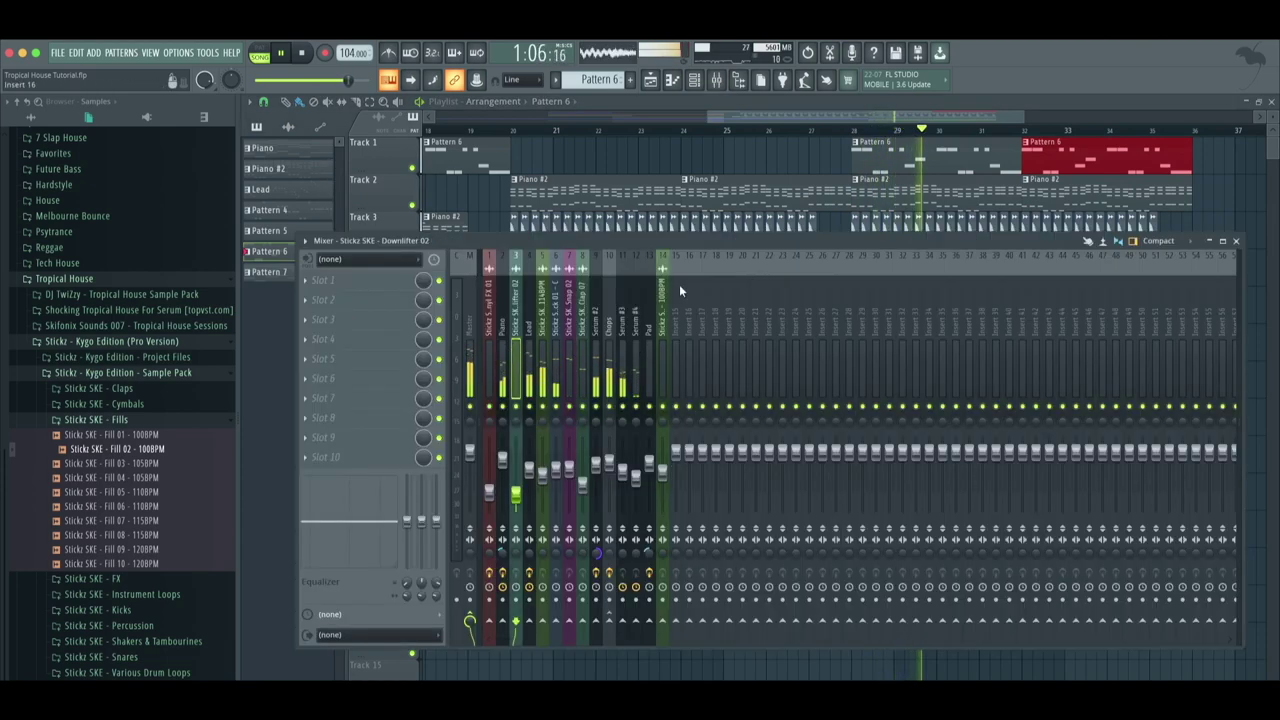
click(528, 340)
click(544, 359)
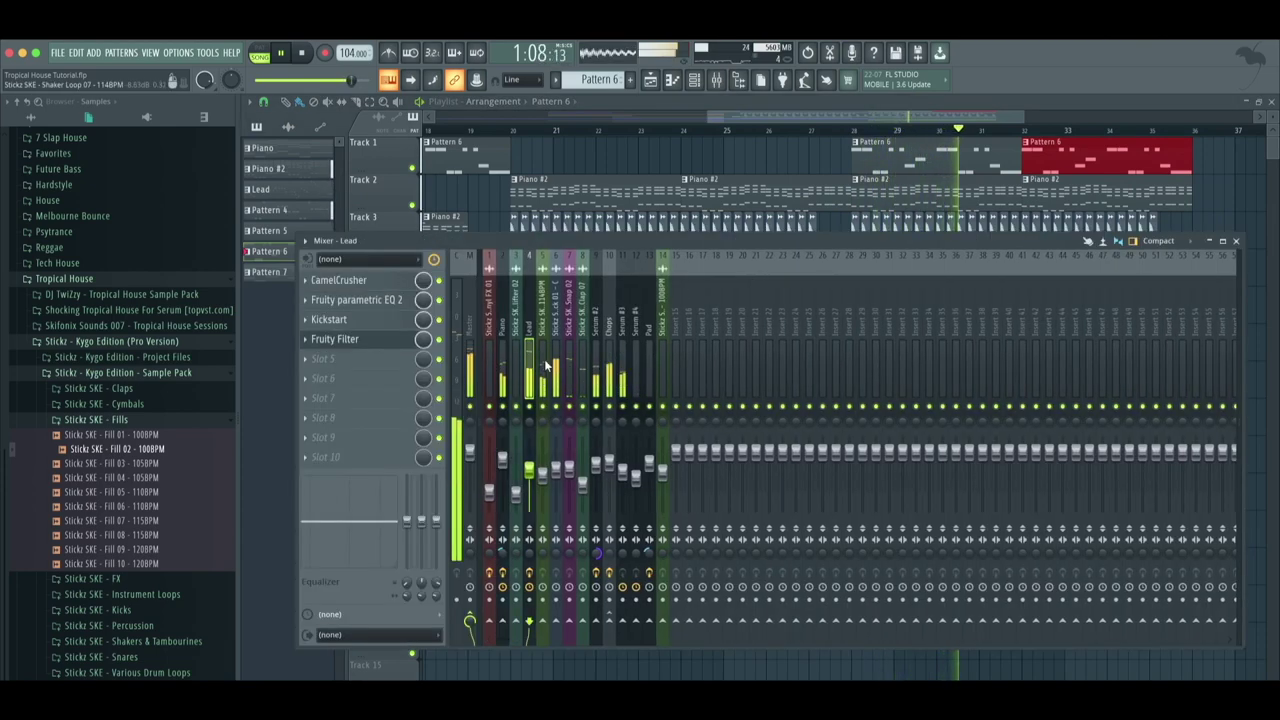
click(560, 388)
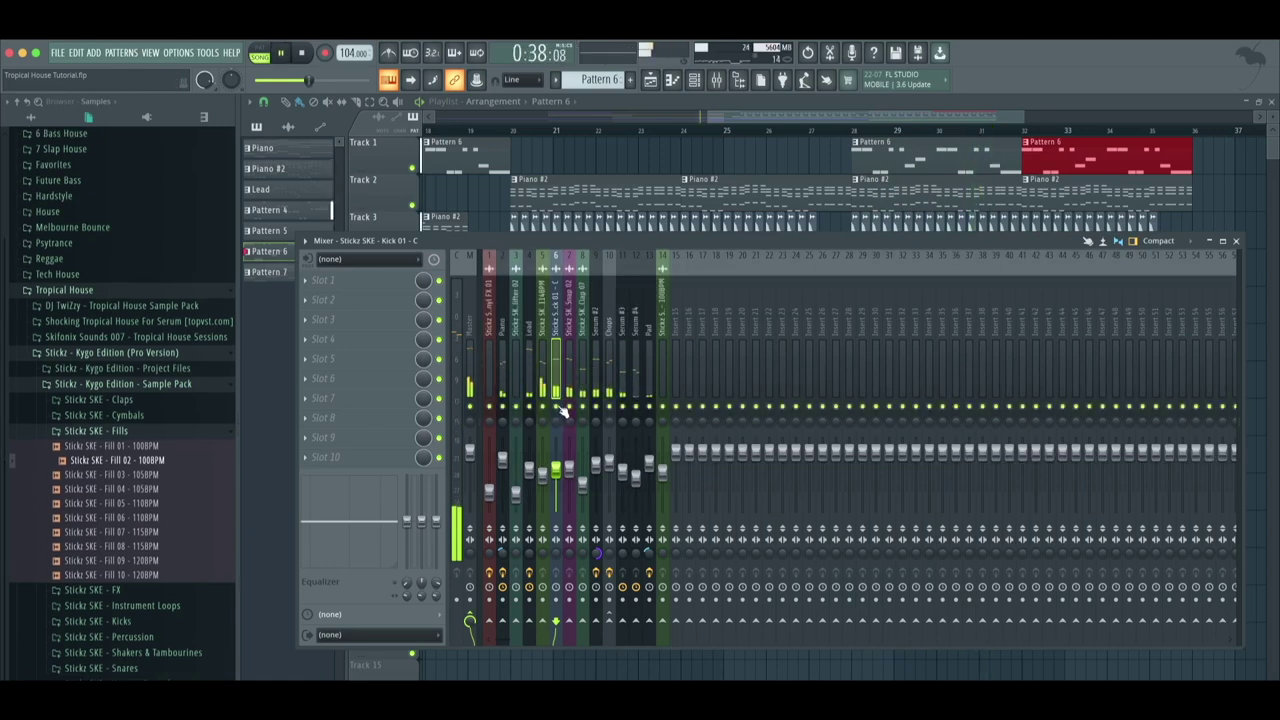
click(600, 388)
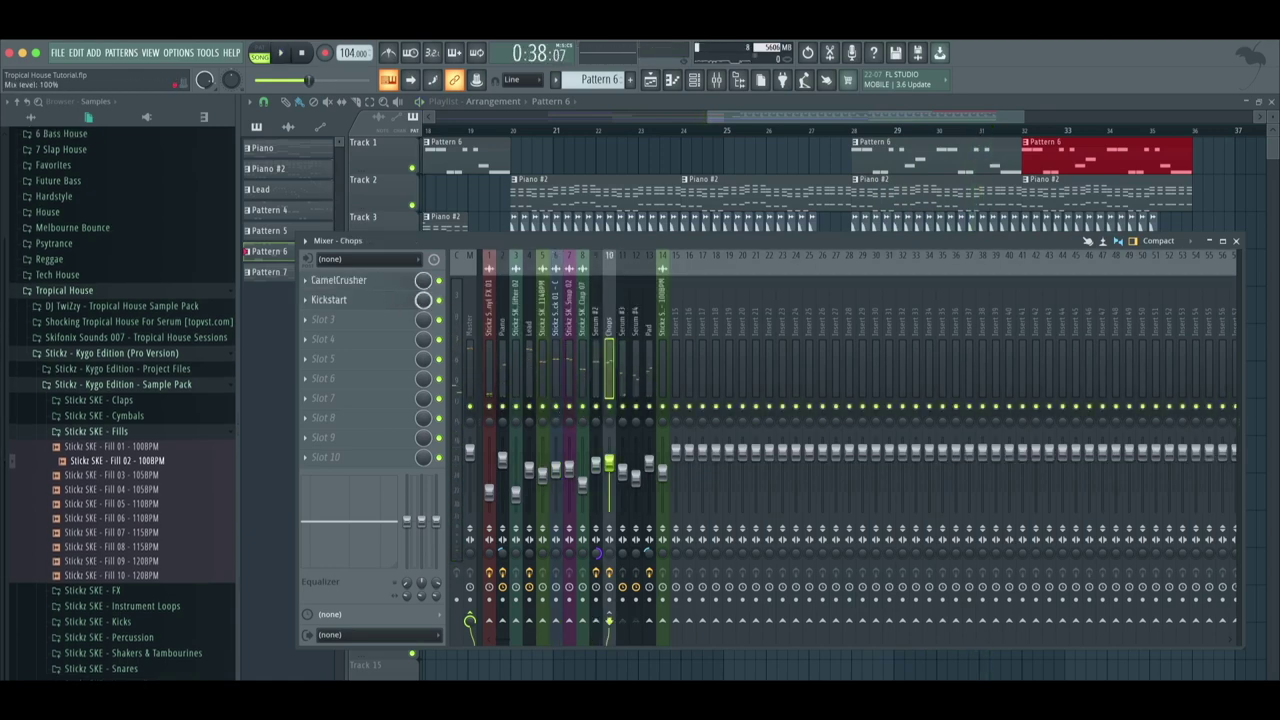
right_click(421, 300)
click(514, 400)
click(724, 107)
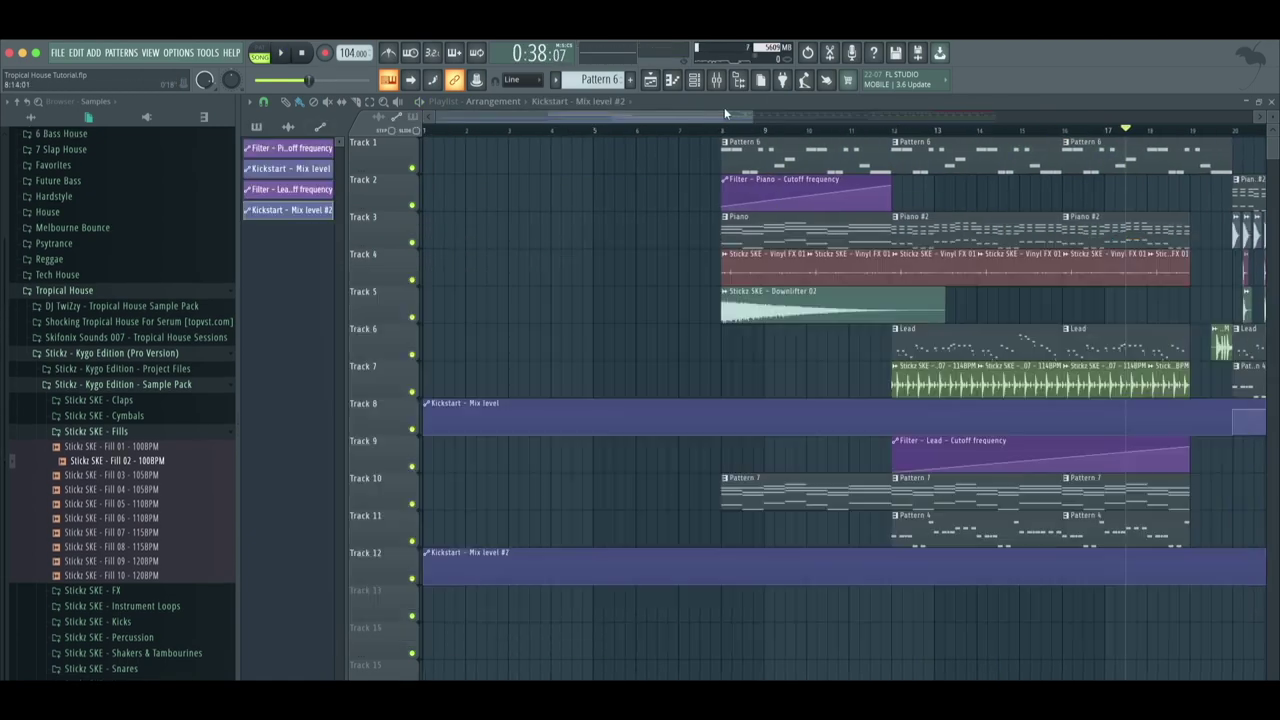
Step the Kickstart - Mix level #2 automation up at bar 28 and move the Kickstart - Mix level clip to Track 13
scroll(988, 137, right, 3)
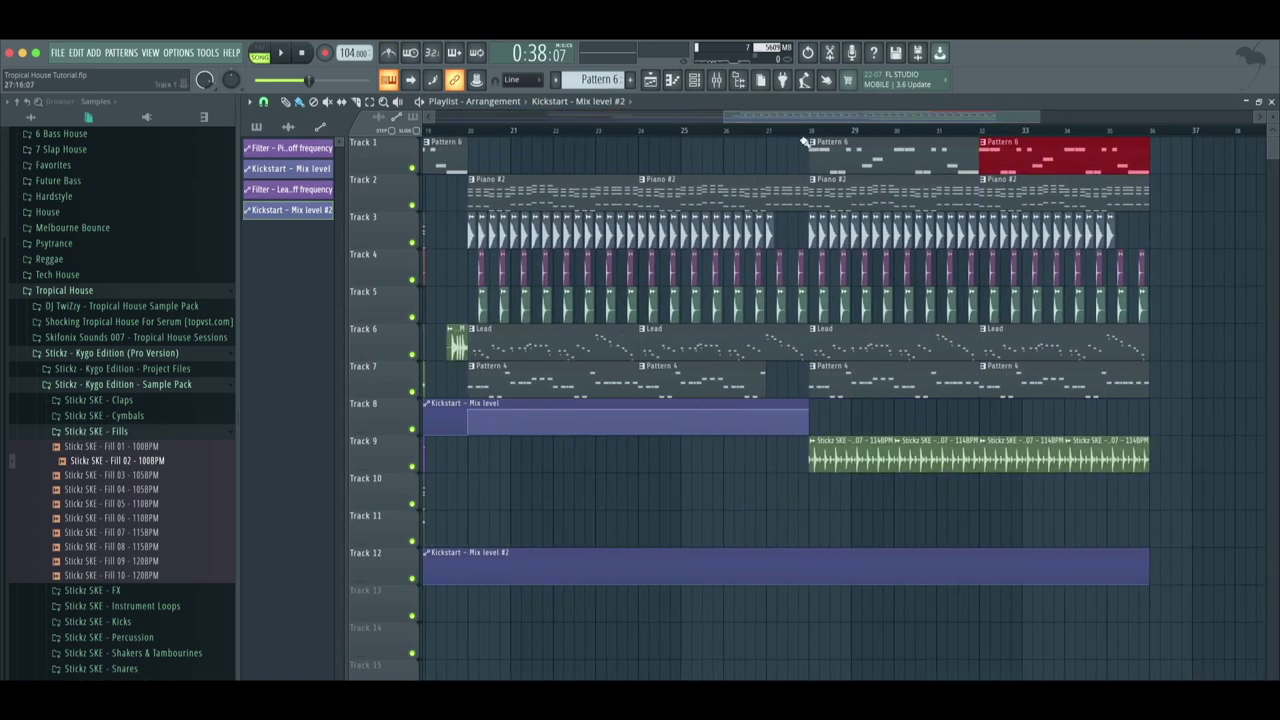
click(811, 597)
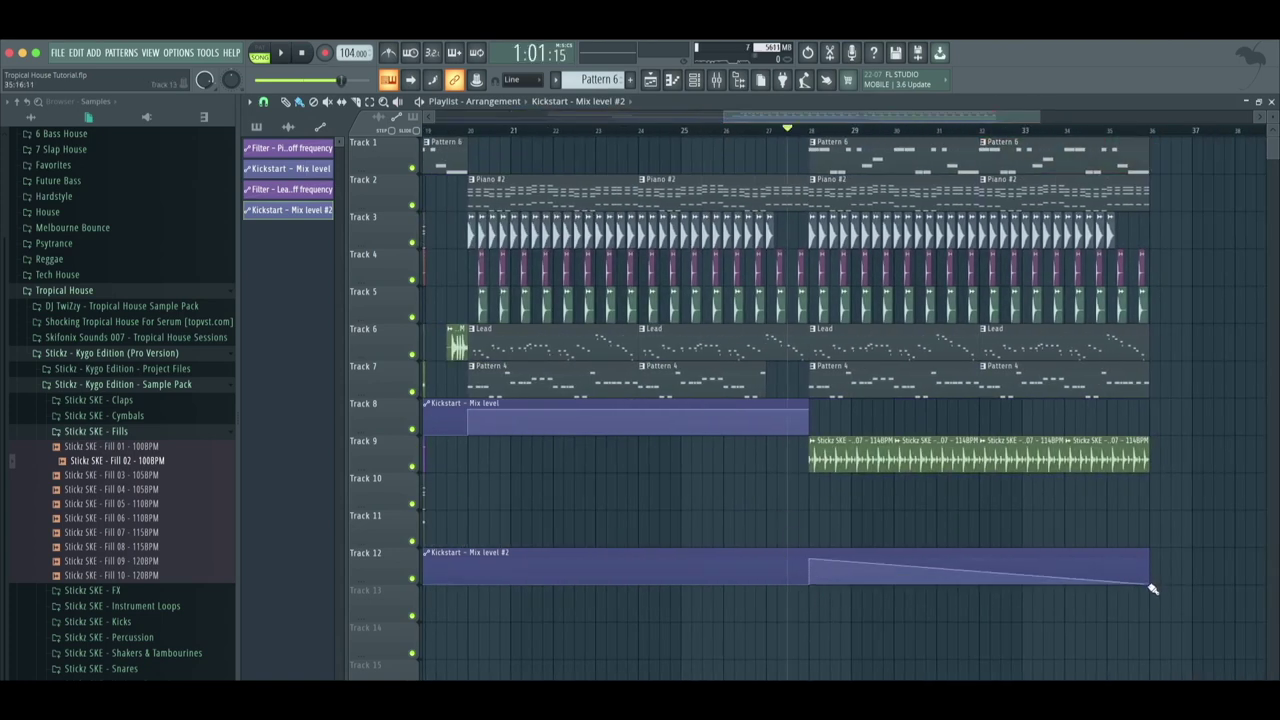
drag(720, 420, 706, 613)
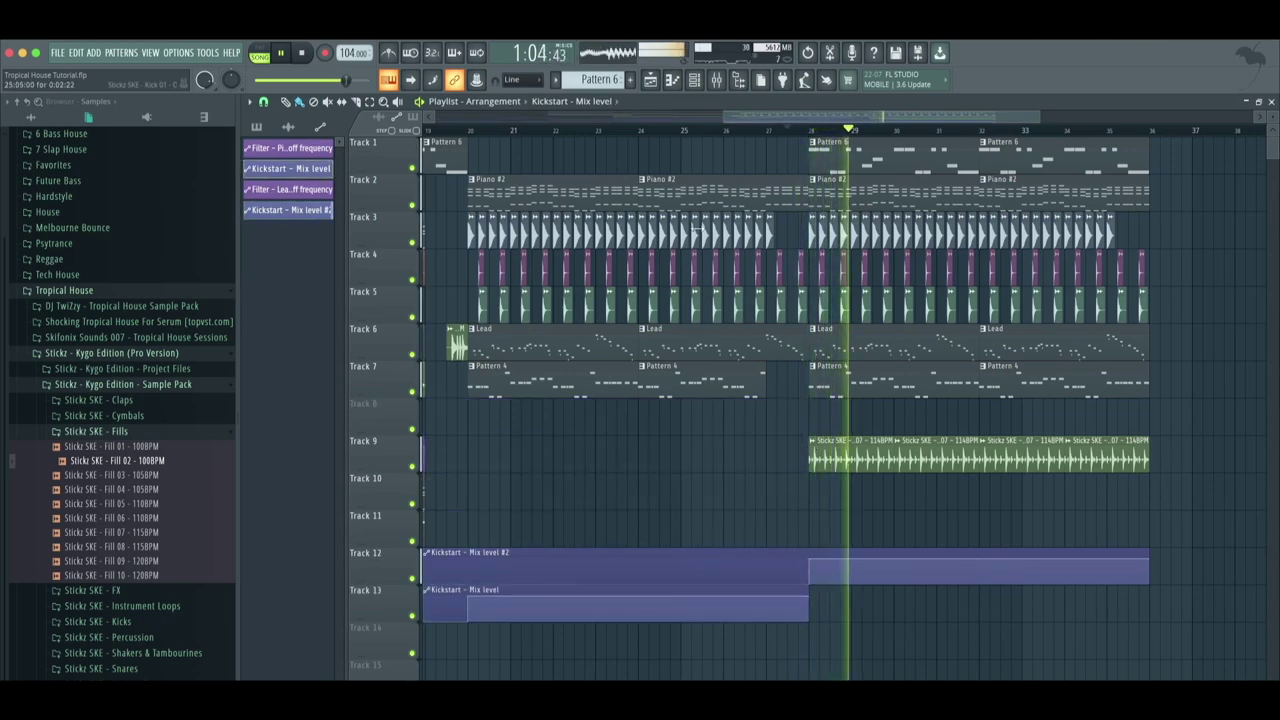
Open Pattern 6's Serum #3 notes in the piano roll and change the ending phrase in bar 4 to B4, A4 and G4
click(694, 80)
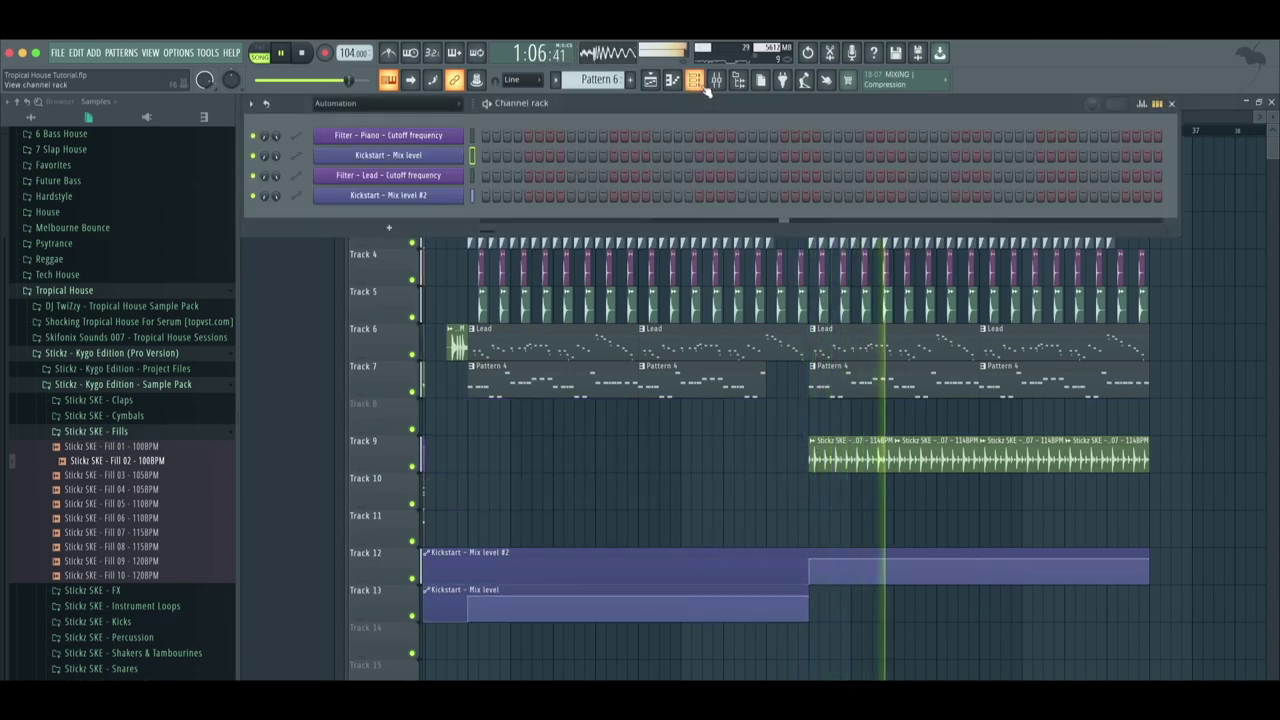
click(694, 80)
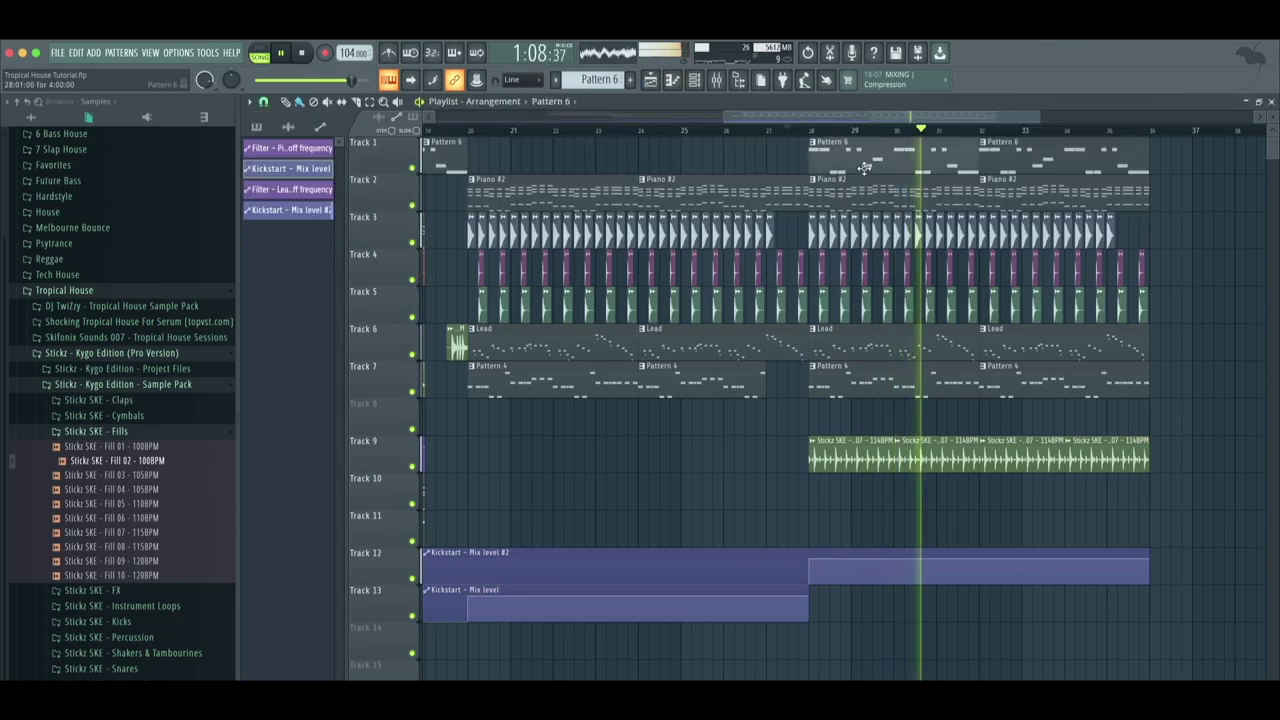
double_click(740, 140)
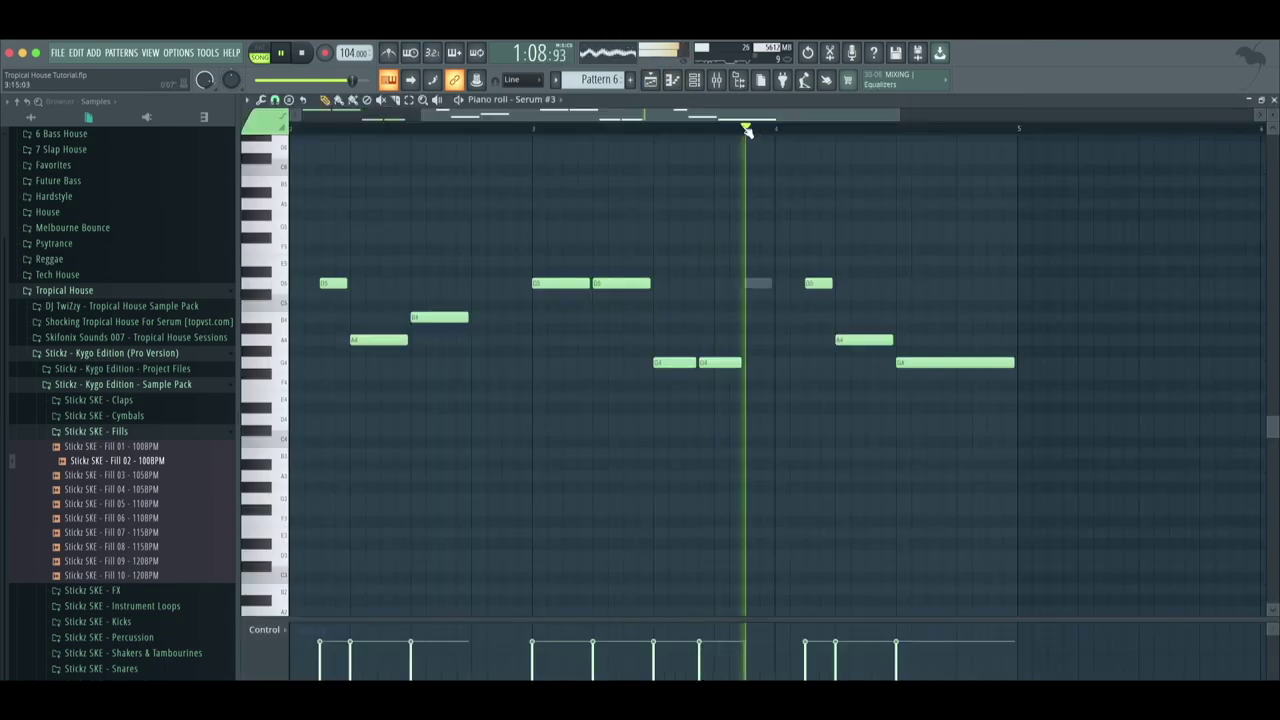
click(694, 80)
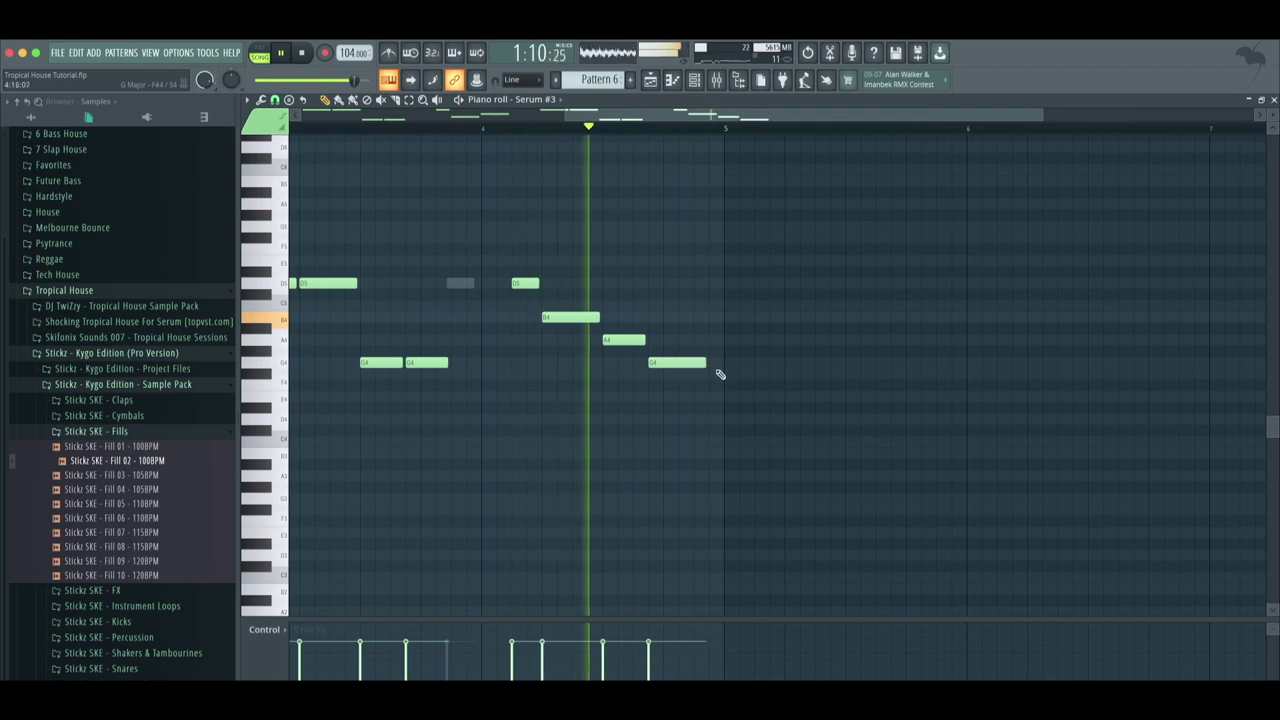
Try F#4 as the final note of bar 4, then lengthen the A4 note and redraw the closing G4 right after it
drag(691, 366, 700, 385)
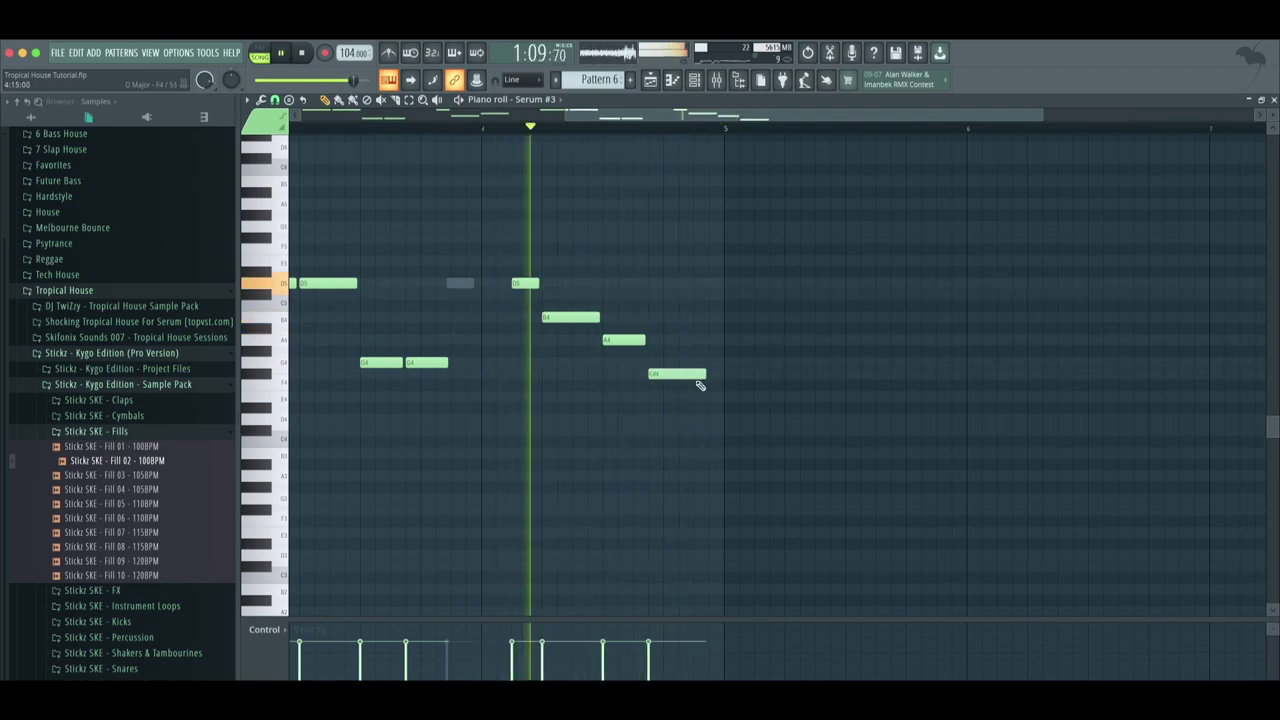
right_click(670, 376)
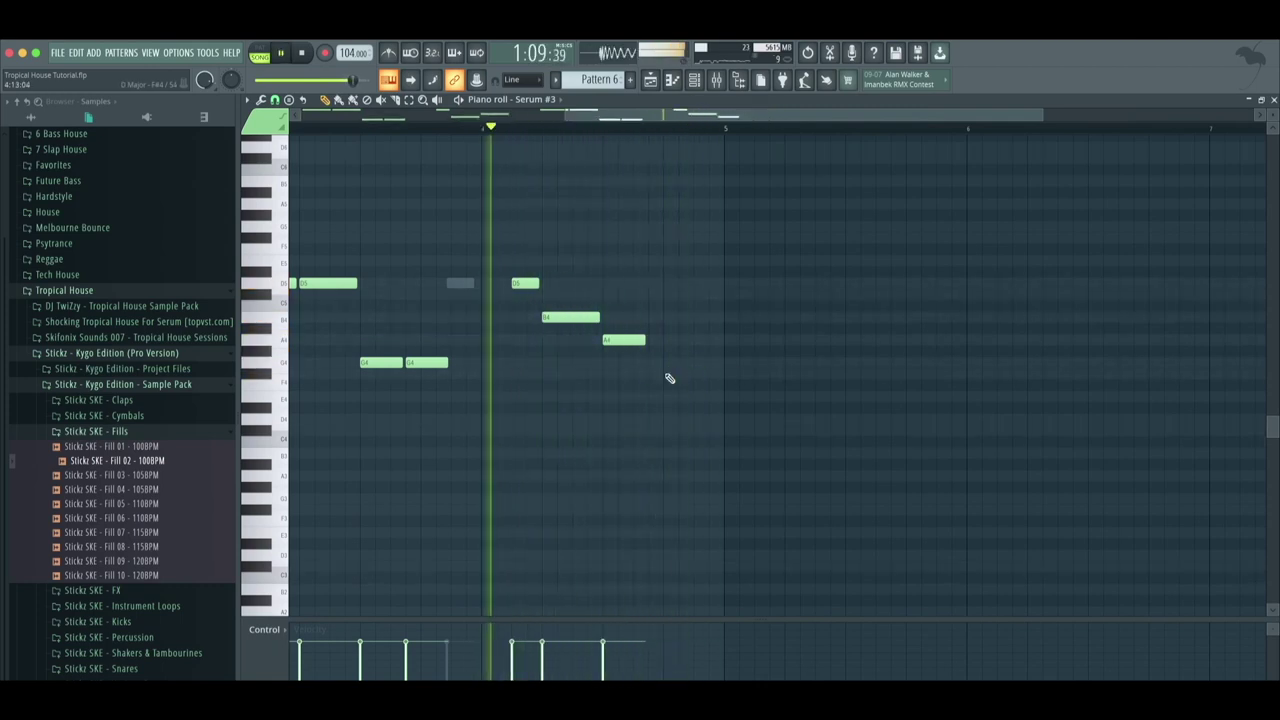
drag(645, 340, 660, 340)
click(668, 363)
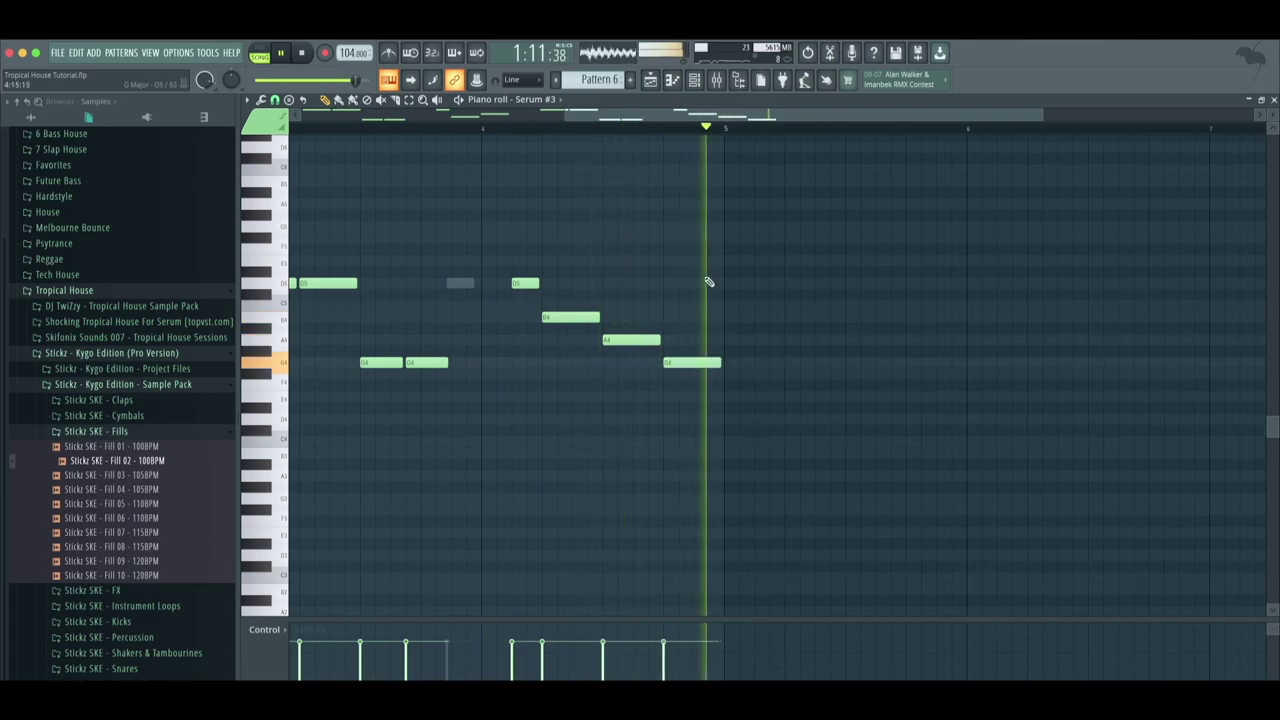
key(F5)
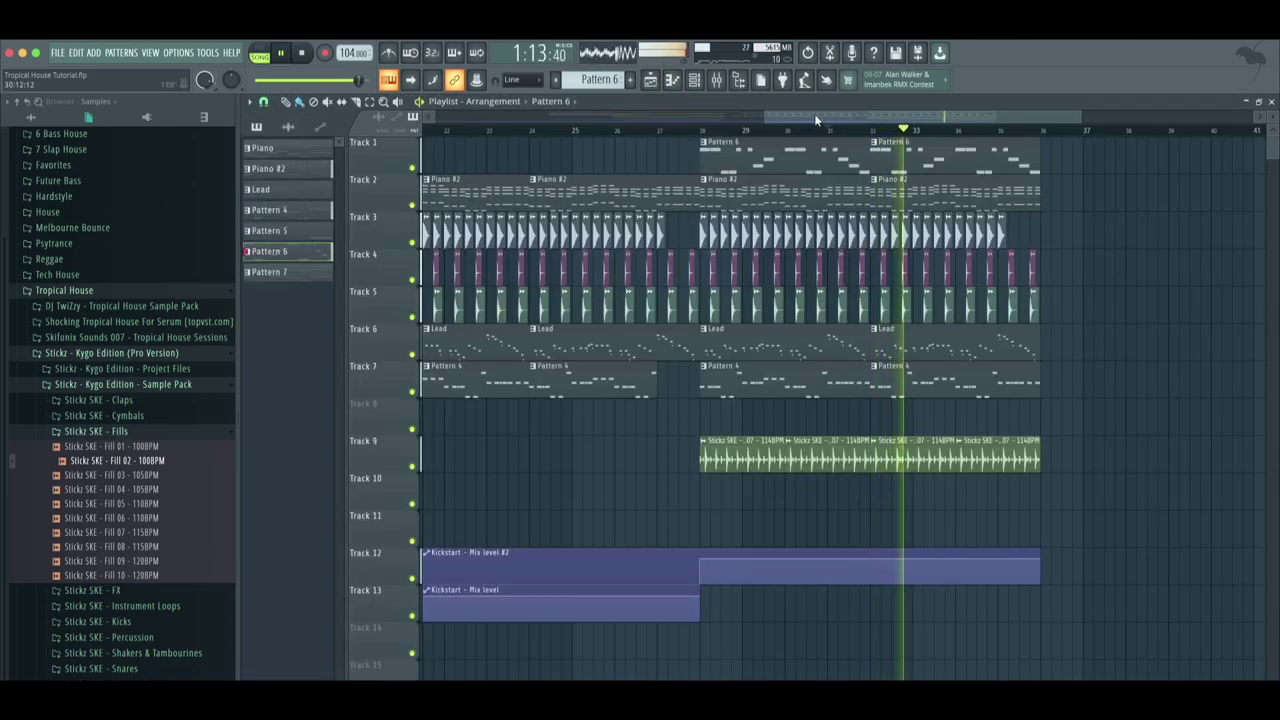
Play the arrangement from bar 8, raise the Serum #3 mixer level slightly and check the Chops and Pad tracks
drag(815, 120, 519, 117)
click(565, 129)
click(517, 129)
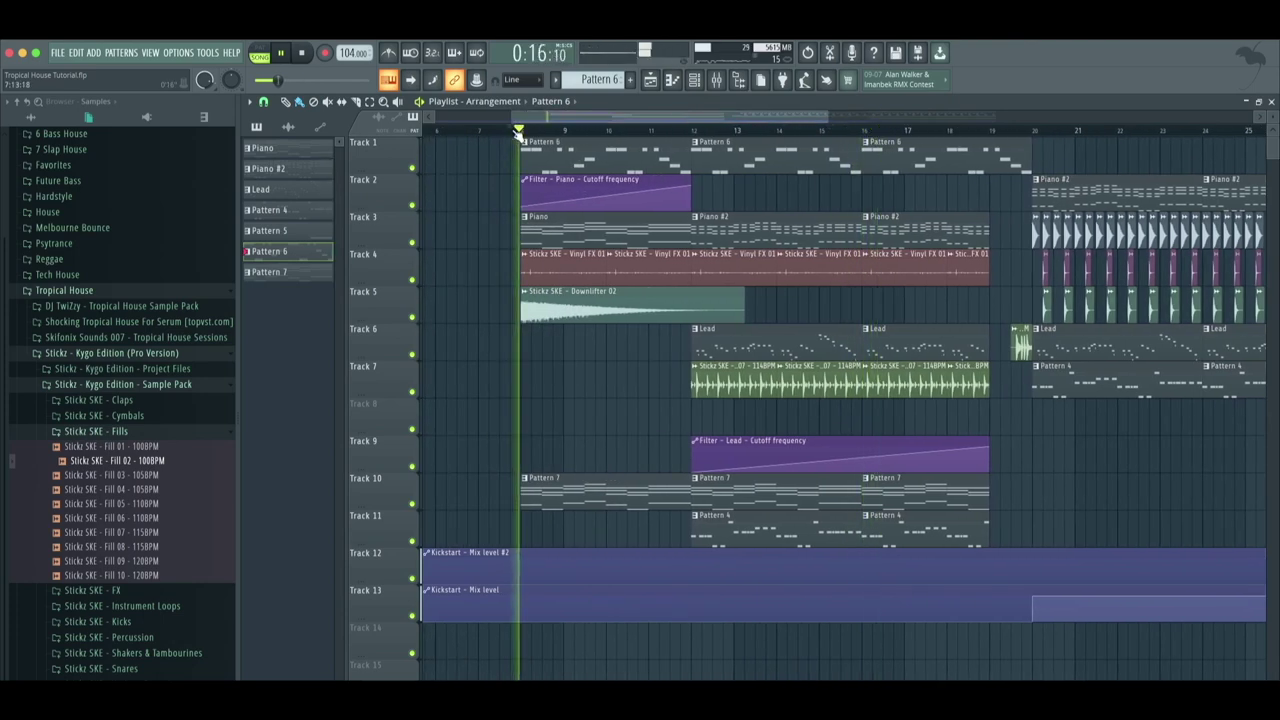
click(715, 82)
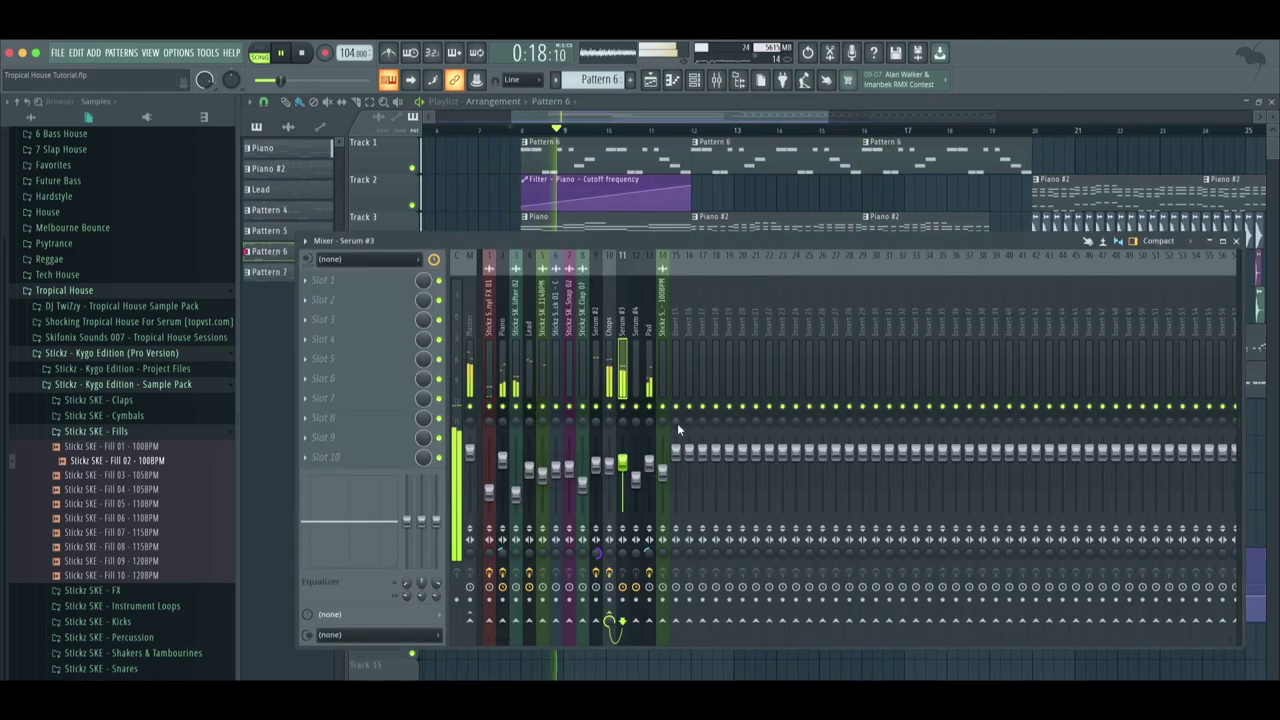
click(608, 463)
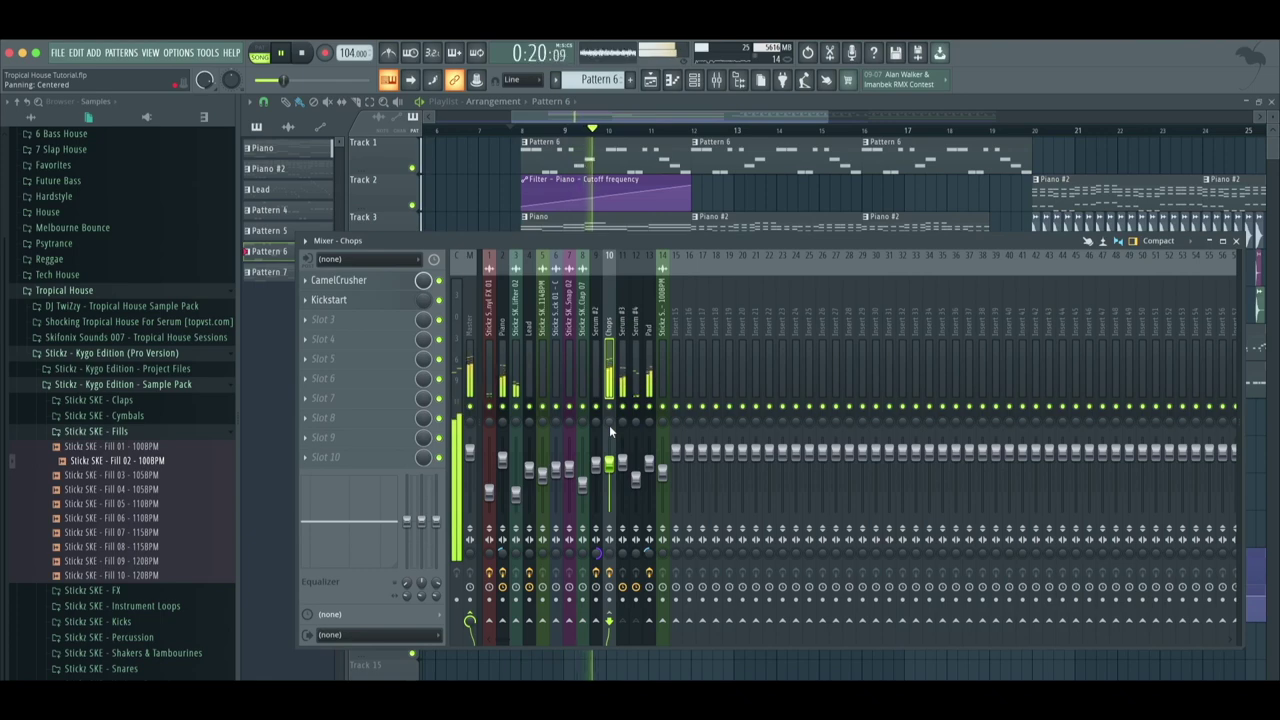
click(649, 463)
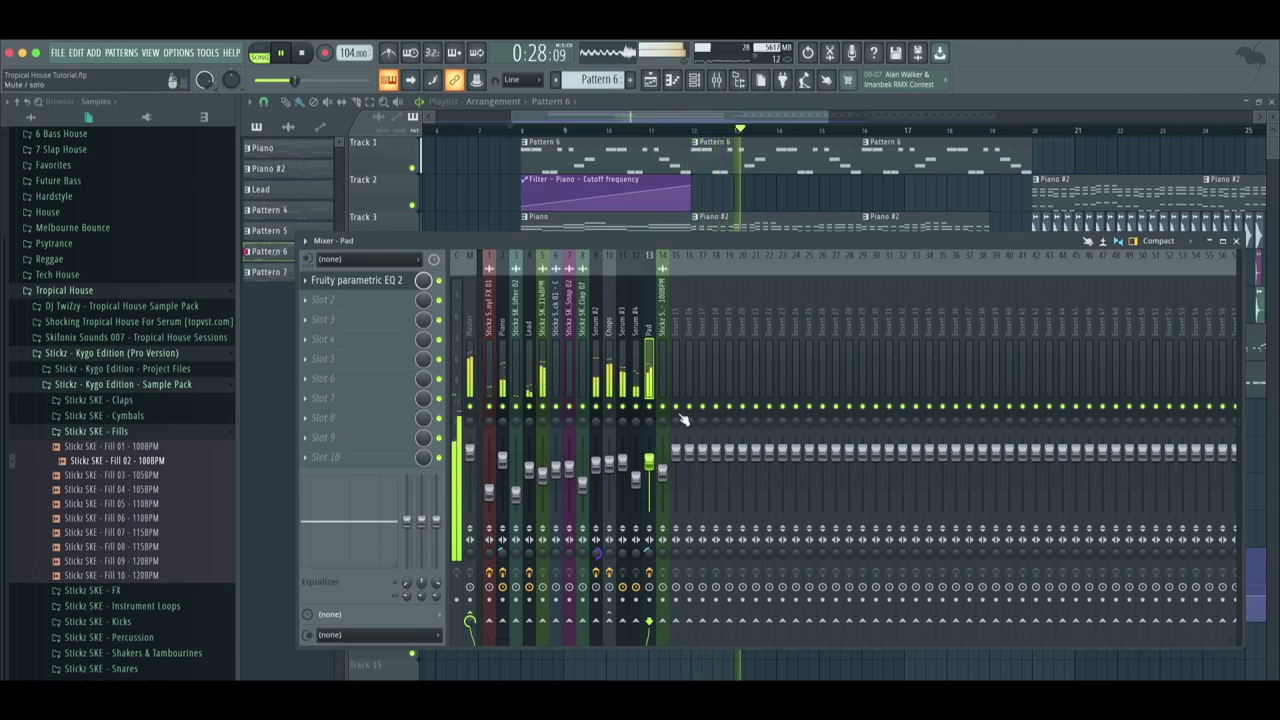
Add the Stickz SKE - Uplifter 09 sample to Track 8 so that it ends at bar 19
key(F9)
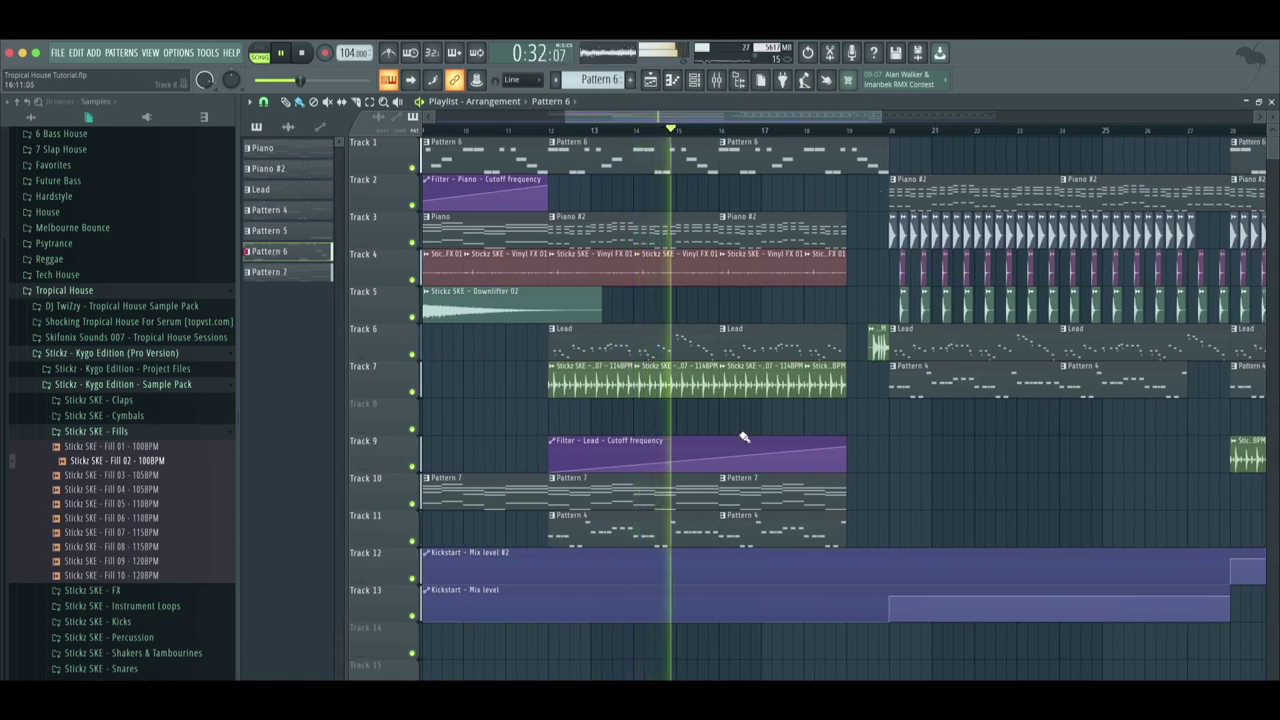
click(780, 455)
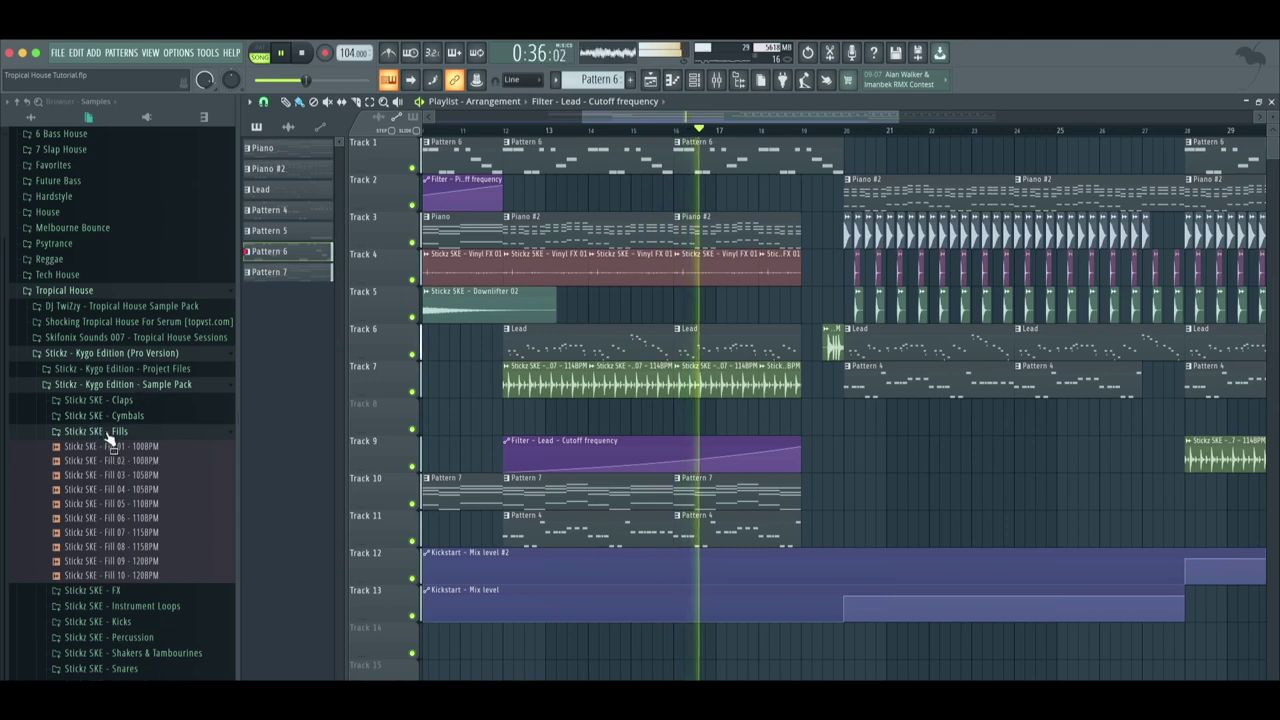
click(120, 431)
click(186, 543)
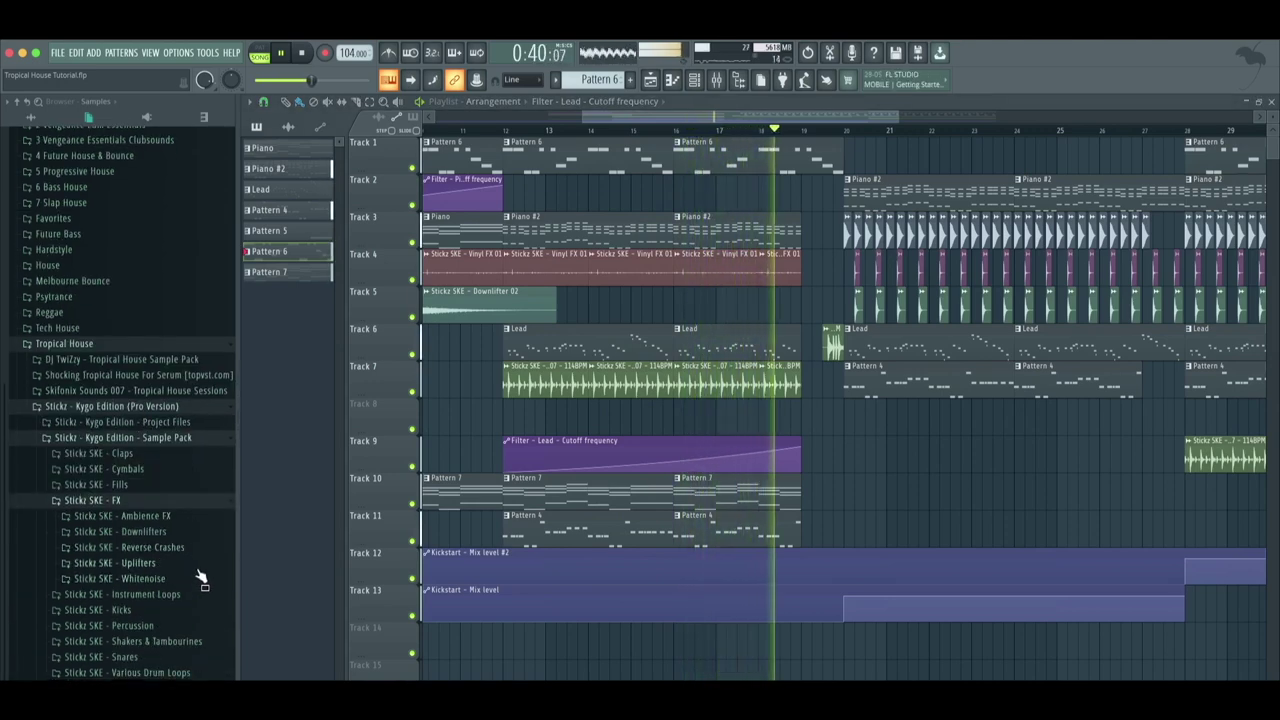
click(198, 565)
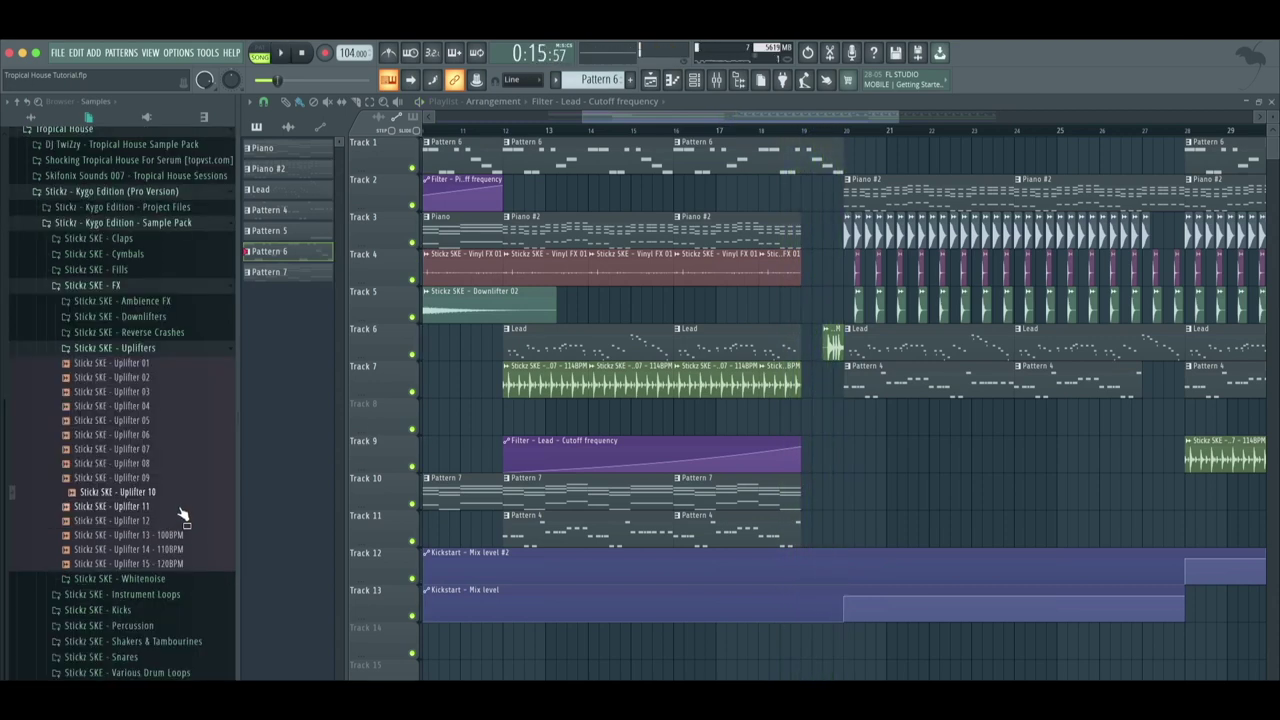
drag(150, 478, 595, 412)
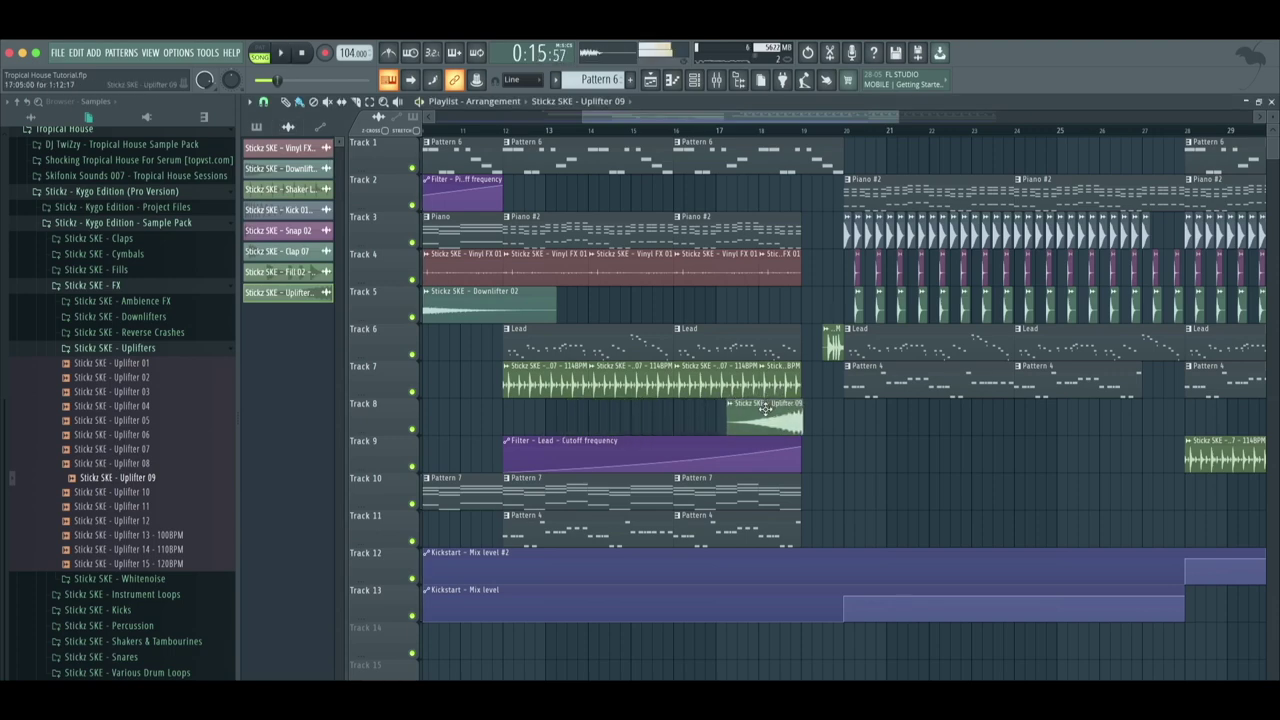
Route the Uplifter 09 sample to mixer track 15 and lower its level while playing the section before the drop
double_click(762, 410)
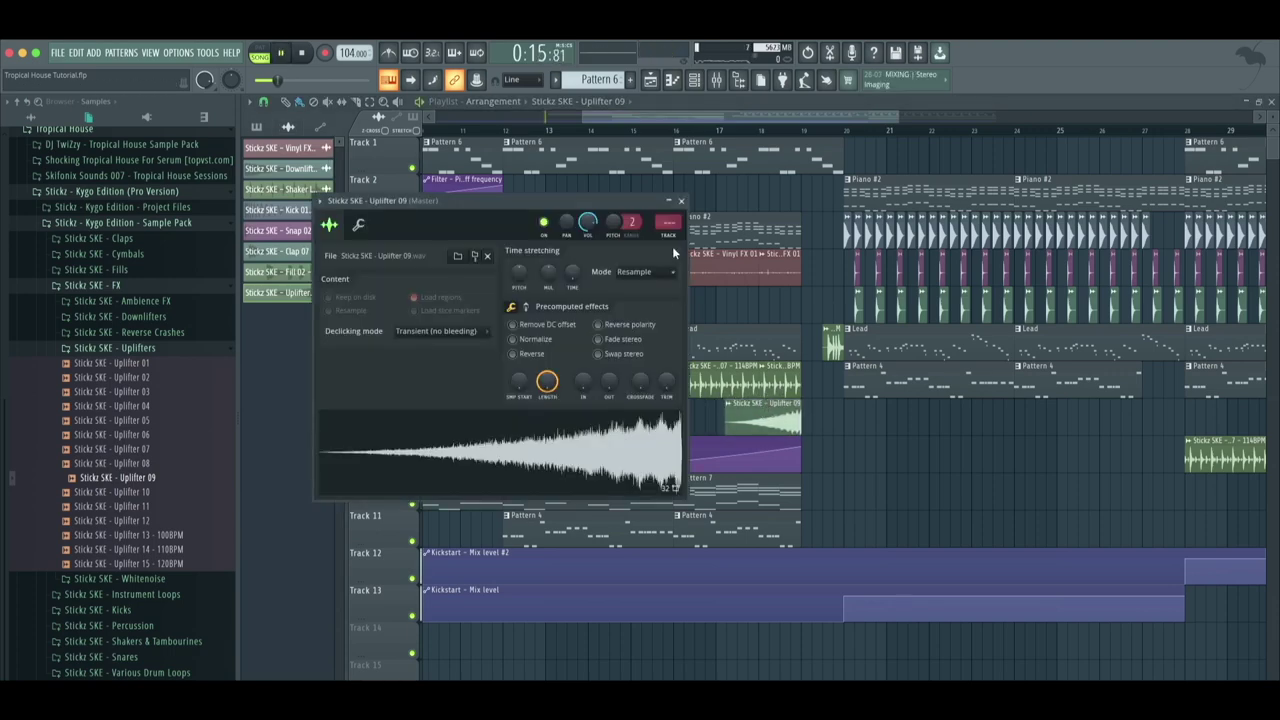
key(ctrl+l)
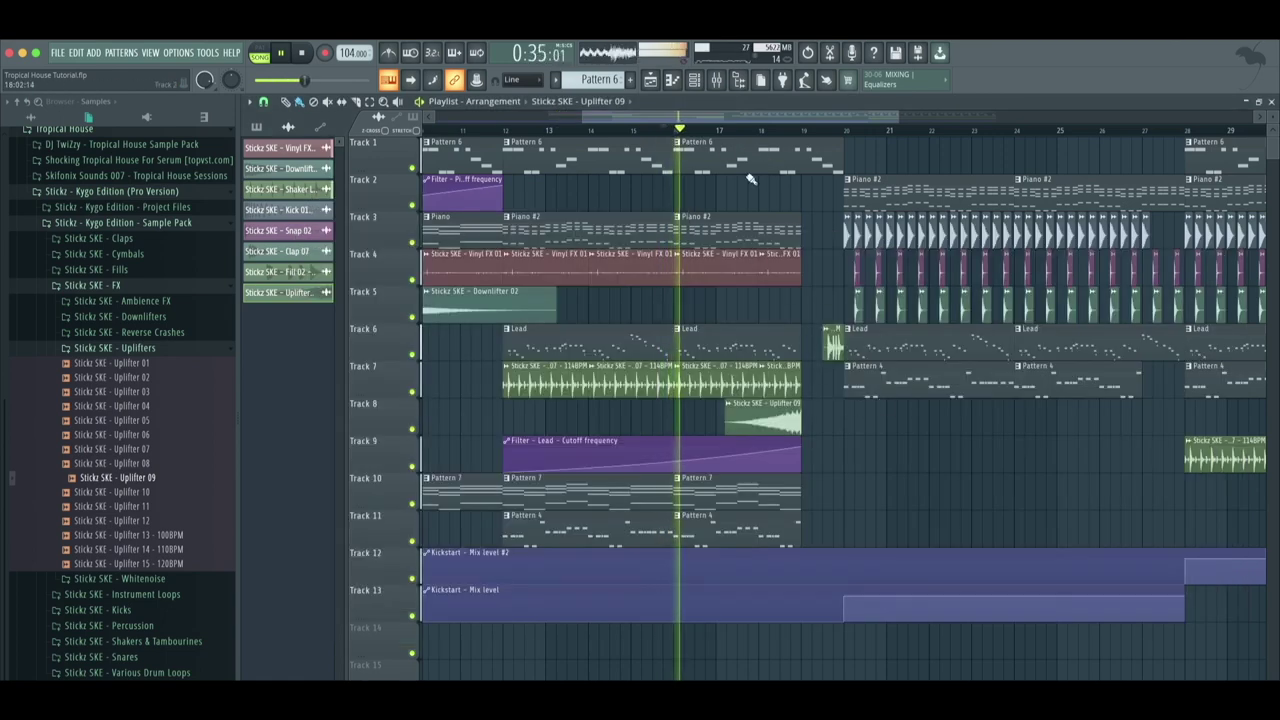
double_click(785, 421)
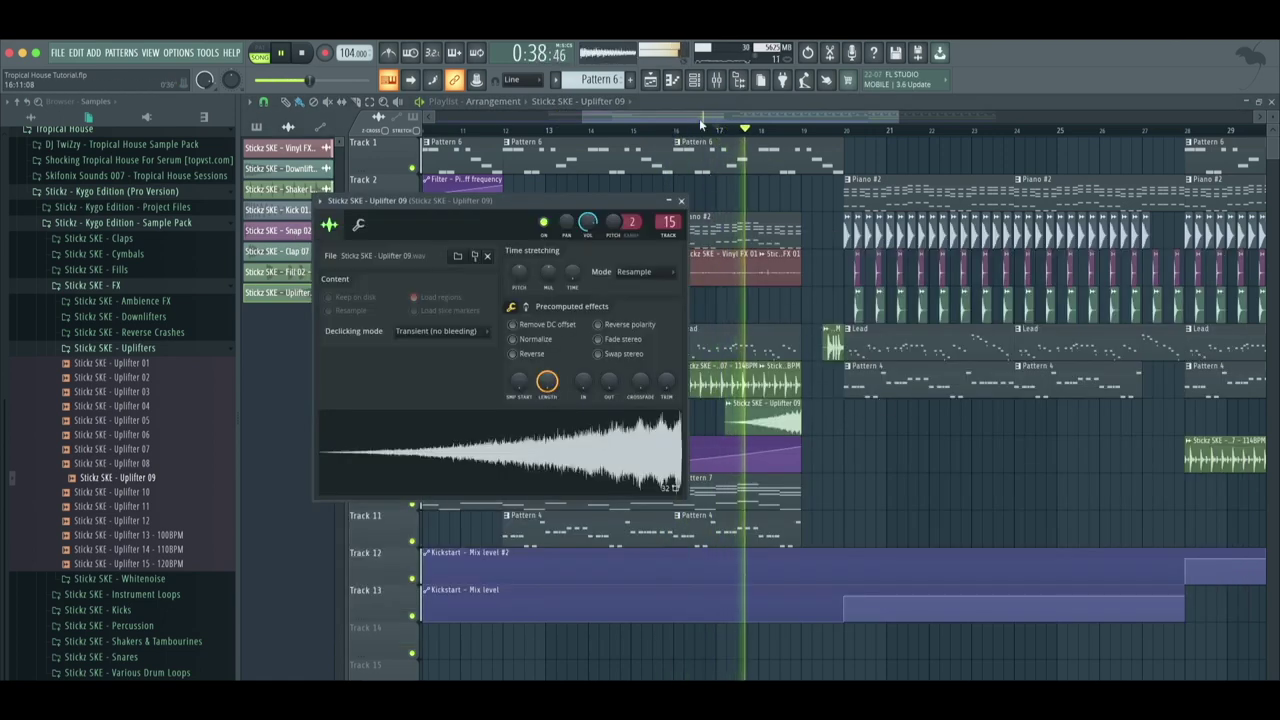
click(716, 80)
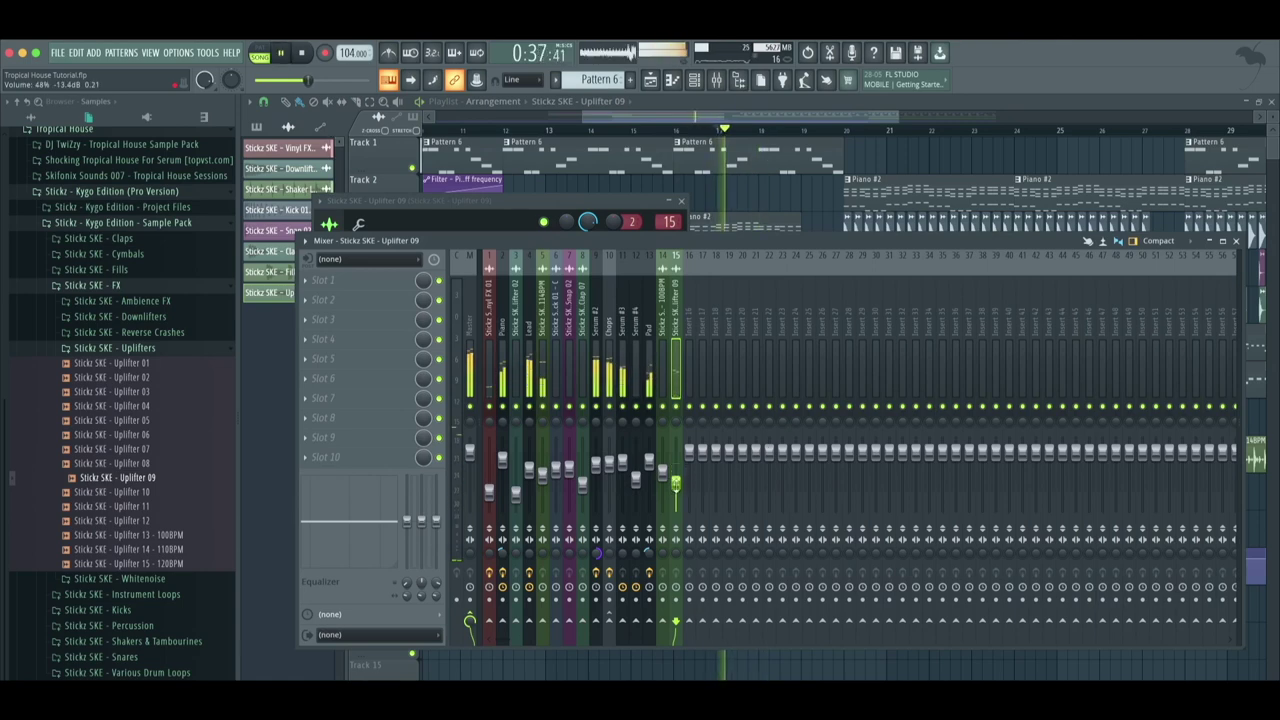
click(871, 449)
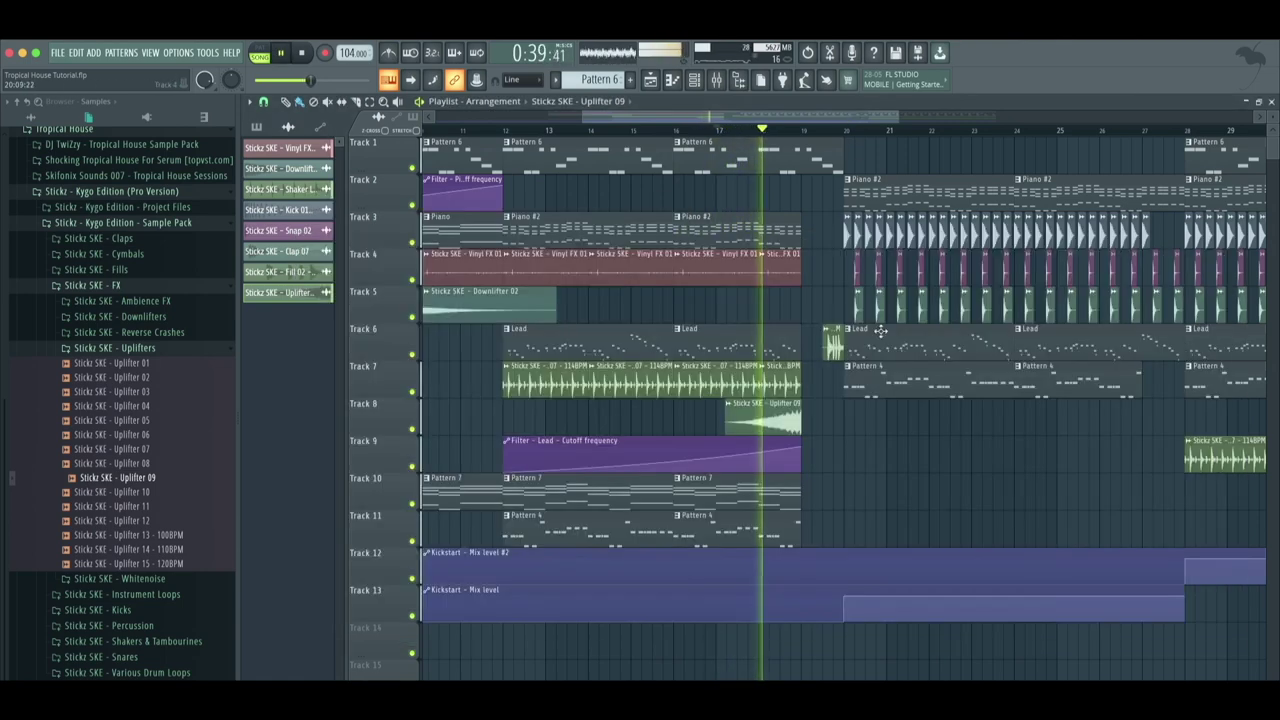
double_click(773, 421)
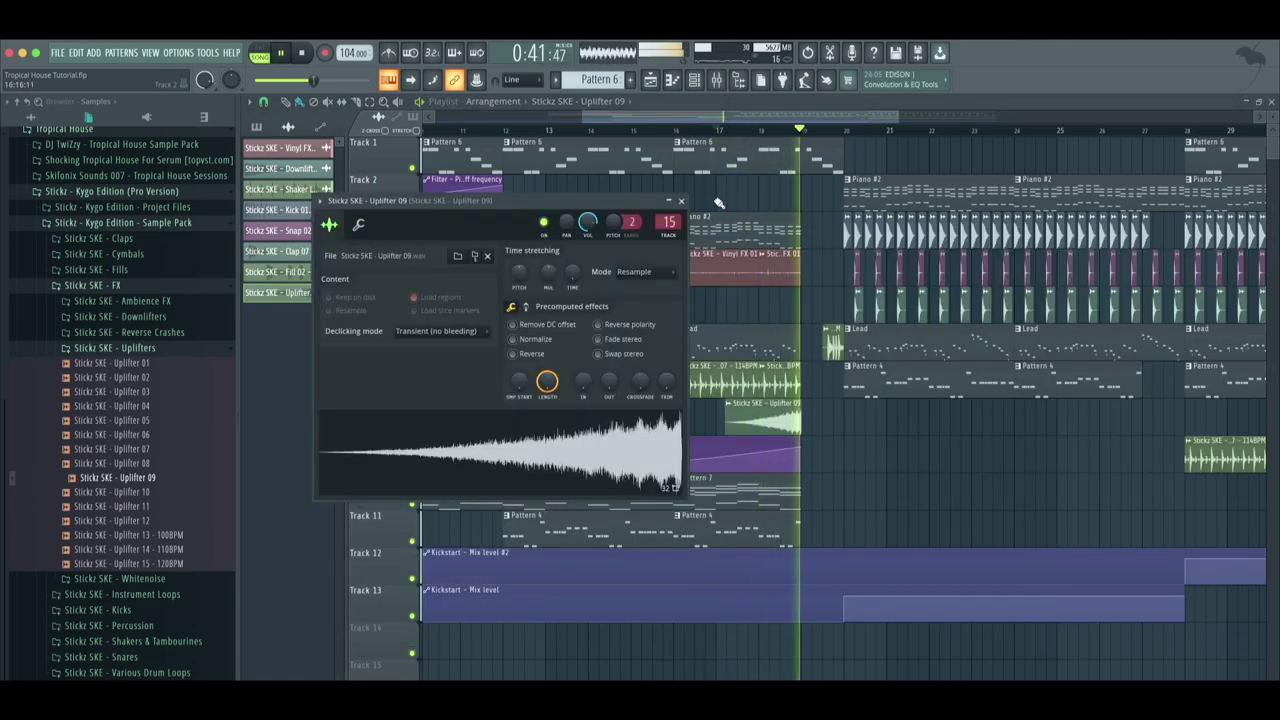
click(716, 80)
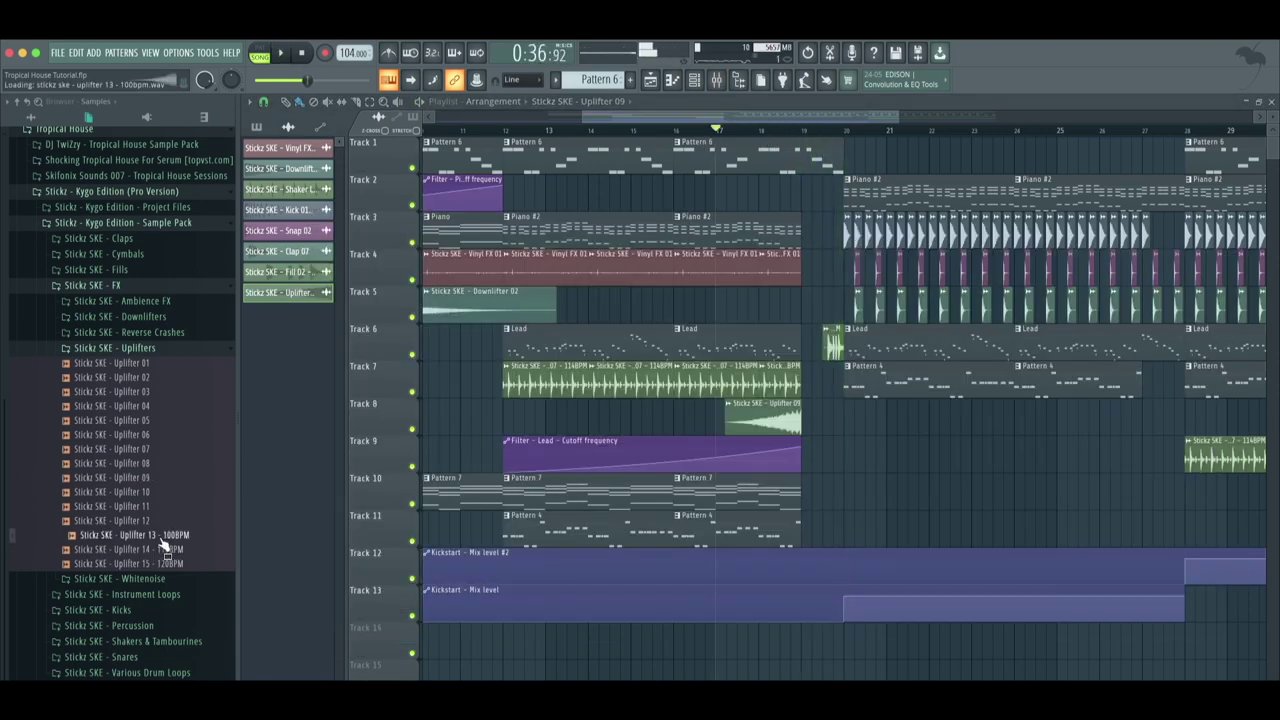
Place Stickz SKE - Uplifter 14 - 110BPM on Track 14 at bar 12 and stretch it to end at bar 20
drag(240, 576, 535, 640)
click(540, 628)
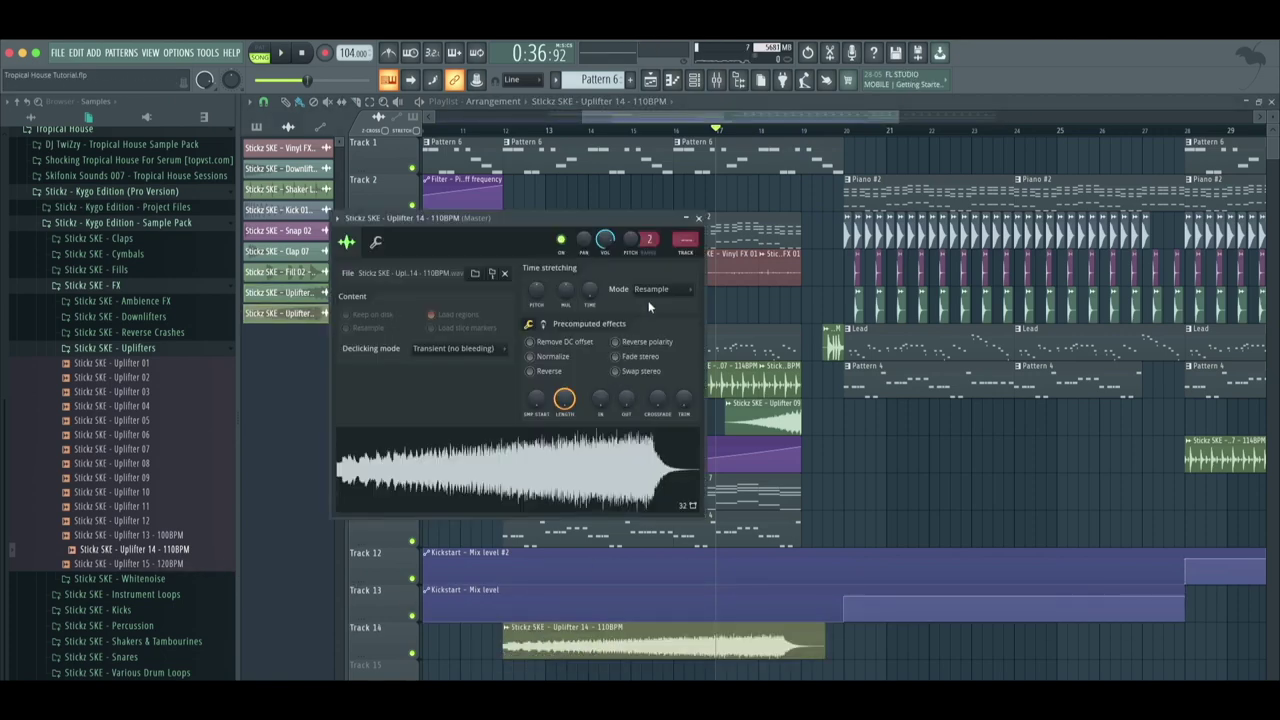
click(650, 290)
click(668, 352)
click(660, 390)
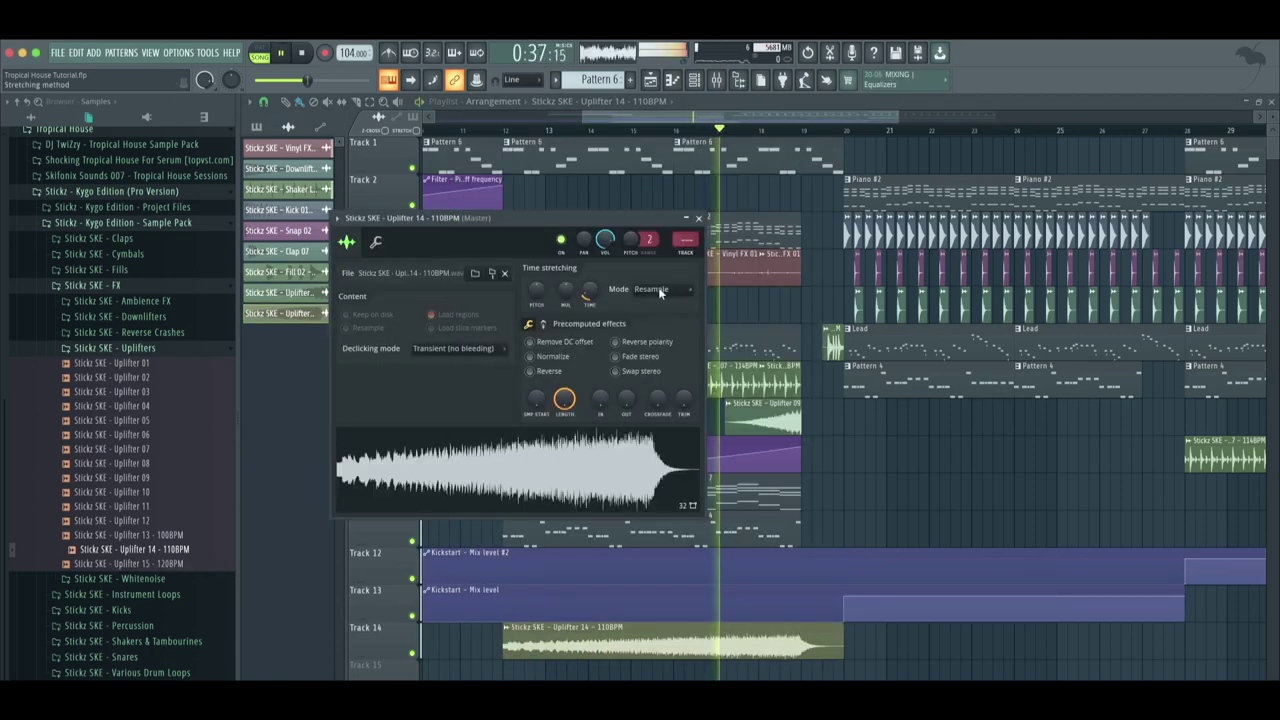
Route the Uplifter 14 sample to mixer track 16 and lower its level
key(F9)
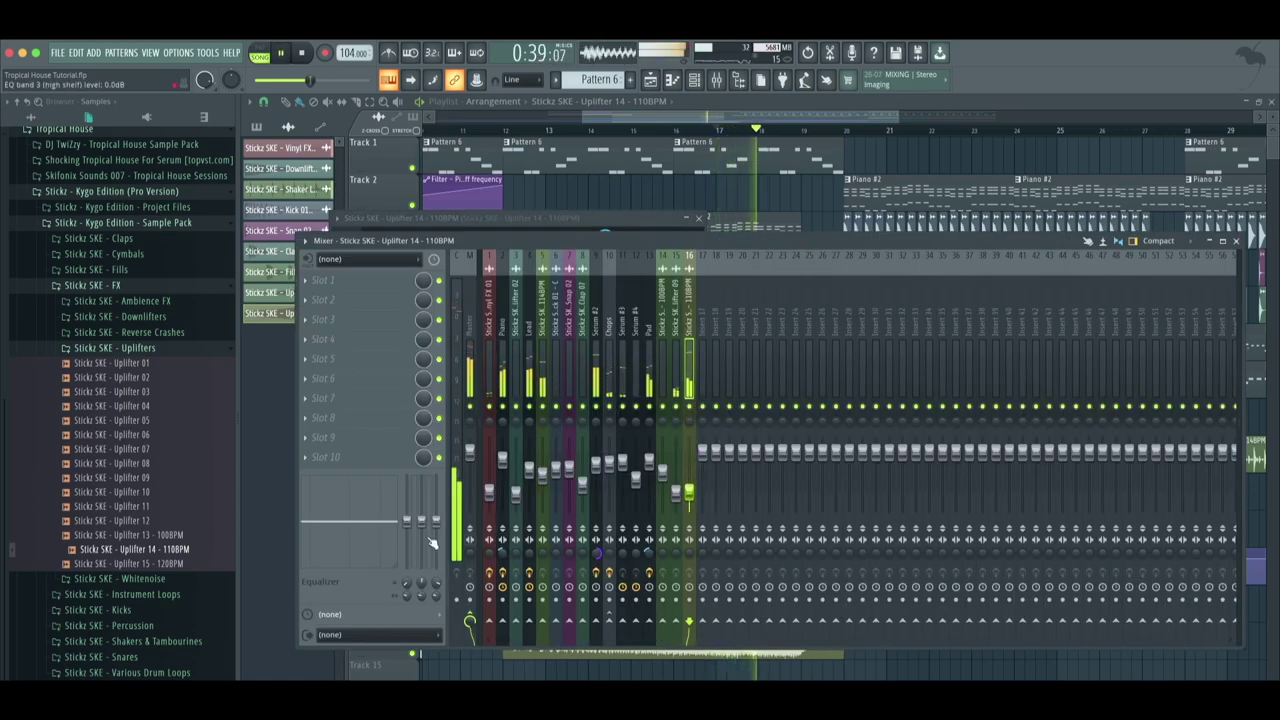
key(F9)
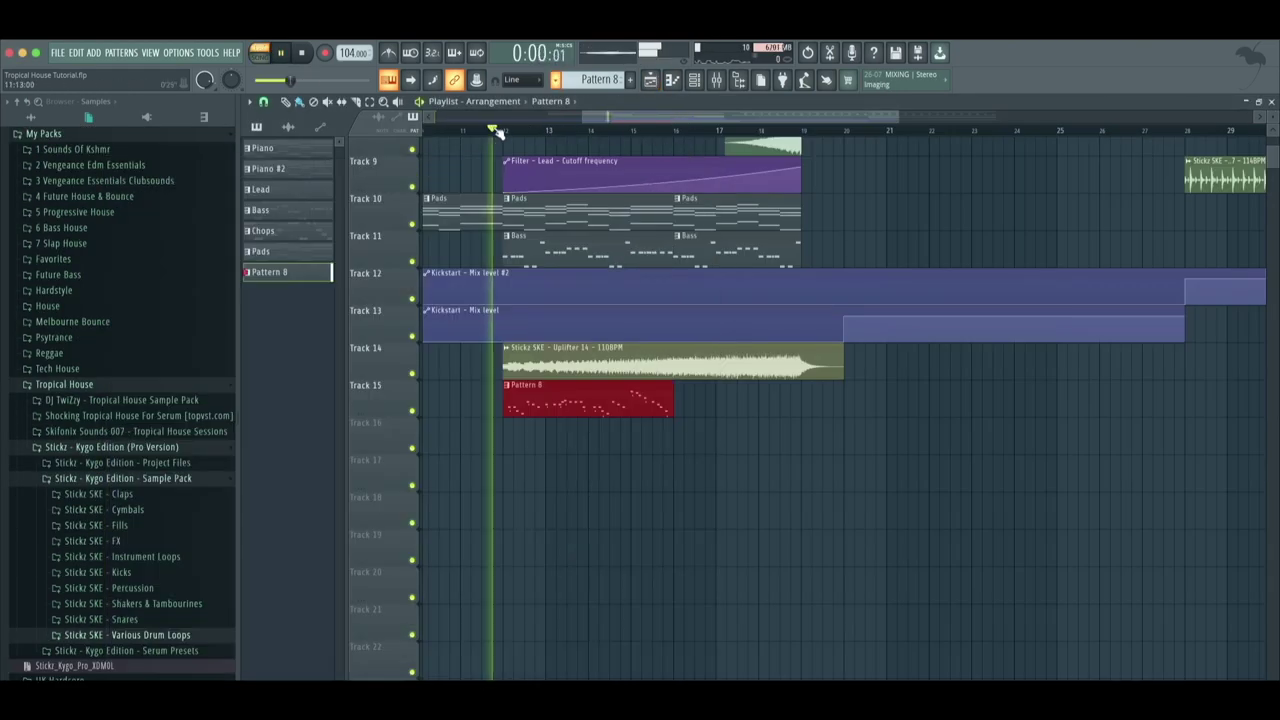
Duplicate the Pattern 8 clip on Track 15 to bar 16, trim the copy to end at bar 19 and check its notes
key(ctrl+b)
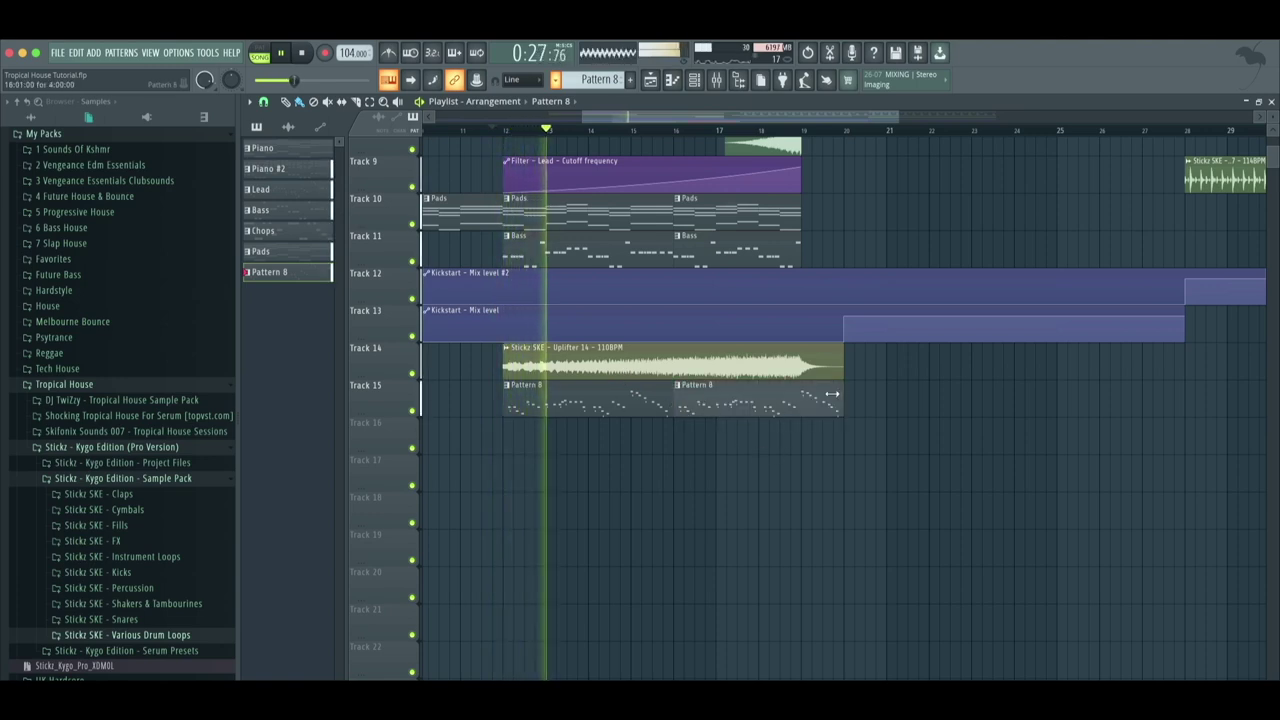
double_click(758, 406)
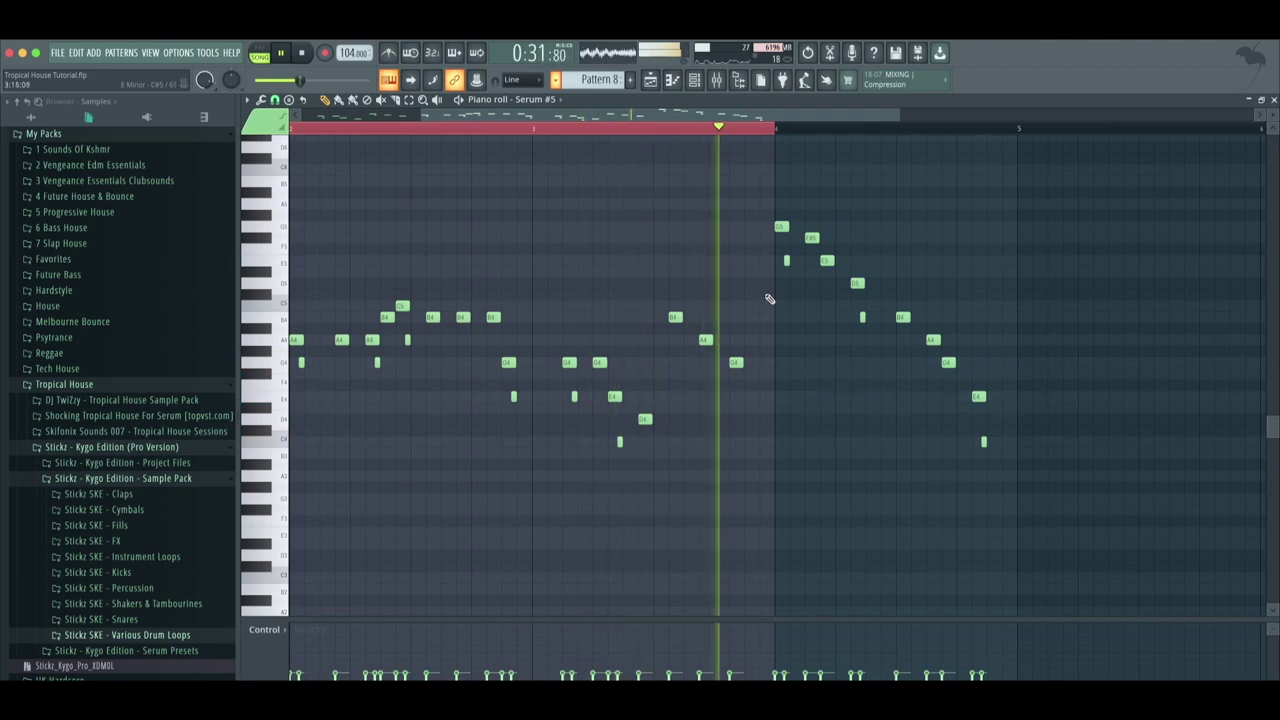
key(F7)
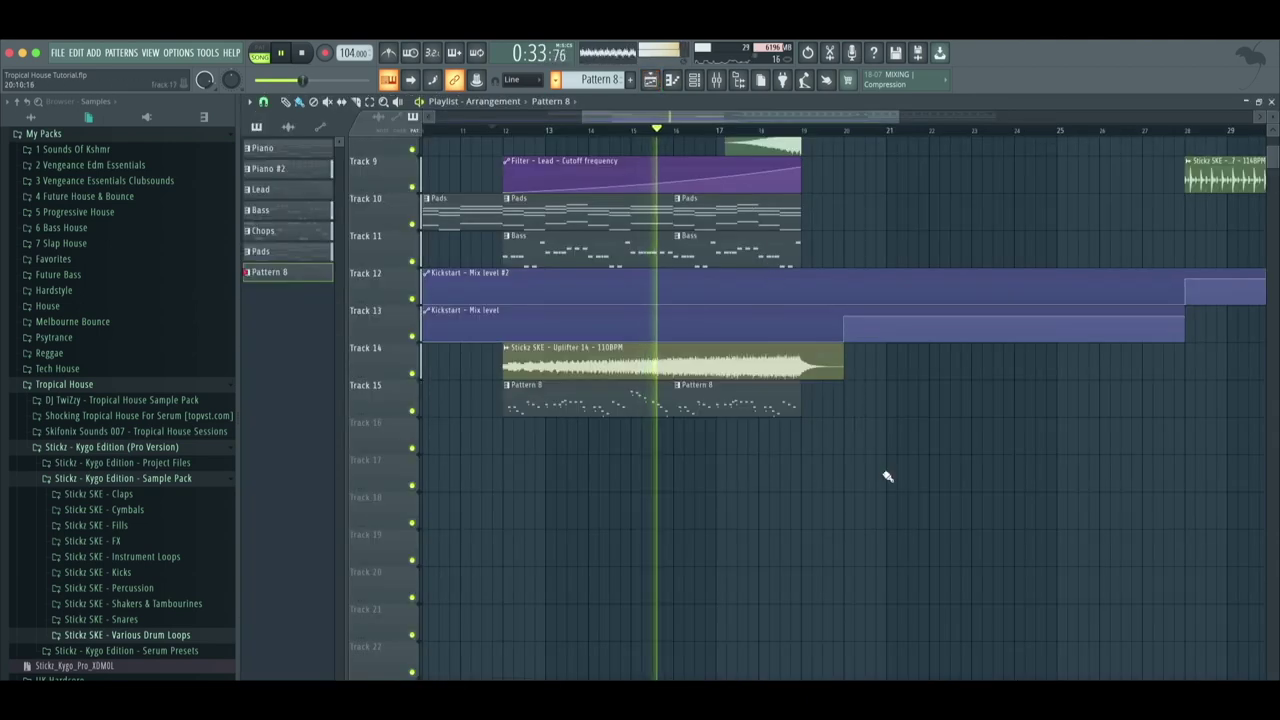
Rename Pattern 8 on Track 15 as Flute
scroll(886, 477, up, 2)
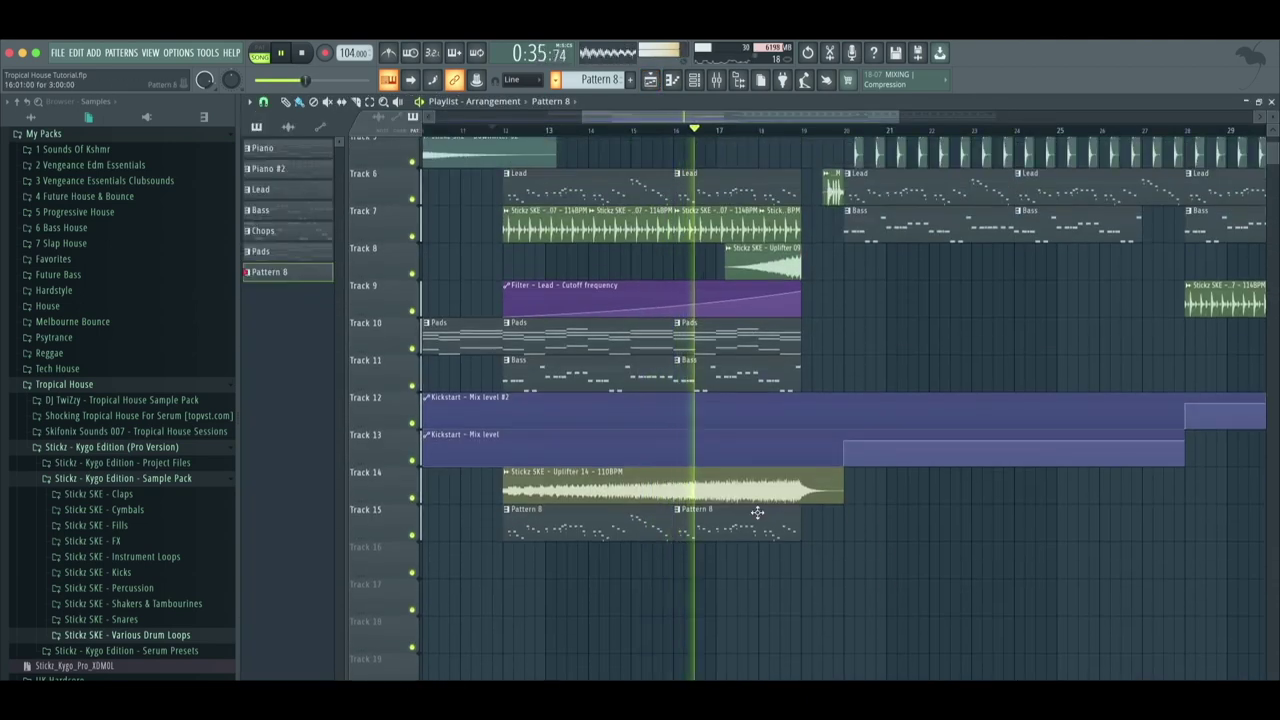
key(F2)
text(Flute)
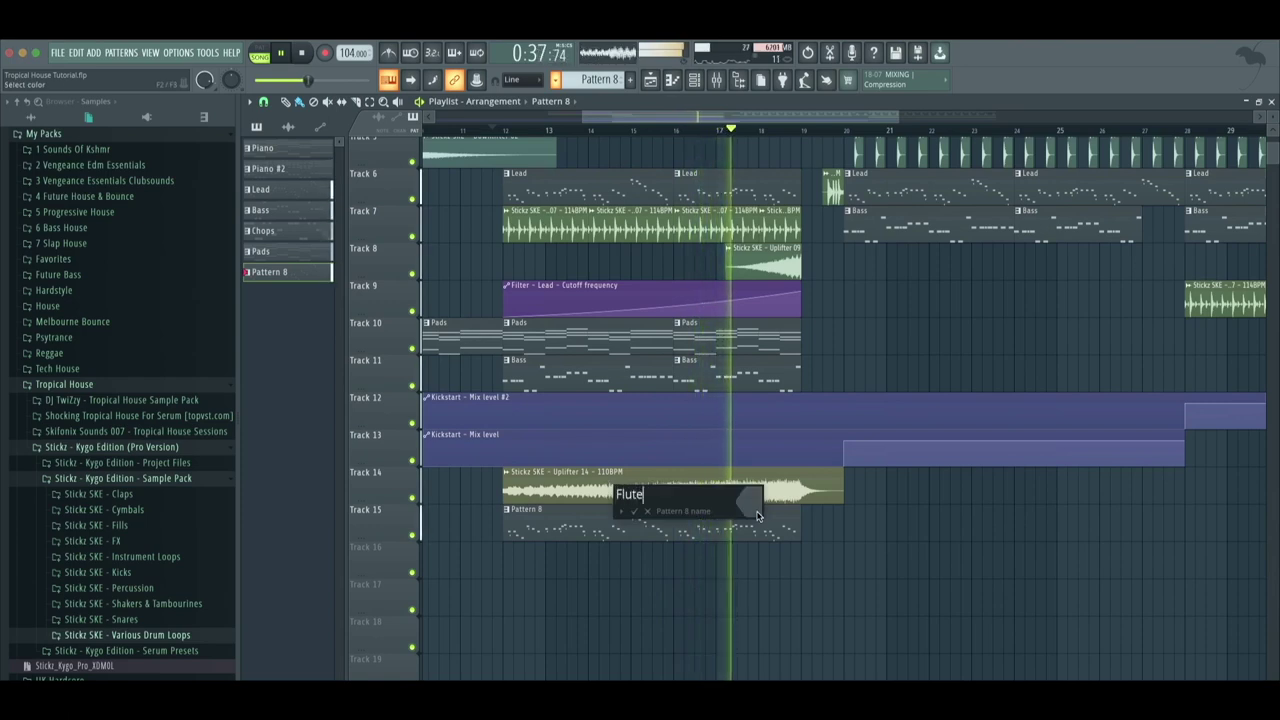
key(Return)
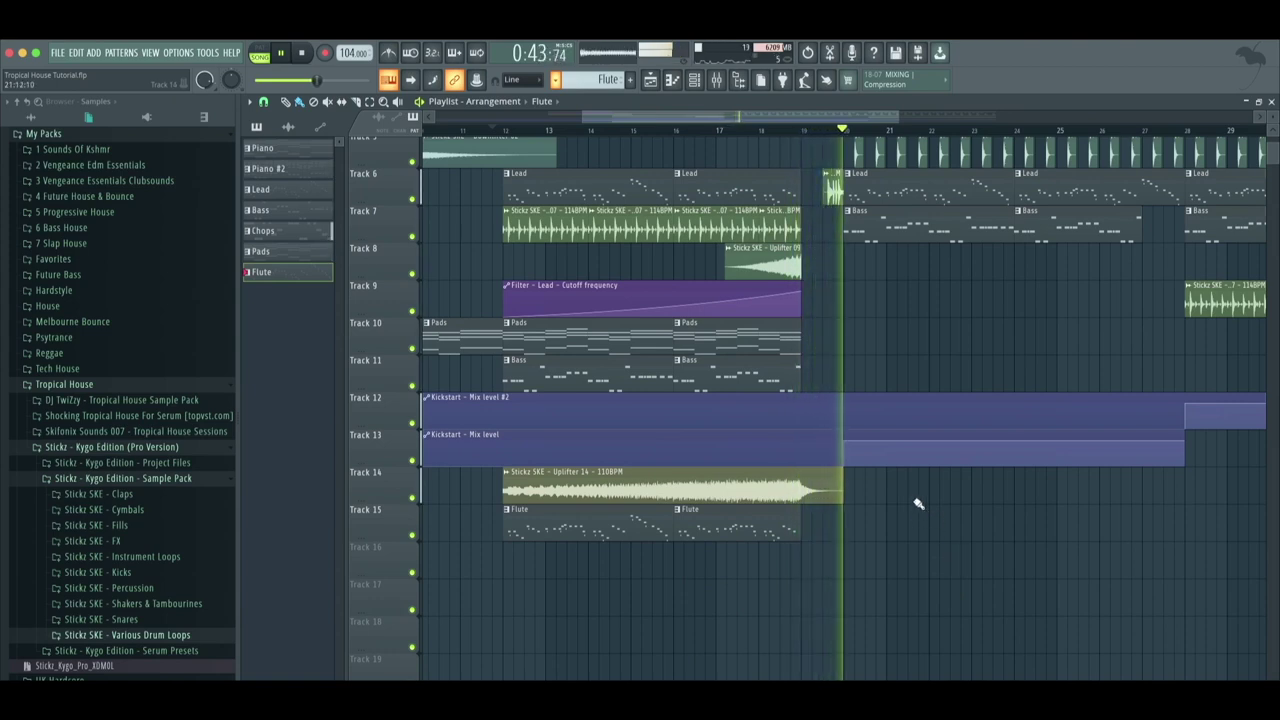
Compare the Lead pattern's Serum notes with the Flute pattern's Serum #5 notes in the channel rack
scroll(820, 119, down, 2)
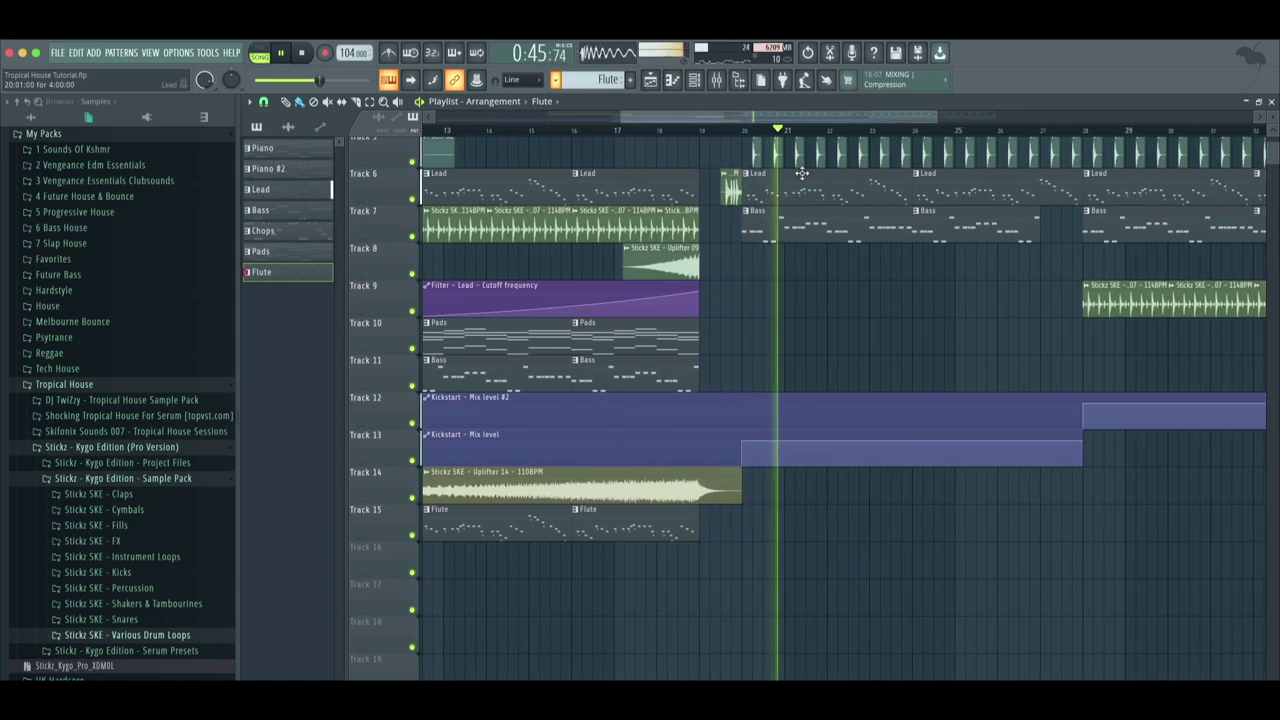
key(F6)
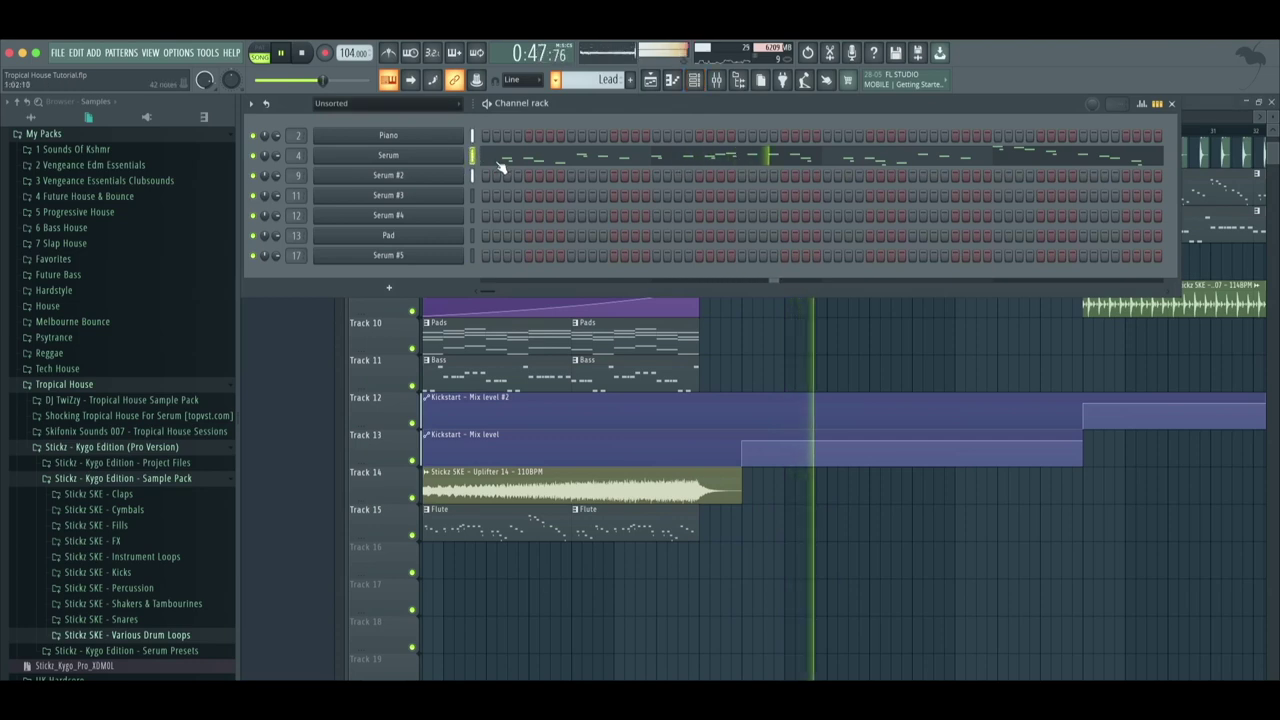
click(557, 84)
click(580, 151)
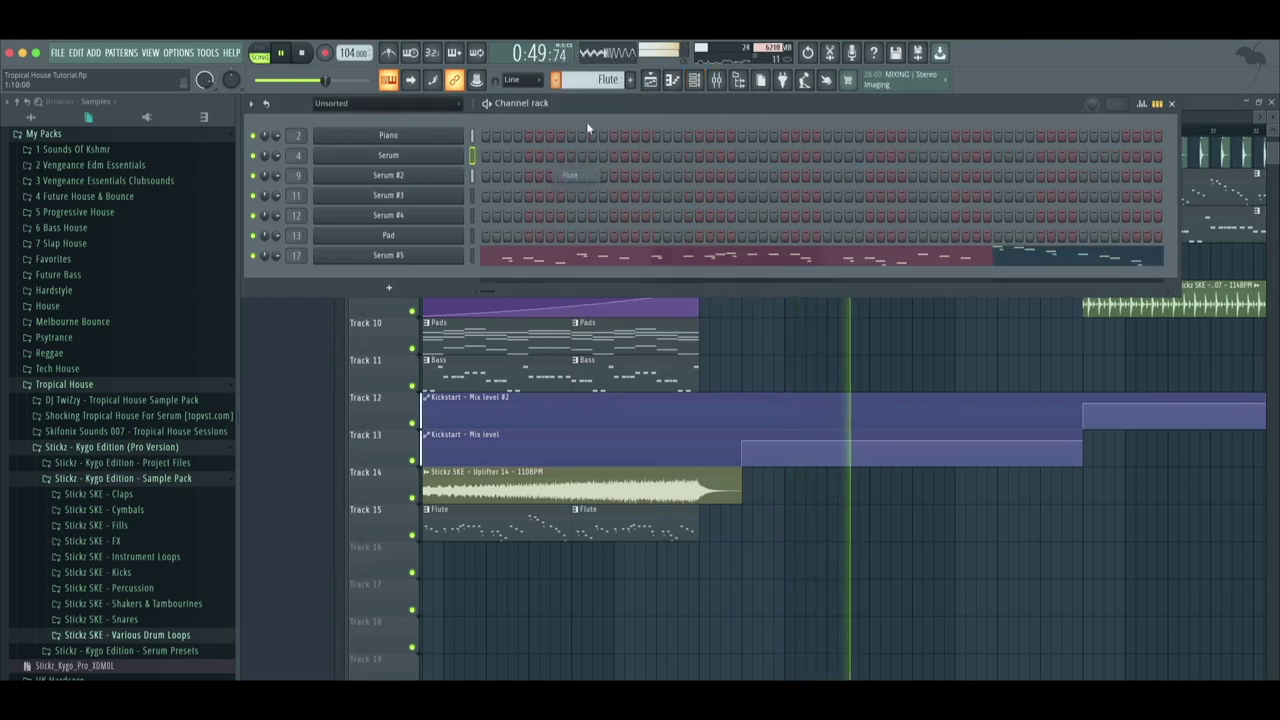
click(94, 52)
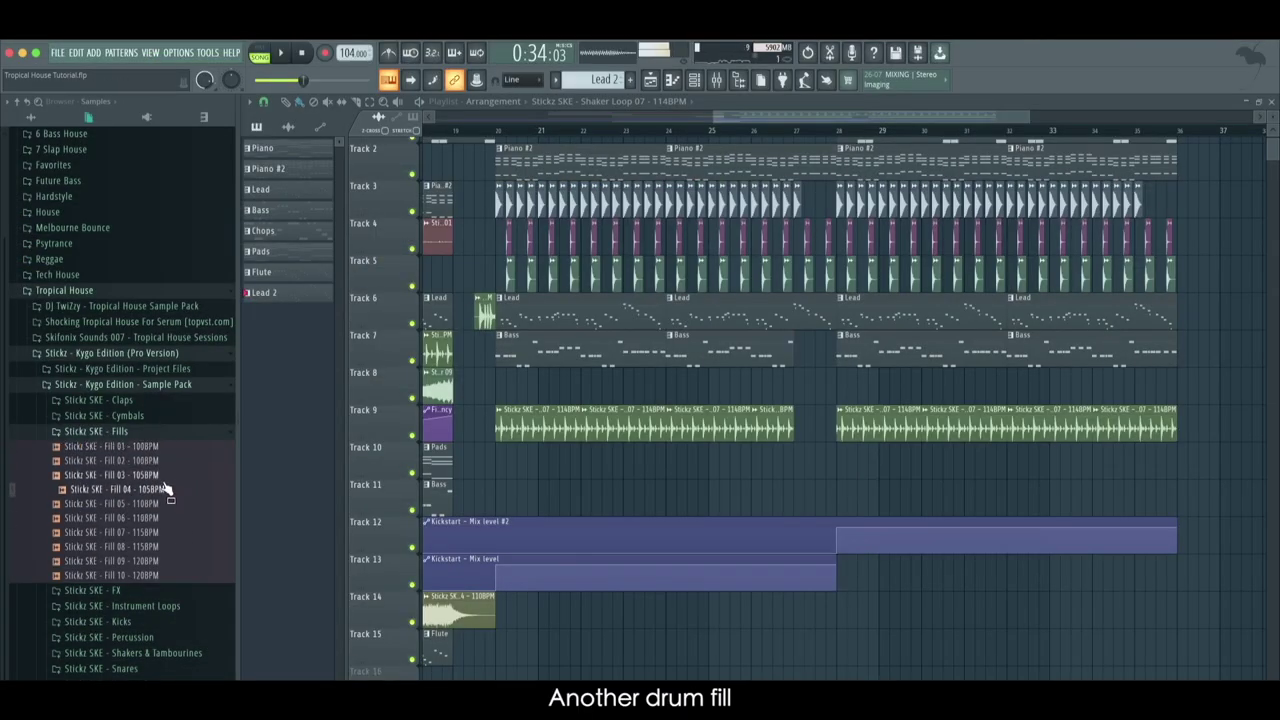
Audition the drum fills and place Stickz SKE - Fill 01 - 100BPM on Track 7 just before bar 28
click(168, 477)
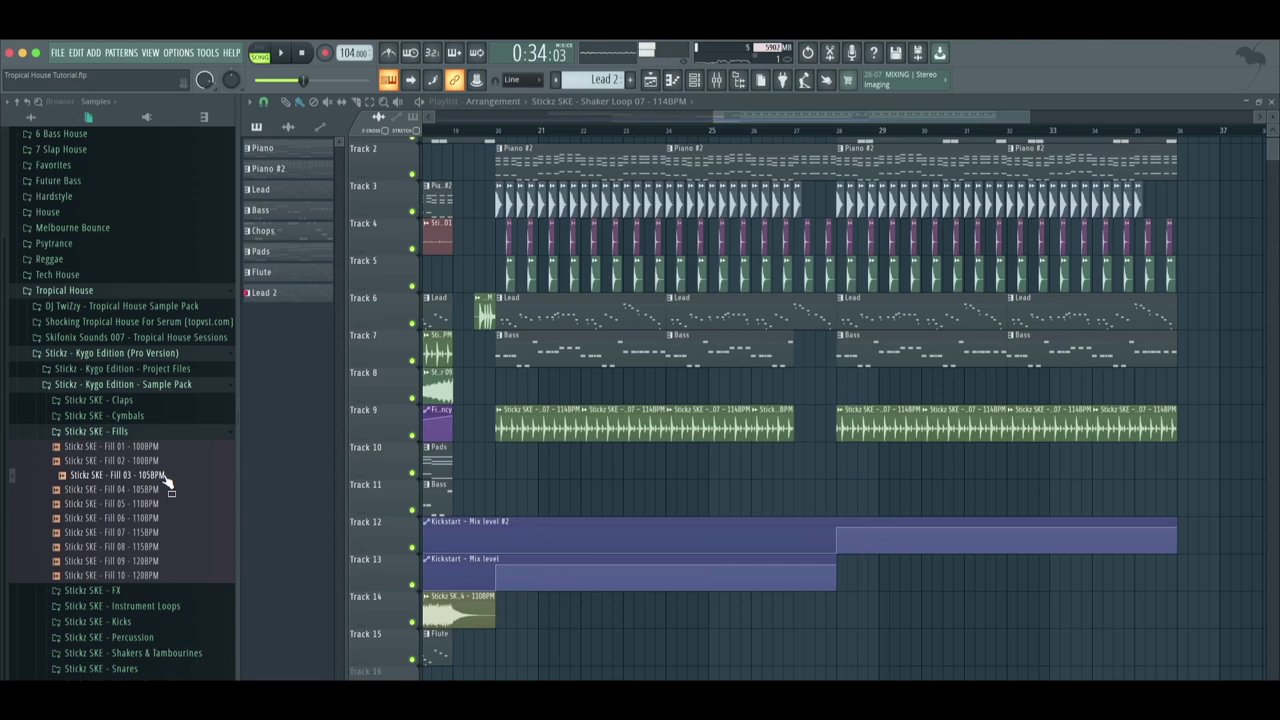
drag(150, 446, 810, 478)
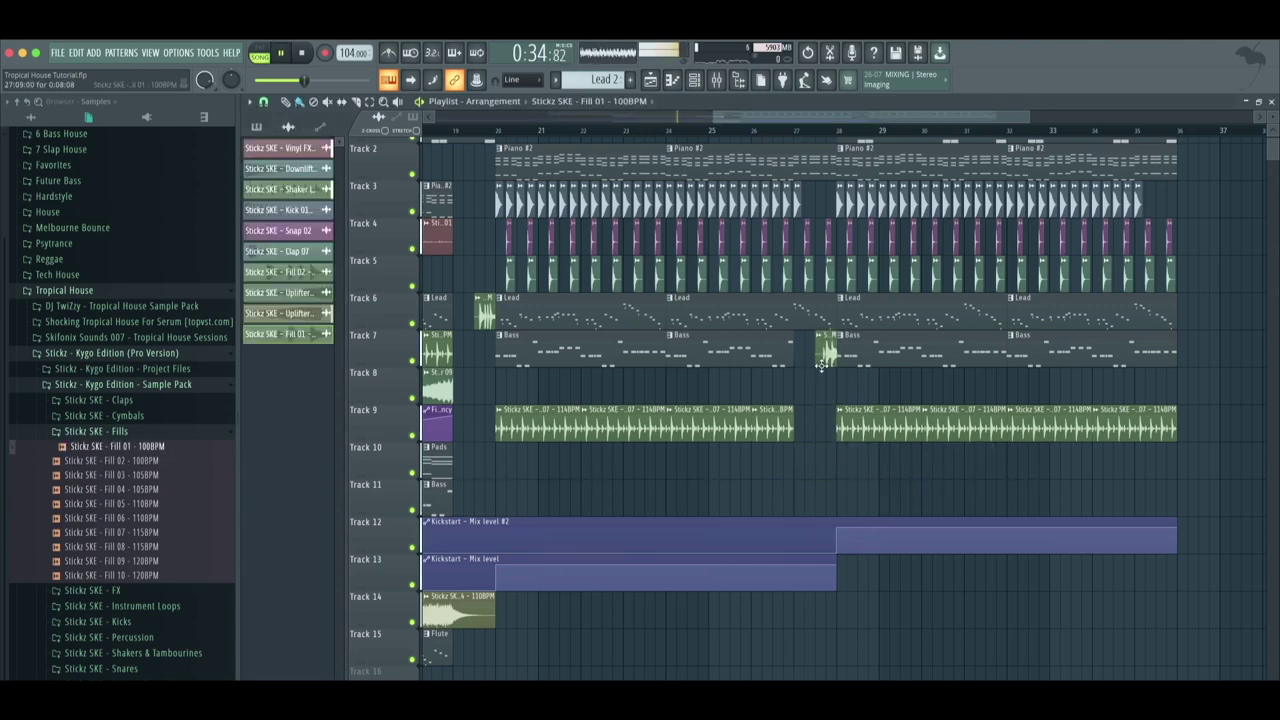
Fit the Fill 01 sample to the project tempo and set its time stretching mode to Stretch
double_click(819, 364)
right_click(501, 200)
click(530, 250)
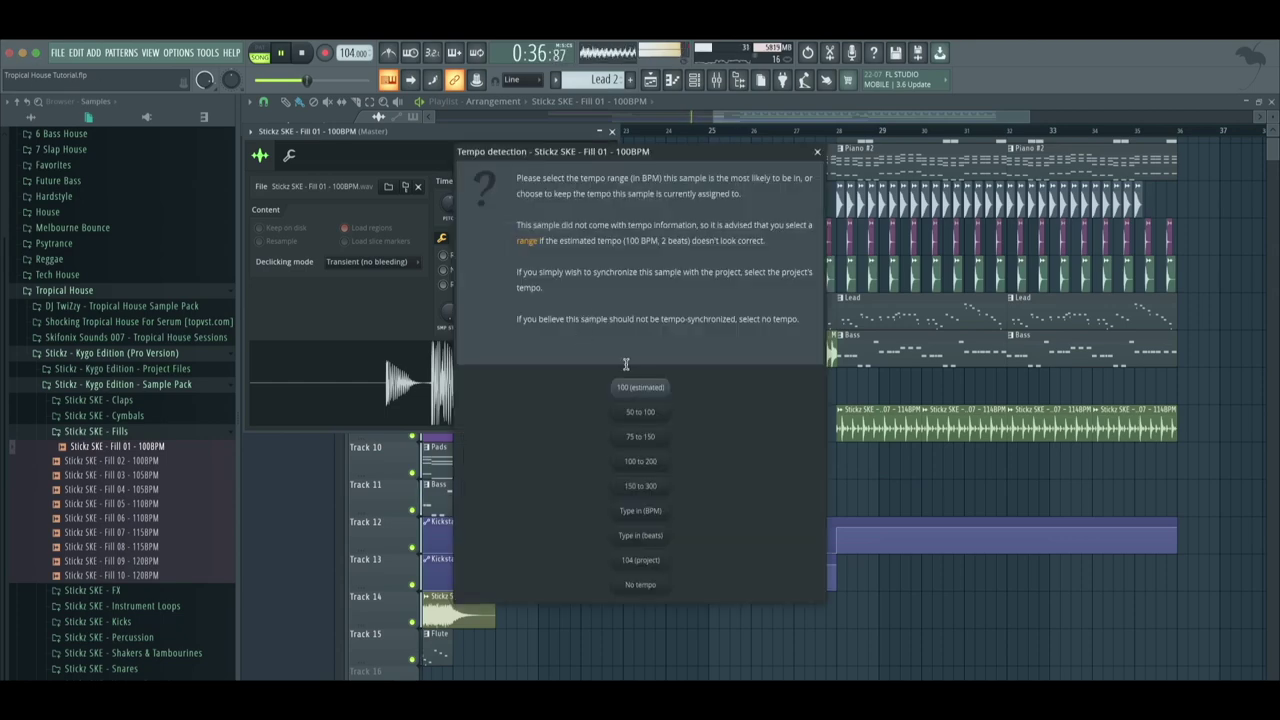
click(563, 400)
click(565, 202)
click(562, 240)
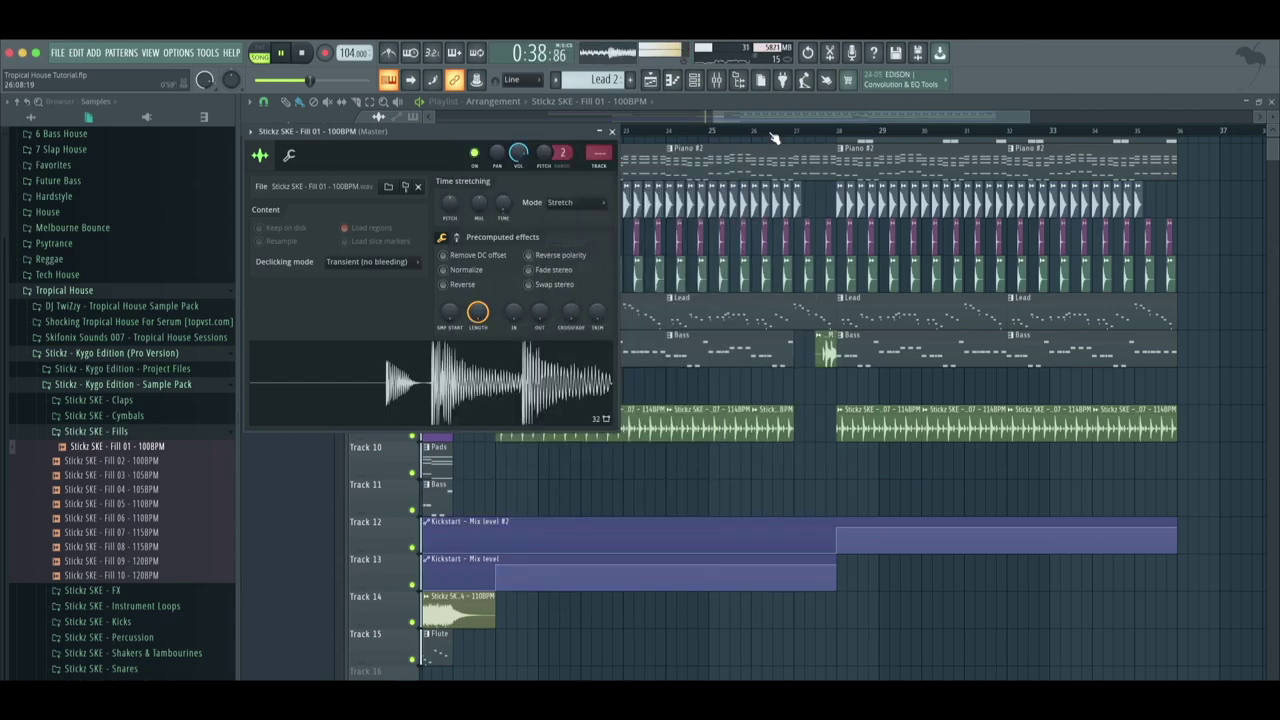
Route the Fill 01 sample to mixer track 20 and play the arrangement from just before bar 27
click(601, 166)
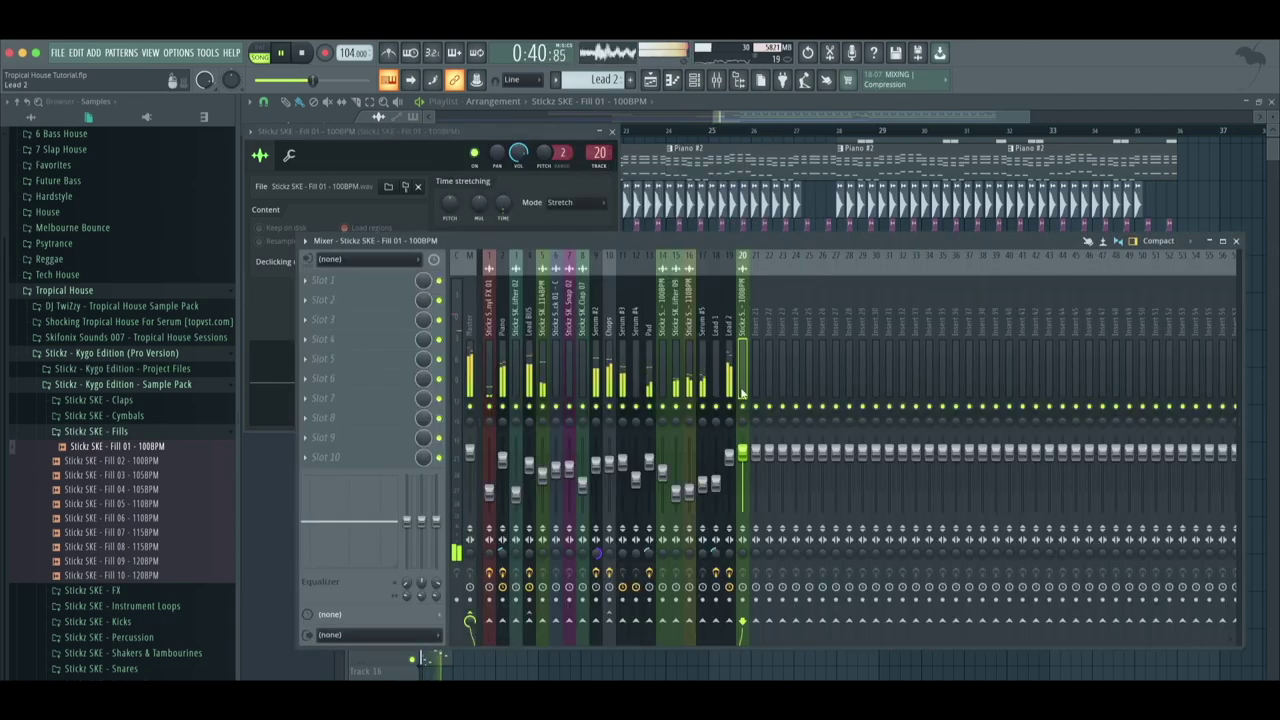
click(820, 133)
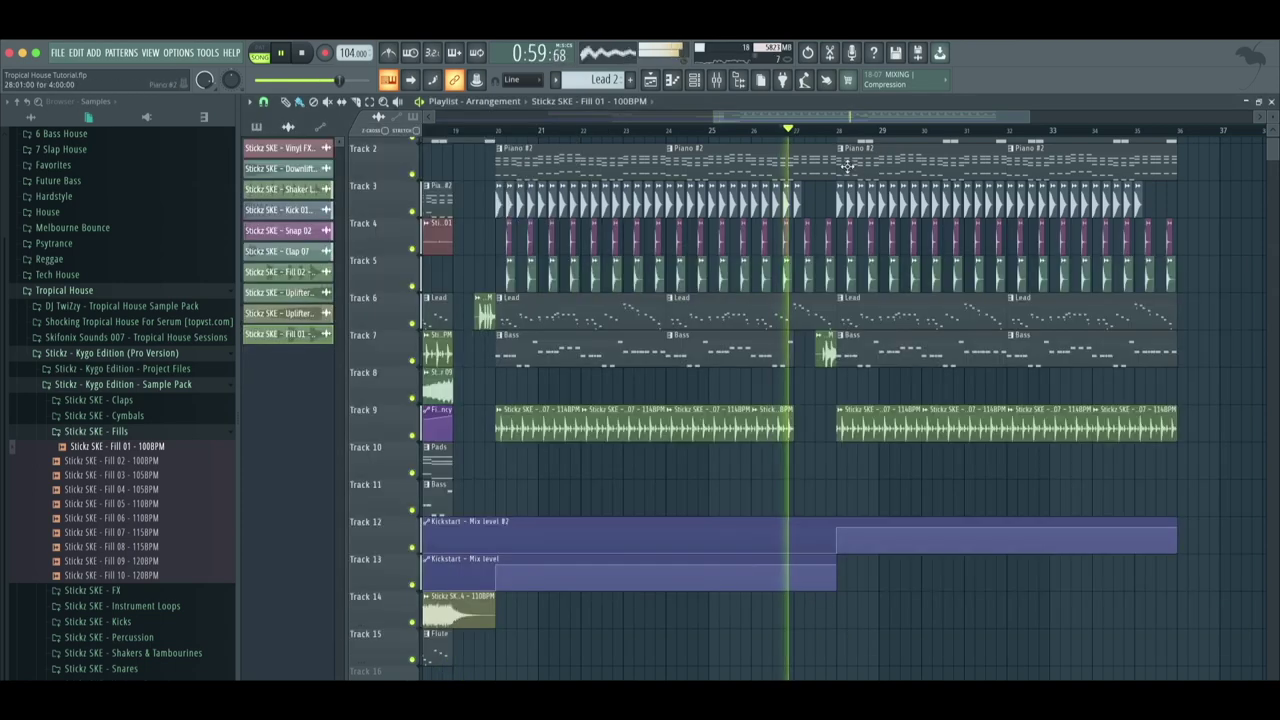
click(810, 133)
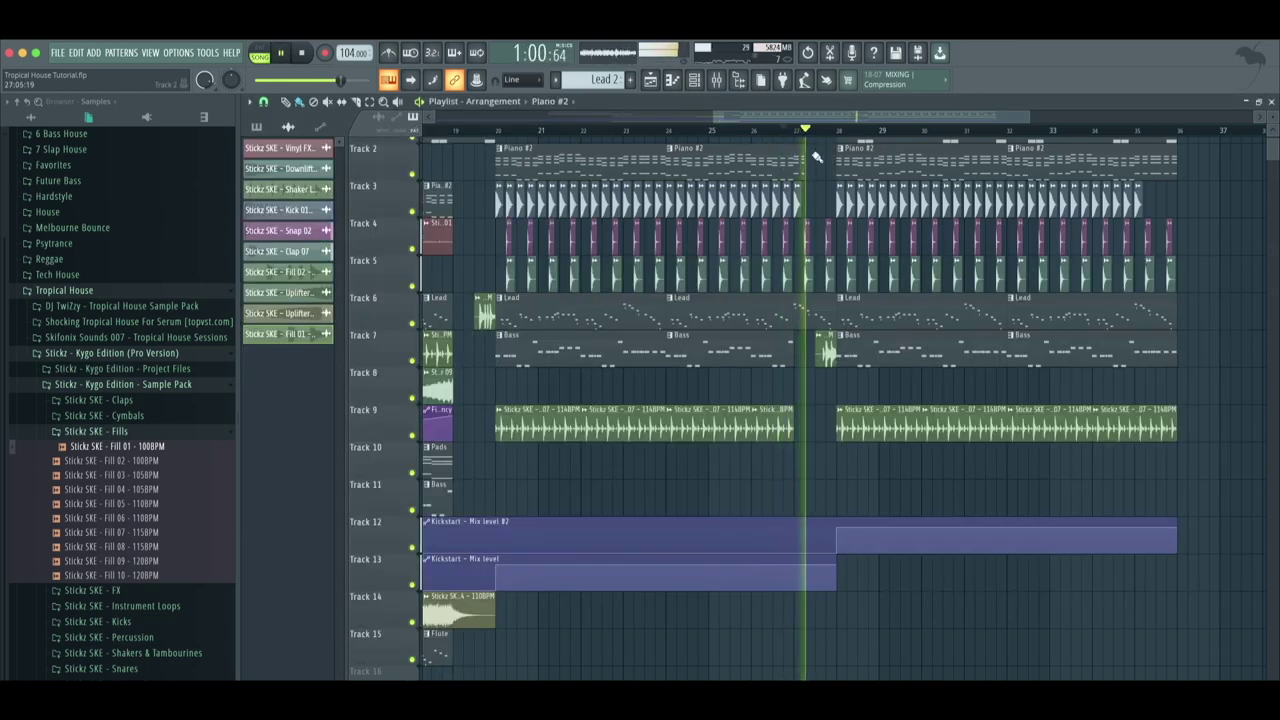
Place Stickz SKE - Downlifter 12 from the FX Downlifters folder on Track 11 at bar 20
scroll(832, 175, up, 1)
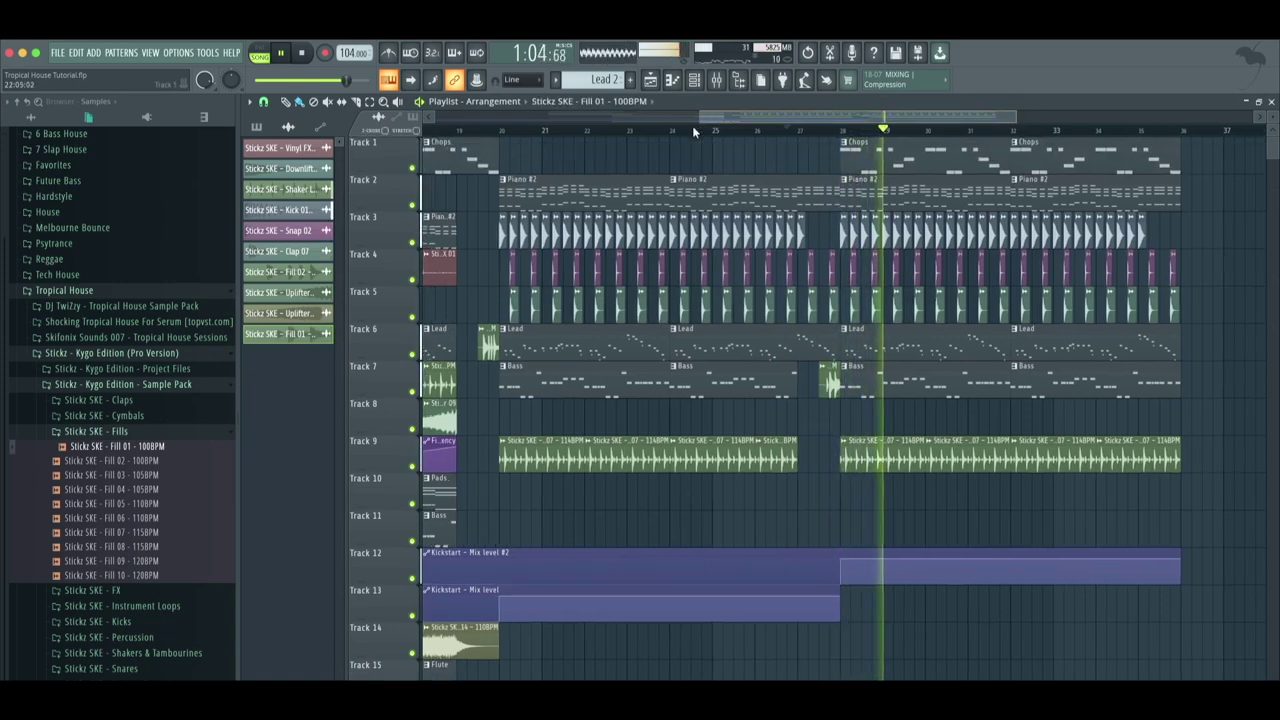
scroll(692, 125, left, 4)
click(110, 431)
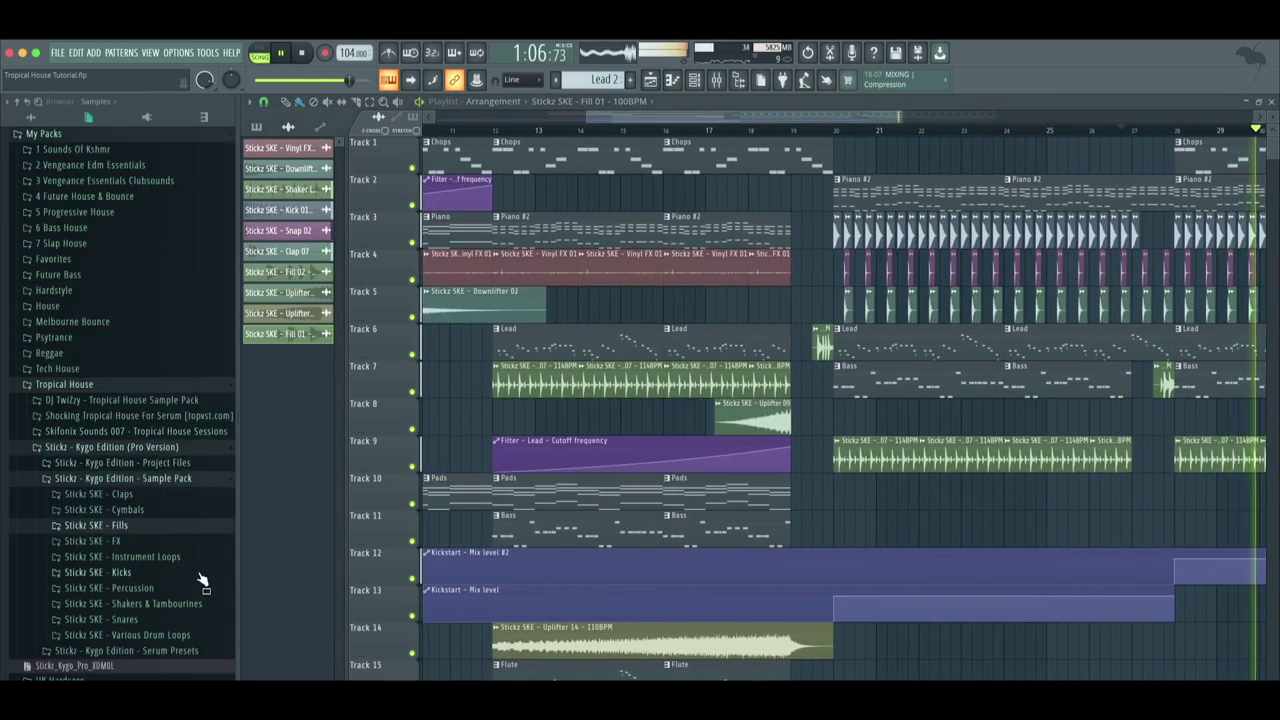
click(95, 540)
scroll(180, 575, down, 1)
key(space)
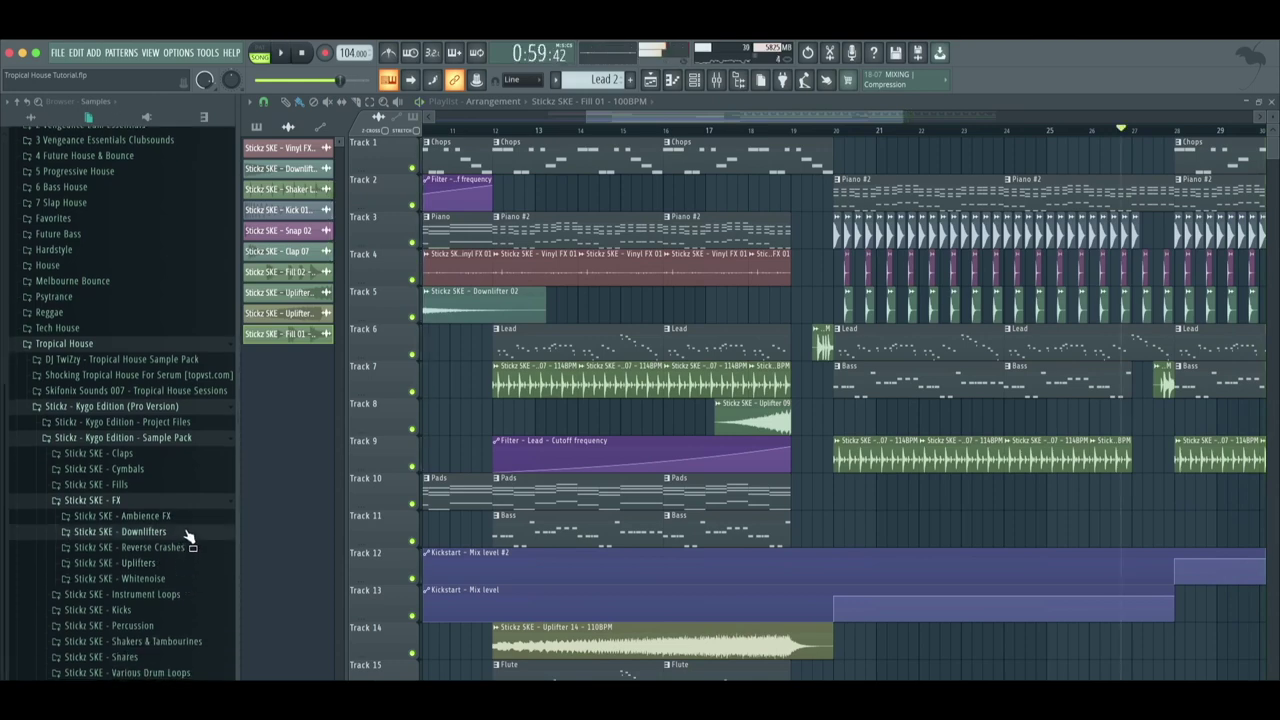
click(189, 531)
scroll(180, 615, down, 3)
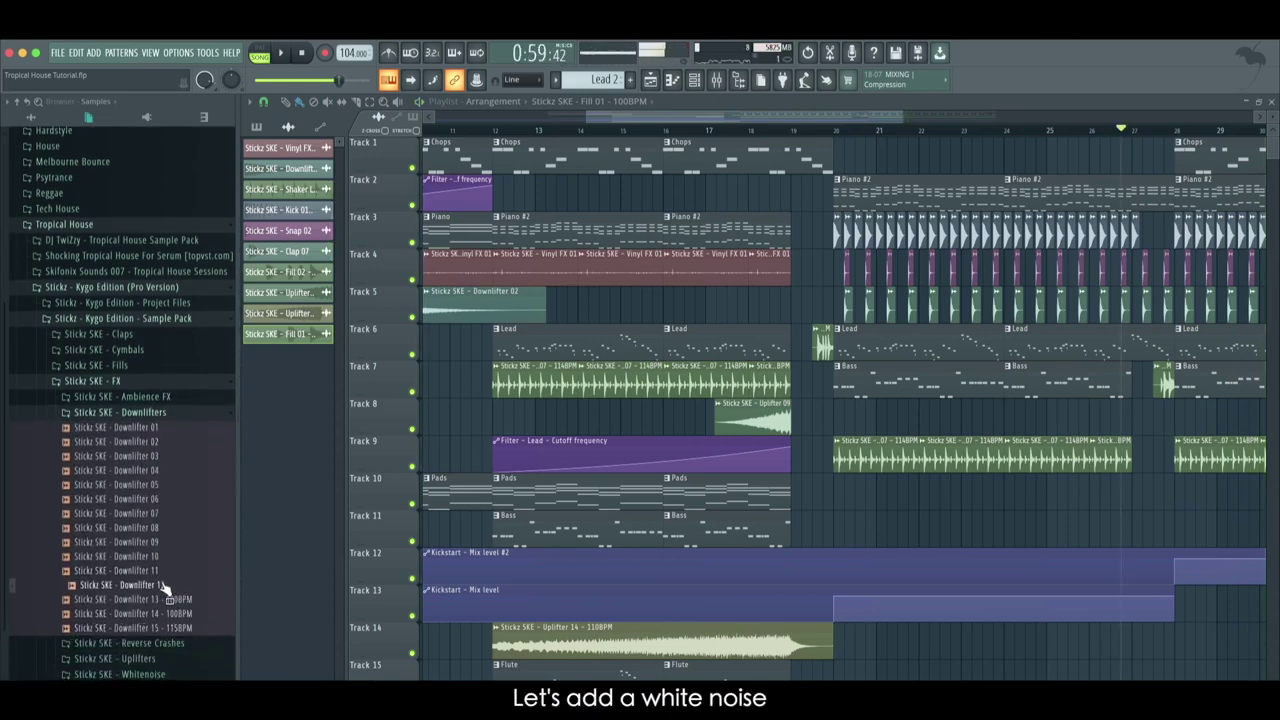
drag(165, 590, 840, 525)
key(space)
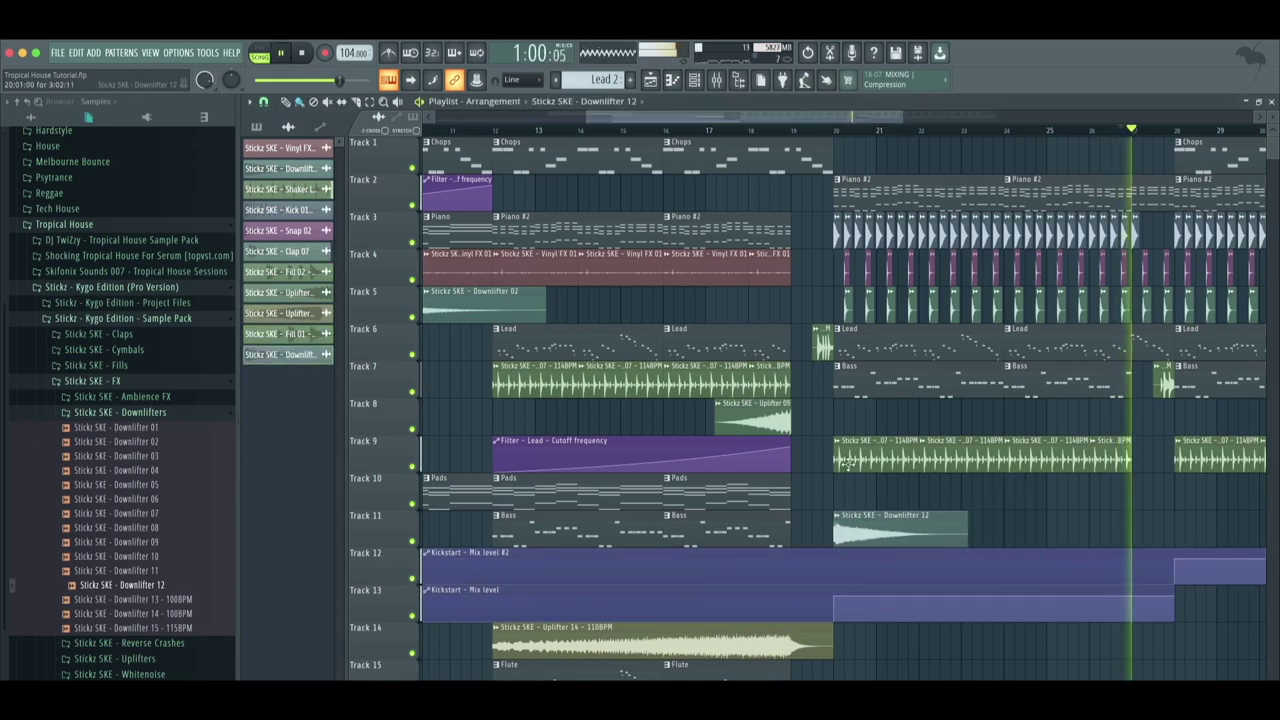
Route the Downlifter 12 sample to mixer track 21 and load Kickstart on that track
click(606, 128)
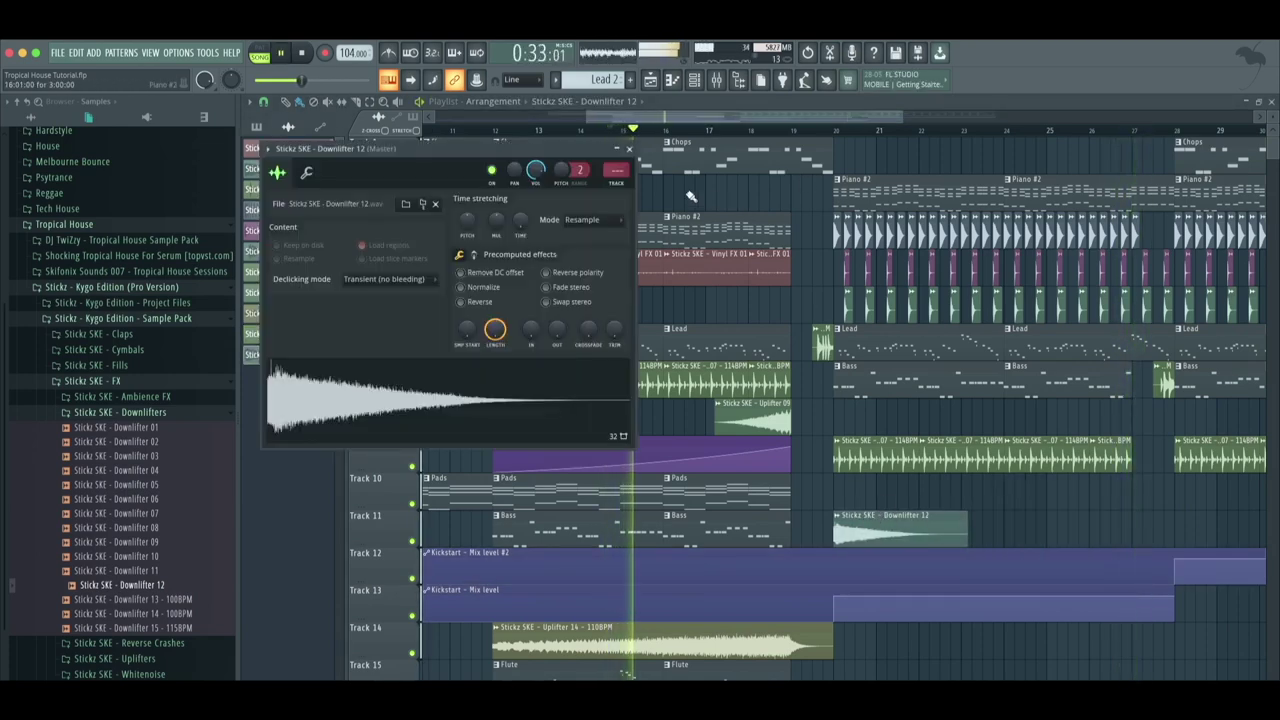
key(ctrl+l)
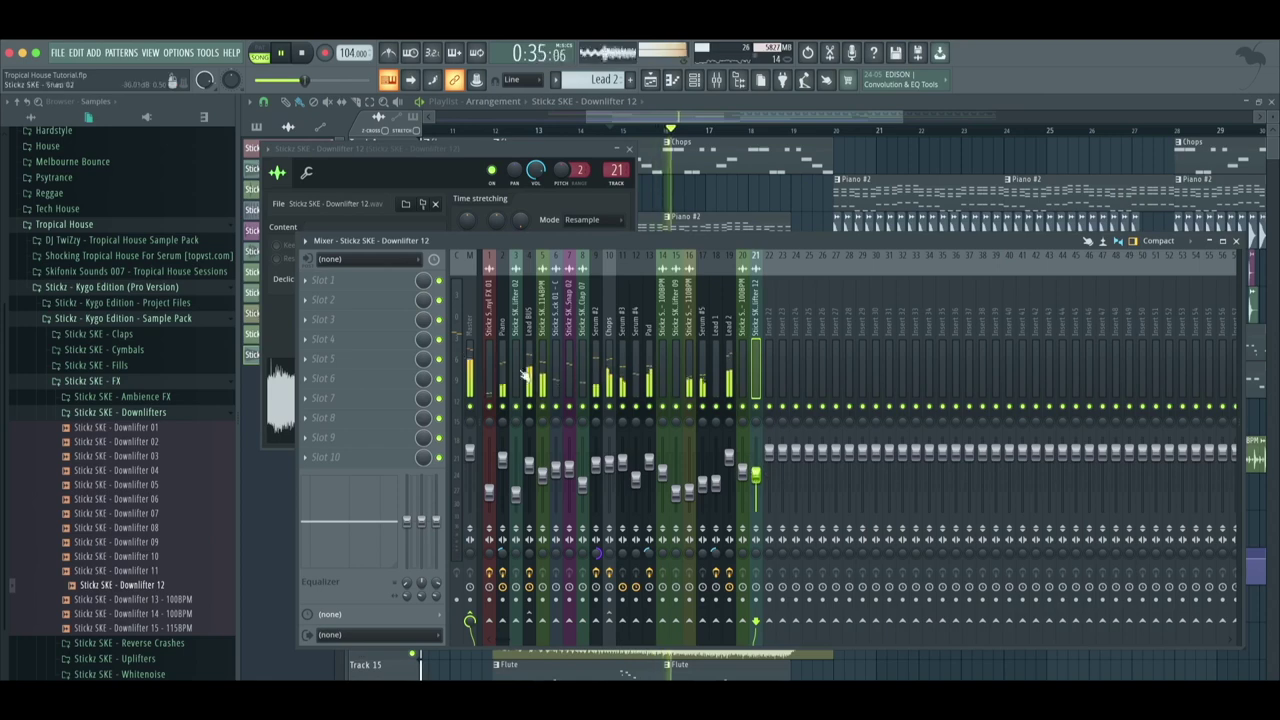
click(367, 284)
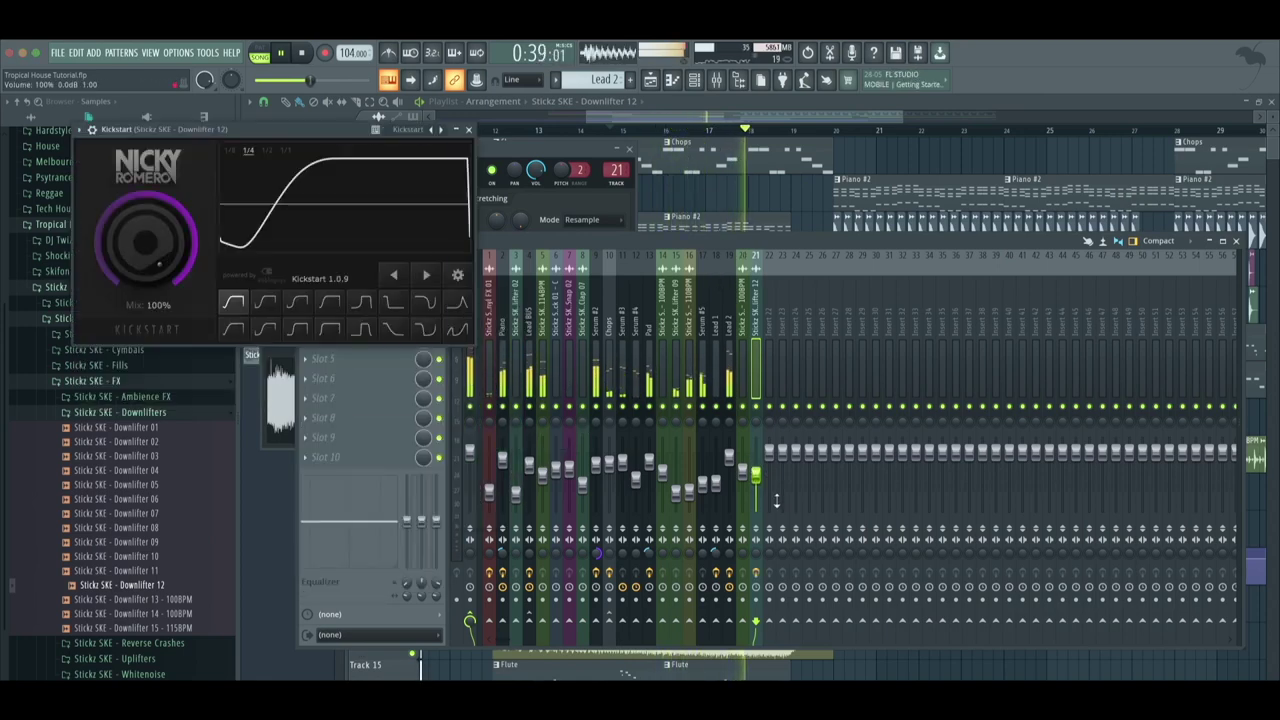
Add a second Downlifter 12 clip on Track 11 at bar 24 and lower the level of mixer track 21
click(693, 121)
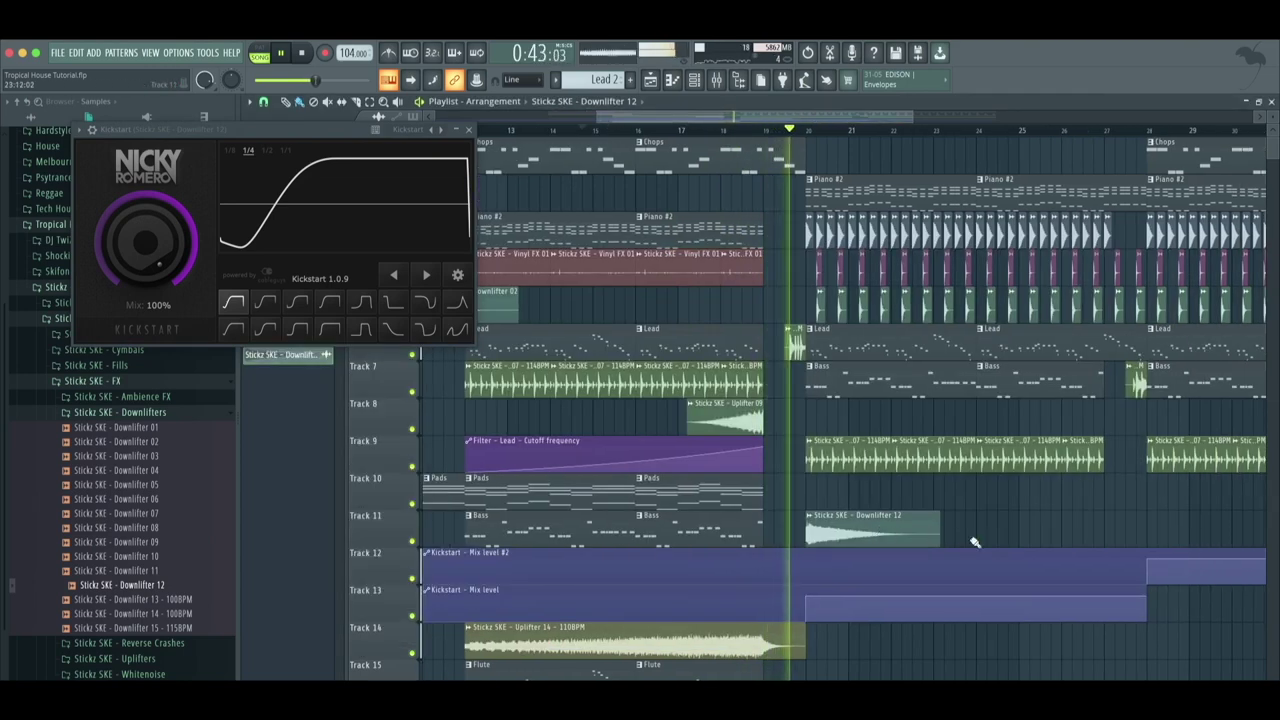
click(975, 543)
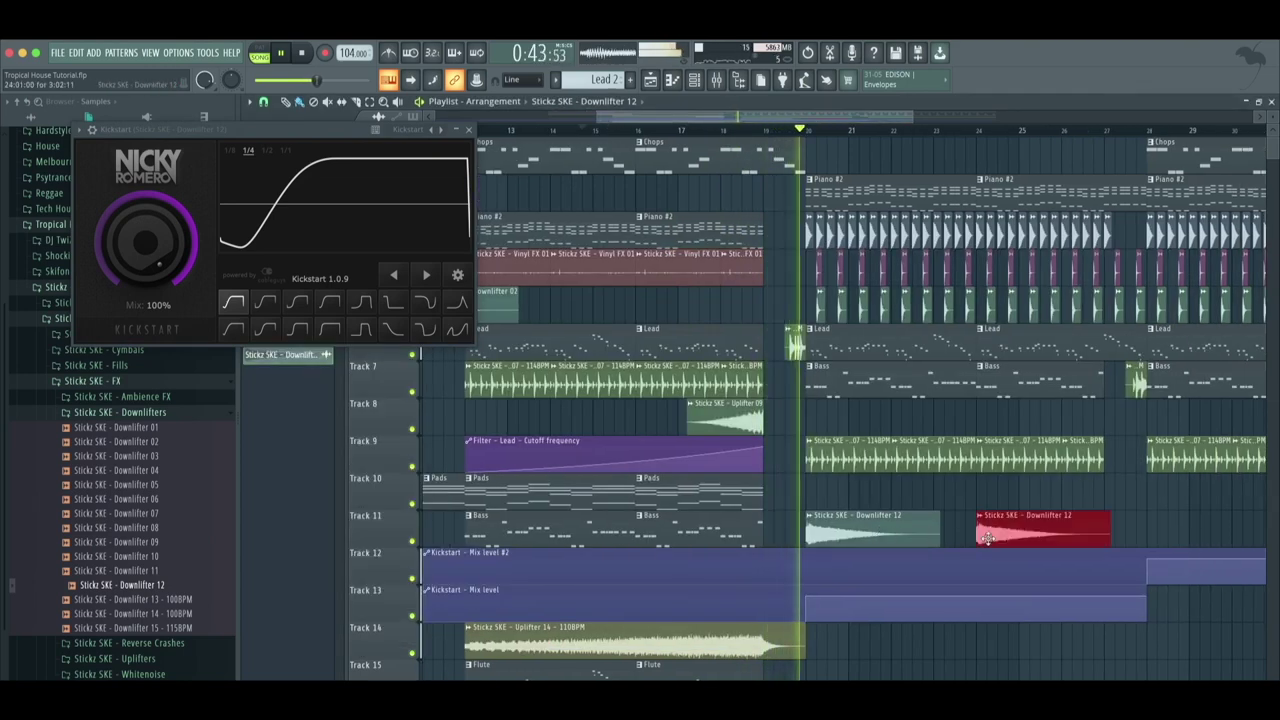
click(715, 84)
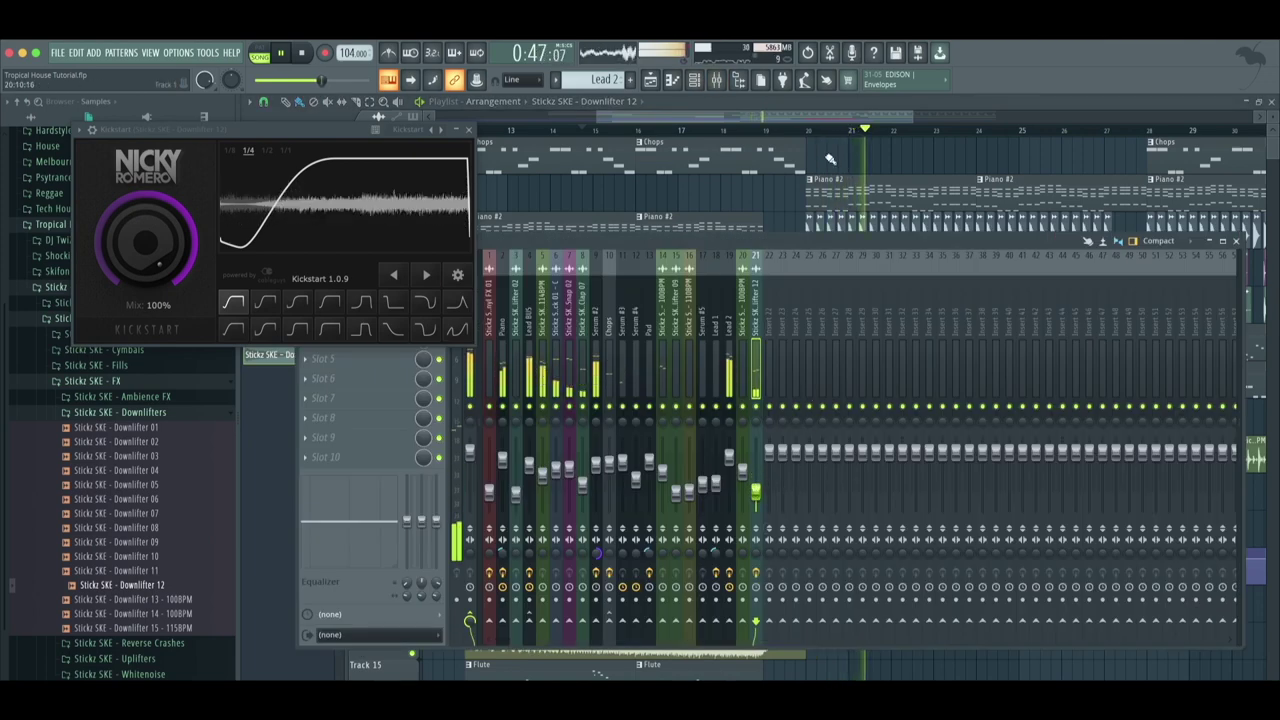
click(783, 130)
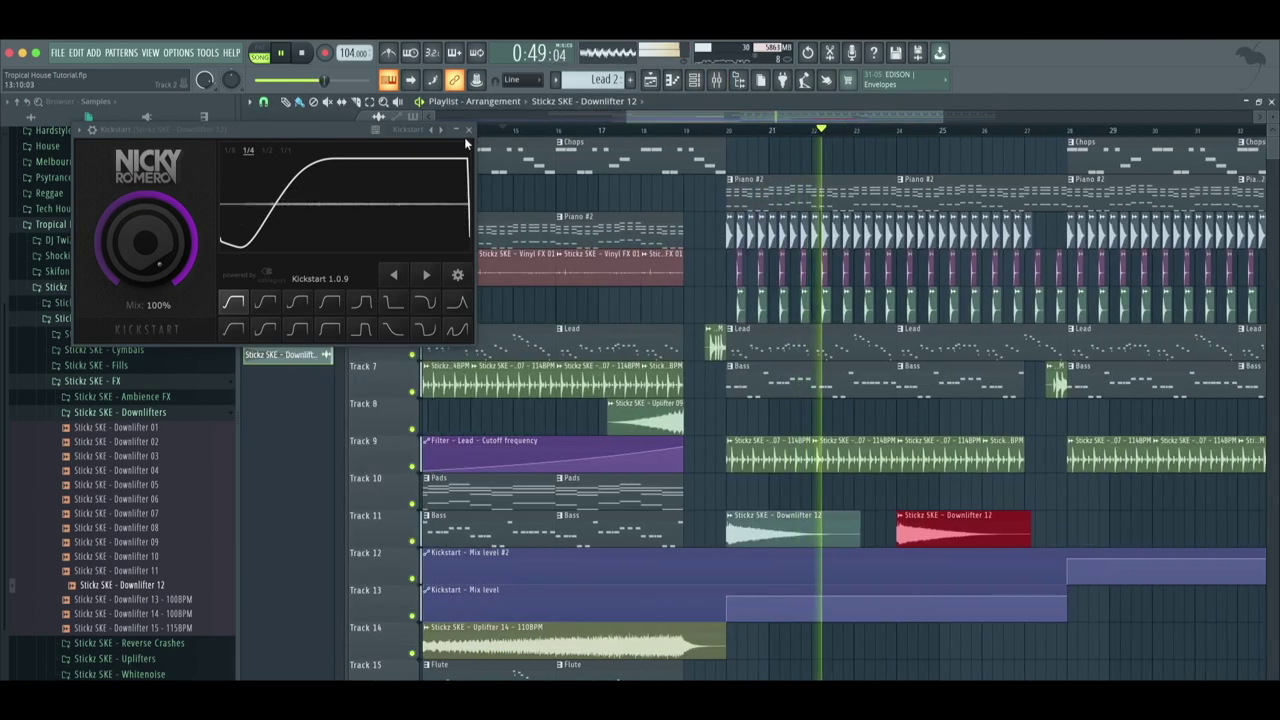
Close Kickstart and move the second Downlifter 12 clip on Track 11 to bar 28
click(467, 130)
click(855, 109)
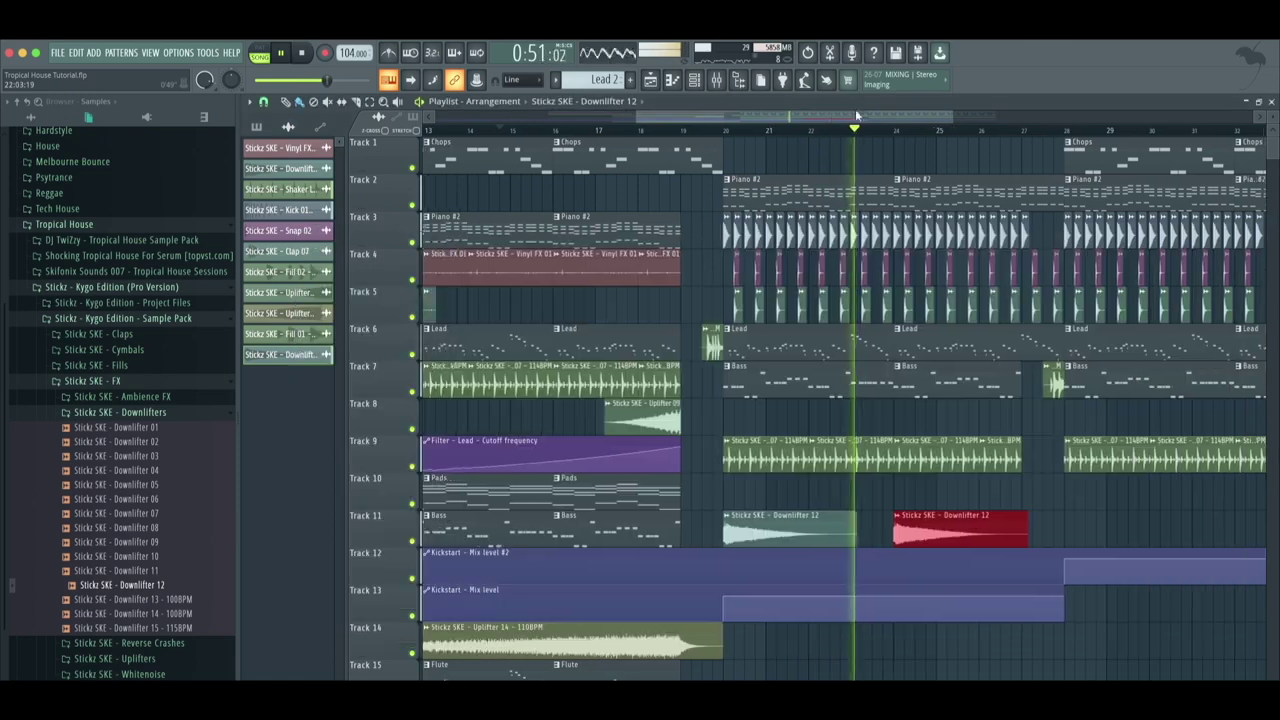
click(1020, 528)
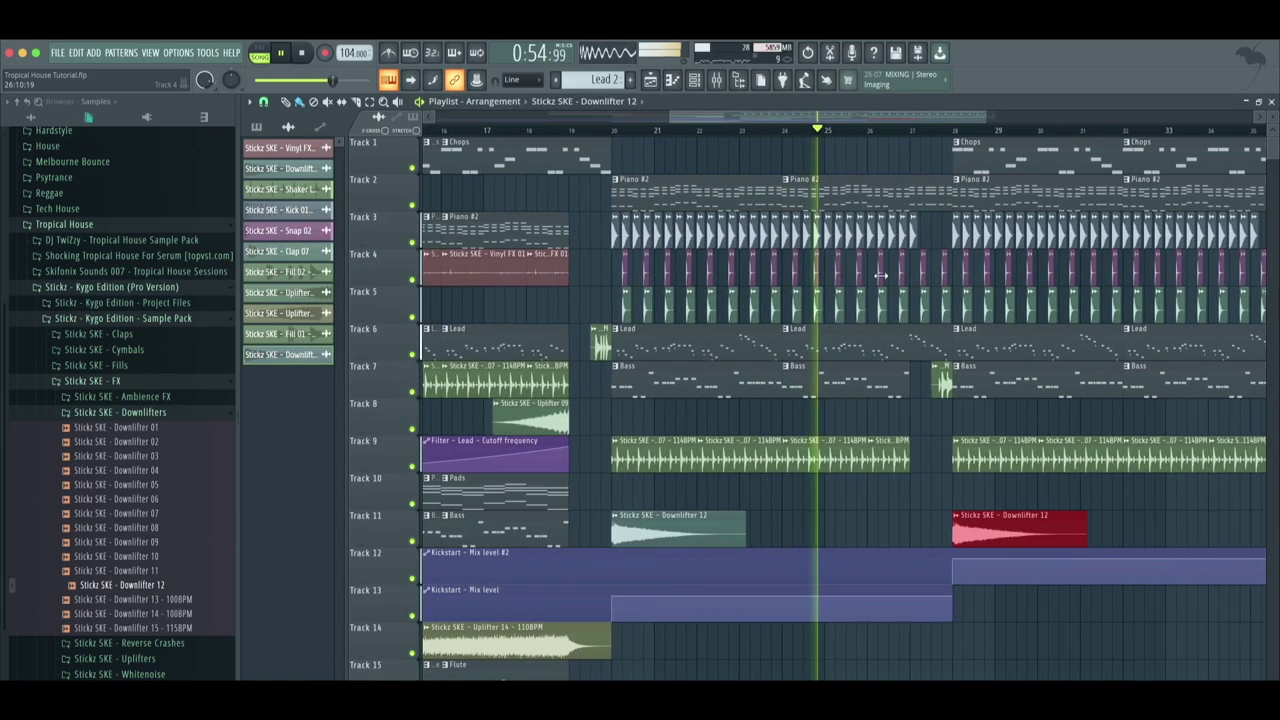
Audition samples in the Stickz SKE - Claps folder and try another clap in the Clap 07 sampler
click(278, 251)
click(117, 385)
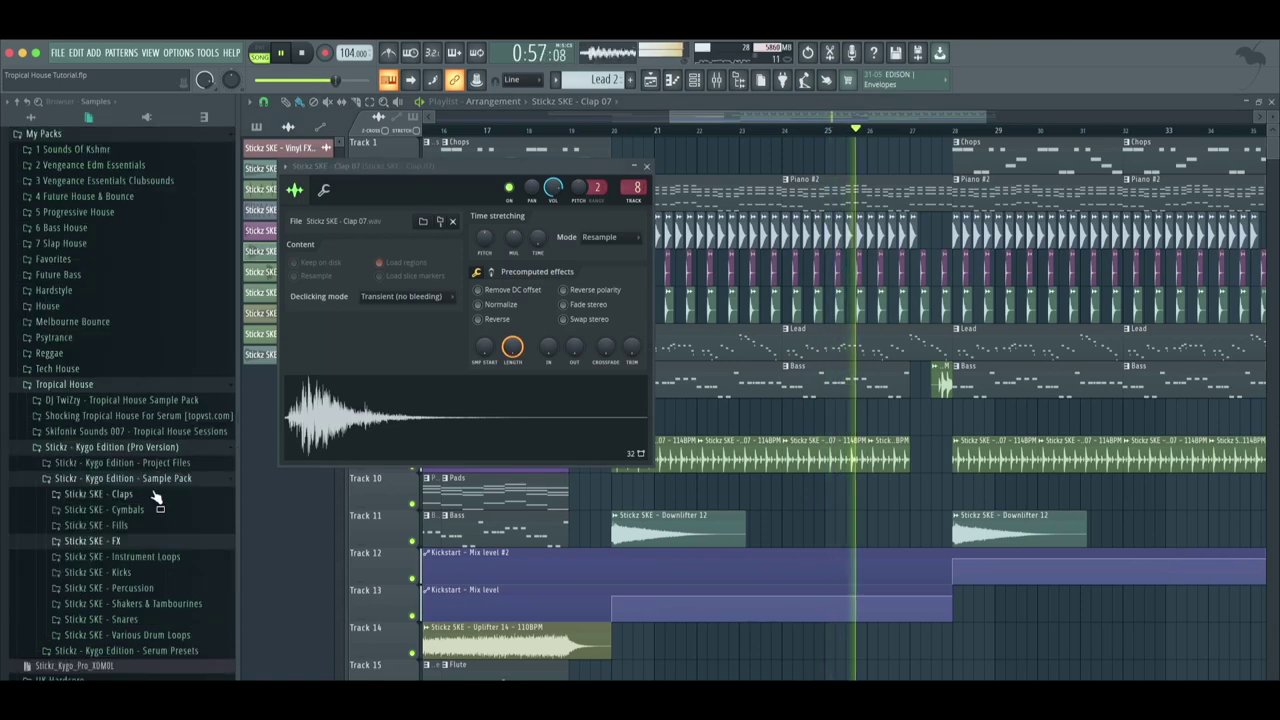
click(110, 494)
click(147, 623)
scroll(147, 623, down, 3)
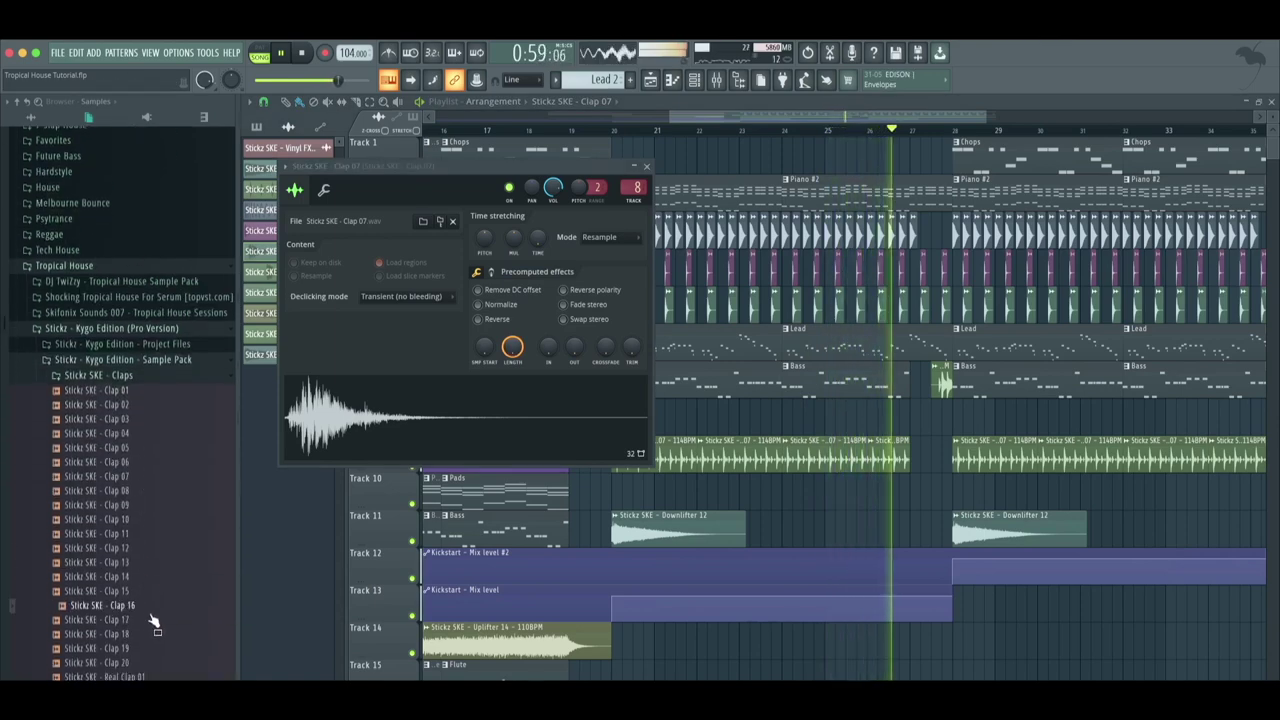
drag(155, 648, 420, 377)
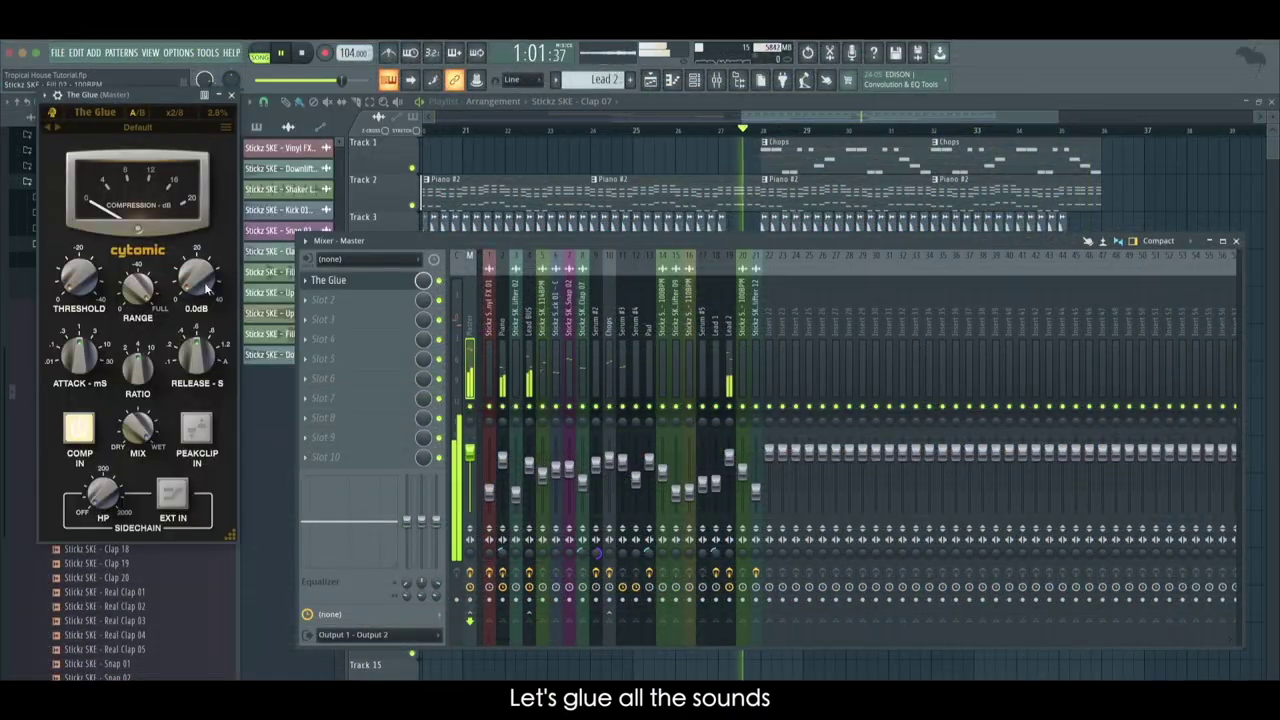
Compress the Master with The Glue at Full range and 3.0 dB makeup gain, and check the Serum #2 and Lead BUS mixer tracks
drag(195, 290, 191, 292)
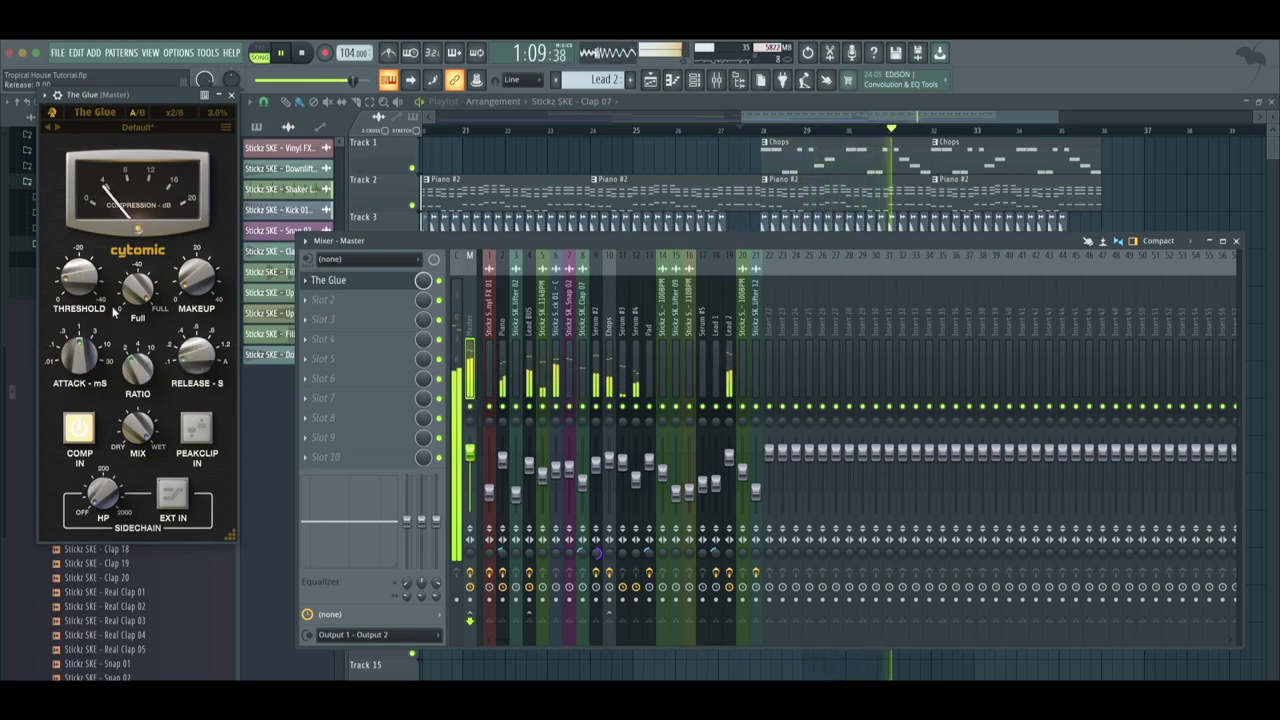
drag(82, 345, 82, 328)
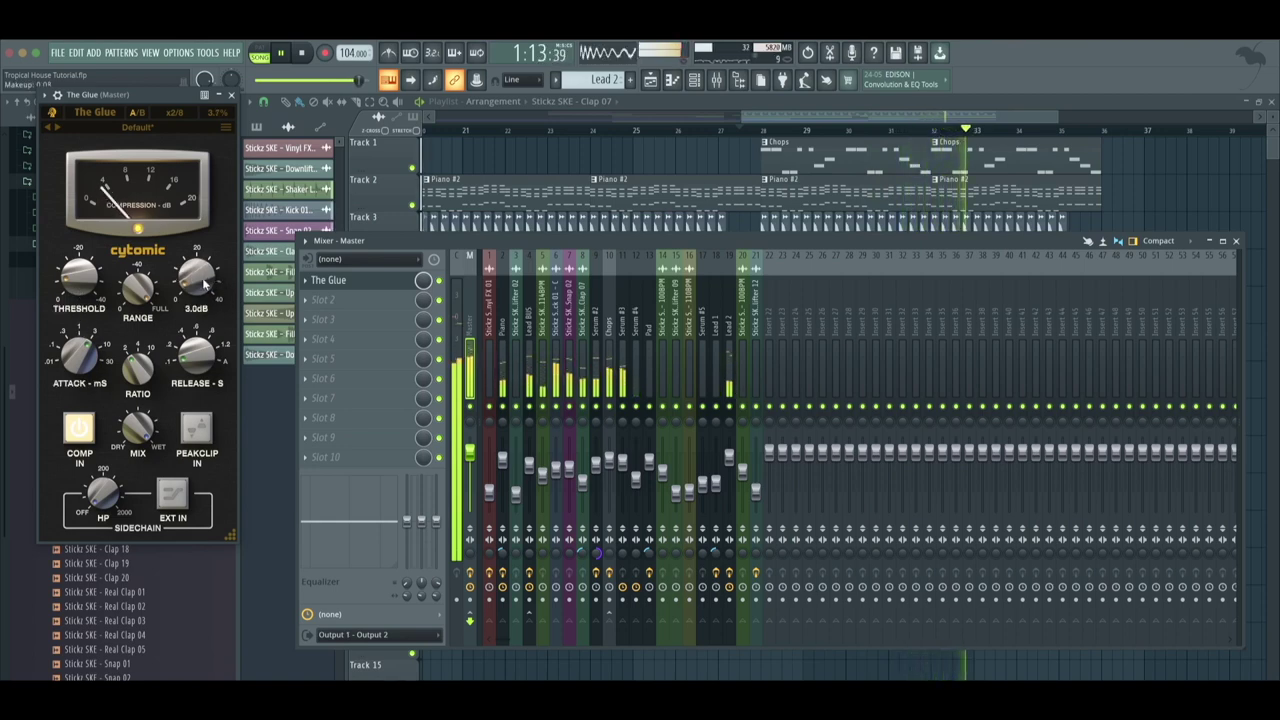
click(596, 550)
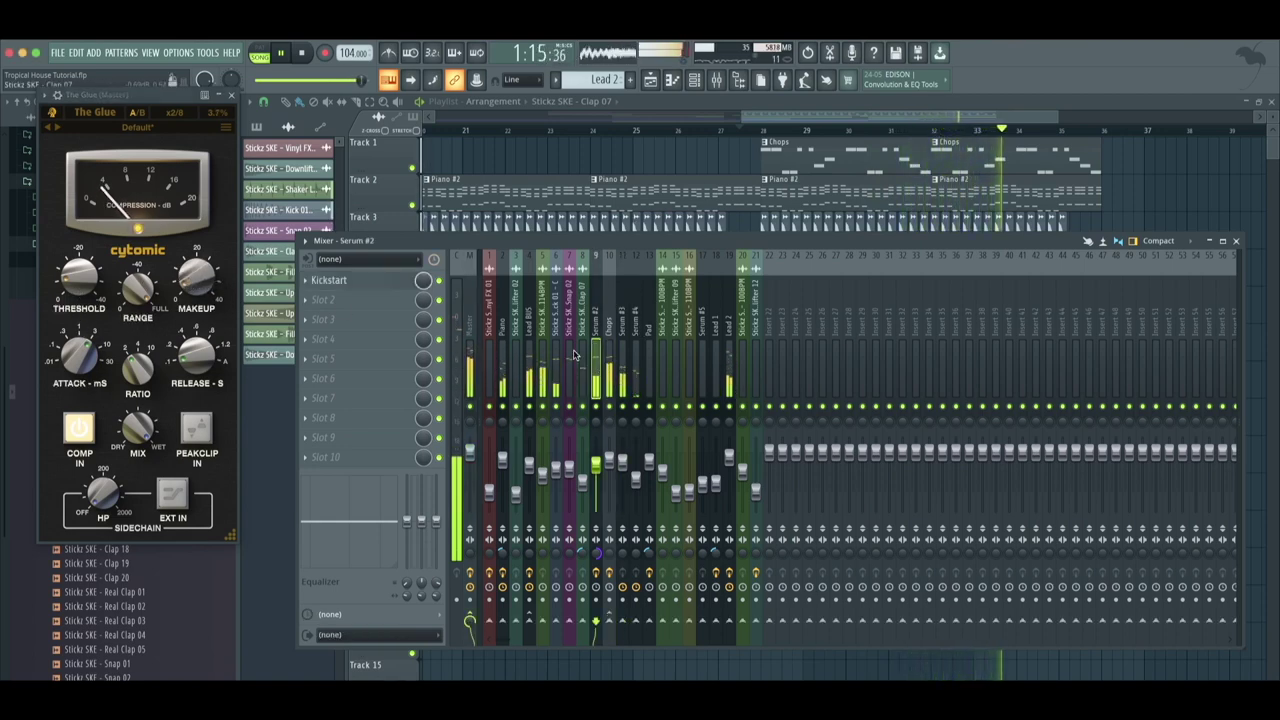
click(534, 462)
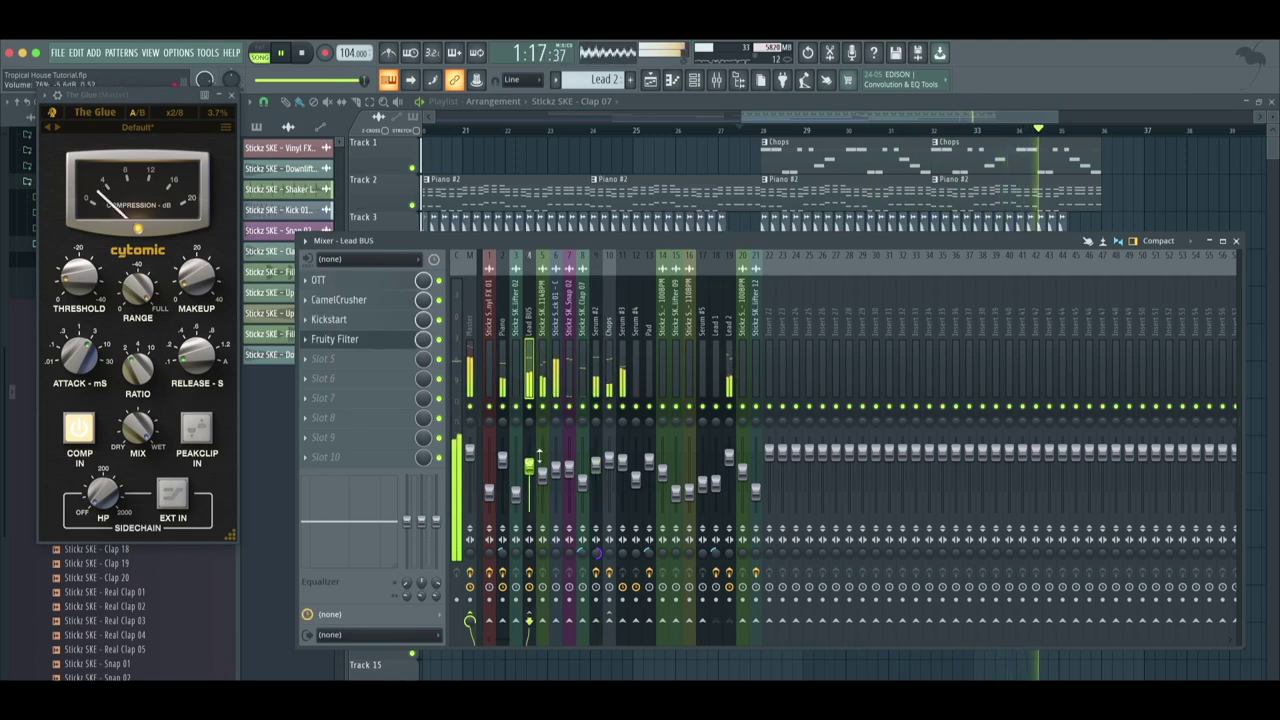
Turn off the reverb and keep the delay enabled in the effects of the Lead 2 Serum
drag(796, 118, 622, 127)
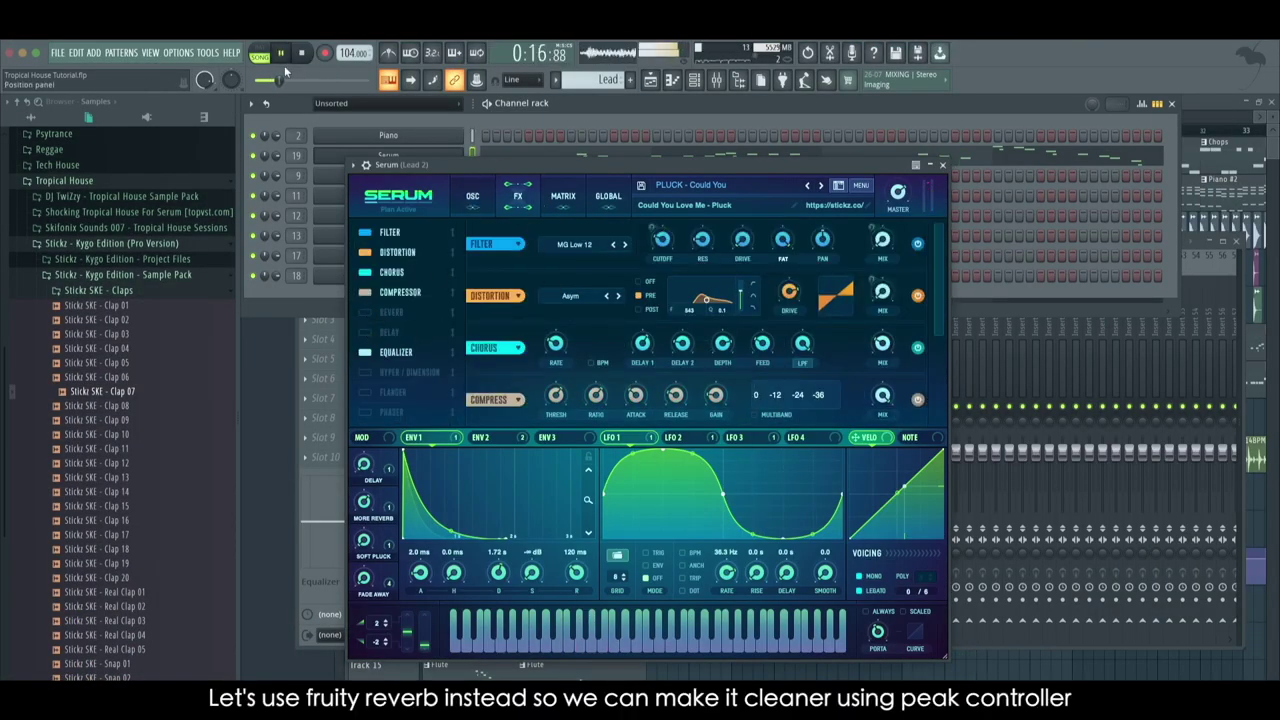
click(944, 165)
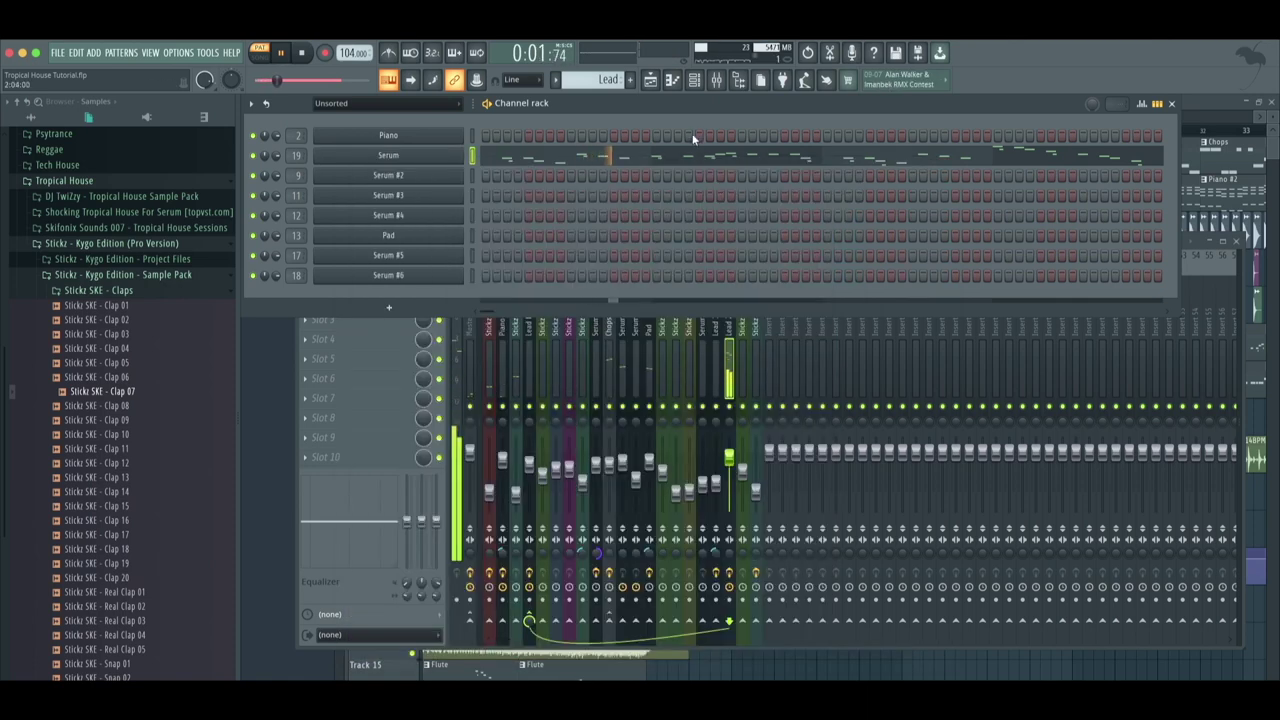
click(430, 175)
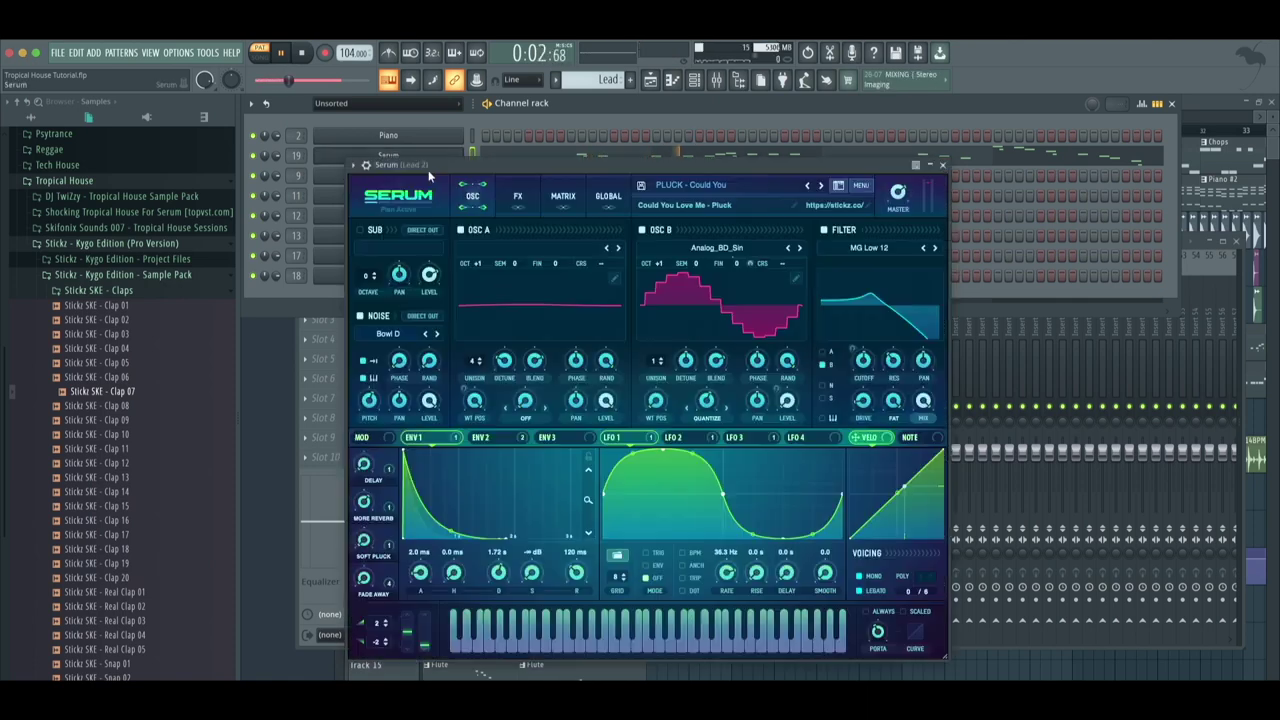
click(518, 200)
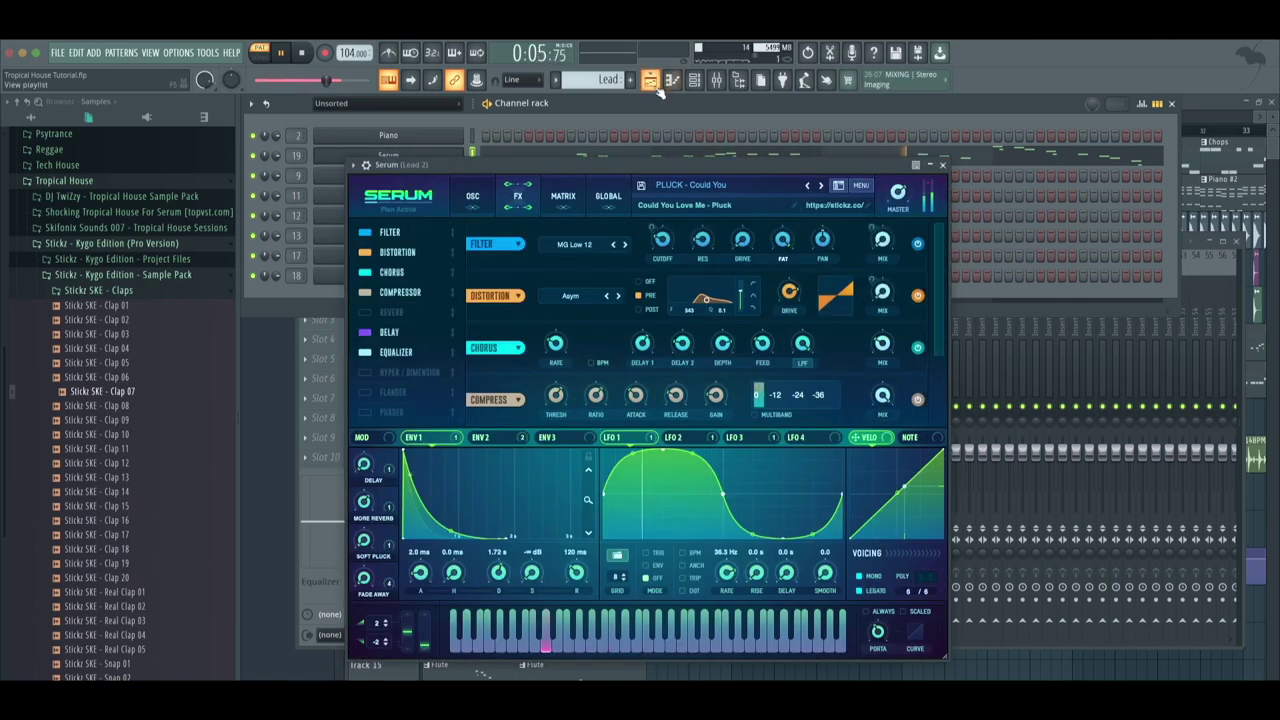
click(656, 86)
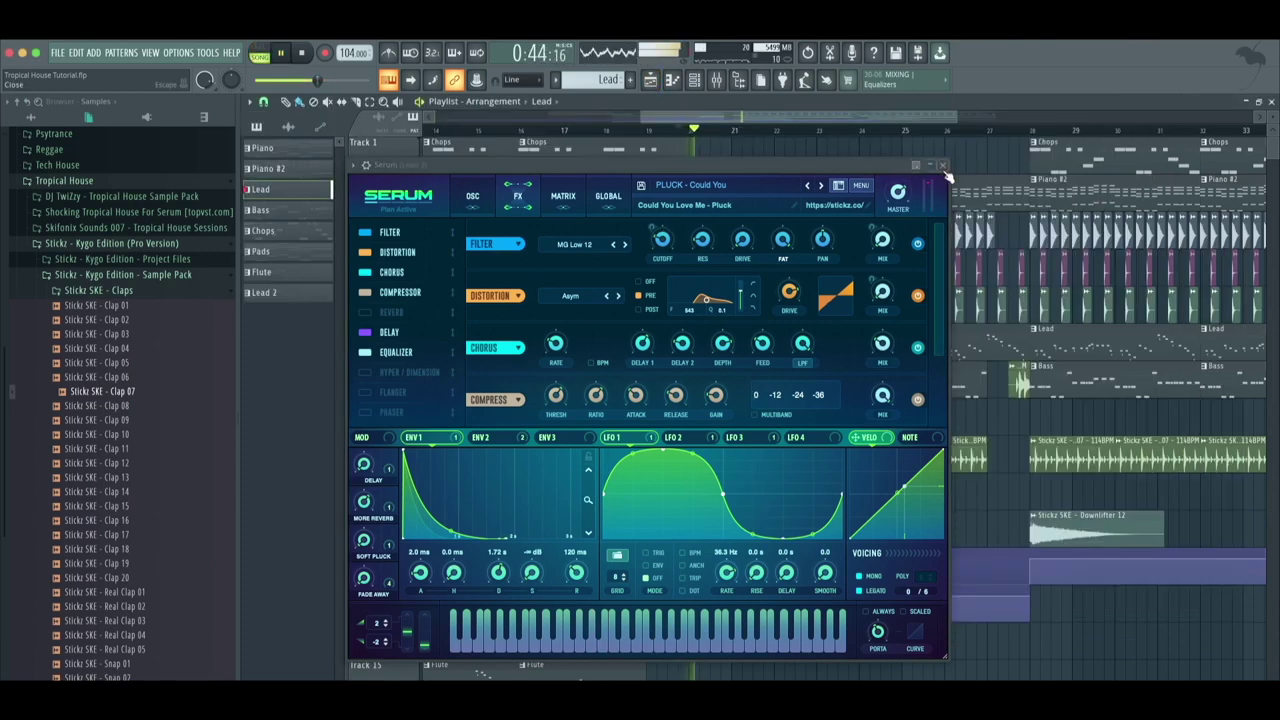
click(943, 166)
Insert Fruity Reeverb 2 on the Lead BUS ahead of Fruity Filter and set its dry level to 100%
key(F9)
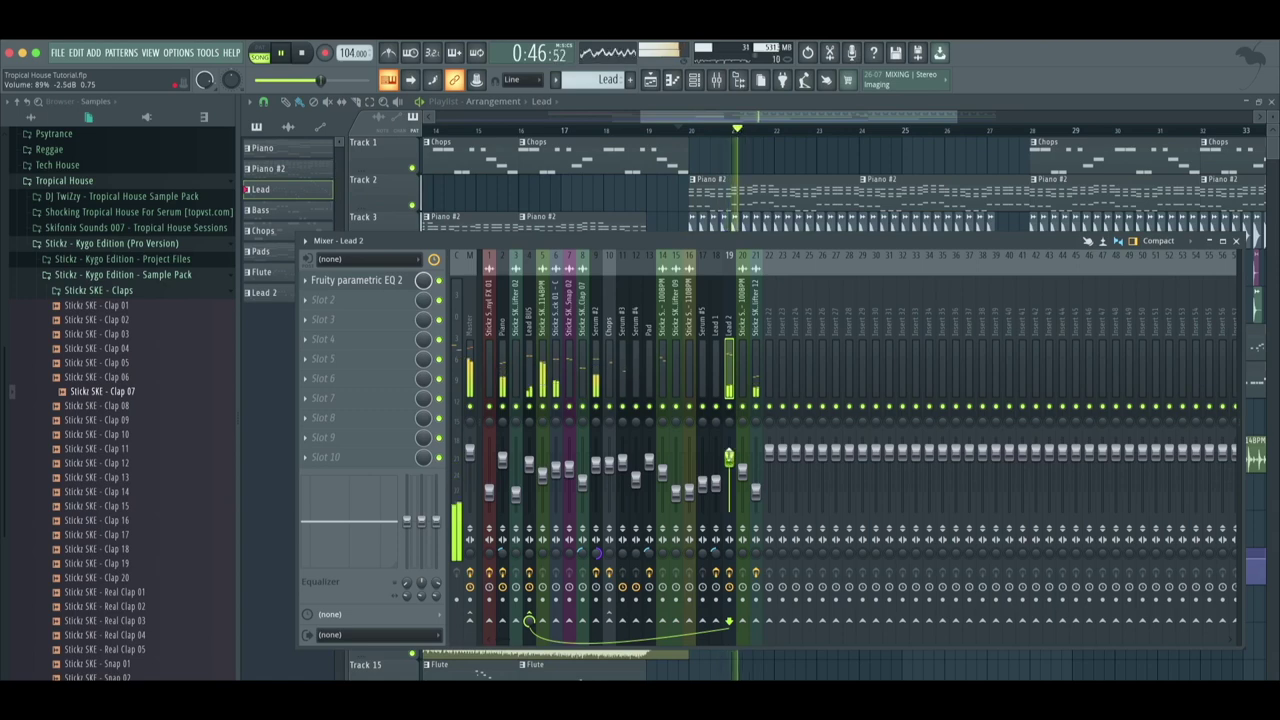
click(532, 375)
click(380, 359)
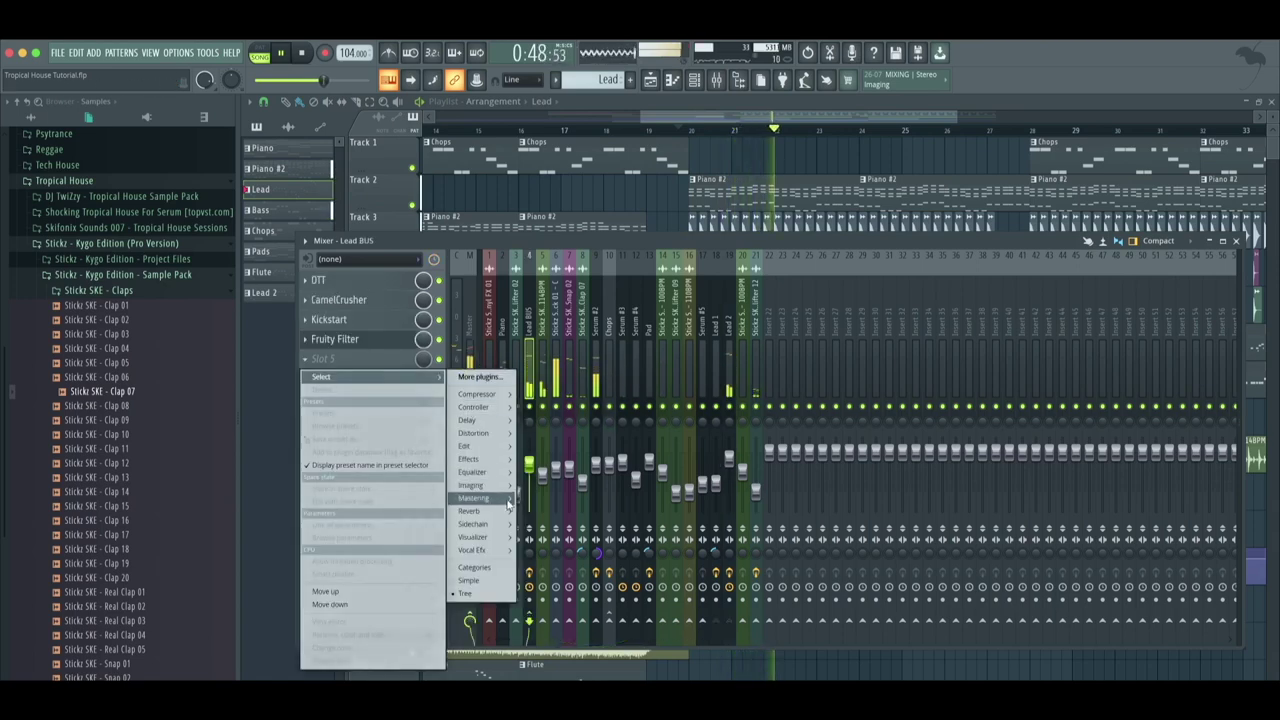
mouse_move(478, 511)
click(537, 512)
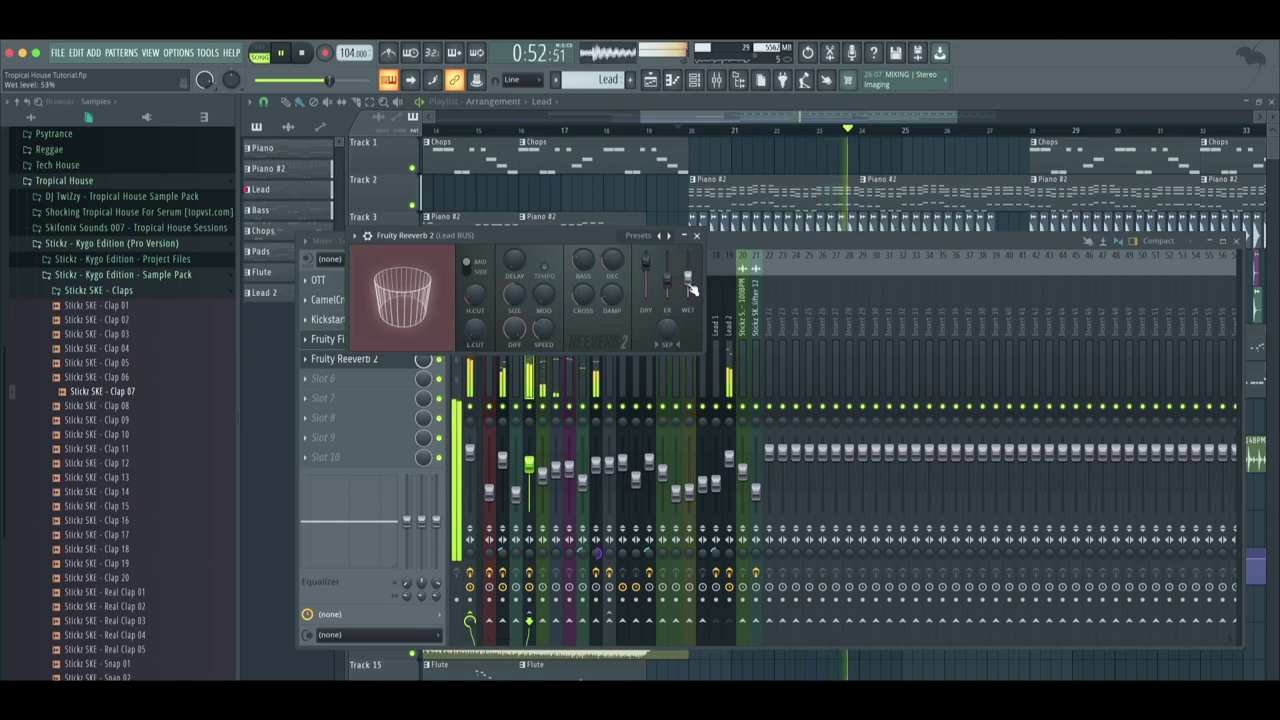
click(383, 360)
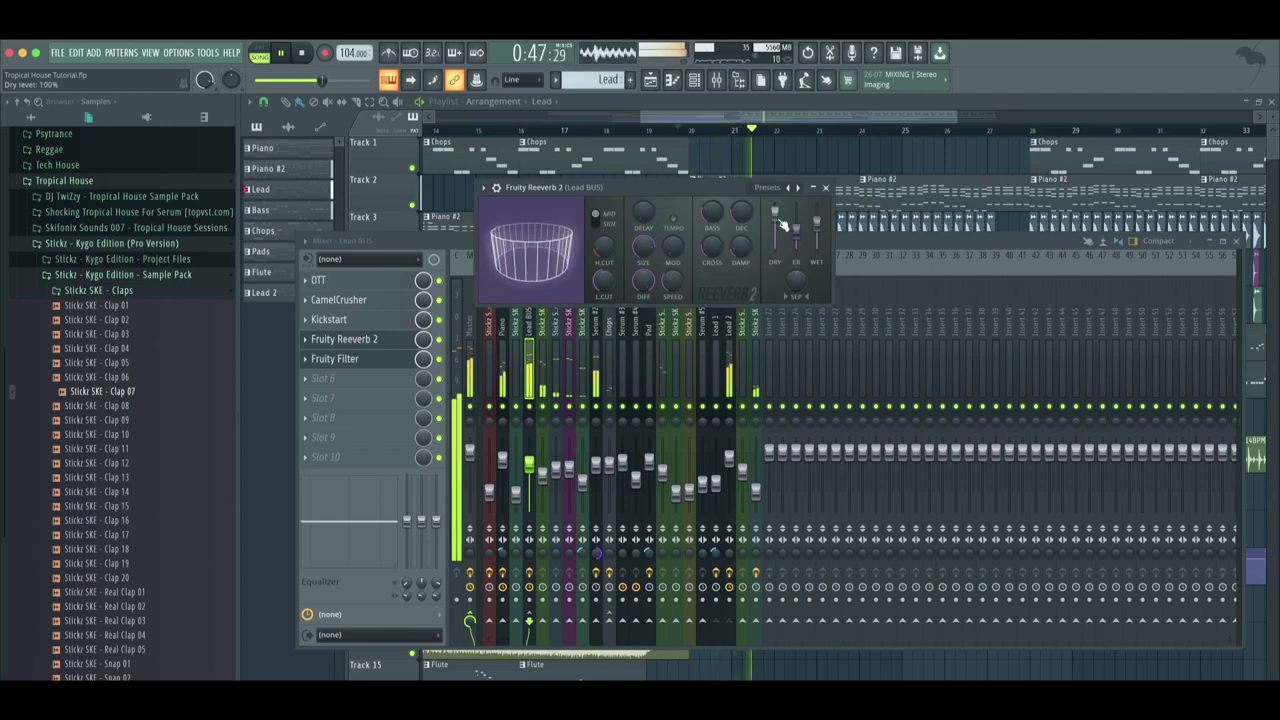
Adjust the low bands of Fruity parametric EQ 2 on Lead 2, with the band 1 high pass at about 234 Hz
click(735, 362)
click(337, 276)
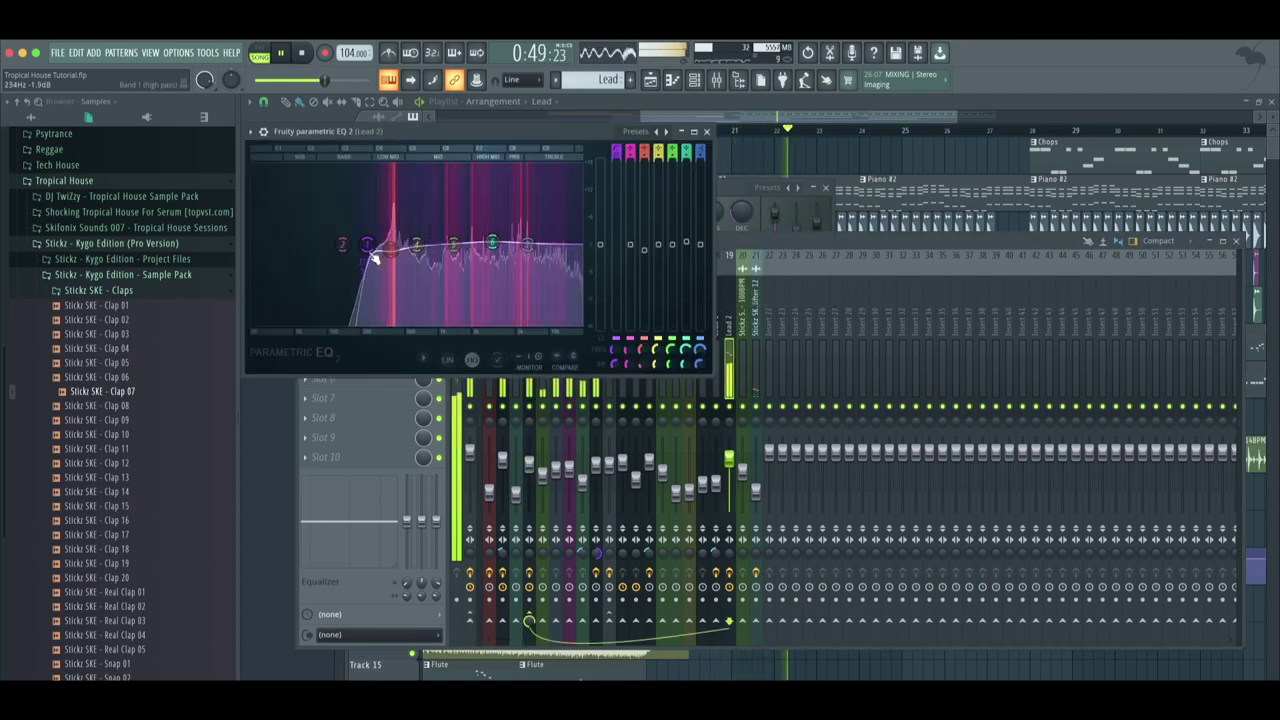
mouse_move(417, 244)
mouse_down()
mouse_move(389, 250)
mouse_move(428, 252)
mouse_move(362, 246)
mouse_move(397, 257)
mouse_up()
click(706, 131)
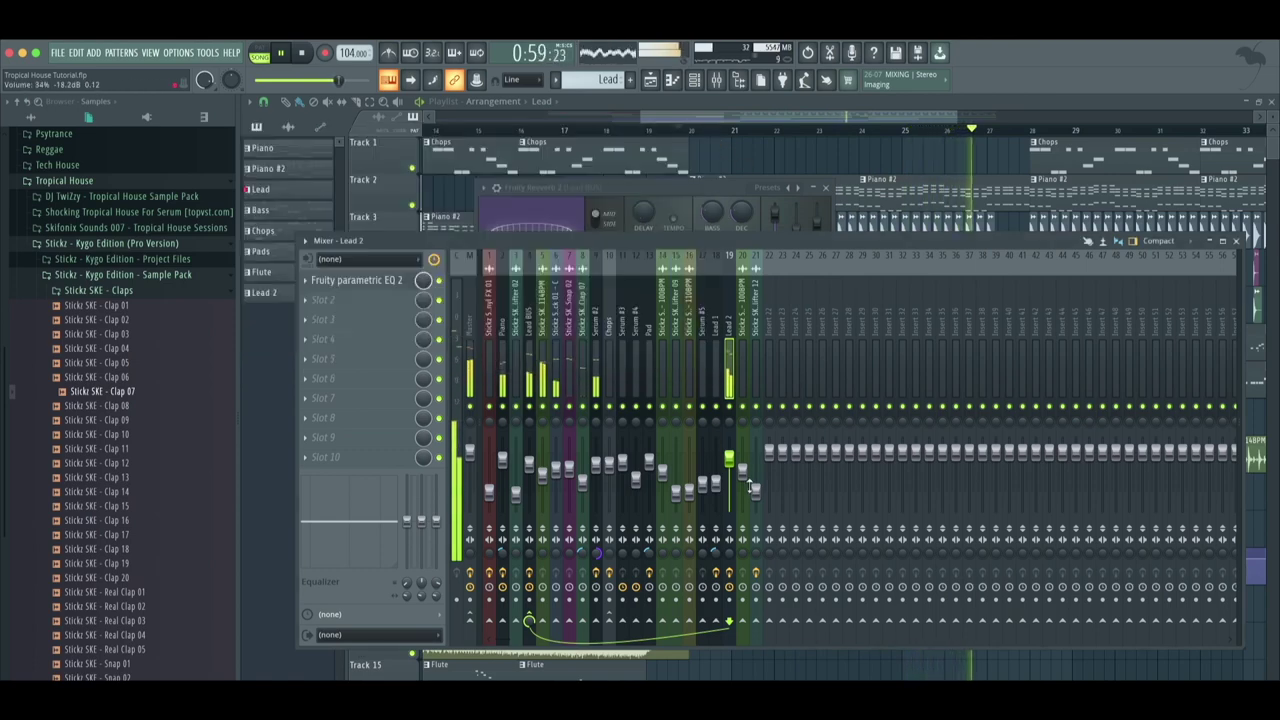
Set the wet level to 72% and the high damping to 13.0 kHz in Fruity Reeverb 2 on the Lead BUS
click(681, 187)
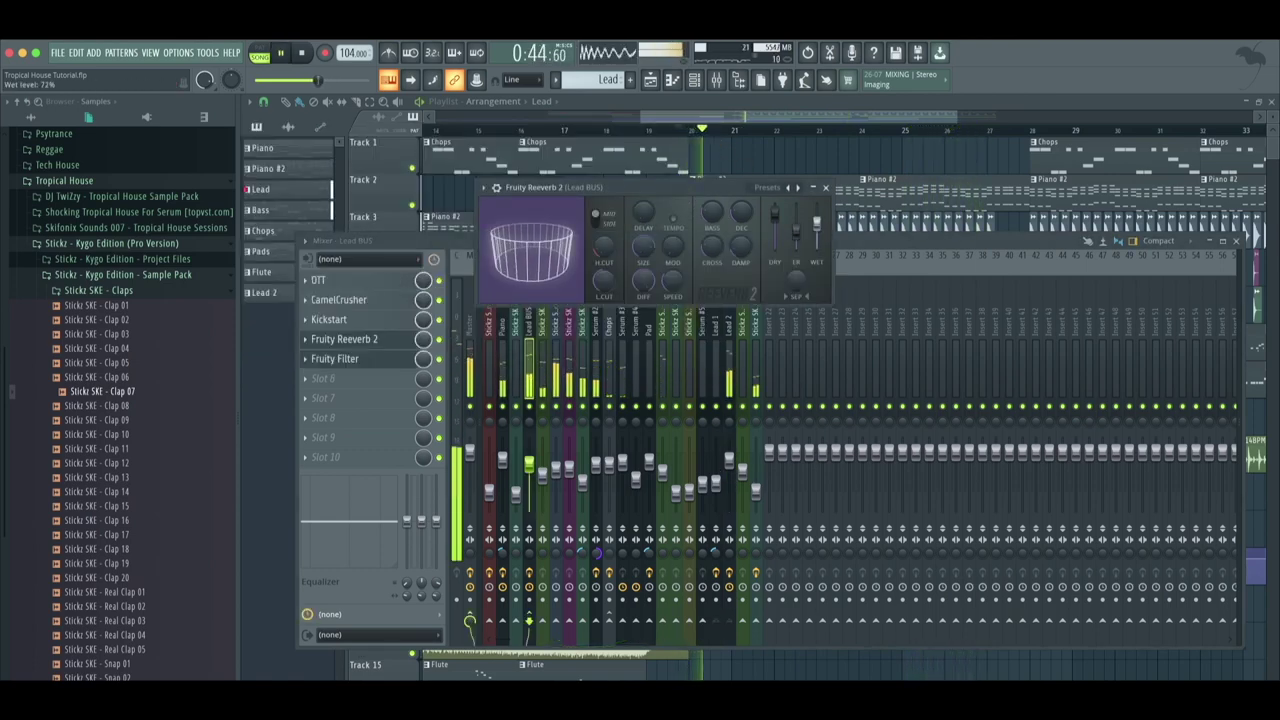
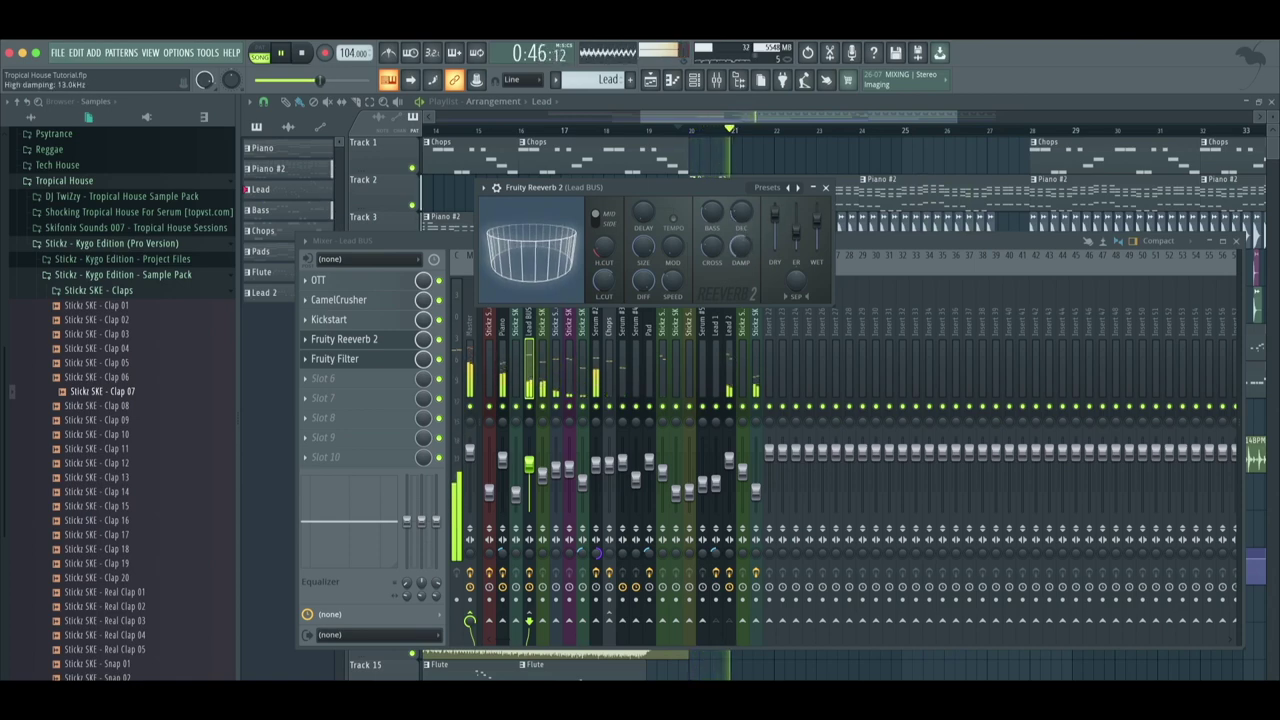
click(825, 189)
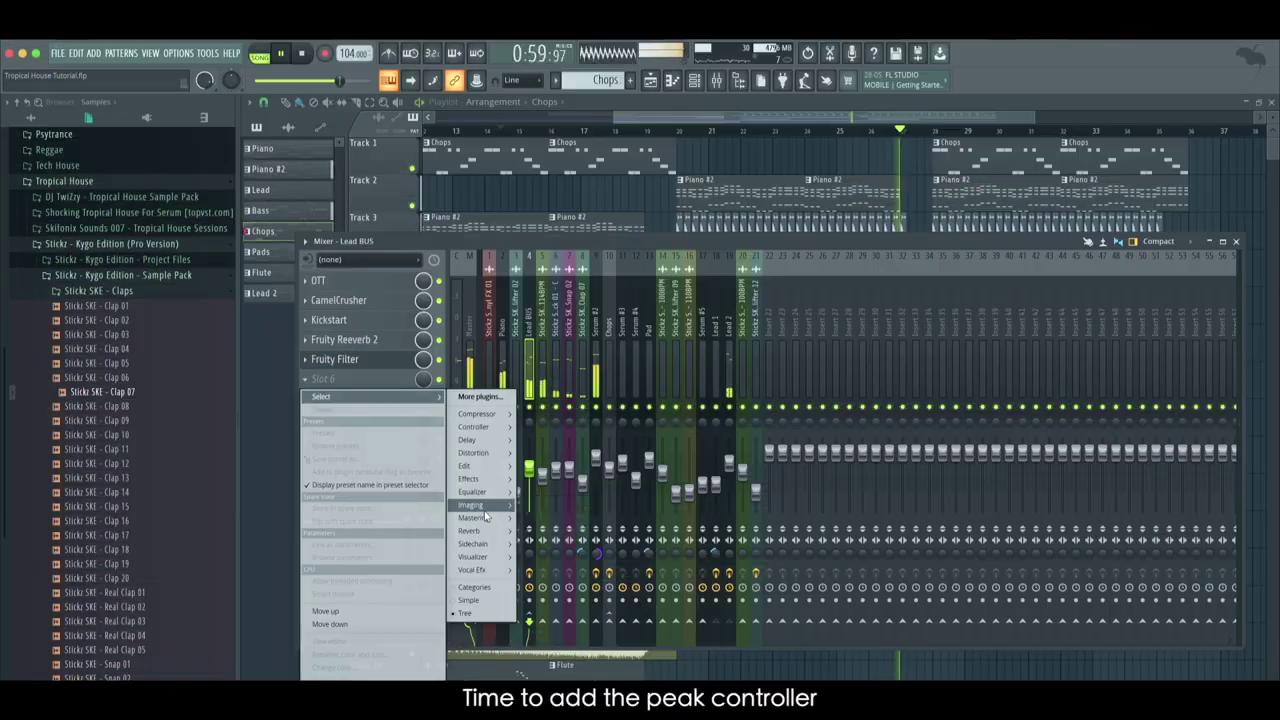
Insert Fruity Peak Controller in slot 6 of the Lead BUS, below Fruity Filter
mouse_move(491, 509)
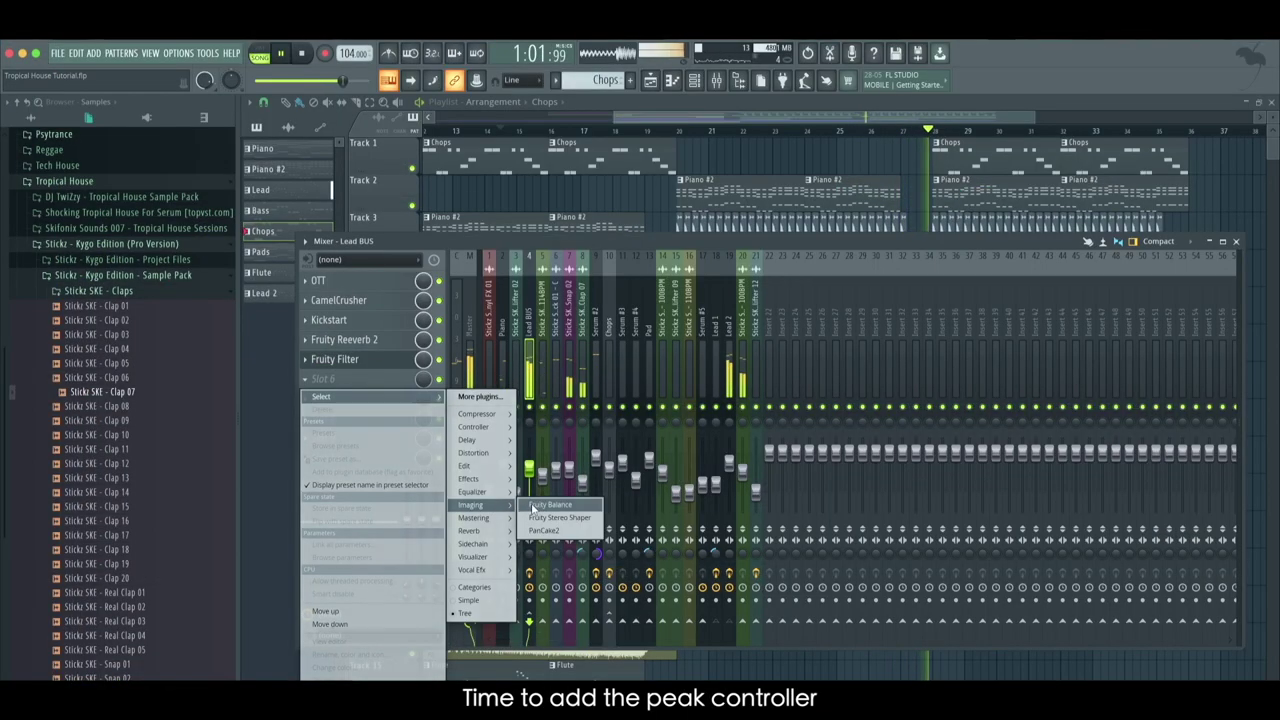
mouse_move(498, 429)
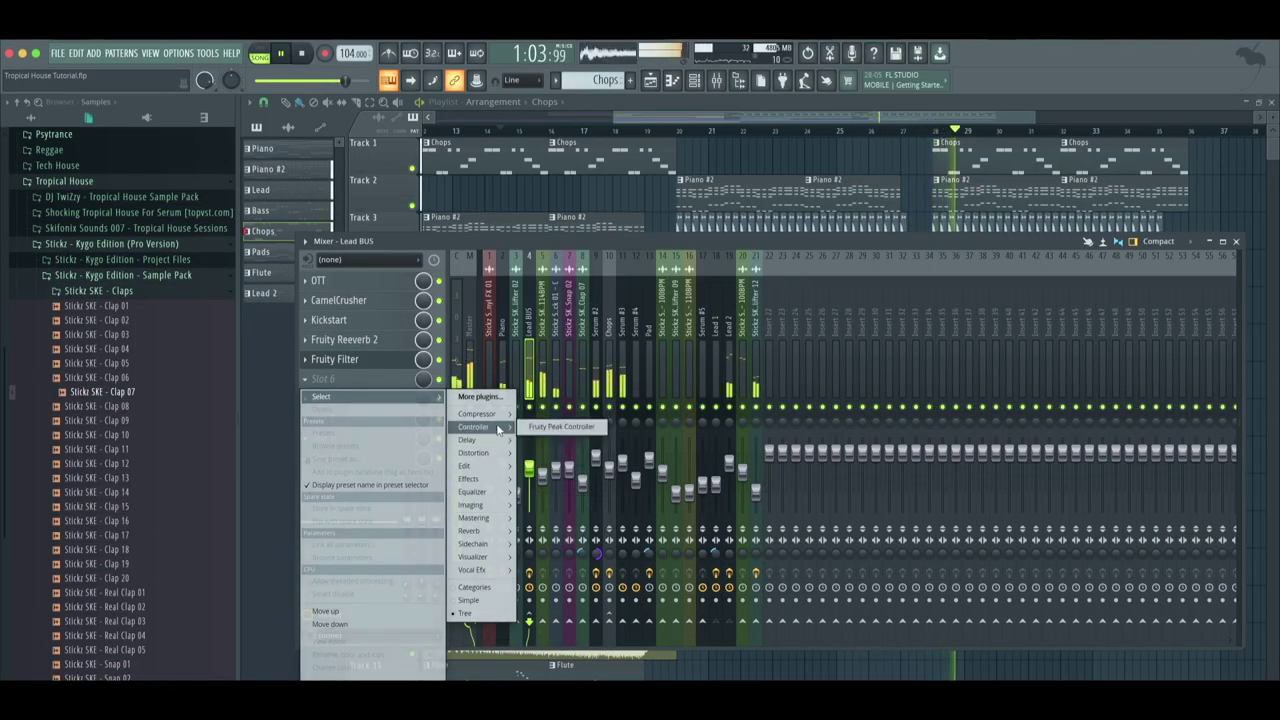
click(561, 426)
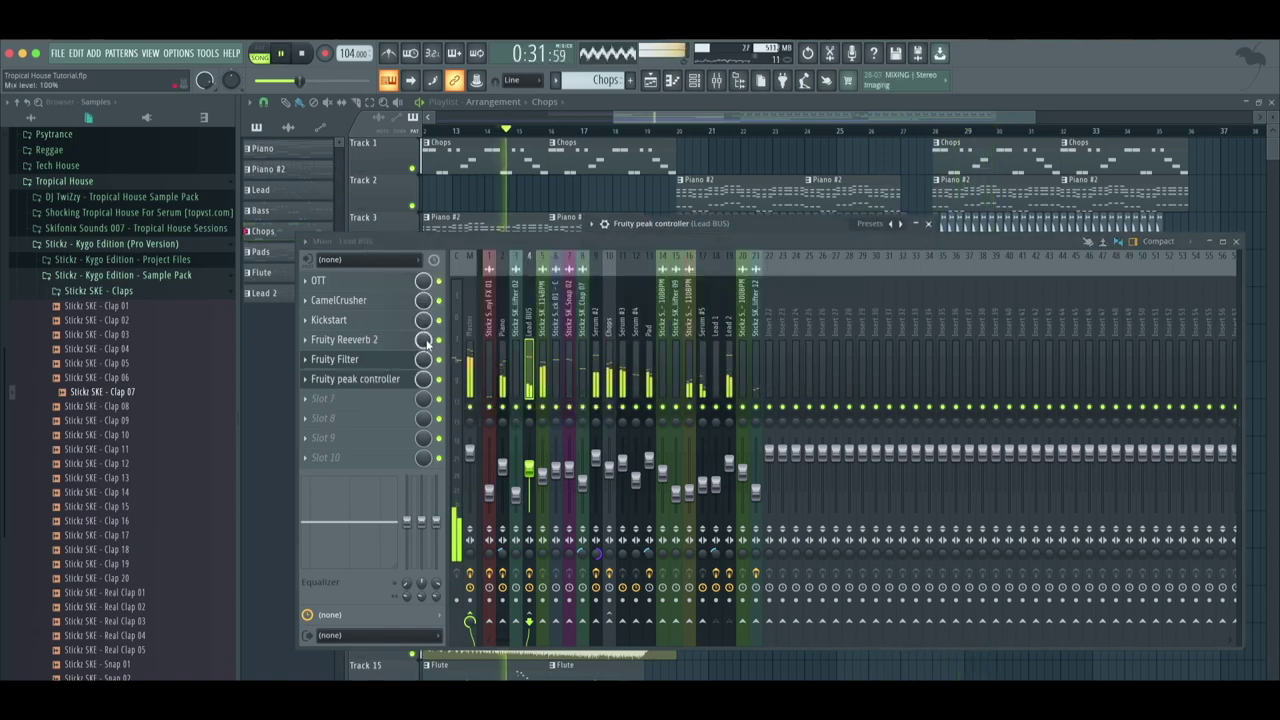
Link the Fruity Reeverb 2 mix level on the Lead BUS to Peak ctrl - Peak with the Inverted mapping formula
right_click(427, 343)
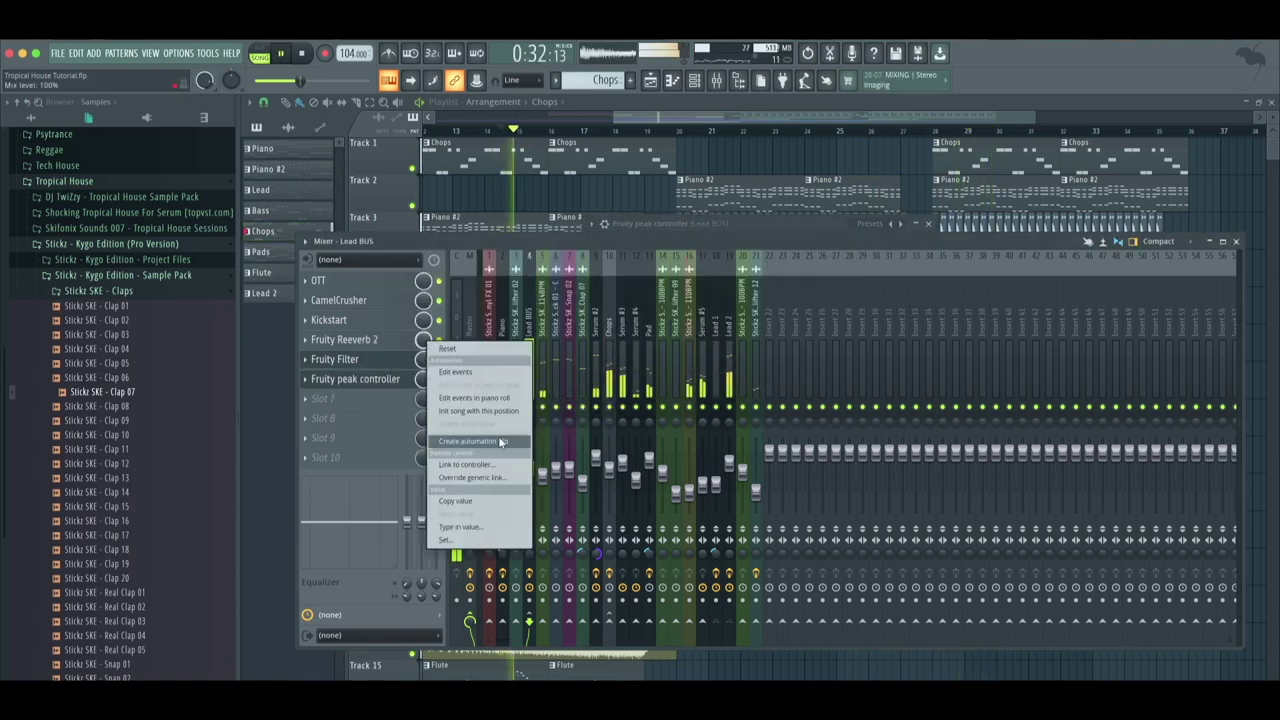
click(498, 440)
click(630, 347)
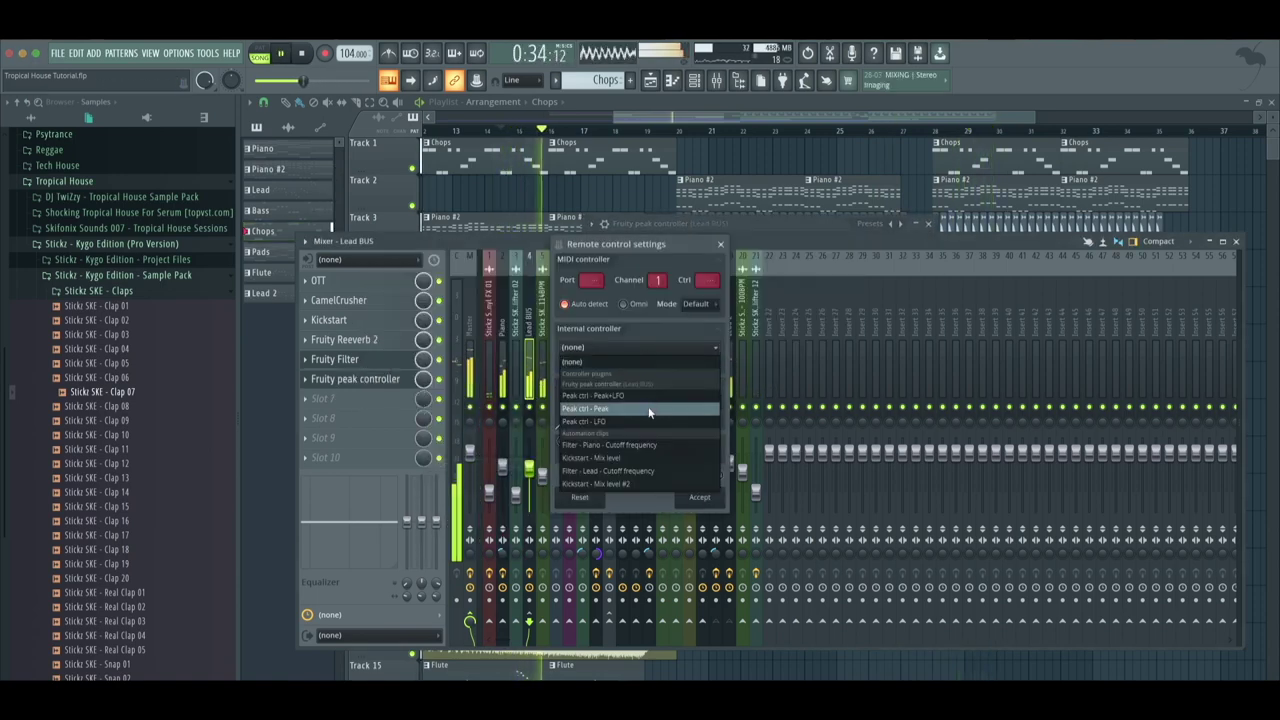
click(645, 409)
click(716, 402)
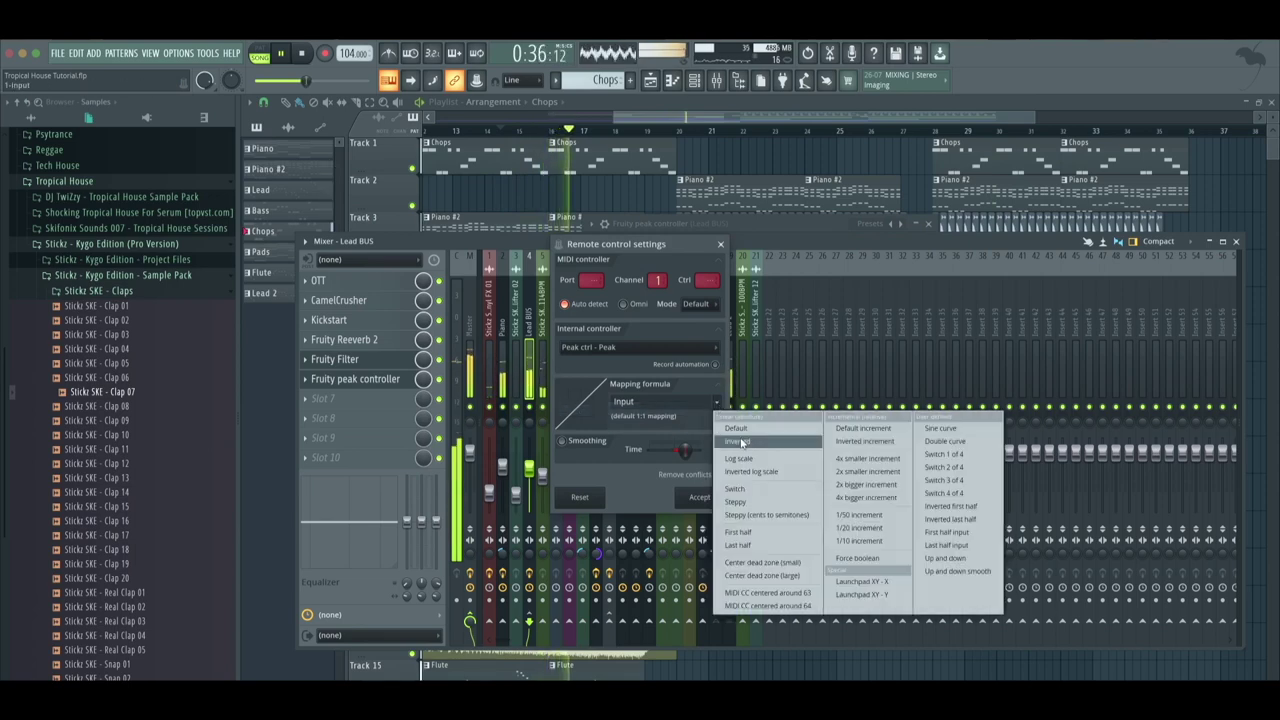
click(740, 441)
click(697, 497)
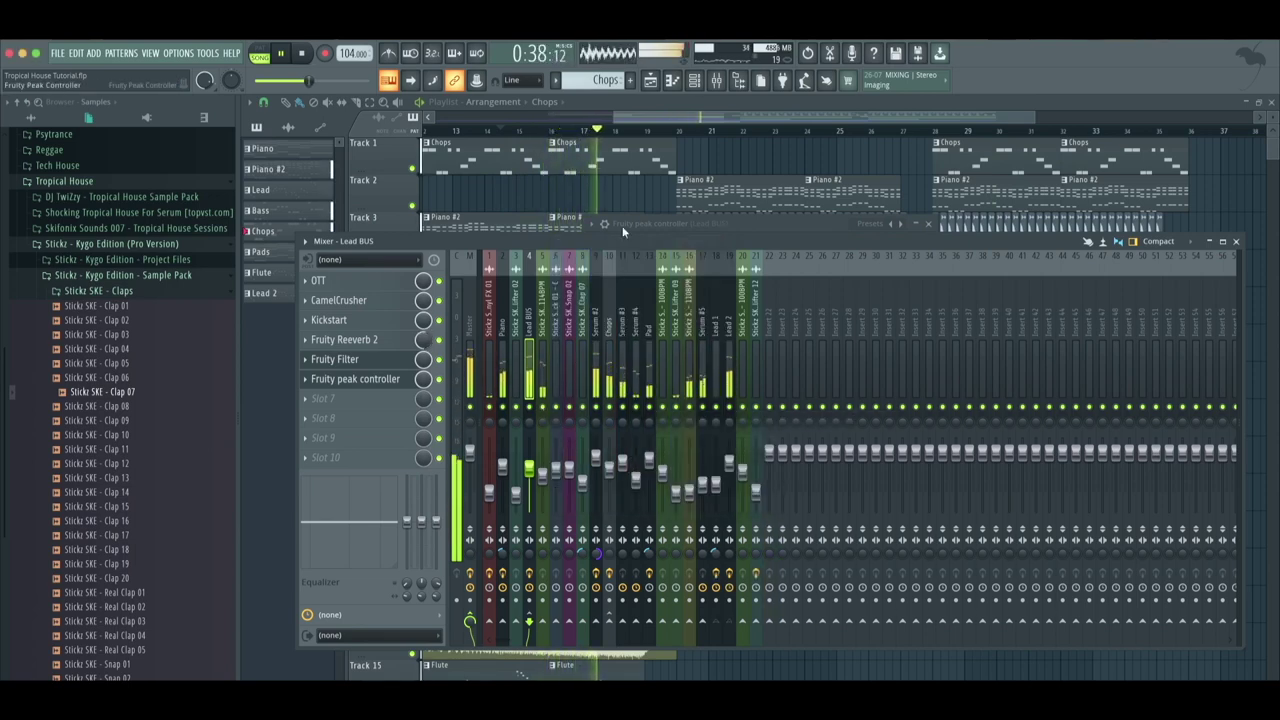
Play back the drop and check the Lead BUS, Lead 2 and Lead 1 levels and effects in the mixer
click(530, 142)
click(288, 122)
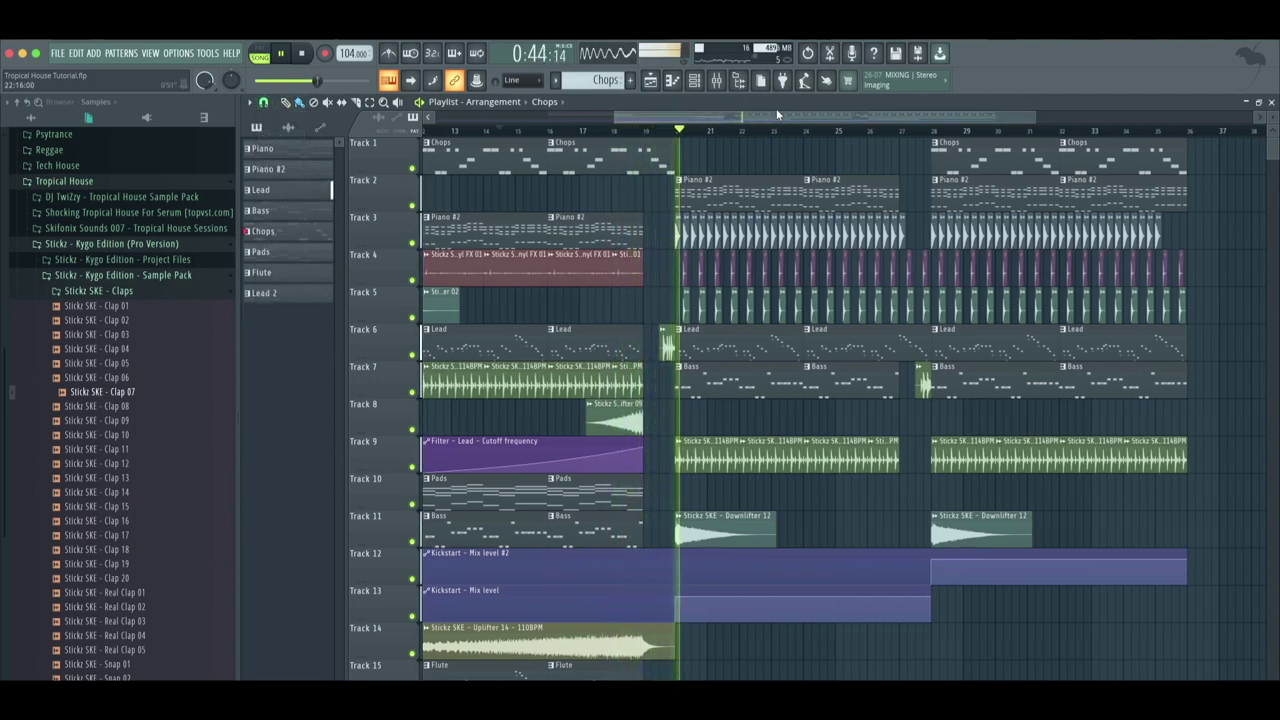
key(F9)
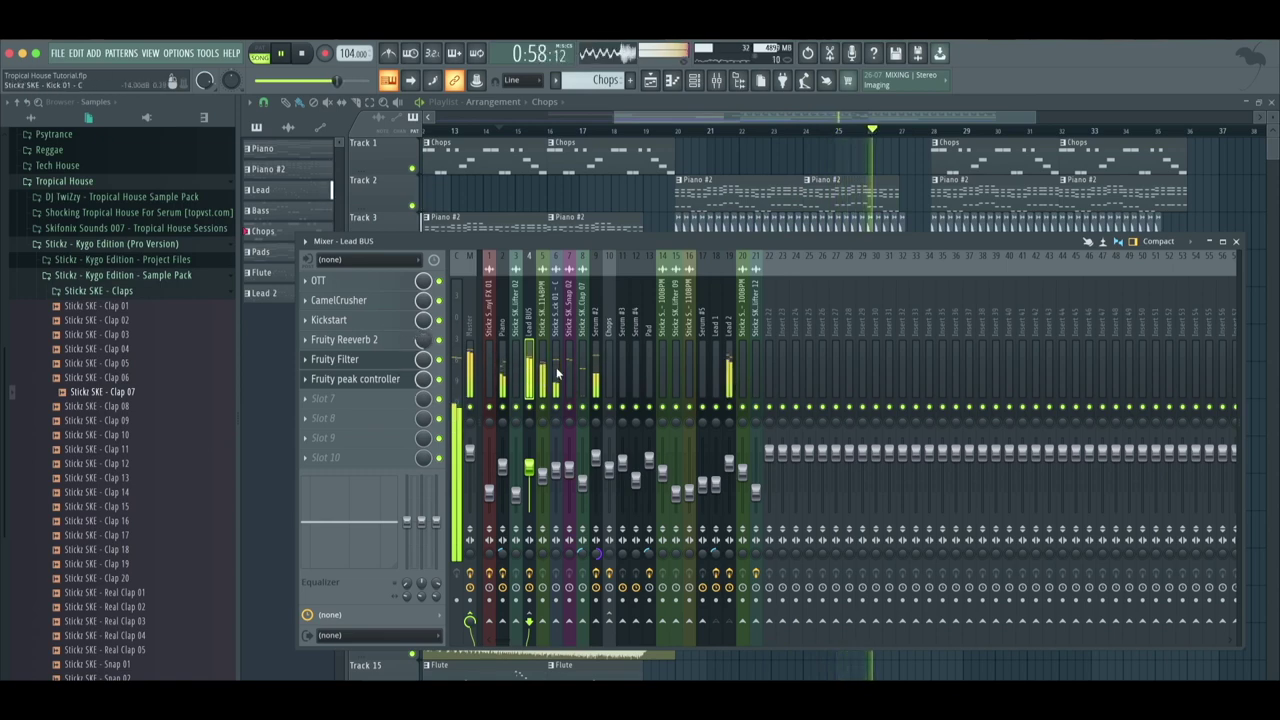
click(728, 358)
click(360, 281)
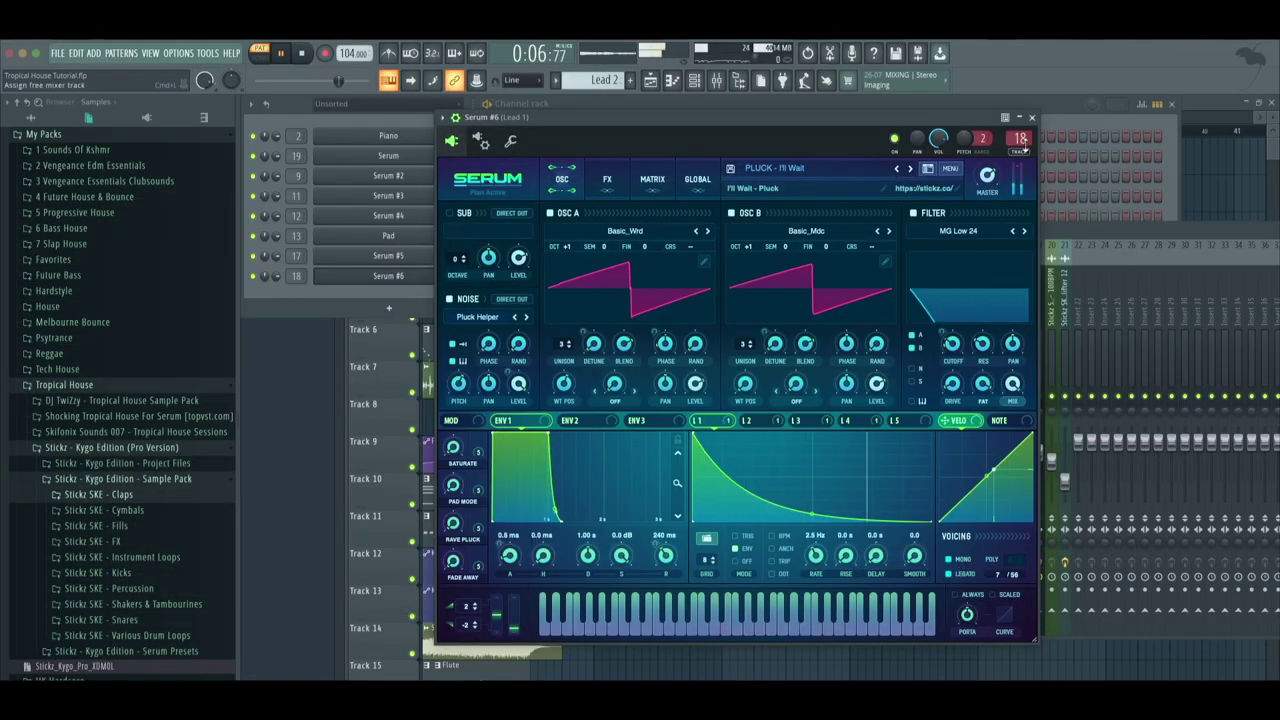
click(1032, 118)
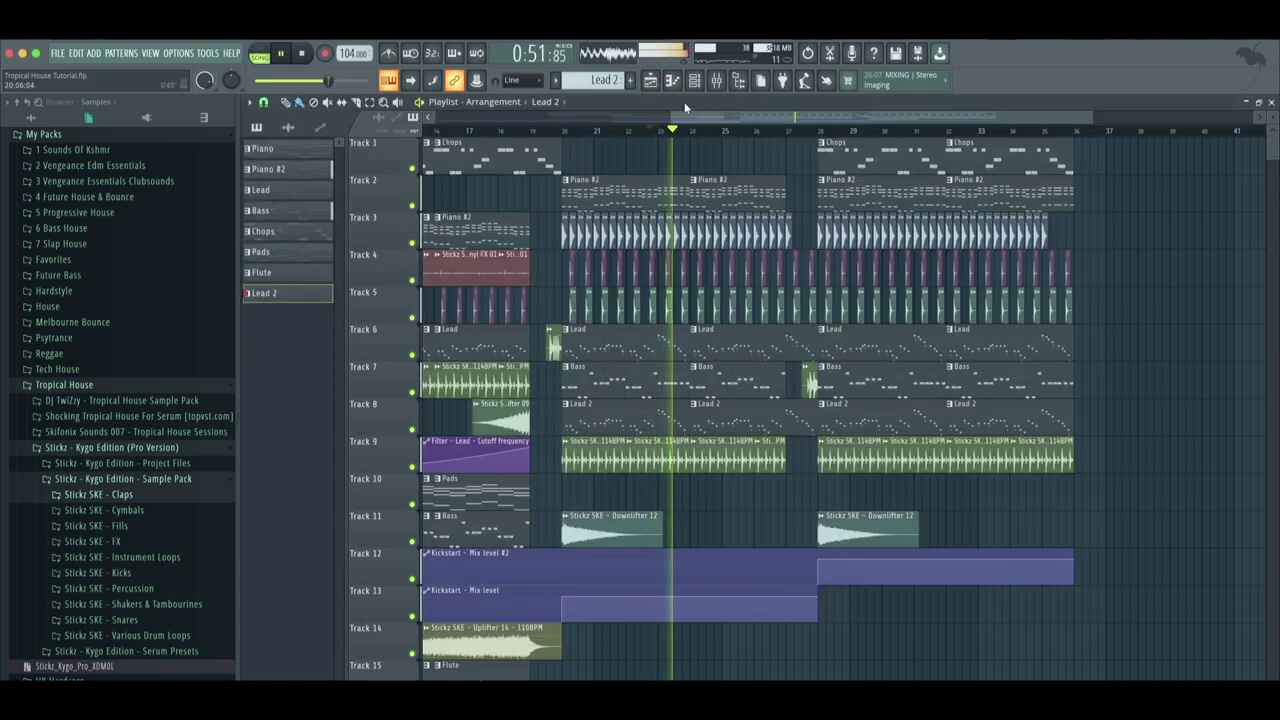
key(F9)
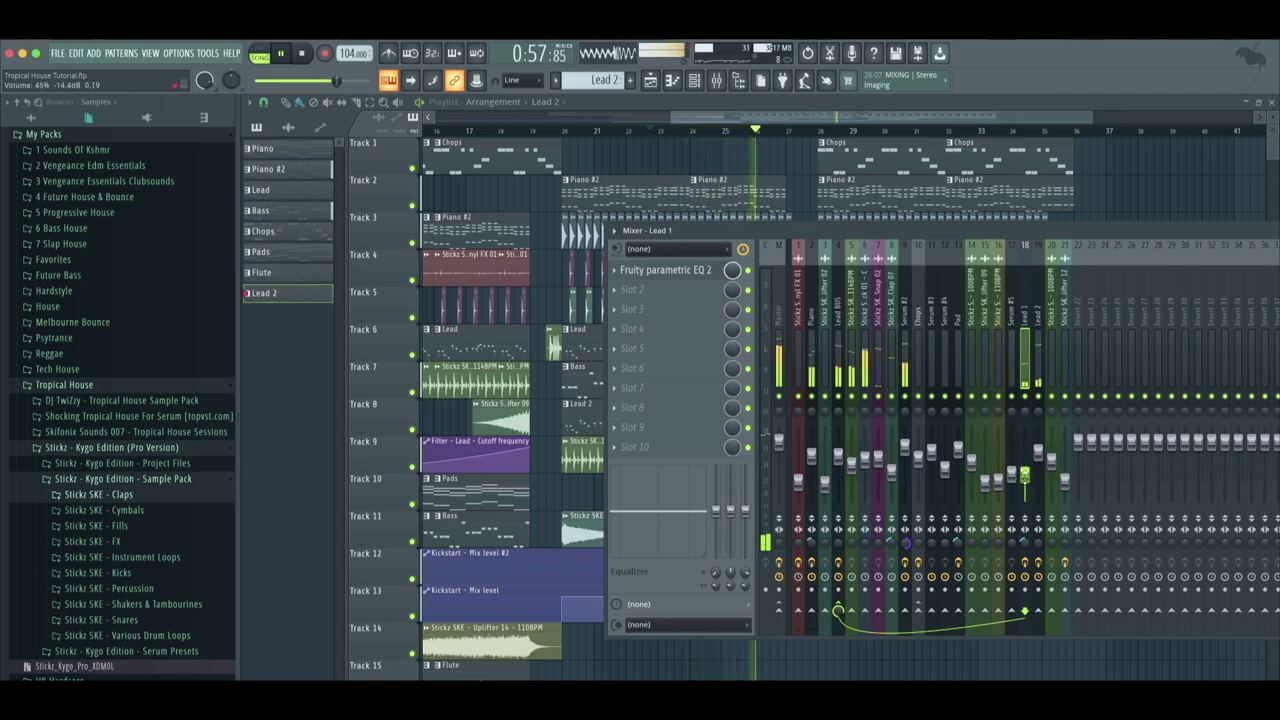
key(F9)
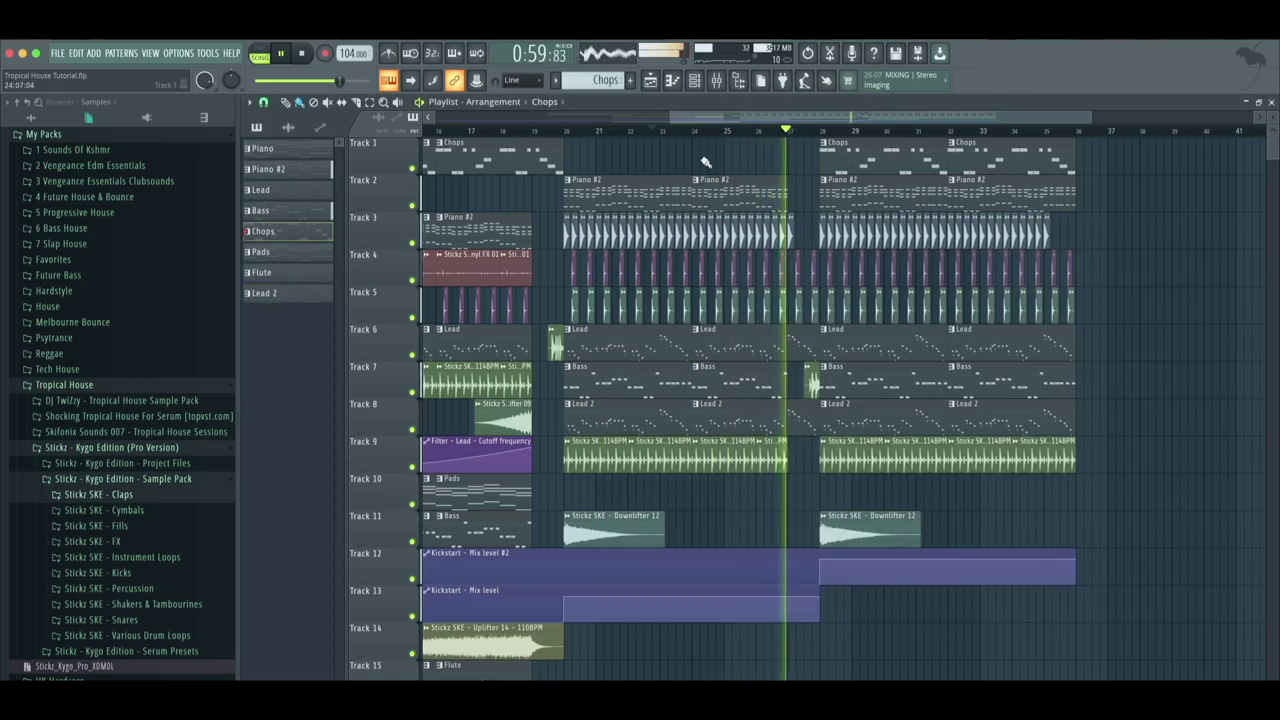
Place a one-bar Chops clip on Track 1 at bar 27 leading into the Chops at bar 28, and play it back
click(573, 160)
drag(575, 160, 688, 170)
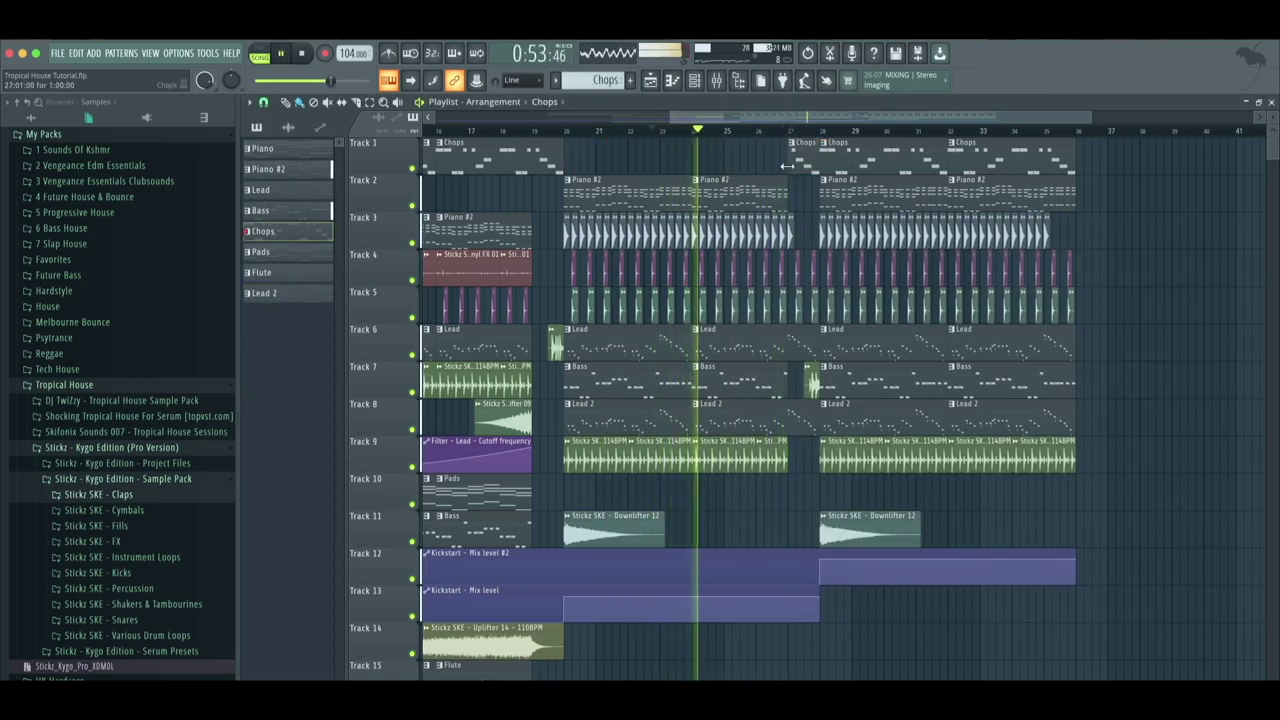
click(768, 130)
drag(811, 119, 809, 119)
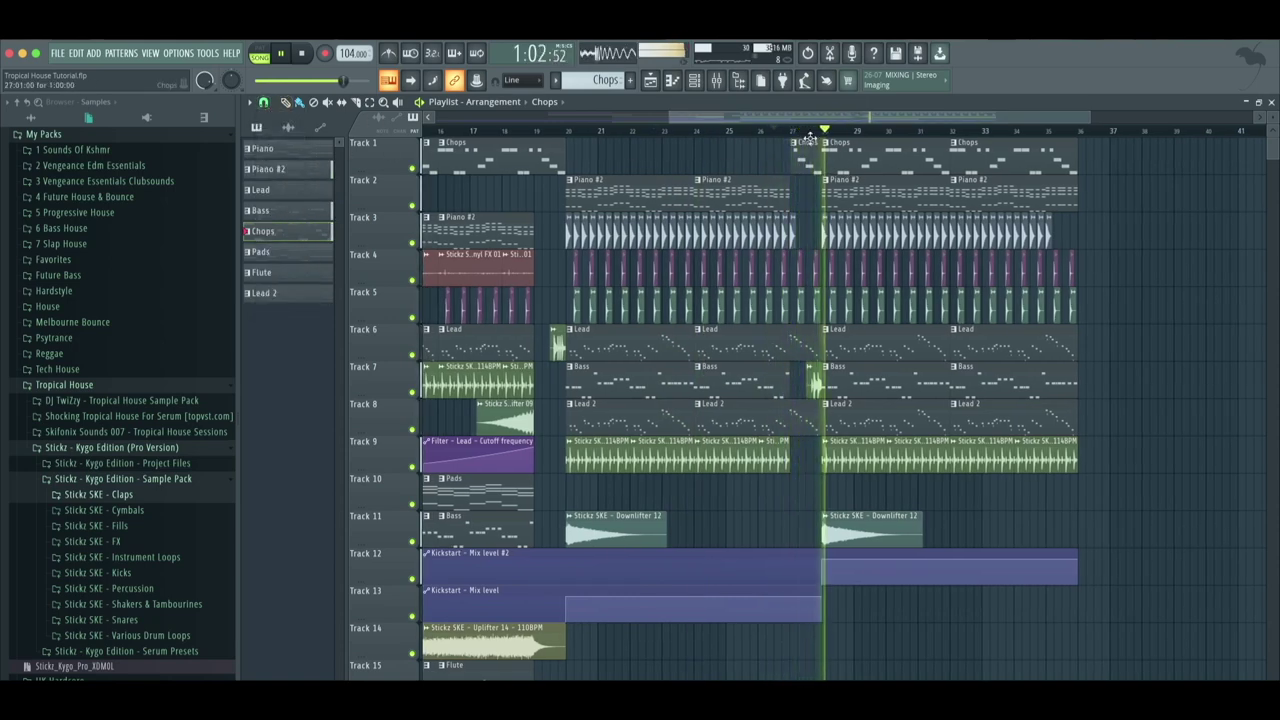
drag(988, 119, 1012, 131)
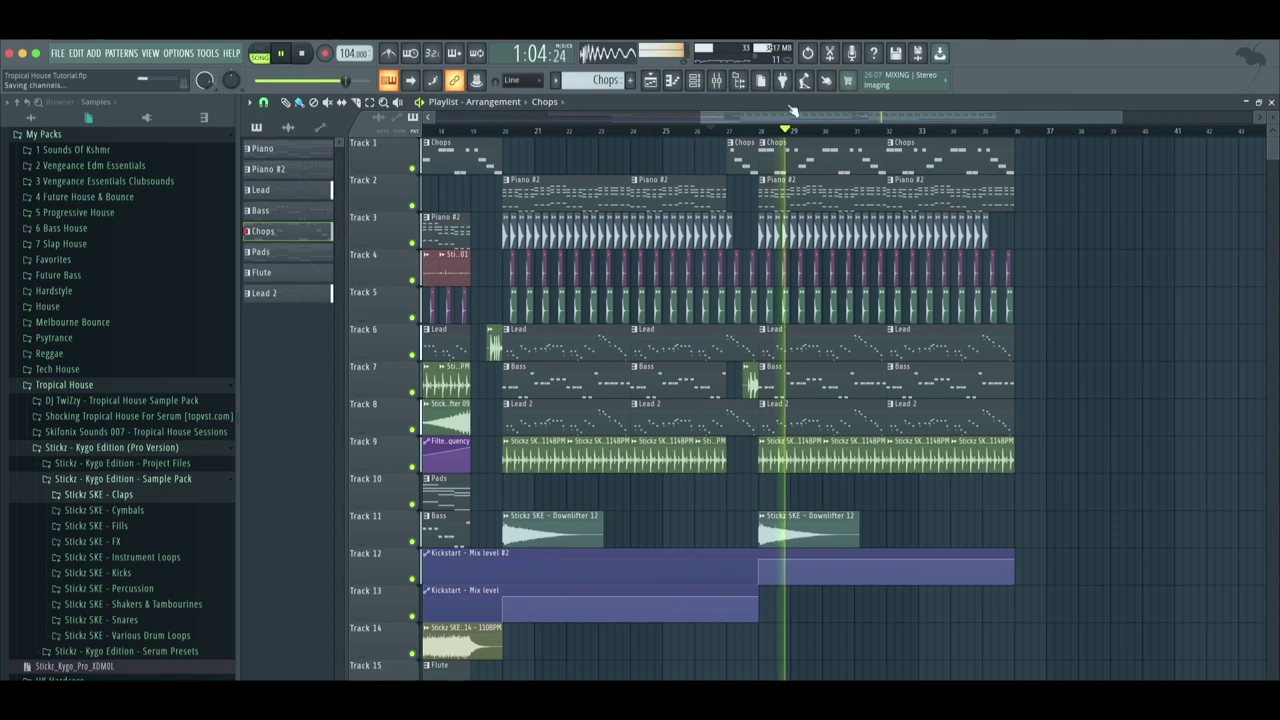
click(700, 130)
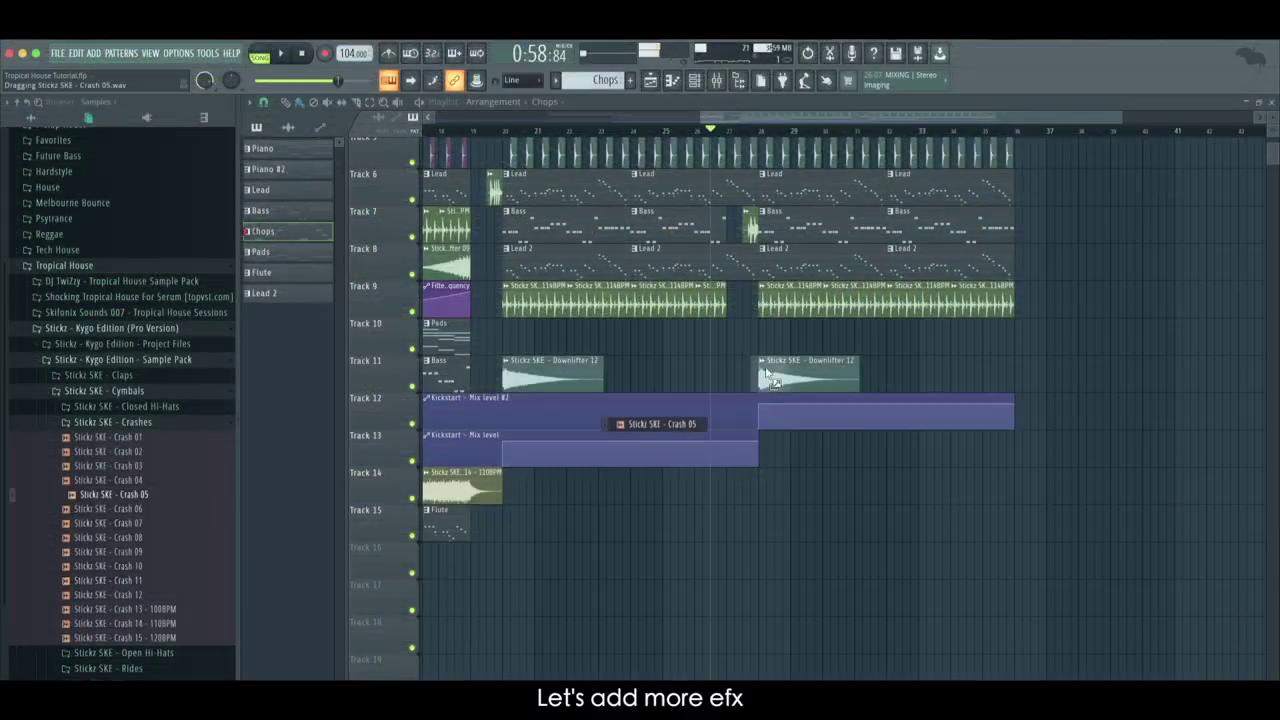
Add the Stickz SKE - Crash 05 sample to Track 10 at bar 27, routed to mixer track 22 with its volume lowered
drag(727, 343, 727, 343)
click(730, 359)
double_click(651, 205)
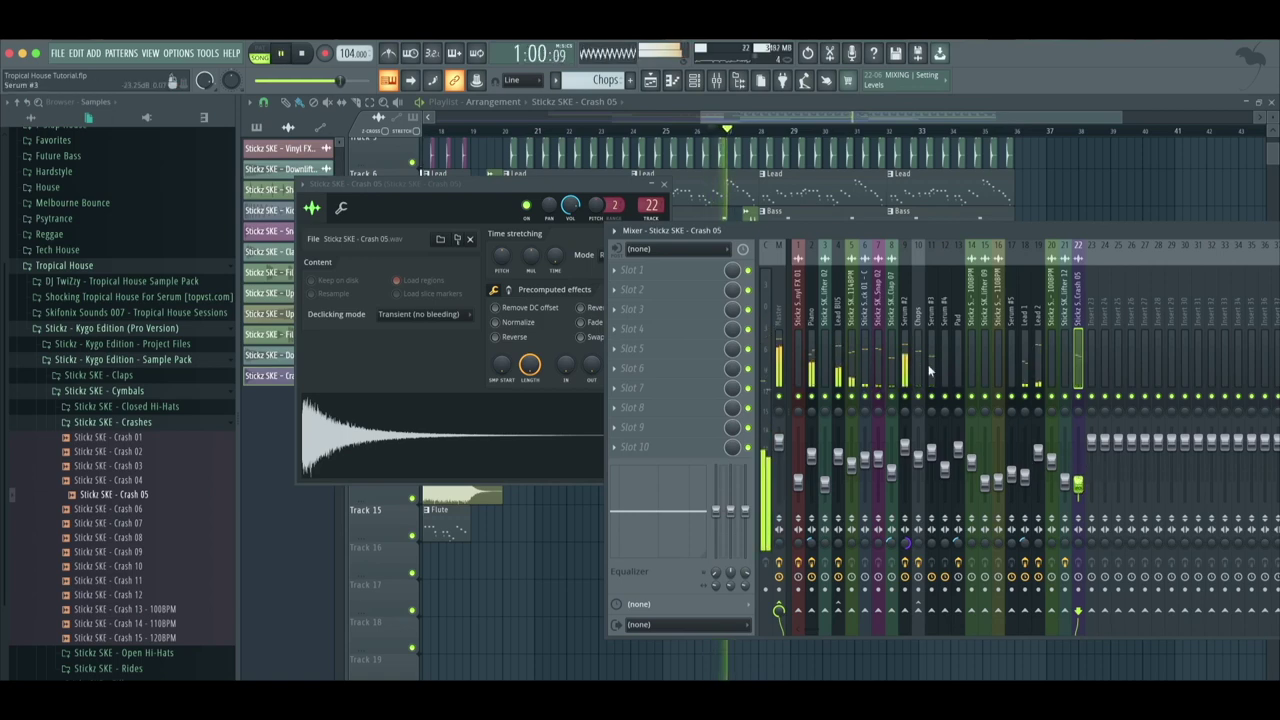
click(755, 121)
scroll(344, 172, up, 4)
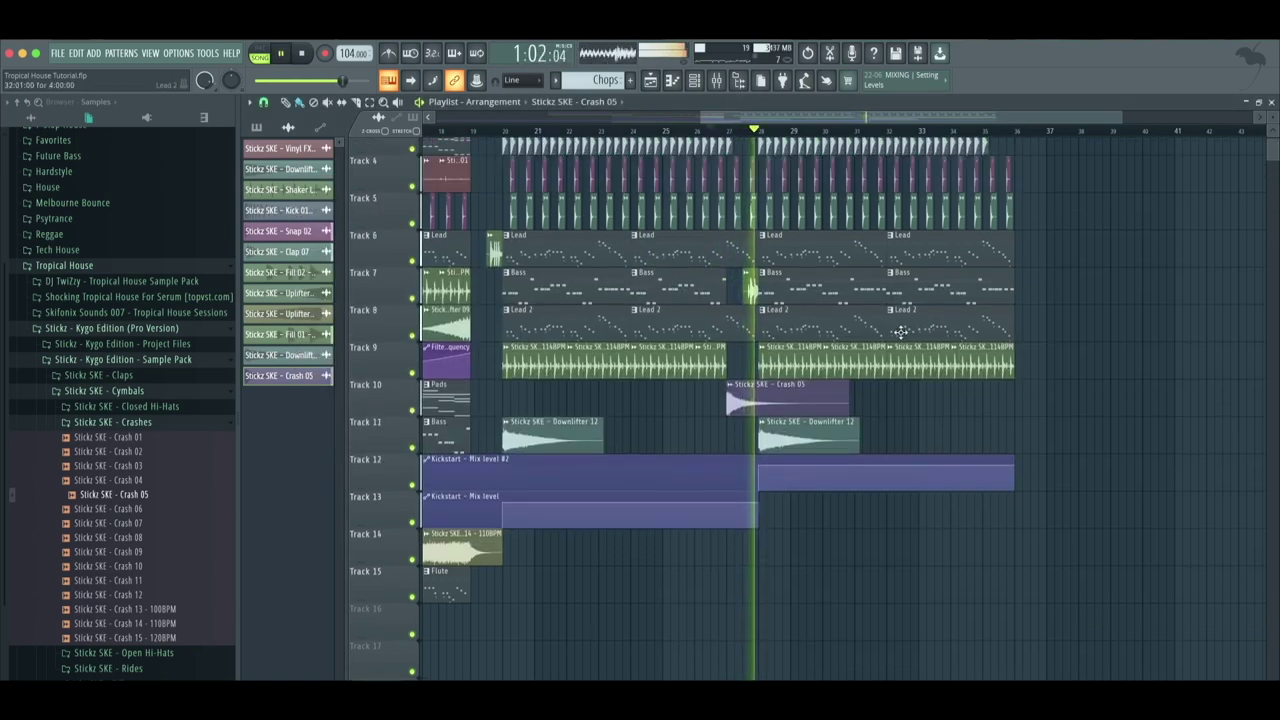
Audition the open hi-hat samples and add Stickz SKE - Open Hi-Hat 04 to Track 13 around bar 28
click(257, 127)
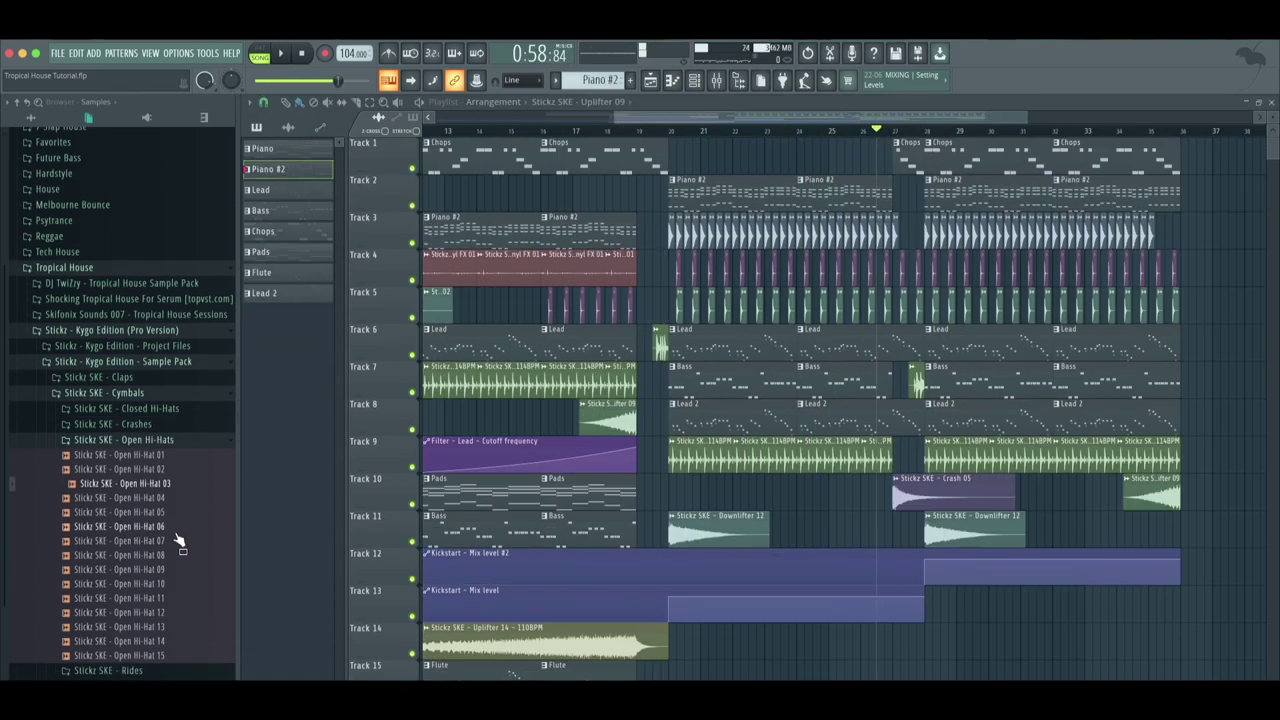
click(170, 482)
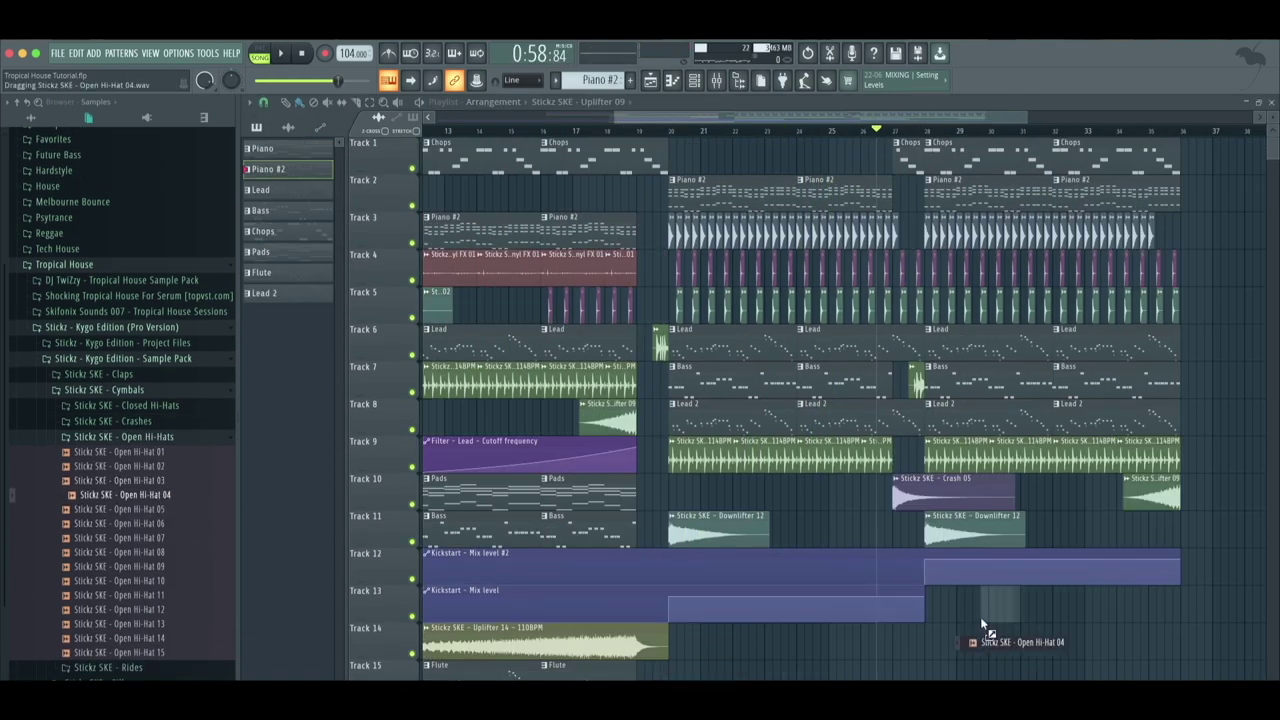
drag(982, 625, 936, 615)
key(space)
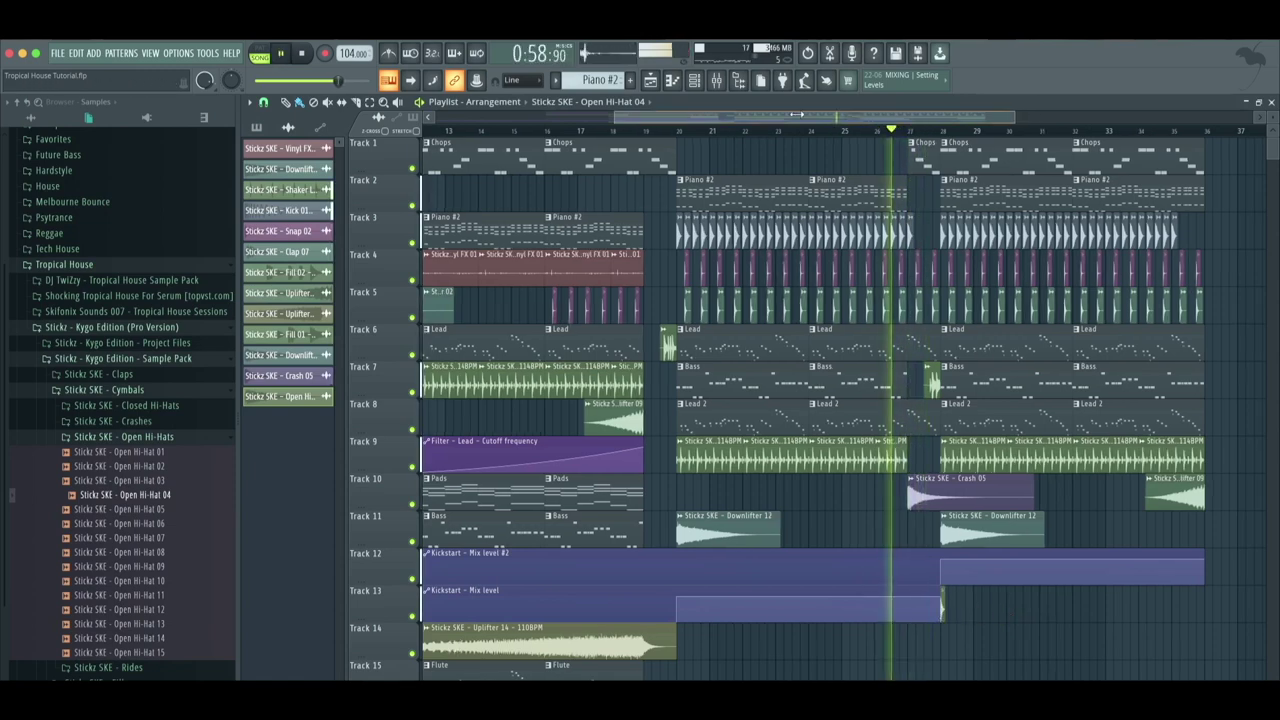
scroll(727, 117, up, 3)
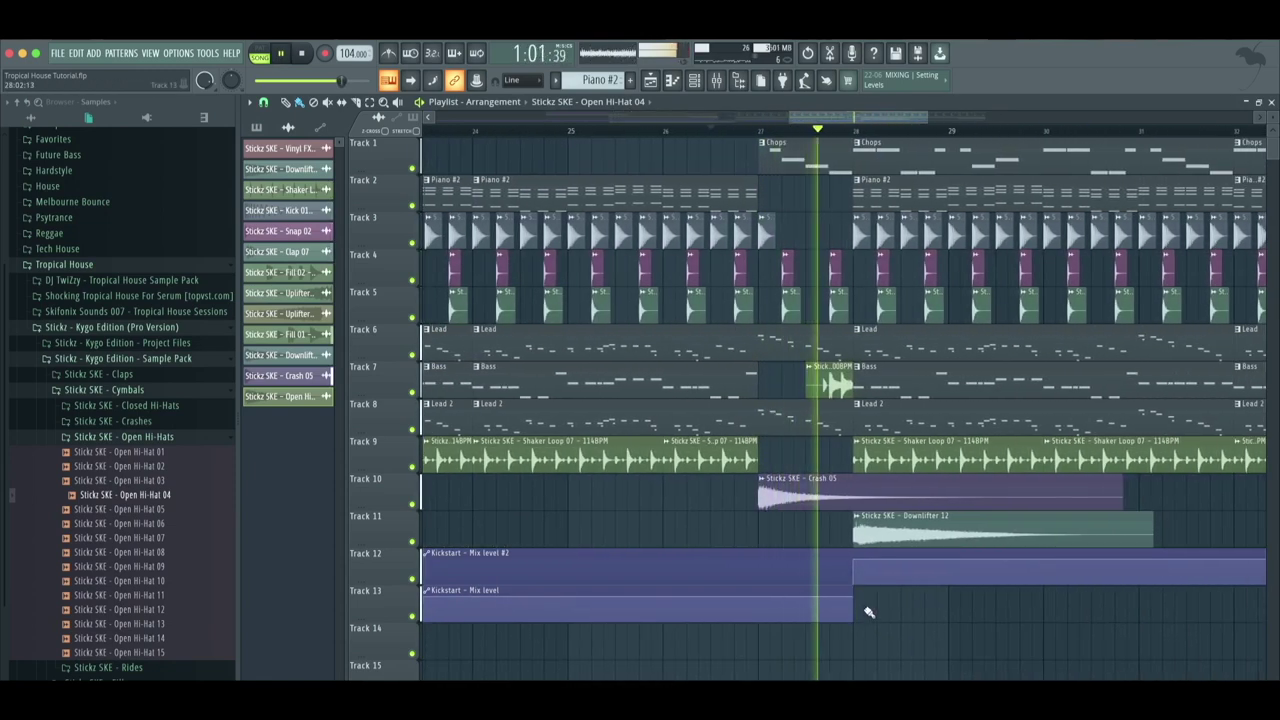
Position the Open Hi-Hat 04 clips on the offbeats from bar 28 on Track 13 and route the sample to mixer track 23
click(869, 610)
click(869, 603)
click(666, 222)
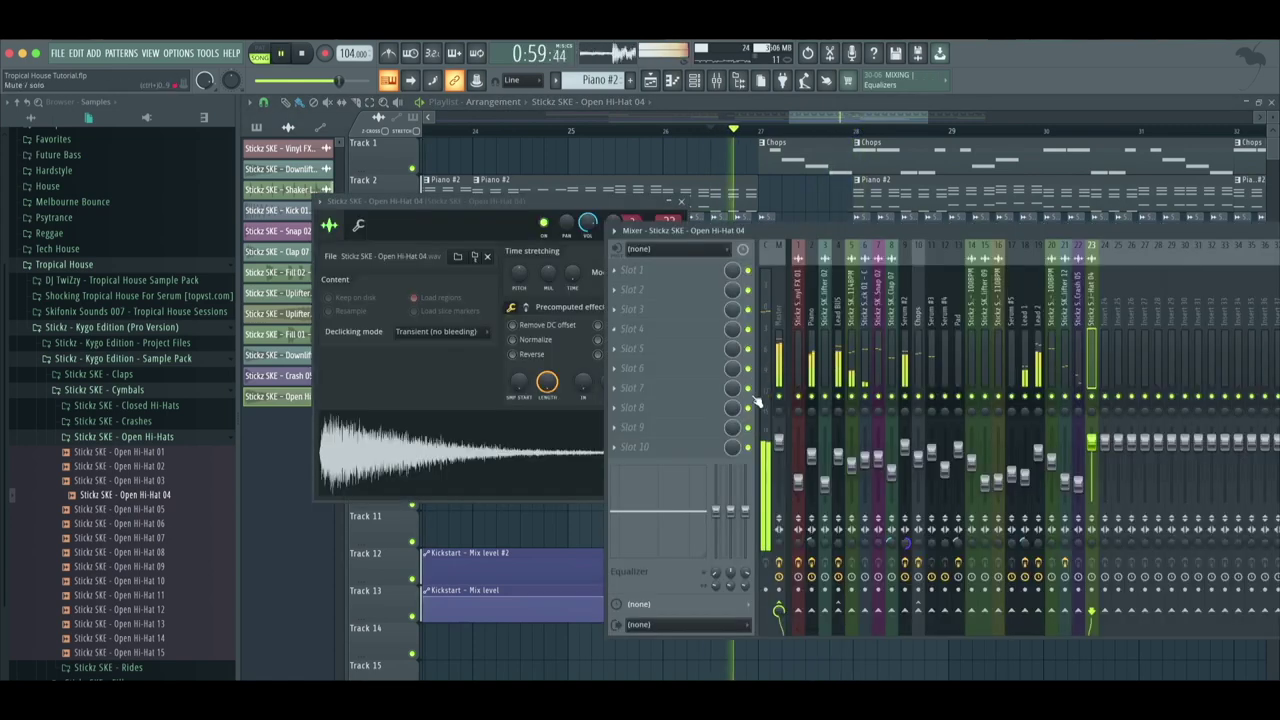
click(845, 122)
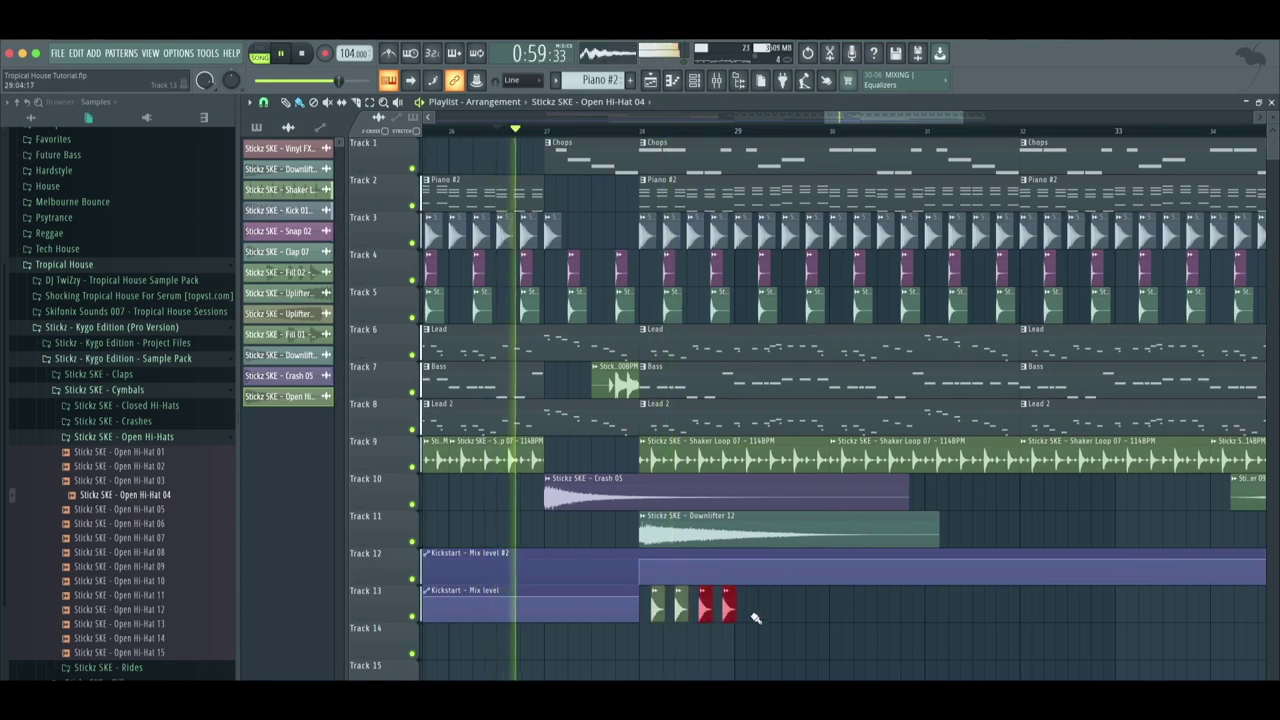
Duplicate the offbeat hi-hat clips along Track 13 until they fill bars 28 to 36
drag(757, 614, 645, 598)
key(ctrl+b)
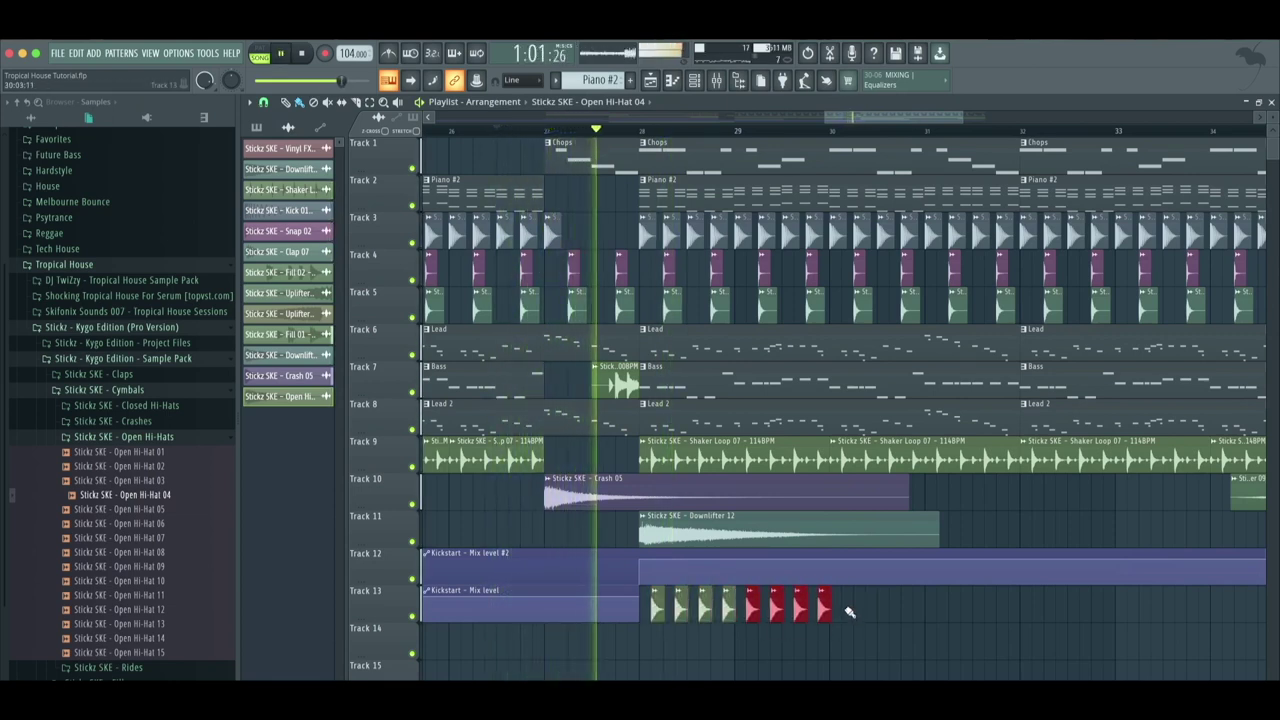
drag(846, 610, 648, 598)
key(ctrl+b)
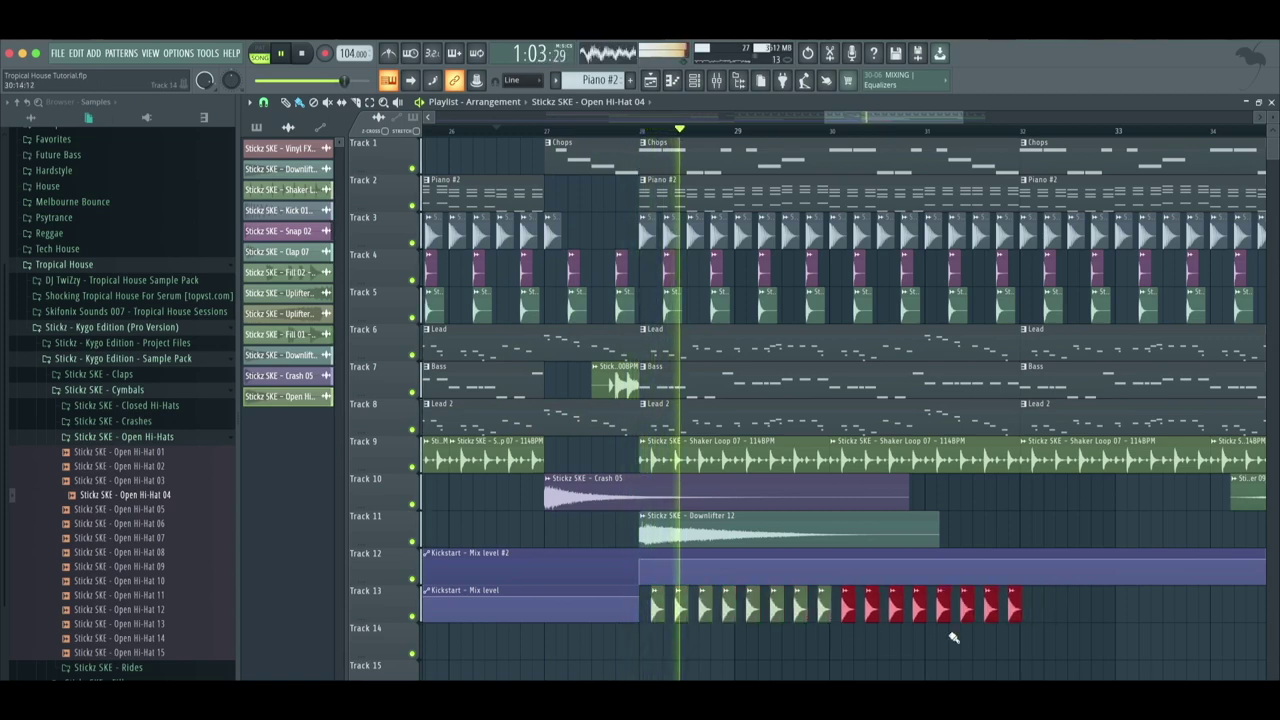
drag(1038, 588, 666, 614)
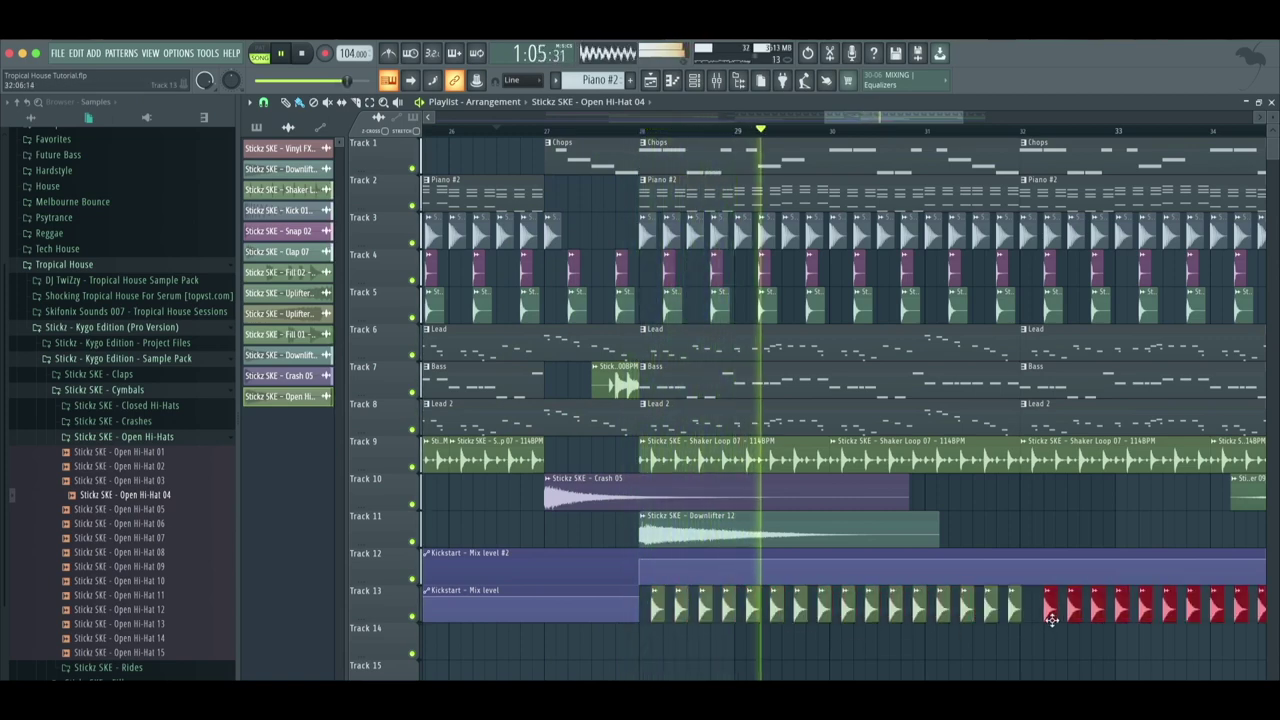
key(ctrl+b)
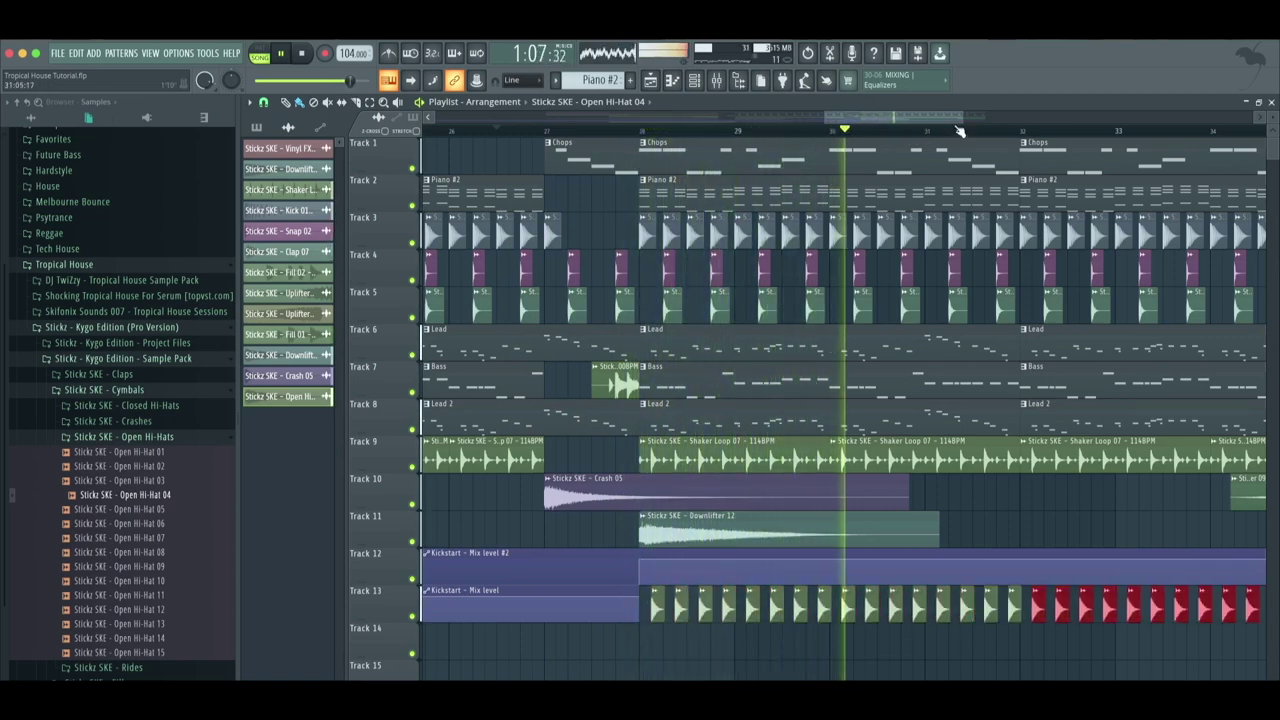
scroll(950, 400, down, 3)
click(1115, 588)
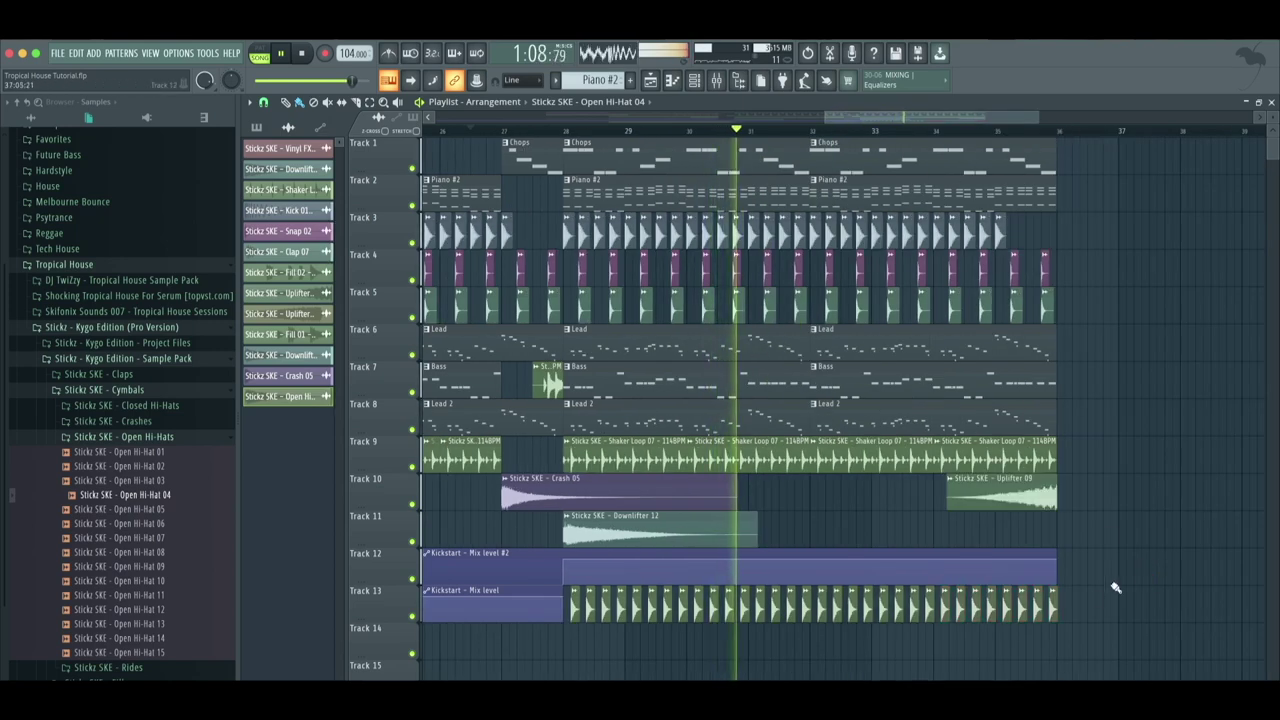
Cut the low band of the Open Hi-Hat 04 mixer track's equalizer to -18.0 and lower the track's volume
double_click(1045, 603)
click(724, 84)
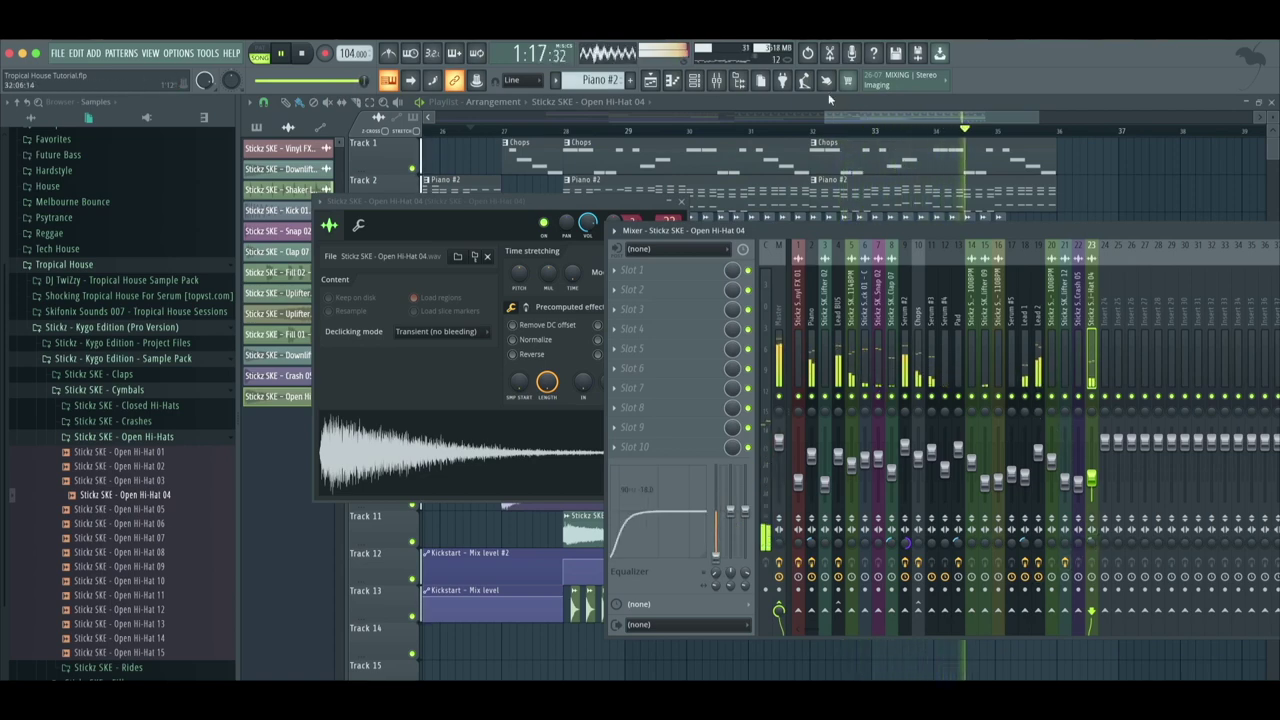
click(879, 119)
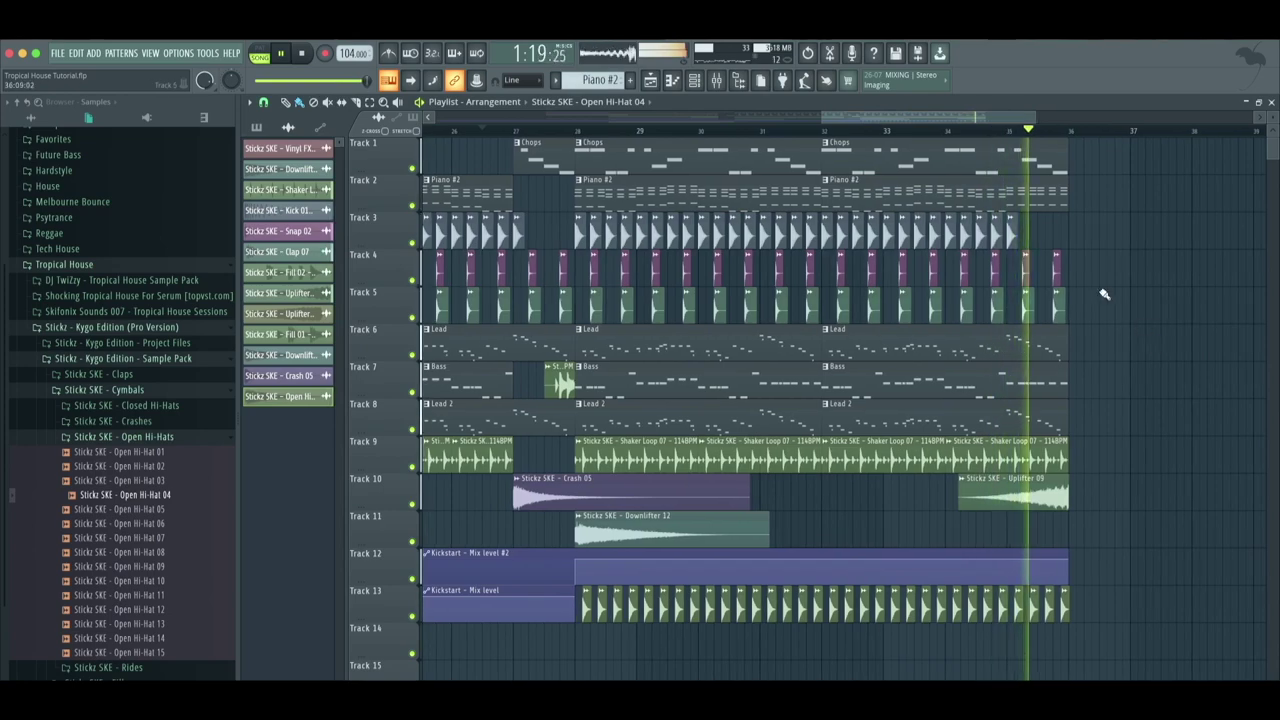
Collapse the Open Hi-Hats folder and open the Stickz SKE - FX folder of the sample pack
click(140, 437)
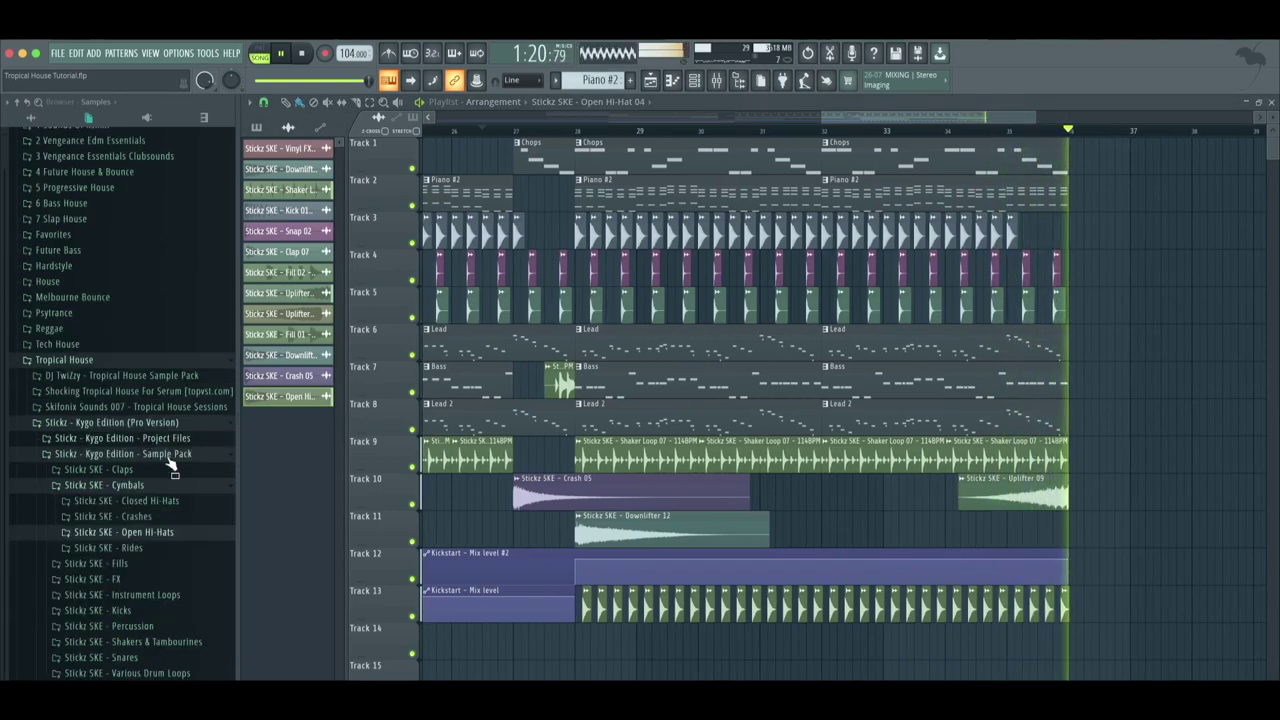
click(163, 581)
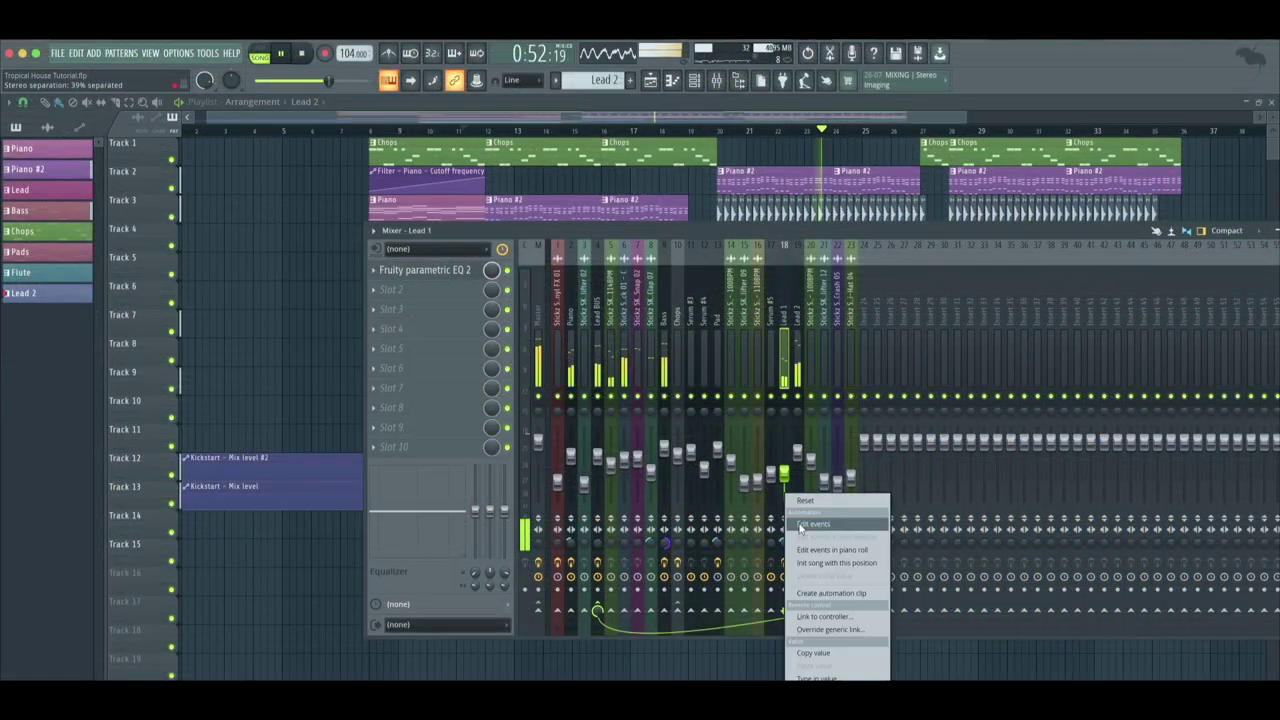
Insert Fruity Stereo Shaper on the Lead 1 mixer track and load its Stereoize 3 preset
click(785, 498)
click(443, 298)
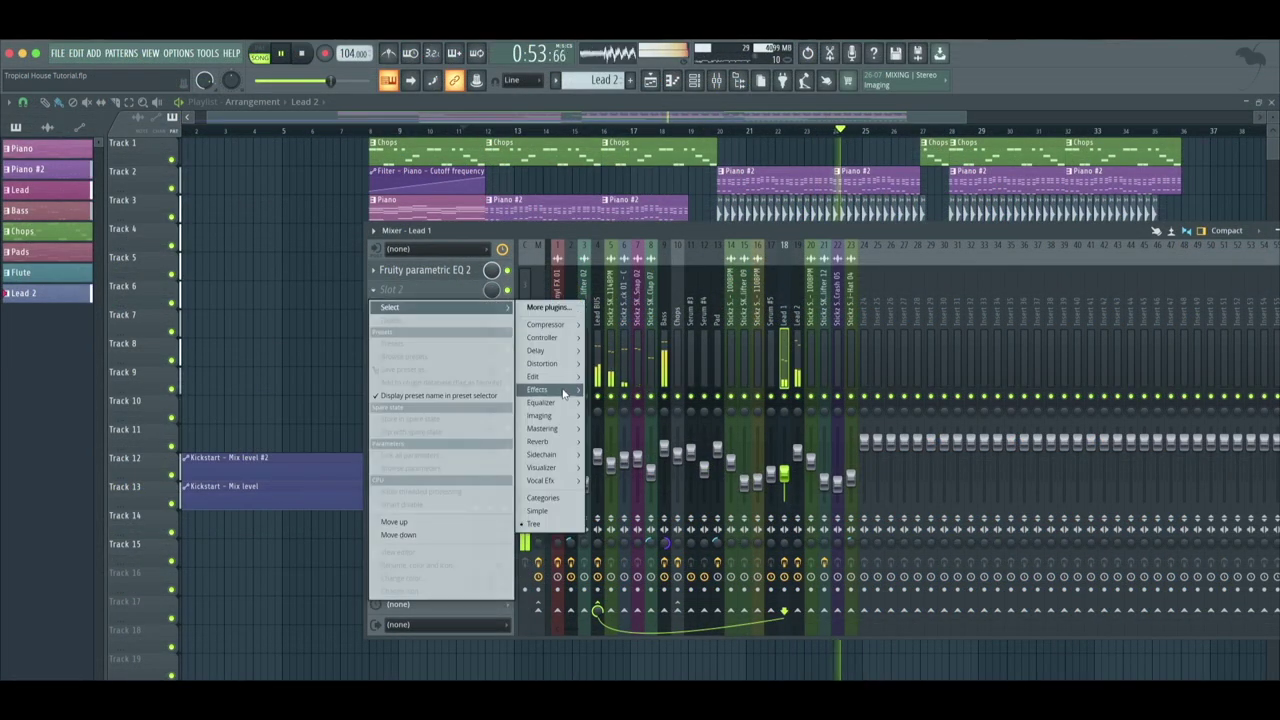
mouse_move(560, 402)
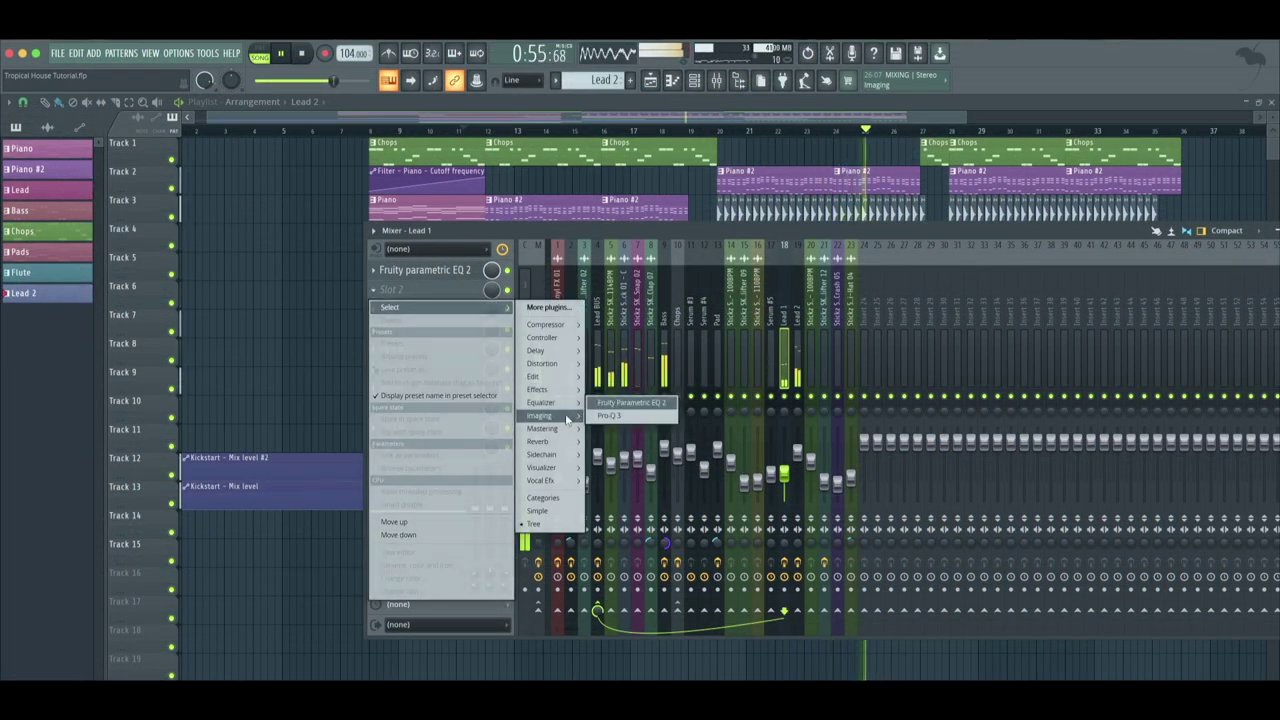
click(612, 429)
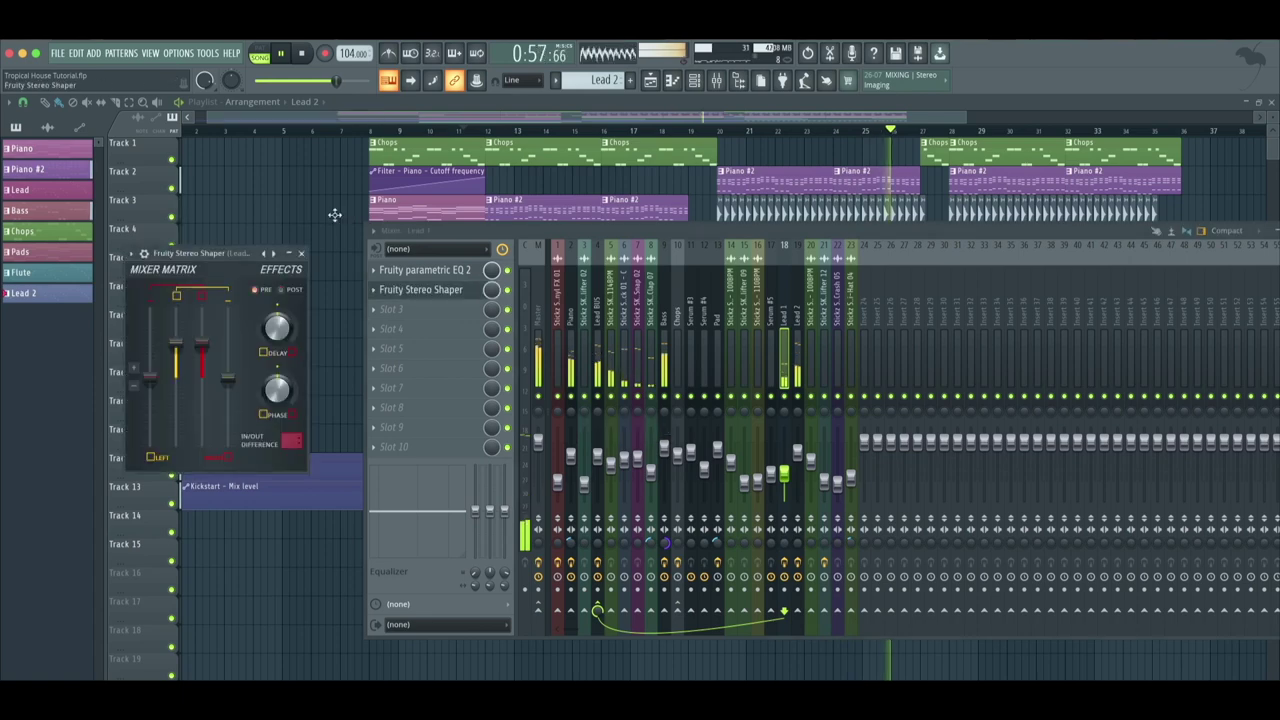
click(145, 255)
mouse_move(160, 305)
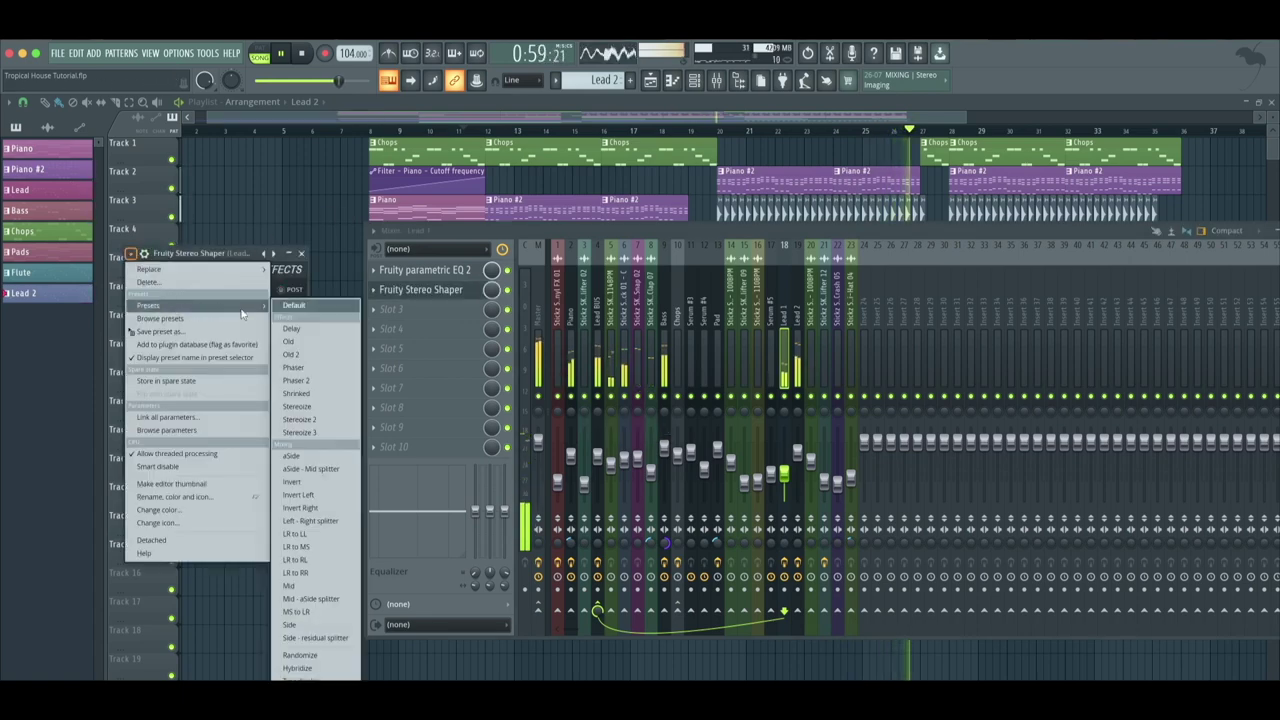
click(335, 427)
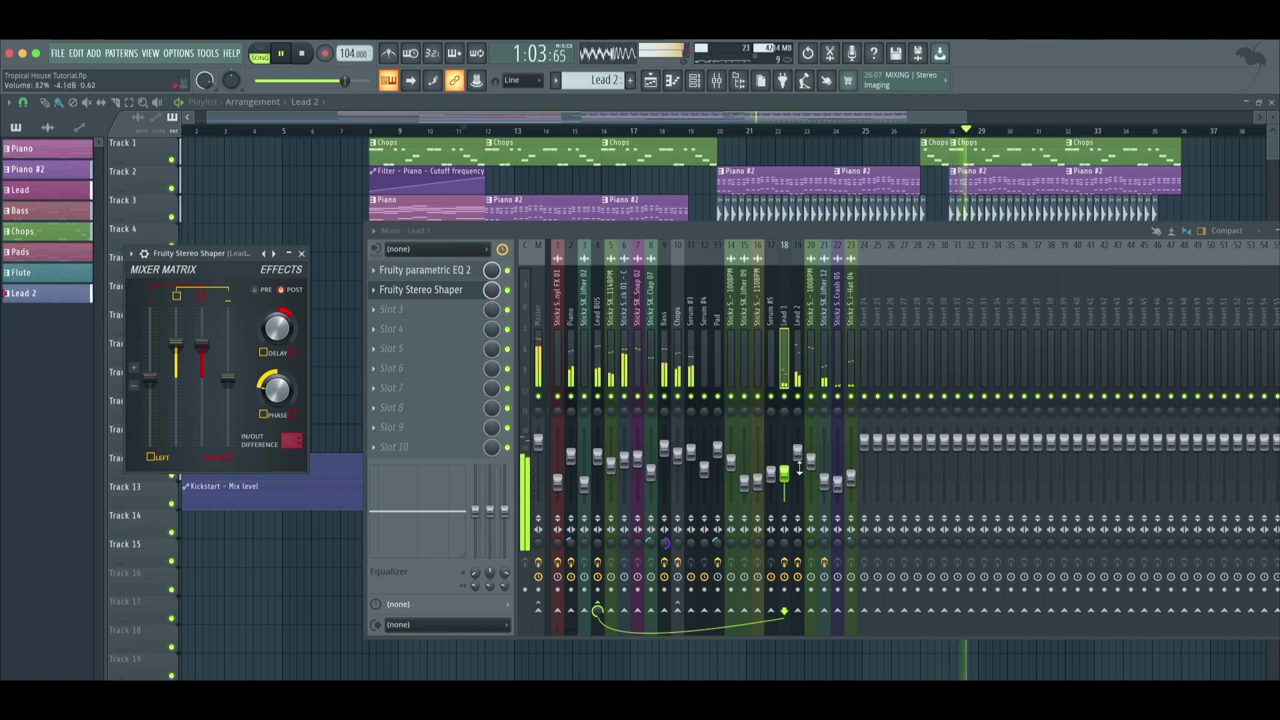
click(302, 254)
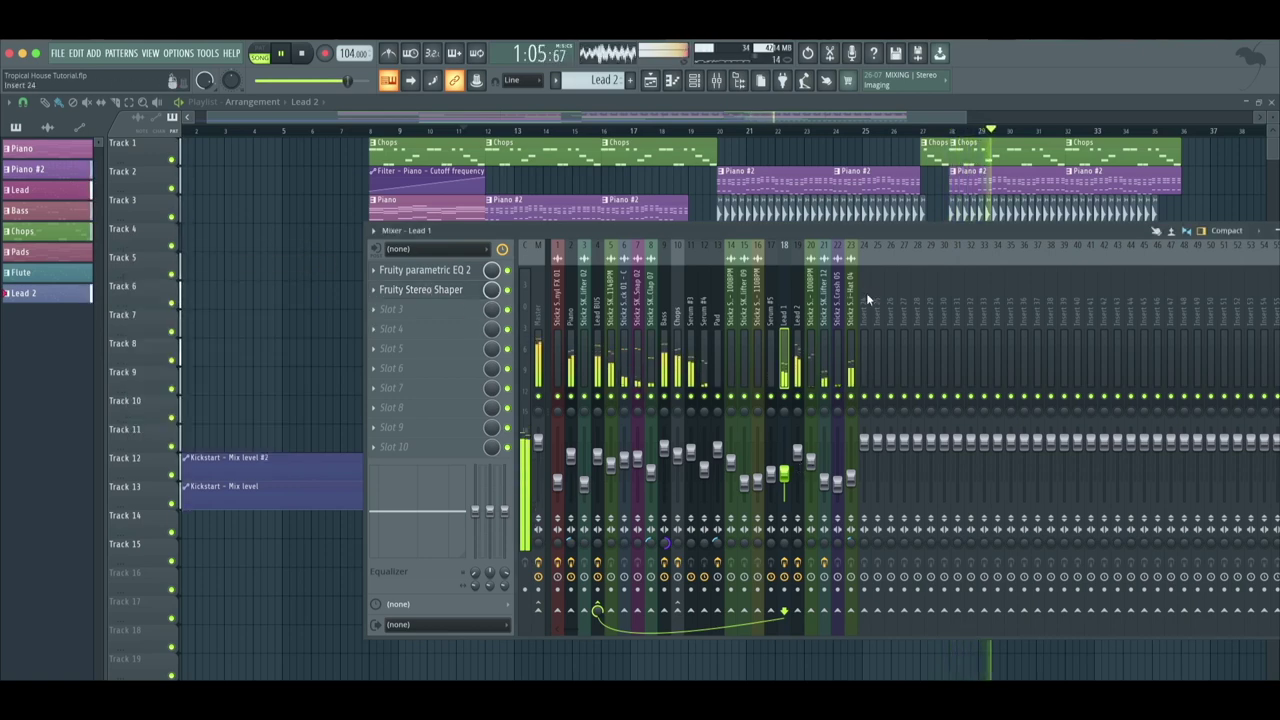
Check the Piano and Shaker Loop 07 mixer tracks and audition the Kick 01 track in solo during playback
key(F9)
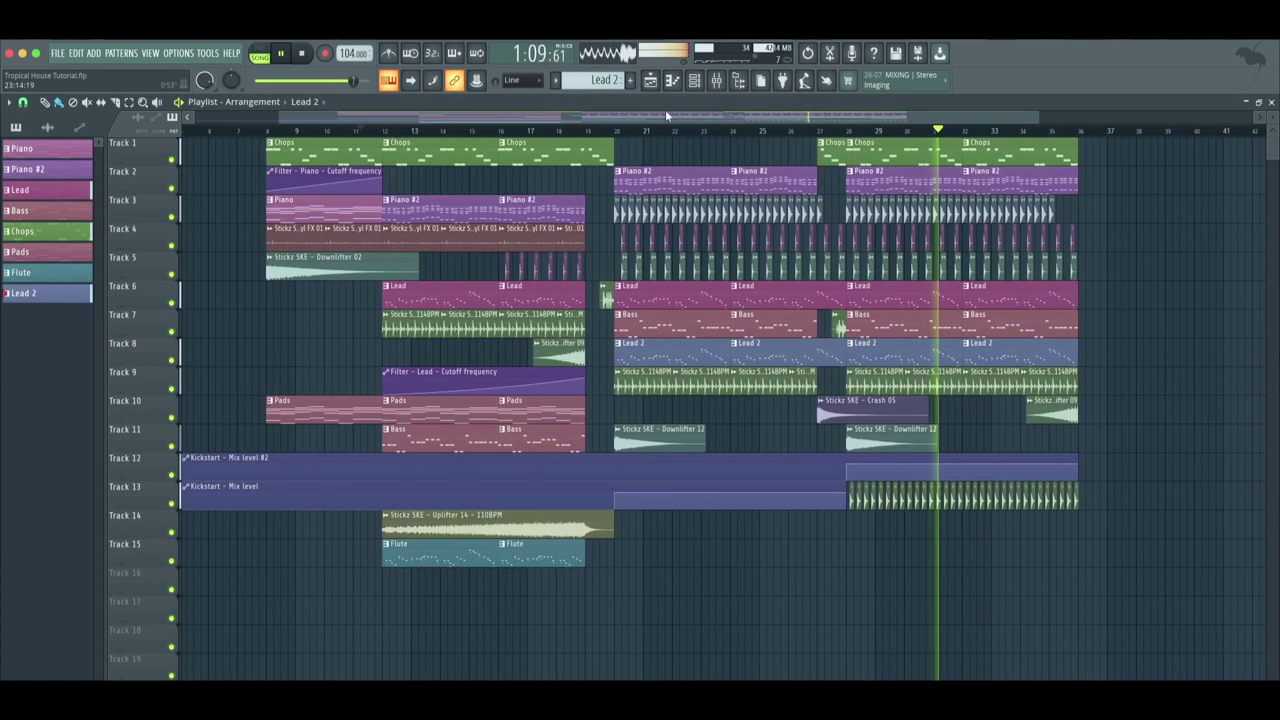
key(F9)
key(Left)
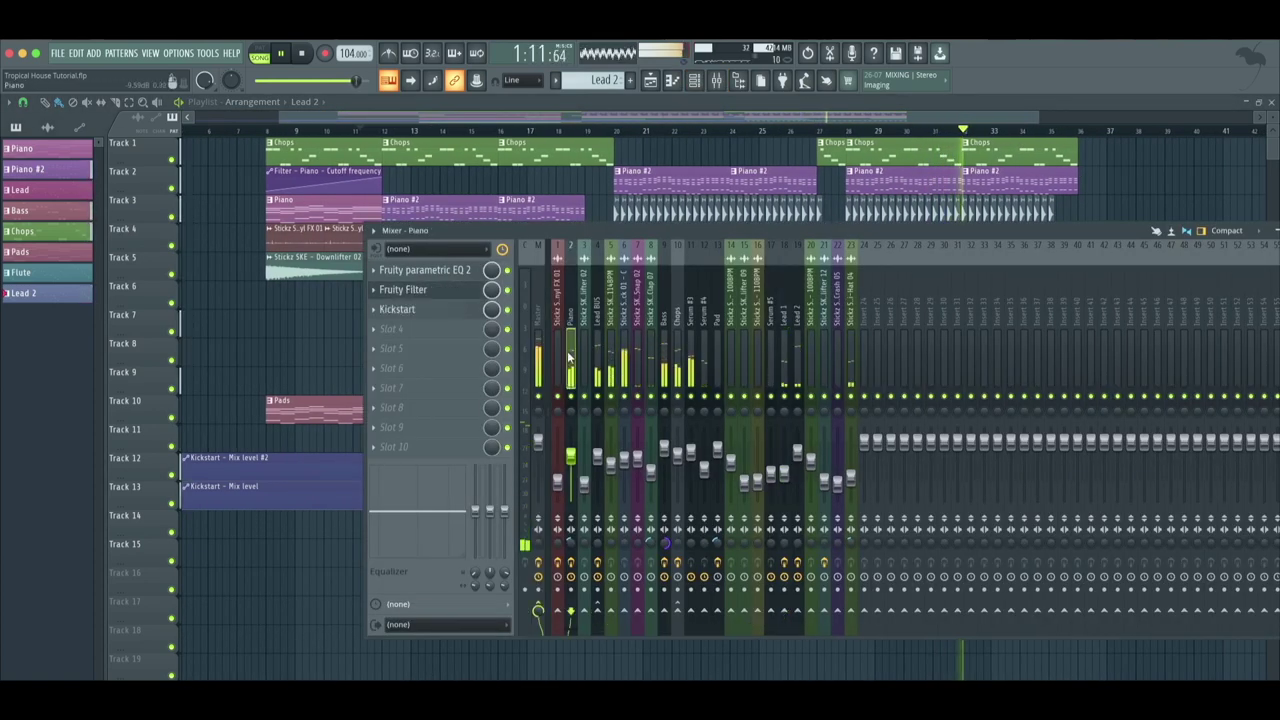
click(612, 360)
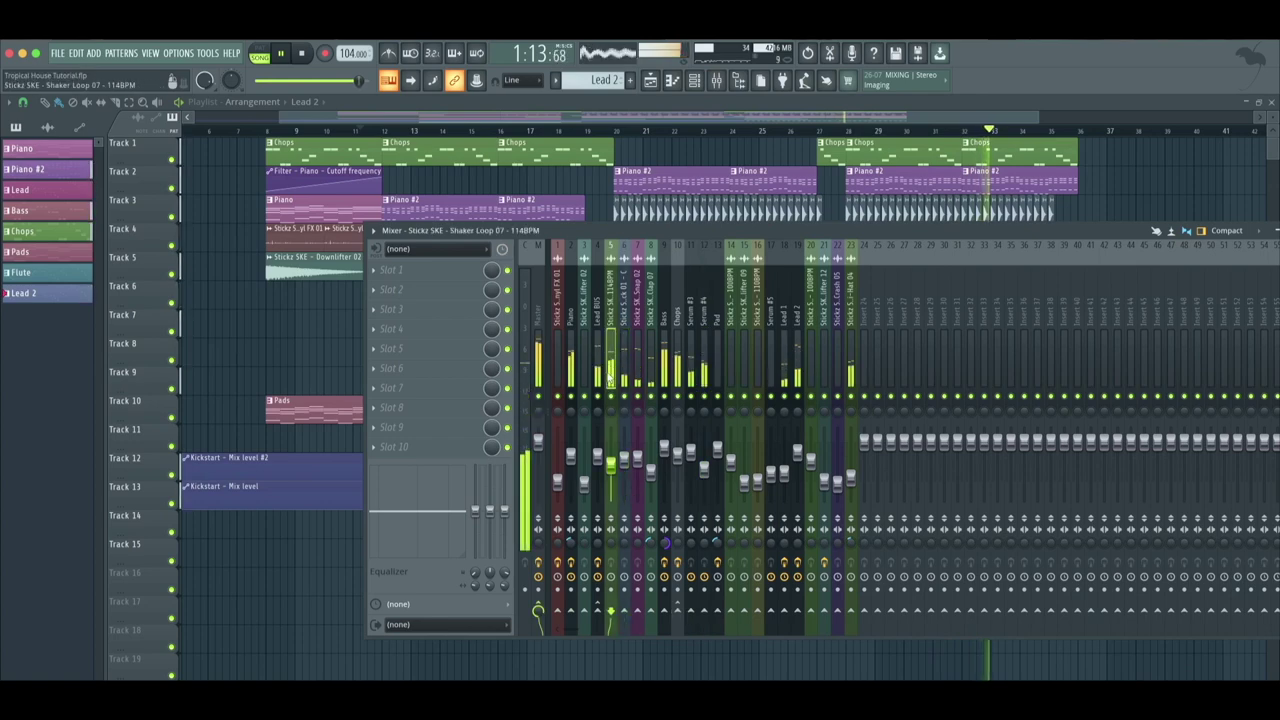
click(625, 400)
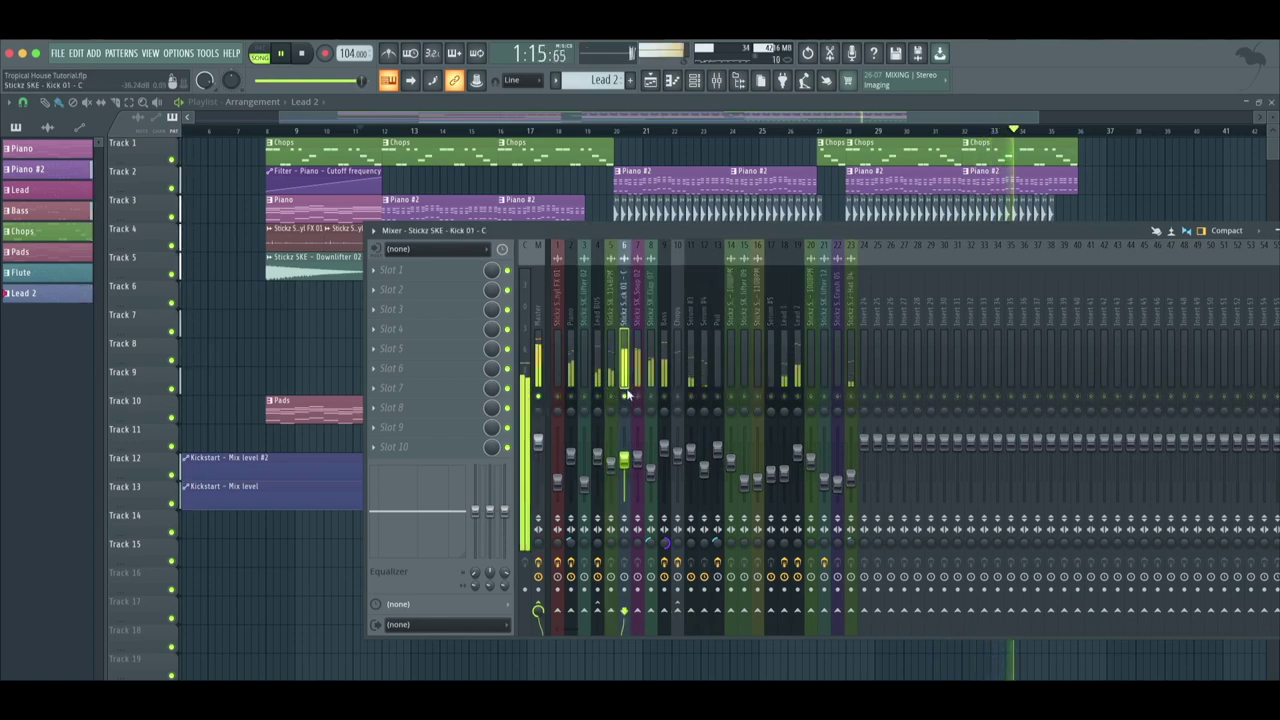
right_click(630, 400)
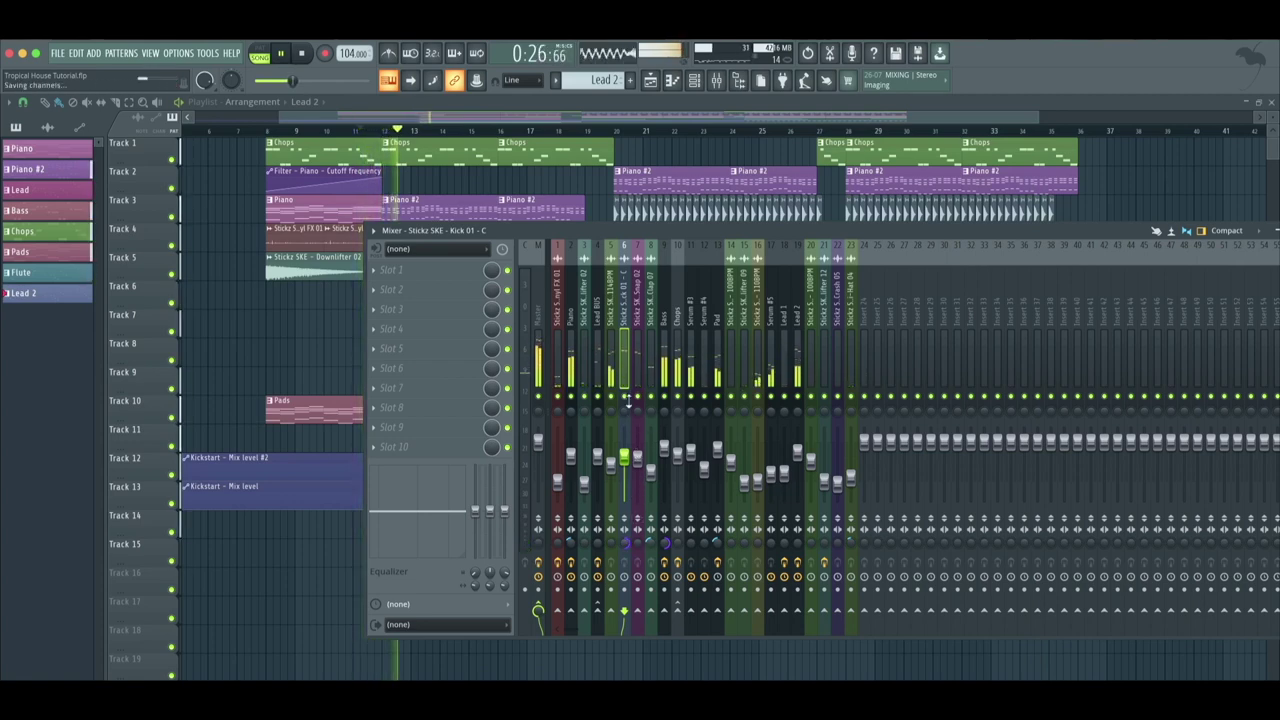
Create an automation clip for the Kickstart mix level on the Bass mixer track and raise its level for the drop from bar 20
click(663, 338)
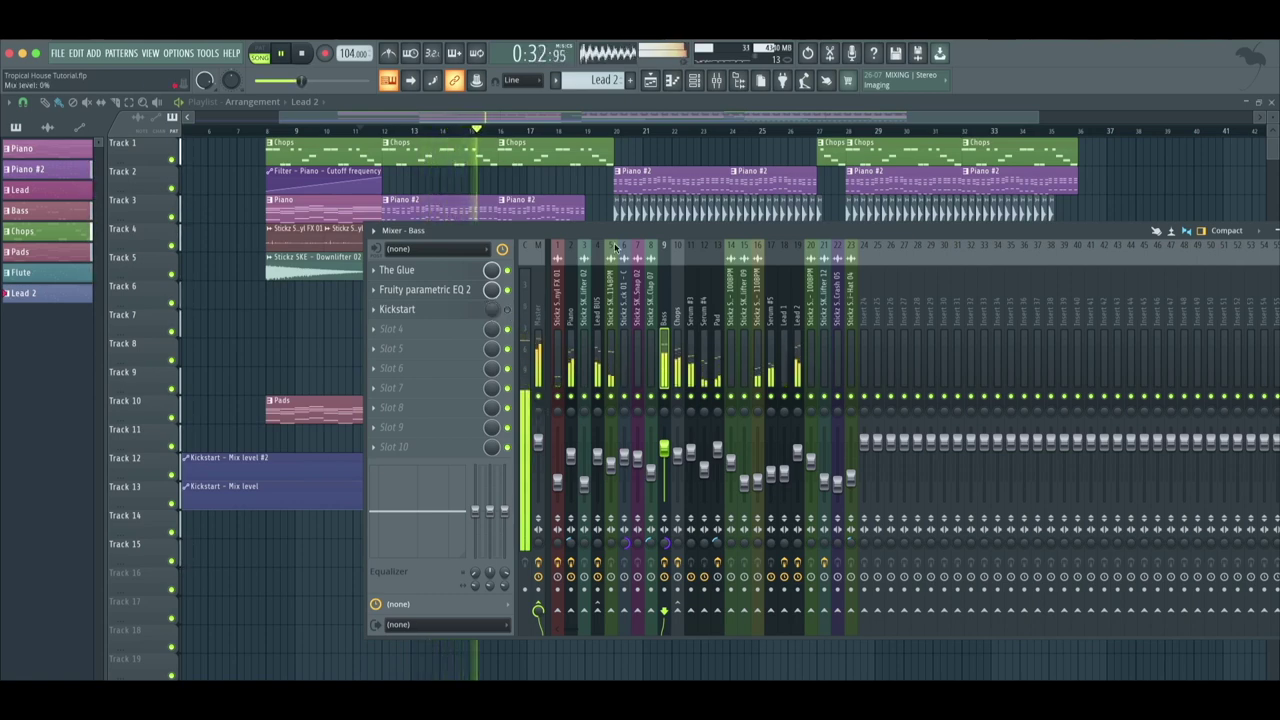
click(488, 311)
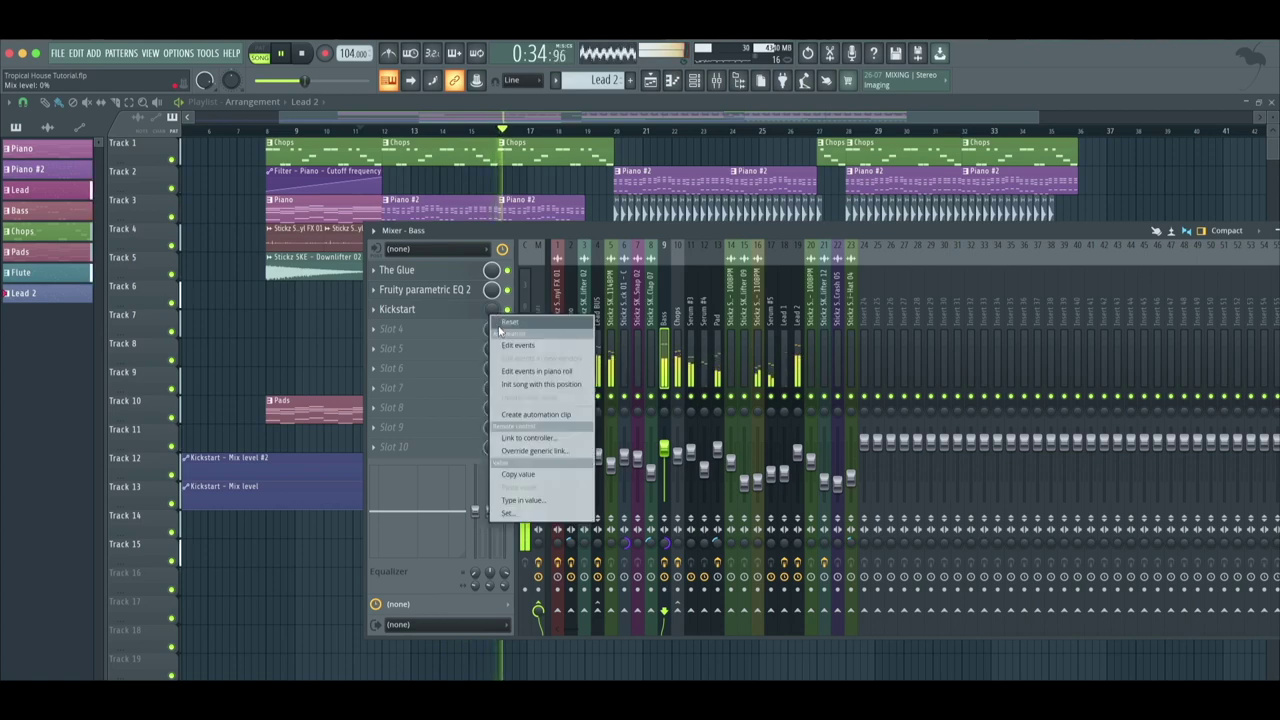
click(530, 414)
key(F9)
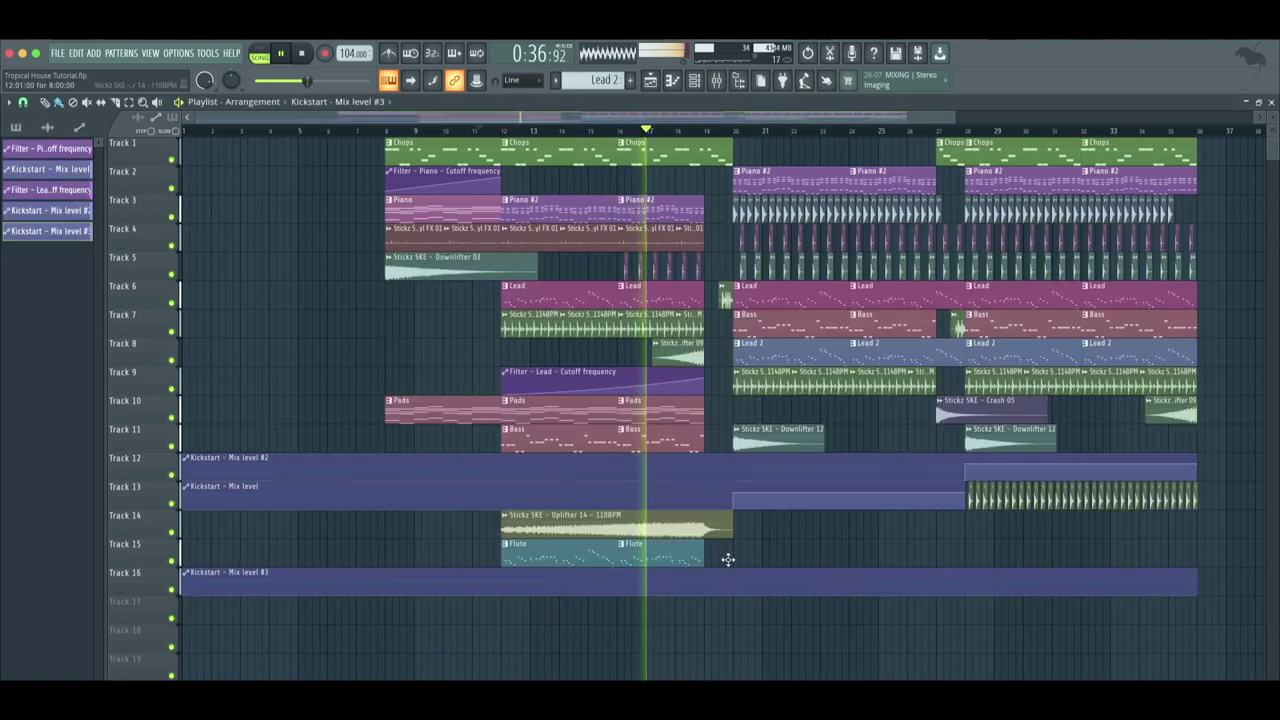
drag(752, 598, 1194, 557)
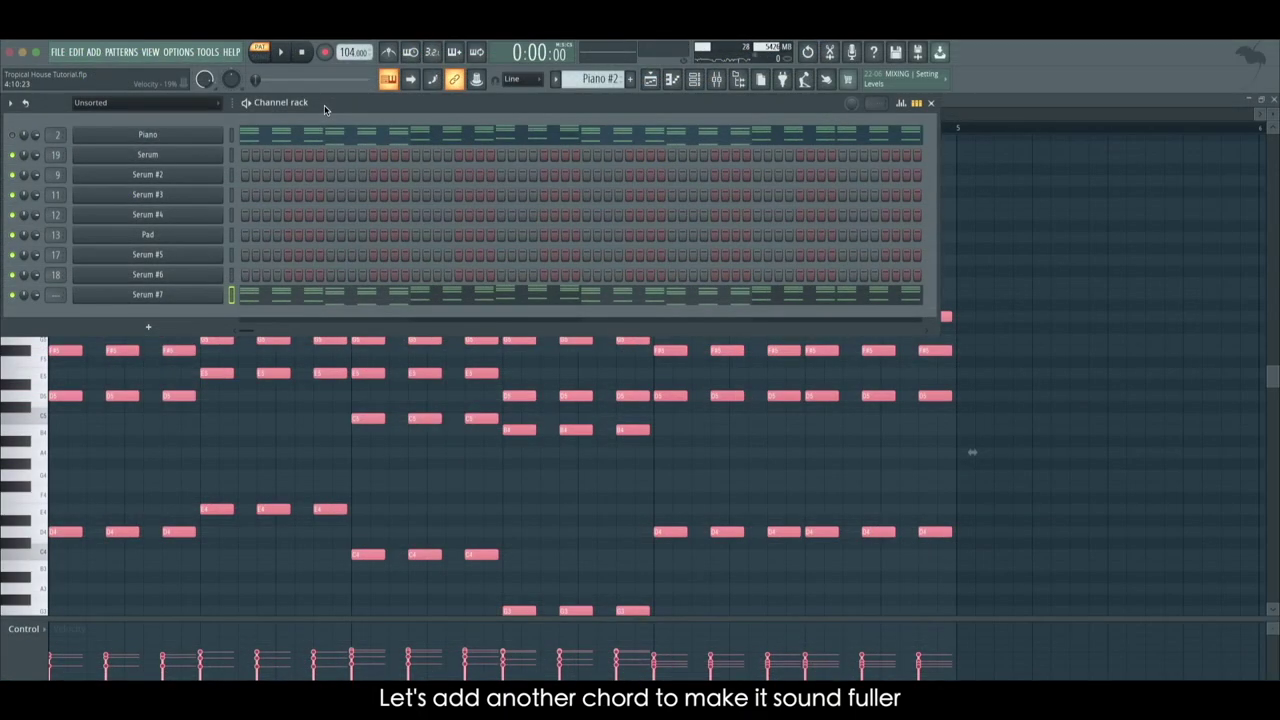
Open Serum #7 with the SYNTH - Kalimba preset and transpose its chord notes up an octave in the piano roll
click(188, 295)
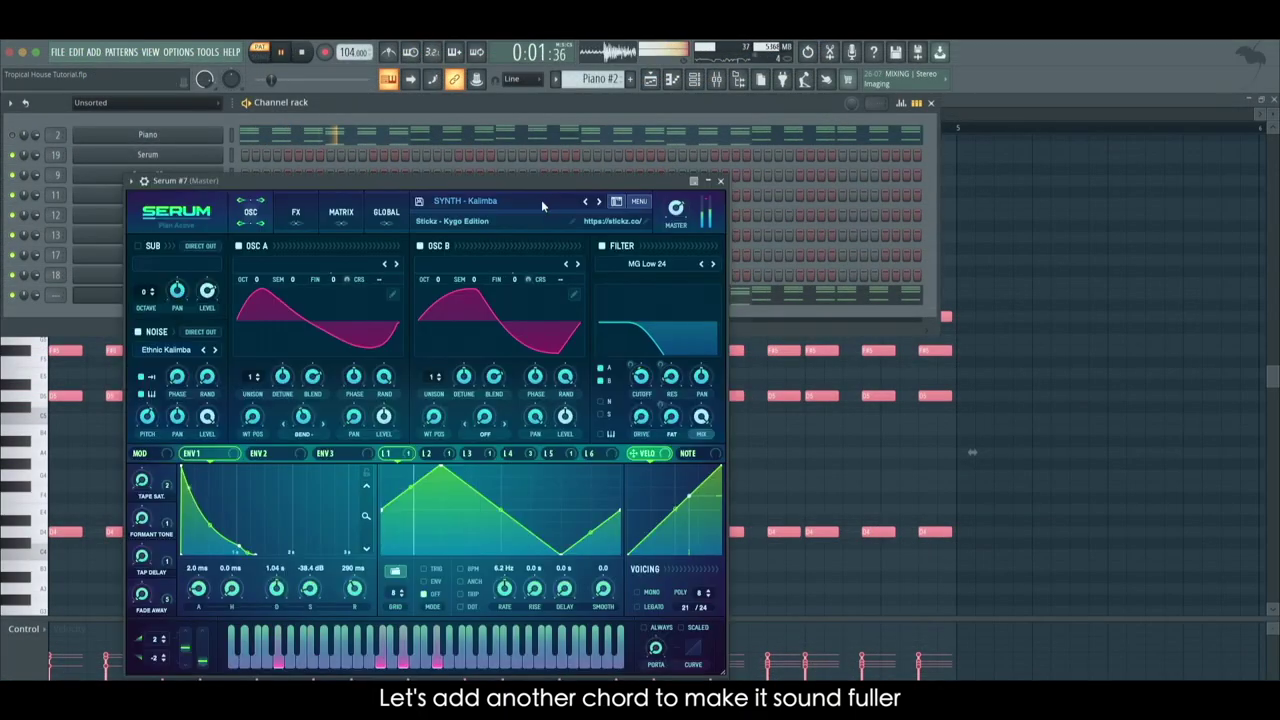
drag(541, 185, 719, 182)
right_click(220, 292)
click(260, 296)
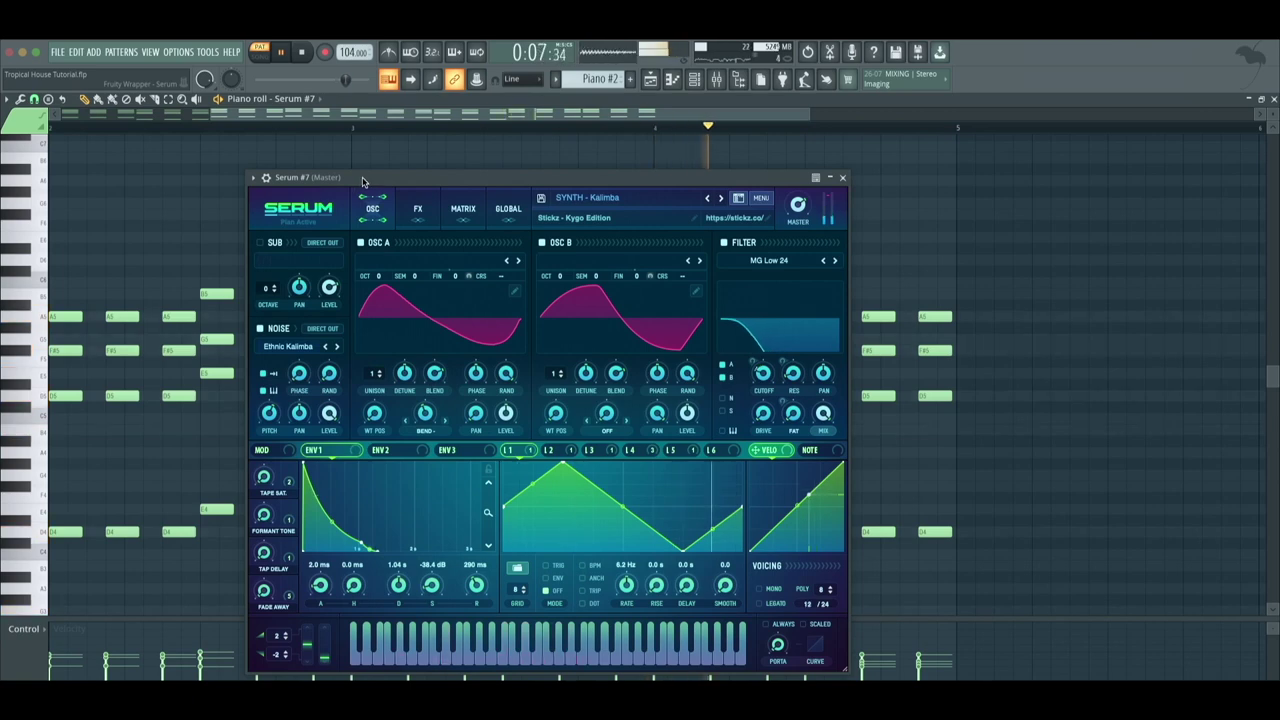
drag(363, 182, 721, 260)
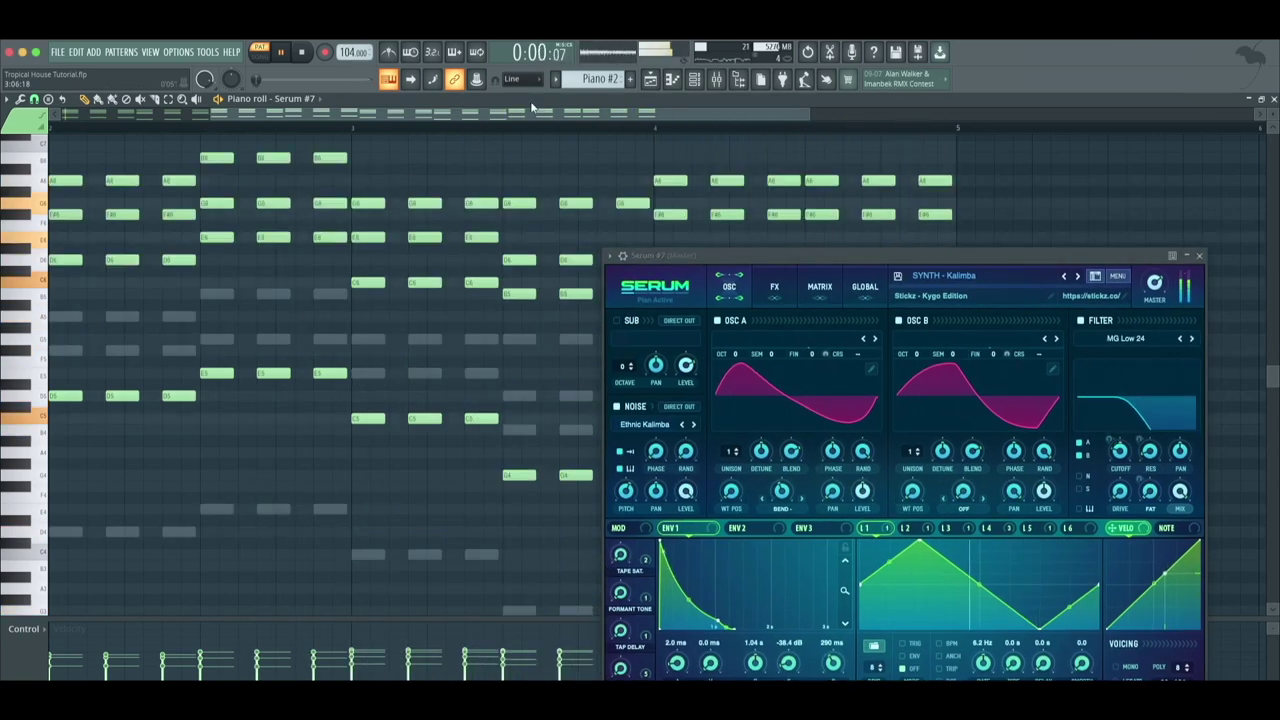
Route Serum #7 to mixer track 24 and lower that track's volume to 72%
click(694, 80)
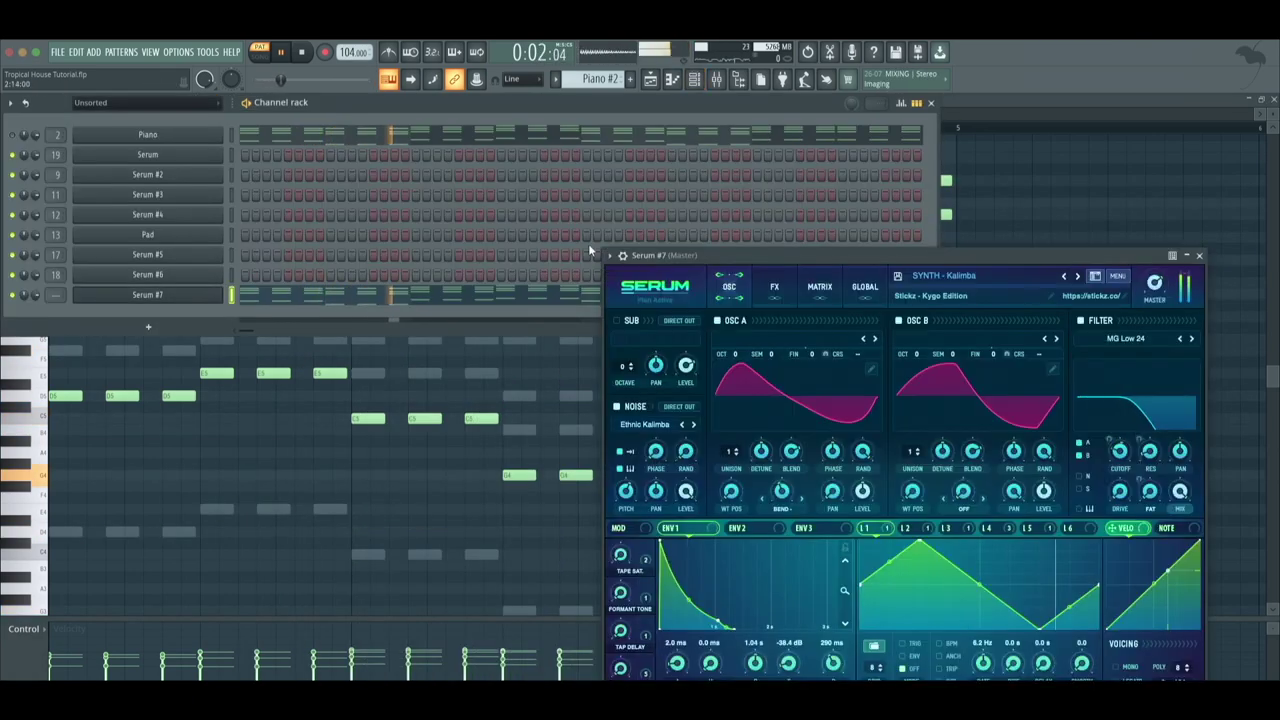
drag(1070, 259, 435, 385)
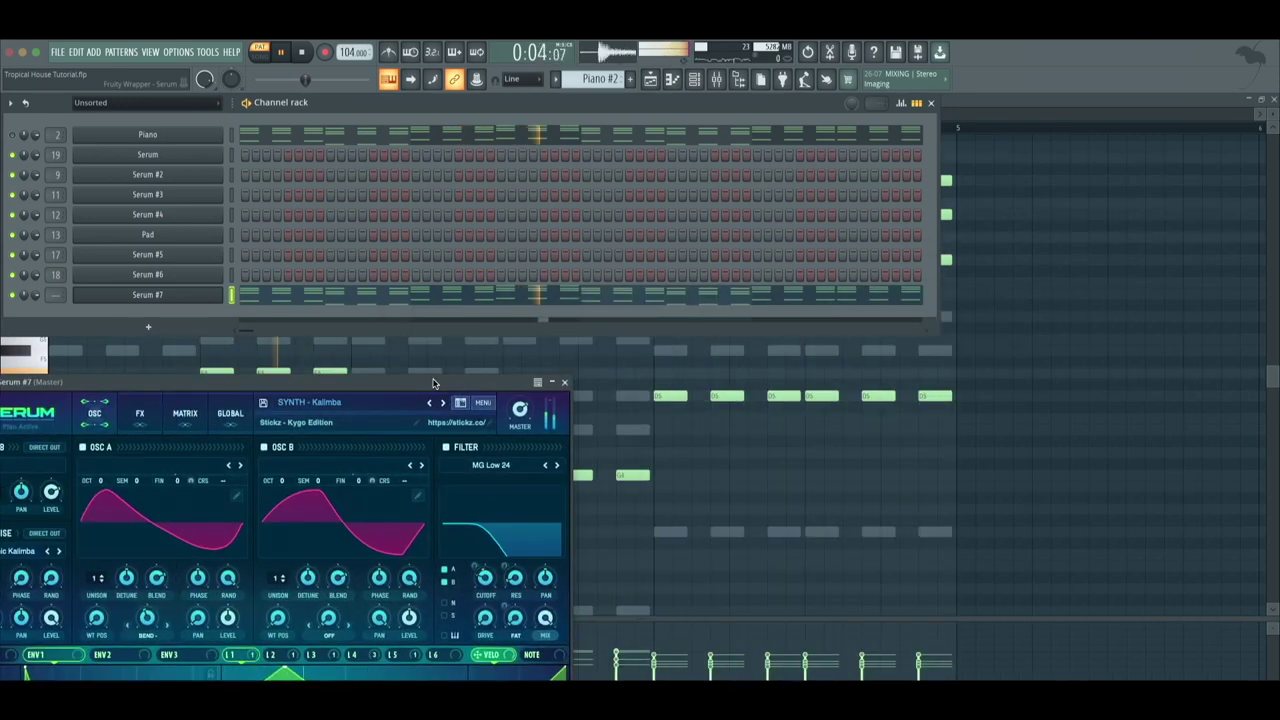
key(ctrl+l)
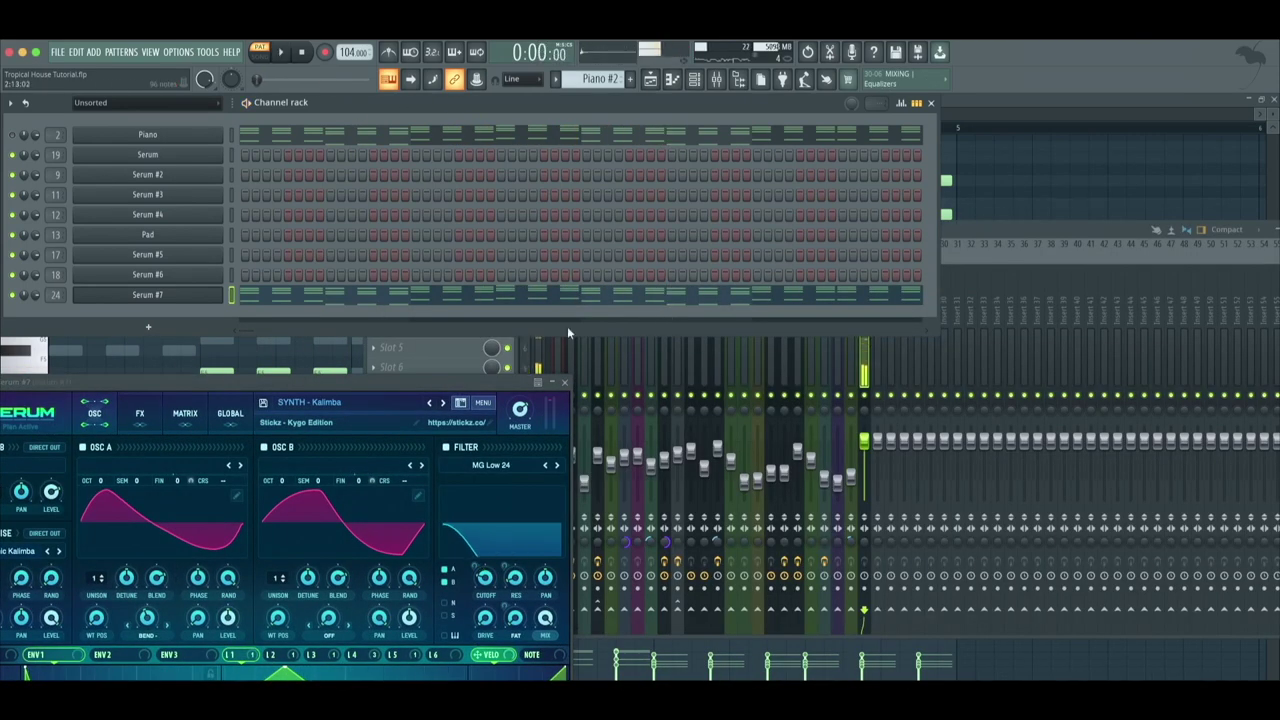
key(space)
drag(864, 441, 864, 451)
click(564, 382)
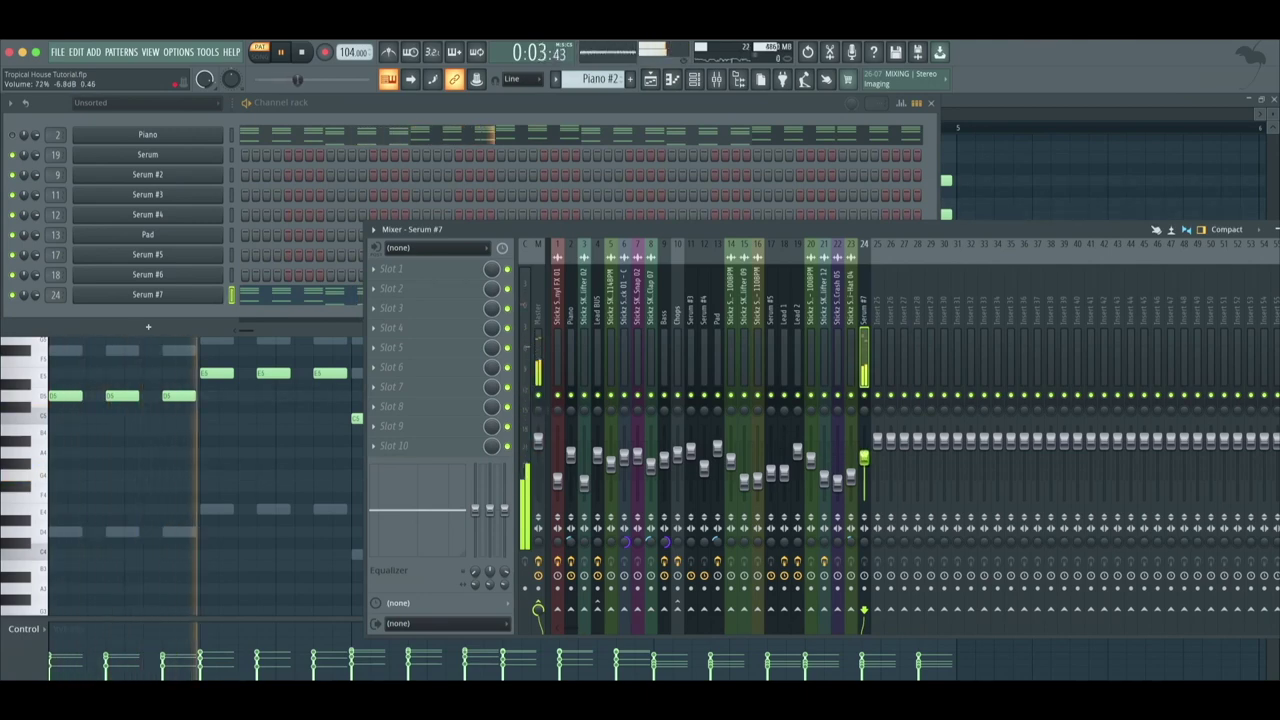
Insert the Kickstart sidechain plugin in the first effect slot of the Serum #7 mixer track
click(390, 268)
mouse_move(541, 434)
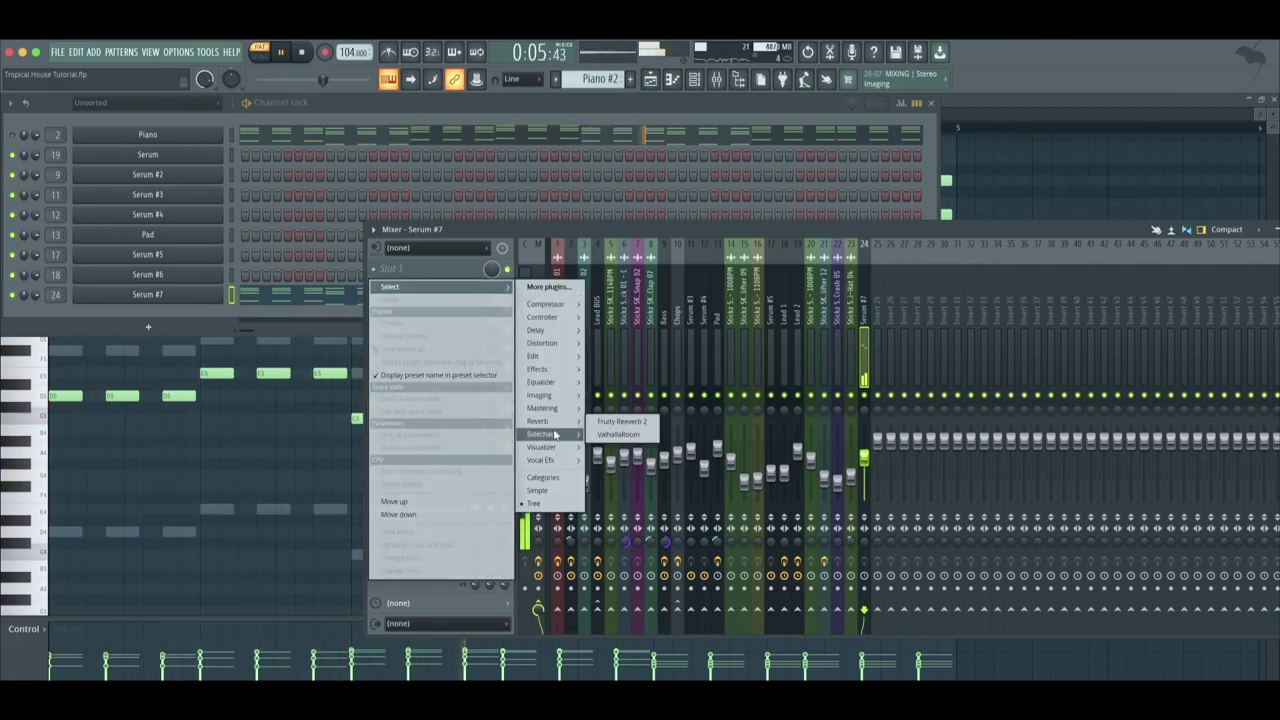
click(612, 435)
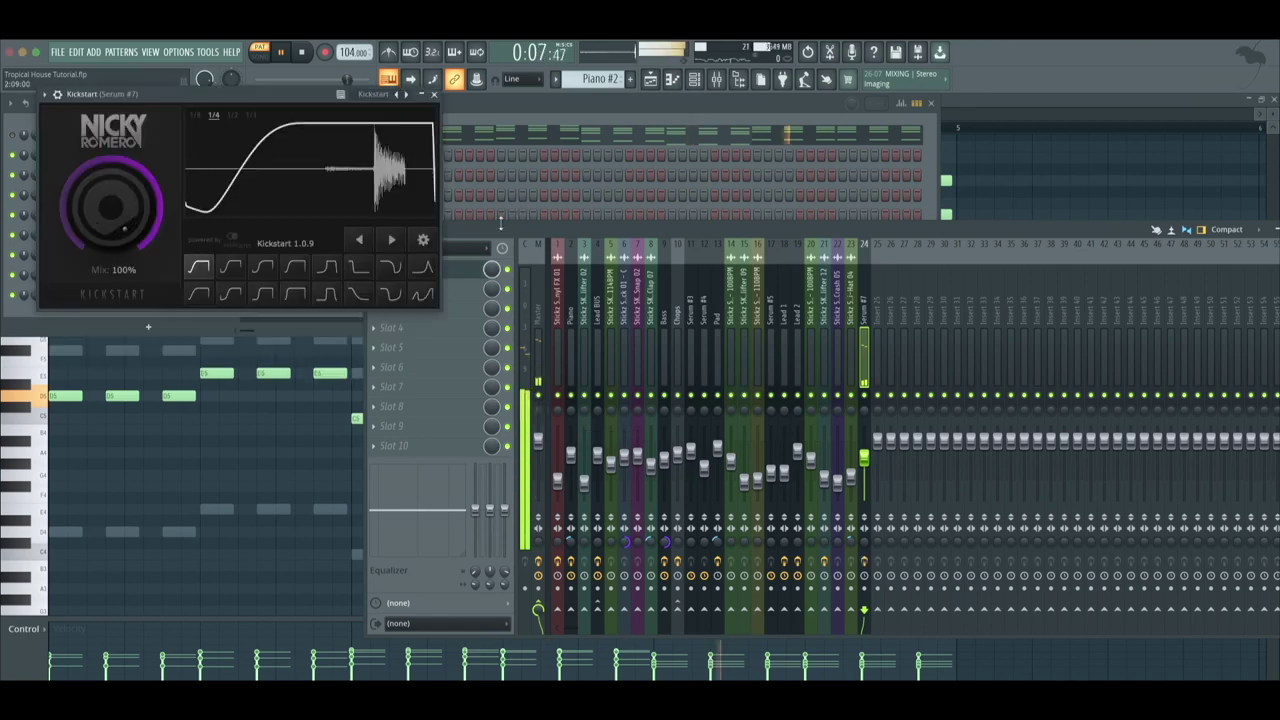
drag(320, 105, 982, 187)
Add Fruity Parametric EQ 2 to the Serum #7 track with the Low Cut preset and raise the cutoff frequency
click(426, 292)
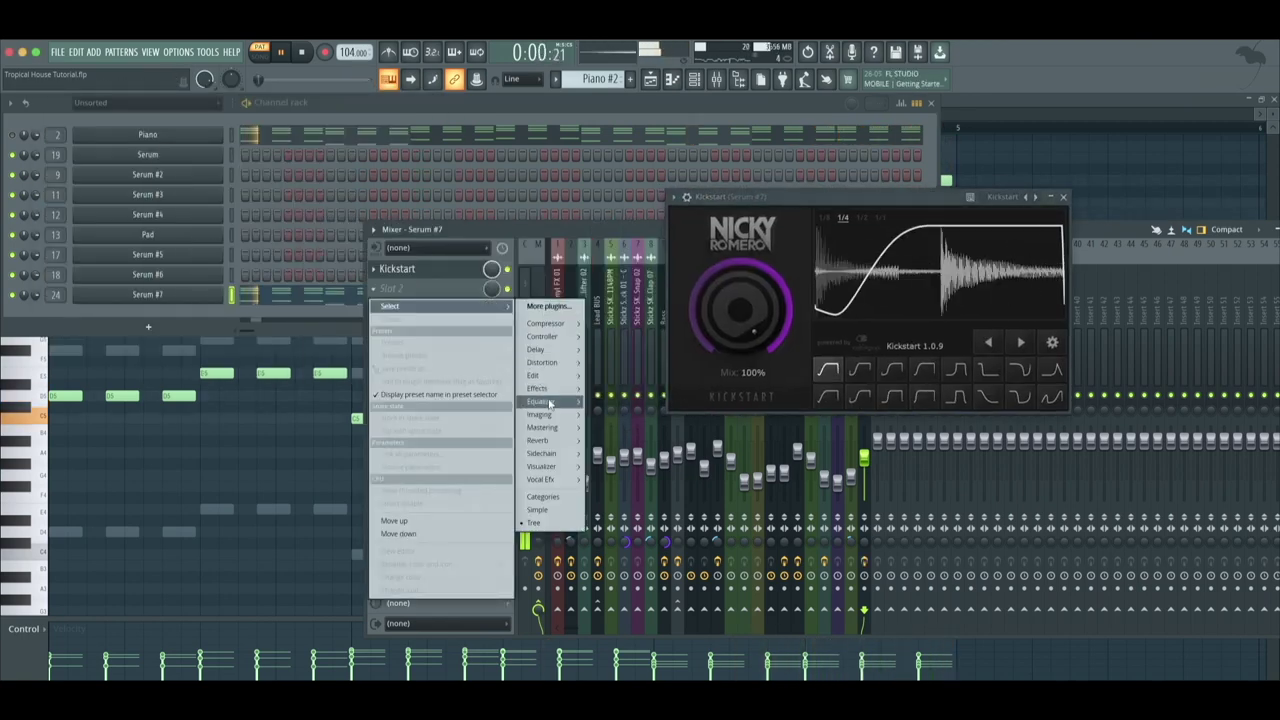
mouse_move(541, 401)
click(630, 401)
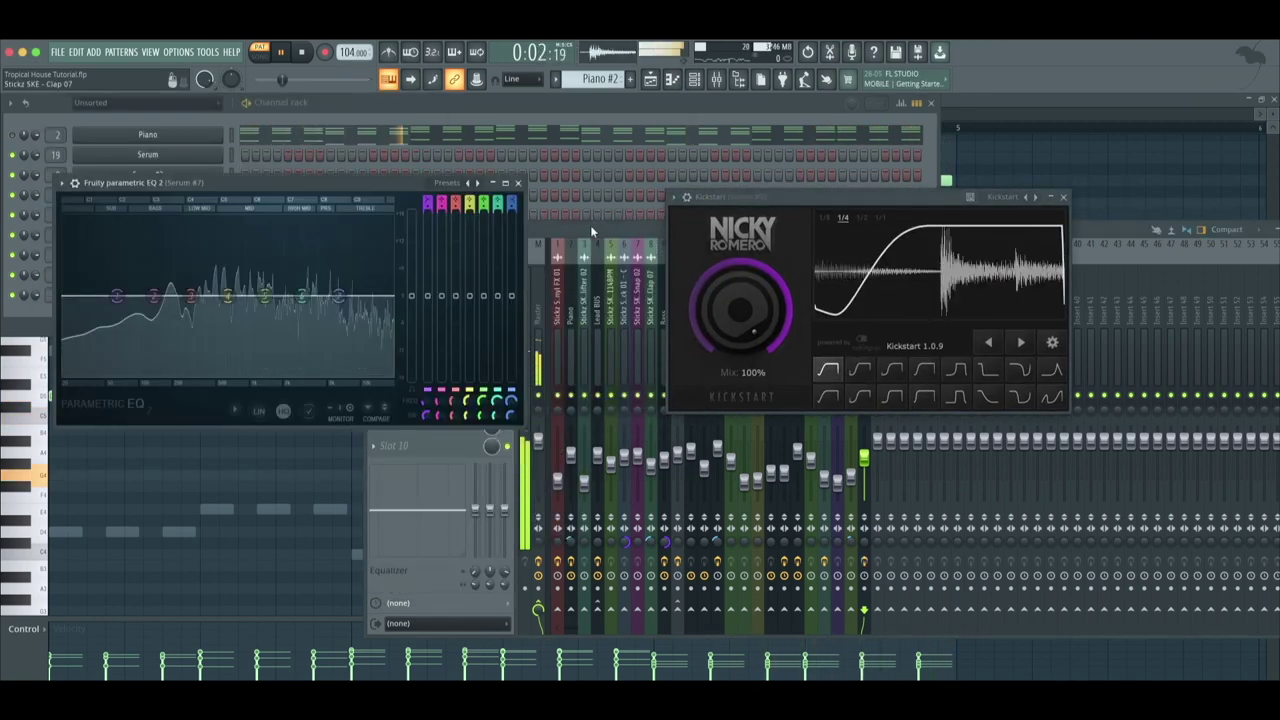
click(448, 183)
click(468, 232)
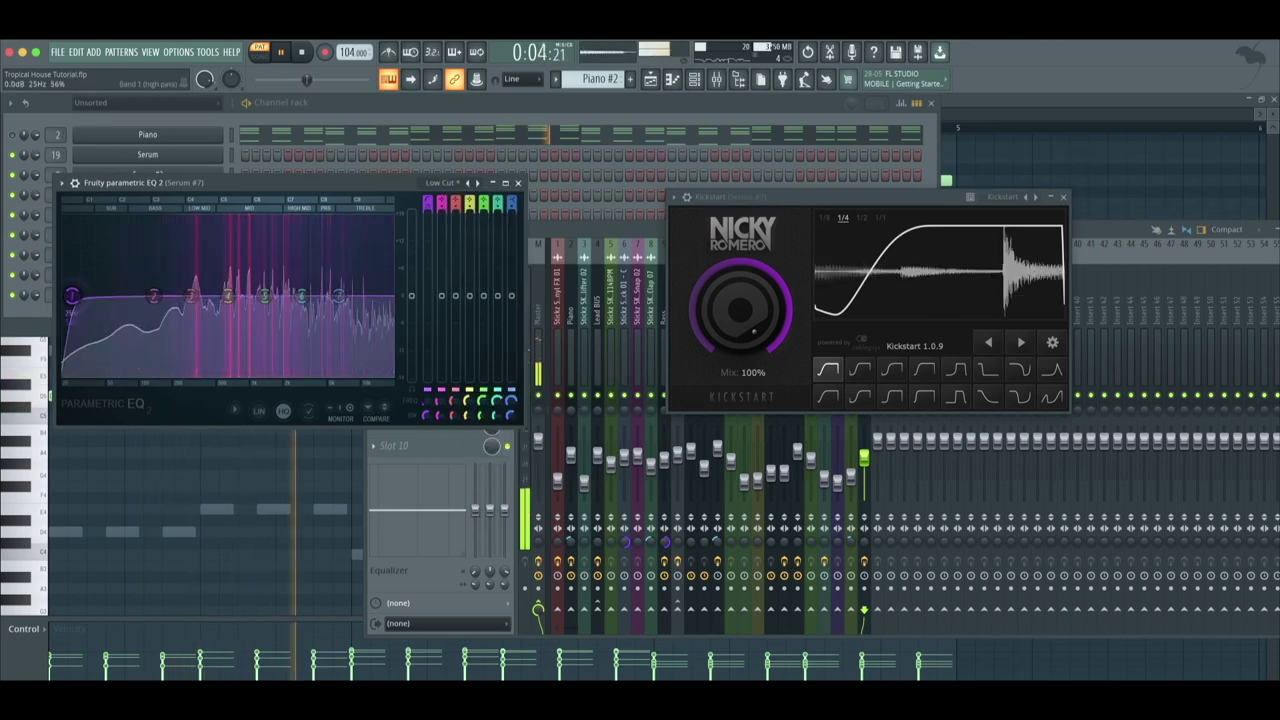
drag(72, 295, 168, 296)
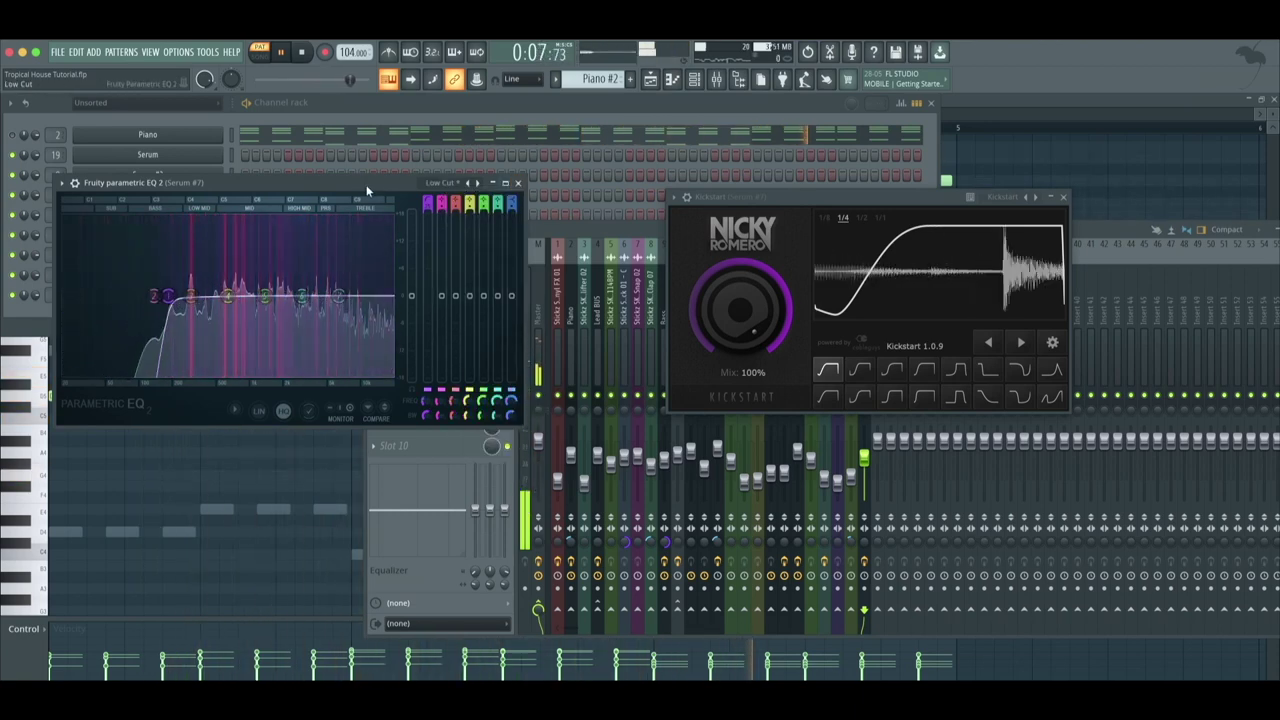
click(518, 183)
Add Fruity Stereo Shaper to the Serum #7 mixer track and load its Stereoize 2 preset
click(387, 308)
mouse_move(389, 326)
mouse_move(540, 434)
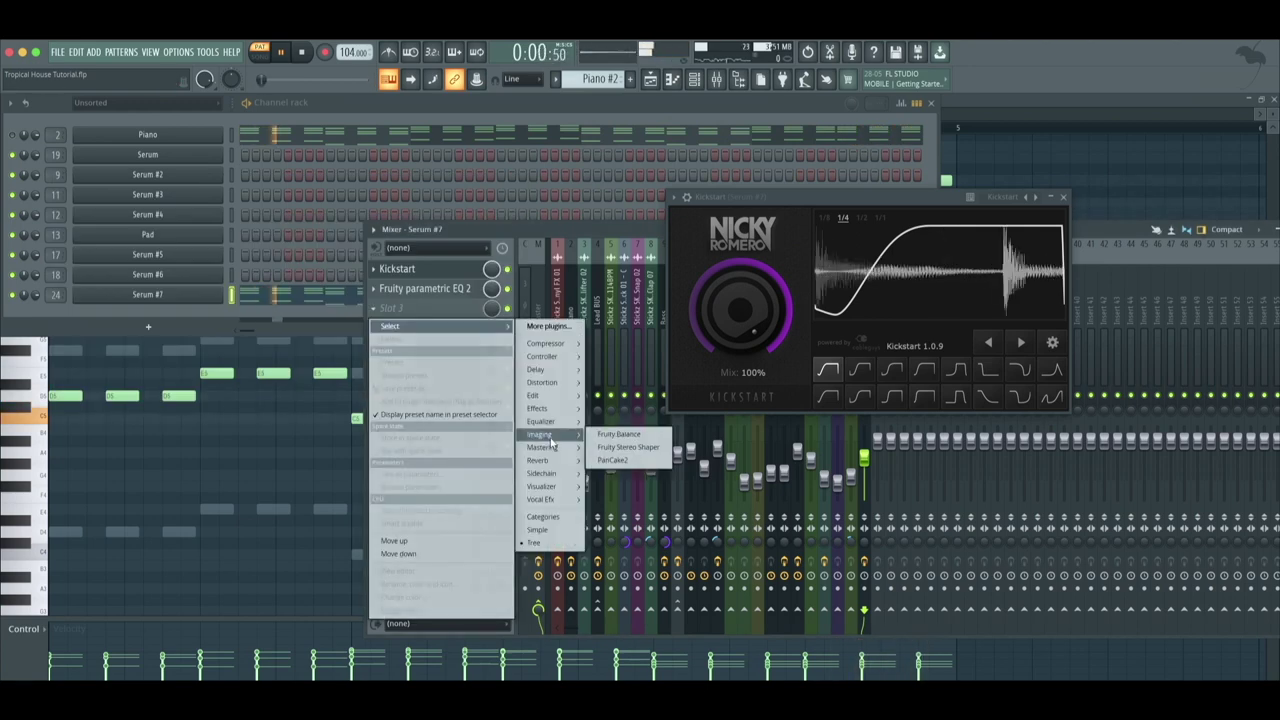
click(628, 447)
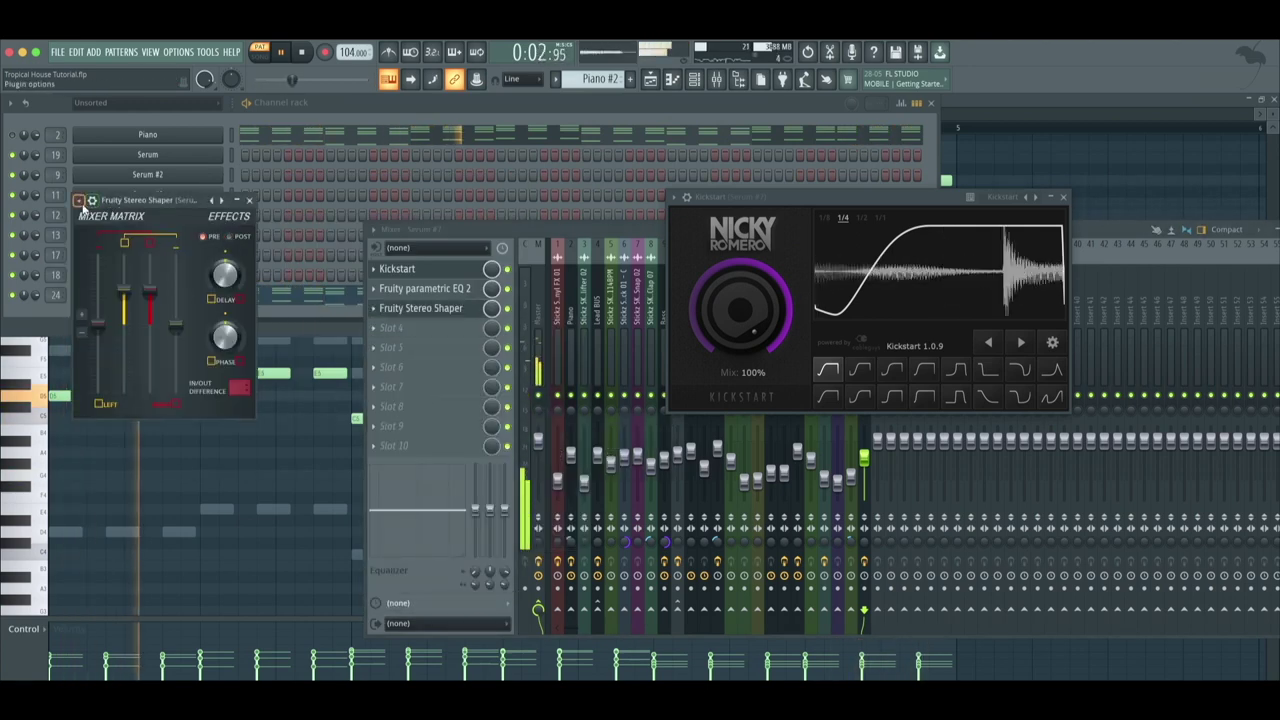
click(80, 200)
mouse_move(150, 252)
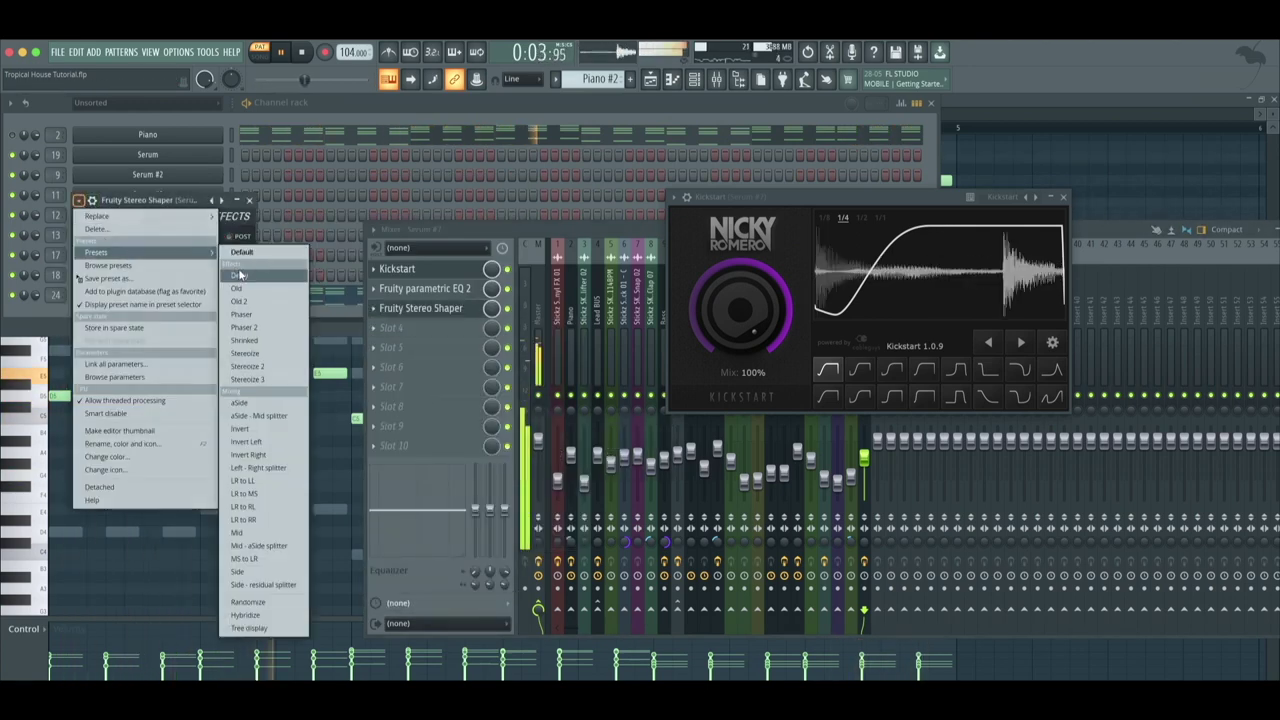
click(258, 366)
click(1064, 198)
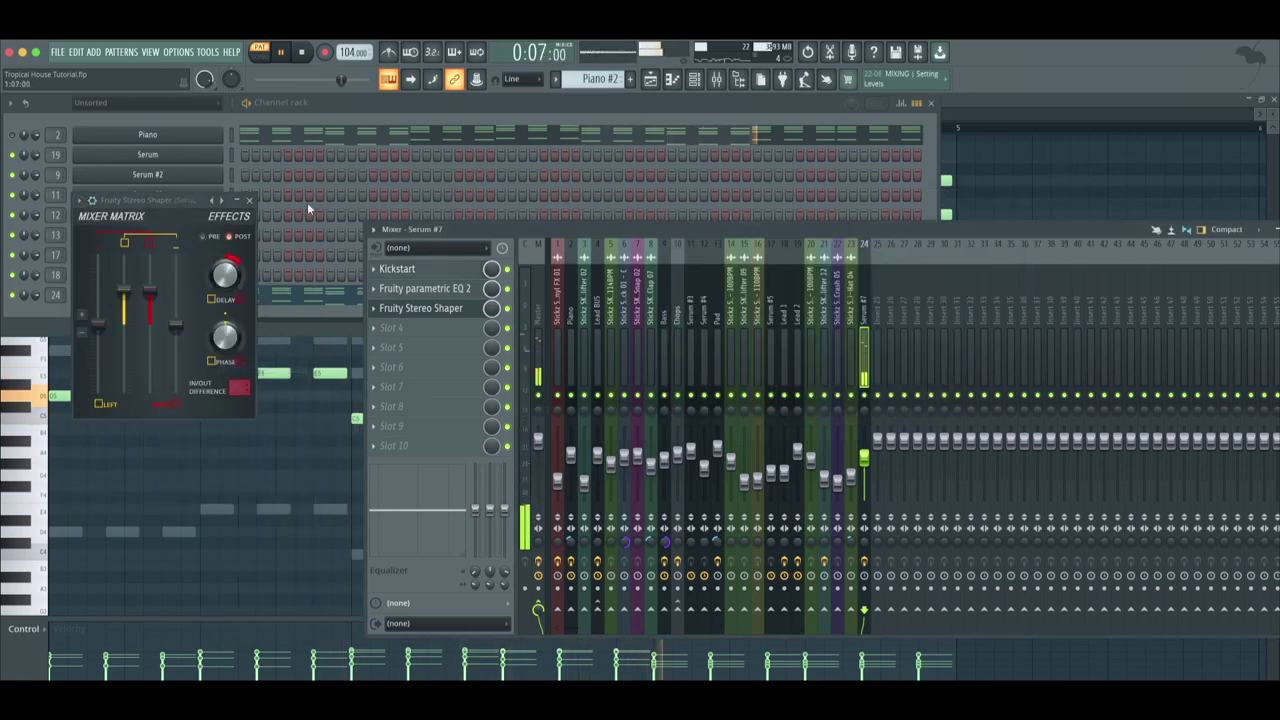
click(250, 201)
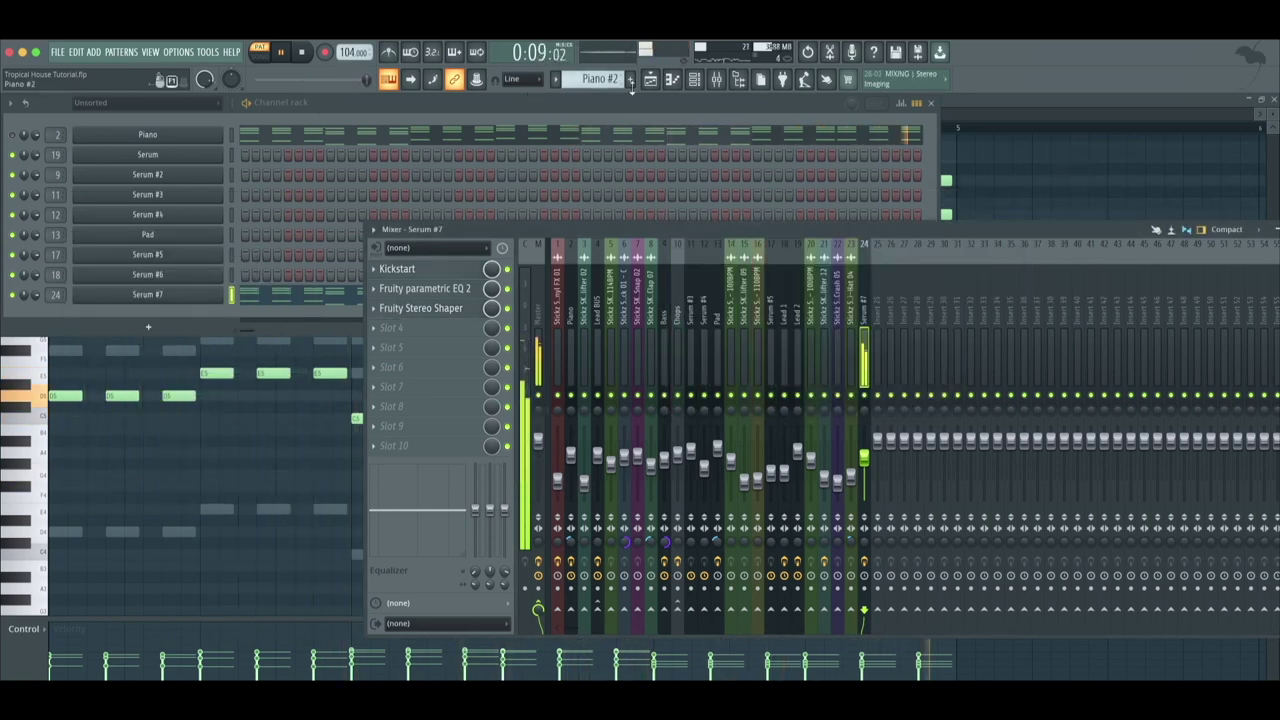
Play the arrangement from the drop at bar 20 and check the levels in the mixer
click(650, 80)
click(686, 133)
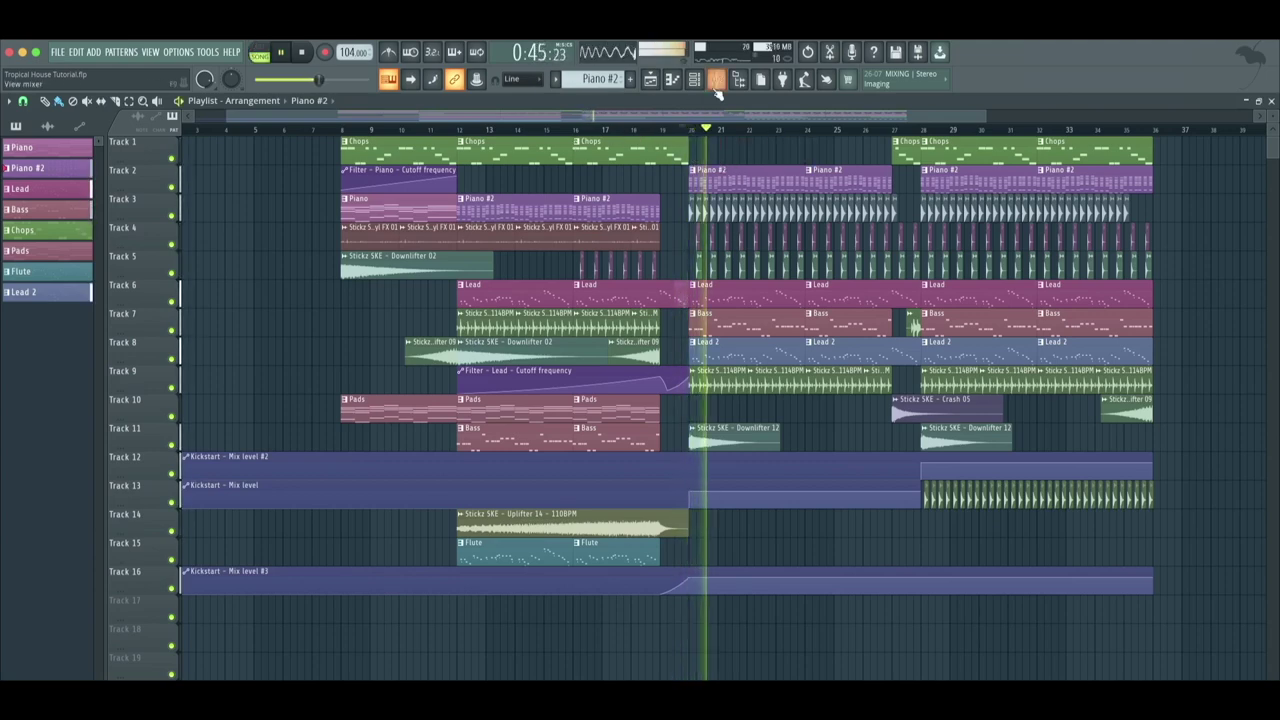
key(F9)
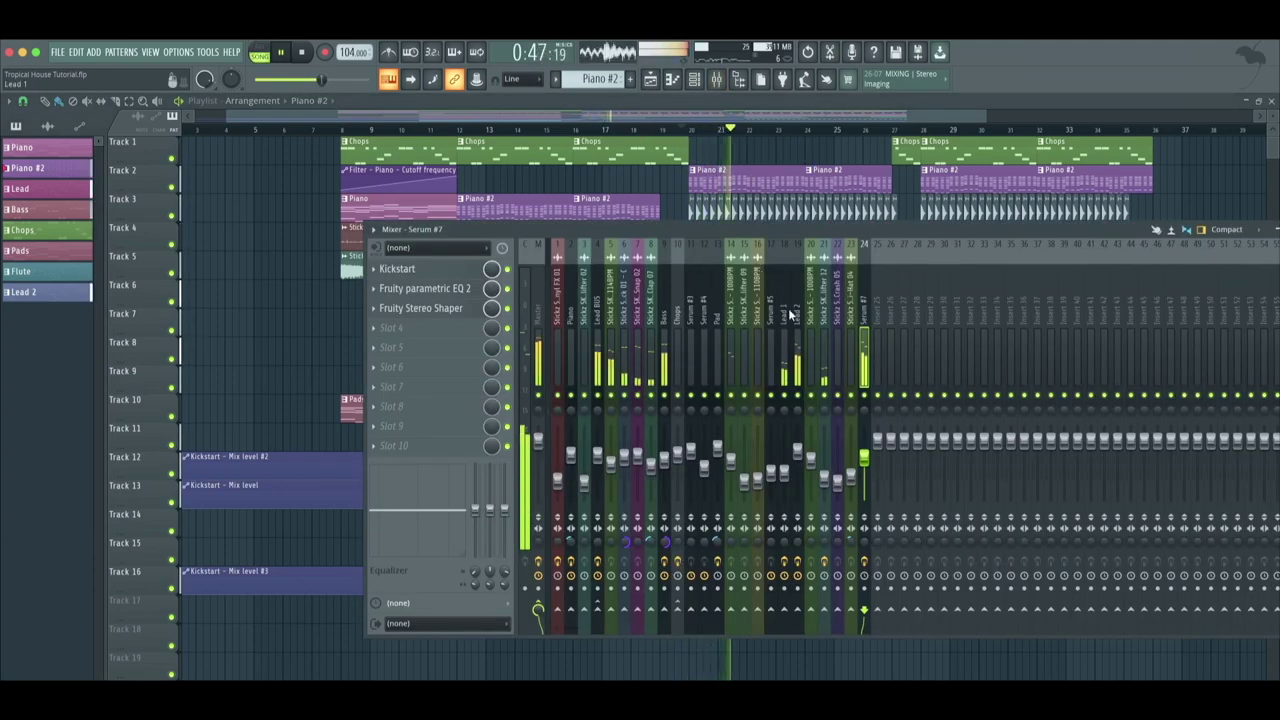
Switch Serum #7 to the SYNTH - Digital Staccato preset and show its effects page
key(F6)
click(192, 296)
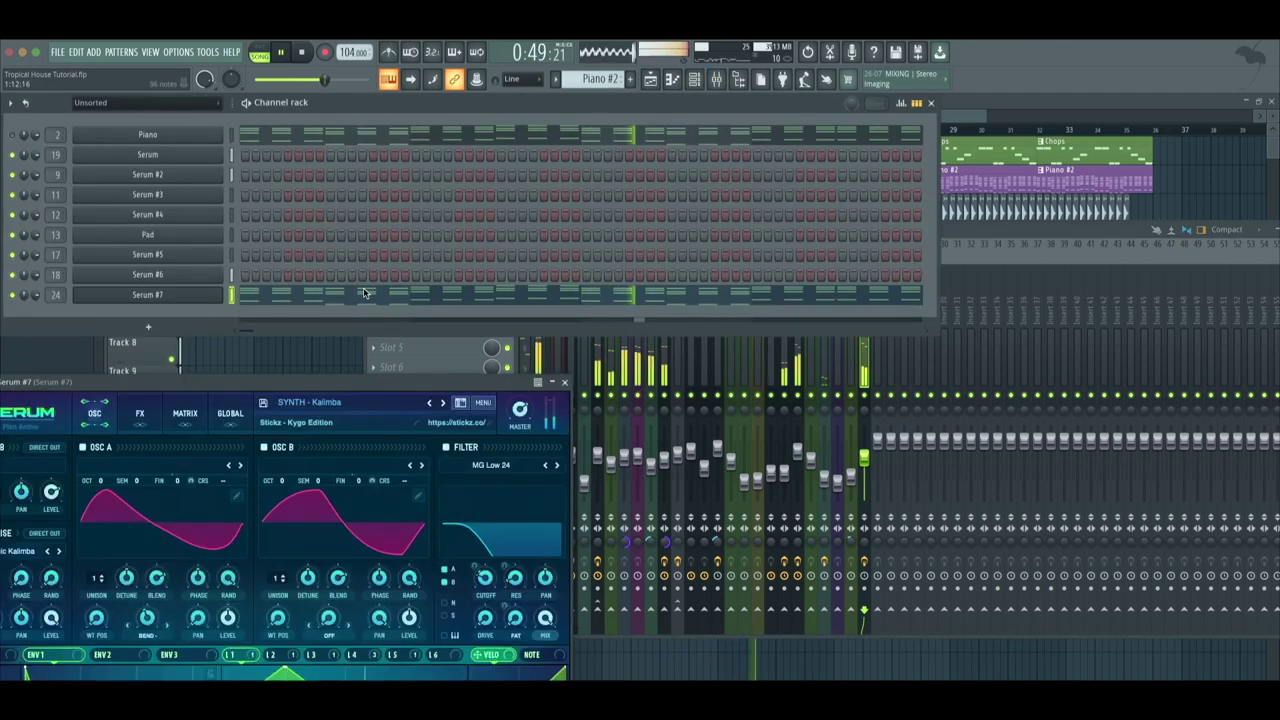
click(184, 292)
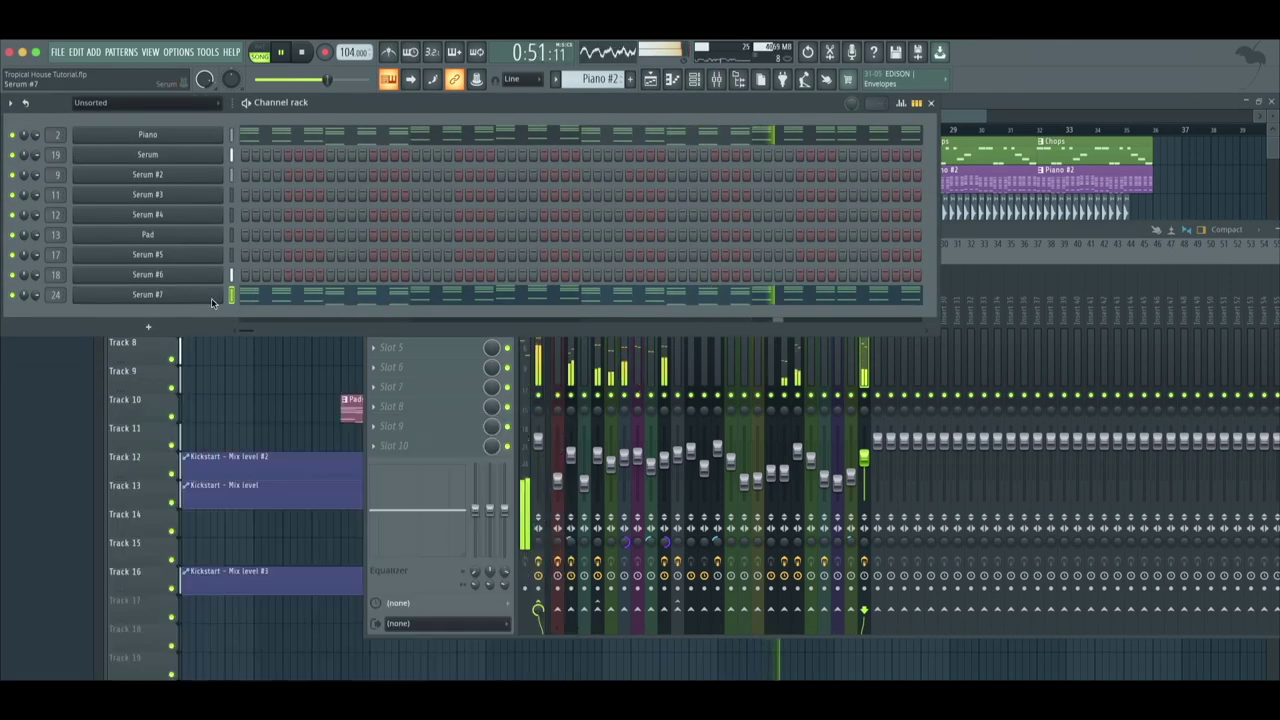
click(184, 292)
drag(463, 385, 727, 296)
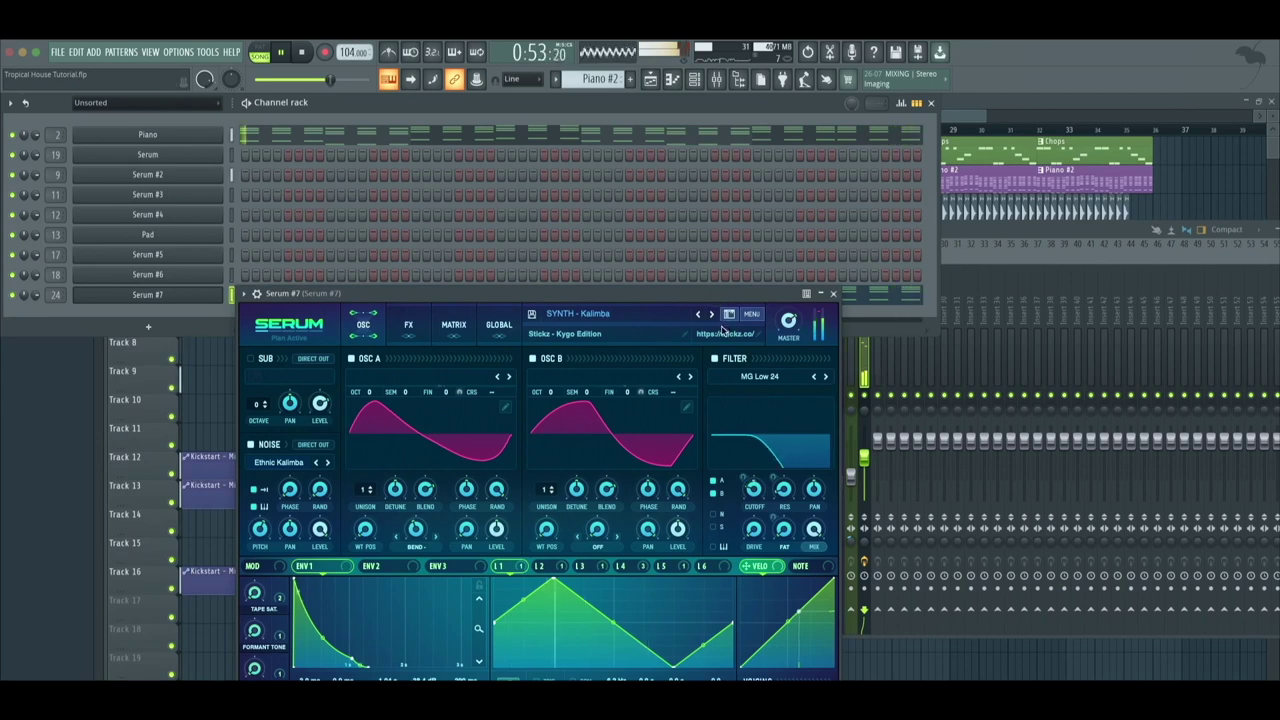
click(698, 315)
click(698, 315)
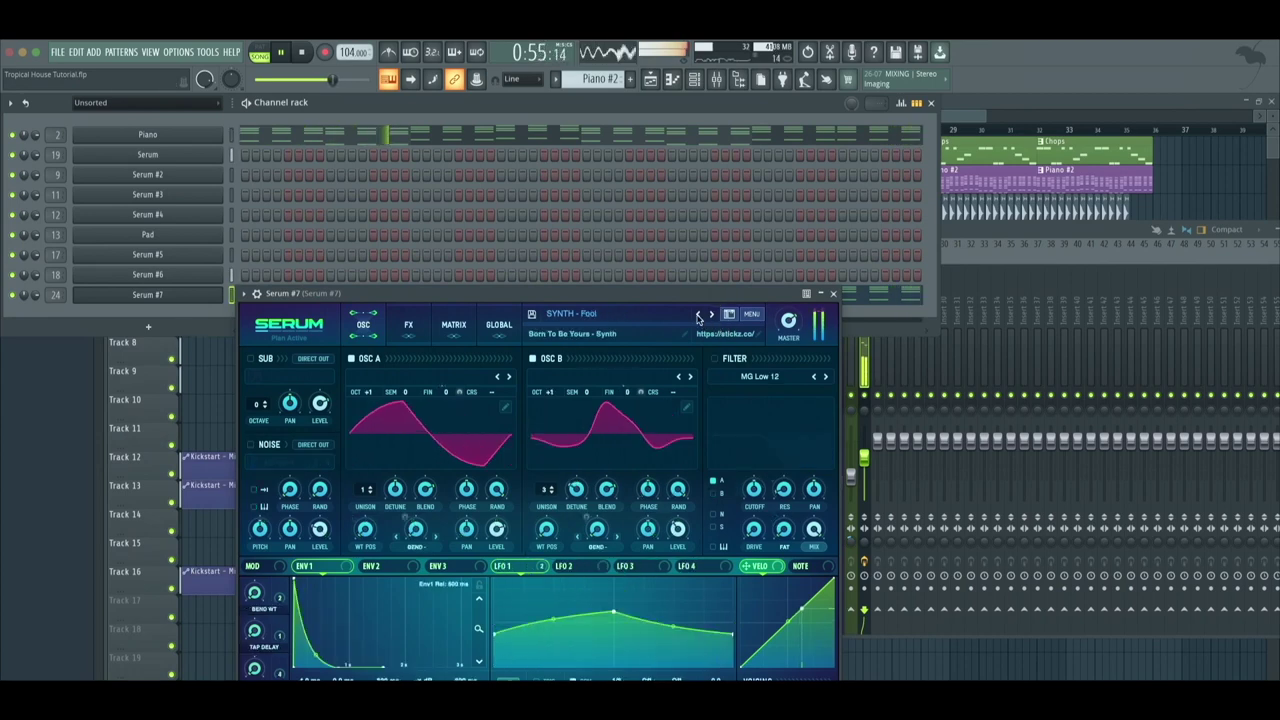
click(698, 315)
click(698, 315)
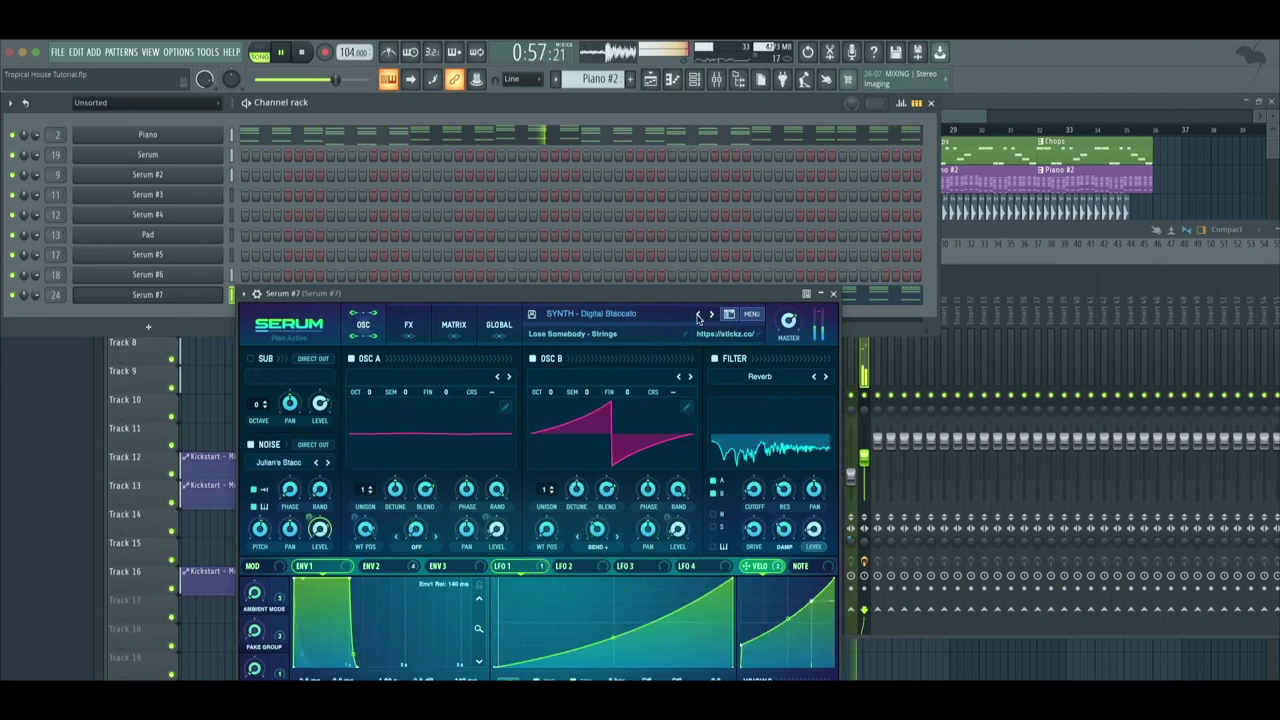
click(411, 327)
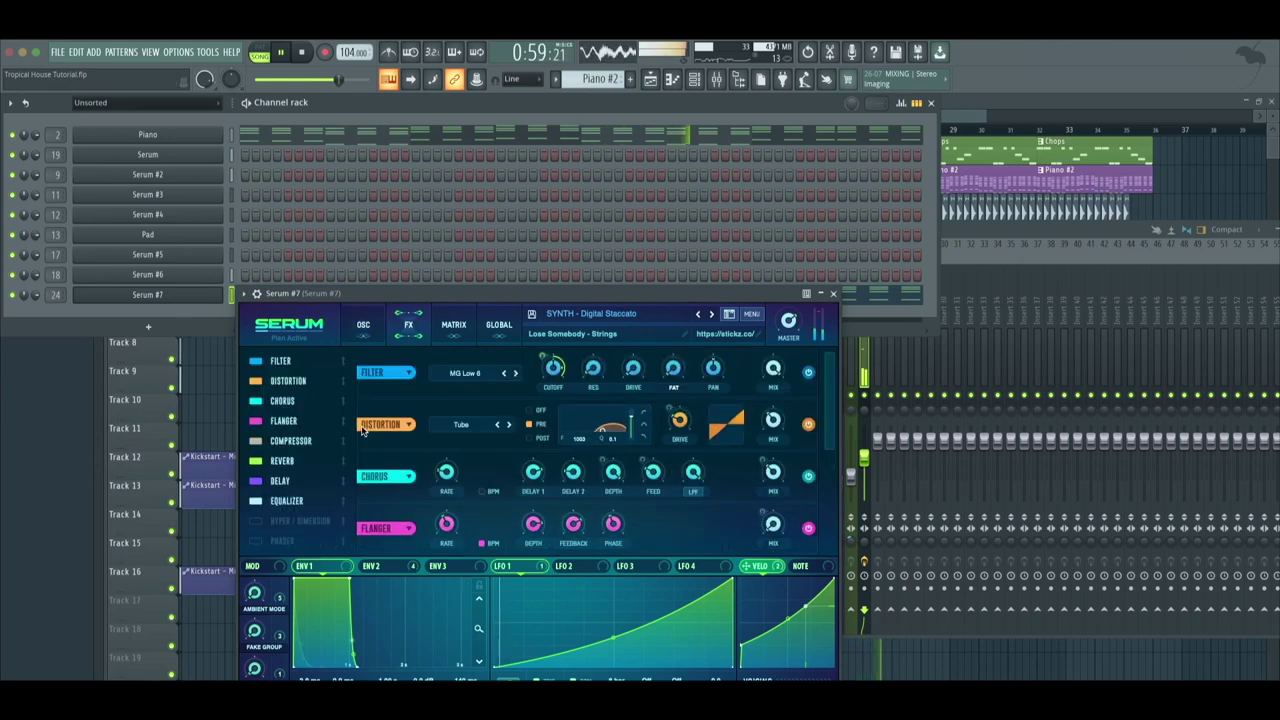
Lower the Serum #7 mixer fader slightly and dip band 3 of its Fruity Parametric EQ 2 by about 1.2 dB
click(716, 79)
click(833, 293)
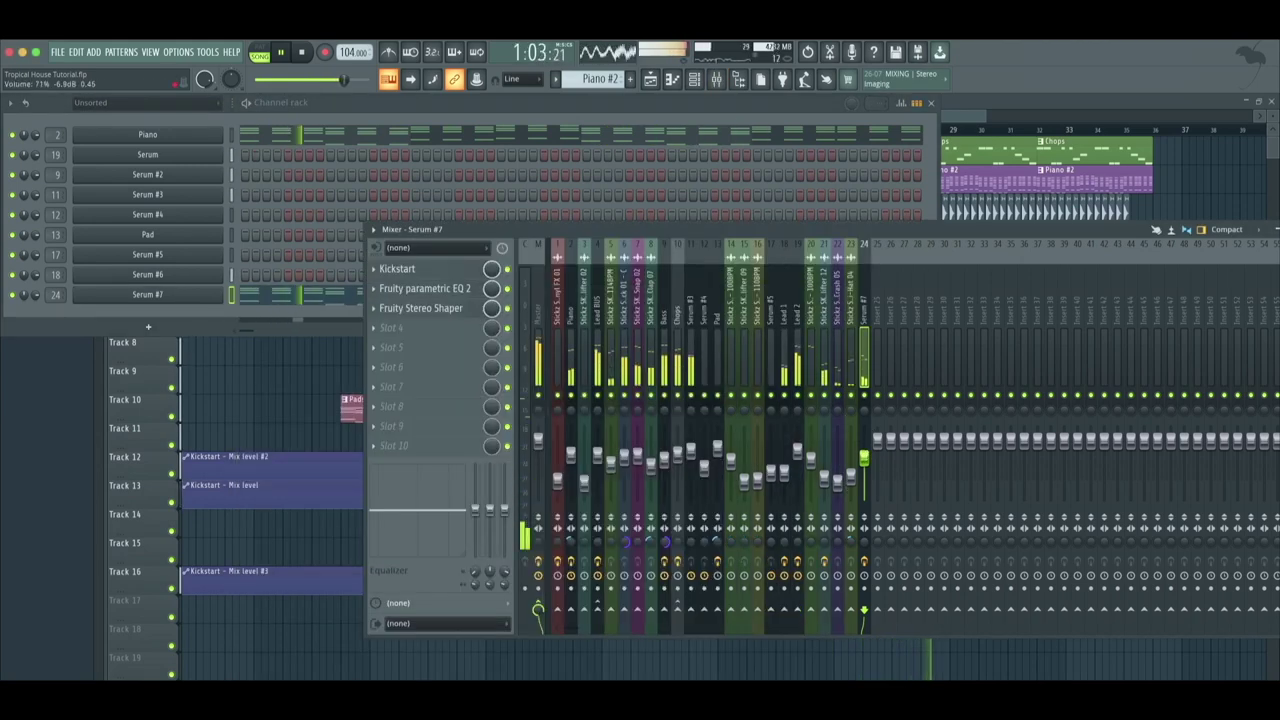
drag(864, 458, 864, 470)
click(424, 288)
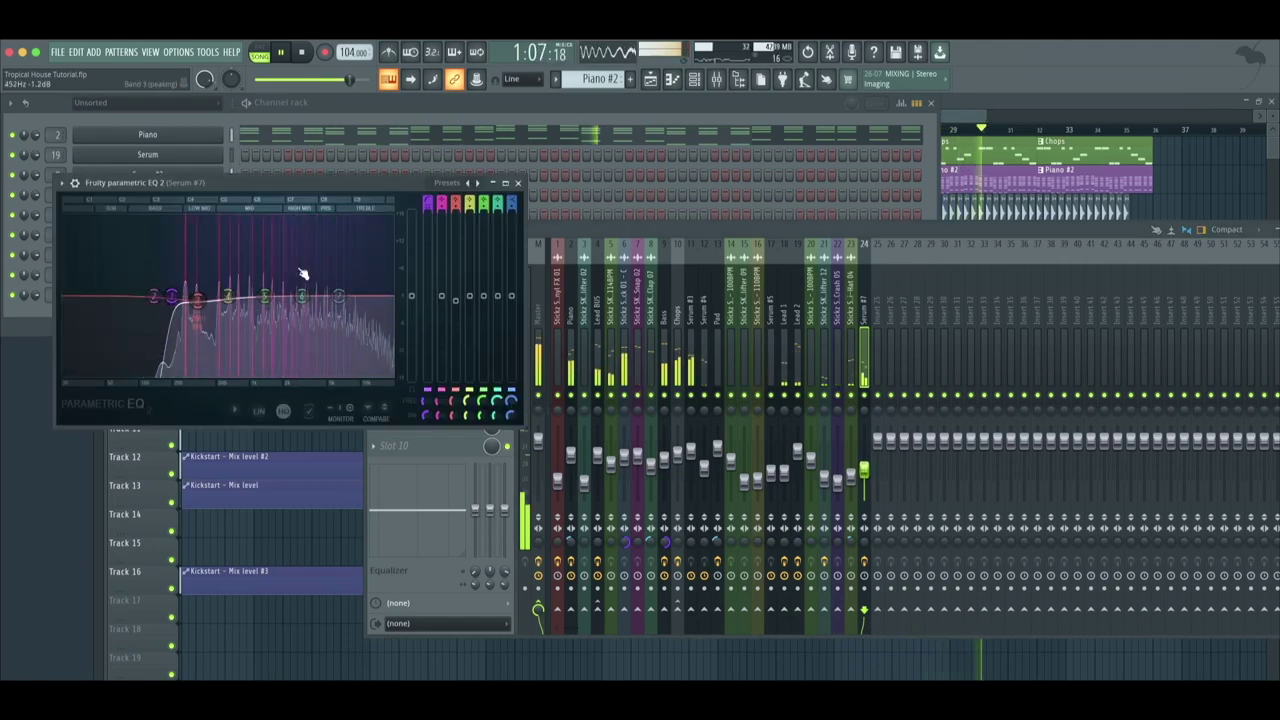
click(520, 186)
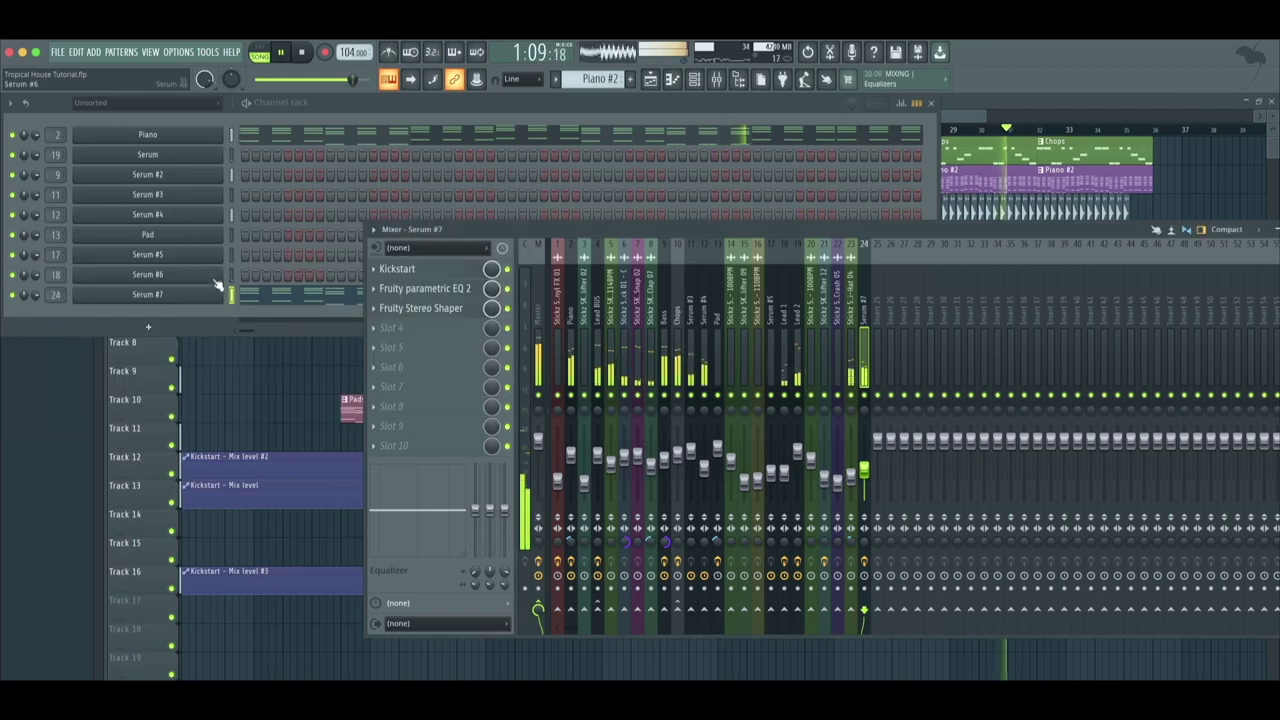
click(147, 154)
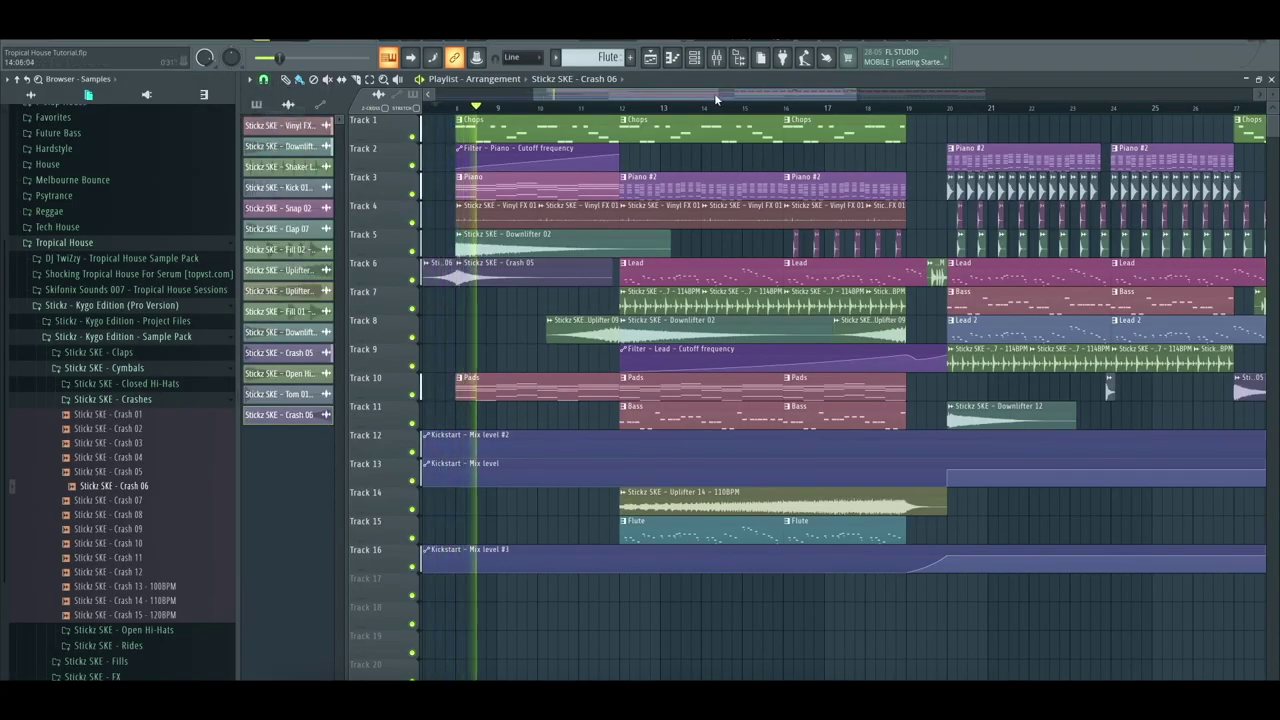
Place the Crash 05 sample on track 10 at bar 20 and Clap 06 on track 17 just before bar 12
drag(278, 352, 1022, 395)
drag(700, 93, 658, 93)
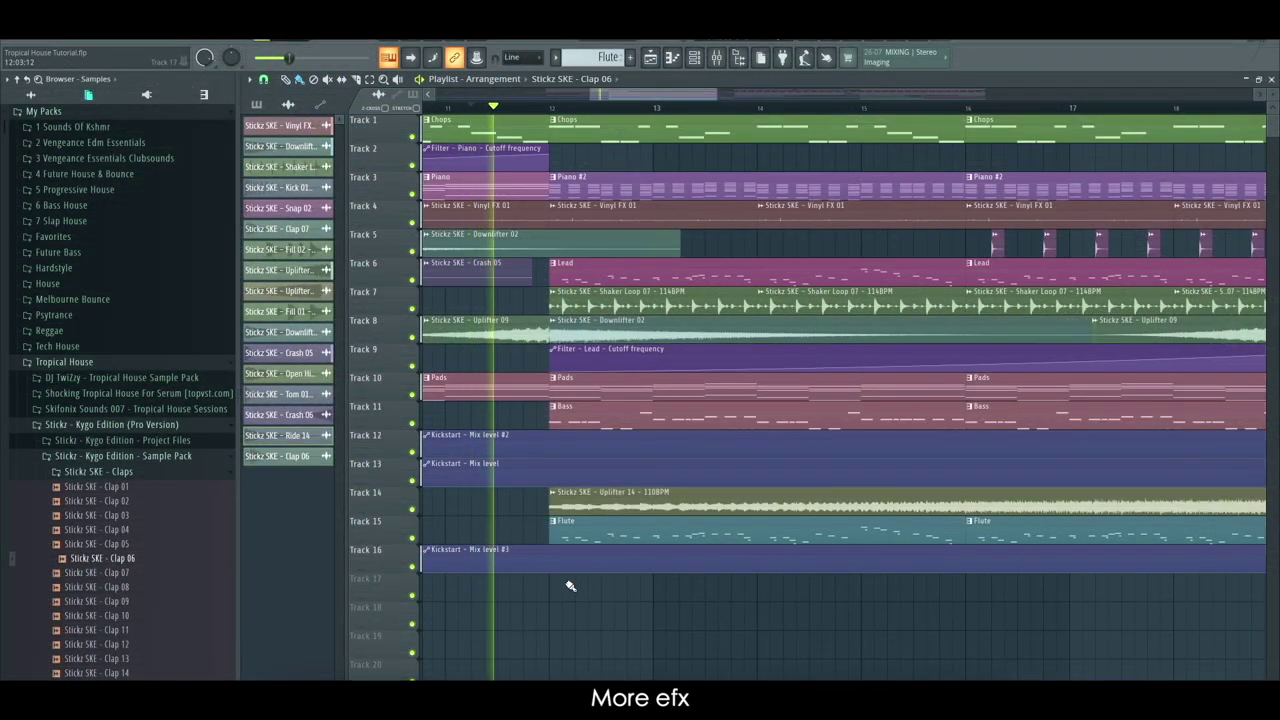
click(531, 587)
Route Clap 06 to mixer track 27 and insert Fruity Reeverb 2 in its first slot with a low cut around 715 Hz
double_click(531, 587)
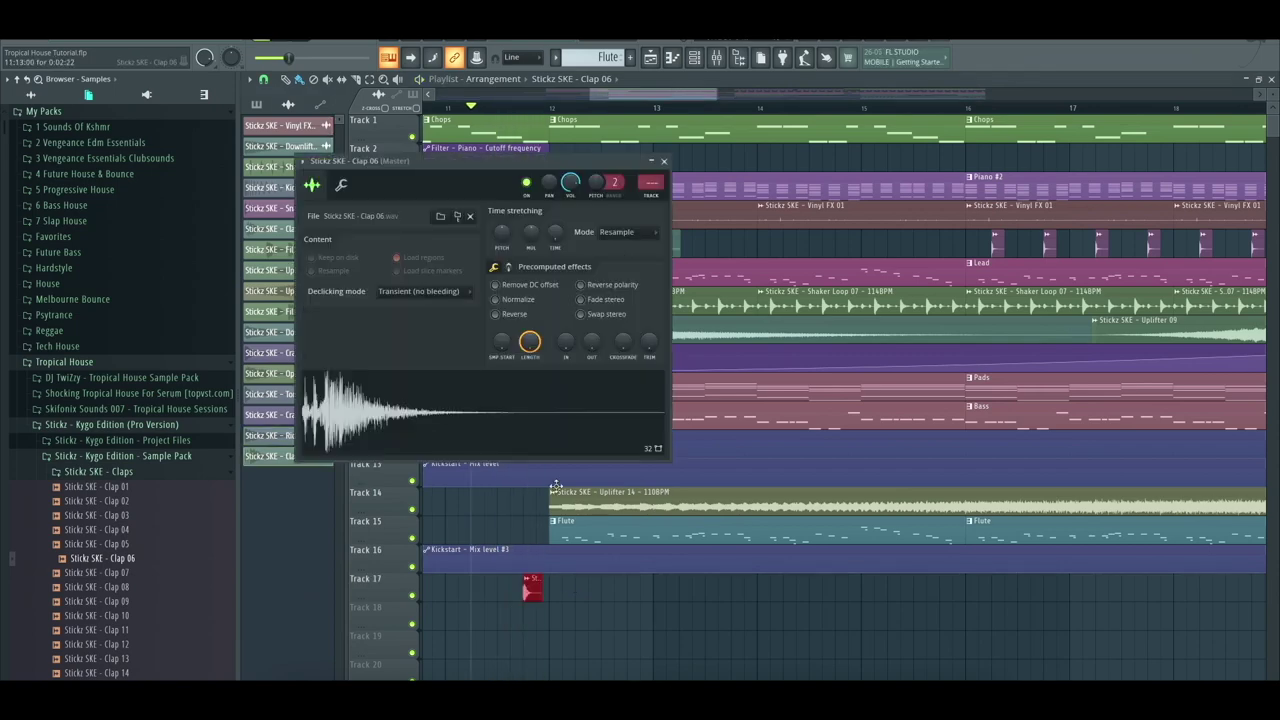
click(650, 196)
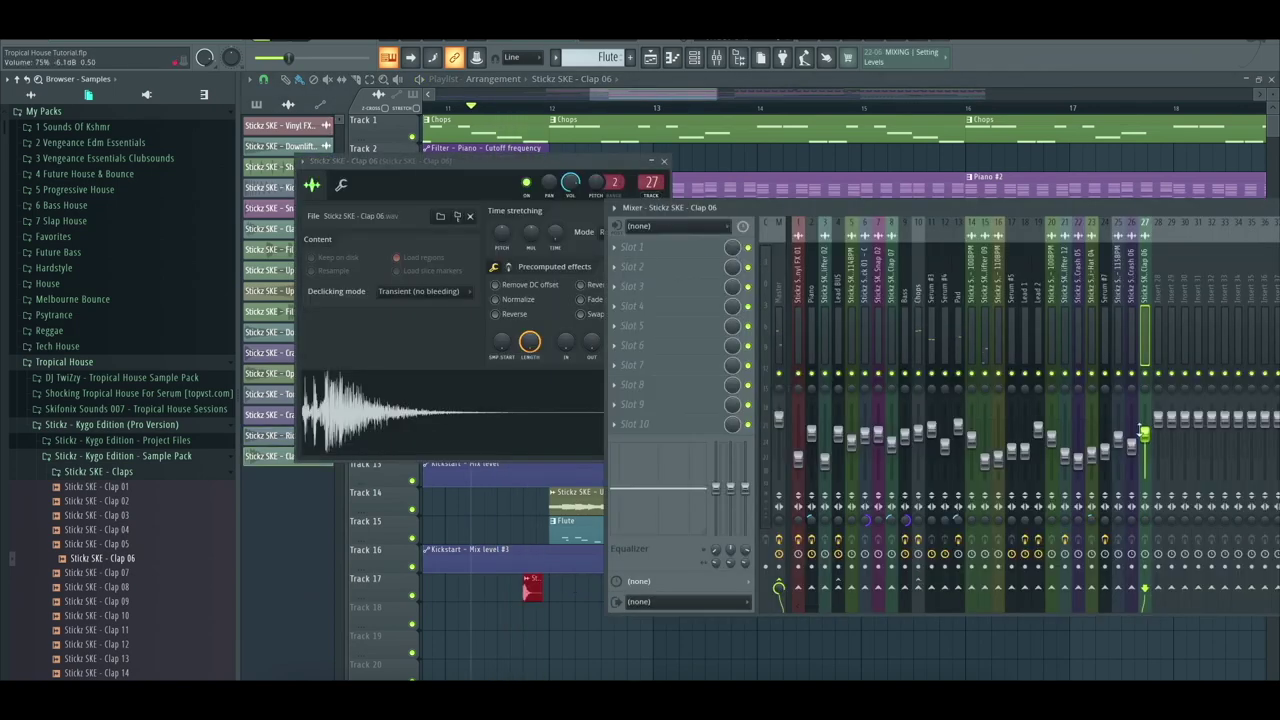
click(692, 257)
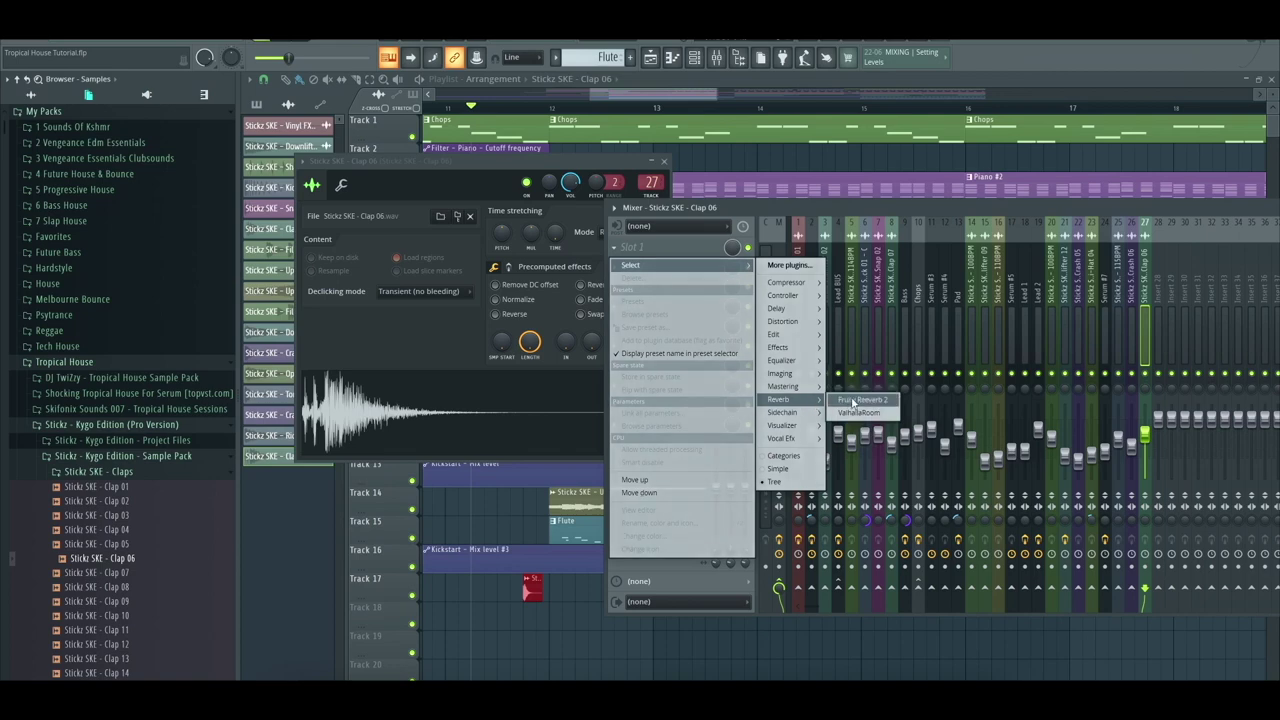
click(860, 399)
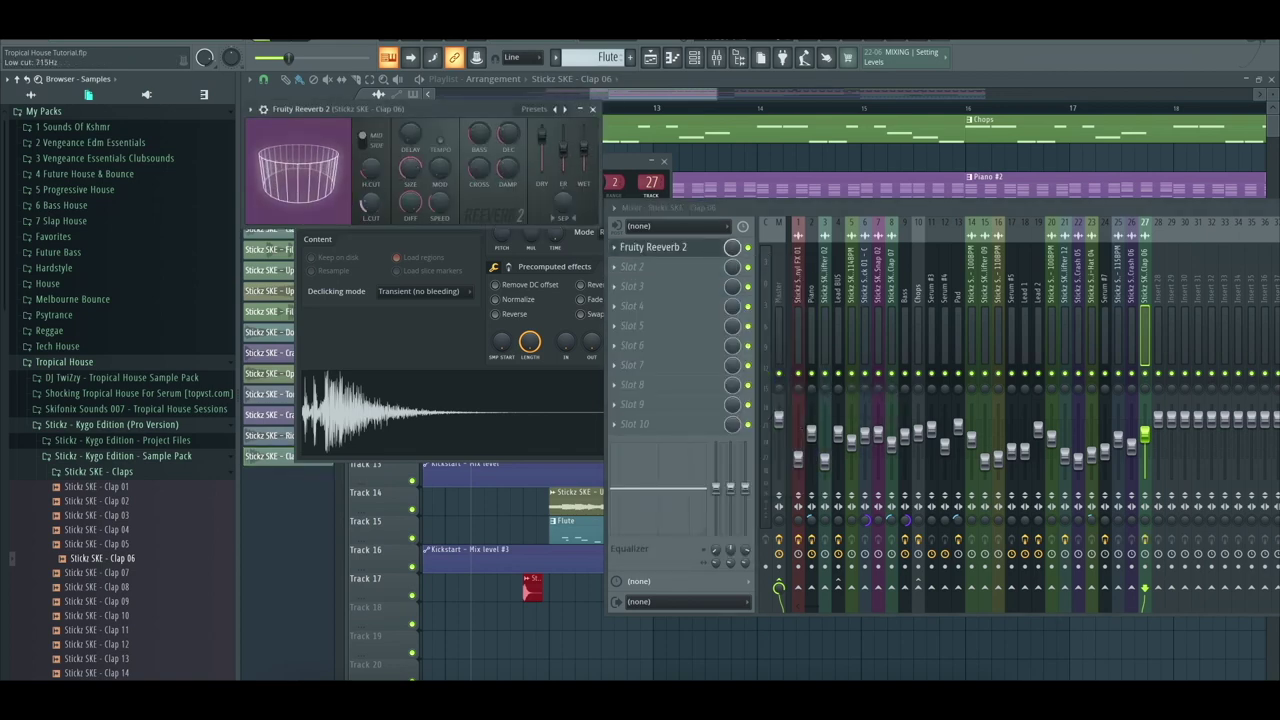
Play the section before bar 12 while fine-tuning the clap's mixer level and its reverb's high damping and room size
click(430, 410)
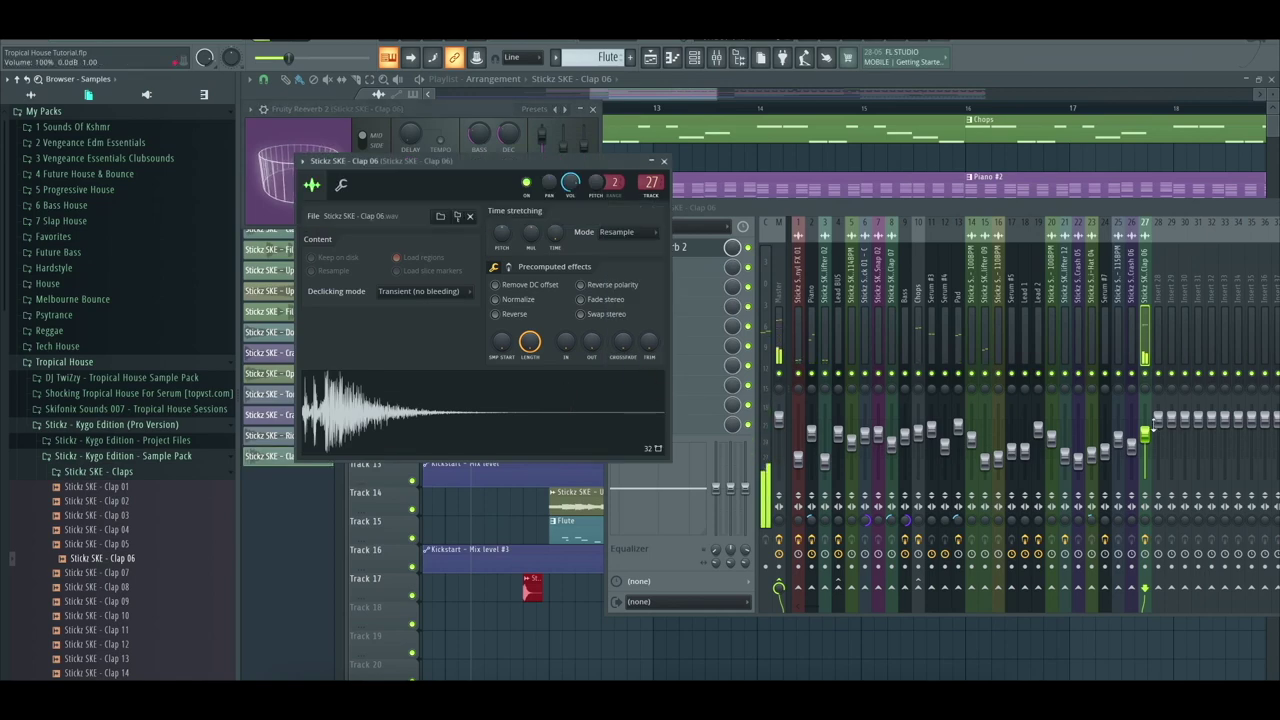
key(space)
key(F9)
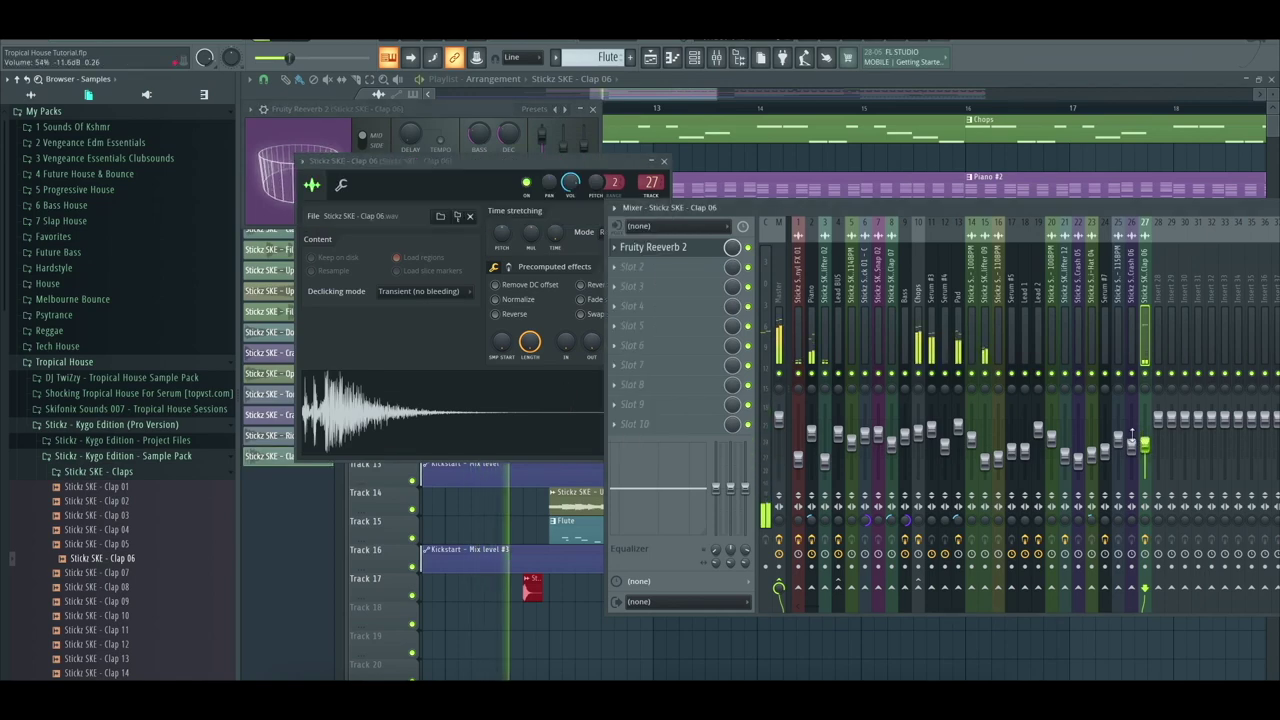
click(485, 104)
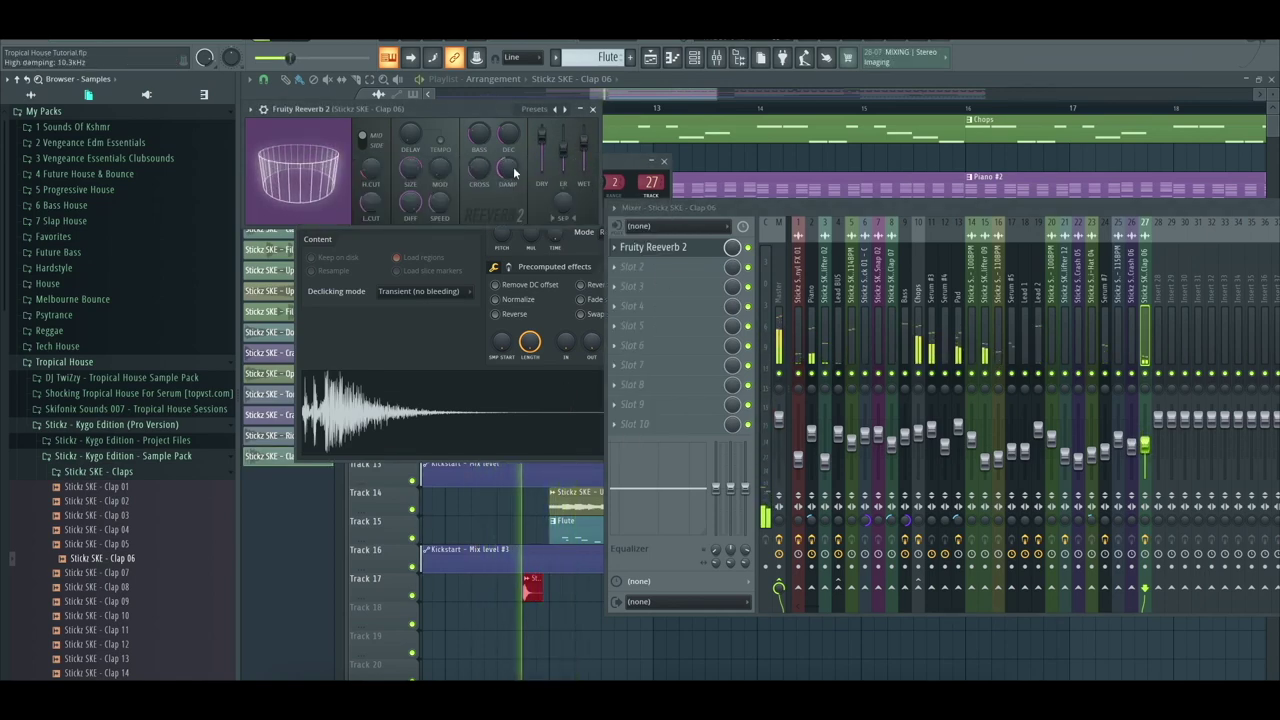
drag(410, 167, 410, 155)
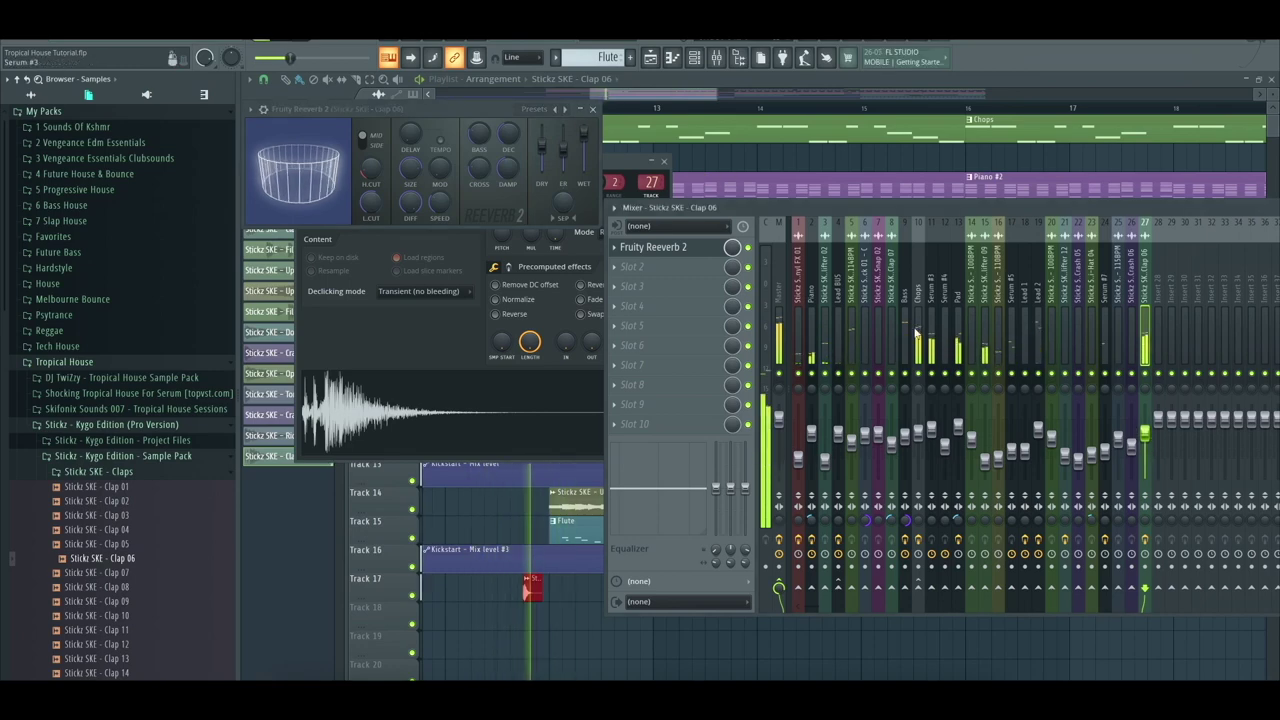
click(592, 108)
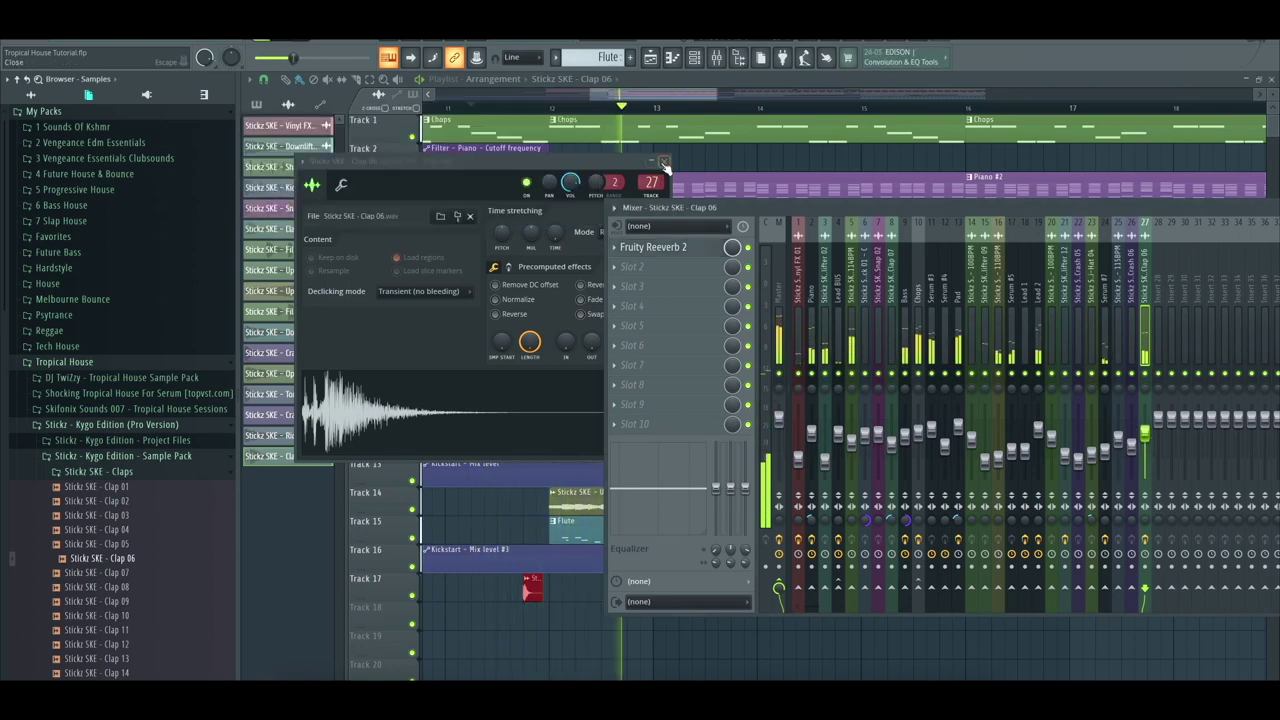
click(664, 163)
Raise the automation point at bar 20 in the Filter - Chops - Cutoff frequency clip on track 18
click(686, 96)
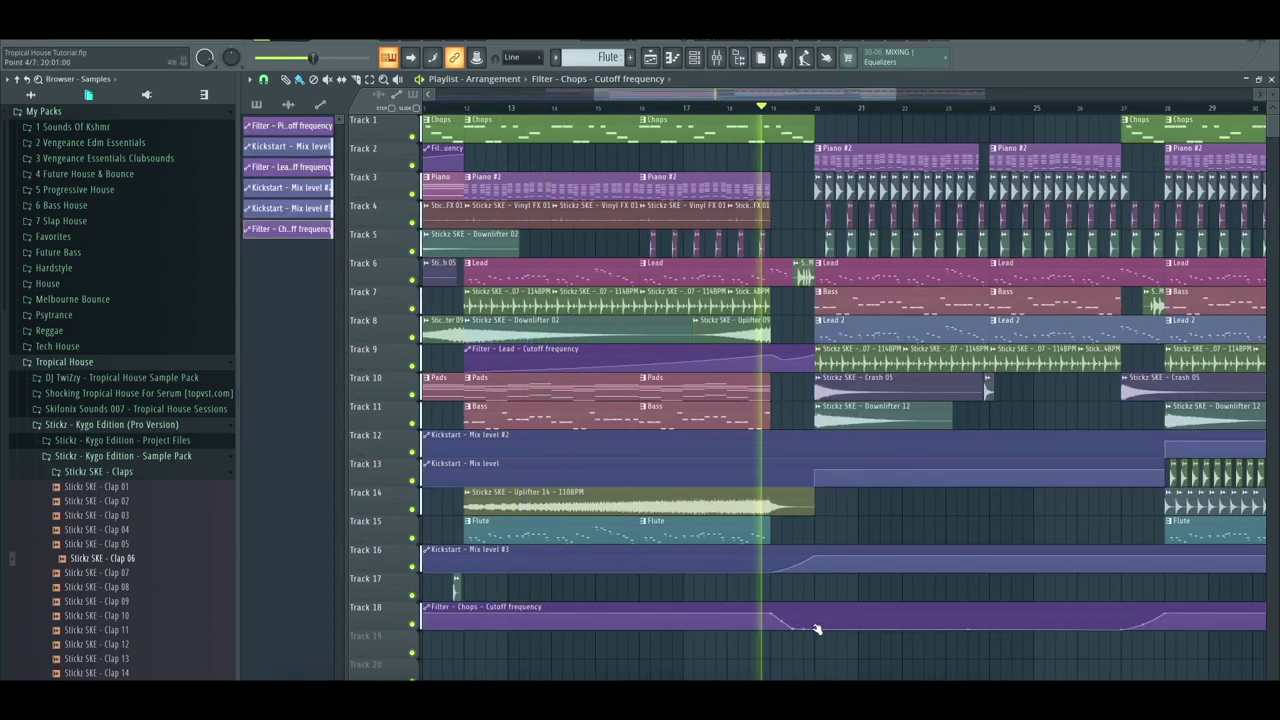
drag(816, 628, 811, 609)
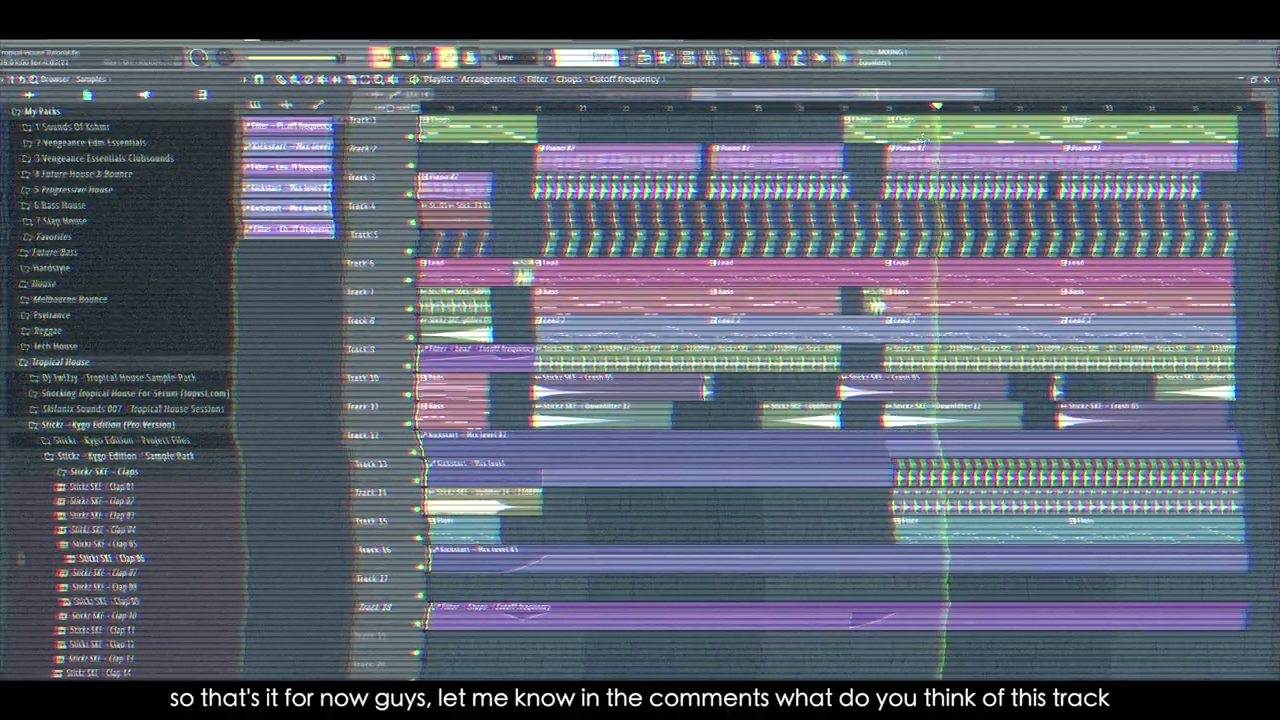
Insert Fruity Parametric EQ 2 in the first effect slot of the Serum #5 mixer track
drag(967, 95, 1012, 95)
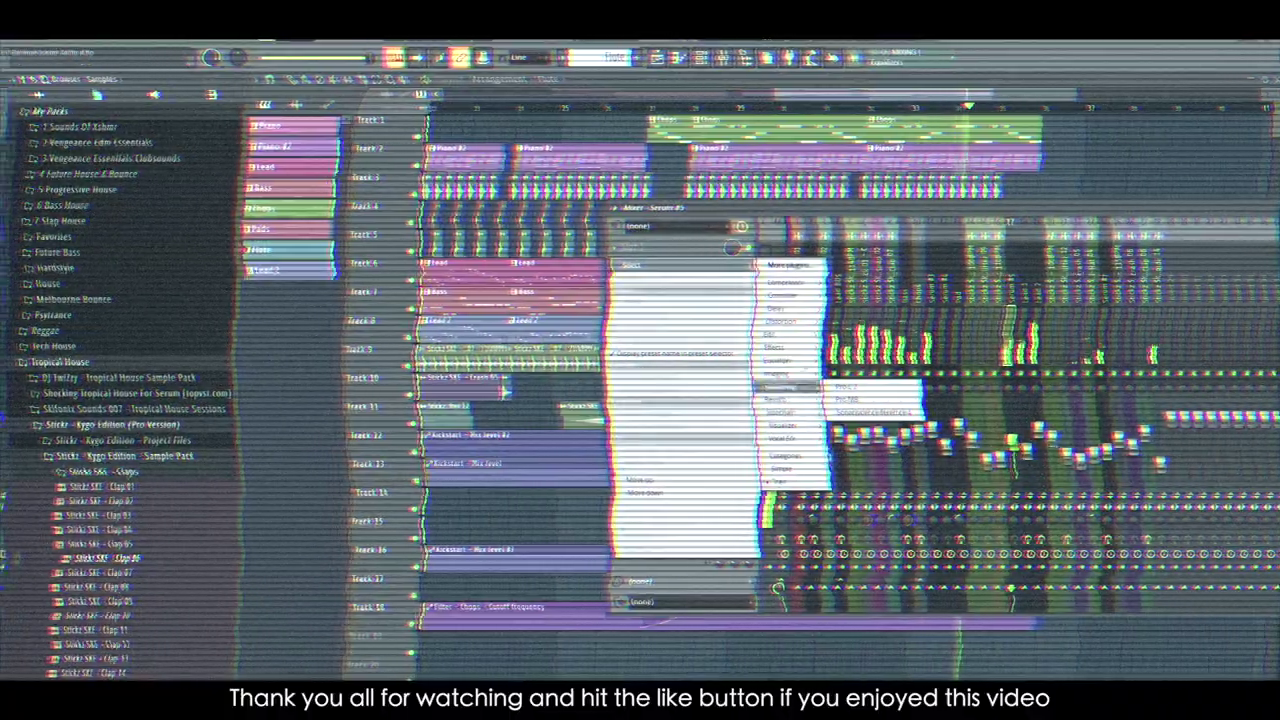
click(820, 282)
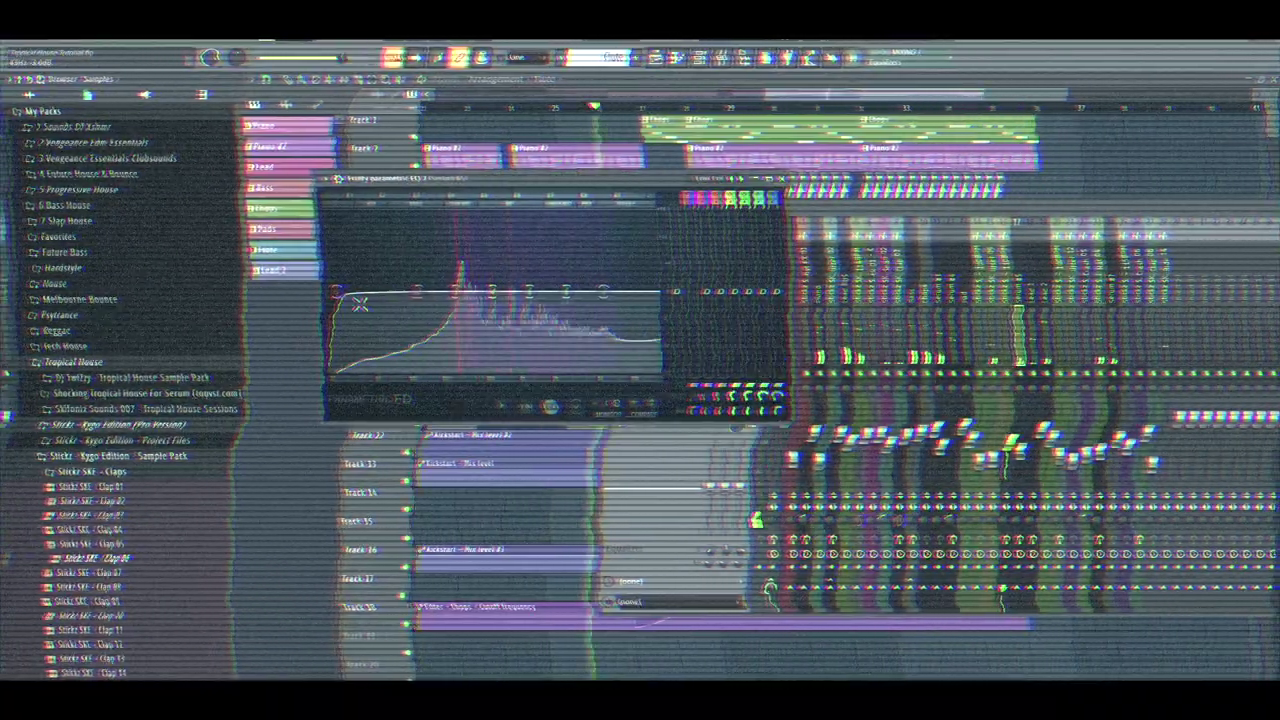